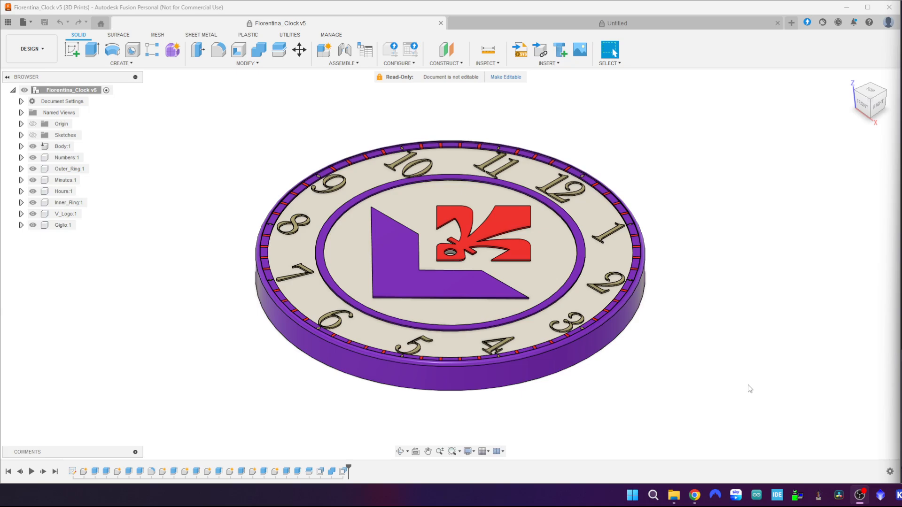
- In the empty Untitled design, sketch a 230 mm diameter circle centred on the origin of the horizontal XY plane
{"action": "left_click", "coordinate": [657, 22]}
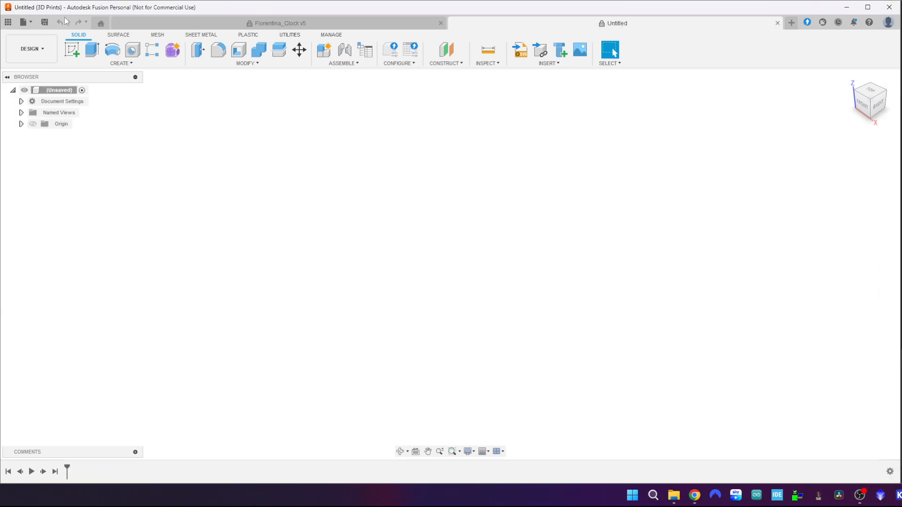
{"action": "left_click", "coordinate": [72, 50]}
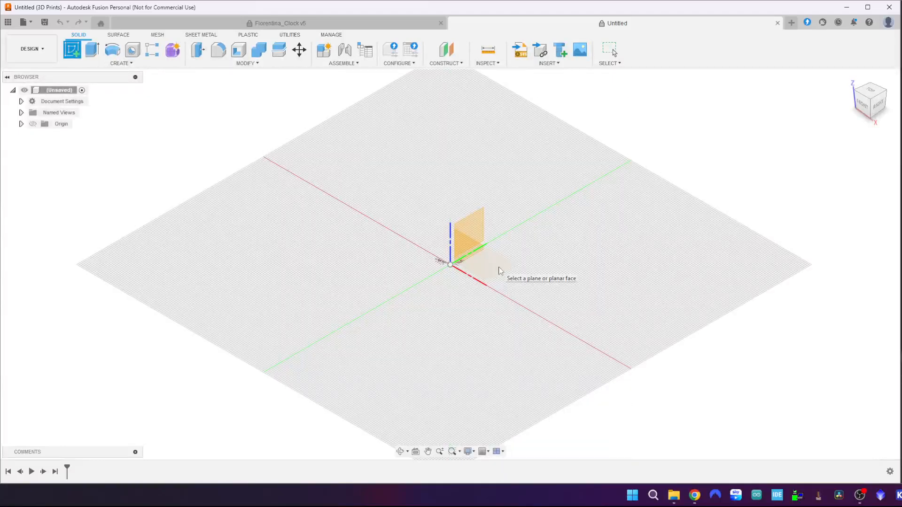
{"action": "left_click", "coordinate": [516, 270]}
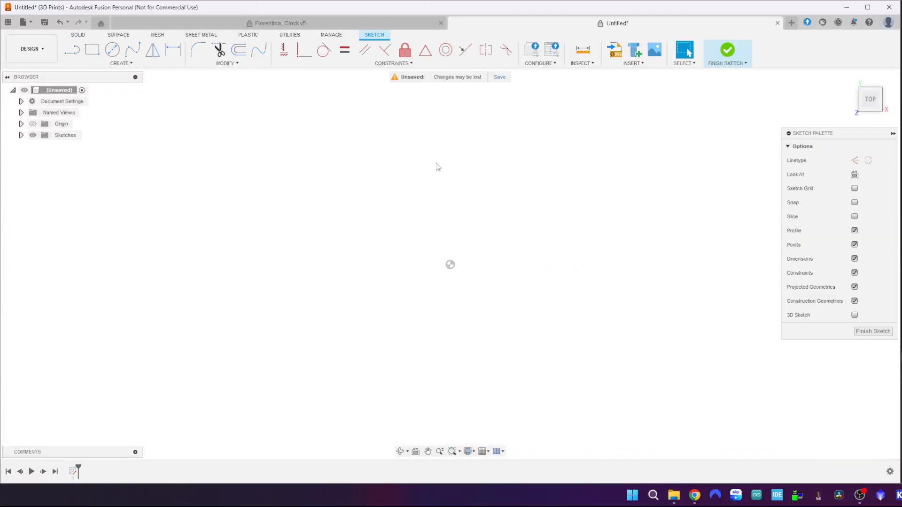
{"action": "left_click", "coordinate": [112, 50]}
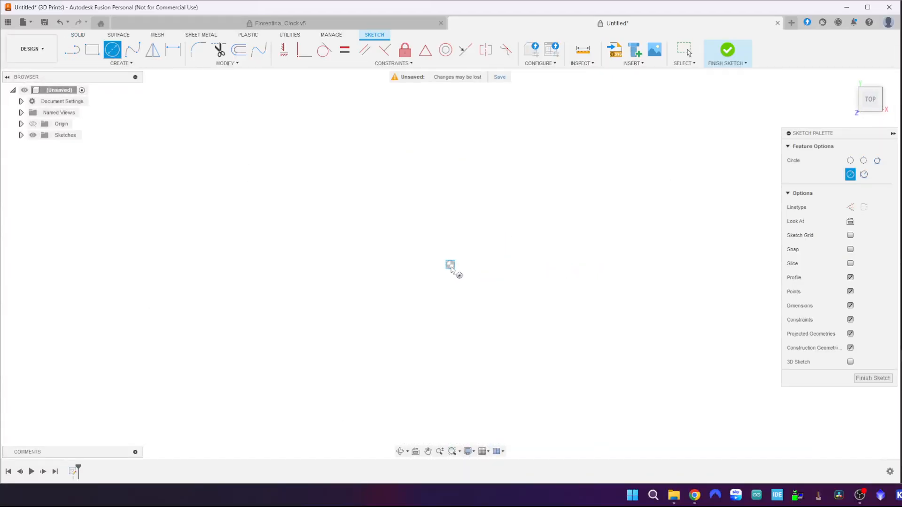
{"action": "left_click", "coordinate": [450, 264]}
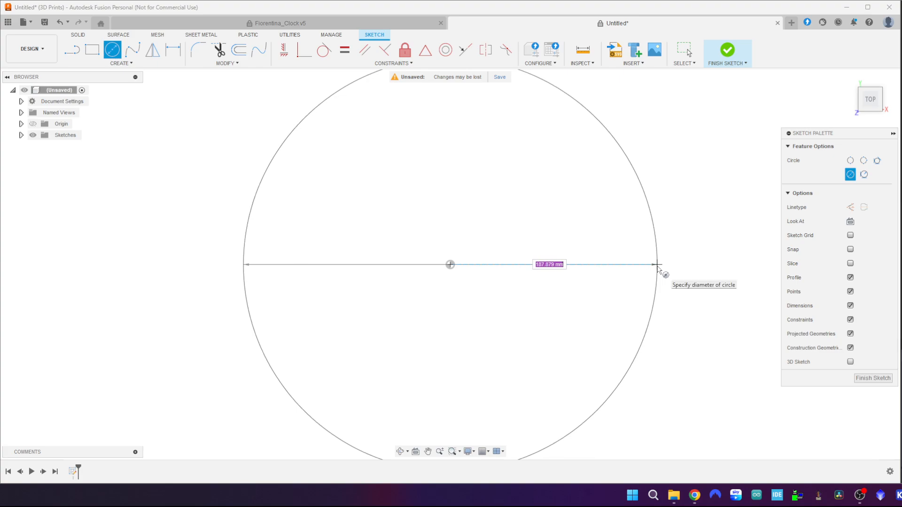
{"action": "type", "text": "230"}
{"action": "key", "text": "Tab"}
{"action": "key", "text": "Return"}
{"action": "key", "text": "Escape"}
{"action": "scroll", "coordinate": [657, 266], "scroll_direction": "down", "scroll_amount": 3}
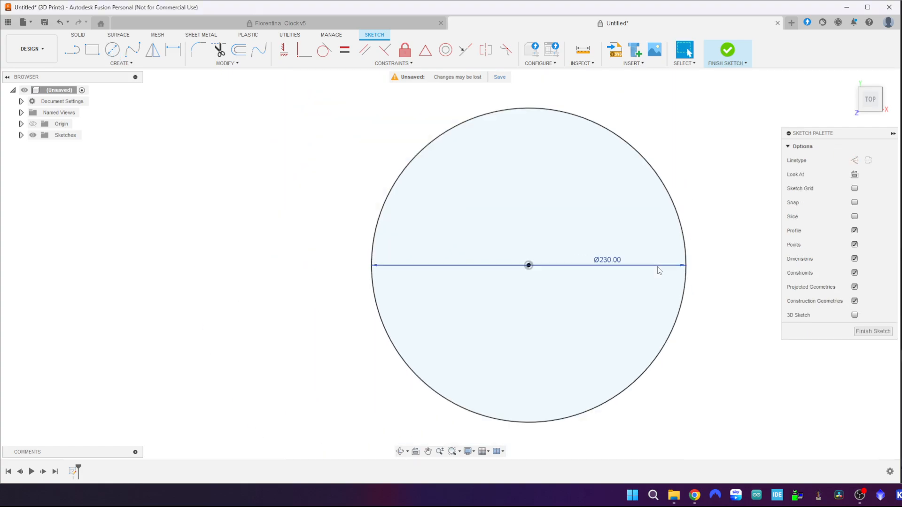
- Insert the SVG file clock_face_arabic_template from the clockfaces-svg folder in Downloads into the sketch
{"action": "left_click", "coordinate": [614, 50]}
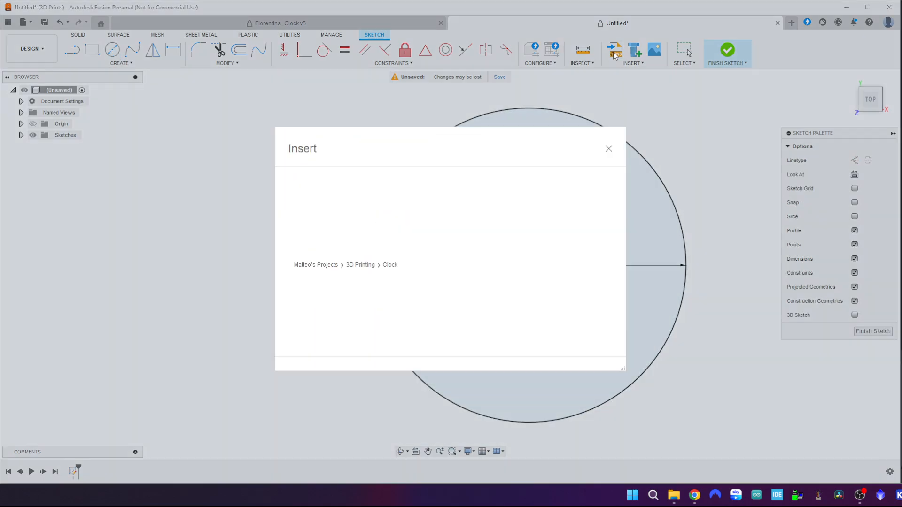
{"action": "left_click", "coordinate": [351, 347]}
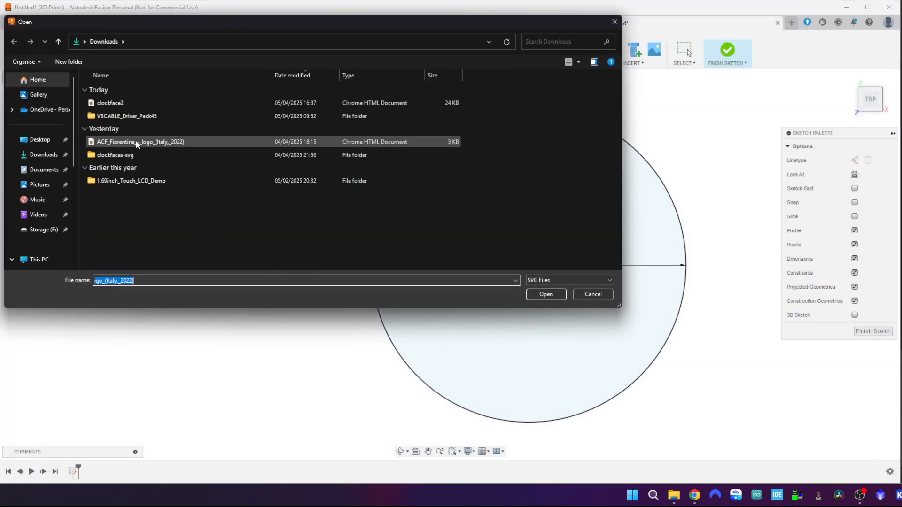
{"action": "double_click", "coordinate": [123, 156]}
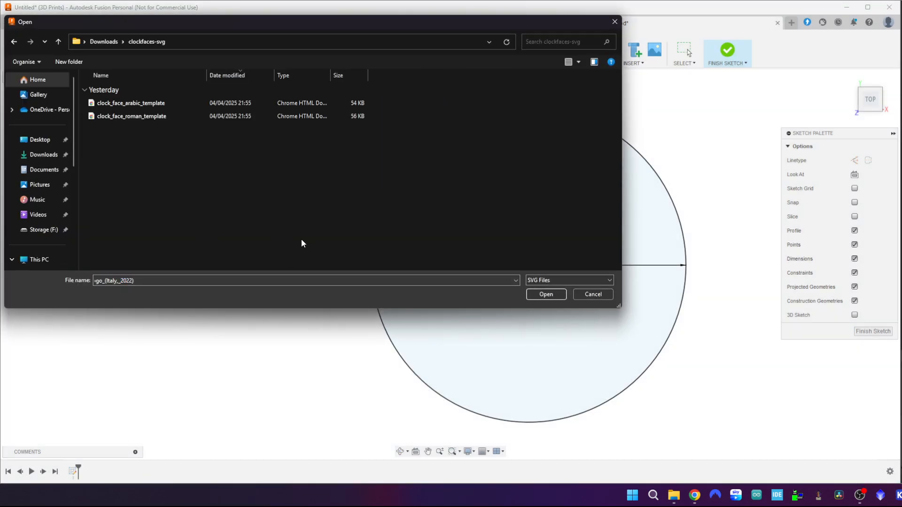
{"action": "left_click", "coordinate": [157, 102]}
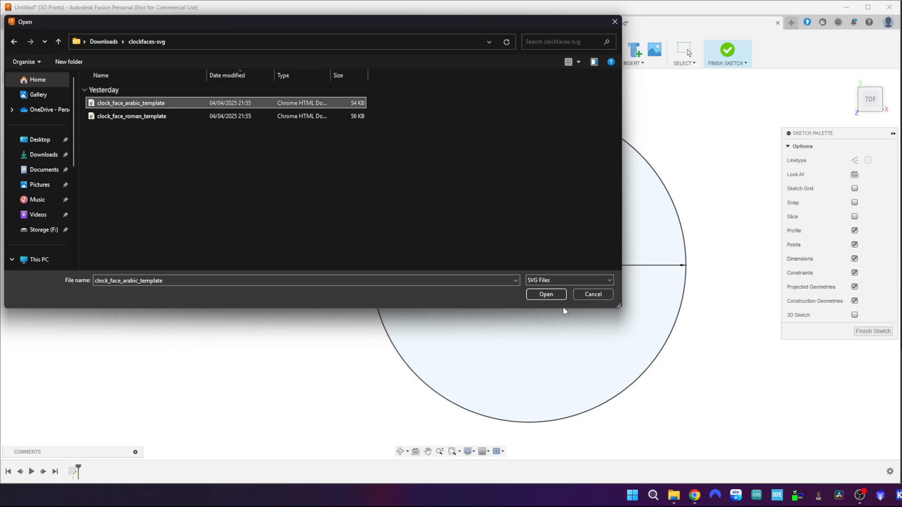
{"action": "left_click", "coordinate": [544, 292]}
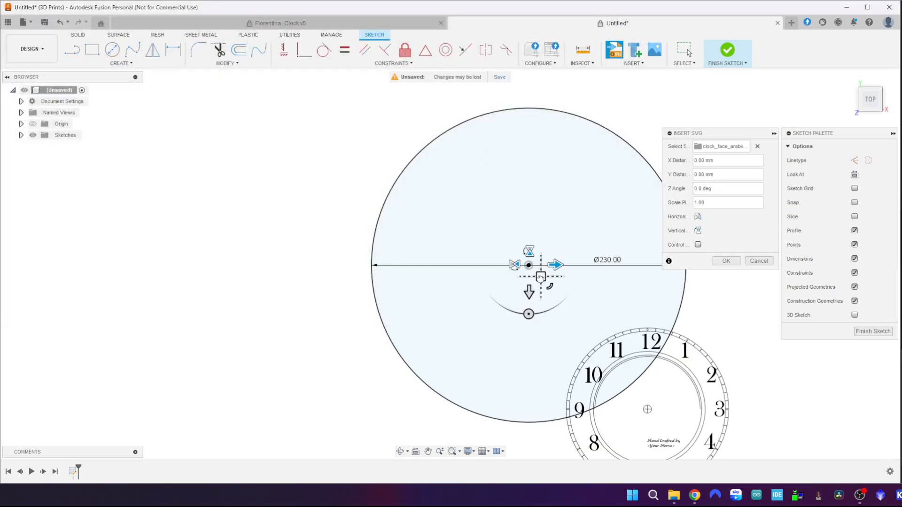
- Move the inserted clock face so its centre lines up with the circle's centre, keep the scale at 1.00, and accept the insertion
{"action": "left_click_drag", "start_coordinate": [539, 275], "coordinate": [455, 182]}
{"action": "left_click_drag", "start_coordinate": [421, 143], "coordinate": [334, 27]}
{"action": "scroll", "coordinate": [348, 230], "scroll_direction": "up", "scroll_amount": 2}
{"action": "scroll", "coordinate": [350, 231], "scroll_direction": "down", "scroll_amount": 4}
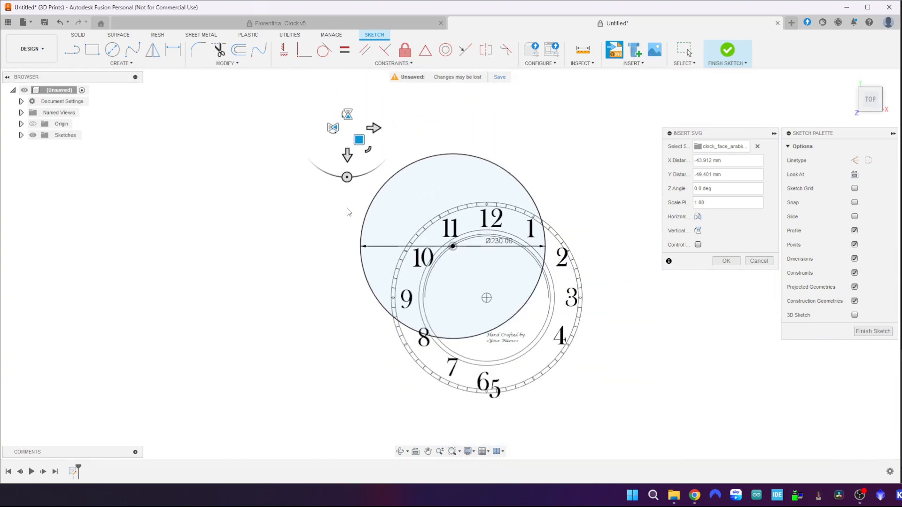
{"action": "left_click_drag", "start_coordinate": [360, 150], "coordinate": [326, 101]}
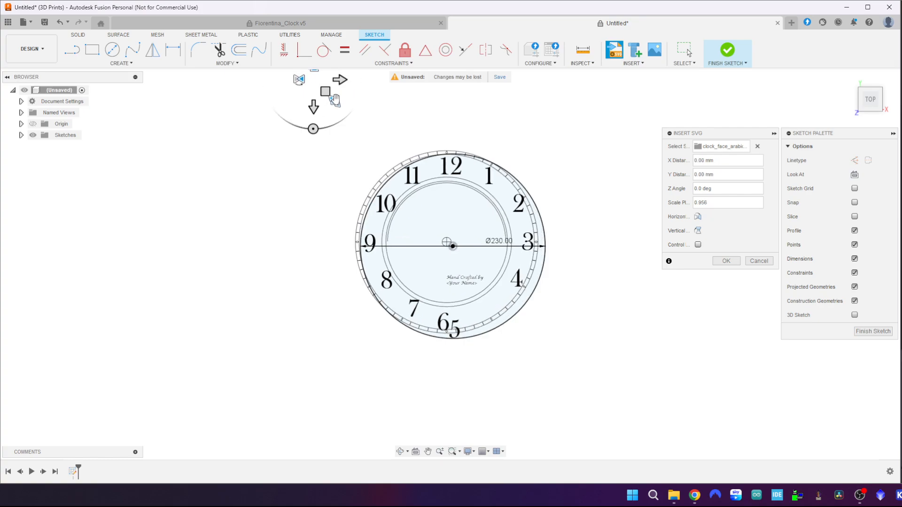
{"action": "left_click_drag", "start_coordinate": [328, 93], "coordinate": [334, 101]}
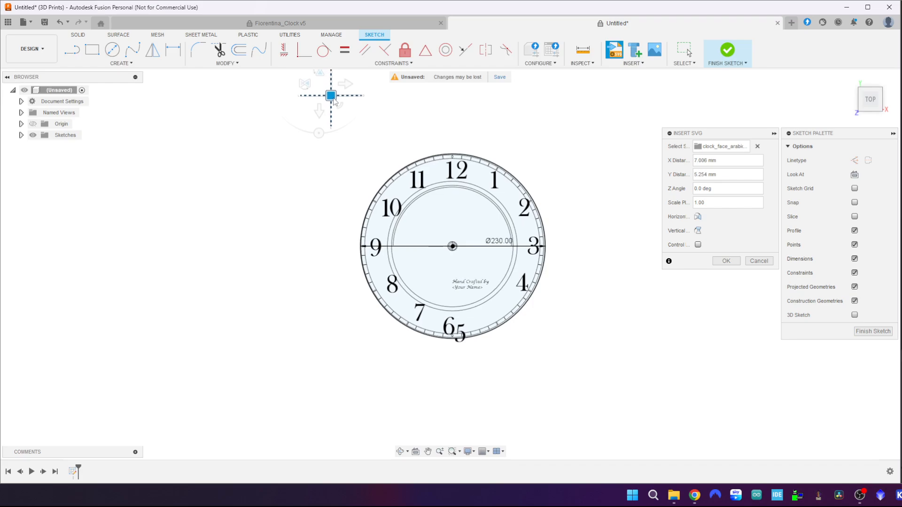
{"action": "left_click_drag", "start_coordinate": [334, 101], "coordinate": [334, 102]}
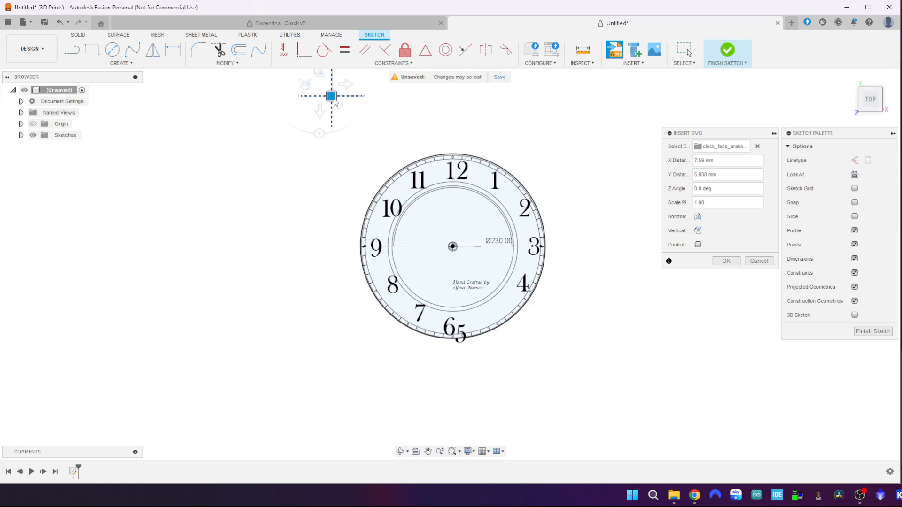
{"action": "scroll", "coordinate": [339, 201], "scroll_direction": "down", "scroll_amount": 2}
{"action": "scroll", "coordinate": [335, 207], "scroll_direction": "up", "scroll_amount": 3}
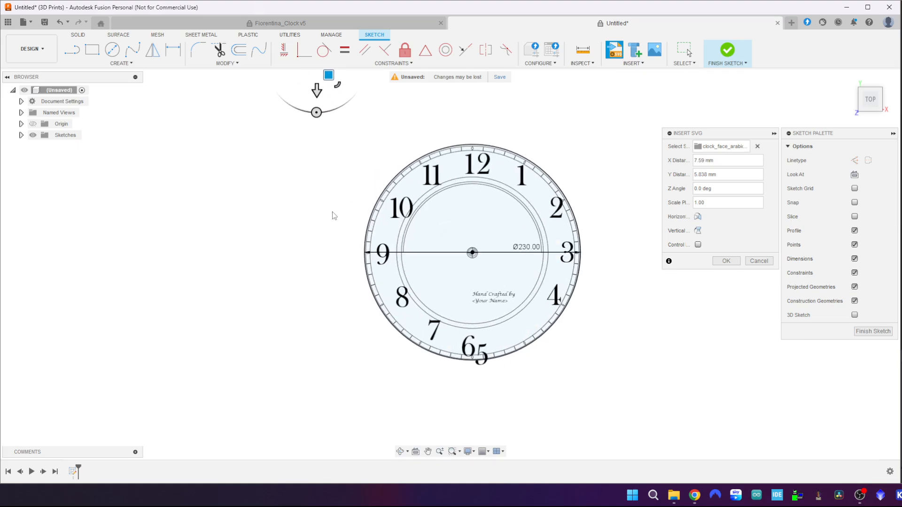
{"action": "left_click", "coordinate": [726, 260]}
- Delete the 230 mm circle that surrounds the inserted clock face
{"action": "scroll", "coordinate": [550, 359], "scroll_direction": "up", "scroll_amount": 5}
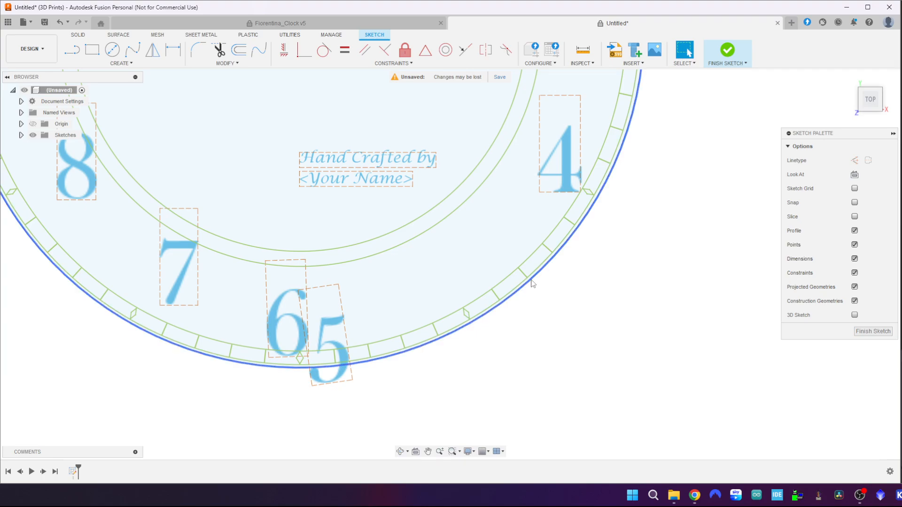
{"action": "left_click", "coordinate": [531, 281]}
{"action": "left_click", "coordinate": [642, 391]}
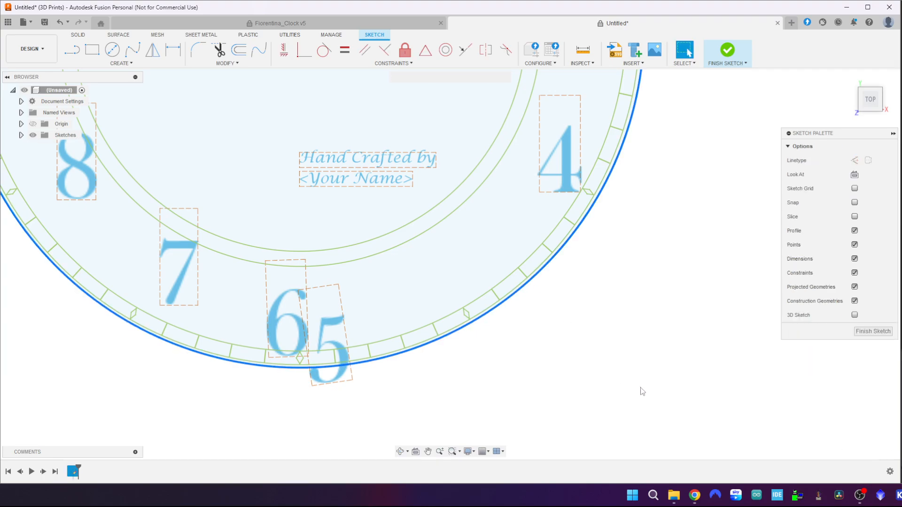
{"action": "scroll", "coordinate": [640, 390], "scroll_direction": "down", "scroll_amount": 5}
{"action": "scroll", "coordinate": [595, 412], "scroll_direction": "up", "scroll_amount": 2}
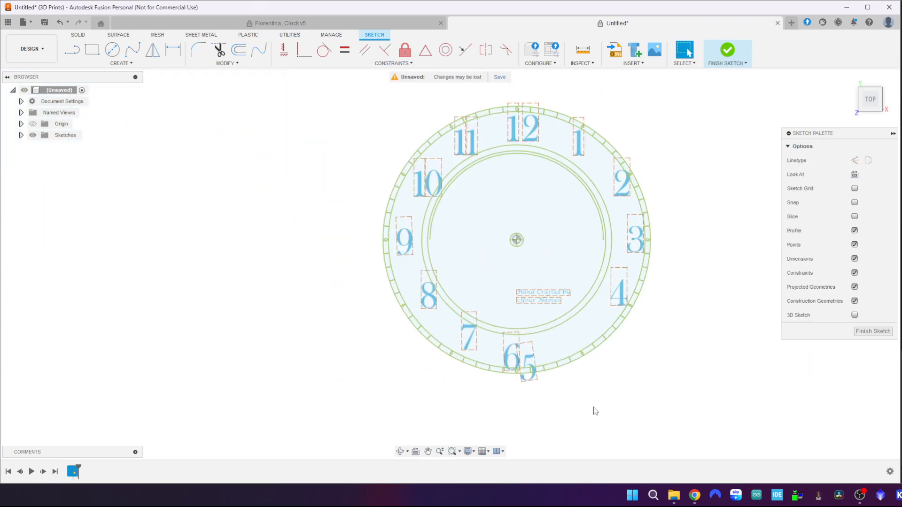
{"action": "scroll", "coordinate": [595, 411], "scroll_direction": "down", "scroll_amount": 2}
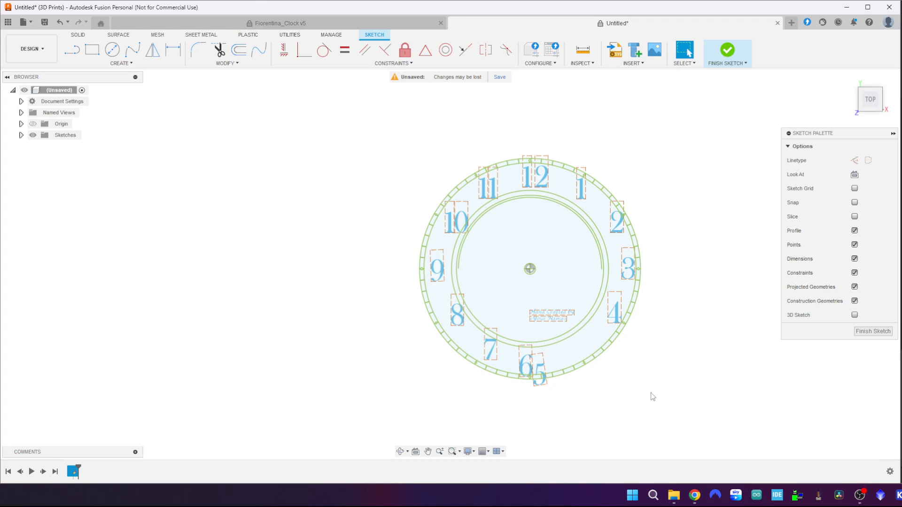
- Use the Fix/UnFix constraint on the whole clock face to unfix all of its curves and numerals
{"action": "left_click", "coordinate": [405, 50]}
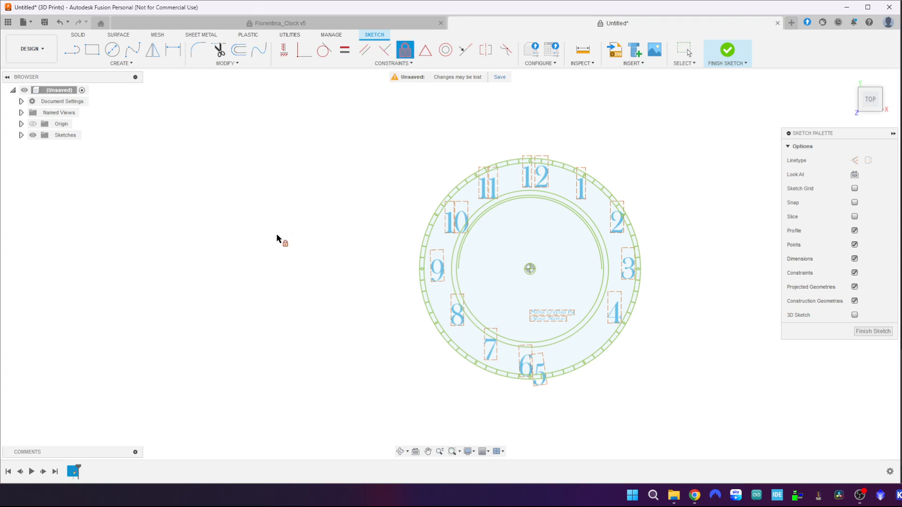
{"action": "left_click_drag", "start_coordinate": [383, 135], "coordinate": [680, 412]}
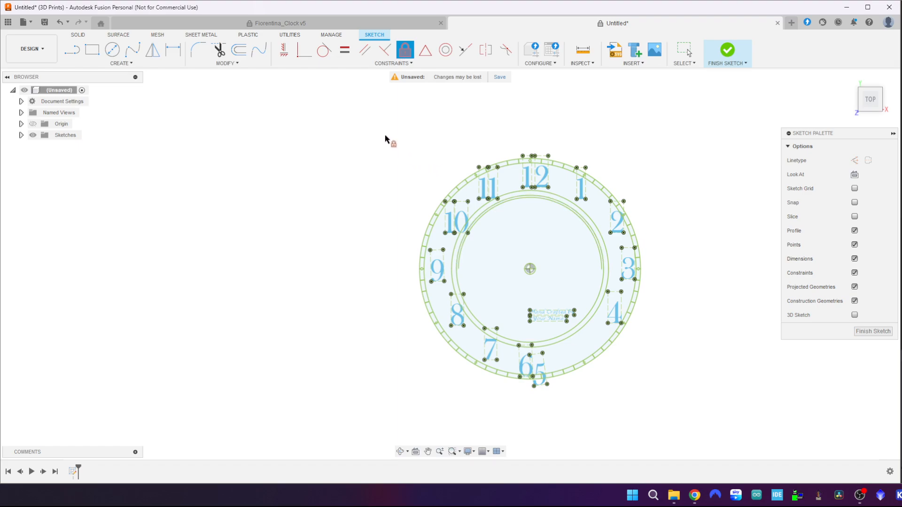
{"action": "mouse_move", "coordinate": [386, 135]}
{"action": "left_mouse_down"}
{"action": "mouse_move", "coordinate": [676, 413]}
{"action": "mouse_move", "coordinate": [693, 417]}
{"action": "left_mouse_up"}
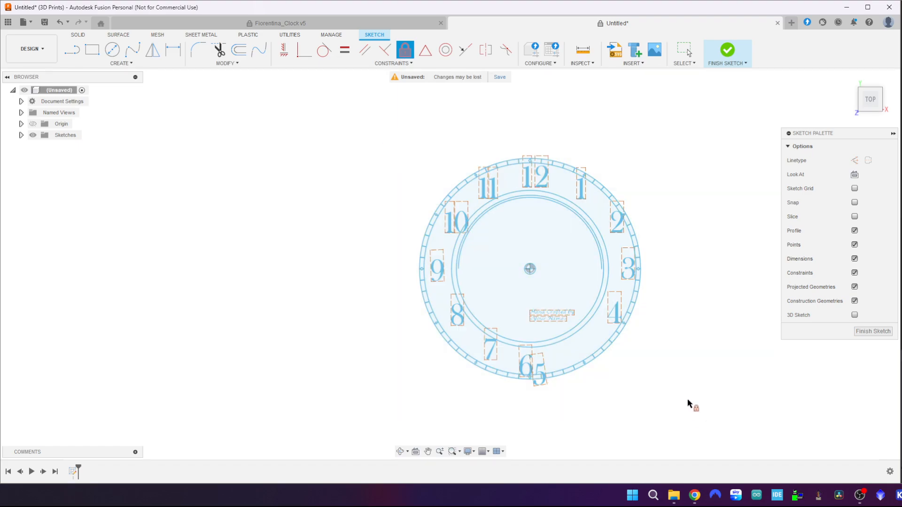
- Move the misplaced numeral 5 away from the 6 to its place just inside the five o'clock marker
{"action": "scroll", "coordinate": [664, 370], "scroll_direction": "up", "scroll_amount": 3}
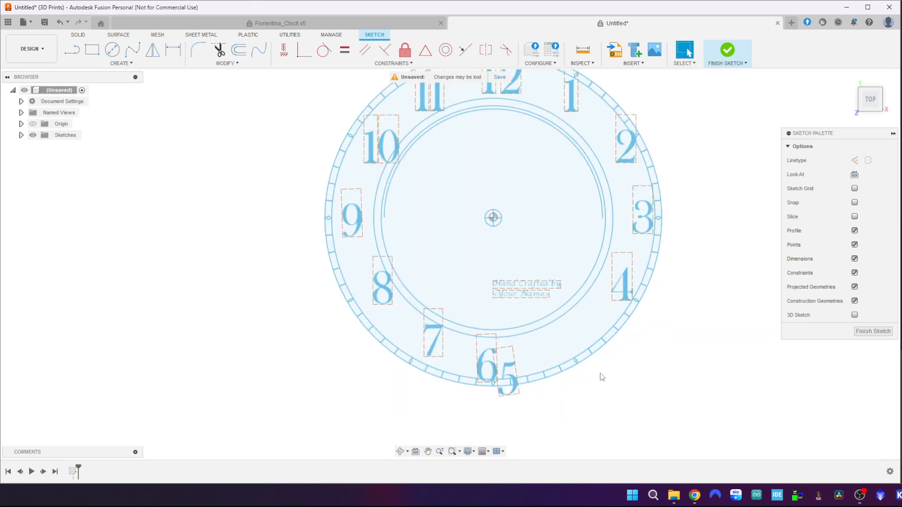
{"action": "scroll", "coordinate": [599, 375], "scroll_direction": "down", "scroll_amount": 1}
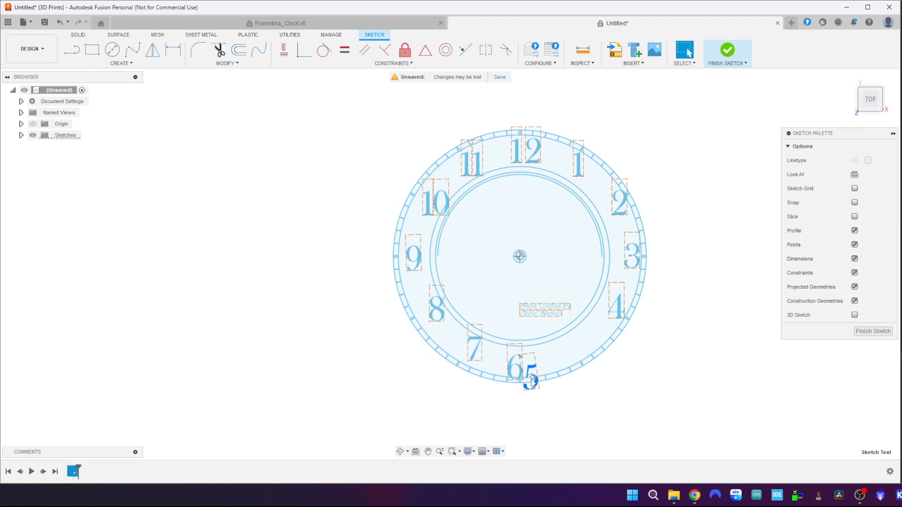
{"action": "left_click_drag", "start_coordinate": [532, 375], "coordinate": [579, 335]}
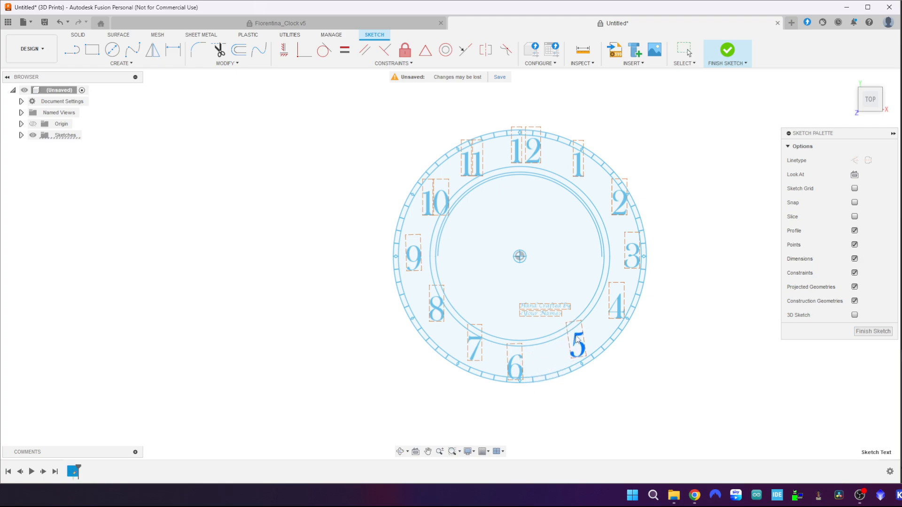
{"action": "scroll", "coordinate": [581, 348], "scroll_direction": "up", "scroll_amount": 3}
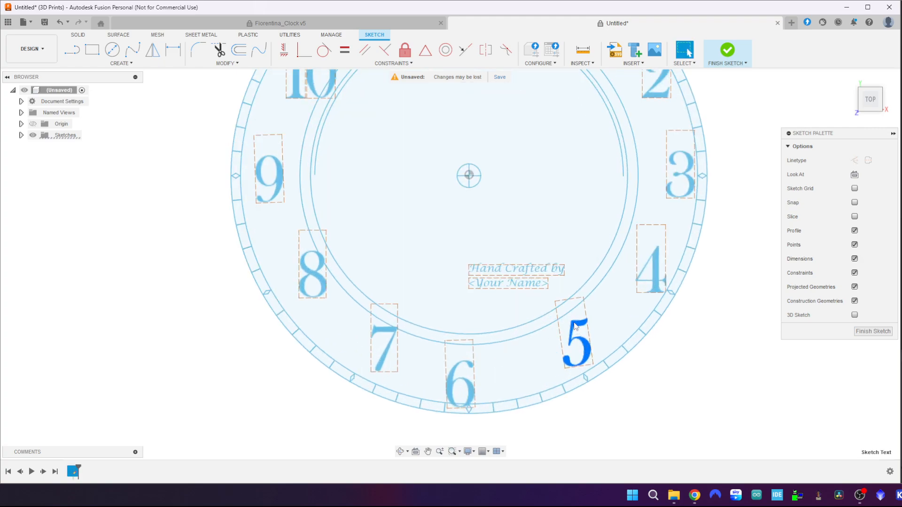
{"action": "left_click_drag", "start_coordinate": [574, 327], "coordinate": [574, 331]}
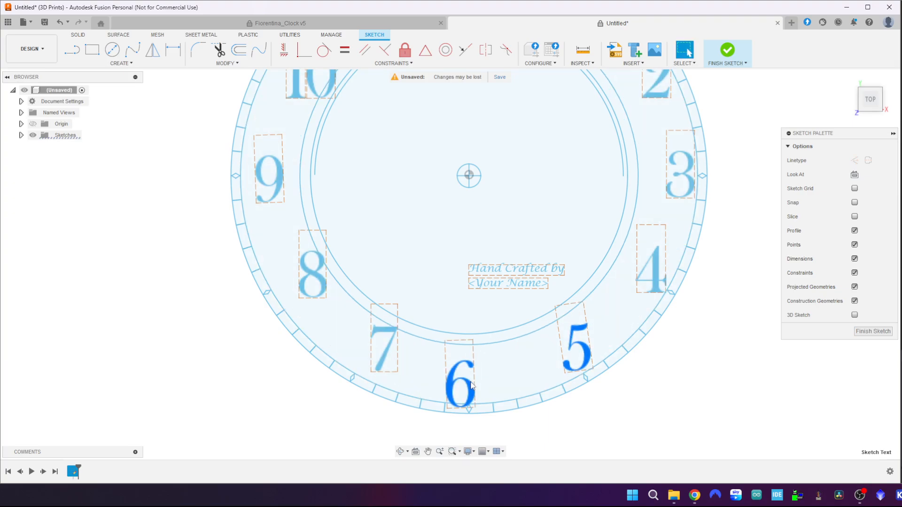
- Reposition the numerals 6, 7, 4 and 3 so each lines up with its hour marker on the dial
{"action": "left_click_drag", "start_coordinate": [471, 384], "coordinate": [478, 382]}
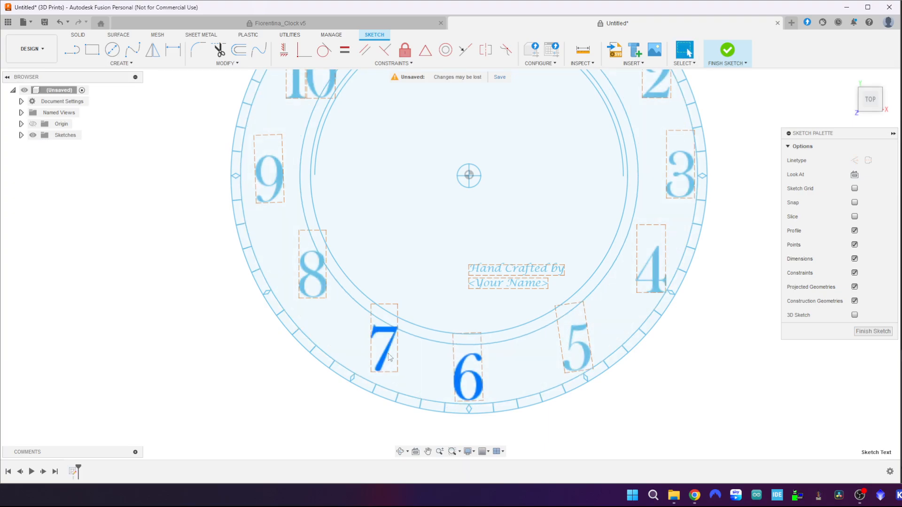
{"action": "left_click_drag", "start_coordinate": [384, 361], "coordinate": [366, 362]}
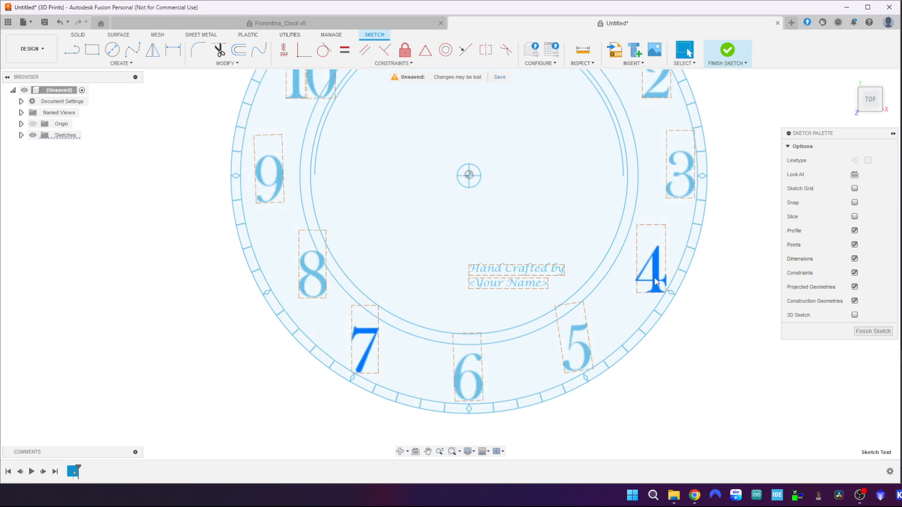
{"action": "left_click_drag", "start_coordinate": [656, 281], "coordinate": [656, 278]}
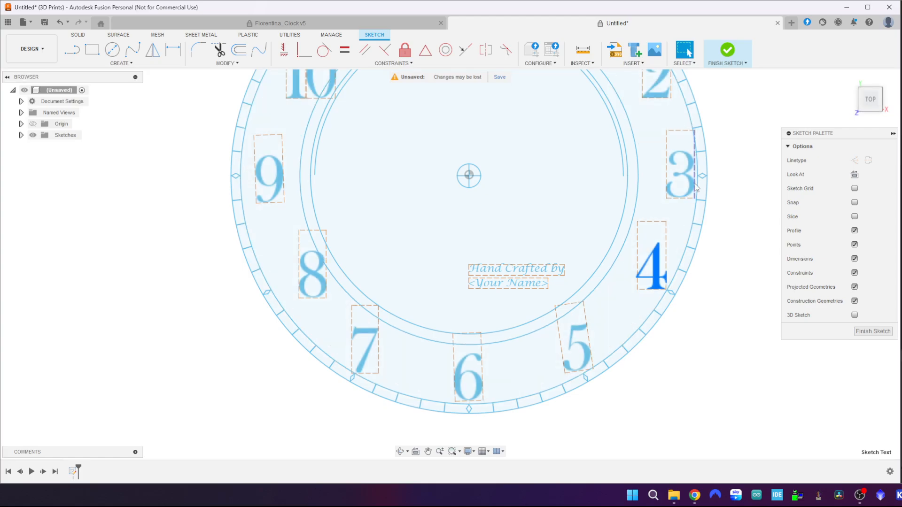
{"action": "left_click_drag", "start_coordinate": [695, 185], "coordinate": [691, 187]}
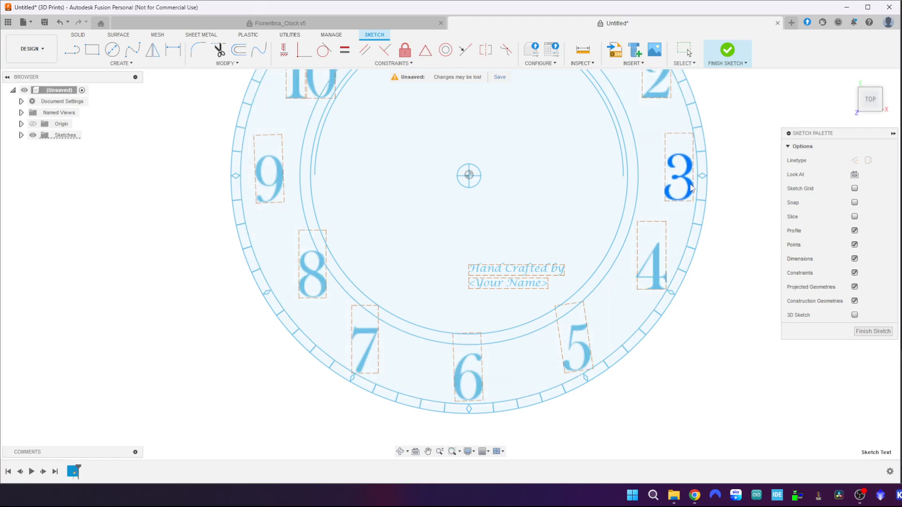
- Nudge the numerals 2 and 1 slightly down to align them with their hour markers
{"action": "middle_click_drag", "start_coordinate": [628, 152], "coordinate": [605, 259]}
{"action": "left_click_drag", "start_coordinate": [642, 178], "coordinate": [640, 185]}
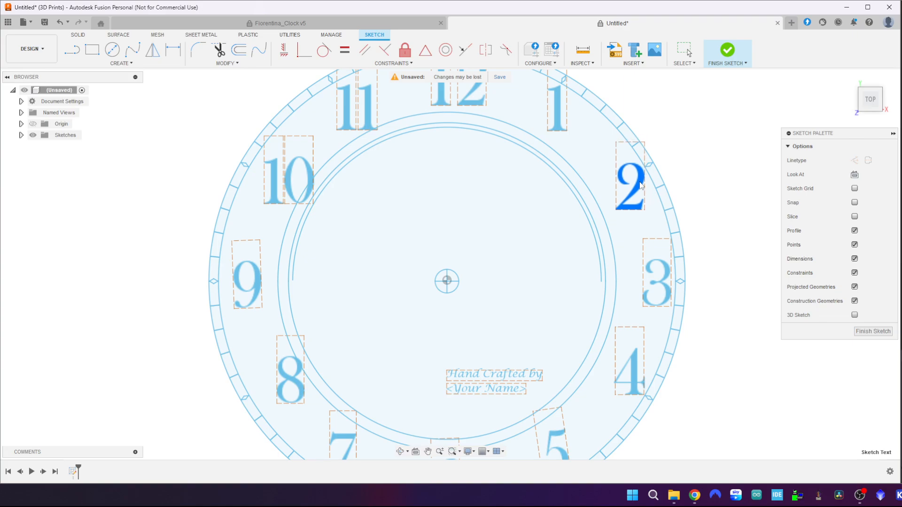
{"action": "middle_click_drag", "start_coordinate": [595, 158], "coordinate": [636, 208]}
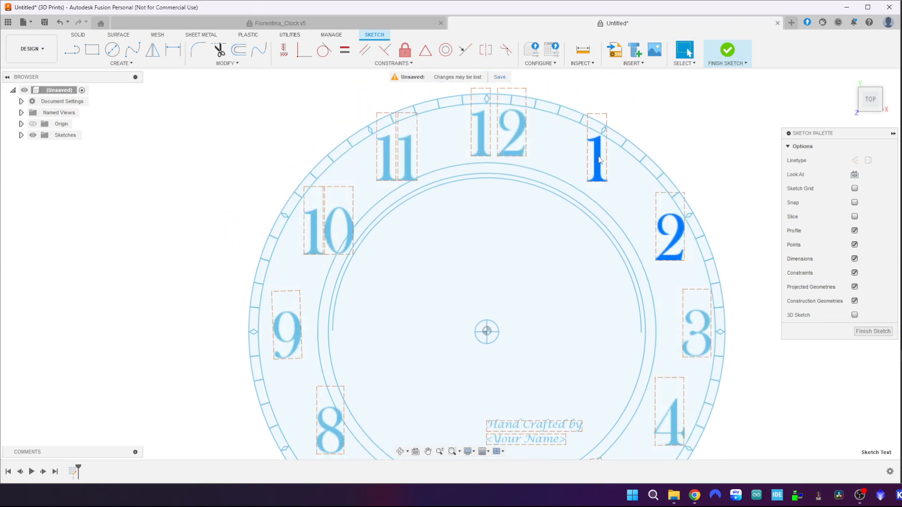
{"action": "left_click_drag", "start_coordinate": [598, 157], "coordinate": [599, 158]}
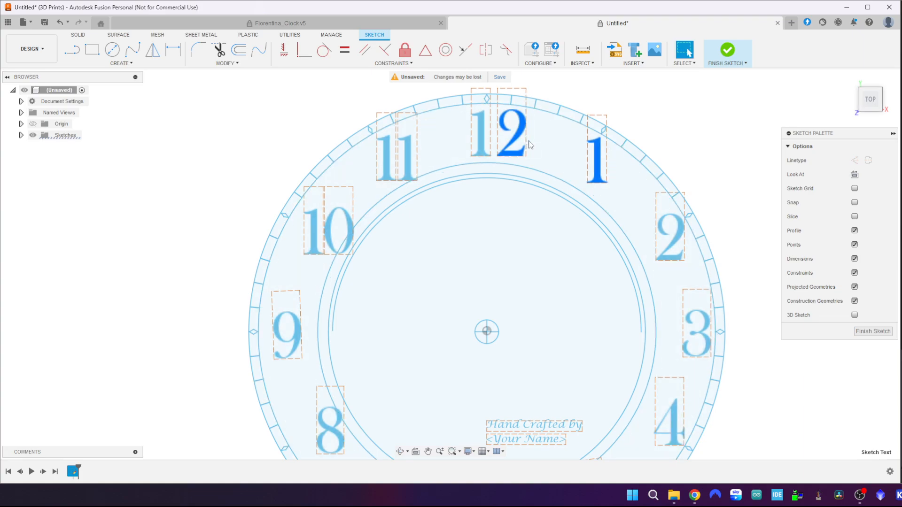
- Shift both digits of the numeral 12 left to centre them below the twelve o'clock marker
{"action": "left_click_drag", "start_coordinate": [481, 139], "coordinate": [503, 136]}
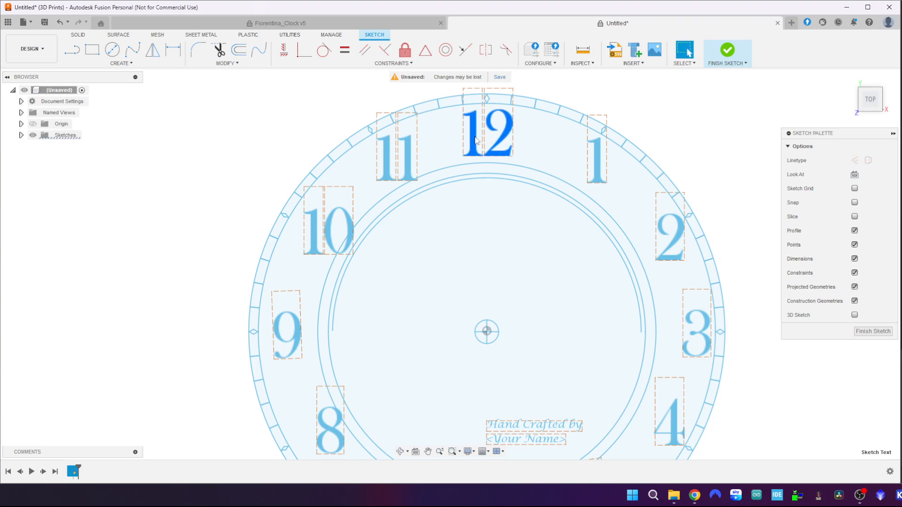
{"action": "left_click", "coordinate": [475, 141], "text": "shift"}
{"action": "left_click_drag", "start_coordinate": [474, 141], "coordinate": [474, 141]}
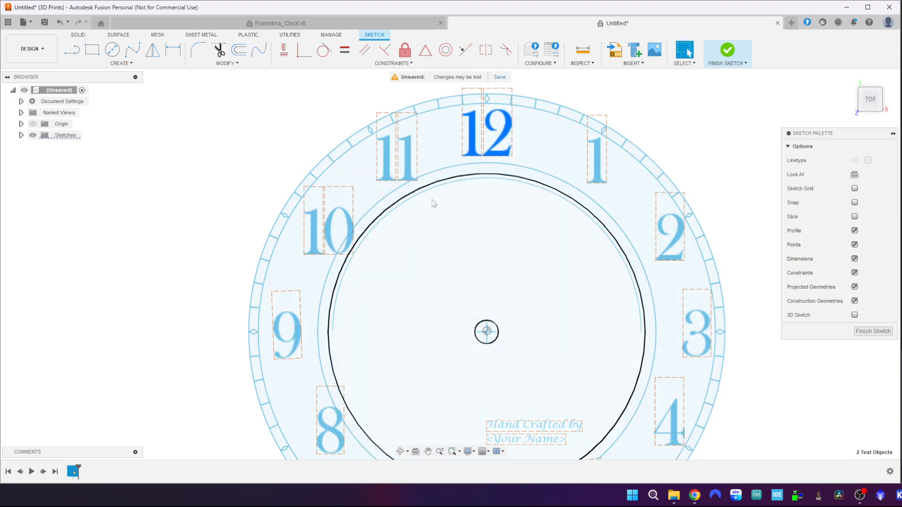
- Move both digits of the numerals 11 and 10 outward so each pair lines up with its hour marker
{"action": "left_click", "coordinate": [408, 169]}
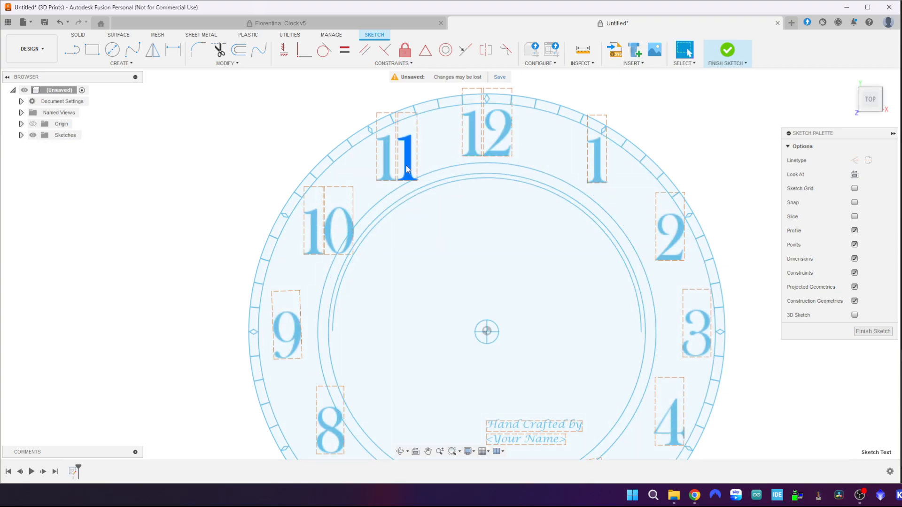
{"action": "left_click", "coordinate": [391, 168], "text": "shift"}
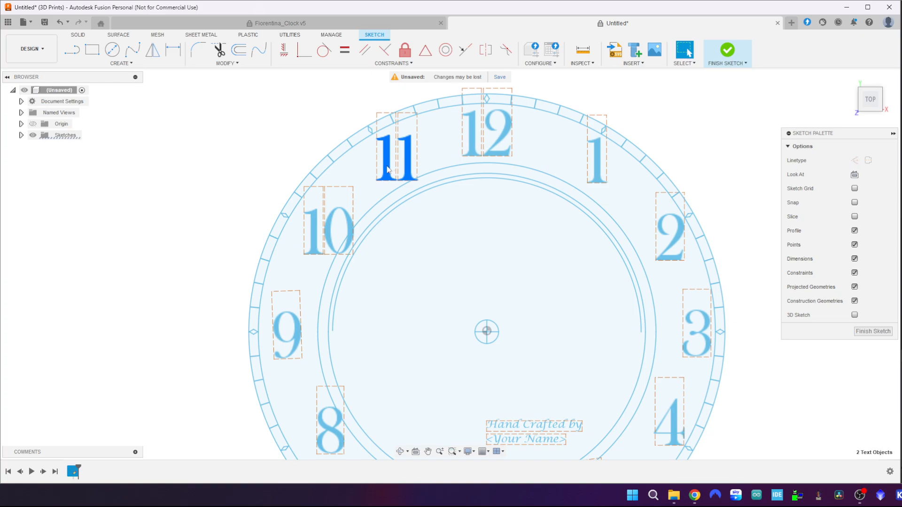
{"action": "left_click_drag", "start_coordinate": [387, 169], "coordinate": [383, 168]}
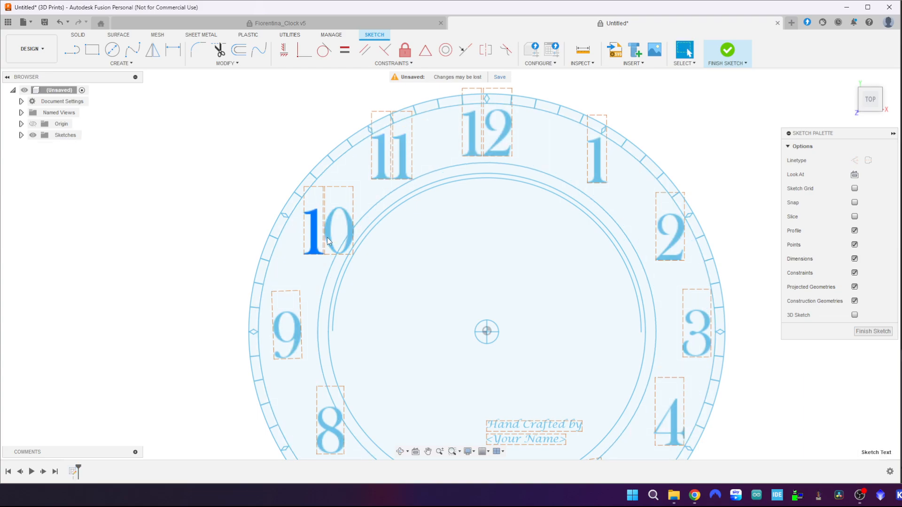
{"action": "left_click", "coordinate": [329, 238]}
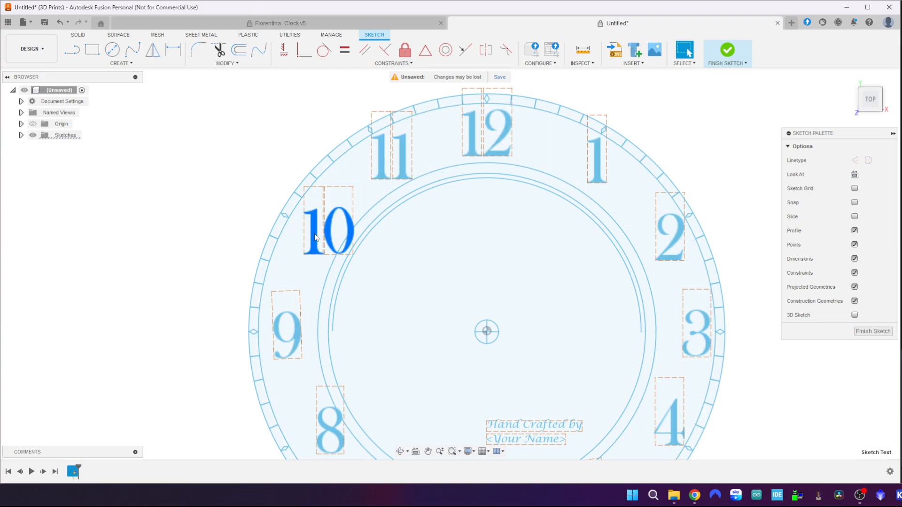
{"action": "left_click", "coordinate": [315, 235], "text": "shift"}
{"action": "left_click_drag", "start_coordinate": [314, 232], "coordinate": [300, 238]}
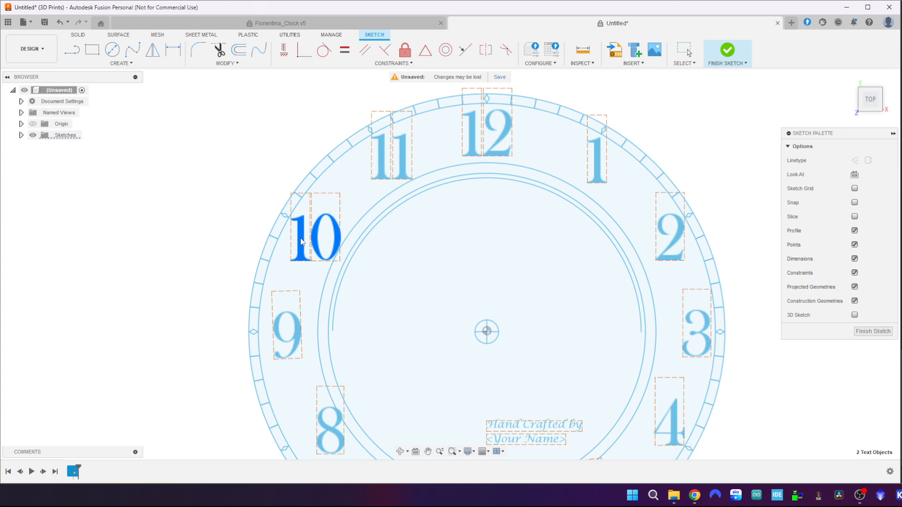
- Move the numerals 9 and 8 outward, closer to their hour markers on the dial
{"action": "middle_click_drag", "start_coordinate": [302, 365], "coordinate": [356, 268]}
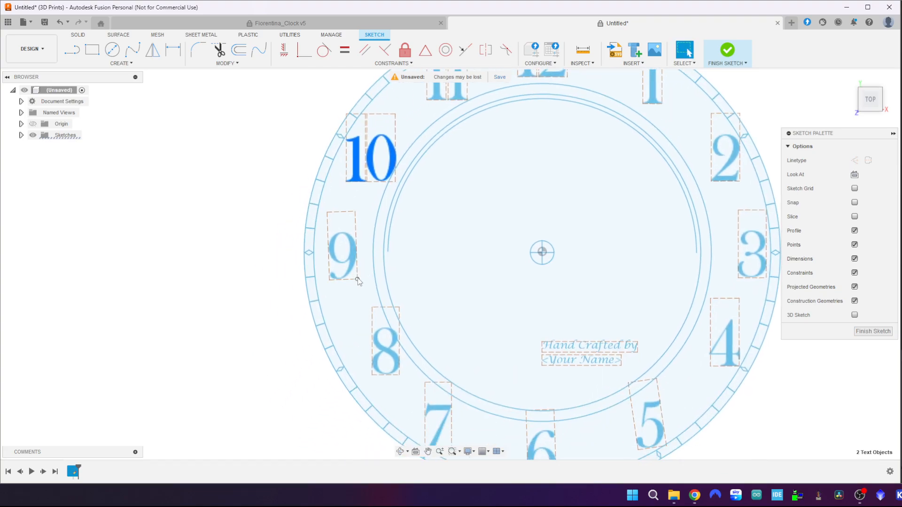
{"action": "left_click", "coordinate": [354, 262]}
{"action": "left_click_drag", "start_coordinate": [353, 262], "coordinate": [351, 262]}
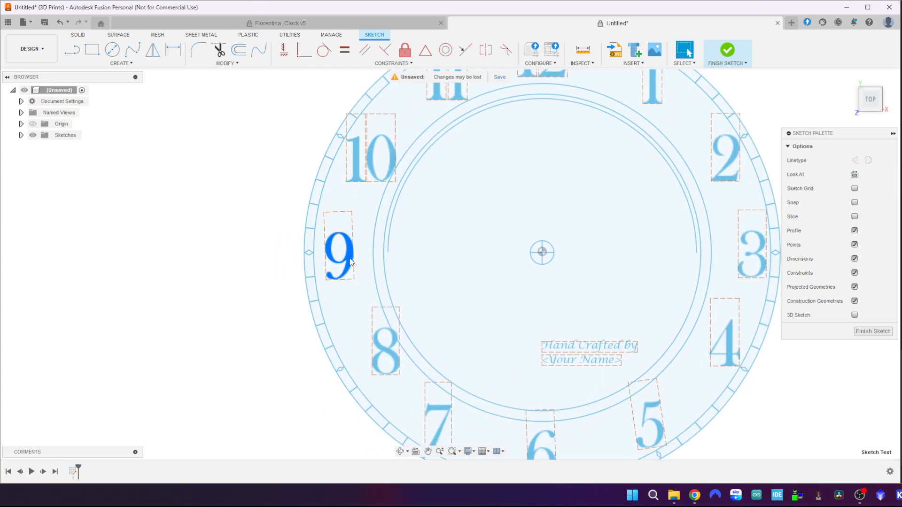
{"action": "left_click", "coordinate": [350, 259]}
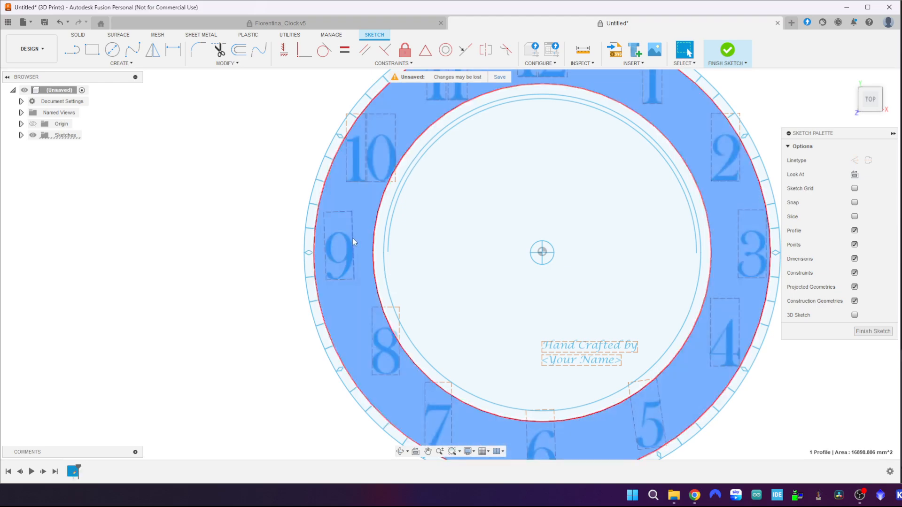
{"action": "double_click", "coordinate": [350, 249]}
{"action": "key", "text": "Escape"}
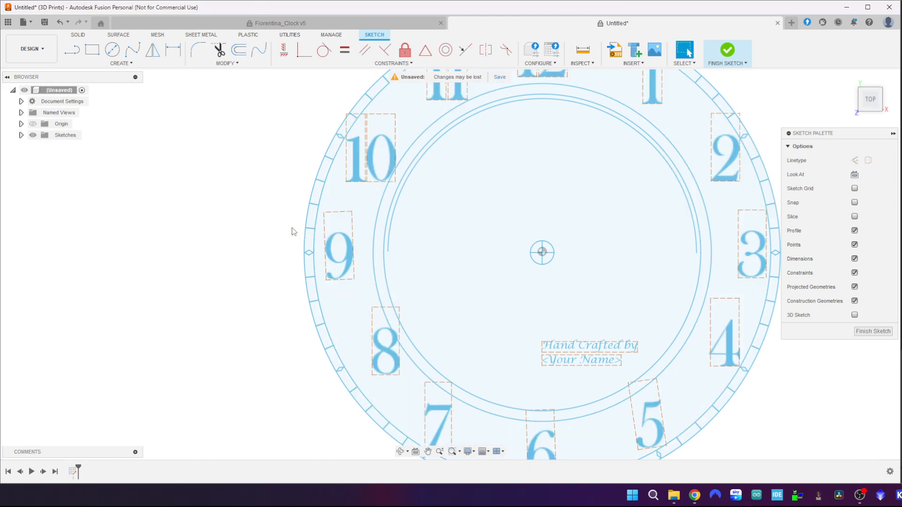
{"action": "left_click_drag", "start_coordinate": [349, 256], "coordinate": [343, 252]}
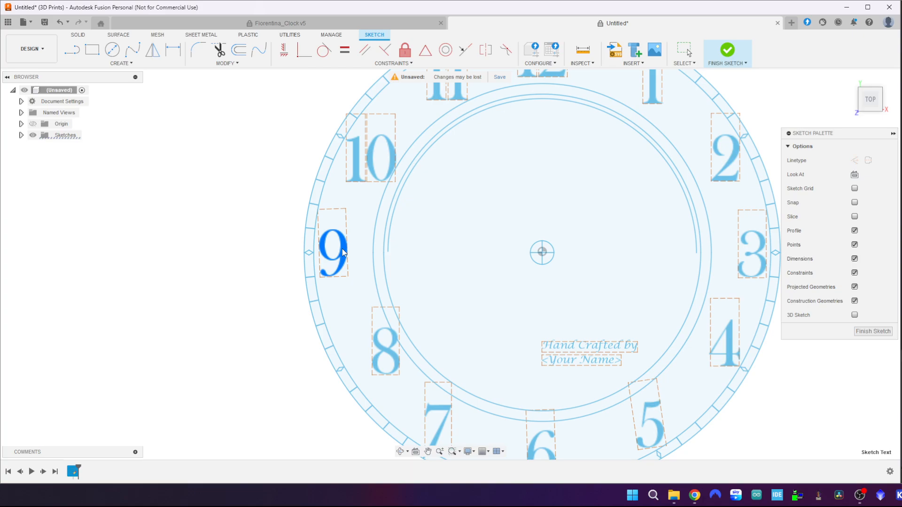
{"action": "left_click_drag", "start_coordinate": [384, 351], "coordinate": [364, 356]}
- Nudge the 7 slightly up, the 6 slightly right and the 4 slightly inward to even out their spacing
{"action": "scroll", "coordinate": [400, 370], "scroll_direction": "down", "scroll_amount": 2}
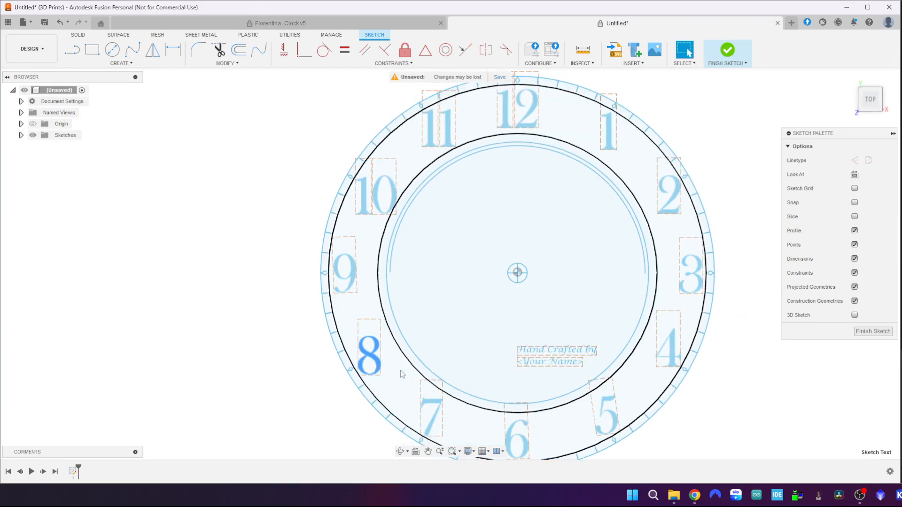
{"action": "left_click", "coordinate": [435, 422]}
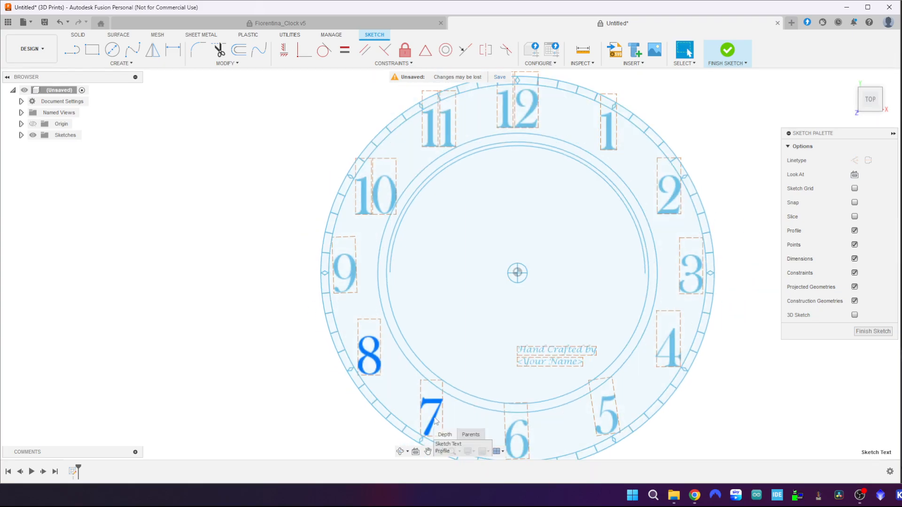
{"action": "left_click", "coordinate": [301, 421]}
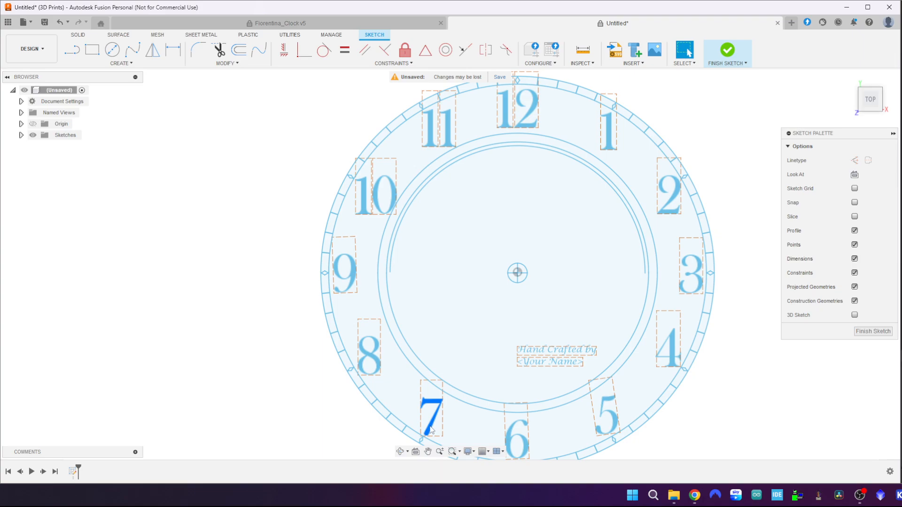
{"action": "left_click", "coordinate": [432, 429]}
{"action": "left_click", "coordinate": [308, 441]}
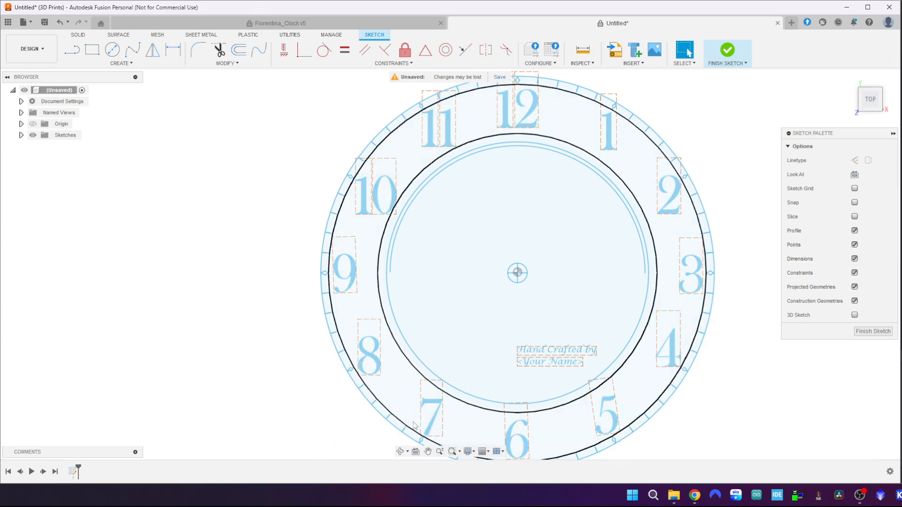
{"action": "left_click", "coordinate": [429, 429]}
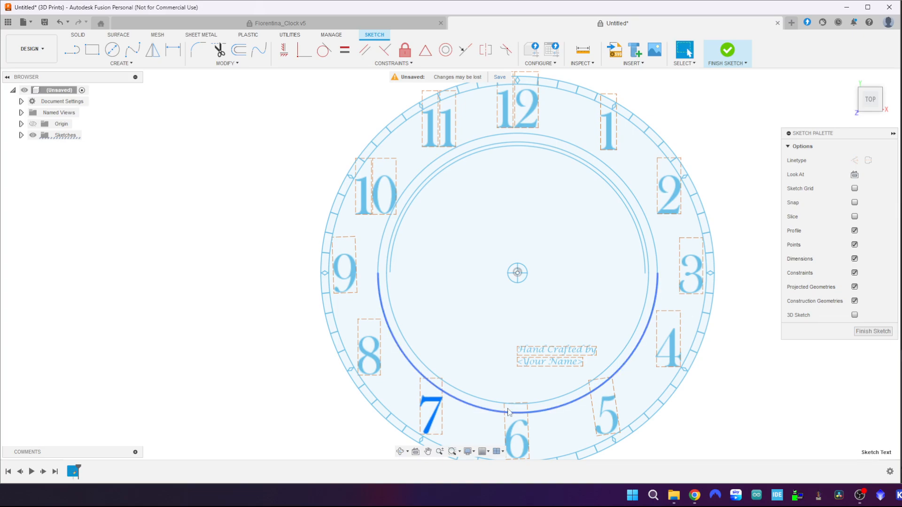
{"action": "middle_click_drag", "start_coordinate": [508, 374], "coordinate": [485, 286]}
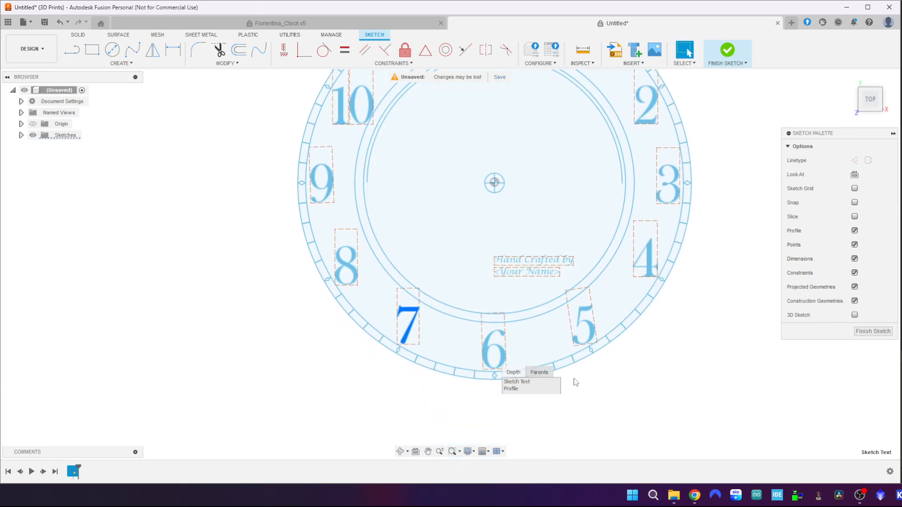
{"action": "left_click_drag", "start_coordinate": [503, 356], "coordinate": [503, 356]}
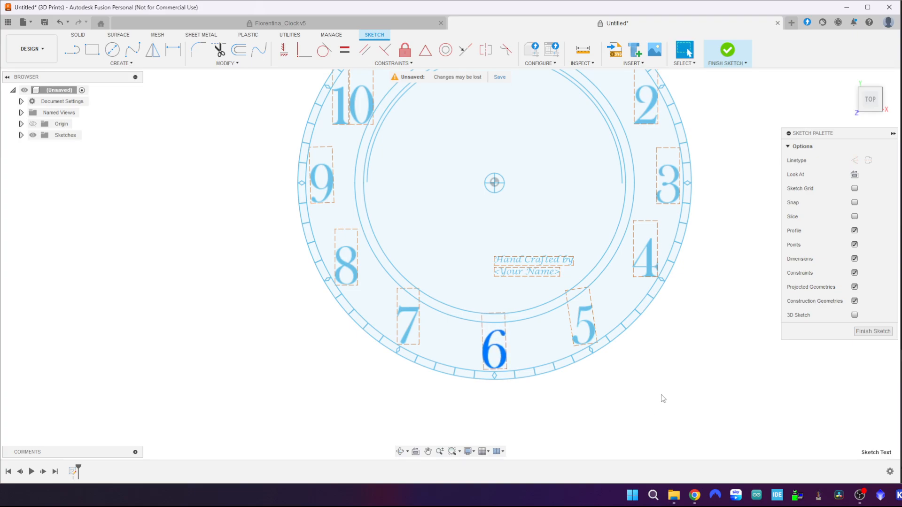
{"action": "left_click_drag", "start_coordinate": [652, 266], "coordinate": [650, 264]}
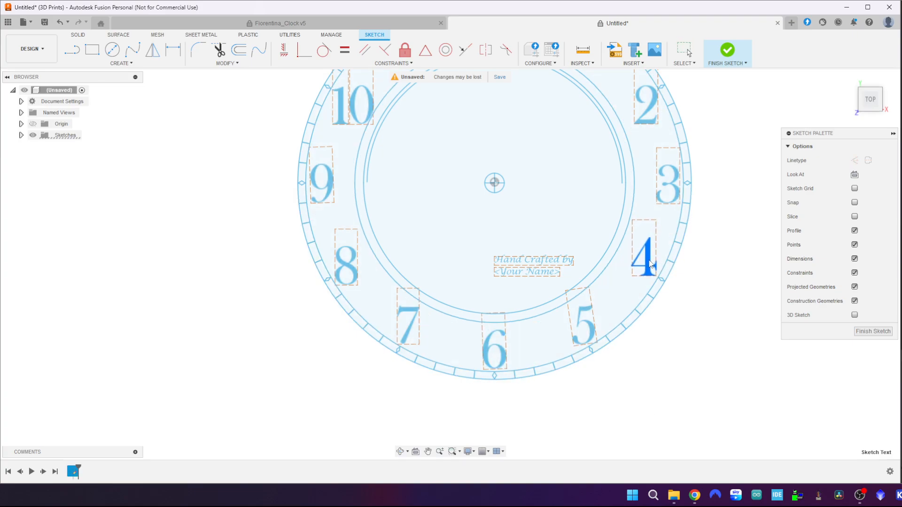
{"action": "left_click", "coordinate": [709, 293]}
- Delete the two-line "Hand Crafted by <Your Name>" text together with its frames from the clock face
{"action": "mouse_move", "coordinate": [705, 296]}
{"action": "middle_mouse_down"}
{"action": "mouse_move", "coordinate": [731, 372]}
{"action": "mouse_move", "coordinate": [725, 354]}
{"action": "mouse_move", "coordinate": [682, 335]}
{"action": "middle_mouse_up"}
{"action": "scroll", "coordinate": [725, 353], "scroll_direction": "down", "scroll_amount": 3}
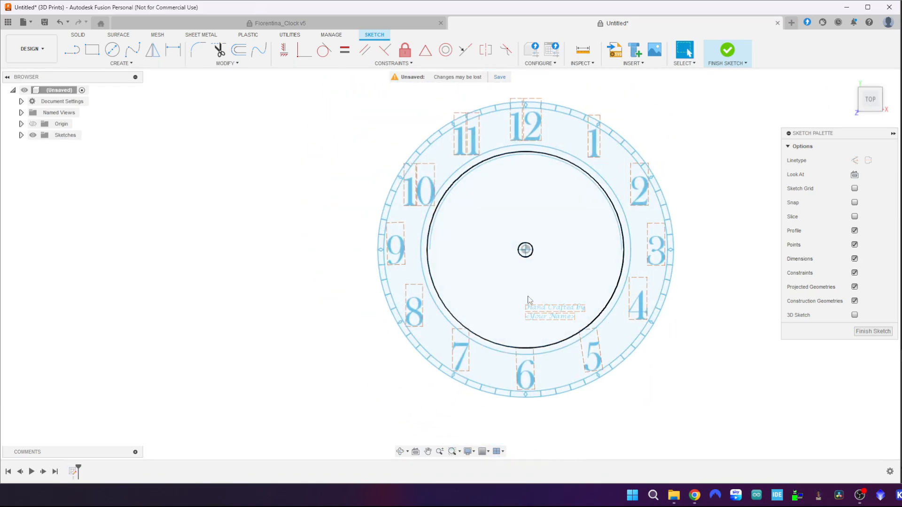
{"action": "left_click_drag", "start_coordinate": [520, 292], "coordinate": [587, 324]}
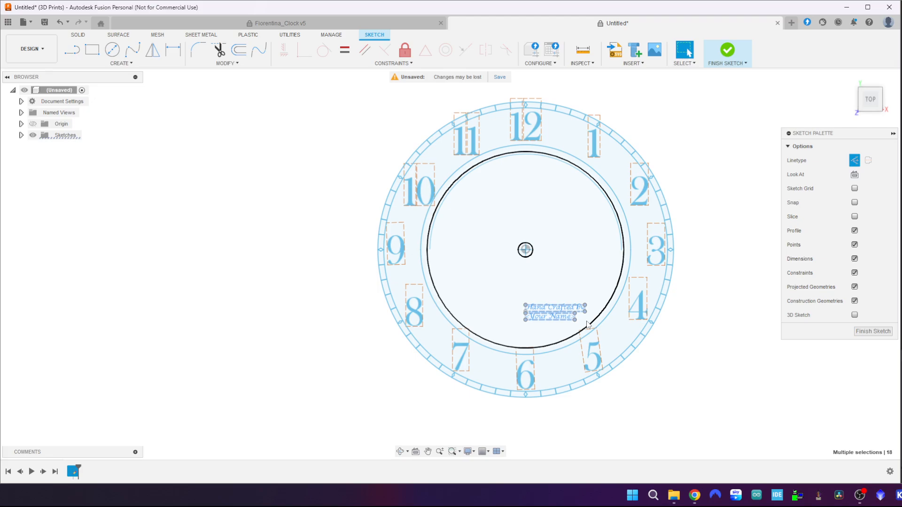
{"action": "key", "text": "Delete"}
- Delete the extra half arc just inside the inner ring of the clock face
{"action": "scroll", "coordinate": [534, 276], "scroll_direction": "up", "scroll_amount": 3}
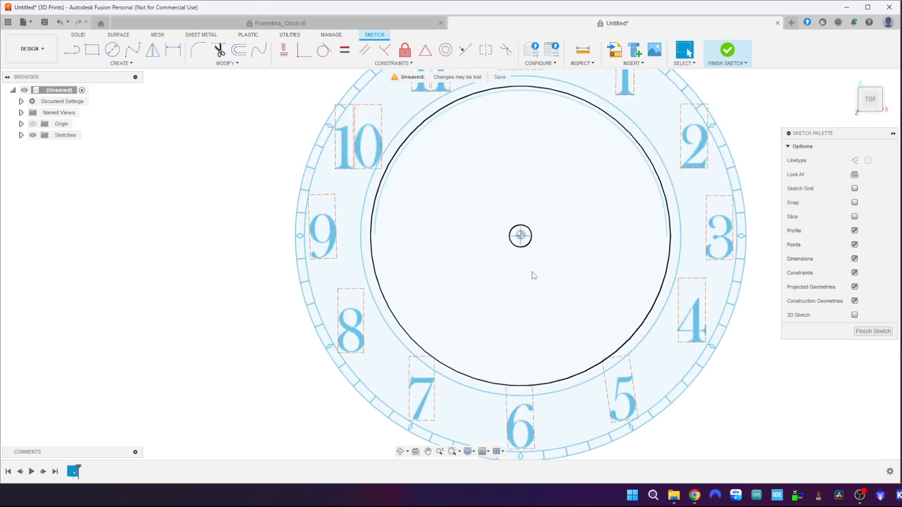
{"action": "scroll", "coordinate": [532, 272], "scroll_direction": "down", "scroll_amount": 3}
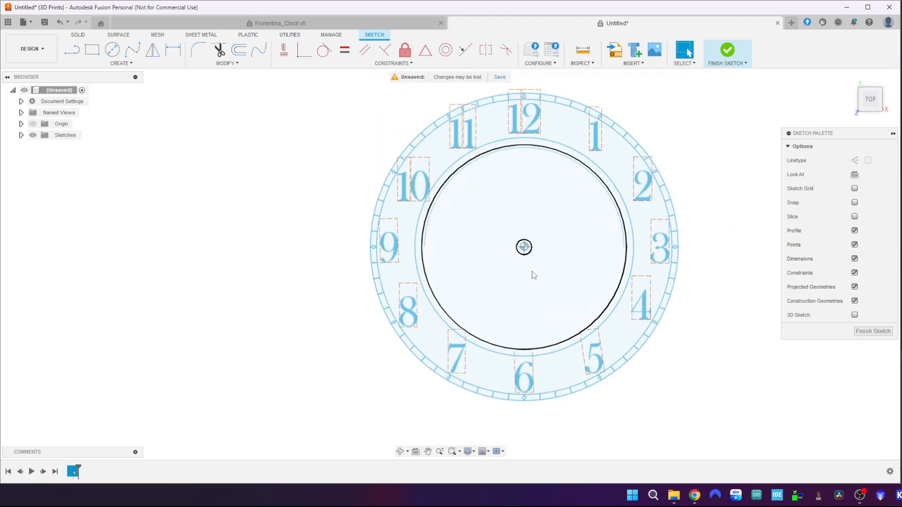
{"action": "left_click", "coordinate": [613, 207]}
{"action": "key", "text": "Delete"}
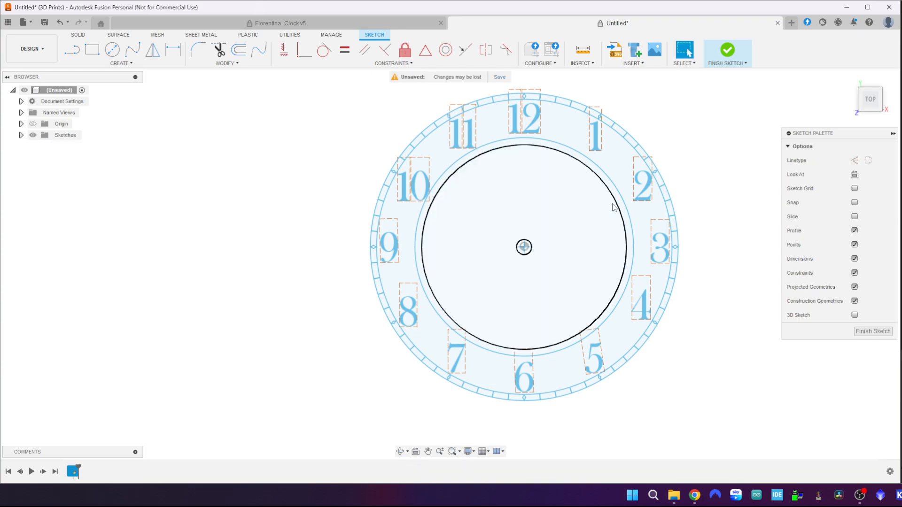
- Examine the finished Fiorentina_Clock v5 model from the top view as a reference and return to the untitled design
{"action": "left_click", "coordinate": [395, 24]}
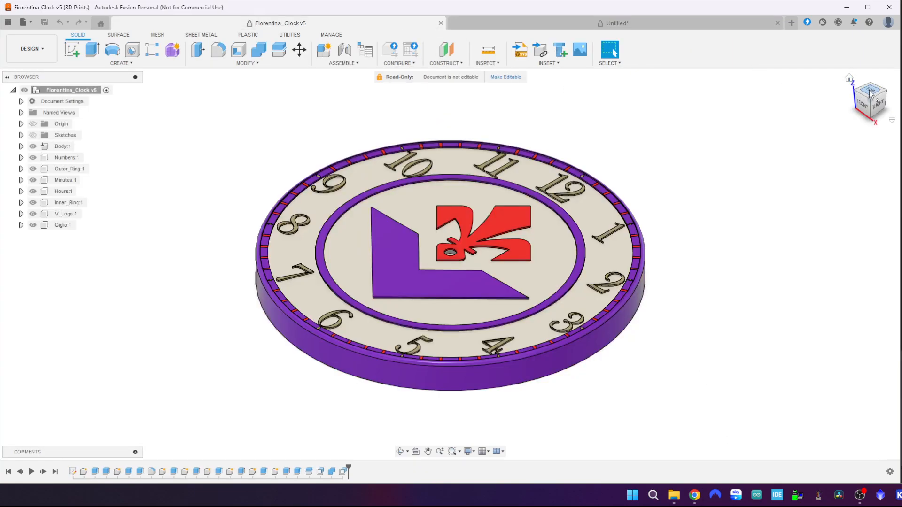
{"action": "left_click", "coordinate": [870, 93]}
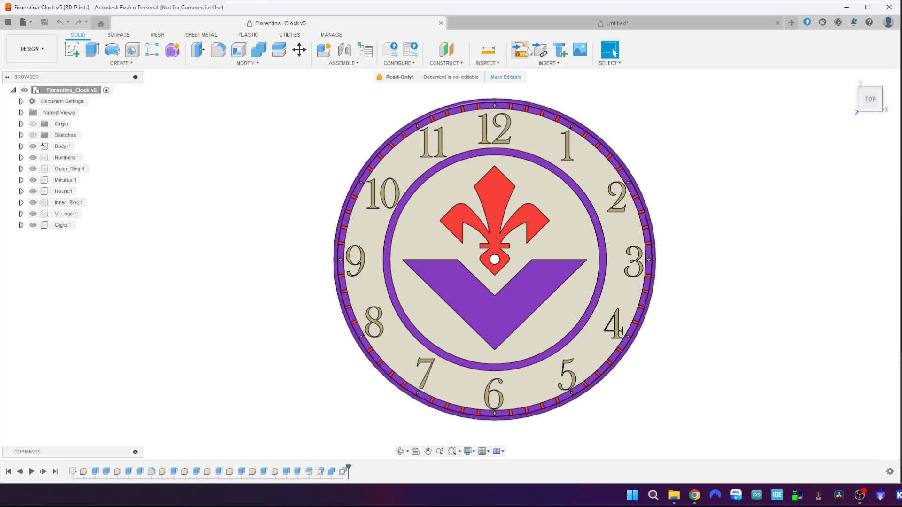
{"action": "left_click", "coordinate": [517, 26]}
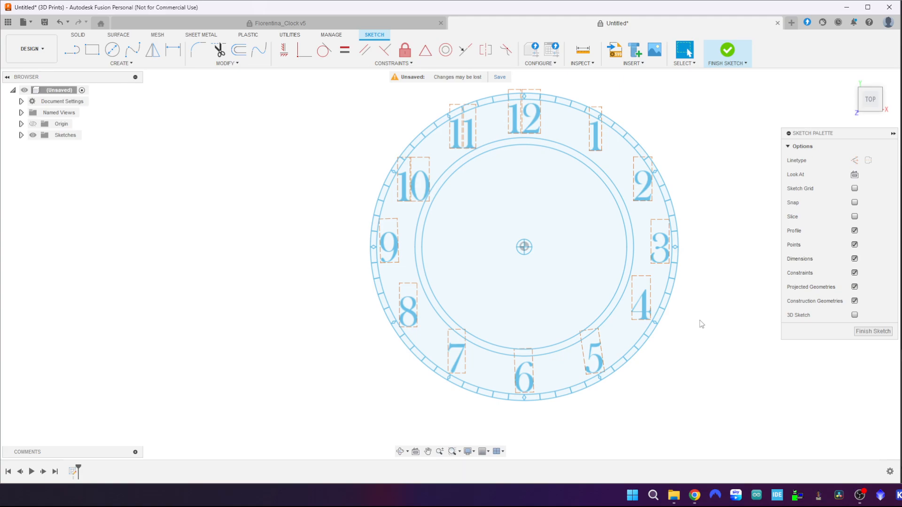
{"action": "scroll", "coordinate": [536, 270], "scroll_direction": "up", "scroll_amount": 5}
{"action": "scroll", "coordinate": [537, 269], "scroll_direction": "down", "scroll_amount": 3}
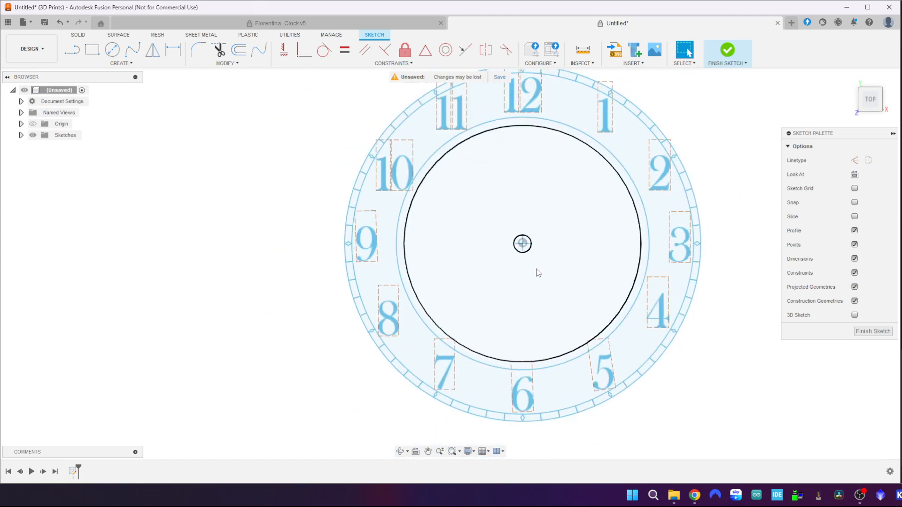
{"action": "scroll", "coordinate": [539, 273], "scroll_direction": "down", "scroll_amount": 3}
{"action": "left_click_drag", "start_coordinate": [381, 126], "coordinate": [665, 384]}
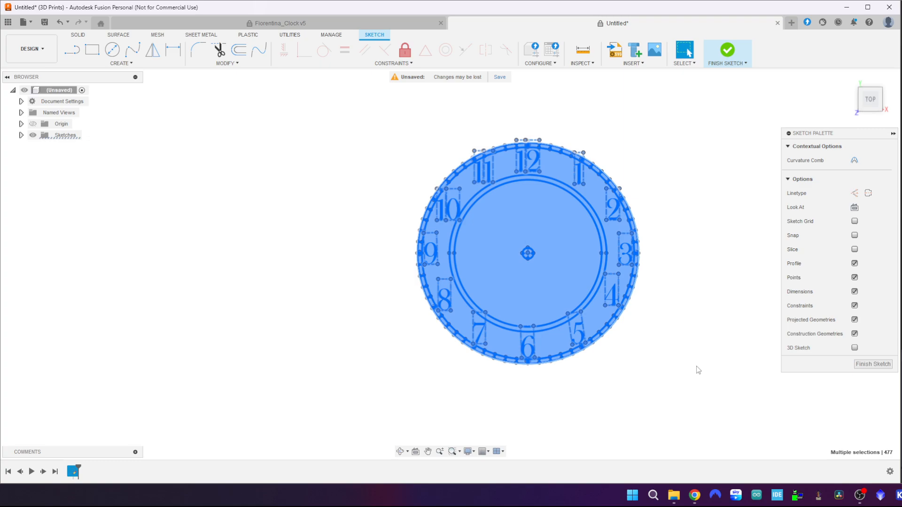
{"action": "key", "text": "m"}
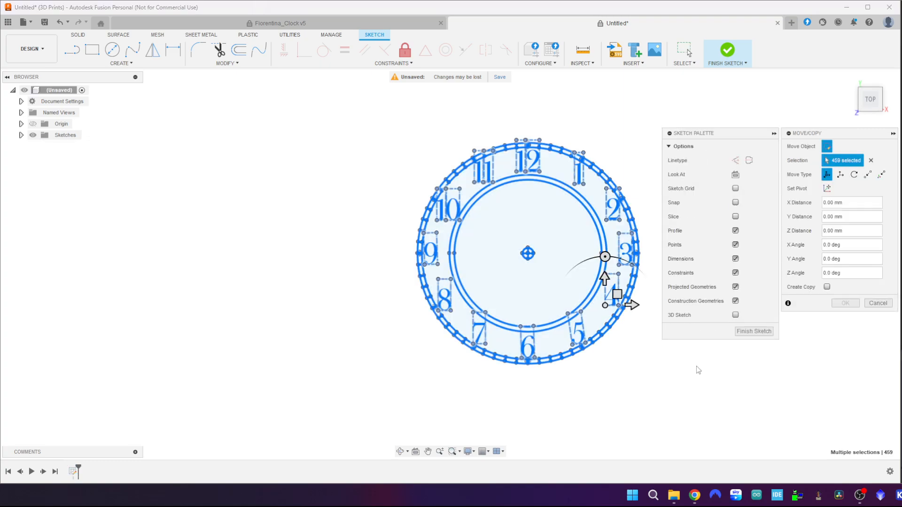
{"action": "left_click", "coordinate": [867, 175]}
{"action": "scroll", "coordinate": [545, 225], "scroll_direction": "up", "scroll_amount": 10}
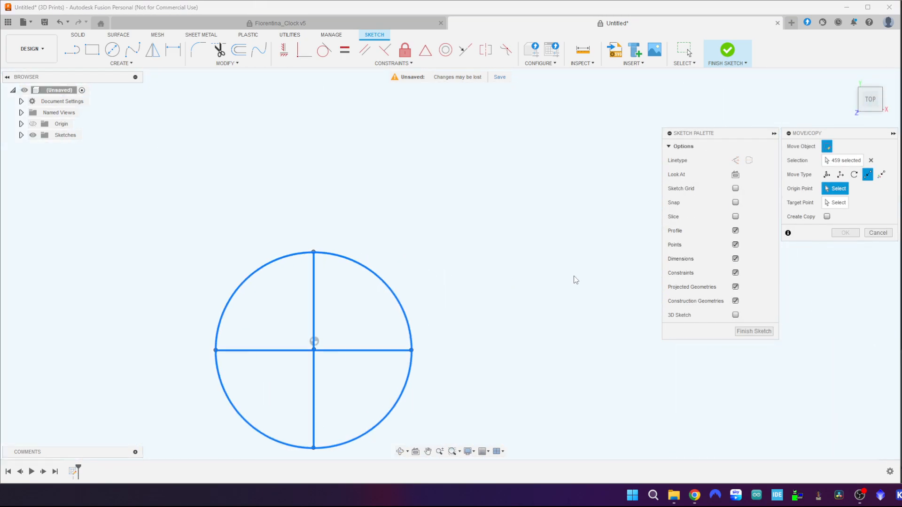
{"action": "scroll", "coordinate": [252, 401], "scroll_direction": "up", "scroll_amount": 6}
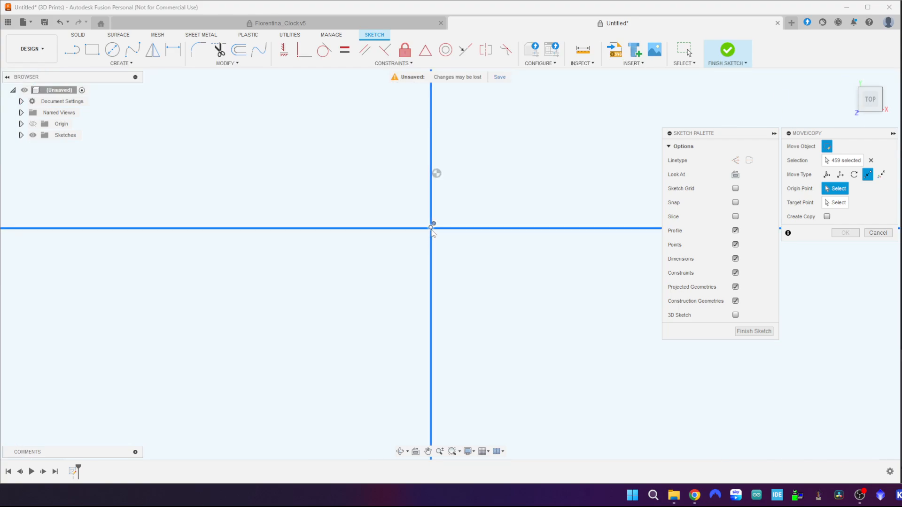
{"action": "scroll", "coordinate": [433, 233], "scroll_direction": "up", "scroll_amount": 4}
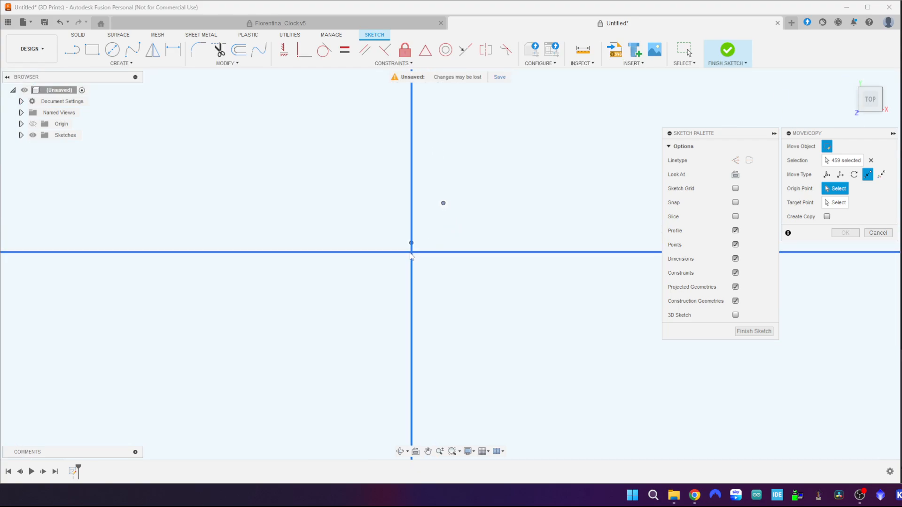
{"action": "scroll", "coordinate": [407, 257], "scroll_direction": "down", "scroll_amount": 2}
{"action": "key", "text": "Escape"}
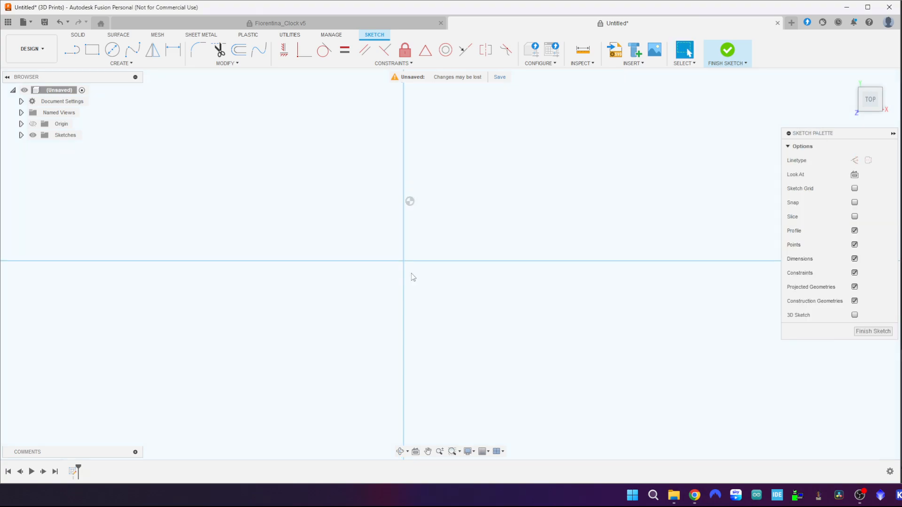
- Delete the small circle and its crosshair lines at the centre of the clock face
{"action": "scroll", "coordinate": [413, 278], "scroll_direction": "down", "scroll_amount": 5}
{"action": "scroll", "coordinate": [413, 278], "scroll_direction": "down", "scroll_amount": 5}
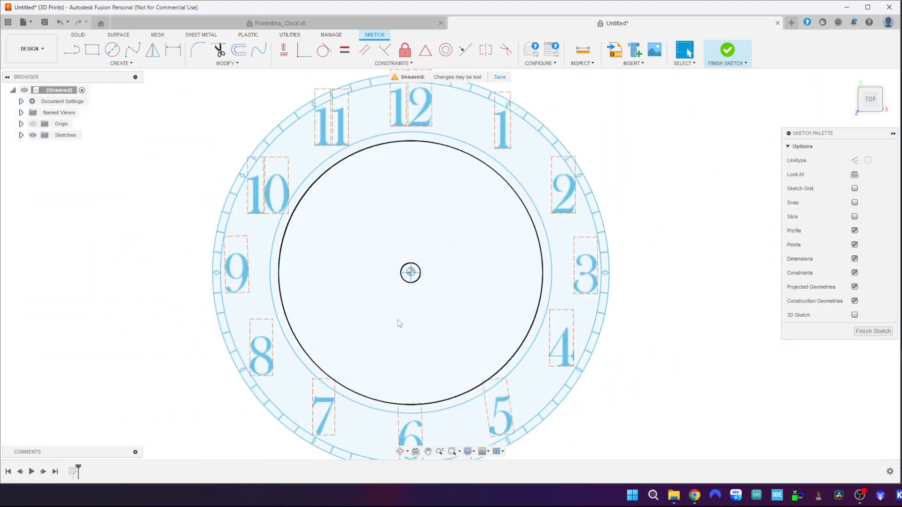
{"action": "scroll", "coordinate": [398, 320], "scroll_direction": "down", "scroll_amount": 2}
{"action": "scroll", "coordinate": [387, 335], "scroll_direction": "up", "scroll_amount": 5}
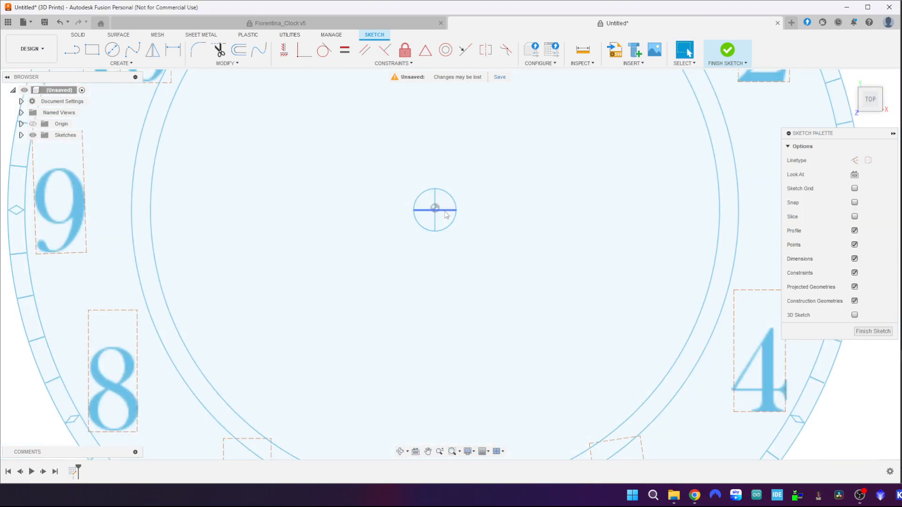
{"action": "left_click", "coordinate": [447, 230]}
{"action": "key", "text": "Delete"}
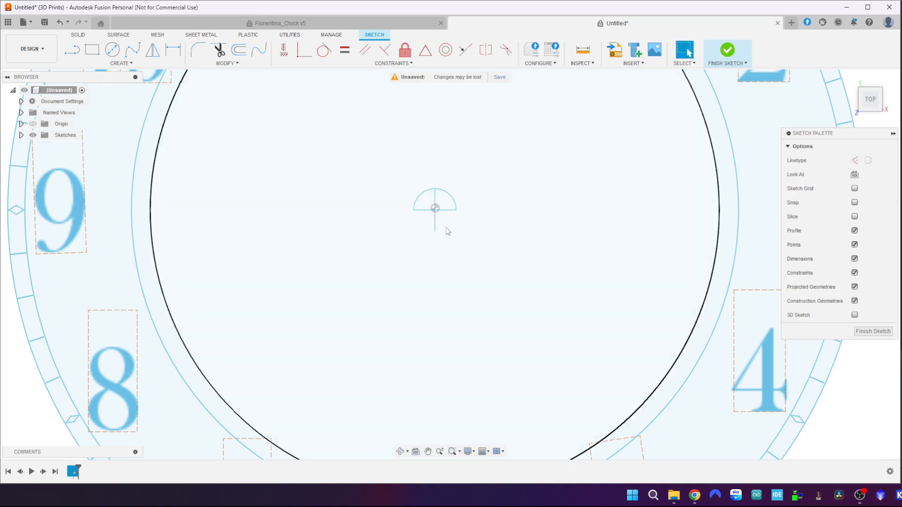
{"action": "left_click_drag", "start_coordinate": [398, 182], "coordinate": [487, 258]}
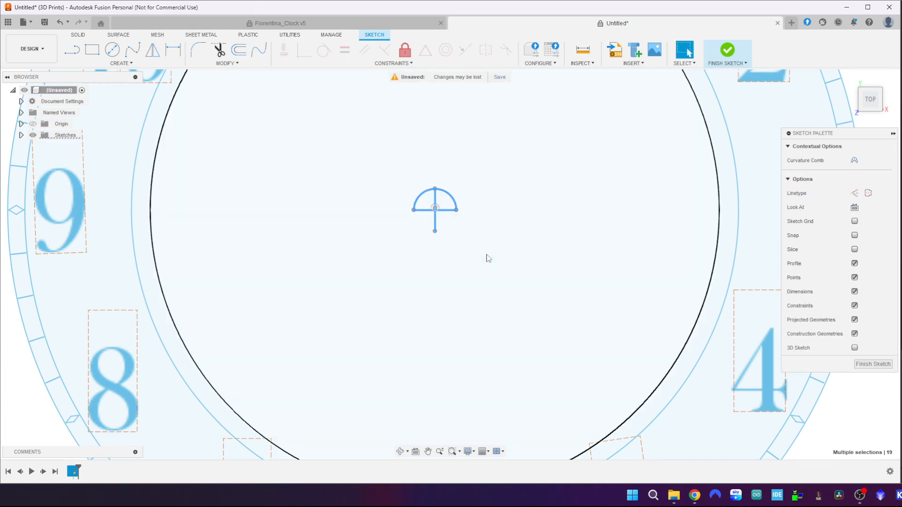
{"action": "key", "text": "Delete"}
{"action": "scroll", "coordinate": [487, 257], "scroll_direction": "down", "scroll_amount": 5}
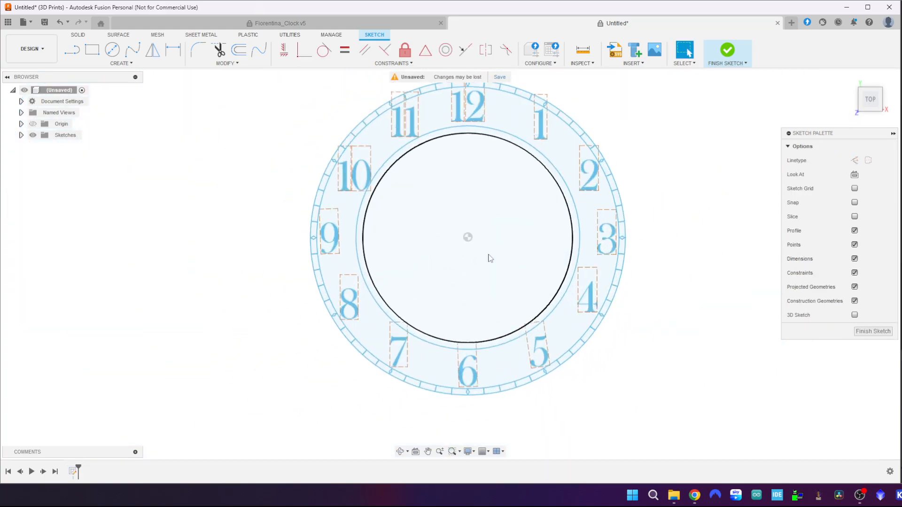
- Draw a horizontal line across the clock face from the outer ring beside the 9 to the outer ring beside the 3
{"action": "scroll", "coordinate": [488, 259], "scroll_direction": "up", "scroll_amount": 1}
{"action": "left_click", "coordinate": [72, 49]}
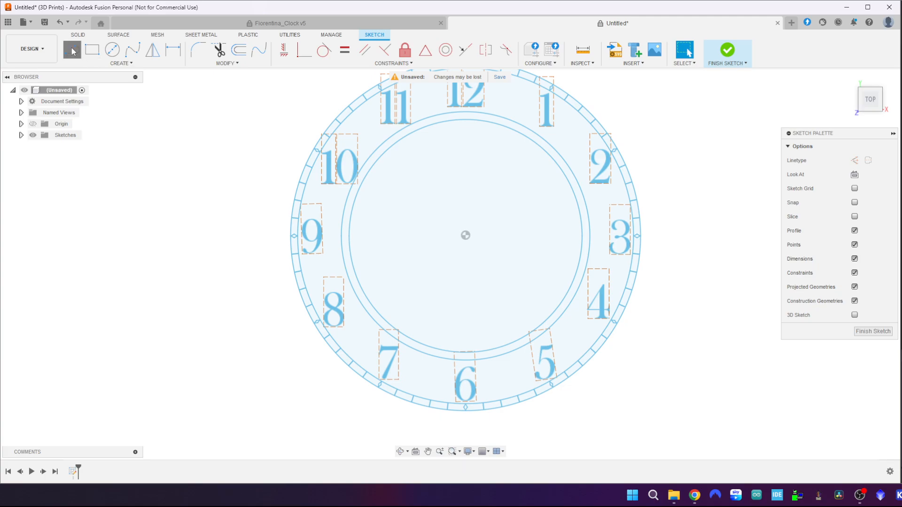
{"action": "scroll", "coordinate": [289, 240], "scroll_direction": "up", "scroll_amount": 5}
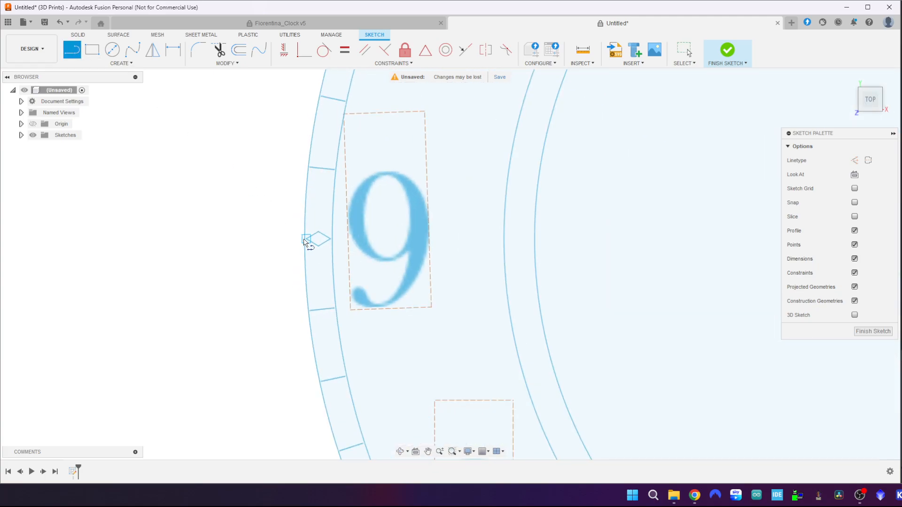
{"action": "scroll", "coordinate": [306, 242], "scroll_direction": "up", "scroll_amount": 5}
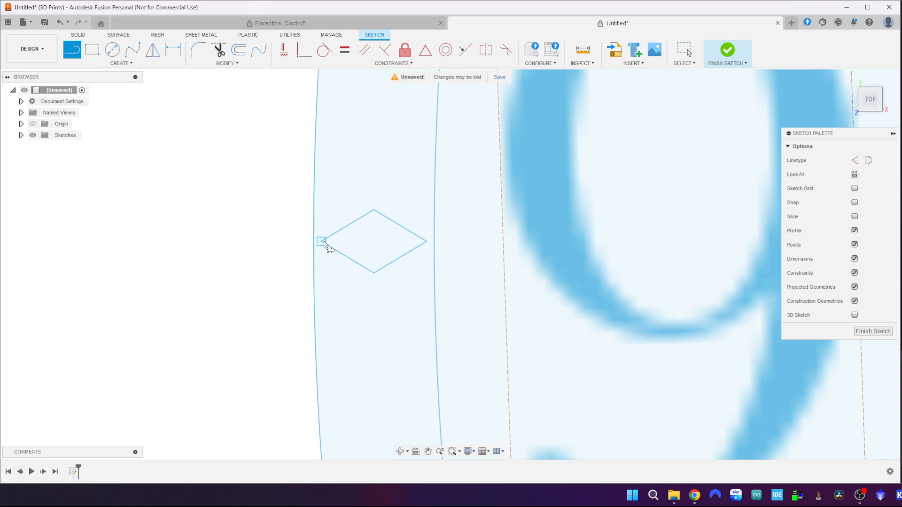
{"action": "left_click", "coordinate": [313, 244]}
{"action": "scroll", "coordinate": [493, 282], "scroll_direction": "down", "scroll_amount": 5}
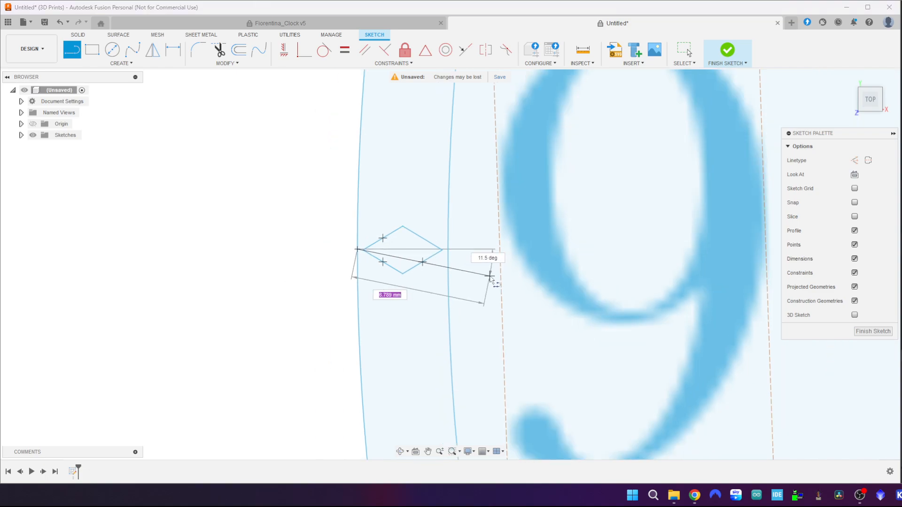
{"action": "middle_click_drag", "start_coordinate": [658, 249], "coordinate": [150, 225]}
{"action": "scroll", "coordinate": [477, 286], "scroll_direction": "down", "scroll_amount": 8}
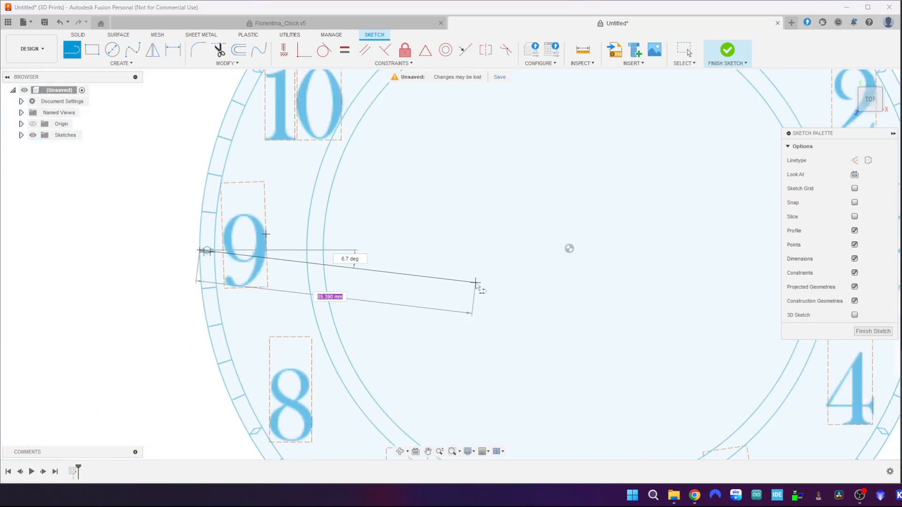
{"action": "scroll", "coordinate": [584, 272], "scroll_direction": "up", "scroll_amount": 6}
{"action": "middle_click_drag", "start_coordinate": [719, 284], "coordinate": [517, 270]}
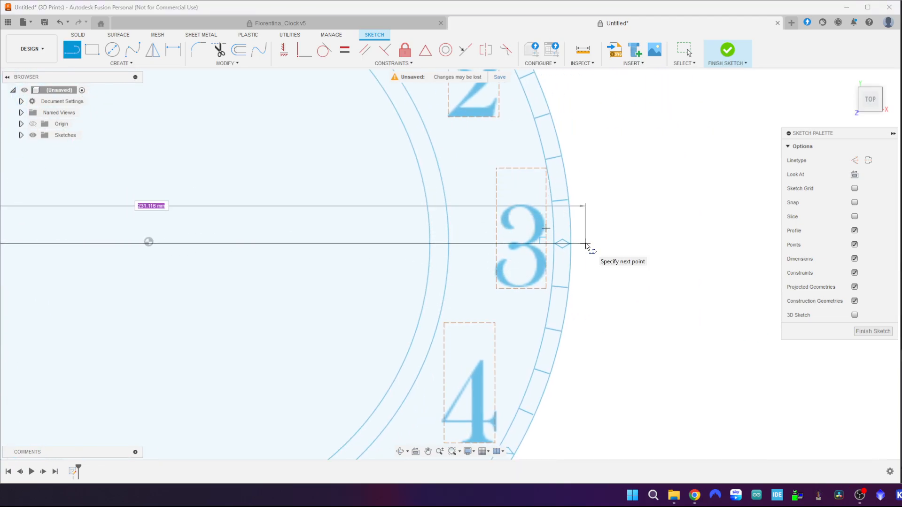
{"action": "middle_click_drag", "start_coordinate": [586, 245], "coordinate": [697, 240]}
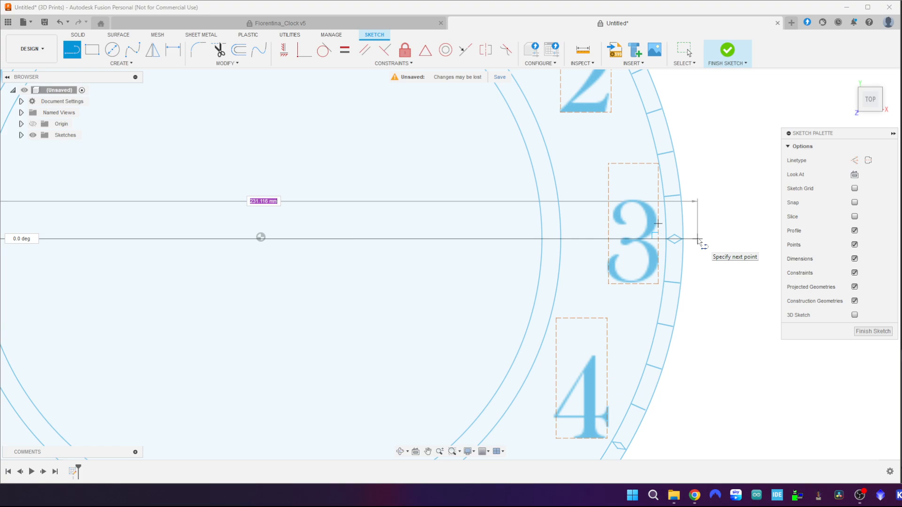
{"action": "scroll", "coordinate": [697, 241], "scroll_direction": "up", "scroll_amount": 8}
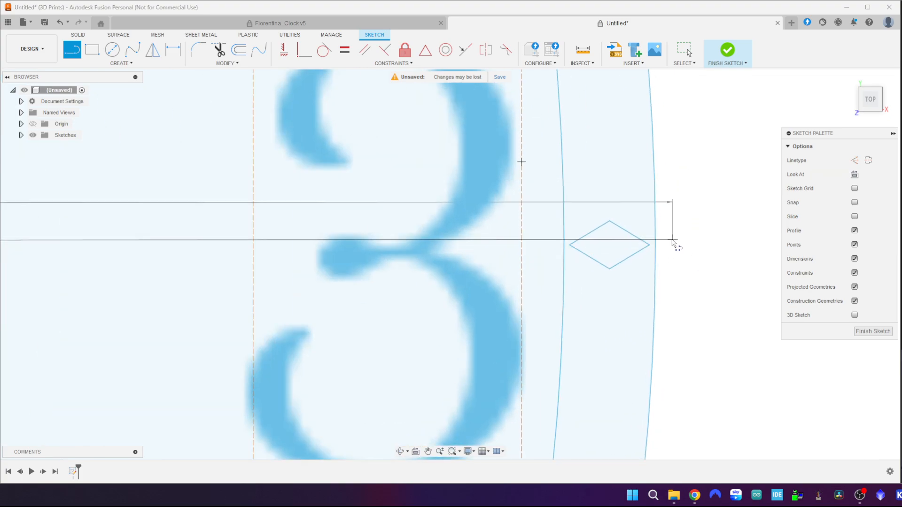
{"action": "left_click", "coordinate": [658, 246]}
{"action": "scroll", "coordinate": [656, 252], "scroll_direction": "down", "scroll_amount": 3}
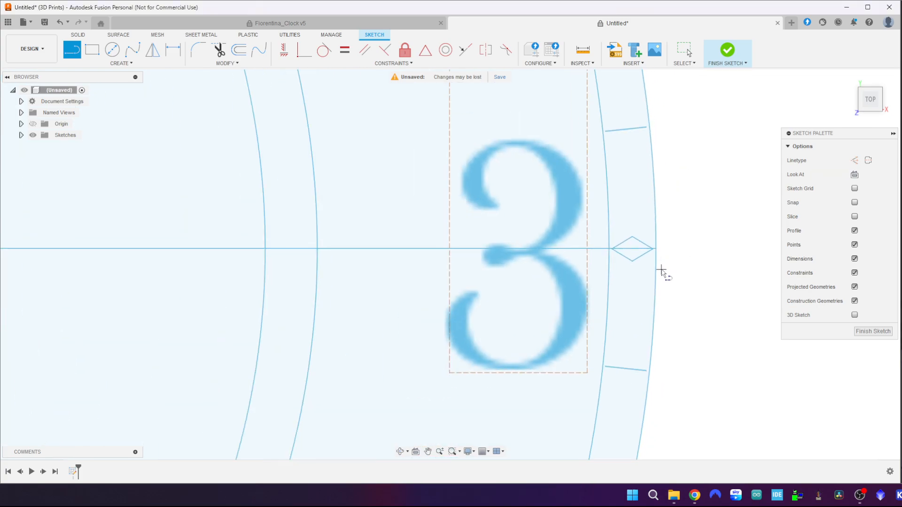
{"action": "scroll", "coordinate": [662, 271], "scroll_direction": "down", "scroll_amount": 5}
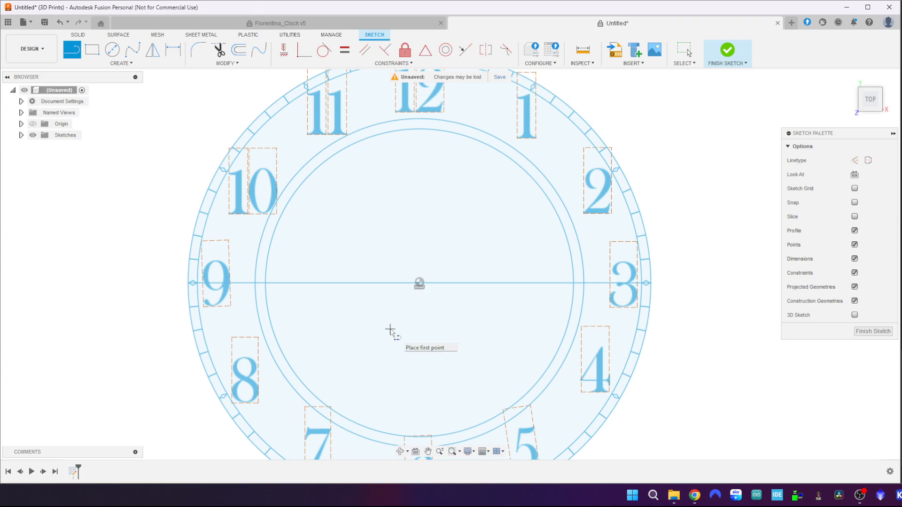
{"action": "key", "text": "Escape"}
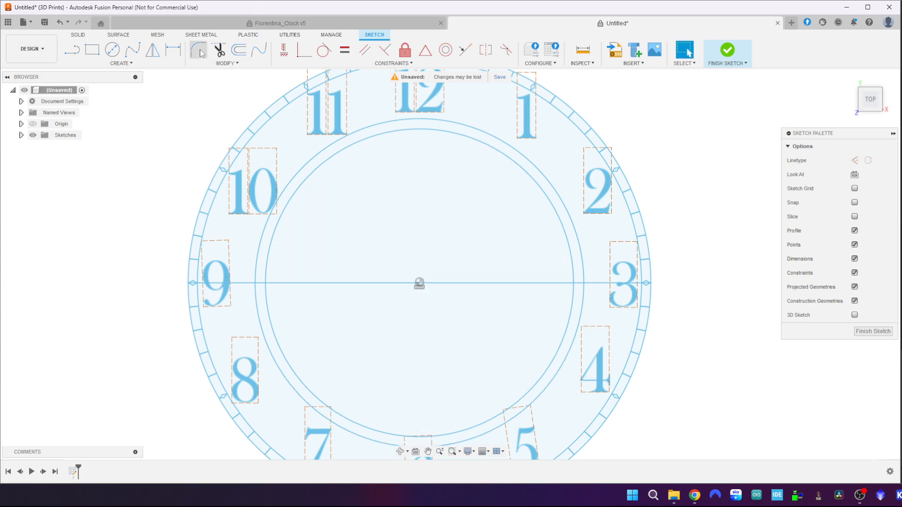
- Draw a vertical line about 1.57 mm long downward from the midpoint of the horizontal line to mark the face's centre
{"action": "left_click", "coordinate": [73, 48]}
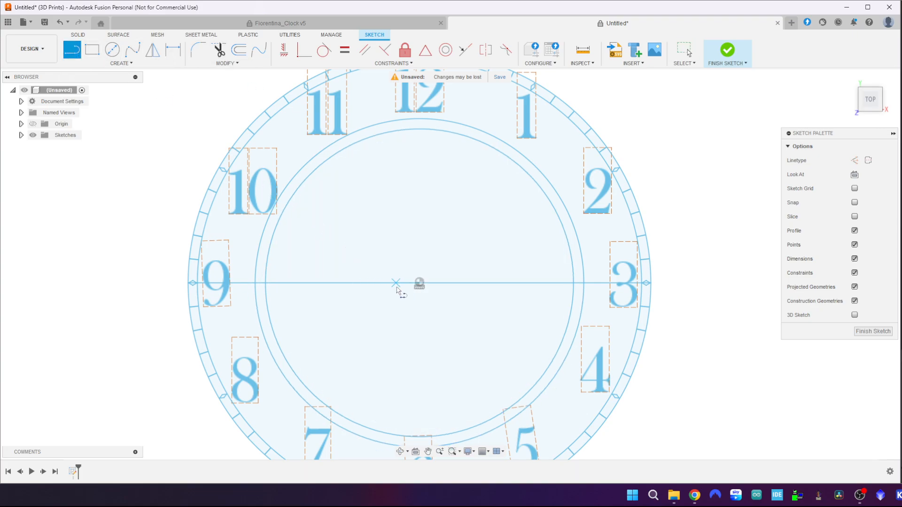
{"action": "scroll", "coordinate": [397, 290], "scroll_direction": "up", "scroll_amount": 5}
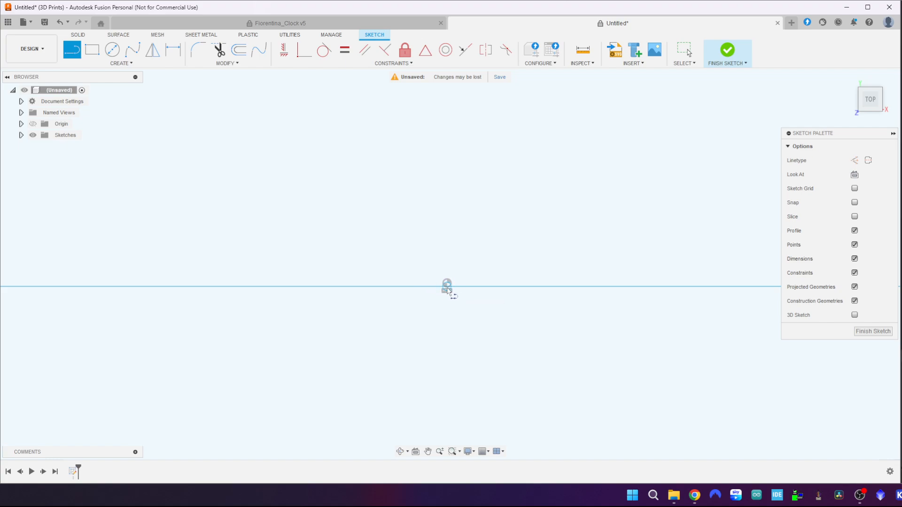
{"action": "scroll", "coordinate": [442, 291], "scroll_direction": "up", "scroll_amount": 5}
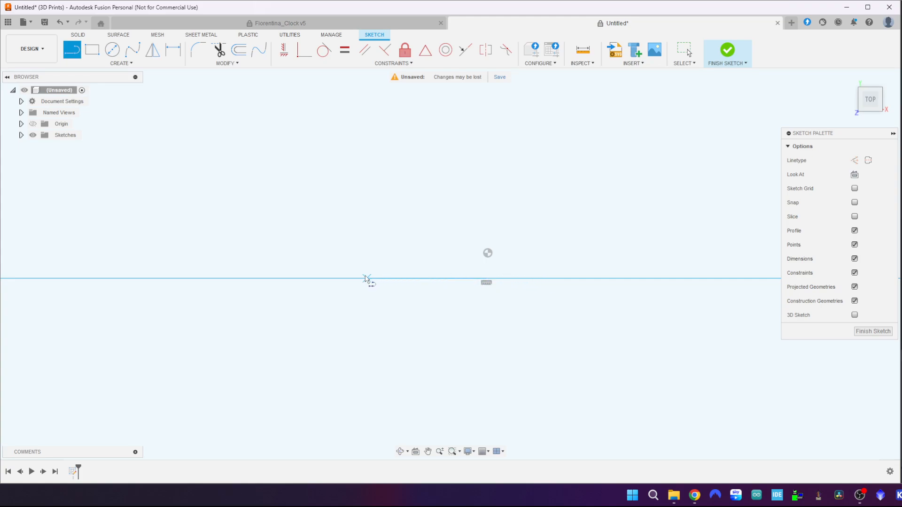
{"action": "left_click", "coordinate": [487, 280]}
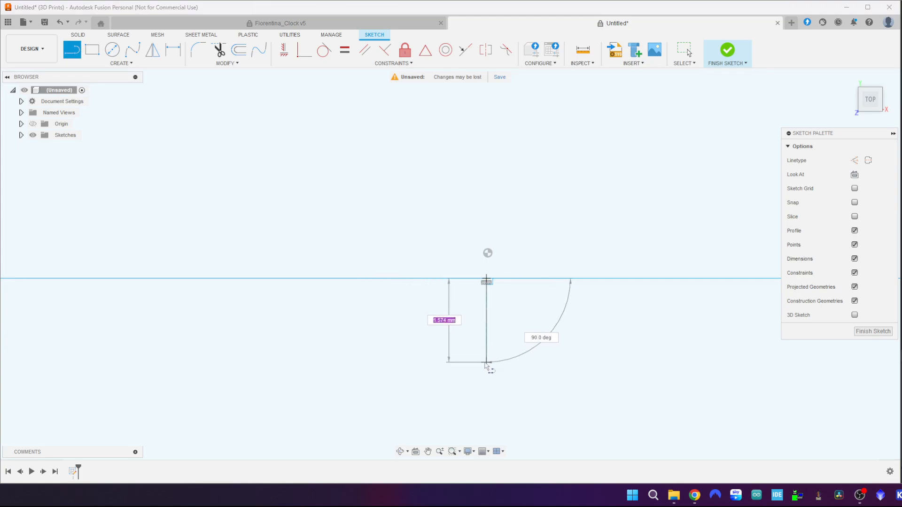
{"action": "left_click", "coordinate": [487, 362]}
{"action": "key", "text": "Escape"}
{"action": "scroll", "coordinate": [521, 353], "scroll_direction": "down", "scroll_amount": 10}
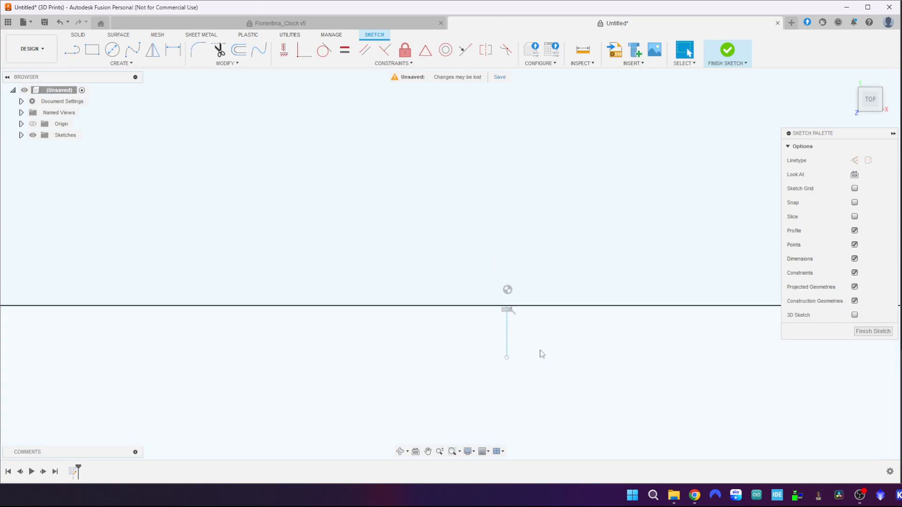
- Move the whole clock face point to point, from the midpoint of the horizontal line to the sketch origin
{"action": "scroll", "coordinate": [509, 355], "scroll_direction": "down", "scroll_amount": 5}
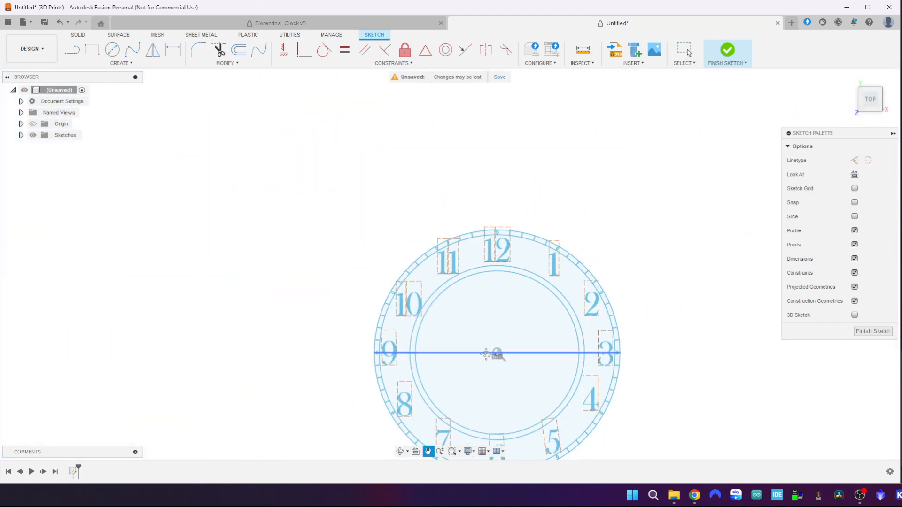
{"action": "mouse_move", "coordinate": [304, 158]}
{"action": "left_mouse_down"}
{"action": "mouse_move", "coordinate": [553, 414]}
{"action": "mouse_move", "coordinate": [628, 439]}
{"action": "left_mouse_up"}
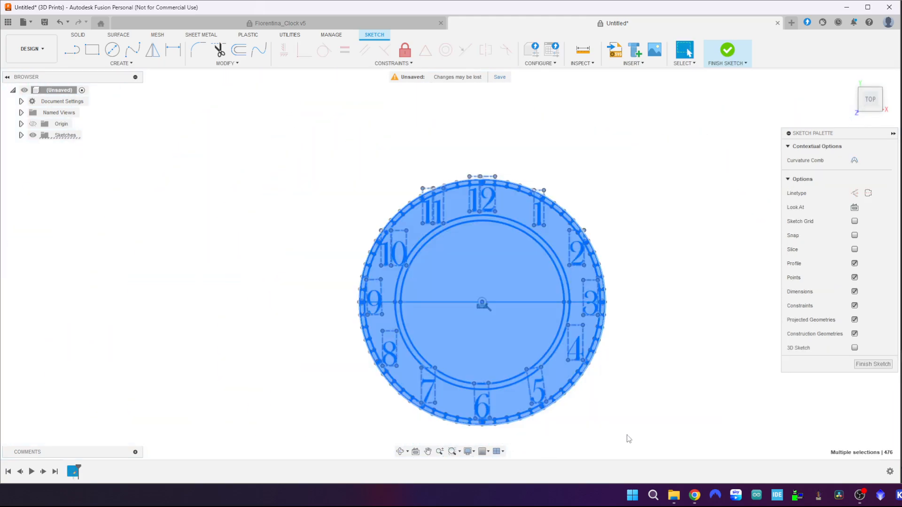
{"action": "key", "text": "m"}
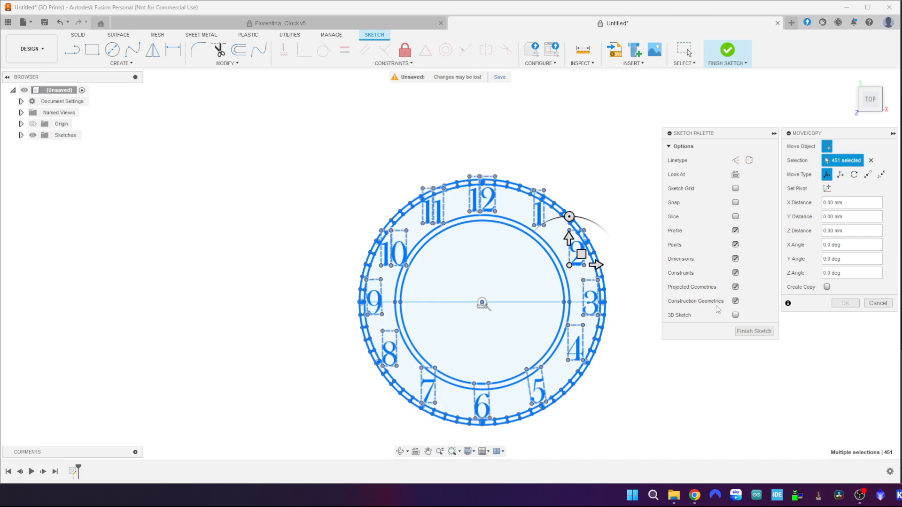
{"action": "left_click", "coordinate": [868, 174]}
{"action": "scroll", "coordinate": [477, 315], "scroll_direction": "up", "scroll_amount": 10}
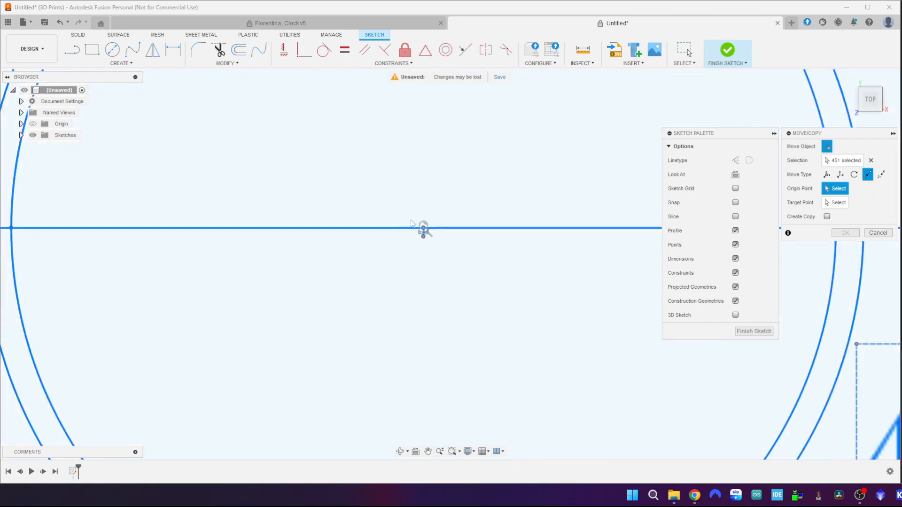
{"action": "scroll", "coordinate": [392, 217], "scroll_direction": "up", "scroll_amount": 4}
{"action": "scroll", "coordinate": [731, 377], "scroll_direction": "up", "scroll_amount": 5}
{"action": "middle_click_drag", "start_coordinate": [769, 371], "coordinate": [639, 395]}
{"action": "left_click", "coordinate": [440, 225]}
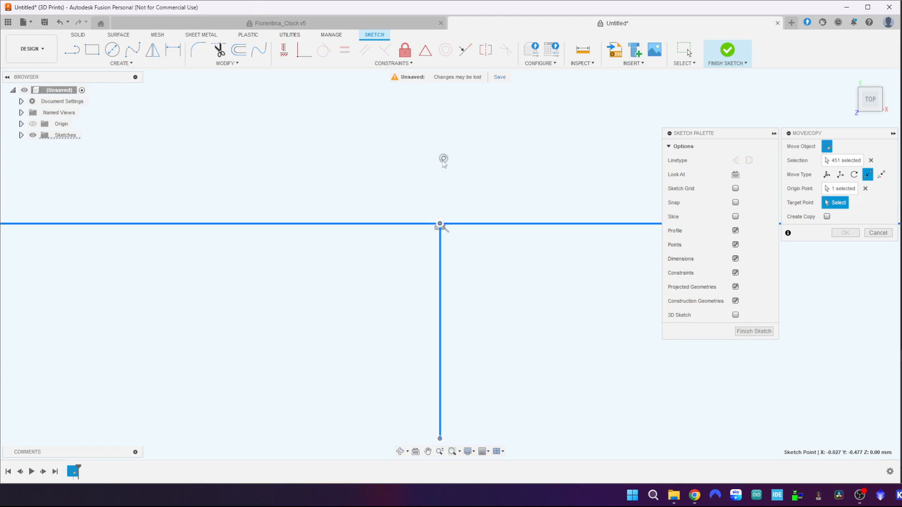
{"action": "left_click", "coordinate": [512, 310]}
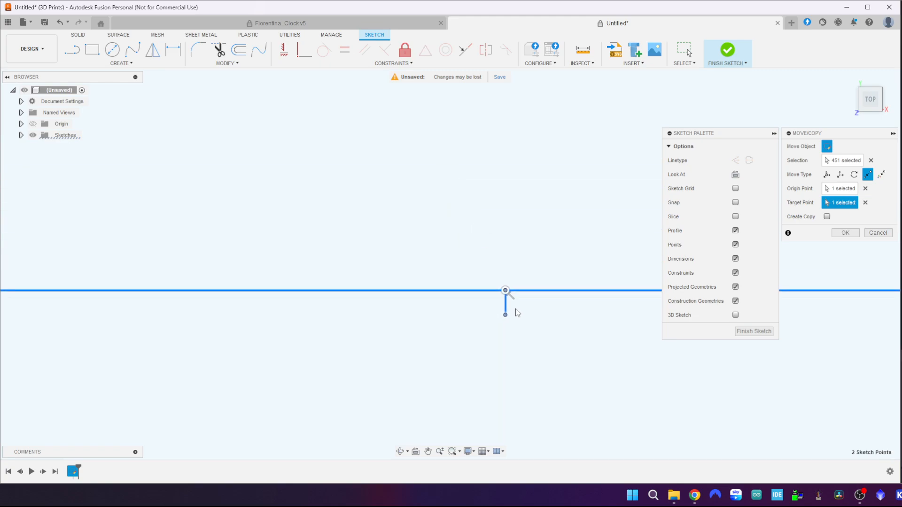
{"action": "scroll", "coordinate": [516, 308], "scroll_direction": "down", "scroll_amount": 6}
{"action": "middle_click_drag", "start_coordinate": [599, 318], "coordinate": [512, 249]}
{"action": "left_click", "coordinate": [843, 234]}
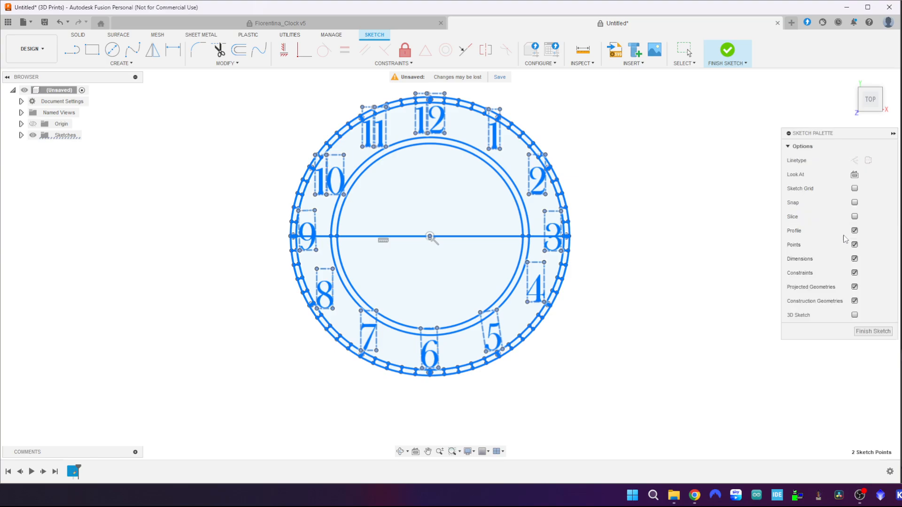
- Delete the short vertical and the long horizontal helper lines from the clock face
{"action": "left_click_drag", "start_coordinate": [394, 212], "coordinate": [458, 258]}
{"action": "key", "text": "Escape"}
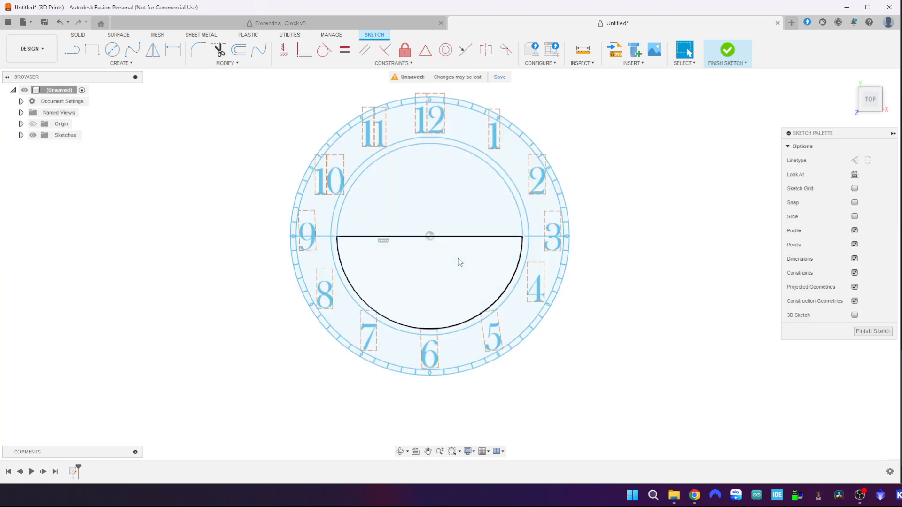
{"action": "left_click", "coordinate": [463, 237]}
{"action": "key", "text": "Delete"}
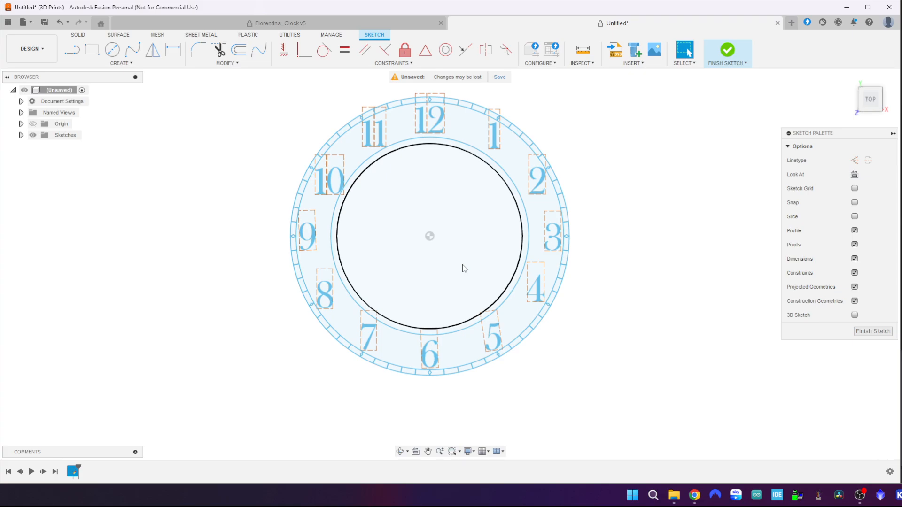
- Insert the SVG file ACF_Fiorentina_-_logo_(Italy,_2022) from the computer's Downloads folder into the clock face sketch
{"action": "scroll", "coordinate": [300, 137], "scroll_direction": "up", "scroll_amount": 3}
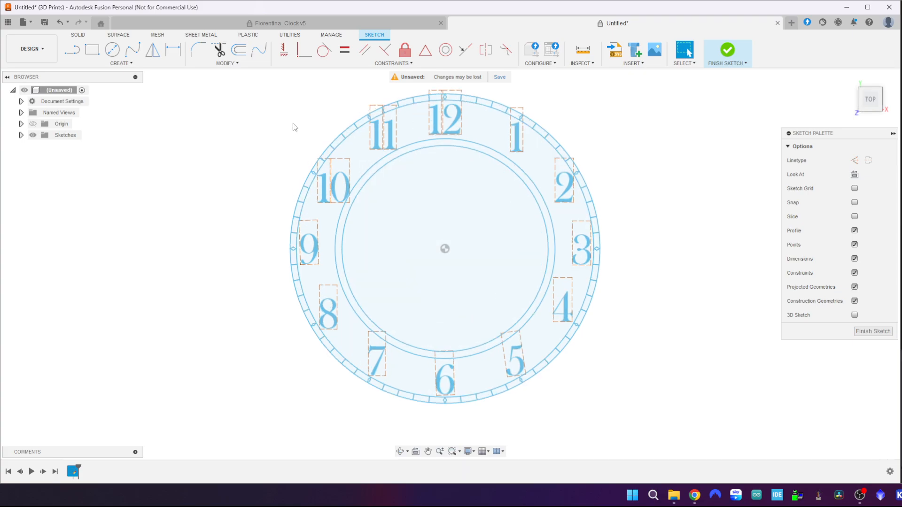
{"action": "scroll", "coordinate": [329, 176], "scroll_direction": "down", "scroll_amount": 2}
{"action": "scroll", "coordinate": [329, 176], "scroll_direction": "up", "scroll_amount": 1}
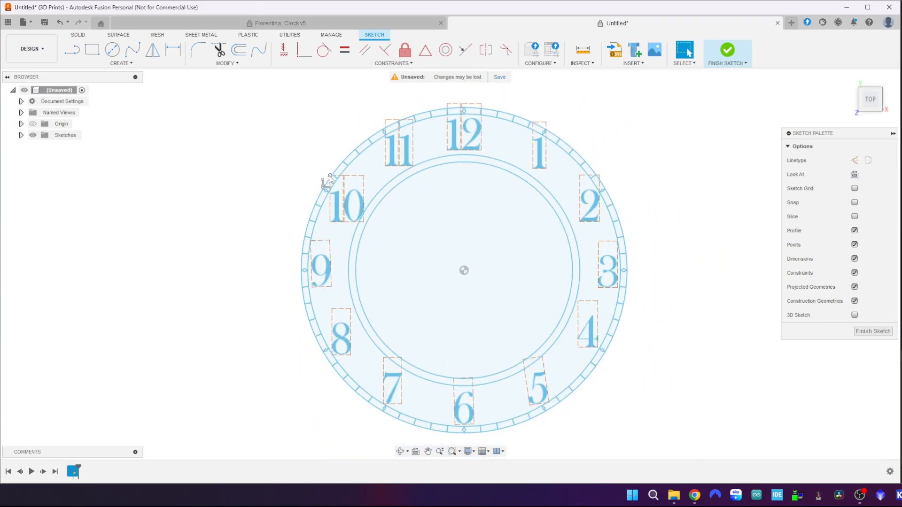
{"action": "left_click", "coordinate": [615, 52]}
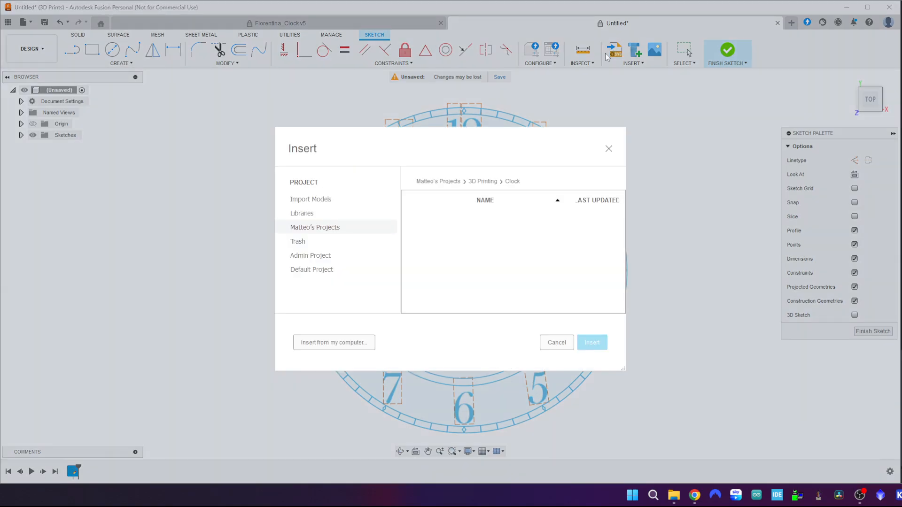
{"action": "left_click", "coordinate": [366, 343]}
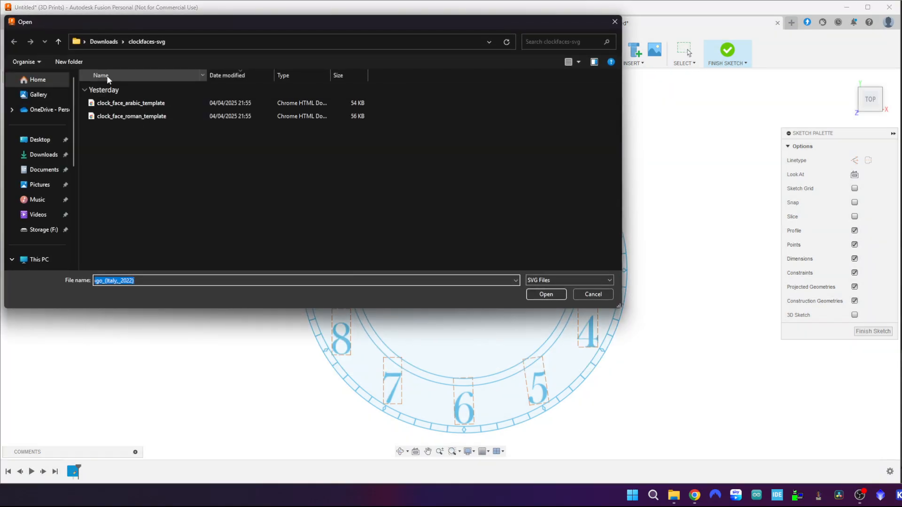
{"action": "left_click", "coordinate": [104, 42]}
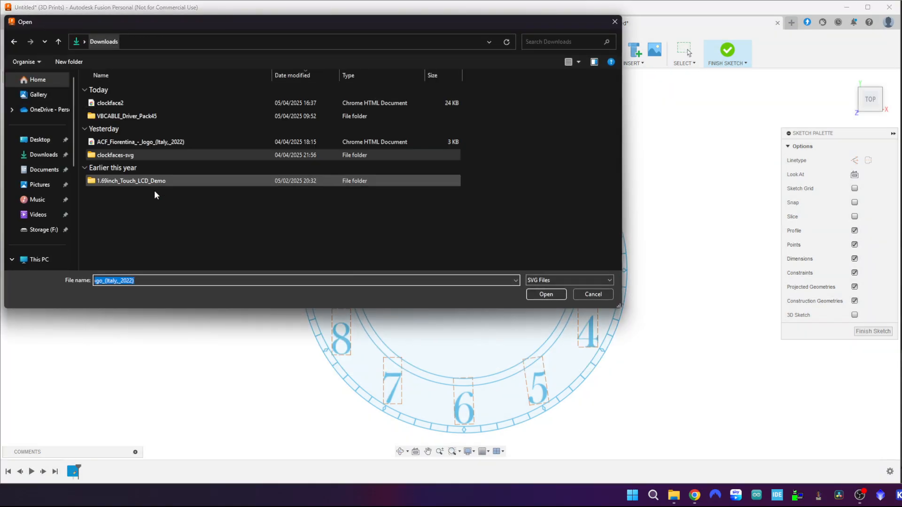
{"action": "left_click", "coordinate": [113, 142]}
{"action": "left_click", "coordinate": [543, 294]}
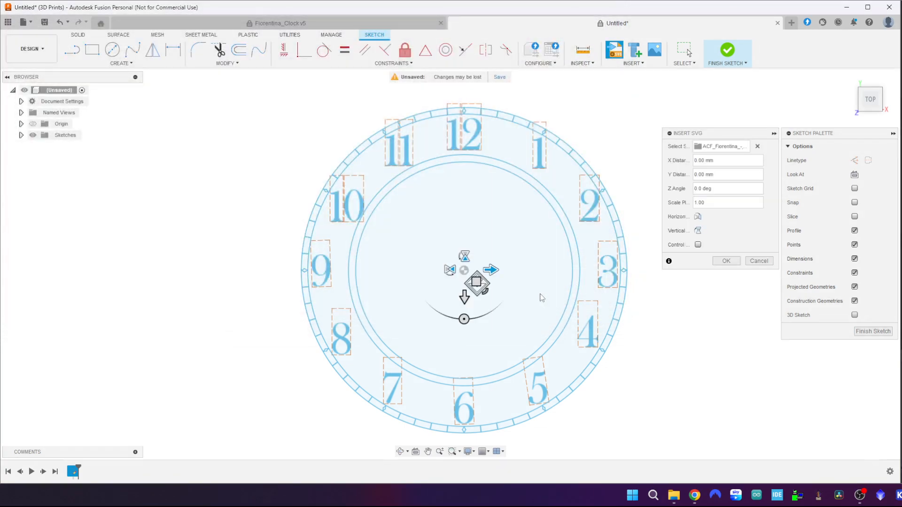
- Scale up the Fiorentina logo and centre it over the clock face, with its outer diamond reaching the 9 and nearly the 3
{"action": "scroll", "coordinate": [503, 338], "scroll_direction": "down", "scroll_amount": 2}
{"action": "scroll", "coordinate": [502, 339], "scroll_direction": "up", "scroll_amount": 5}
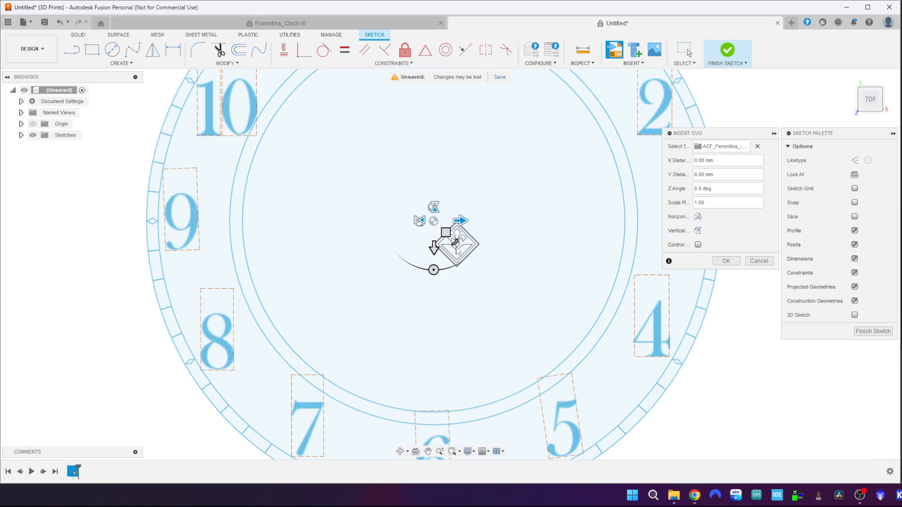
{"action": "scroll", "coordinate": [453, 281], "scroll_direction": "down", "scroll_amount": 4}
{"action": "left_click_drag", "start_coordinate": [458, 269], "coordinate": [663, 412]}
{"action": "scroll", "coordinate": [449, 261], "scroll_direction": "down", "scroll_amount": 2}
{"action": "scroll", "coordinate": [450, 260], "scroll_direction": "up", "scroll_amount": 6}
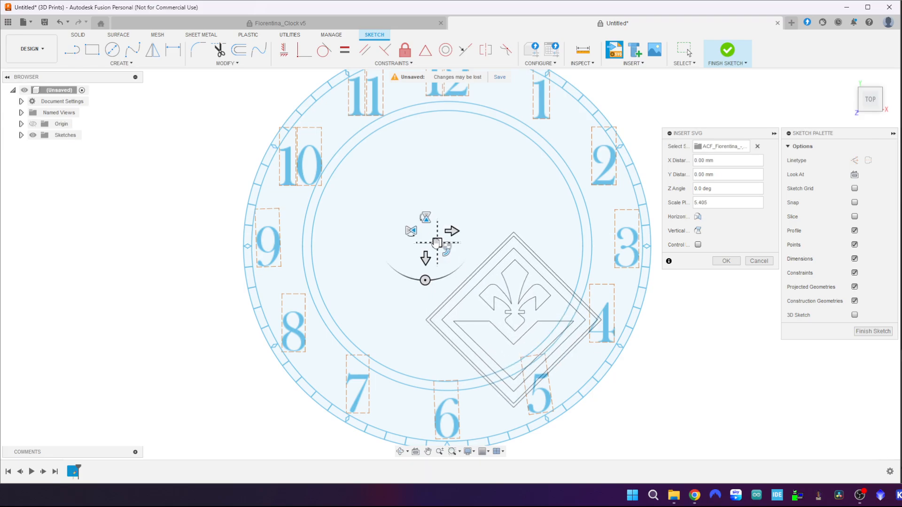
{"action": "left_click_drag", "start_coordinate": [437, 242], "coordinate": [298, 100]}
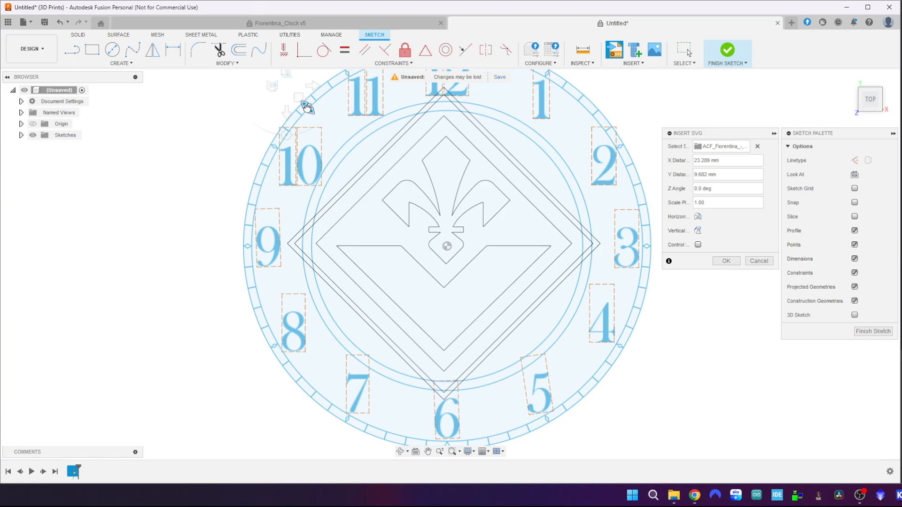
{"action": "left_click_drag", "start_coordinate": [305, 106], "coordinate": [284, 85]}
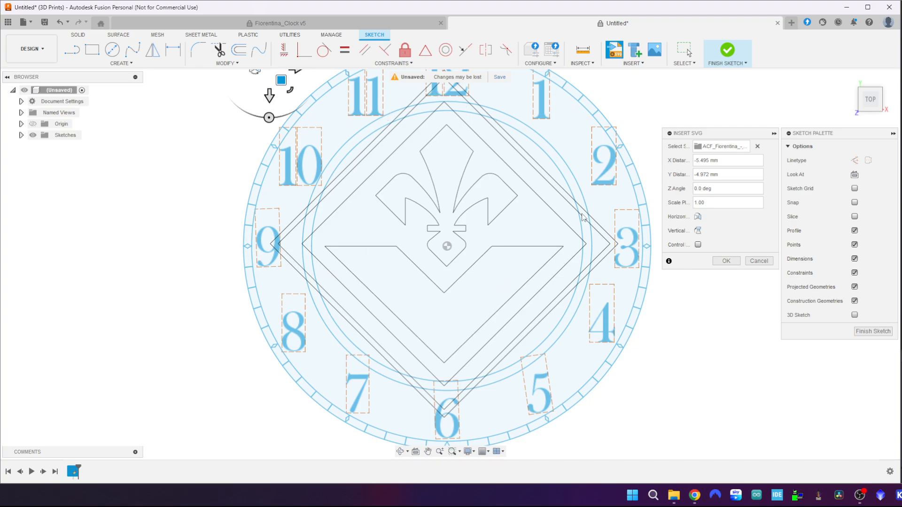
- Place the logo clear of the clock face on its 9 o'clock side, at about X -238.7 mm and Y -14.9 mm, and complete the insertion
{"action": "scroll", "coordinate": [178, 221], "scroll_direction": "down", "scroll_amount": 1}
{"action": "mouse_move", "coordinate": [178, 221]}
{"action": "middle_mouse_down"}
{"action": "mouse_move", "coordinate": [185, 238]}
{"action": "mouse_move", "coordinate": [267, 267]}
{"action": "middle_mouse_up"}
{"action": "left_click_drag", "start_coordinate": [363, 163], "coordinate": [4, 130]}
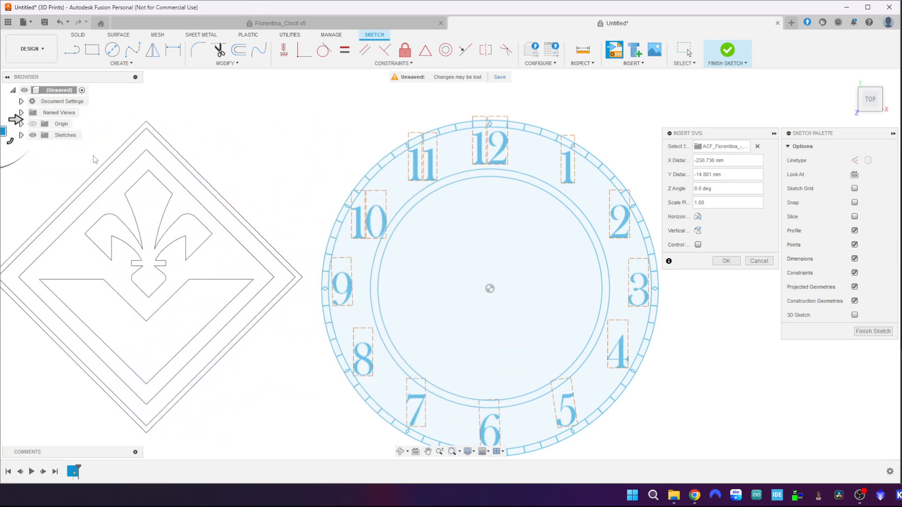
{"action": "scroll", "coordinate": [191, 164], "scroll_direction": "down", "scroll_amount": 2}
{"action": "middle_click_drag", "start_coordinate": [209, 166], "coordinate": [339, 193]}
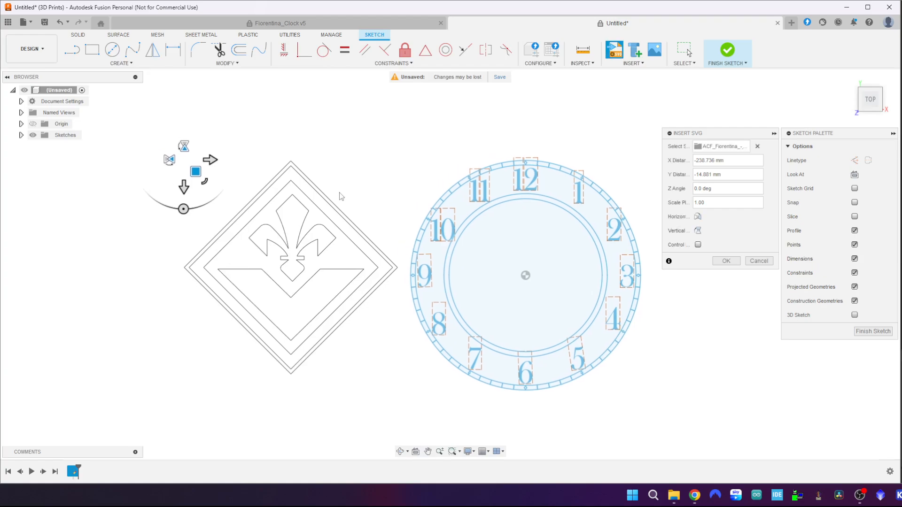
{"action": "left_click", "coordinate": [726, 261]}
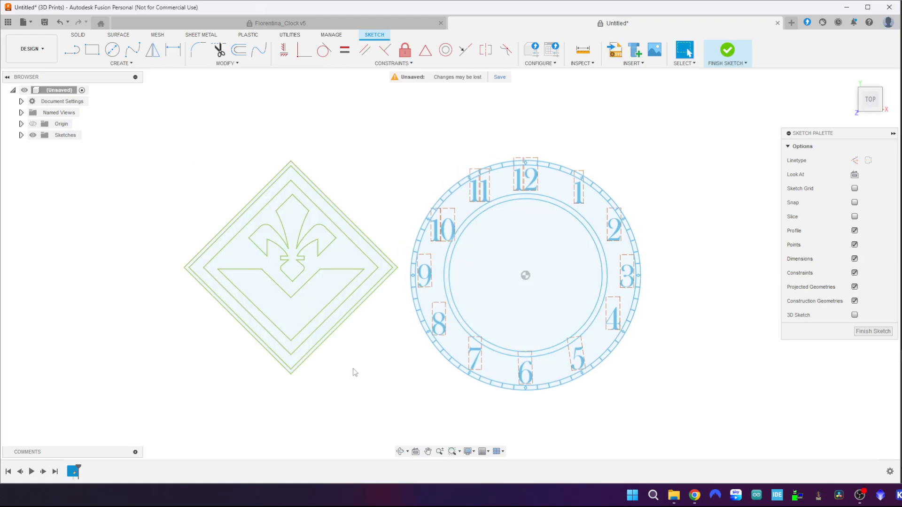
- Unfix all the logo's curves and delete the three diamond outlines around the fleur-de-lis and the V shape
{"action": "left_click_drag", "start_coordinate": [173, 130], "coordinate": [403, 409]}
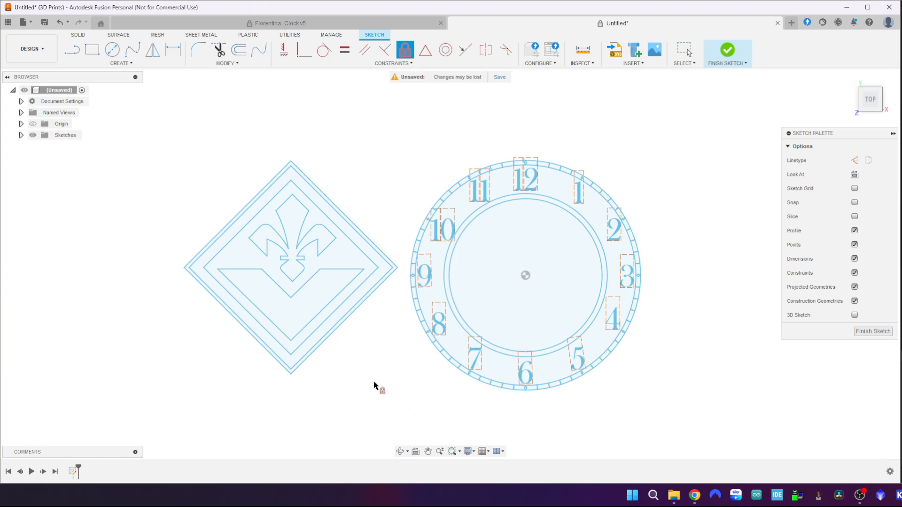
{"action": "key", "text": "Escape"}
{"action": "double_click", "coordinate": [340, 329]}
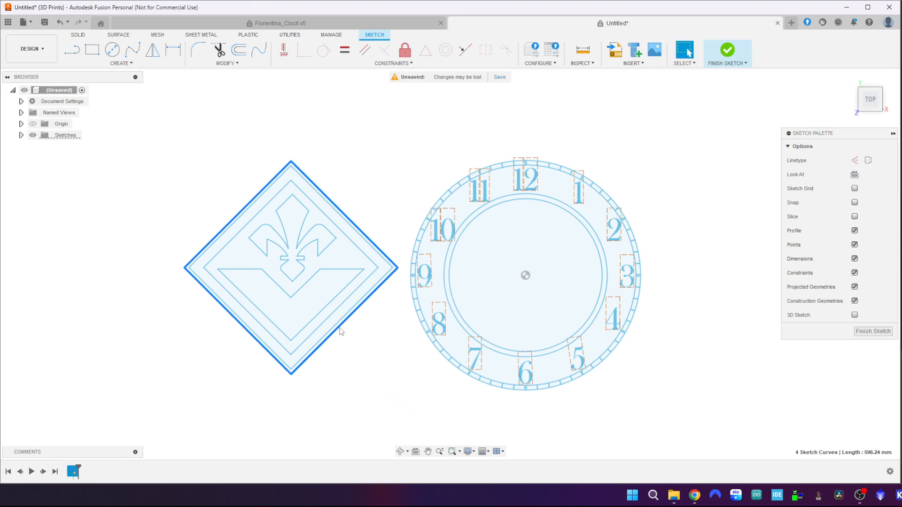
{"action": "key", "text": "Delete"}
{"action": "left_click", "coordinate": [338, 325]}
{"action": "key", "text": "Delete"}
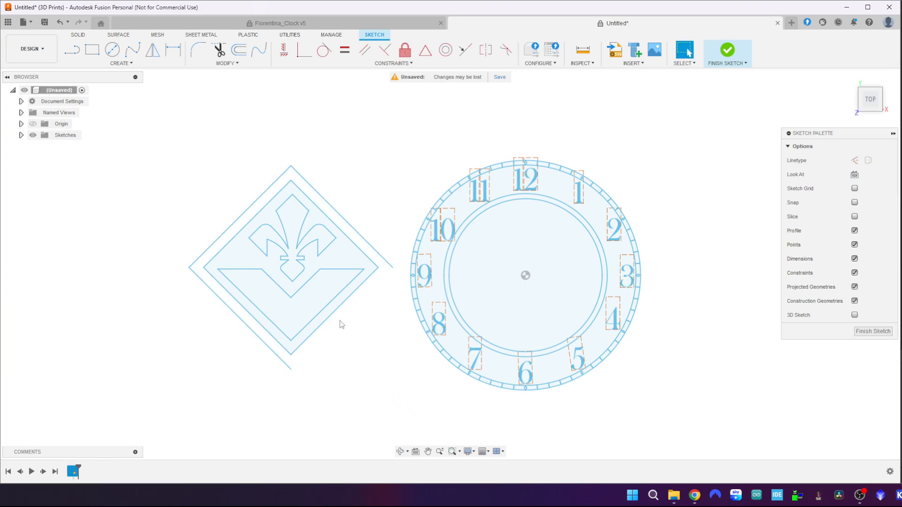
{"action": "double_click", "coordinate": [288, 366]}
{"action": "key", "text": "Delete"}
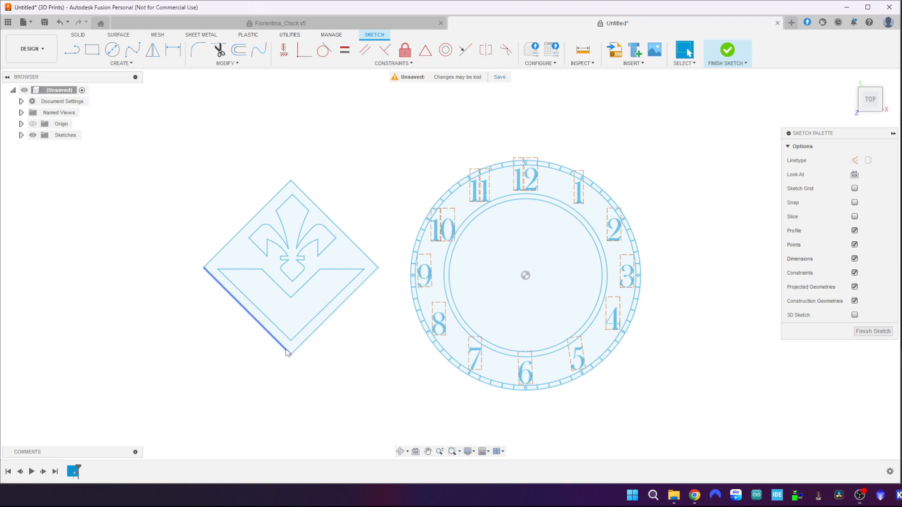
{"action": "double_click", "coordinate": [287, 353]}
{"action": "key", "text": "Delete"}
- Check the logo's alignment with a temporary line from the fleur-de-lis's top tip to the V's lowest point, and delete the line
{"action": "scroll", "coordinate": [283, 360], "scroll_direction": "up", "scroll_amount": 2}
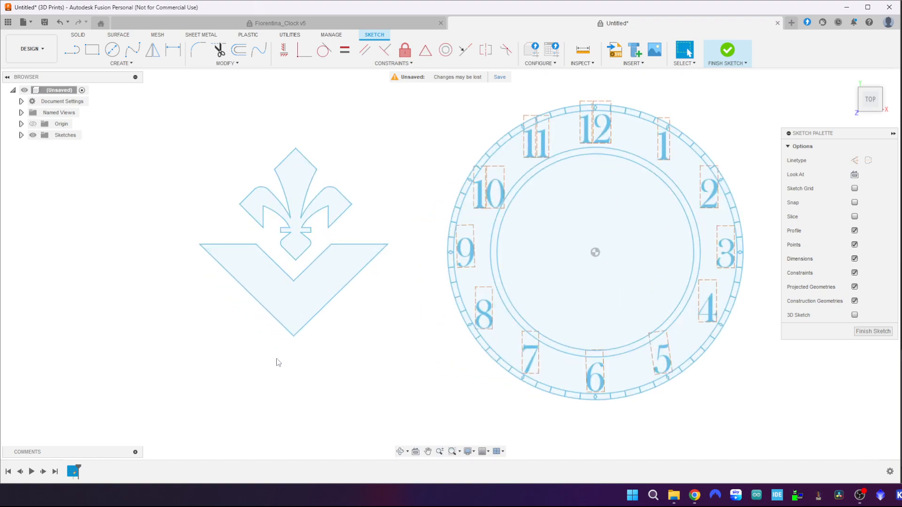
{"action": "left_click", "coordinate": [72, 50]}
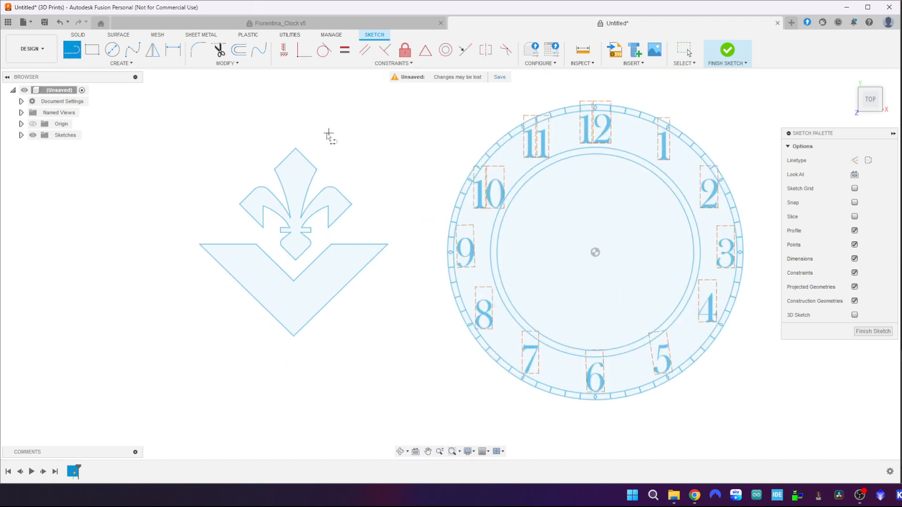
{"action": "left_click", "coordinate": [295, 149]}
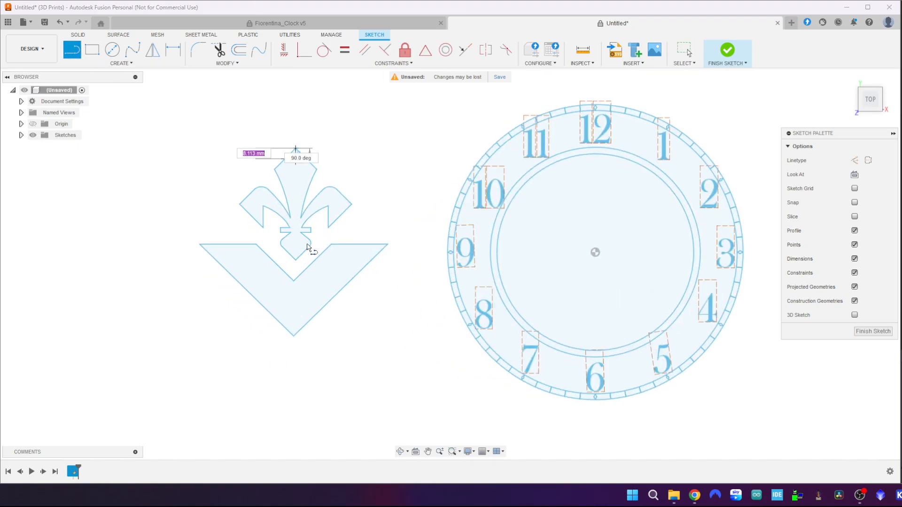
{"action": "left_click", "coordinate": [294, 335]}
{"action": "scroll", "coordinate": [295, 281], "scroll_direction": "up", "scroll_amount": 3}
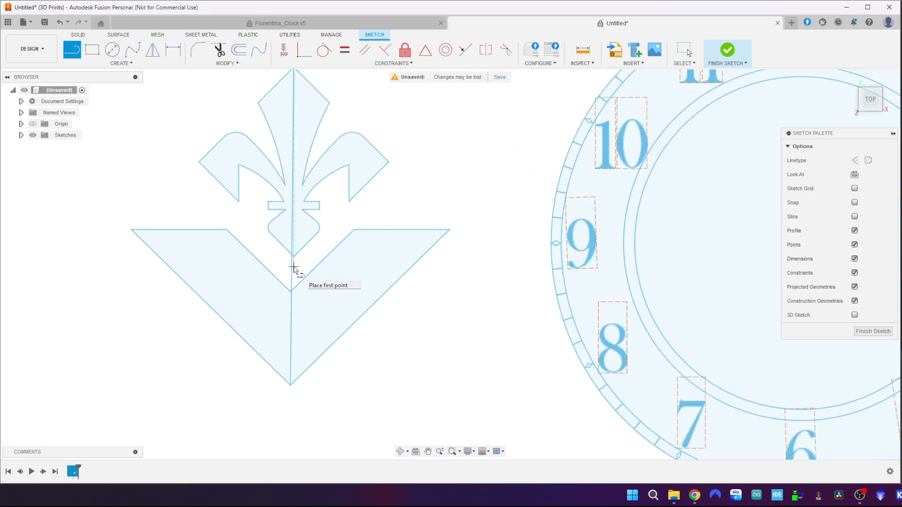
{"action": "scroll", "coordinate": [371, 227], "scroll_direction": "up", "scroll_amount": 4}
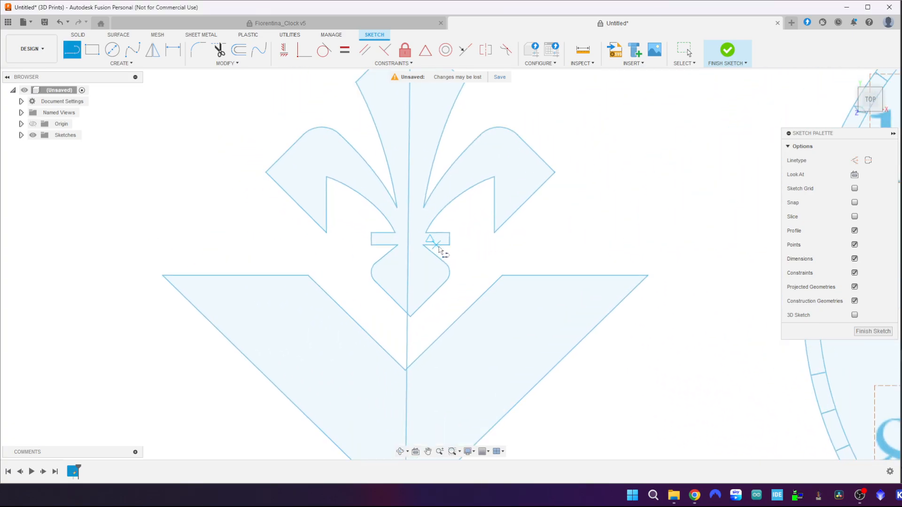
{"action": "scroll", "coordinate": [439, 251], "scroll_direction": "down", "scroll_amount": 1}
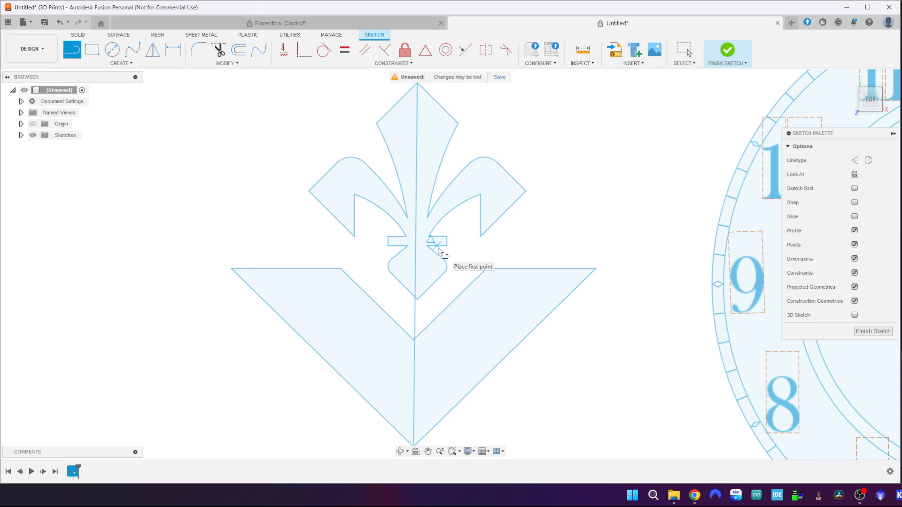
{"action": "scroll", "coordinate": [459, 364], "scroll_direction": "up", "scroll_amount": 4}
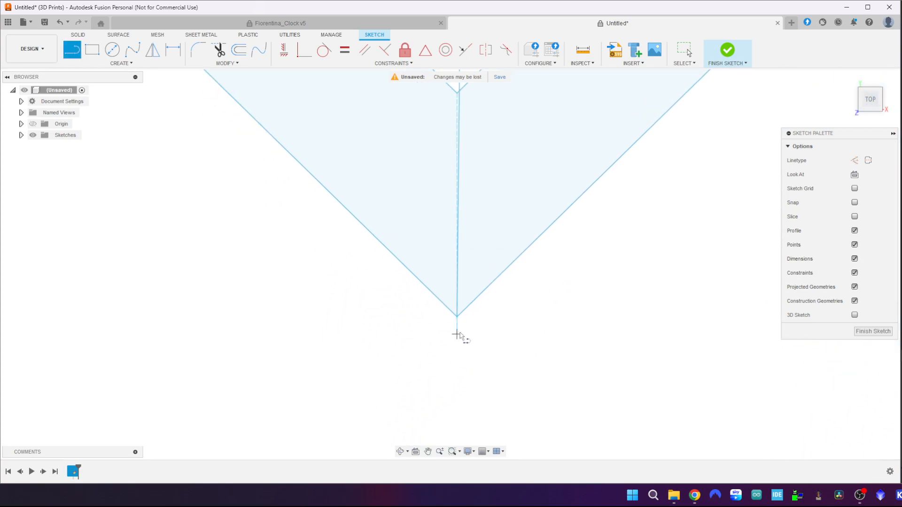
{"action": "scroll", "coordinate": [468, 320], "scroll_direction": "down", "scroll_amount": 5}
{"action": "key", "text": "Escape"}
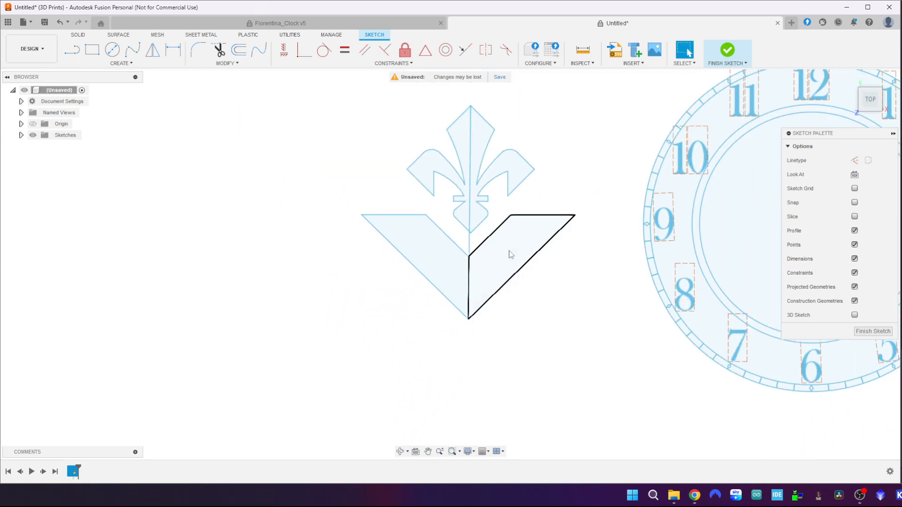
{"action": "left_click", "coordinate": [468, 246]}
{"action": "key", "text": "Delete"}
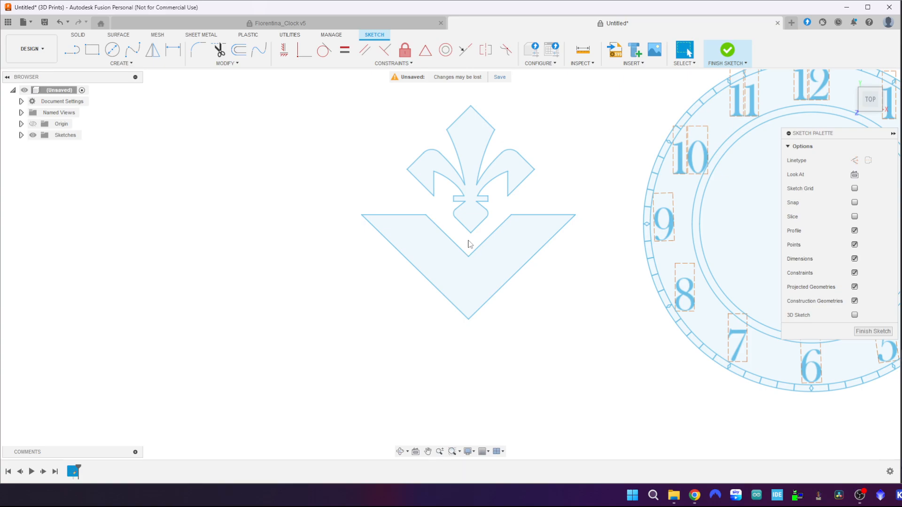
- Move the V shape 1.50 mm along X to centre it under the fleur-de-lis
{"action": "scroll", "coordinate": [469, 244], "scroll_direction": "up", "scroll_amount": 5}
{"action": "scroll", "coordinate": [465, 293], "scroll_direction": "down", "scroll_amount": 3}
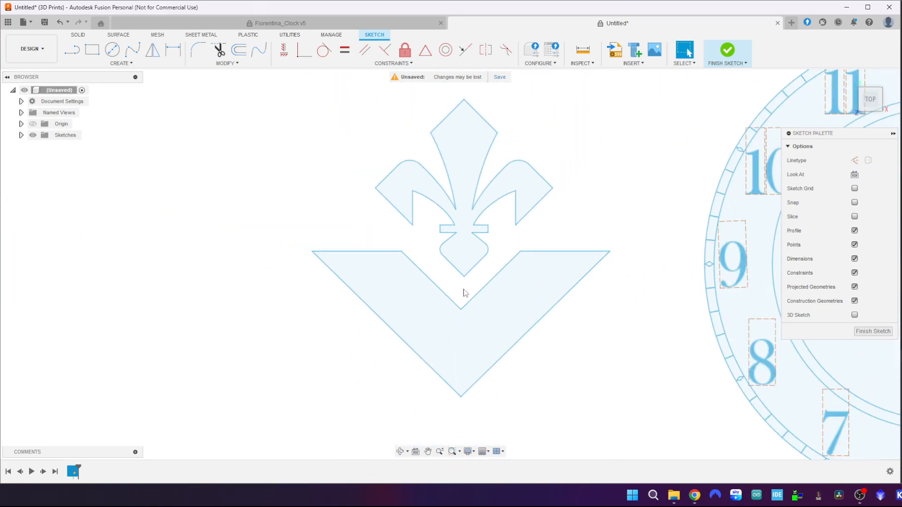
{"action": "scroll", "coordinate": [463, 288], "scroll_direction": "up", "scroll_amount": 8}
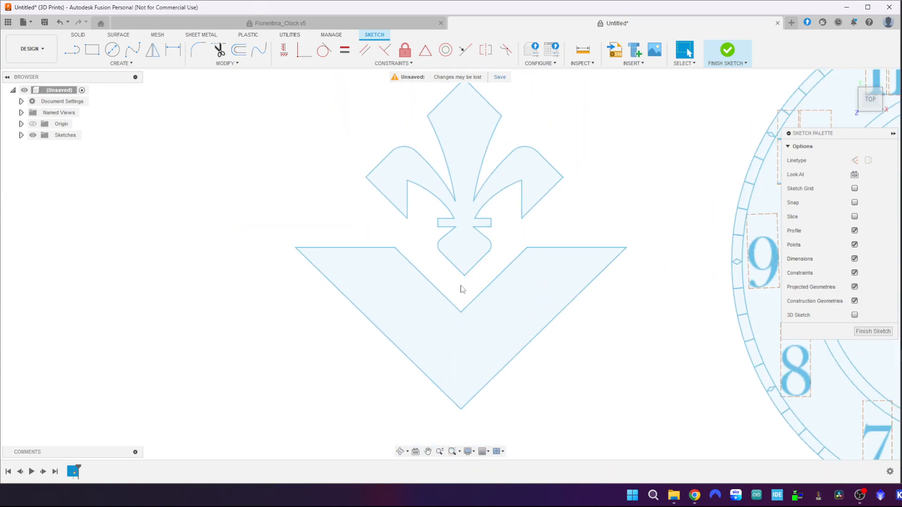
{"action": "scroll", "coordinate": [490, 262], "scroll_direction": "down", "scroll_amount": 8}
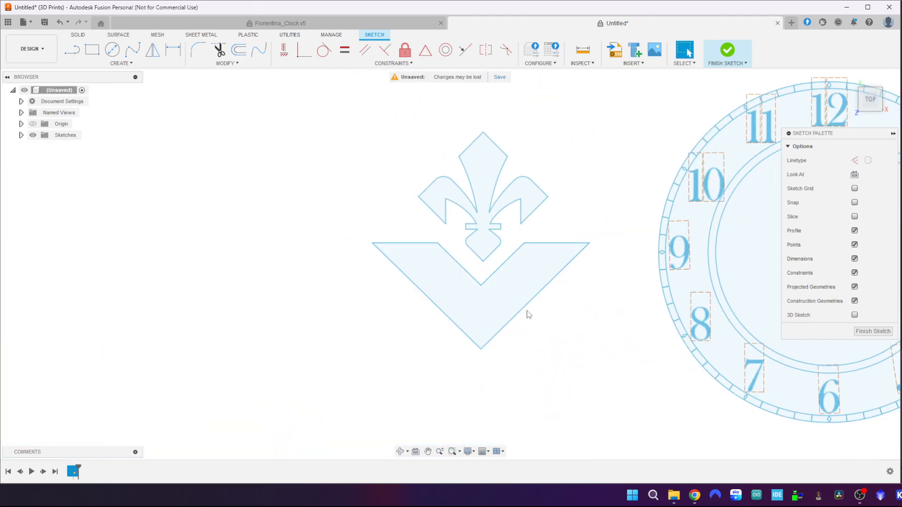
{"action": "double_click", "coordinate": [520, 314]}
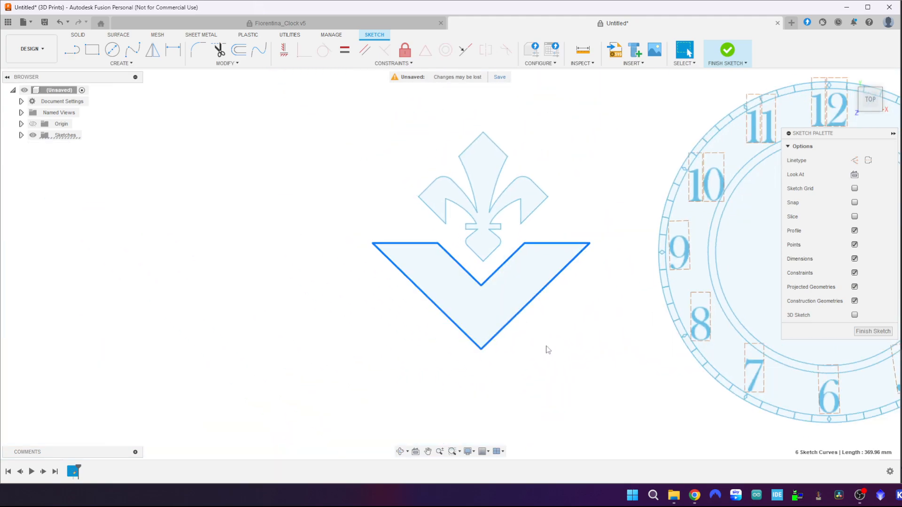
{"action": "key", "text": "m"}
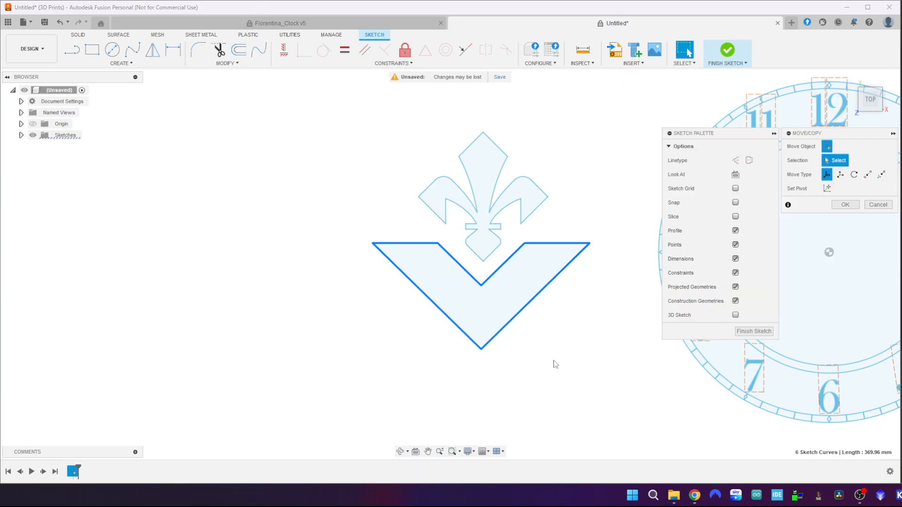
{"action": "scroll", "coordinate": [489, 268], "scroll_direction": "up", "scroll_amount": 5}
{"action": "middle_click_drag", "start_coordinate": [506, 256], "coordinate": [390, 244]}
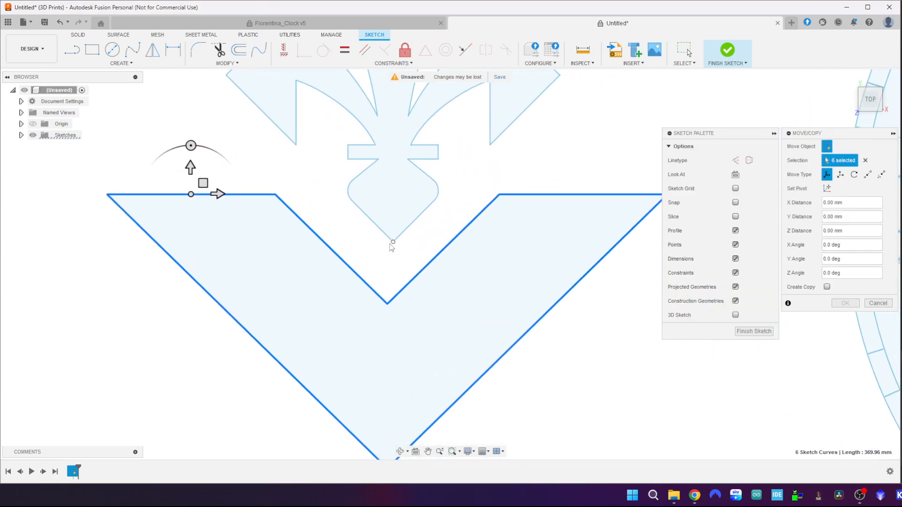
{"action": "left_click_drag", "start_coordinate": [219, 195], "coordinate": [224, 194]}
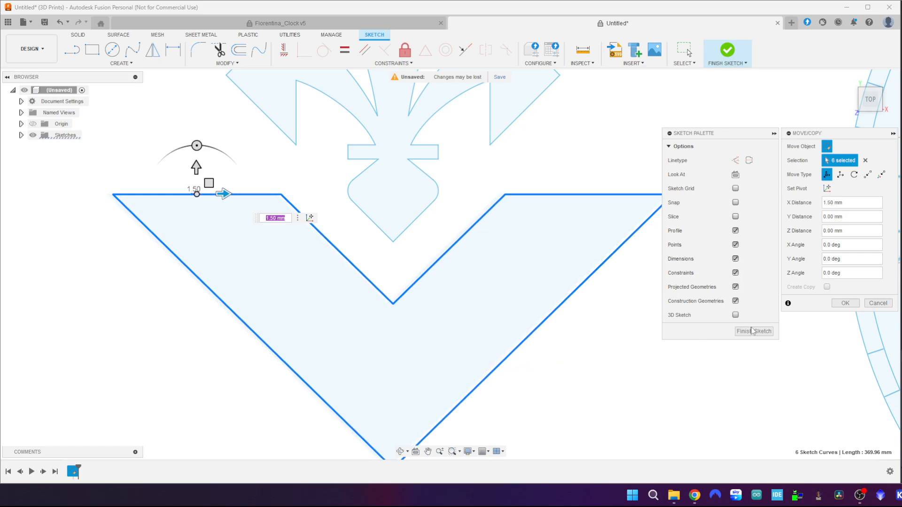
{"action": "left_click", "coordinate": [845, 303]}
- Try to centre the whole logo freehand on the clock face's origin, moving it about 230.2 mm in X and -6.7 mm in Y
{"action": "scroll", "coordinate": [598, 386], "scroll_direction": "down", "scroll_amount": 3}
{"action": "scroll", "coordinate": [597, 386], "scroll_direction": "down", "scroll_amount": 2}
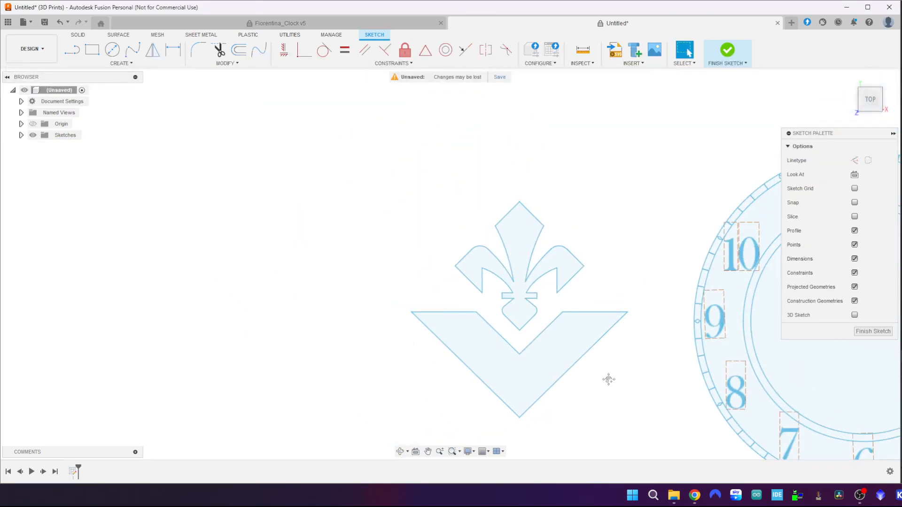
{"action": "scroll", "coordinate": [531, 335], "scroll_direction": "down", "scroll_amount": 2}
{"action": "mouse_move", "coordinate": [294, 160]}
{"action": "left_mouse_down"}
{"action": "mouse_move", "coordinate": [557, 400]}
{"action": "mouse_move", "coordinate": [590, 417]}
{"action": "left_mouse_up"}
{"action": "key", "text": "m"}
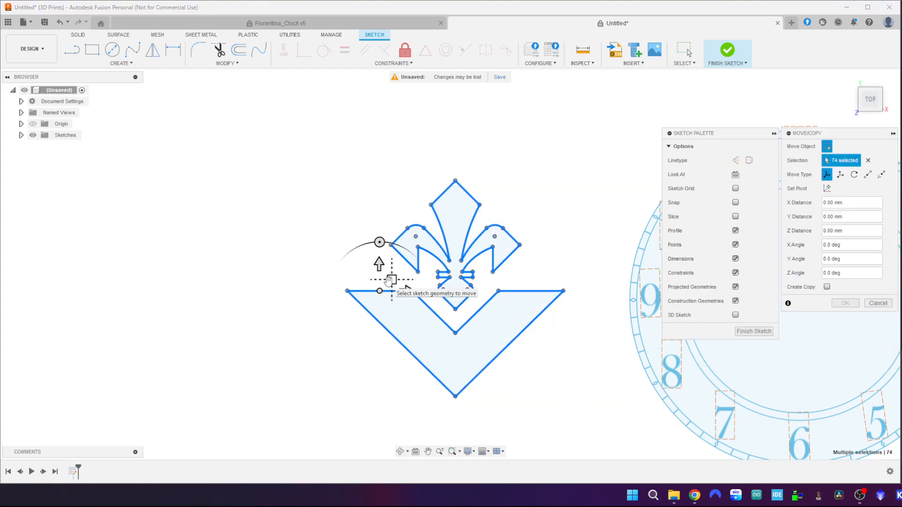
{"action": "middle_click_drag", "start_coordinate": [389, 280], "coordinate": [32, 230]}
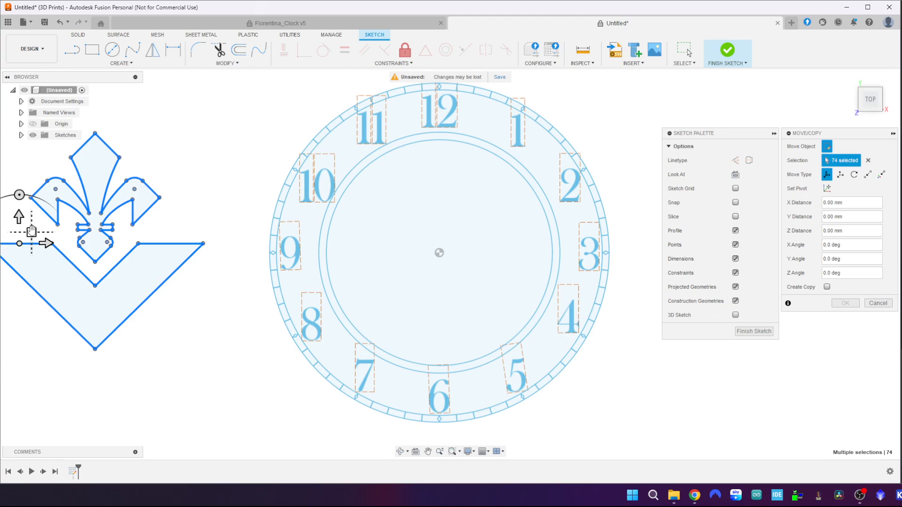
{"action": "left_click_drag", "start_coordinate": [31, 231], "coordinate": [376, 243]}
{"action": "scroll", "coordinate": [474, 260], "scroll_direction": "up", "scroll_amount": 3}
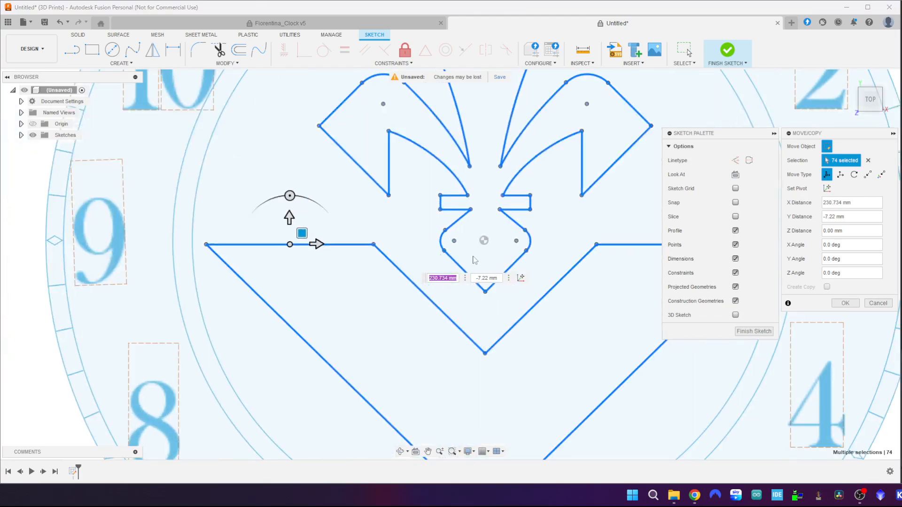
{"action": "left_click_drag", "start_coordinate": [302, 233], "coordinate": [300, 233]}
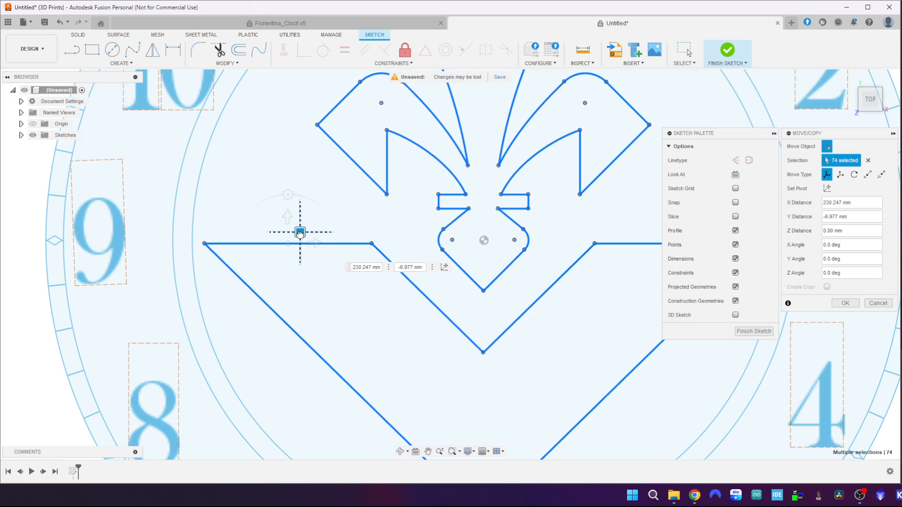
{"action": "left_click_drag", "start_coordinate": [300, 233], "coordinate": [300, 232]}
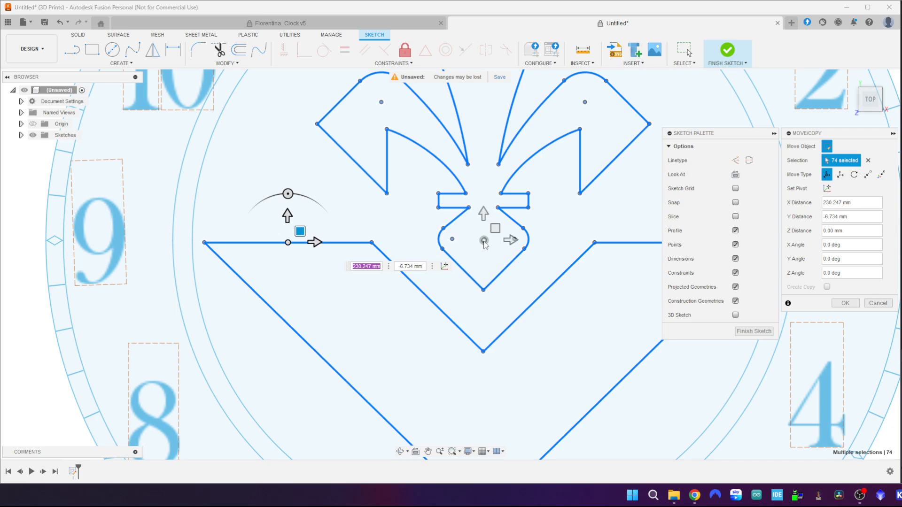
{"action": "scroll", "coordinate": [381, 303], "scroll_direction": "down", "scroll_amount": 5}
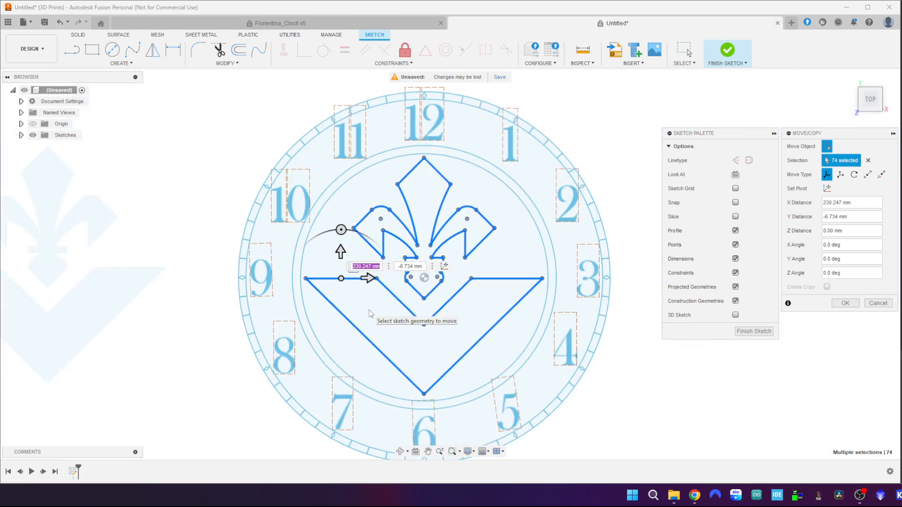
{"action": "scroll", "coordinate": [369, 310], "scroll_direction": "up", "scroll_amount": 3}
{"action": "scroll", "coordinate": [468, 317], "scroll_direction": "up", "scroll_amount": 3}
{"action": "scroll", "coordinate": [460, 282], "scroll_direction": "up", "scroll_amount": 3}
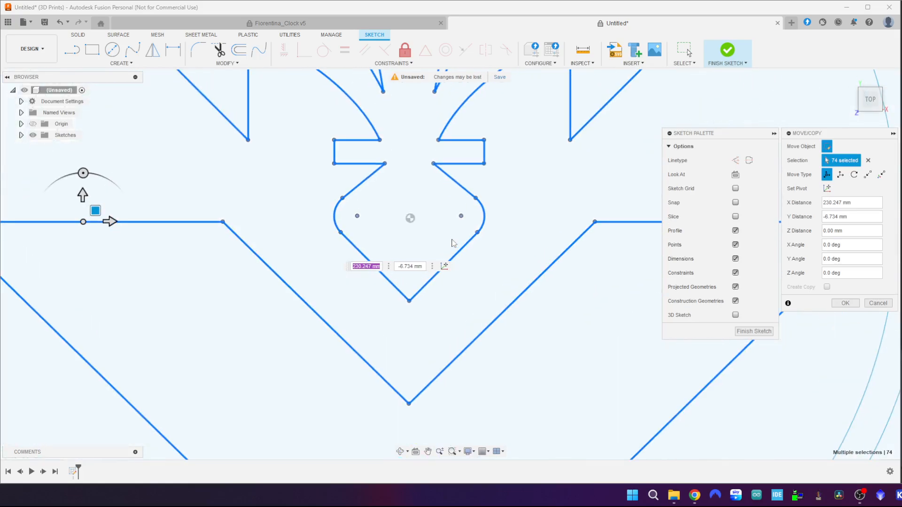
{"action": "scroll", "coordinate": [450, 241], "scroll_direction": "down", "scroll_amount": 8}
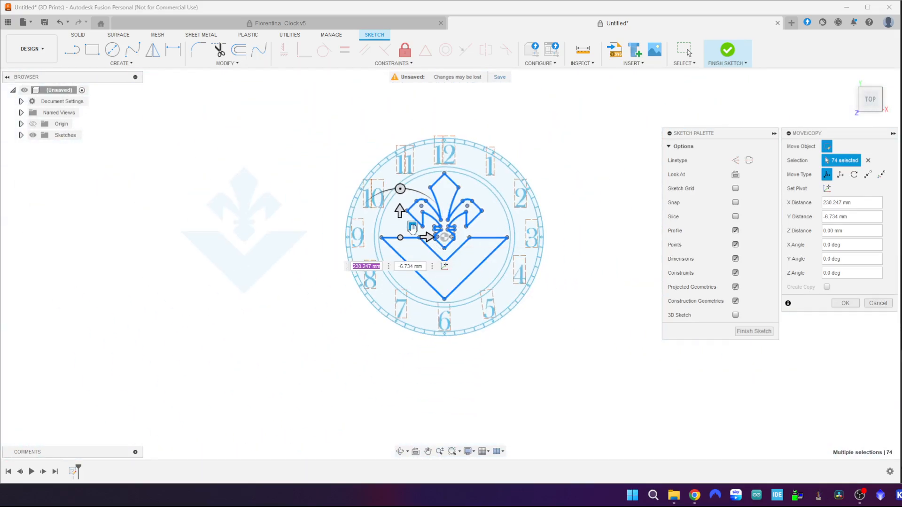
- Move the whole logo back off the clock face on the 9 o'clock side, at about X -28.1 mm and Y -22.9 mm, and complete the move
{"action": "left_click_drag", "start_coordinate": [412, 227], "coordinate": [188, 240]}
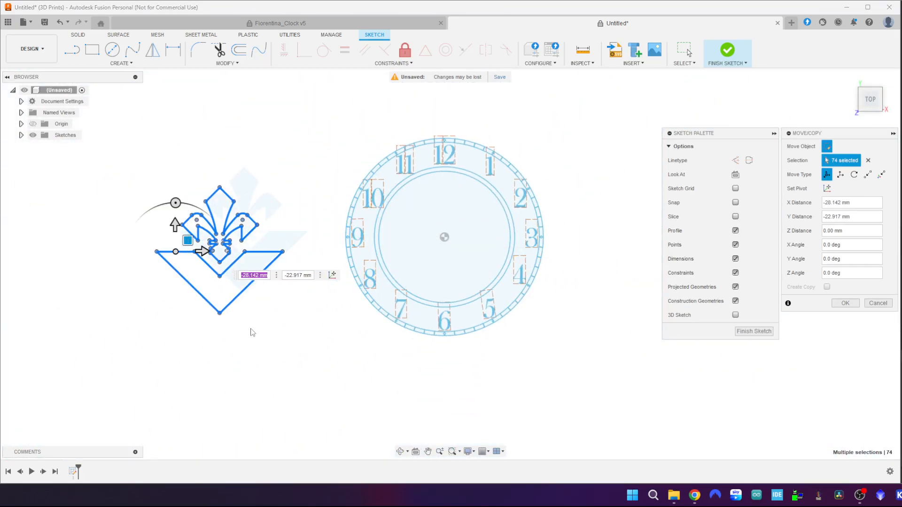
{"action": "key", "text": "Return"}
- Draw a helper line about 23.3 mm long across the fleur-de-lis's rounded base and a vertical line from its lower tip to that line's midpoint
{"action": "scroll", "coordinate": [343, 190], "scroll_direction": "up", "scroll_amount": 8}
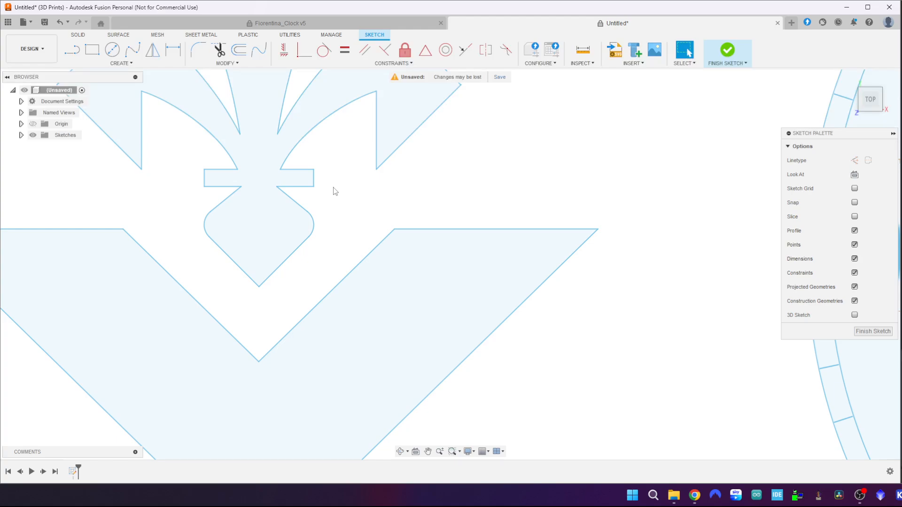
{"action": "left_click", "coordinate": [72, 49]}
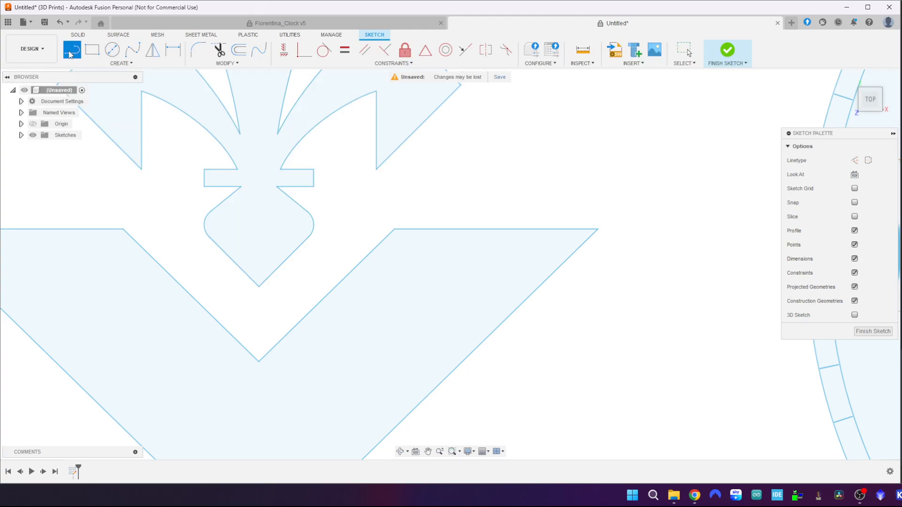
{"action": "left_click", "coordinate": [204, 225]}
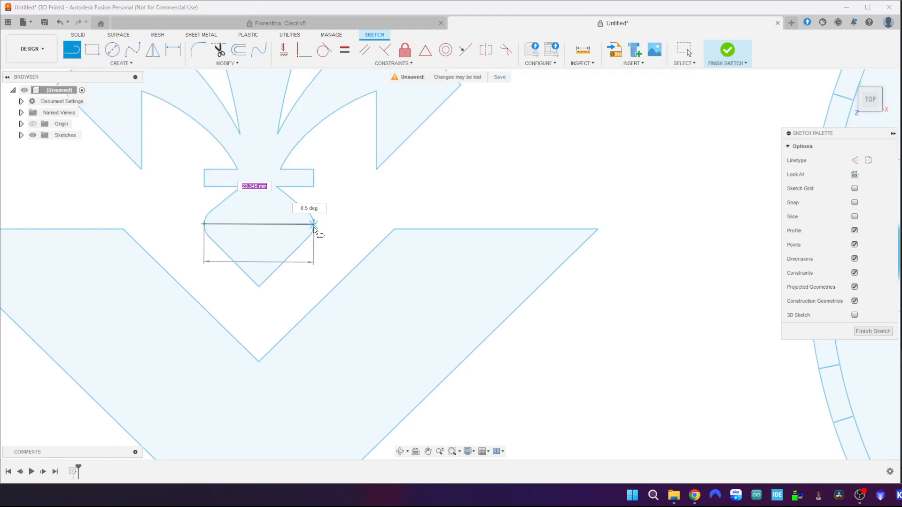
{"action": "left_click", "coordinate": [314, 224]}
{"action": "key", "text": "Escape"}
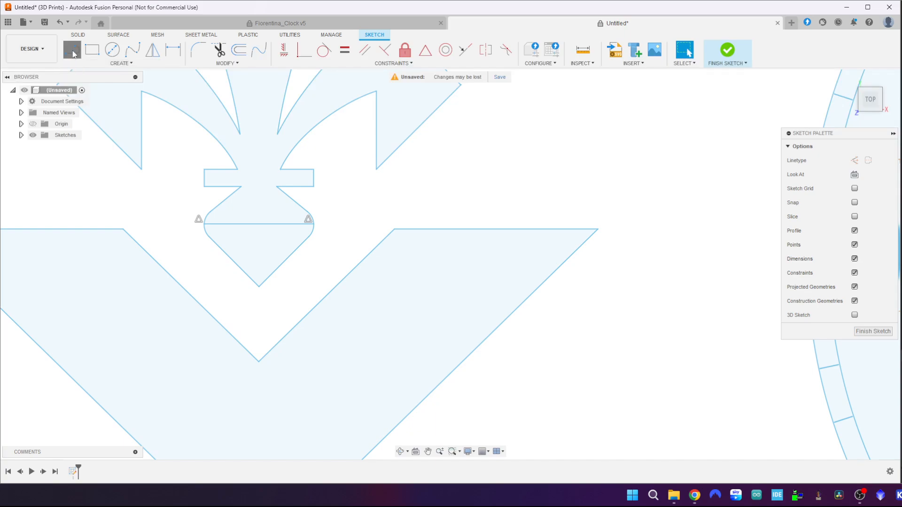
{"action": "left_click", "coordinate": [72, 50]}
{"action": "left_click", "coordinate": [258, 286]}
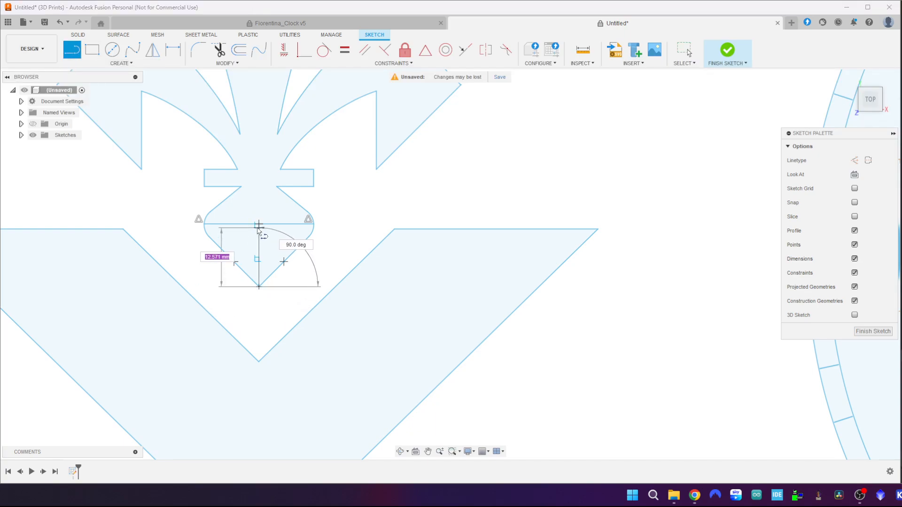
{"action": "left_click", "coordinate": [258, 225]}
{"action": "key", "text": "Escape"}
- Move the whole logo with its helper lines point to point, from the horizontal line's midpoint to the origin at the clock face's centre
{"action": "scroll", "coordinate": [341, 217], "scroll_direction": "down", "scroll_amount": 2}
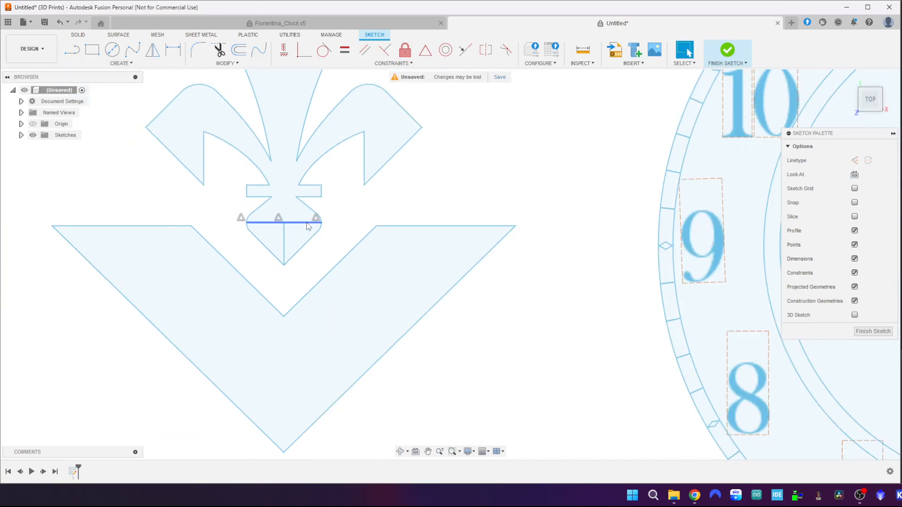
{"action": "scroll", "coordinate": [511, 190], "scroll_direction": "down", "scroll_amount": 3}
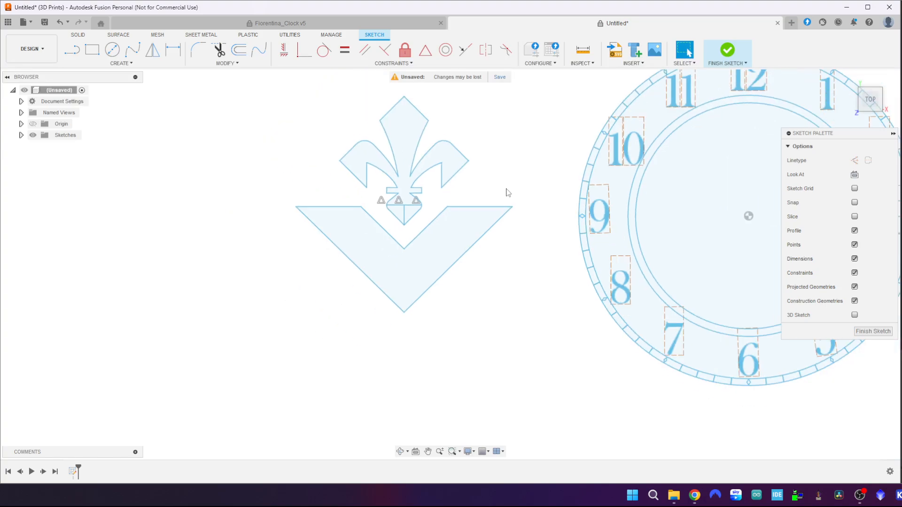
{"action": "middle_click_drag", "start_coordinate": [506, 189], "coordinate": [437, 223]}
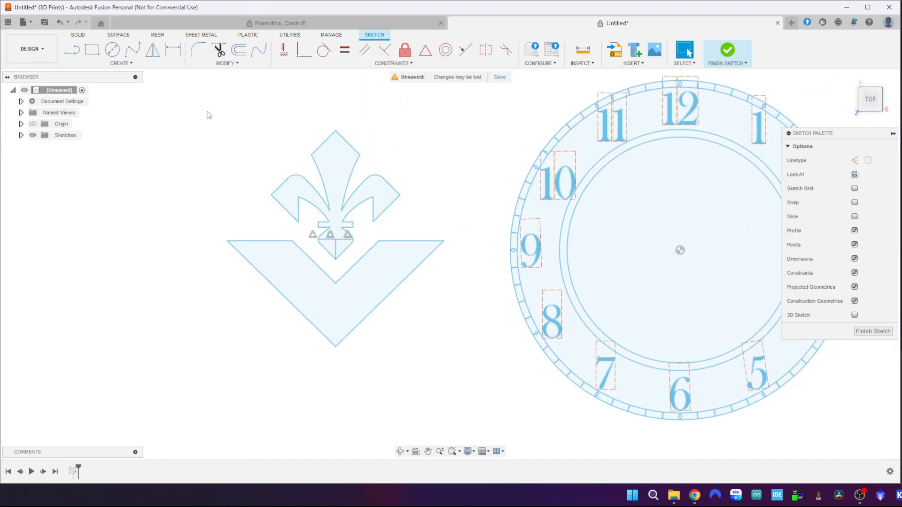
{"action": "mouse_move", "coordinate": [205, 111]}
{"action": "left_mouse_down"}
{"action": "mouse_move", "coordinate": [469, 359]}
{"action": "mouse_move", "coordinate": [467, 370]}
{"action": "left_mouse_up"}
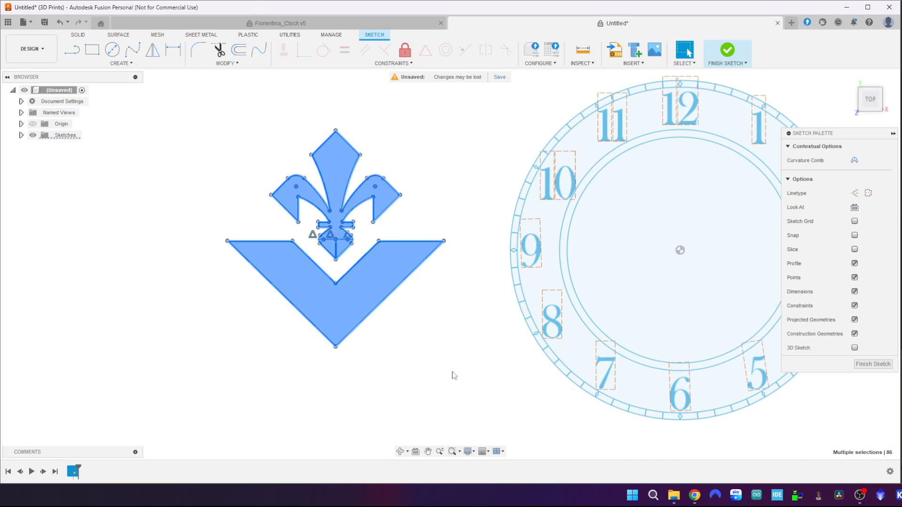
{"action": "key", "text": "m"}
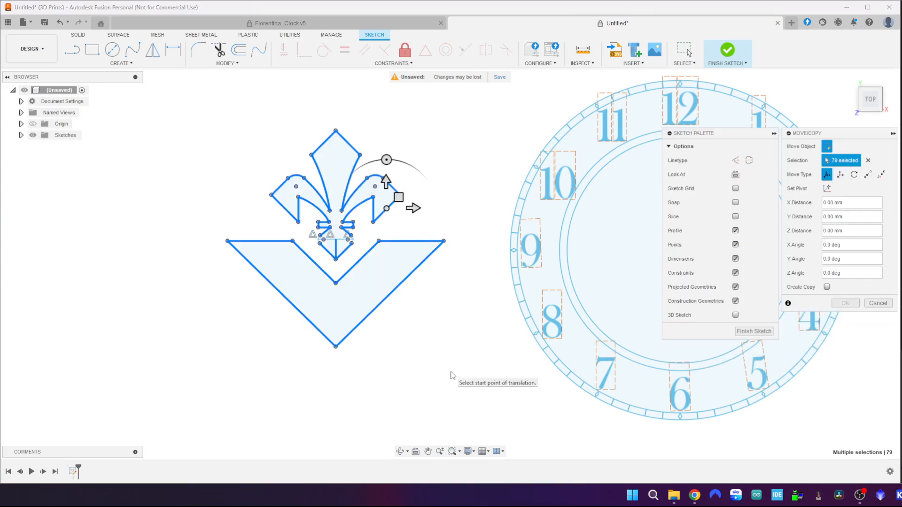
{"action": "left_click", "coordinate": [867, 175]}
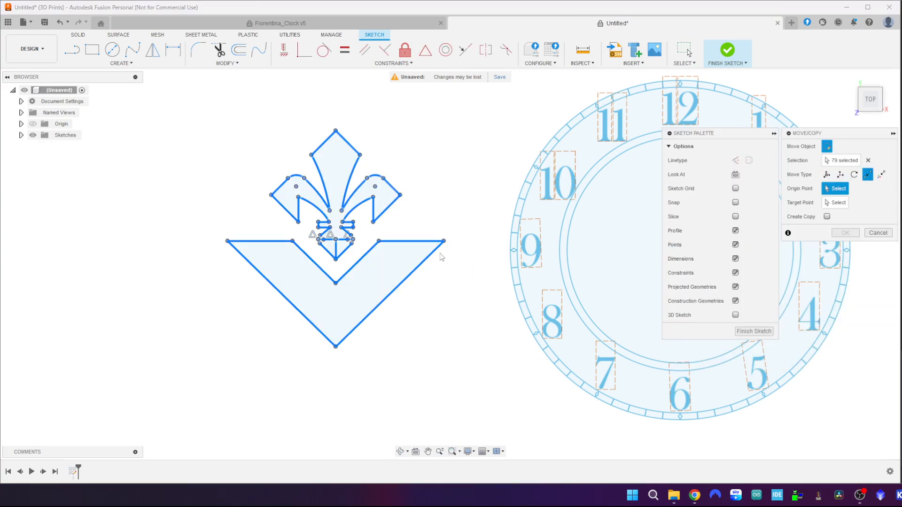
{"action": "scroll", "coordinate": [337, 247], "scroll_direction": "up", "scroll_amount": 5}
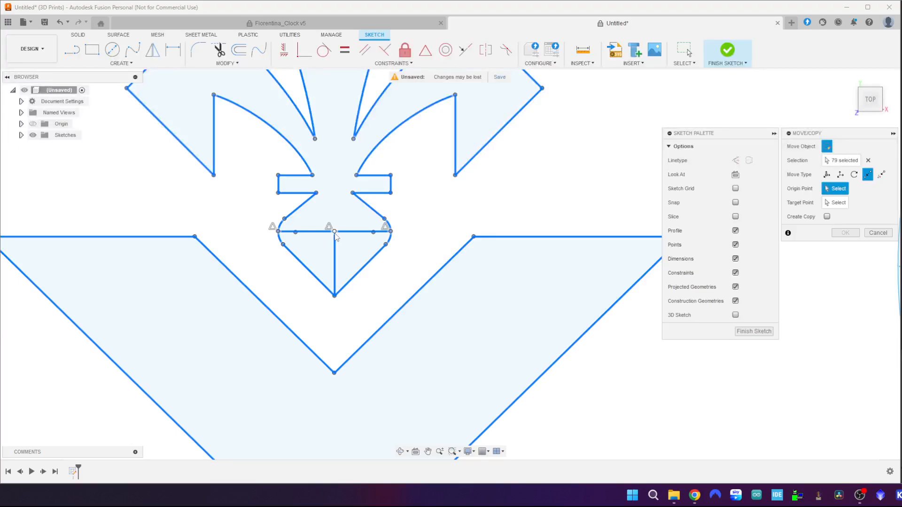
{"action": "left_click", "coordinate": [335, 232]}
{"action": "scroll", "coordinate": [640, 416], "scroll_direction": "down", "scroll_amount": 5}
{"action": "middle_click_drag", "start_coordinate": [625, 404], "coordinate": [174, 253]}
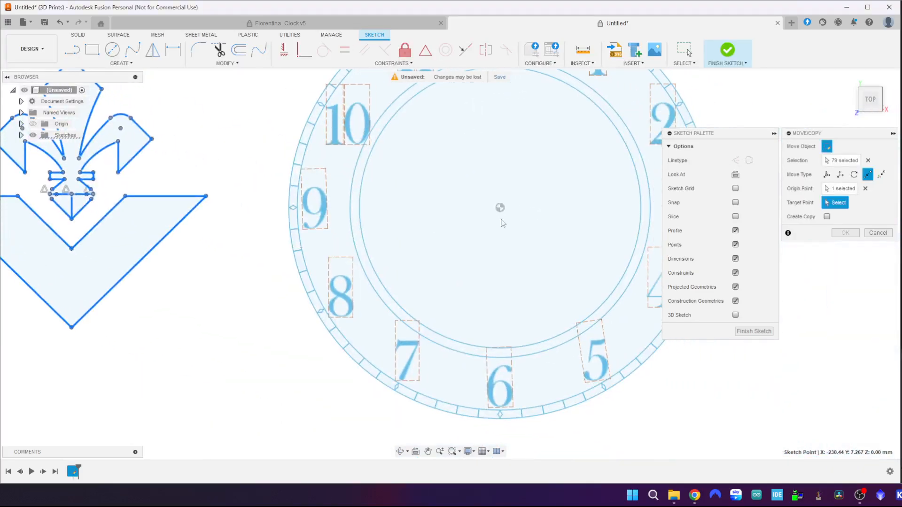
{"action": "scroll", "coordinate": [502, 222], "scroll_direction": "up", "scroll_amount": 3}
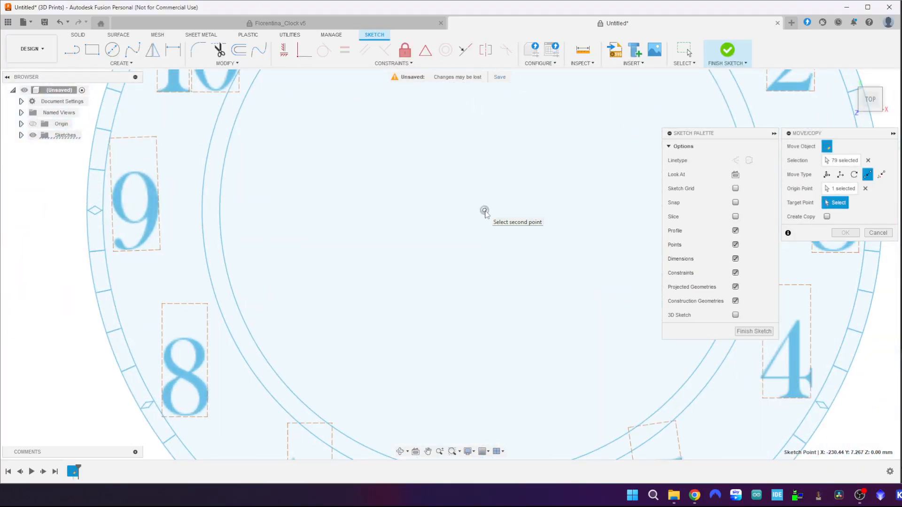
{"action": "left_click", "coordinate": [484, 211]}
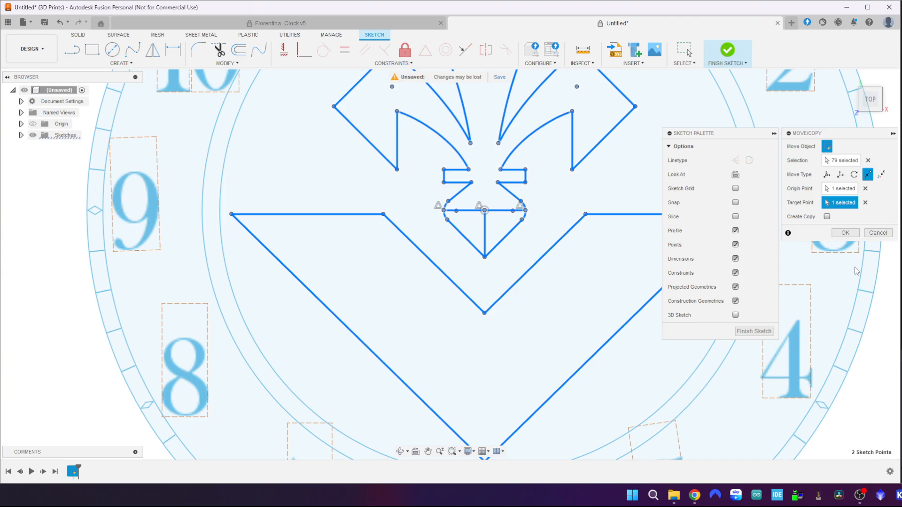
{"action": "left_click", "coordinate": [845, 233]}
- Delete the vertical and horizontal helper lines from the fleur-de-lis's base
{"action": "left_click", "coordinate": [485, 239]}
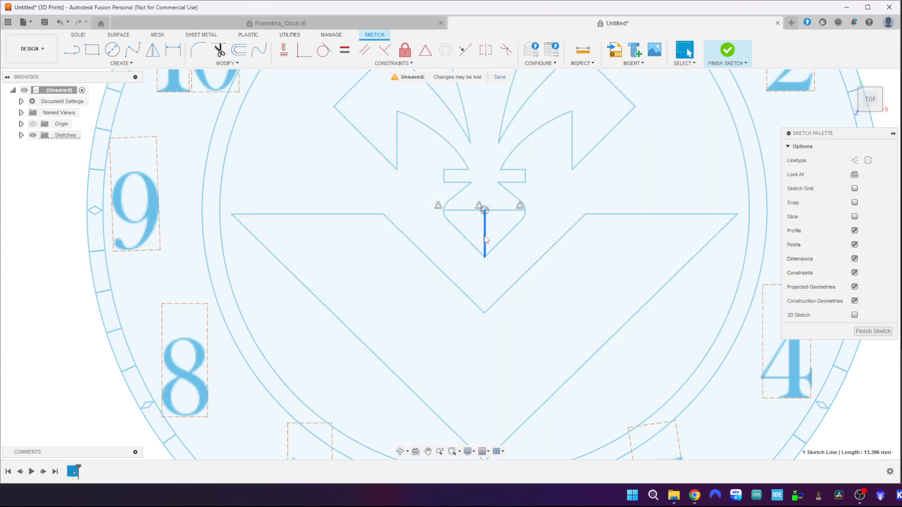
{"action": "key", "text": "Delete"}
{"action": "left_click", "coordinate": [499, 211]}
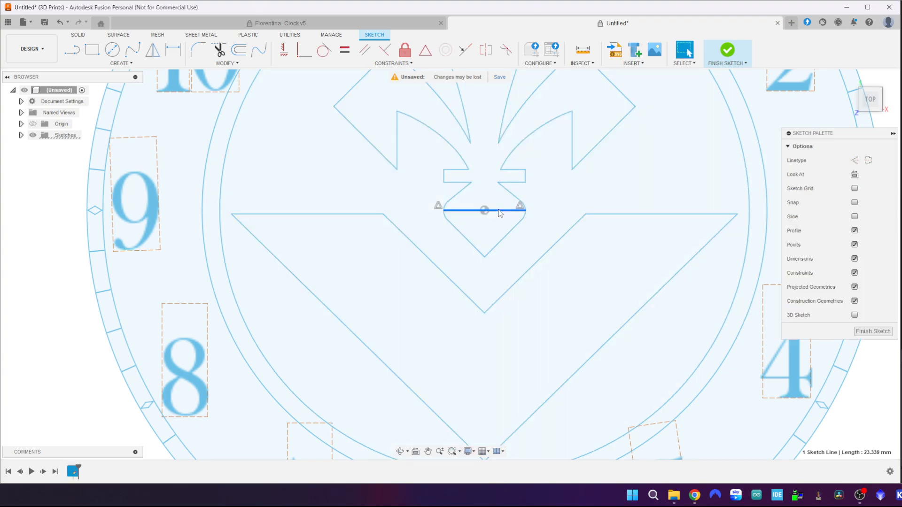
{"action": "key", "text": "Delete"}
- Compare the centred logo sketch with the finished clock in the Fiorentina_Clock v5 document
{"action": "left_click", "coordinate": [358, 22]}
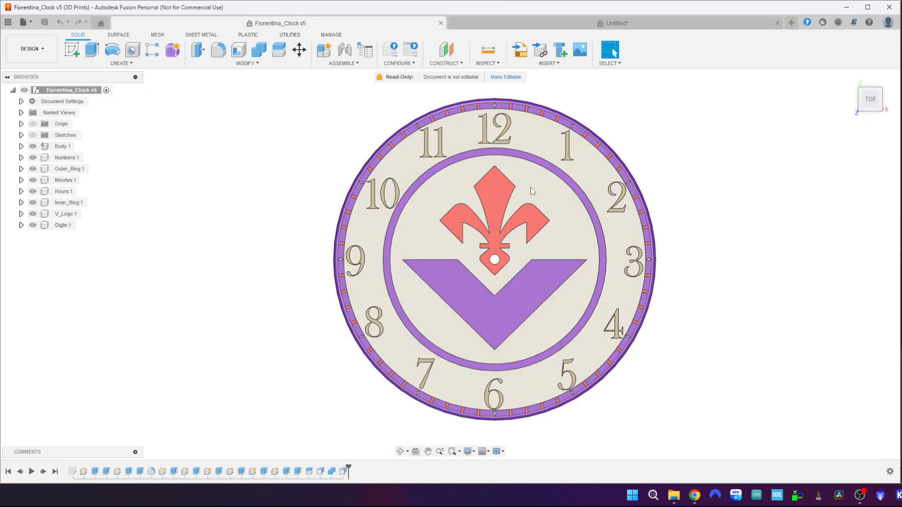
{"action": "left_click", "coordinate": [547, 25]}
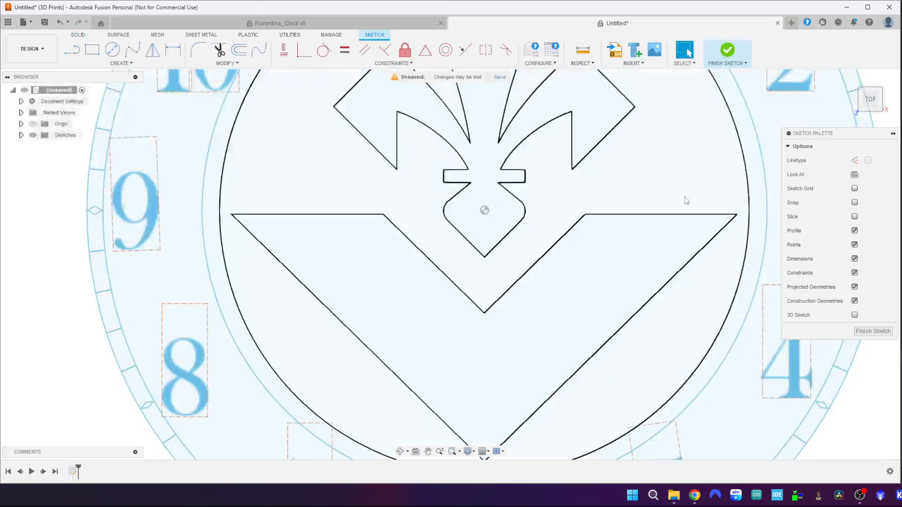
{"action": "scroll", "coordinate": [556, 327], "scroll_direction": "down", "scroll_amount": 2}
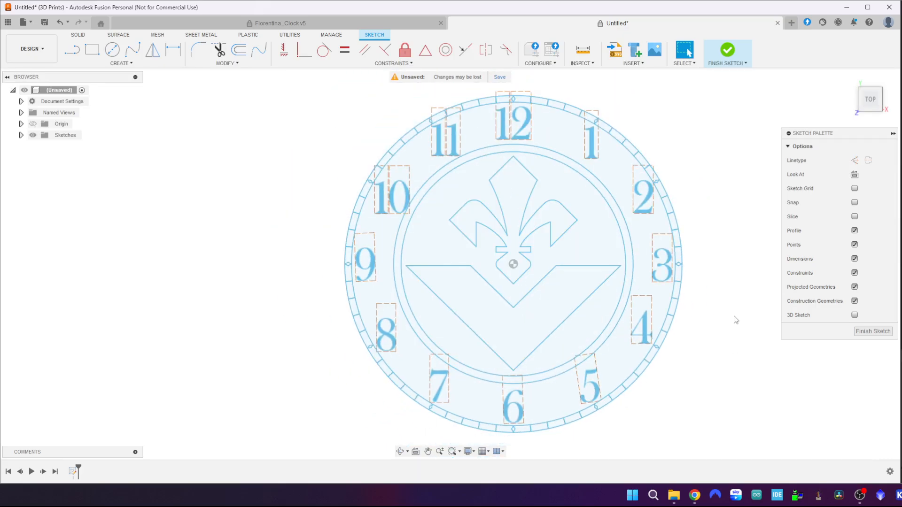
{"action": "middle_click_drag", "start_coordinate": [735, 321], "coordinate": [753, 340]}
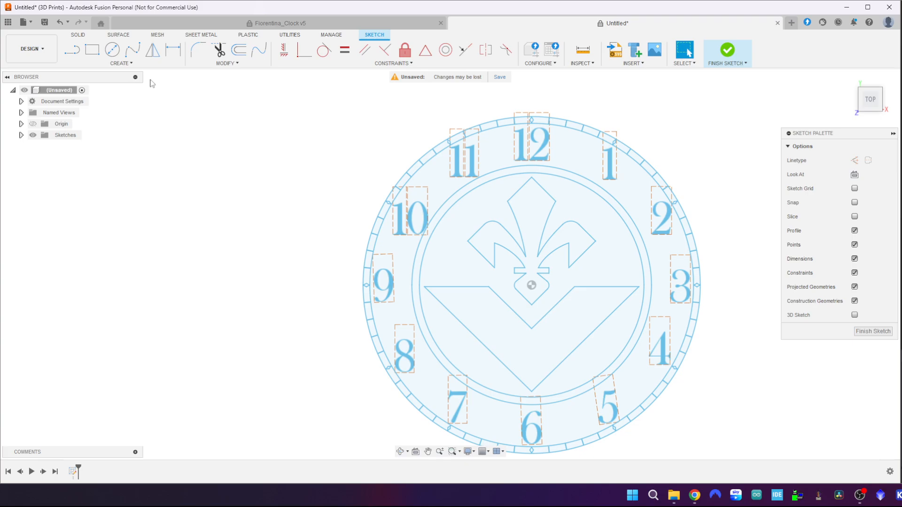
- Offset the clock face's outermost circle outward by -3 mm on one side only, and finish the sketch
{"action": "left_click", "coordinate": [238, 49]}
{"action": "scroll", "coordinate": [365, 133], "scroll_direction": "up", "scroll_amount": 3}
{"action": "middle_click_drag", "start_coordinate": [398, 149], "coordinate": [292, 126]}
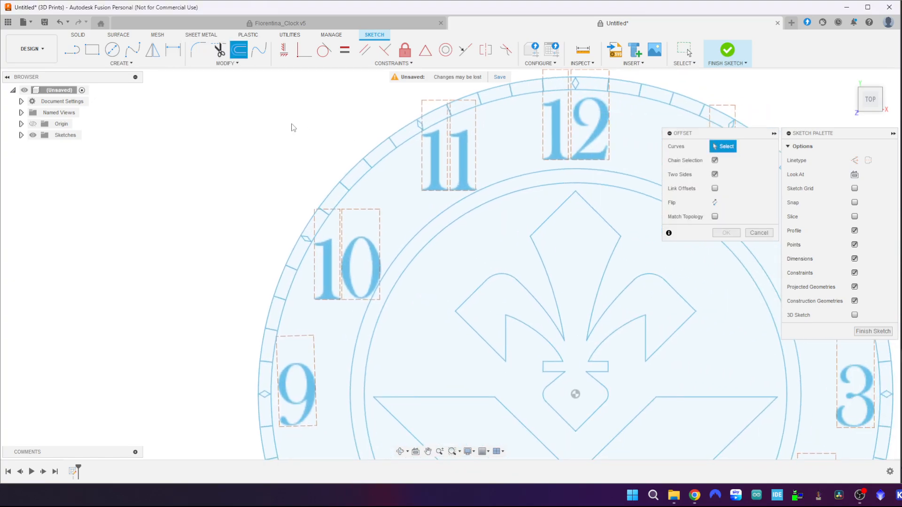
{"action": "scroll", "coordinate": [292, 125], "scroll_direction": "up", "scroll_amount": 3}
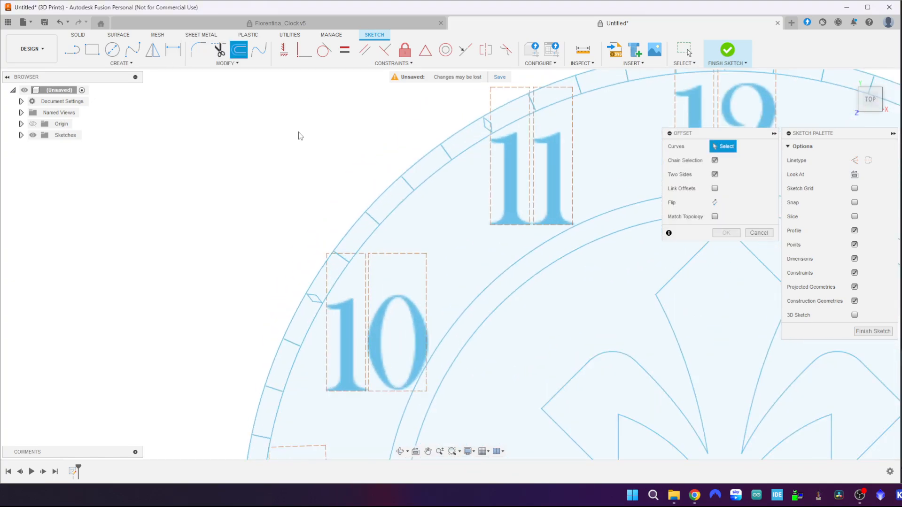
{"action": "left_click", "coordinate": [411, 169]}
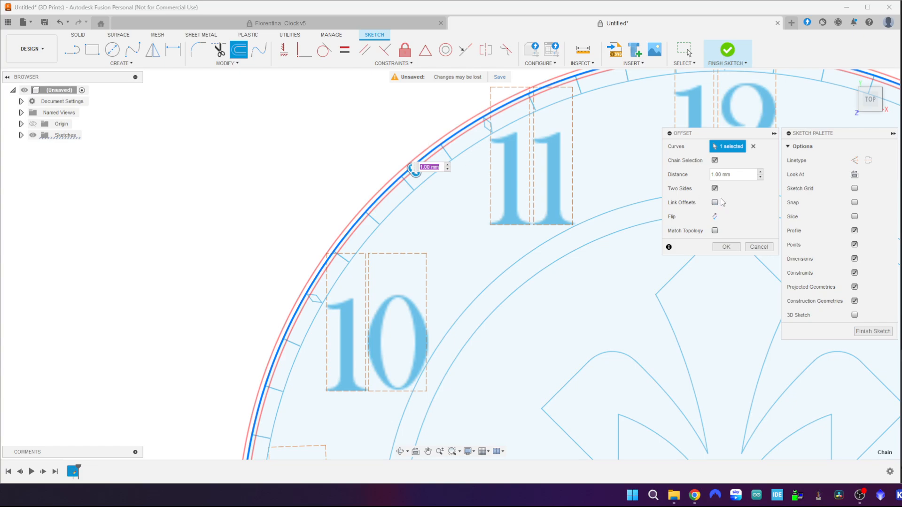
{"action": "left_click", "coordinate": [715, 188]}
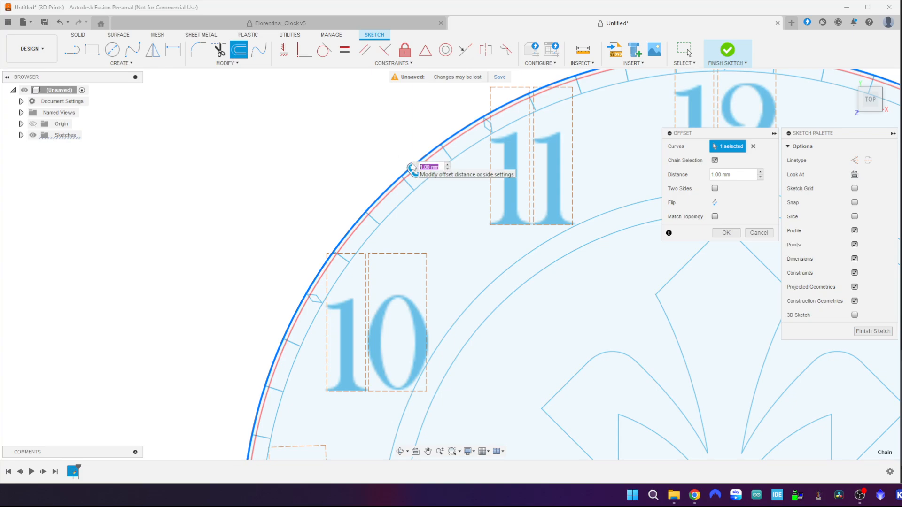
{"action": "key", "text": "BackSpace"}
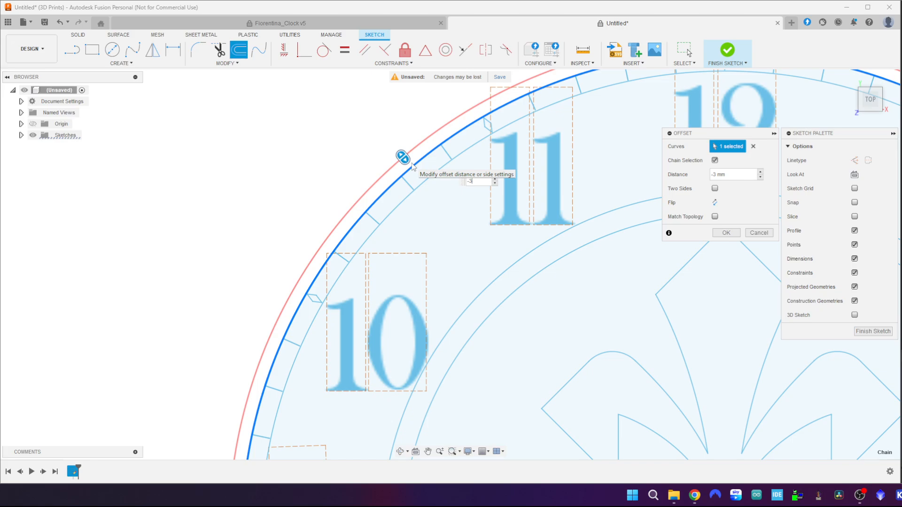
{"action": "key", "text": "Return"}
{"action": "scroll", "coordinate": [281, 229], "scroll_direction": "down", "scroll_amount": 5}
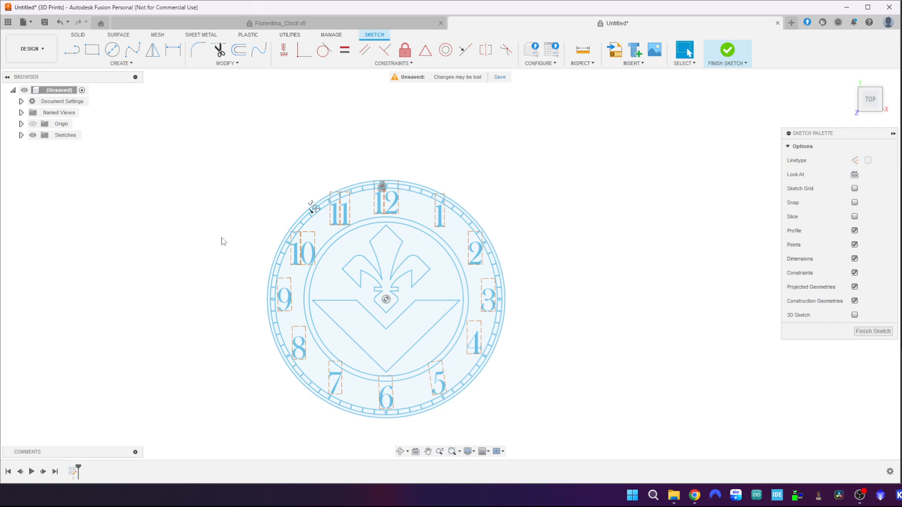
{"action": "middle_click_drag", "start_coordinate": [566, 230], "coordinate": [675, 209]}
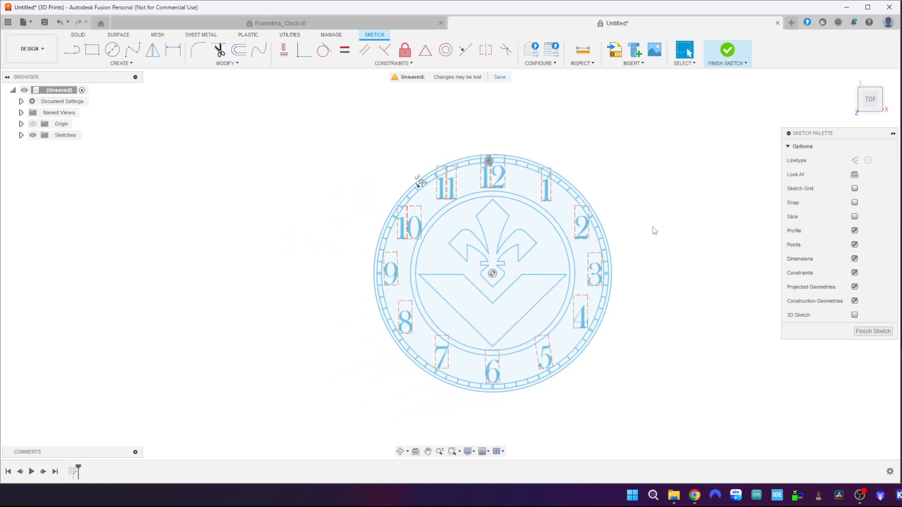
{"action": "left_click", "coordinate": [874, 331]}
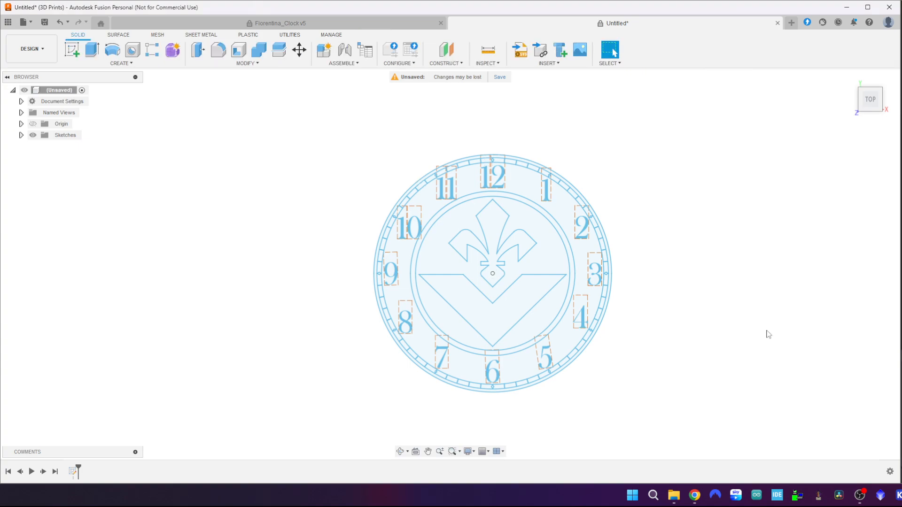
{"action": "left_click", "coordinate": [849, 79]}
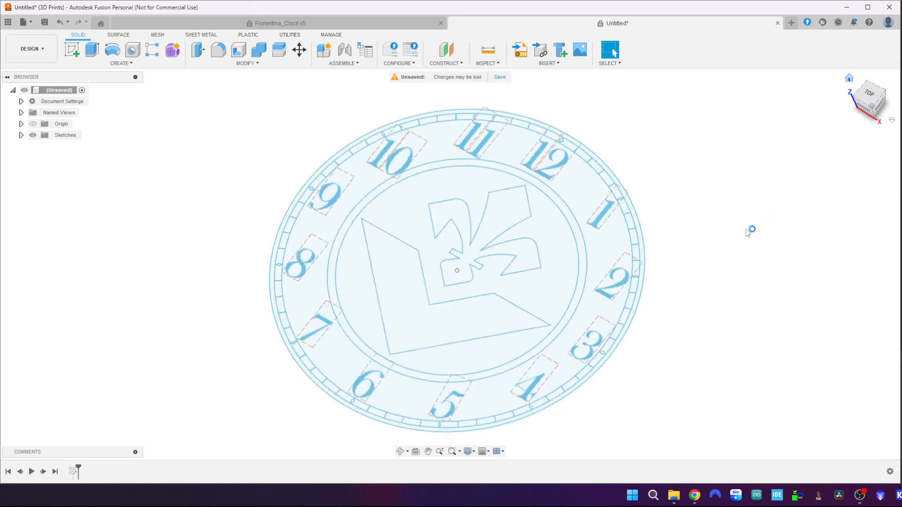
{"action": "scroll", "coordinate": [731, 286], "scroll_direction": "up", "scroll_amount": 3}
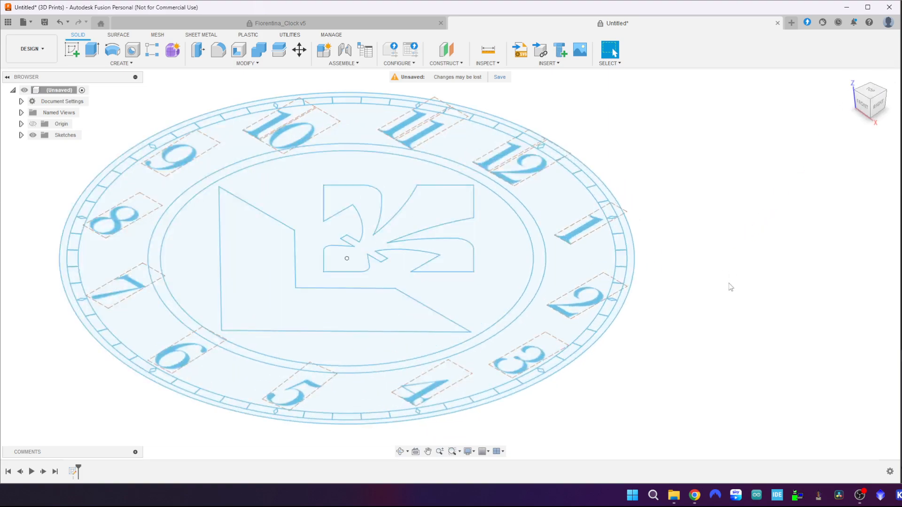
{"action": "scroll", "coordinate": [733, 286], "scroll_direction": "down", "scroll_amount": 4}
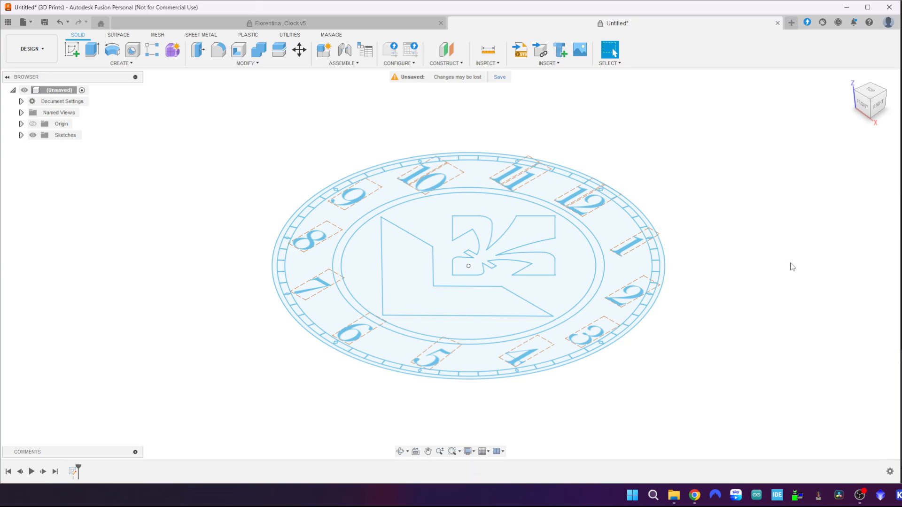
{"action": "scroll", "coordinate": [664, 269], "scroll_direction": "up", "scroll_amount": 3}
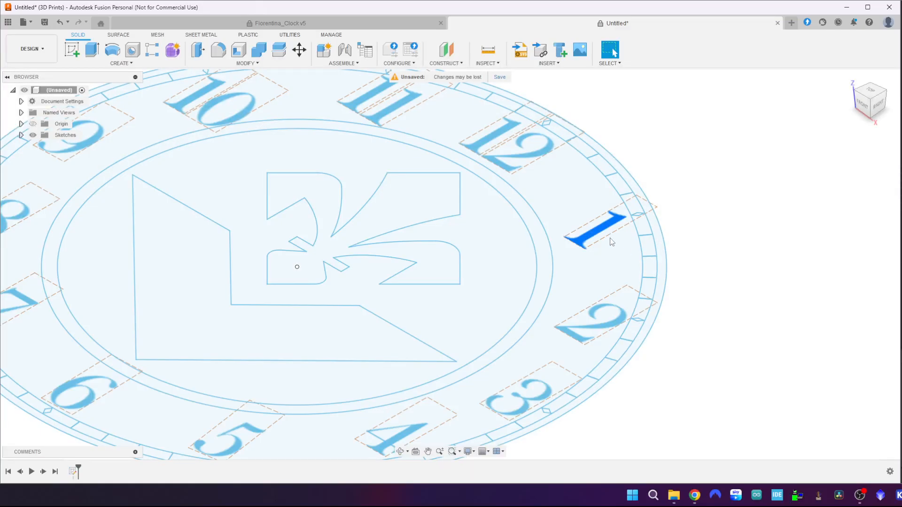
{"action": "scroll", "coordinate": [750, 303], "scroll_direction": "down", "scroll_amount": 3}
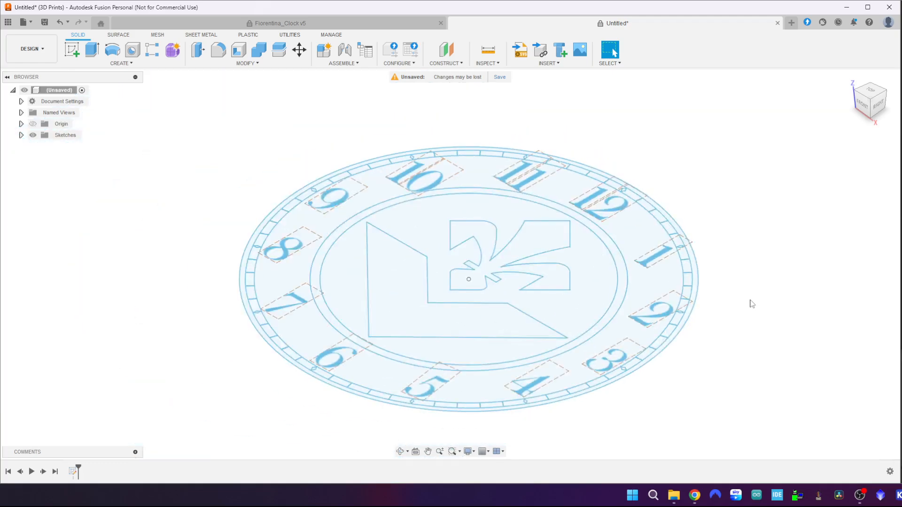
{"action": "scroll", "coordinate": [750, 303], "scroll_direction": "up", "scroll_amount": 1}
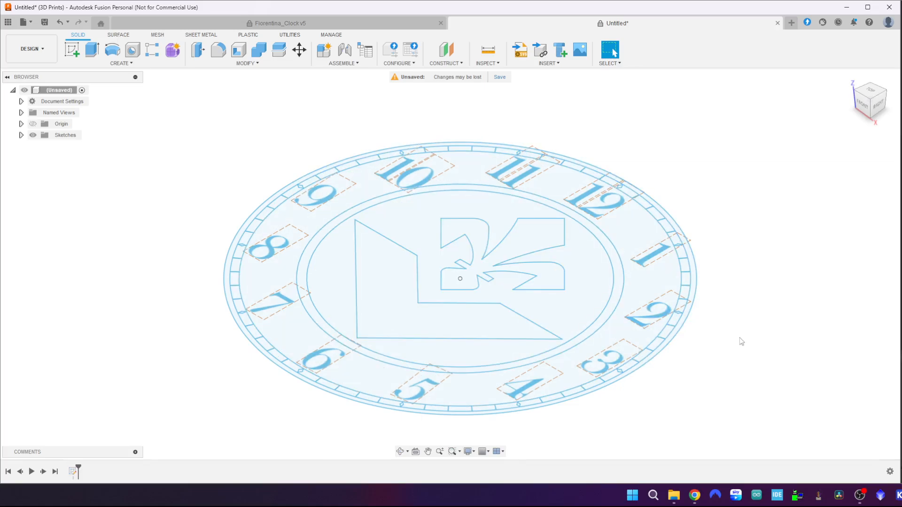
{"action": "scroll", "coordinate": [739, 339], "scroll_direction": "down", "scroll_amount": 2}
{"action": "scroll", "coordinate": [741, 339], "scroll_direction": "up", "scroll_amount": 2}
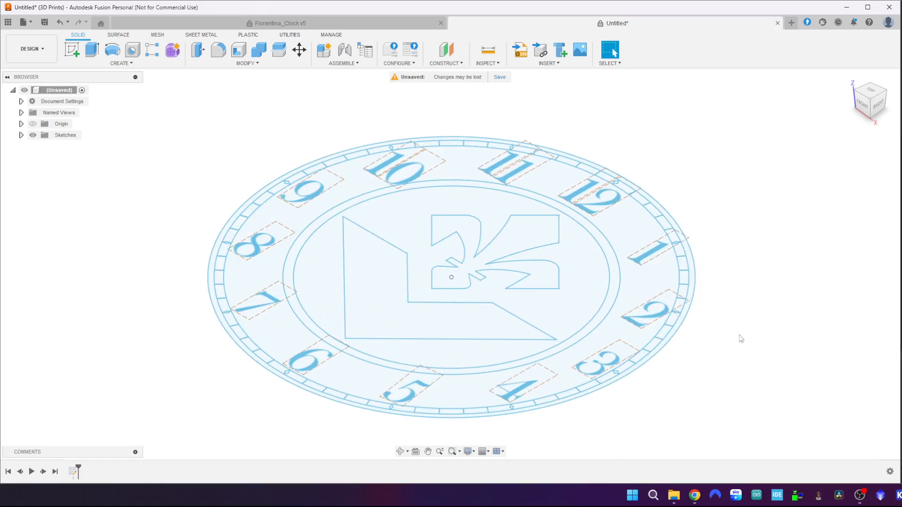
{"action": "middle_click_drag", "start_coordinate": [765, 284], "coordinate": [806, 250]}
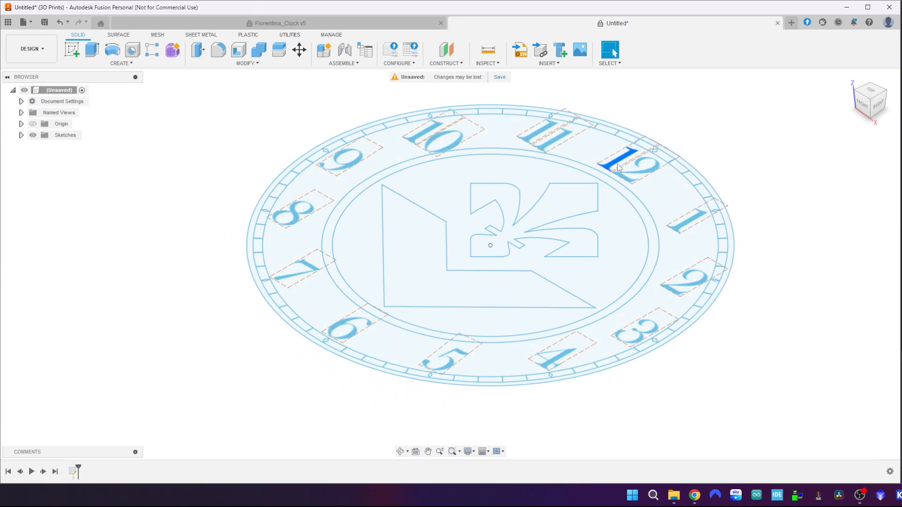
{"action": "scroll", "coordinate": [616, 174], "scroll_direction": "up", "scroll_amount": 3}
{"action": "scroll", "coordinate": [617, 173], "scroll_direction": "down", "scroll_amount": 4}
{"action": "scroll", "coordinate": [616, 173], "scroll_direction": "down", "scroll_amount": 1}
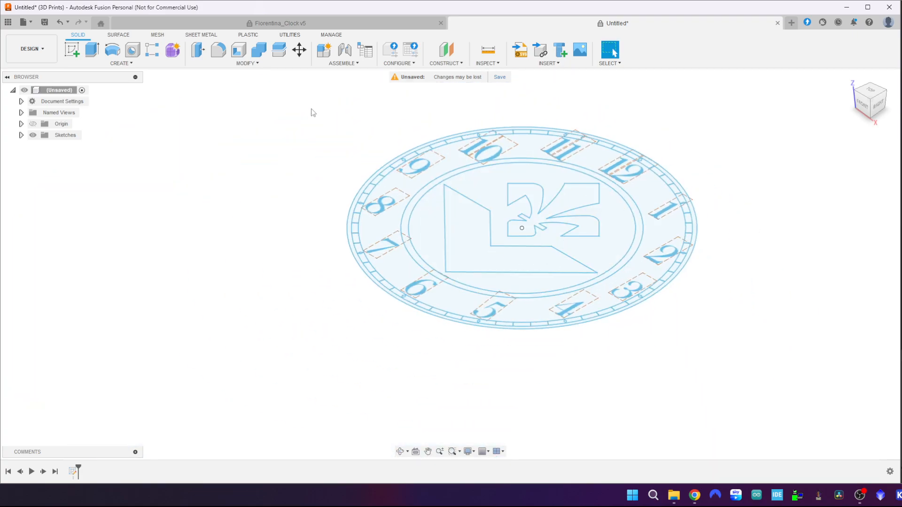
- Extrude all profiles of the clock sketch together by 3 mm as a new component
{"action": "mouse_move", "coordinate": [308, 104]}
{"action": "left_mouse_down"}
{"action": "mouse_move", "coordinate": [821, 362]}
{"action": "mouse_move", "coordinate": [755, 374]}
{"action": "left_mouse_up"}
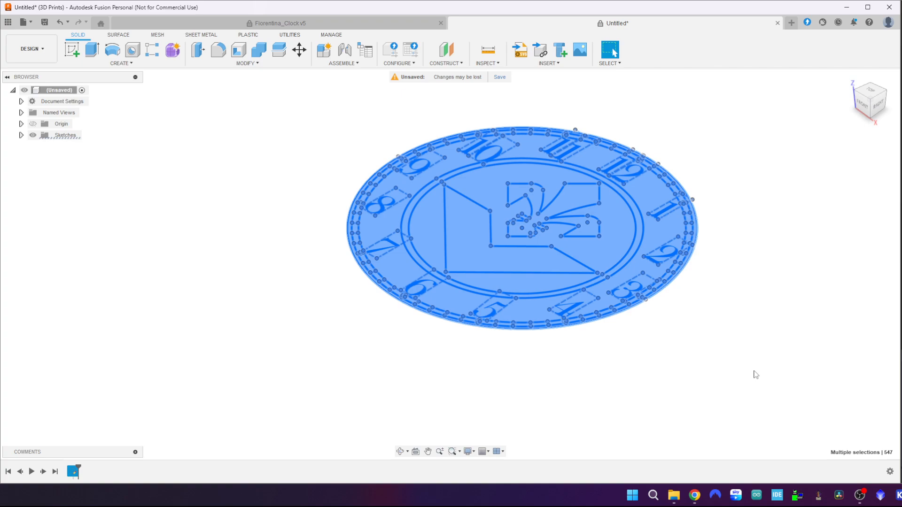
{"action": "key", "text": "e"}
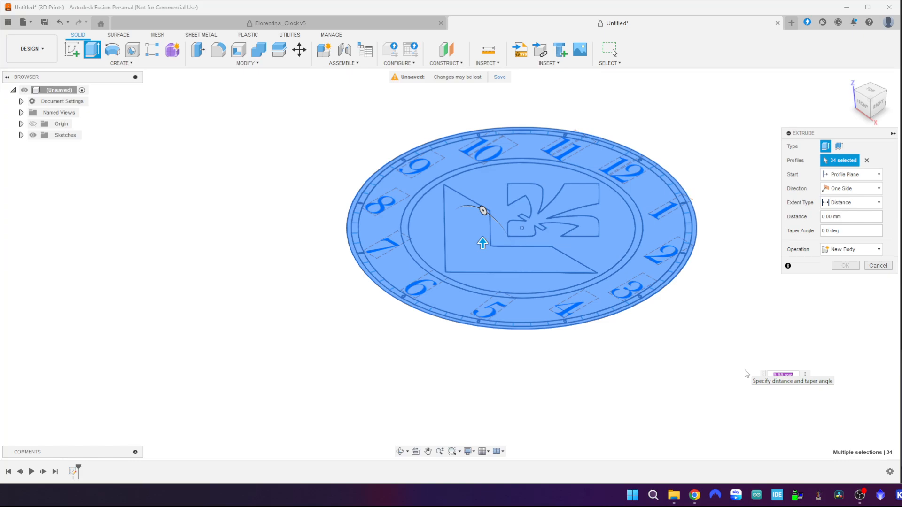
{"action": "type", "text": "3"}
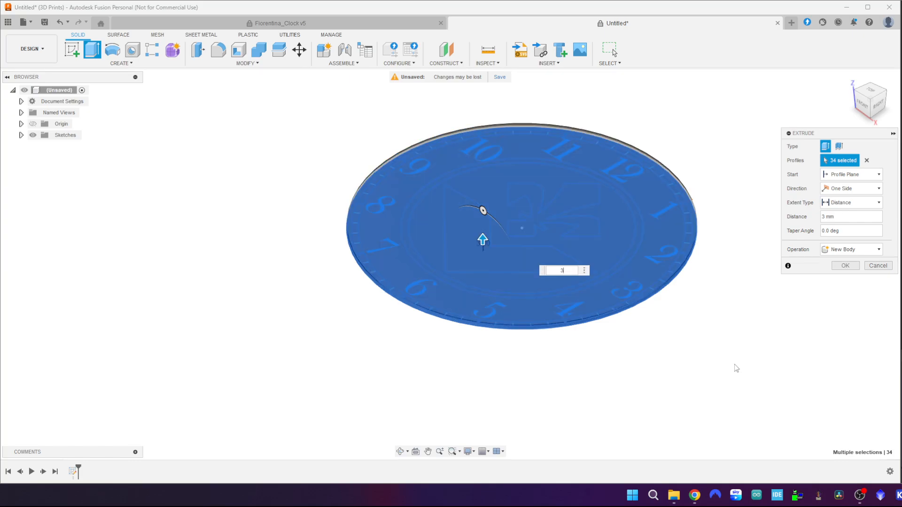
{"action": "left_click", "coordinate": [841, 250]}
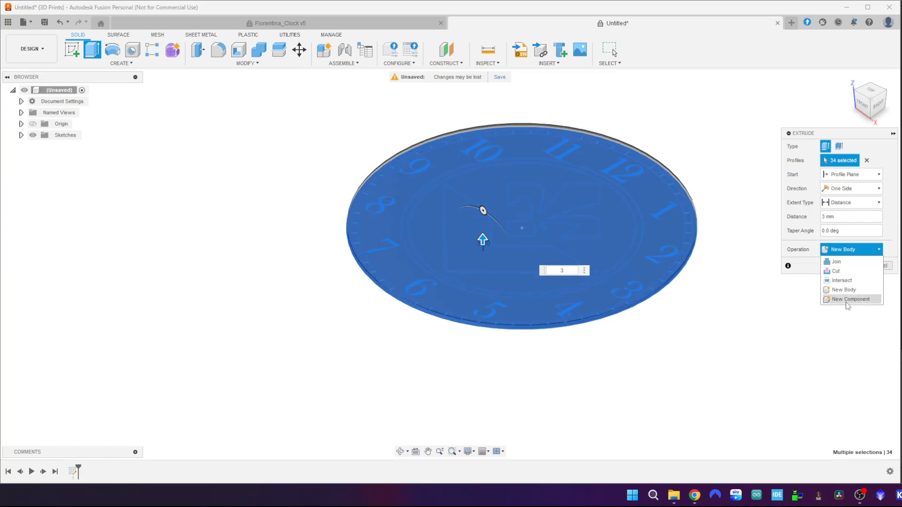
{"action": "left_click", "coordinate": [849, 301]}
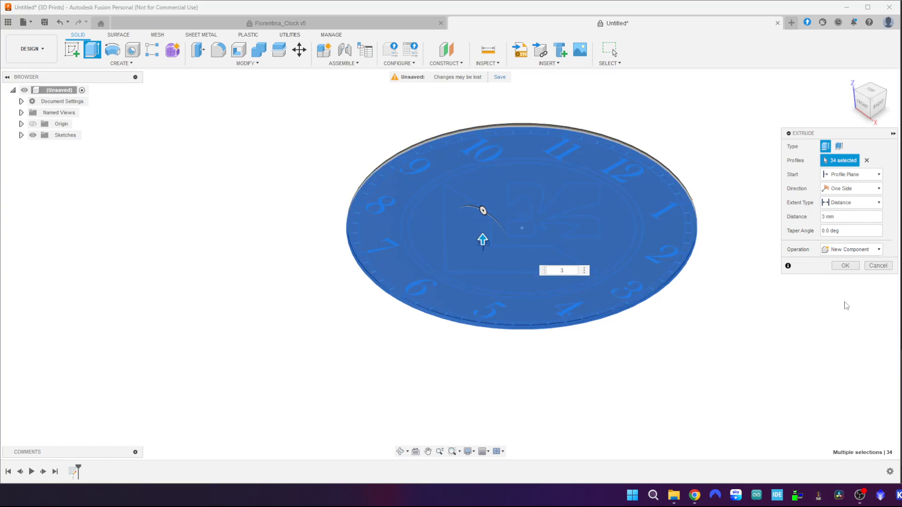
{"action": "left_click", "coordinate": [846, 266]}
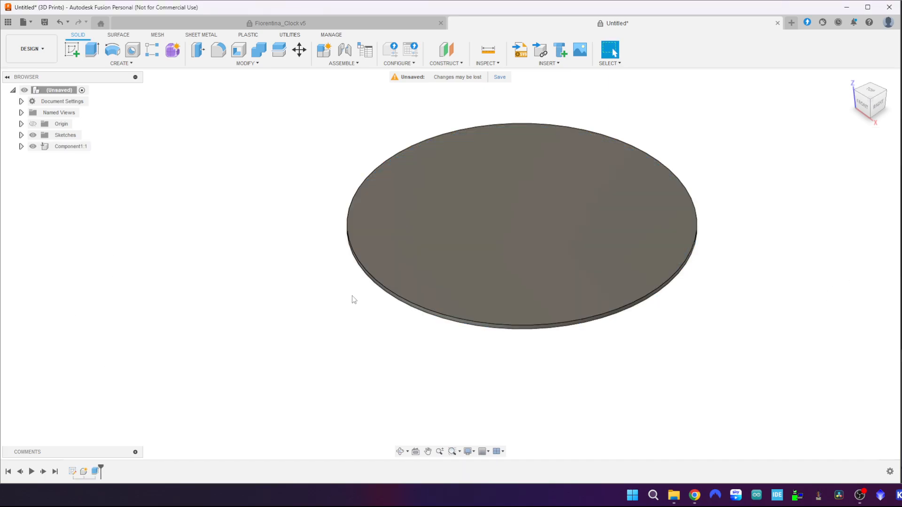
- Show the clock sketch again and hide the extruded disc component
{"action": "middle_click_drag", "start_coordinate": [351, 296], "coordinate": [309, 344]}
{"action": "left_click", "coordinate": [21, 135]}
{"action": "left_click", "coordinate": [41, 146]}
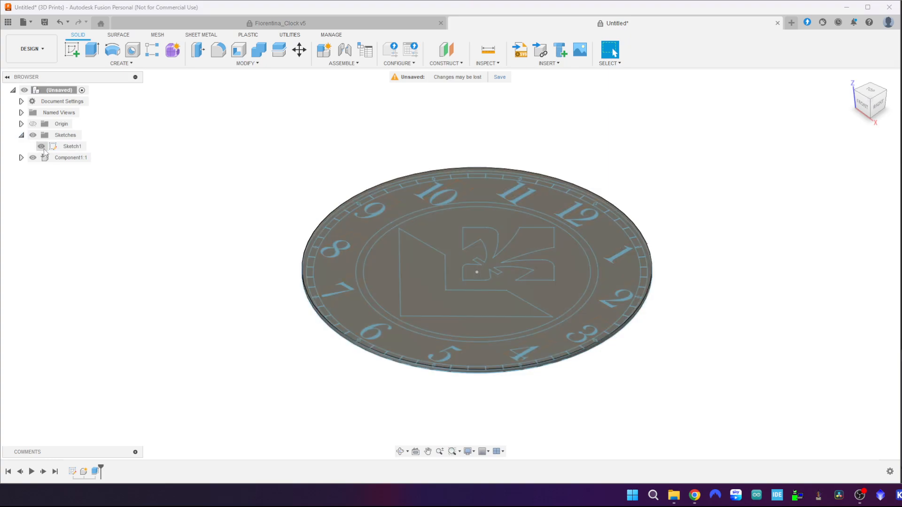
{"action": "left_click", "coordinate": [21, 134]}
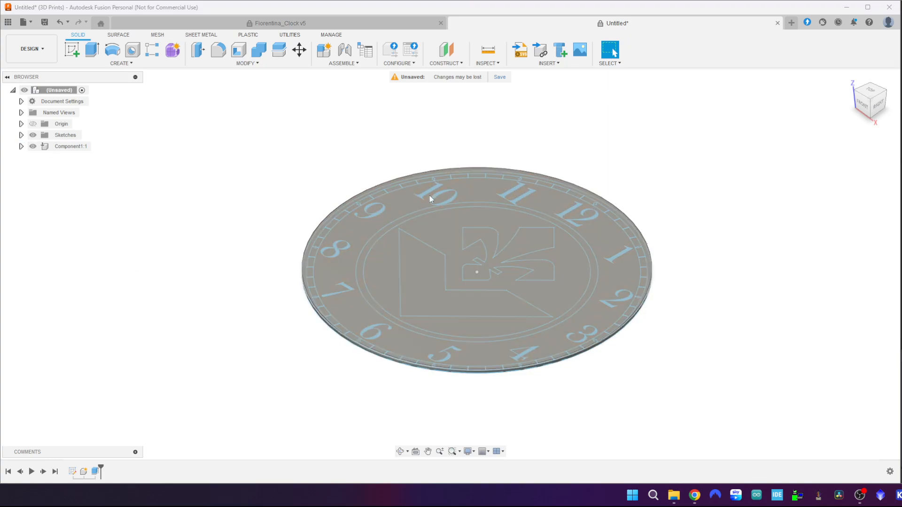
{"action": "left_click", "coordinate": [33, 146]}
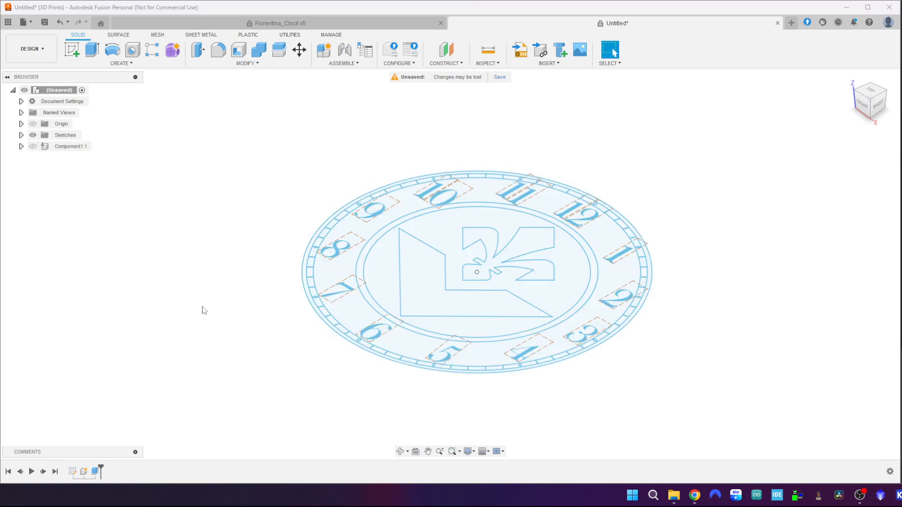
- Extrude all the hour numeral texts from 1 to 12 together by 1 mm as a new component, starting at a 3 mm offset
{"action": "mouse_move", "coordinate": [203, 314]}
{"action": "middle_mouse_down", "text": "shift"}
{"action": "mouse_move", "coordinate": [203, 306]}
{"action": "mouse_move", "coordinate": [232, 316]}
{"action": "mouse_move", "coordinate": [211, 314]}
{"action": "middle_mouse_up", "text": "shift"}
{"action": "scroll", "coordinate": [512, 228], "scroll_direction": "up", "scroll_amount": 3}
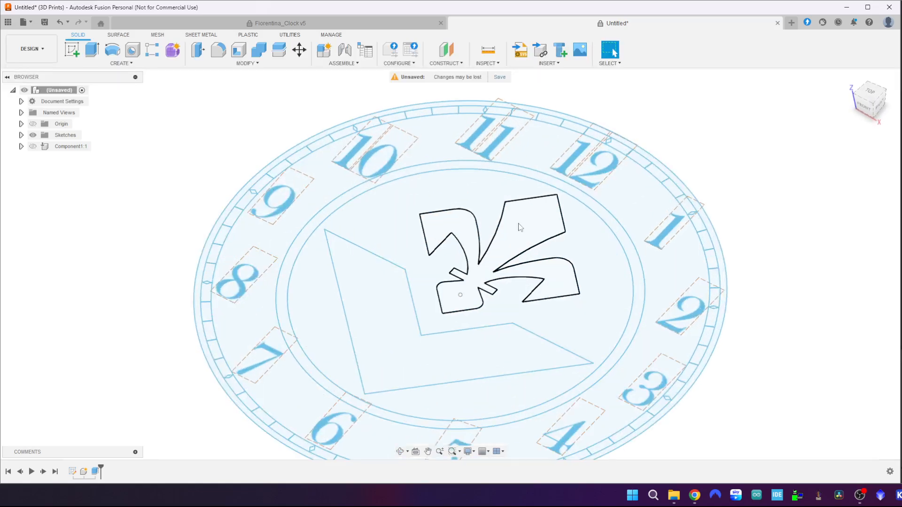
{"action": "left_click", "coordinate": [567, 169]}
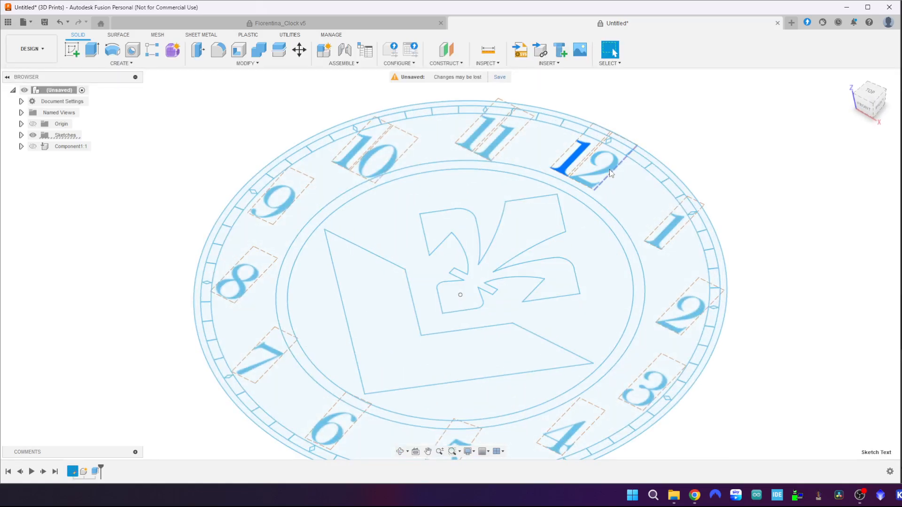
{"action": "left_click", "coordinate": [665, 237], "text": "ctrl"}
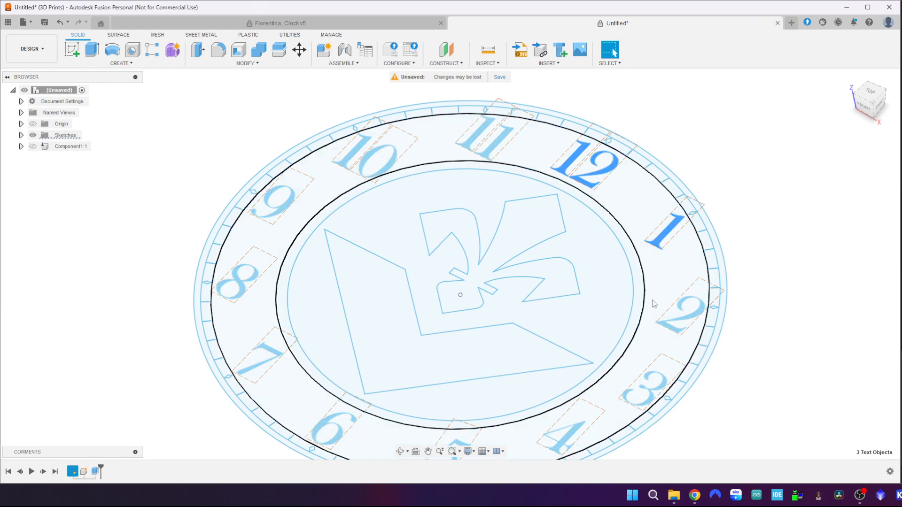
{"action": "left_click", "coordinate": [667, 326], "text": "ctrl"}
{"action": "left_click", "coordinate": [644, 389], "text": "ctrl"}
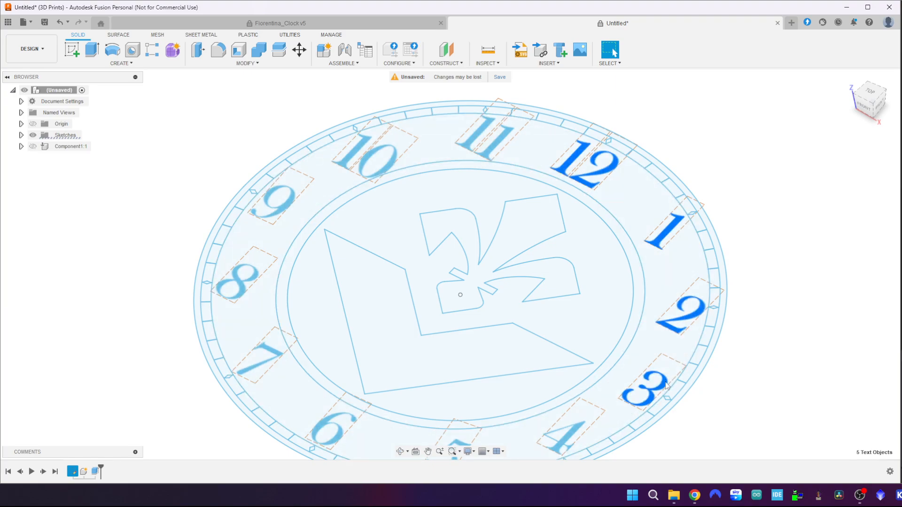
{"action": "left_click", "coordinate": [570, 435], "text": "ctrl"}
{"action": "left_click", "coordinate": [573, 434], "text": "ctrl"}
{"action": "middle_click_drag", "start_coordinate": [535, 407], "coordinate": [553, 325]}
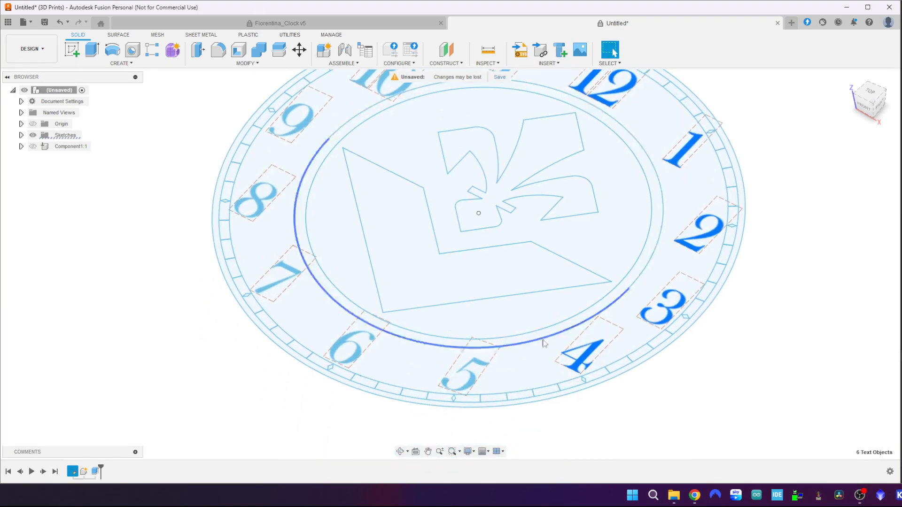
{"action": "left_click", "coordinate": [448, 383], "text": "ctrl"}
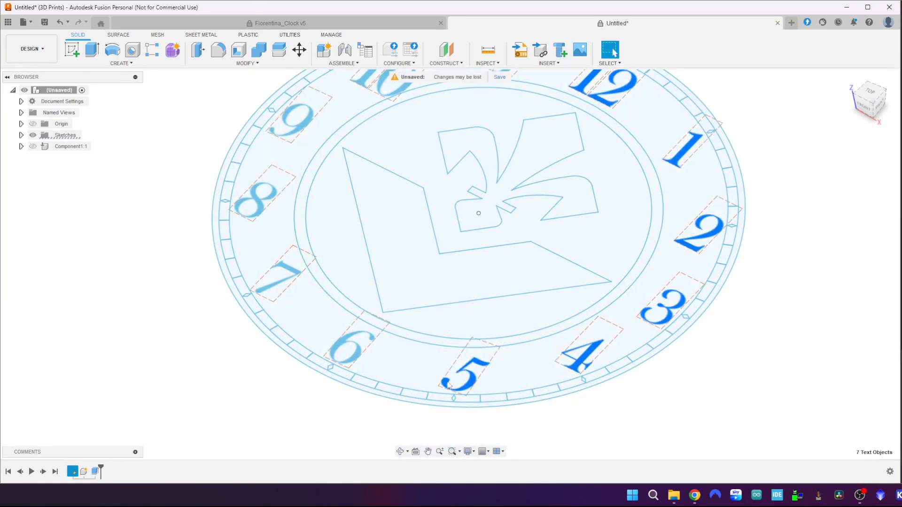
{"action": "left_click", "coordinate": [358, 356], "text": "ctrl"}
{"action": "left_click", "coordinate": [292, 275], "text": "ctrl"}
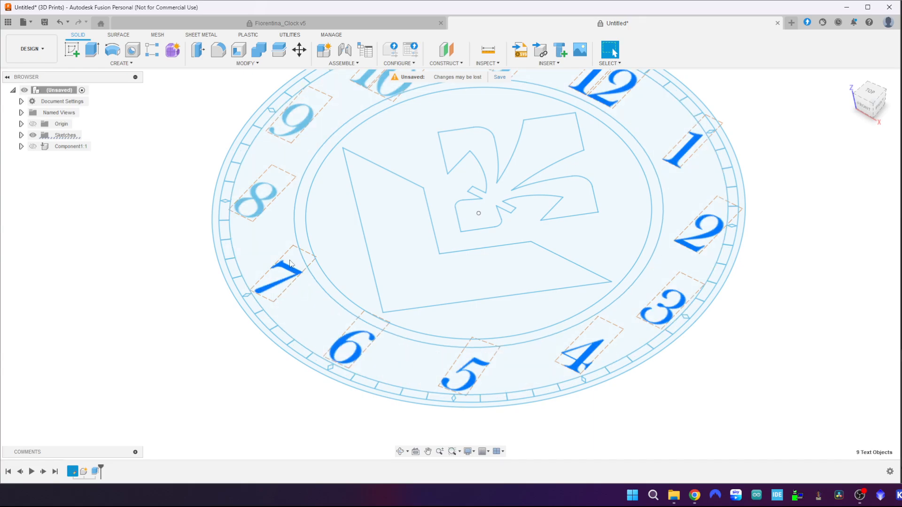
{"action": "left_click", "coordinate": [254, 199], "text": "ctrl"}
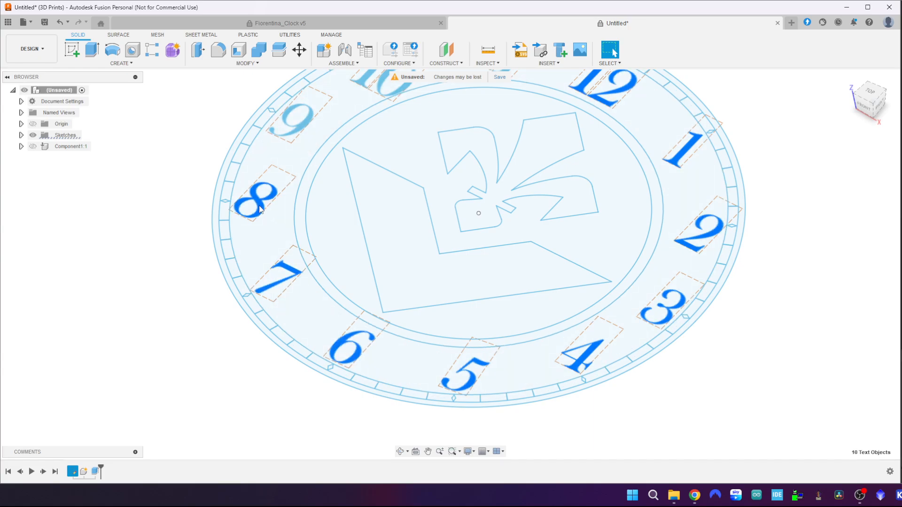
{"action": "left_click", "coordinate": [294, 131], "text": "ctrl"}
{"action": "middle_click_drag", "start_coordinate": [382, 83], "coordinate": [388, 193]}
{"action": "left_click", "coordinate": [391, 187], "text": "ctrl"}
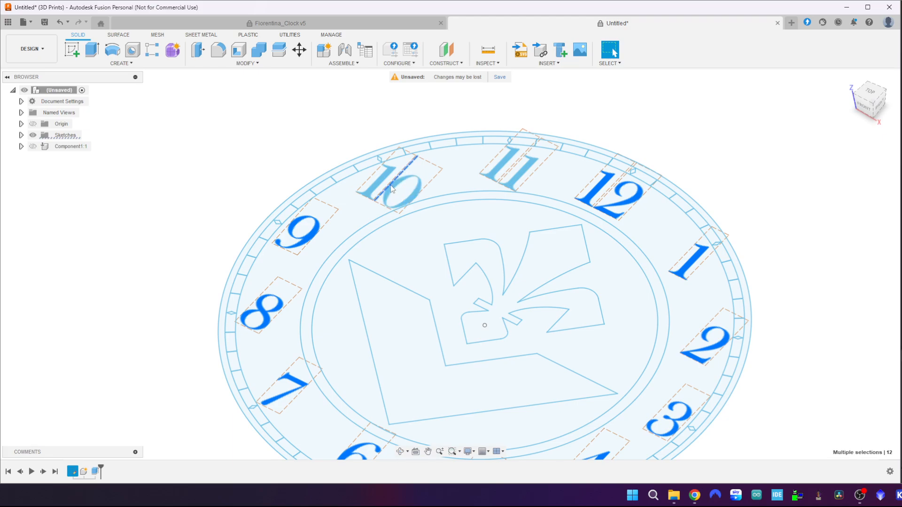
{"action": "left_click", "coordinate": [392, 188], "text": "ctrl"}
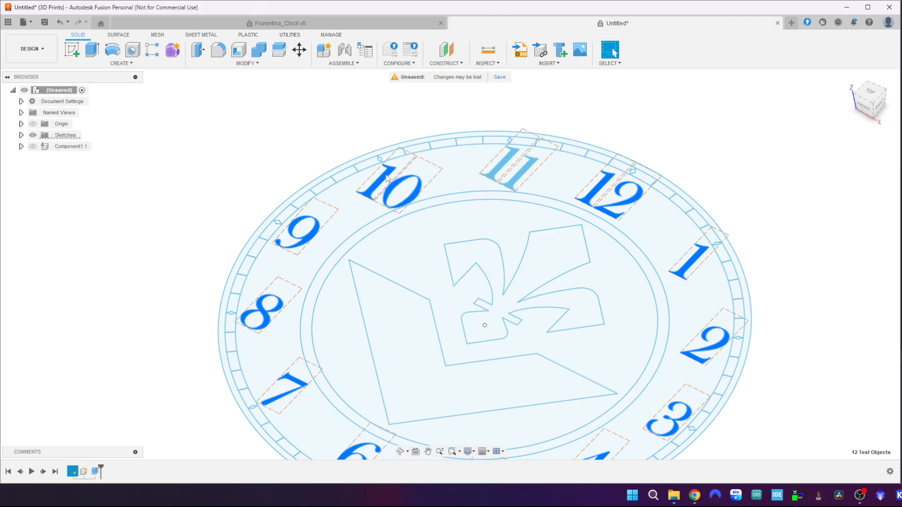
{"action": "left_click", "coordinate": [516, 176], "text": "ctrl"}
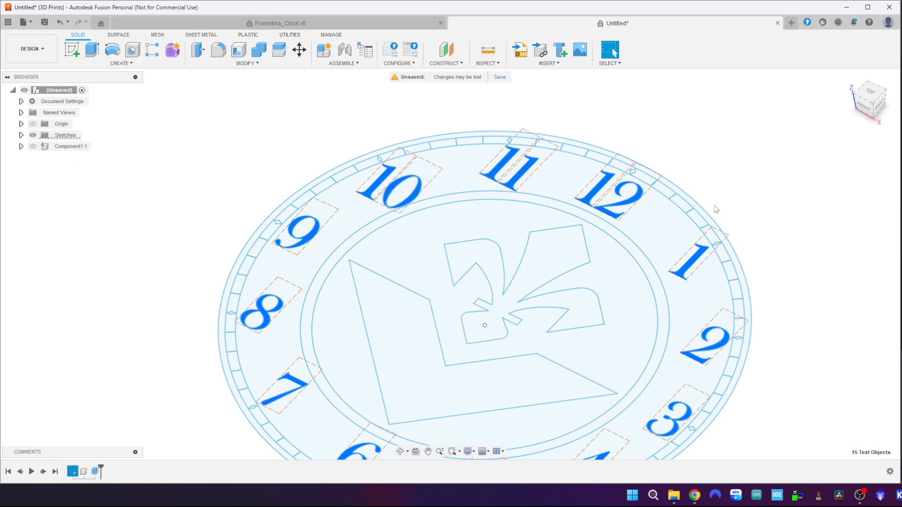
{"action": "key", "text": "e"}
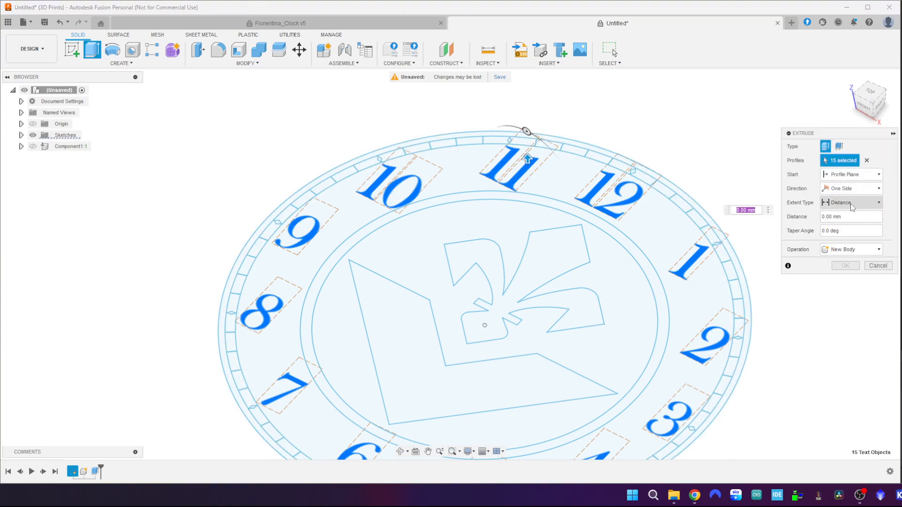
{"action": "left_click", "coordinate": [851, 174]}
{"action": "left_click", "coordinate": [842, 197]}
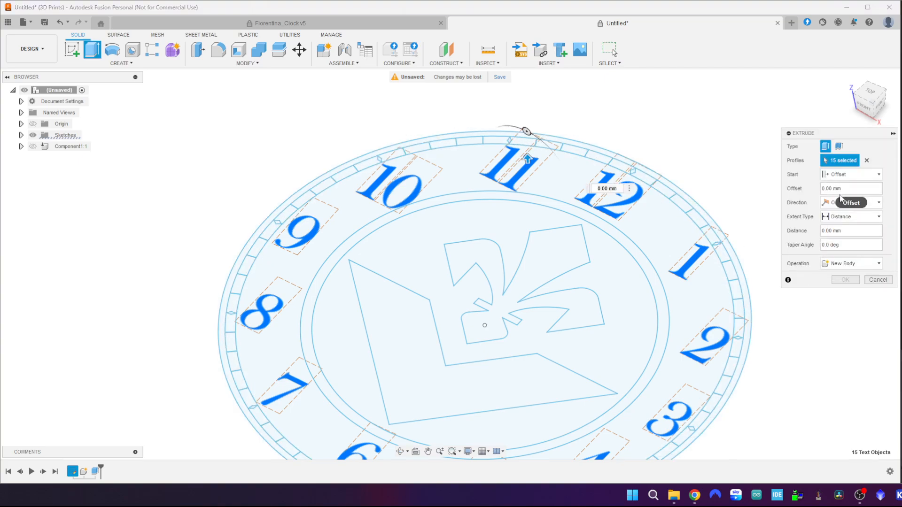
{"action": "left_click_drag", "start_coordinate": [824, 190], "coordinate": [820, 193]}
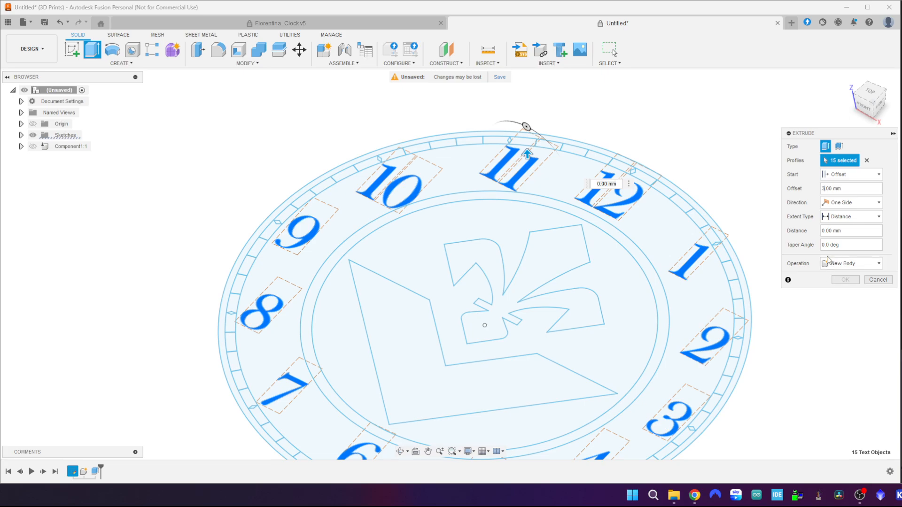
{"action": "left_click_drag", "start_coordinate": [825, 230], "coordinate": [813, 234]}
{"action": "type", "text": "1"}
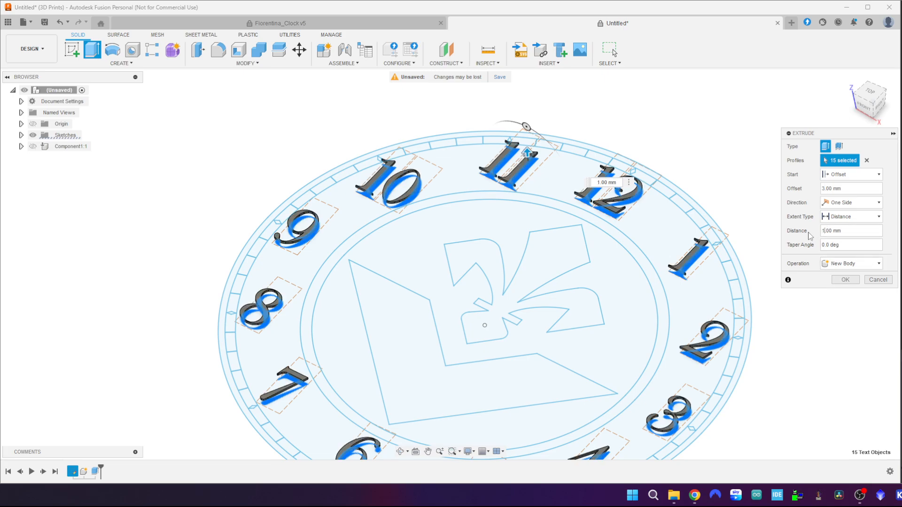
{"action": "left_click", "coordinate": [853, 264]}
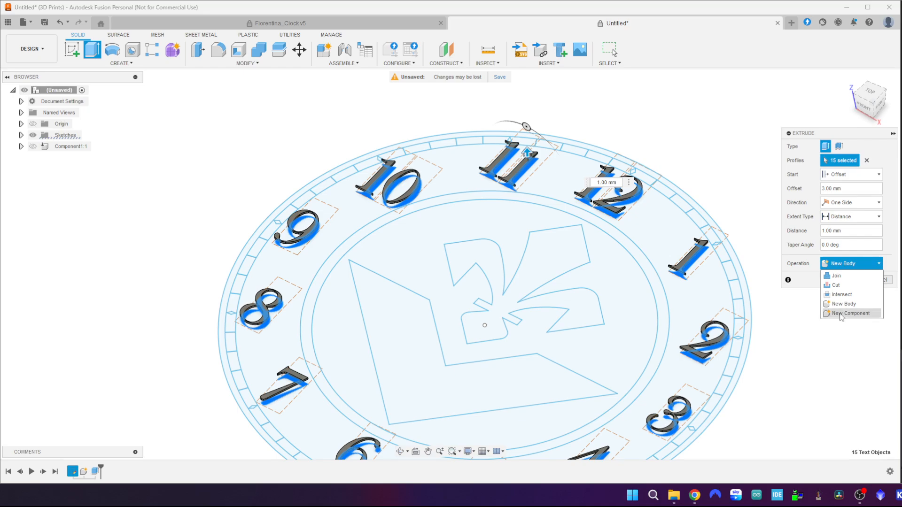
{"action": "left_click", "coordinate": [840, 314]}
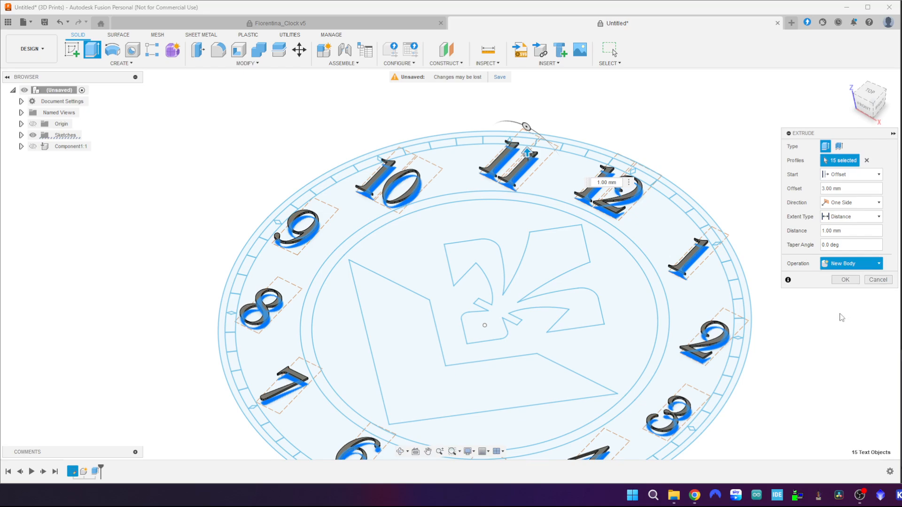
{"action": "left_click", "coordinate": [846, 281]}
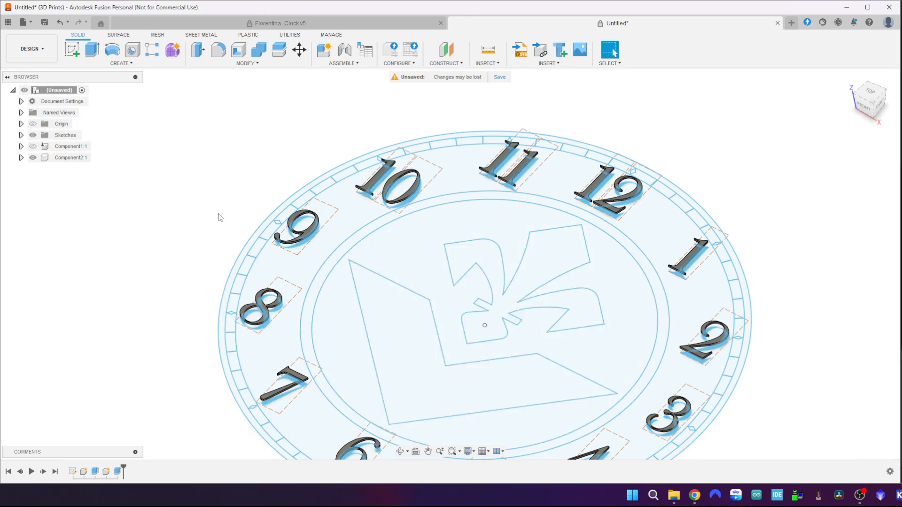
- Rename the extruded numerals component as Numbers and hide it
{"action": "left_click", "coordinate": [73, 158]}
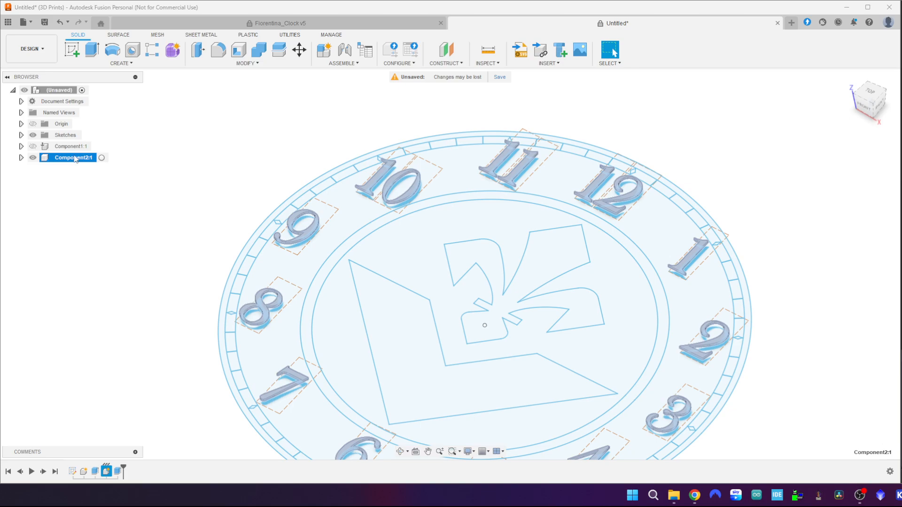
{"action": "double_click", "coordinate": [75, 158]}
{"action": "type", "text": "Numbers"}
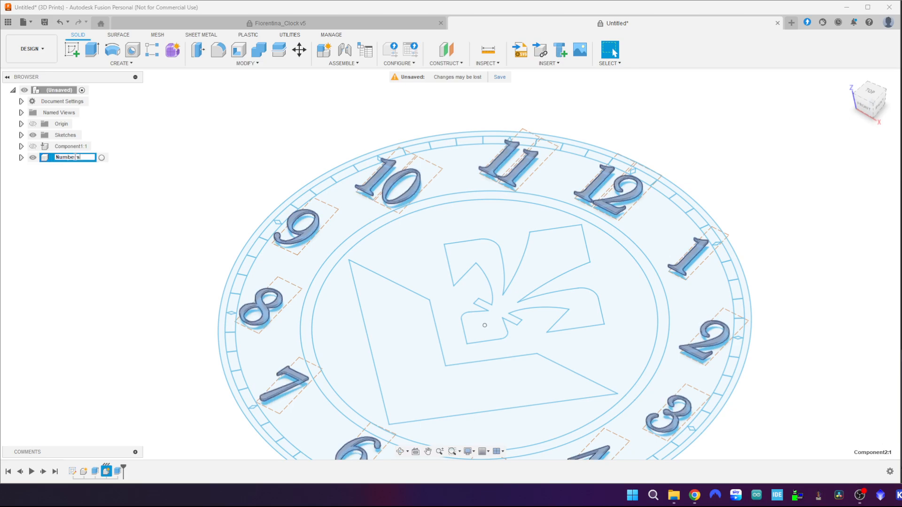
{"action": "key", "text": "Return"}
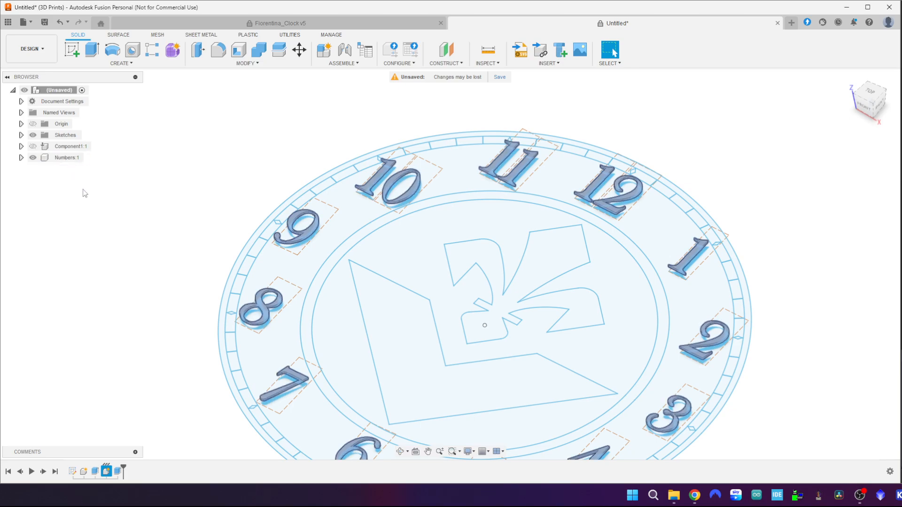
{"action": "left_click", "coordinate": [32, 157]}
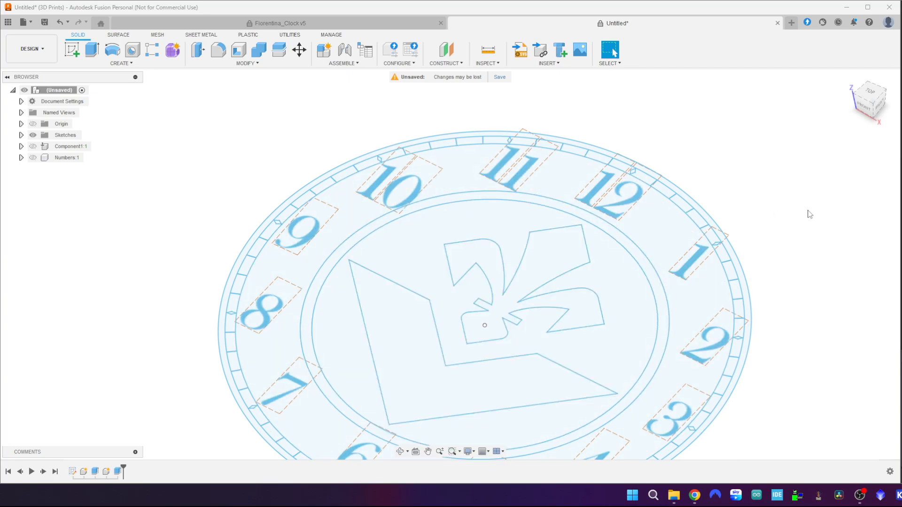
- Examine from the top the minute tick lines and diamond markers between the two outer ring circles of the clock sketch
{"action": "left_click", "coordinate": [870, 92]}
{"action": "scroll", "coordinate": [754, 137], "scroll_direction": "up", "scroll_amount": 10}
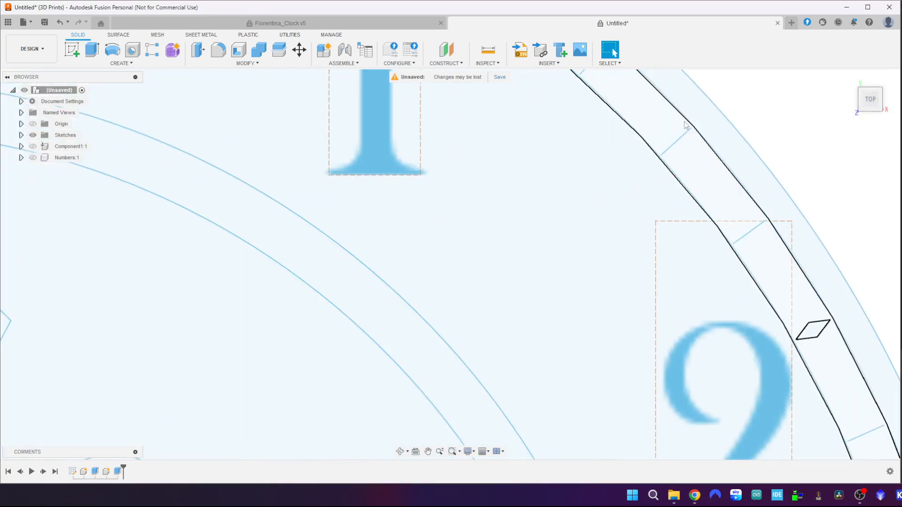
{"action": "scroll", "coordinate": [679, 149], "scroll_direction": "down", "scroll_amount": 8}
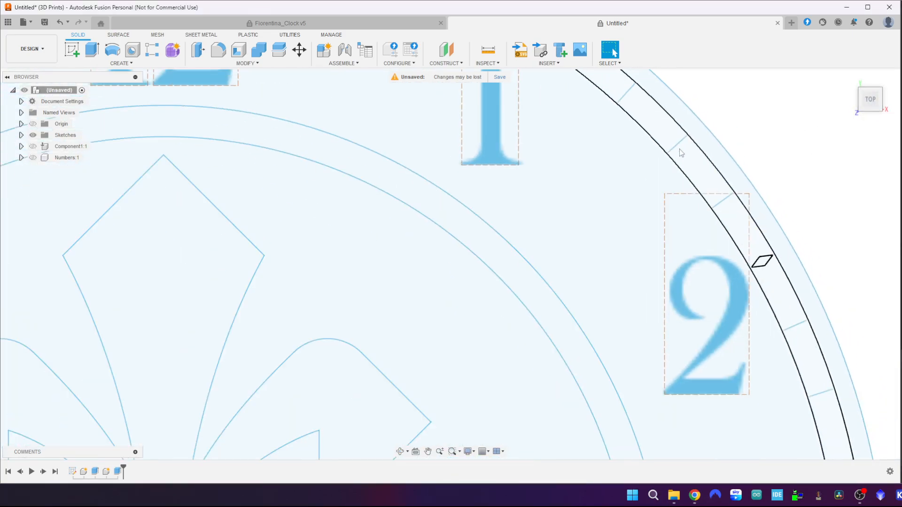
{"action": "scroll", "coordinate": [681, 152], "scroll_direction": "down", "scroll_amount": 3}
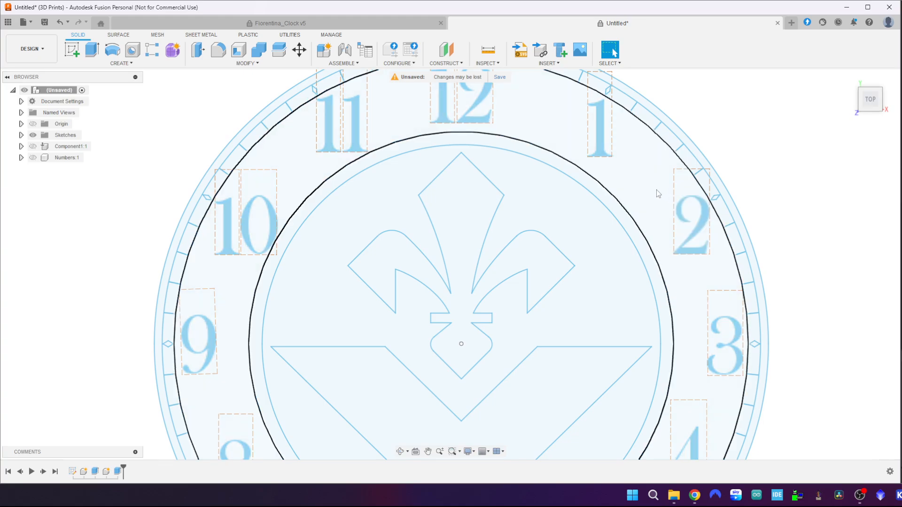
{"action": "scroll", "coordinate": [657, 194], "scroll_direction": "down", "scroll_amount": 2}
{"action": "scroll", "coordinate": [655, 194], "scroll_direction": "down", "scroll_amount": 3}
{"action": "scroll", "coordinate": [505, 137], "scroll_direction": "up", "scroll_amount": 8}
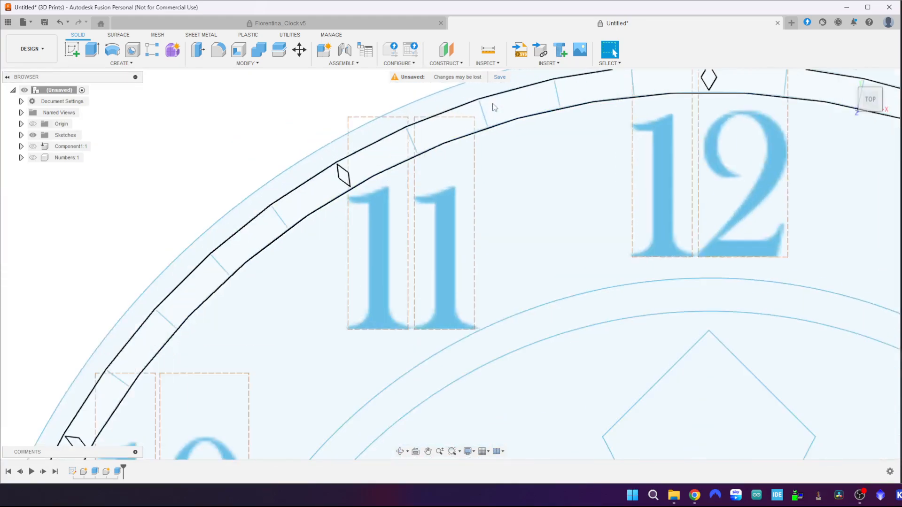
{"action": "scroll", "coordinate": [498, 132], "scroll_direction": "down", "scroll_amount": 5}
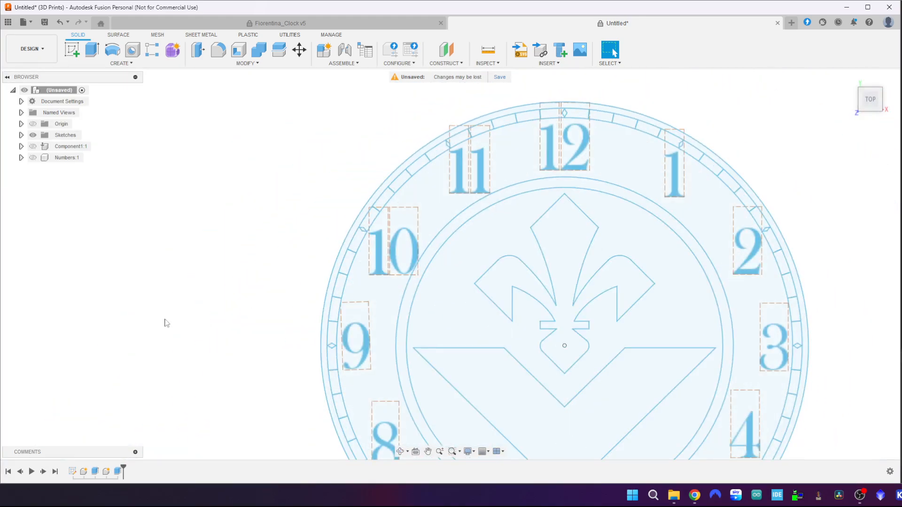
{"action": "scroll", "coordinate": [622, 97], "scroll_direction": "up", "scroll_amount": 6}
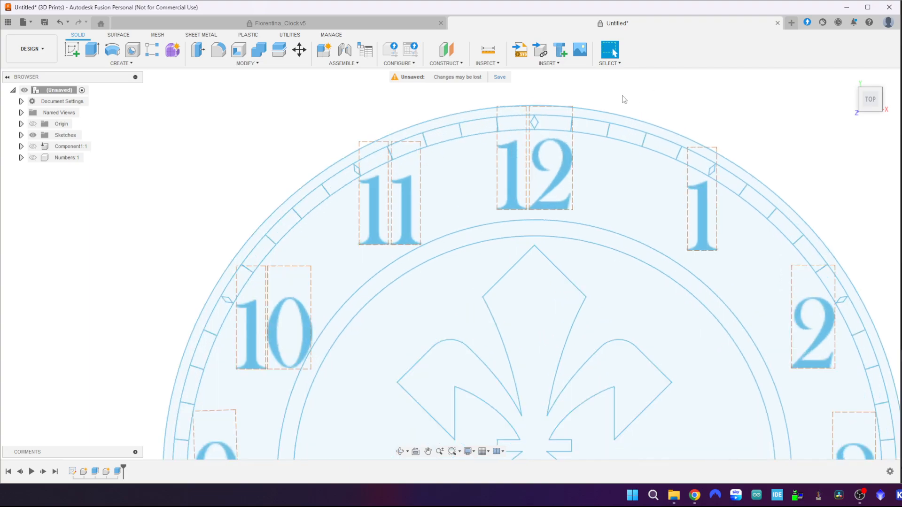
{"action": "scroll", "coordinate": [603, 193], "scroll_direction": "up", "scroll_amount": 3}
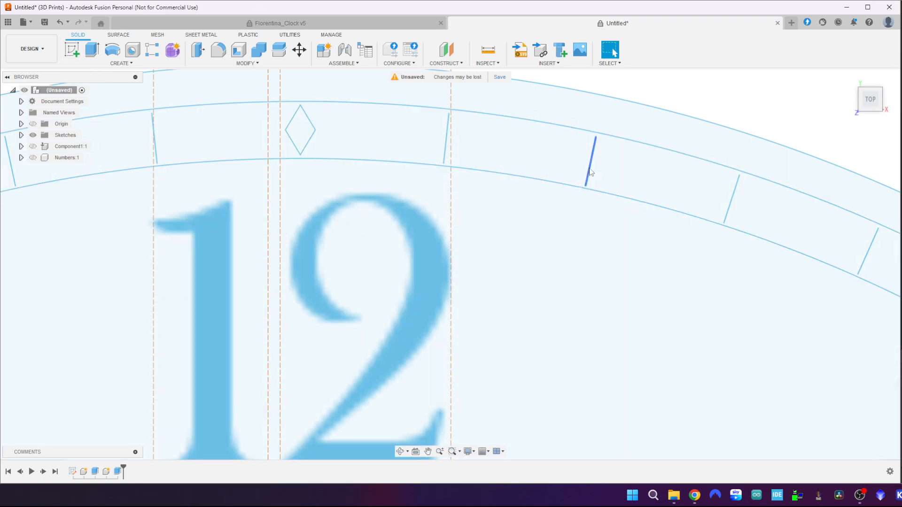
{"action": "scroll", "coordinate": [583, 250], "scroll_direction": "down", "scroll_amount": 3}
{"action": "scroll", "coordinate": [582, 250], "scroll_direction": "down", "scroll_amount": 5}
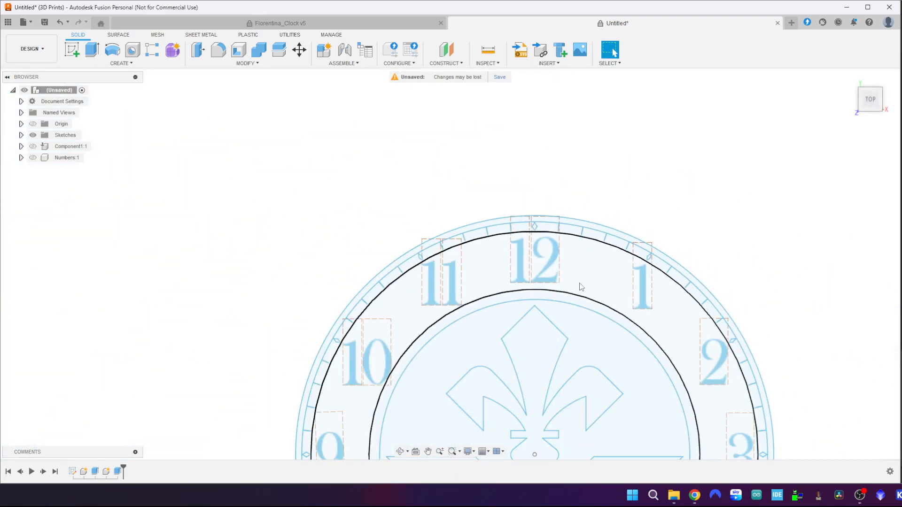
{"action": "scroll", "coordinate": [581, 287], "scroll_direction": "down", "scroll_amount": 3}
{"action": "middle_click_drag", "start_coordinate": [581, 286], "coordinate": [567, 176]}
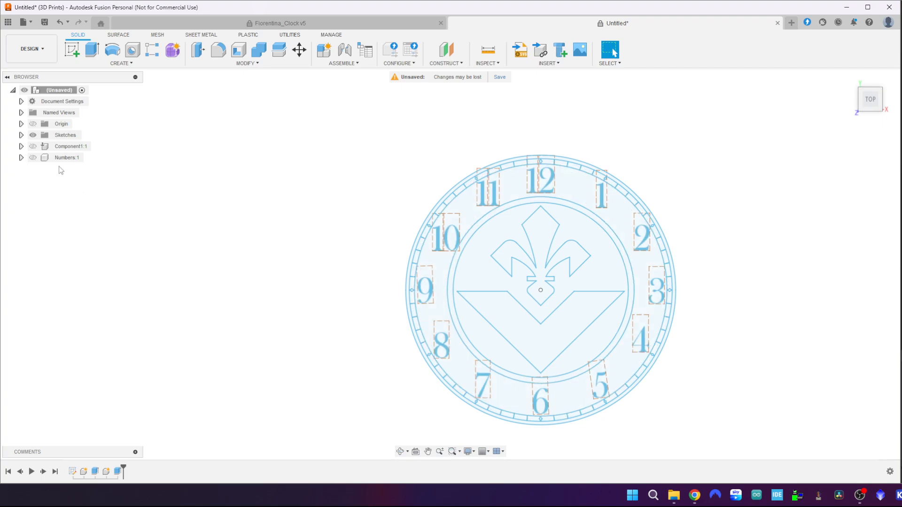
- Open the clock face sketch for editing at the minute ticks around the 12
{"action": "left_click", "coordinate": [21, 134]}
{"action": "left_click", "coordinate": [73, 147]}
{"action": "right_click", "coordinate": [73, 147]}
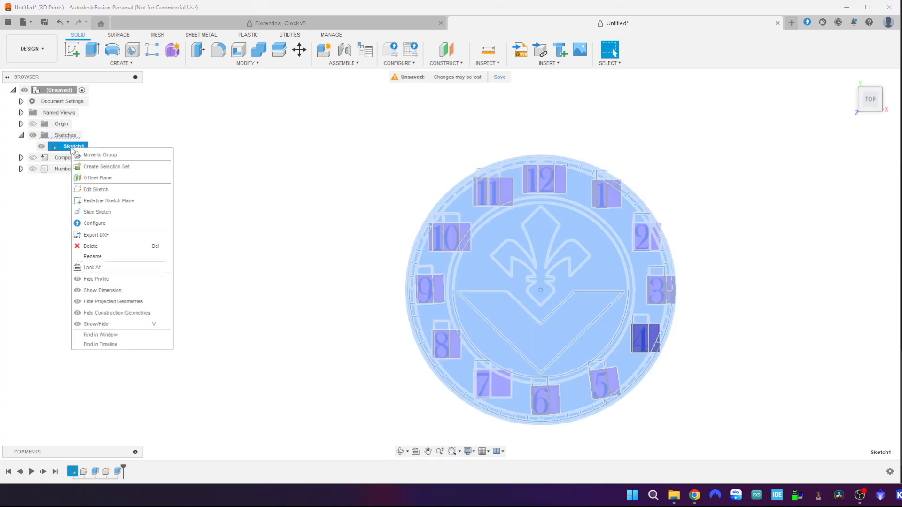
{"action": "left_click", "coordinate": [101, 189]}
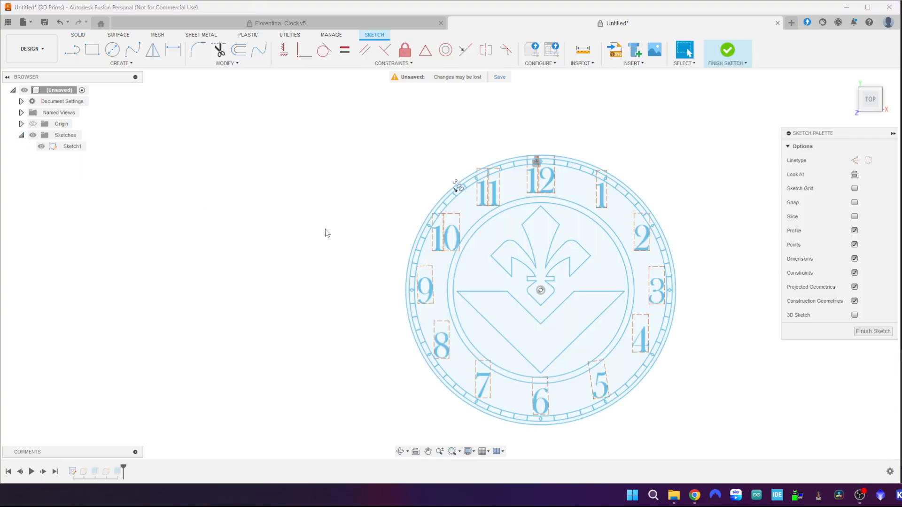
{"action": "scroll", "coordinate": [531, 147], "scroll_direction": "up", "scroll_amount": 10}
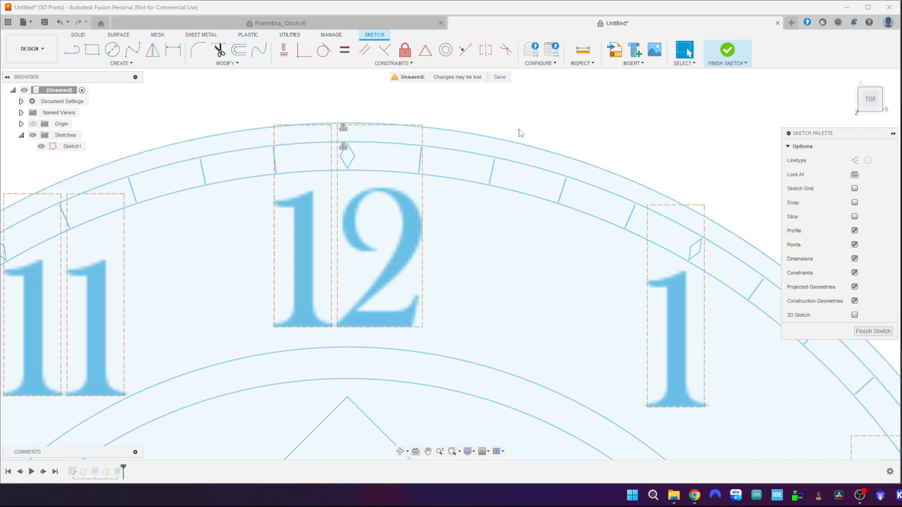
{"action": "middle_click_drag", "start_coordinate": [535, 124], "coordinate": [590, 127]}
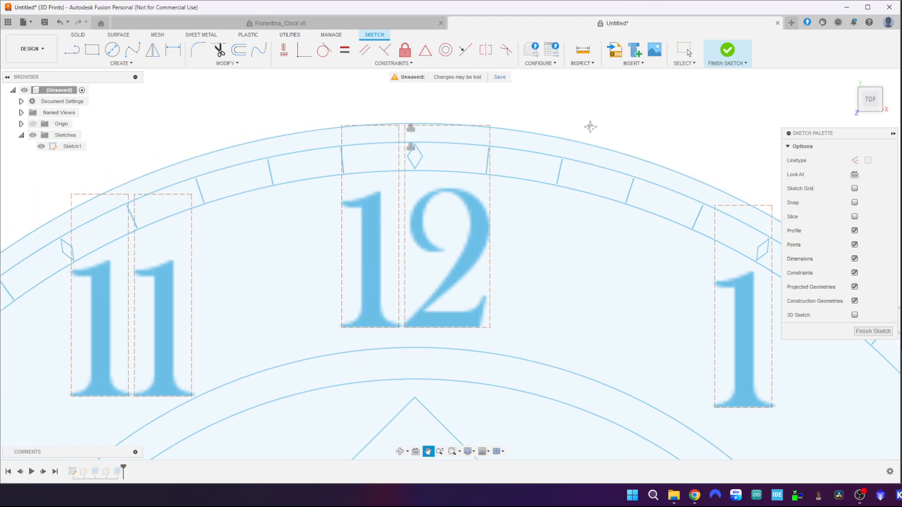
- Offset the first minute tick clockwise of the 12 marker by 1 mm on both sides to form a closed slot outline
{"action": "left_click", "coordinate": [238, 49]}
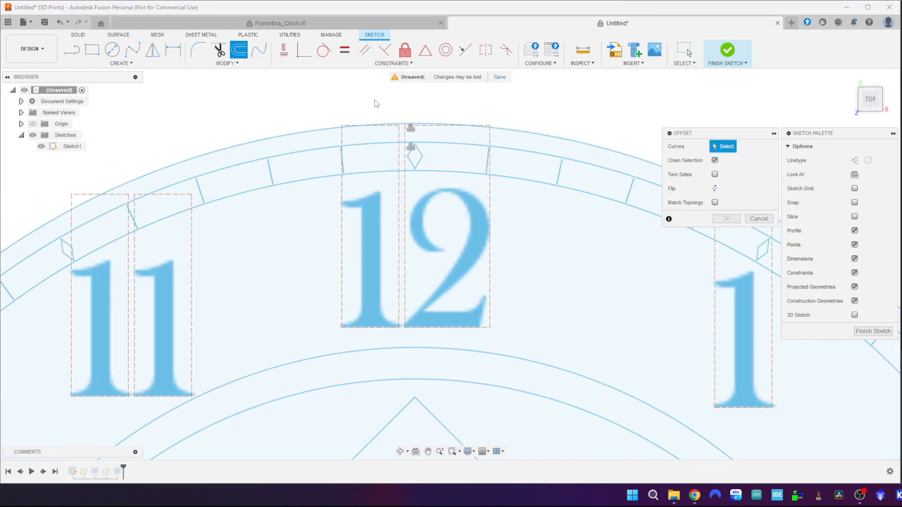
{"action": "left_click", "coordinate": [715, 174]}
{"action": "left_click", "coordinate": [487, 161]}
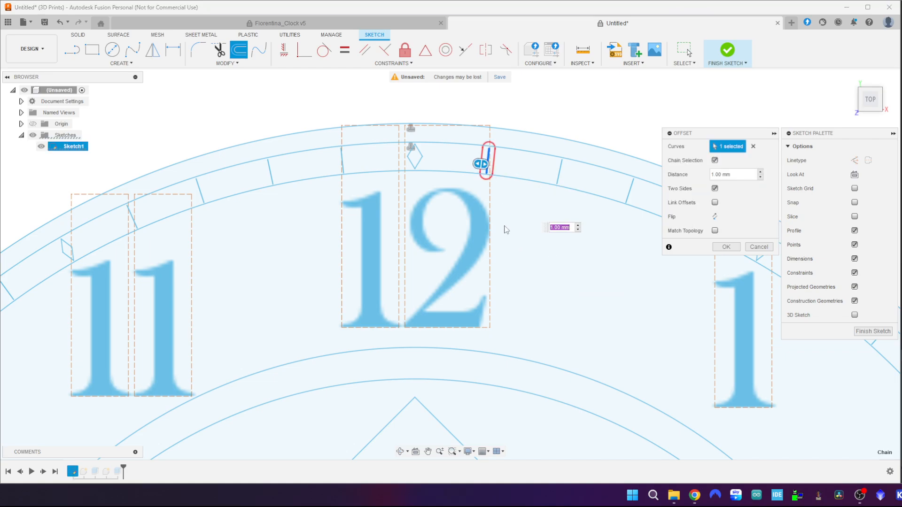
{"action": "scroll", "coordinate": [488, 180], "scroll_direction": "up", "scroll_amount": 3}
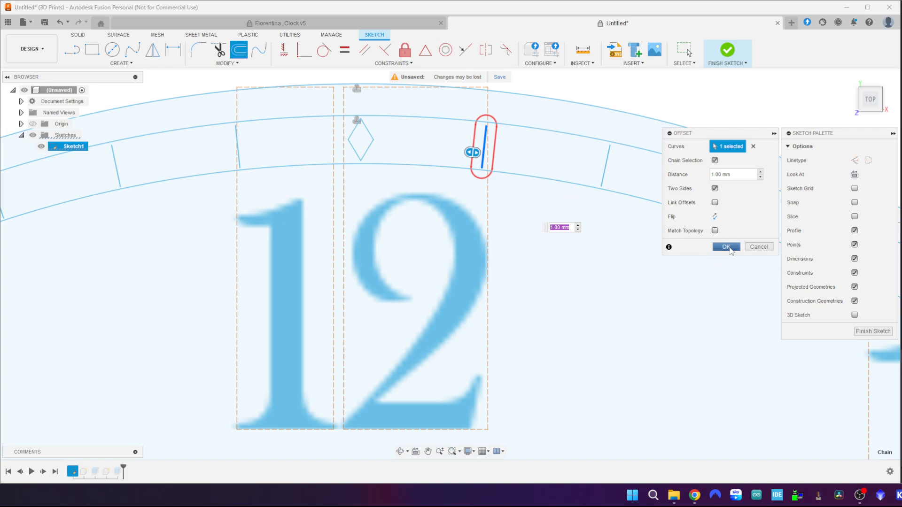
{"action": "left_click", "coordinate": [726, 247]}
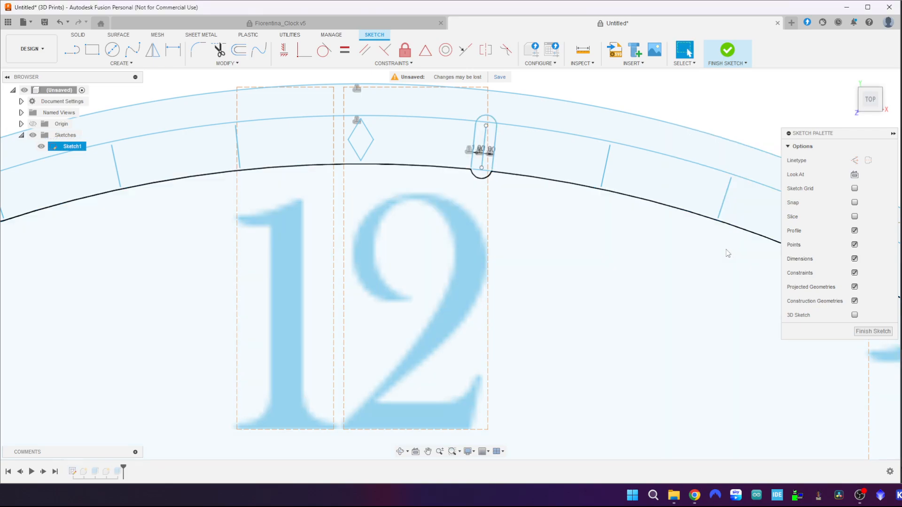
- Offset the second minute tick clockwise of the 12 marker by 1 mm on both sides
{"action": "key", "text": "o"}
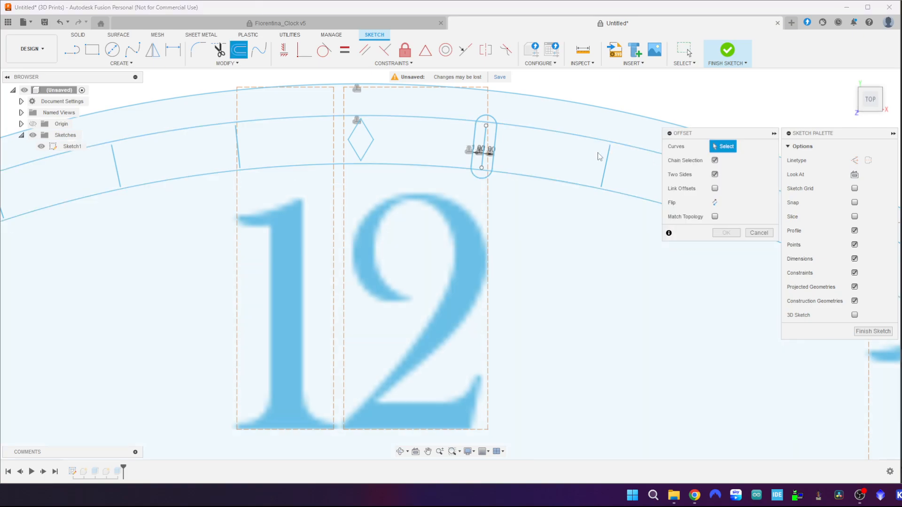
{"action": "left_click", "coordinate": [607, 171]}
{"action": "left_click", "coordinate": [726, 247]}
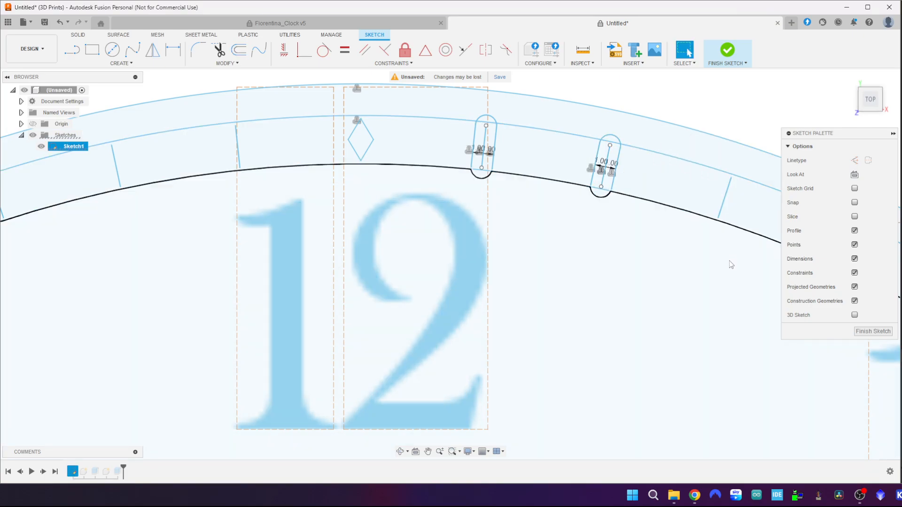
{"action": "middle_click_drag", "start_coordinate": [718, 253], "coordinate": [422, 223]}
{"action": "key", "text": "o"}
{"action": "left_click", "coordinate": [433, 163]}
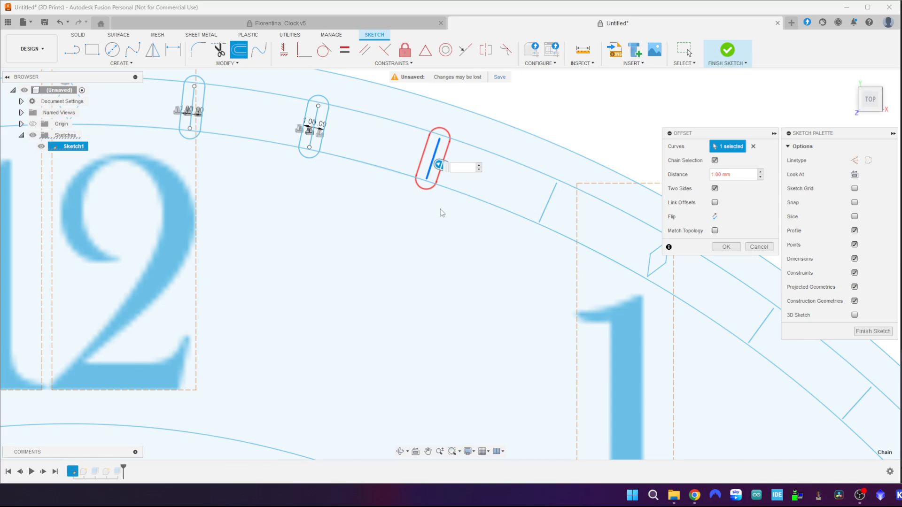
{"action": "key", "text": "Escape"}
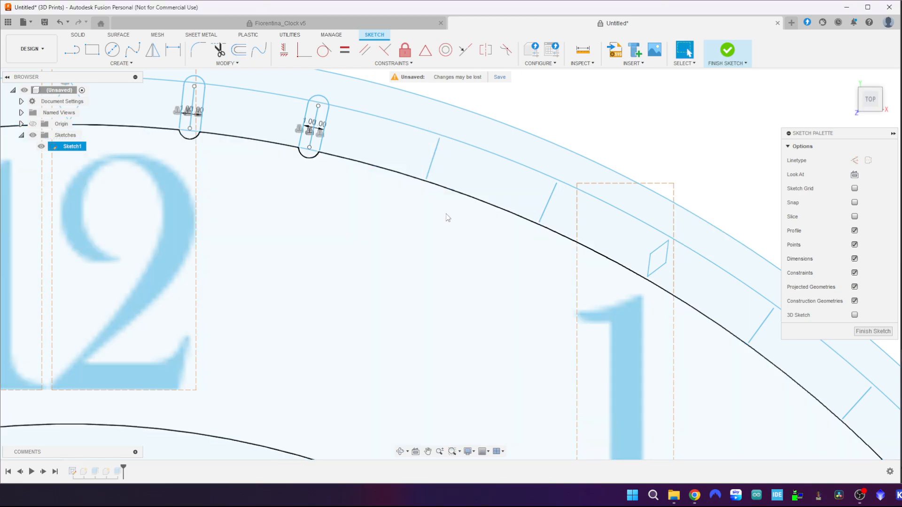
- Offset the last two minute ticks before the 1 o'clock diamond by 1 mm on both sides
{"action": "key", "text": "o"}
{"action": "left_click", "coordinate": [432, 166]}
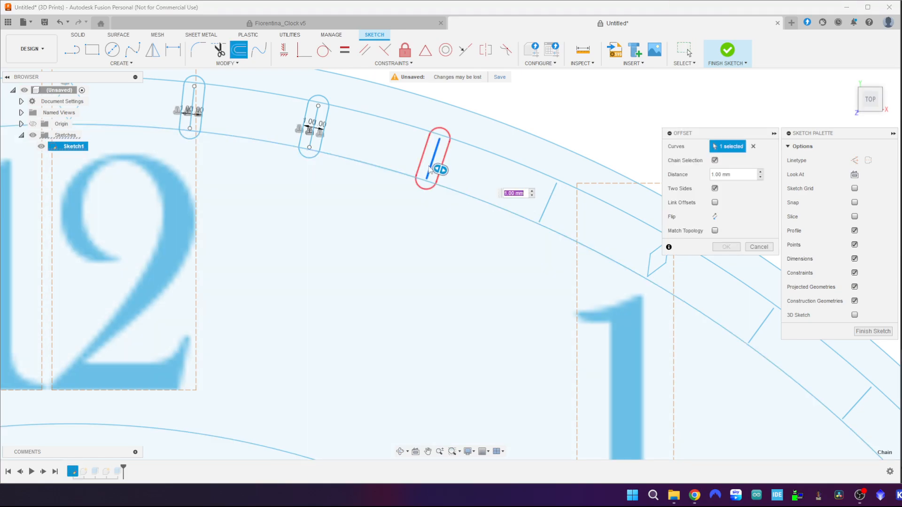
{"action": "key", "text": "Return"}
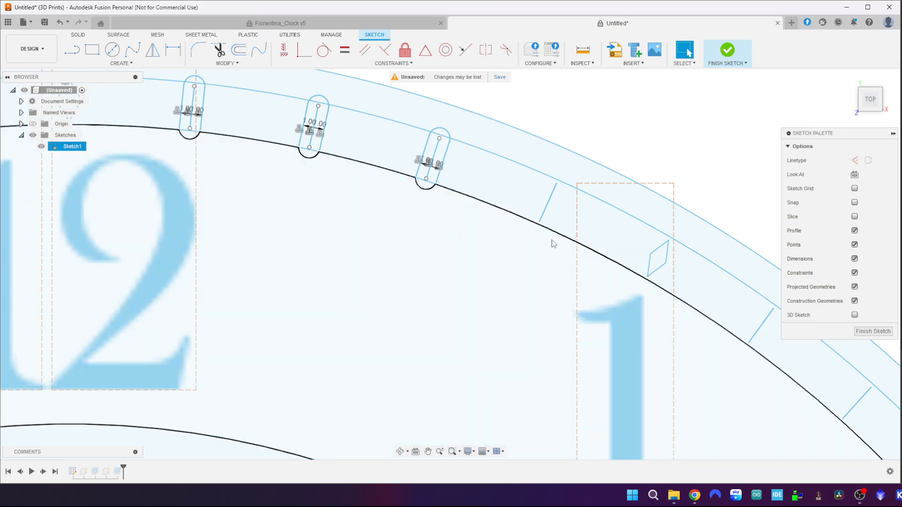
{"action": "key", "text": "o"}
{"action": "left_click", "coordinate": [543, 211]}
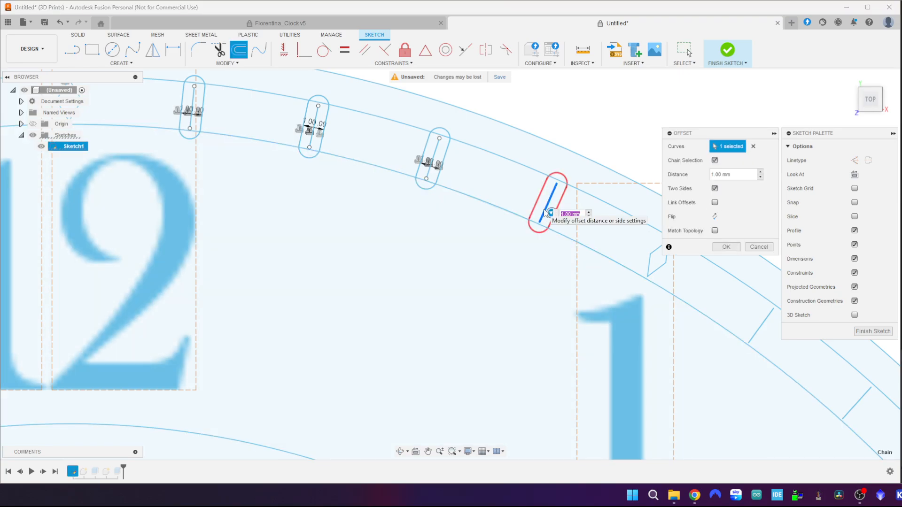
{"action": "key", "text": "Return"}
- Offset the first two minute ticks after the 1 o'clock diamond by 1 mm on both sides
{"action": "key", "text": "o"}
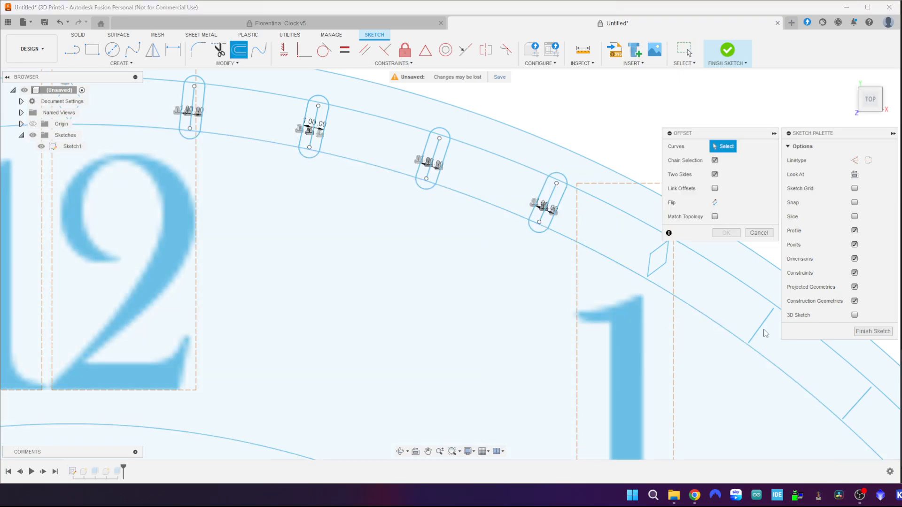
{"action": "left_click", "coordinate": [761, 326]}
{"action": "key", "text": "Return"}
{"action": "mouse_move", "coordinate": [754, 411]}
{"action": "middle_mouse_down"}
{"action": "mouse_move", "coordinate": [532, 305]}
{"action": "mouse_move", "coordinate": [376, 218]}
{"action": "middle_mouse_up"}
{"action": "key", "text": "o"}
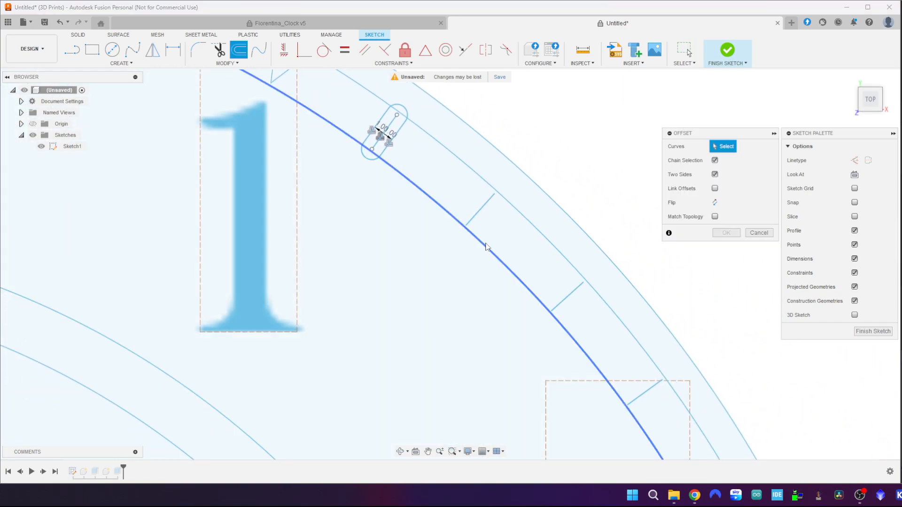
{"action": "left_click", "coordinate": [477, 216]}
{"action": "key", "text": "Return"}
- Offset the last two minute ticks before the 2 o'clock diamond by 1 mm on both sides
{"action": "key", "text": "o"}
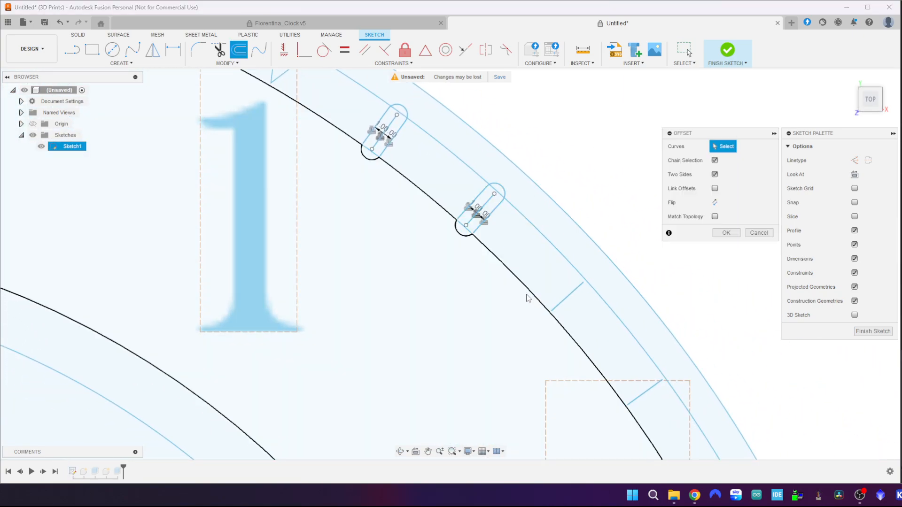
{"action": "left_click", "coordinate": [567, 299]}
{"action": "key", "text": "Return"}
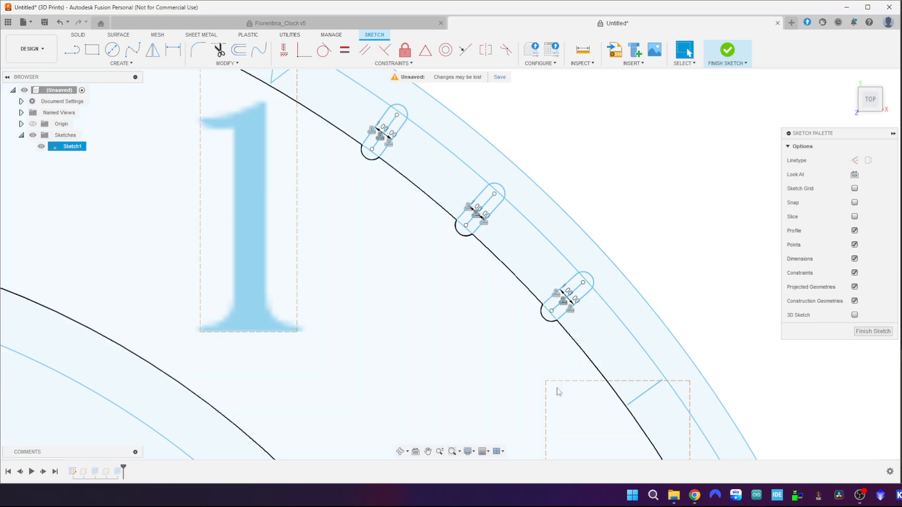
{"action": "key", "text": "o"}
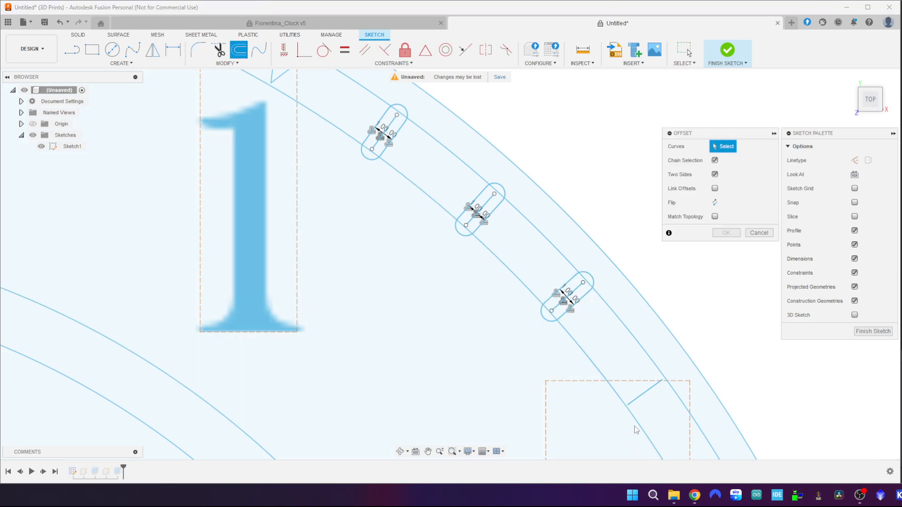
{"action": "left_click", "coordinate": [644, 397]}
{"action": "key", "text": "Return"}
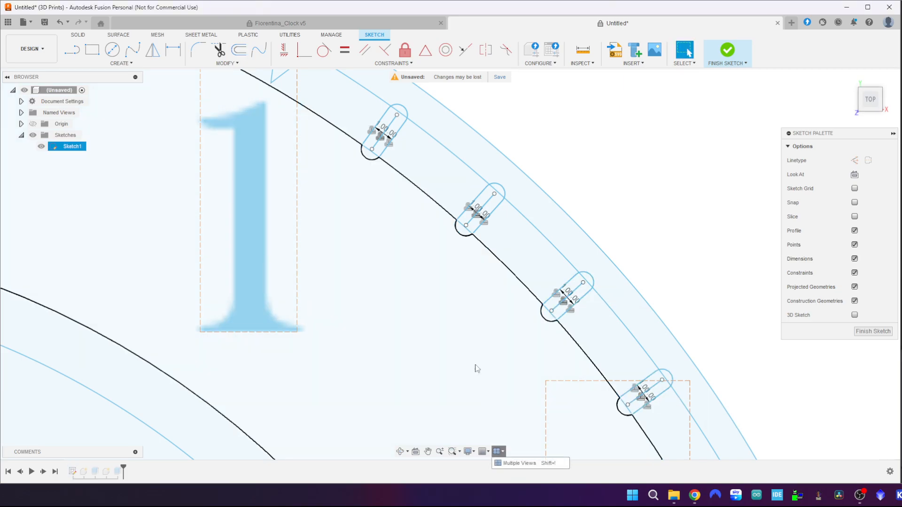
- Offset the first two minute ticks after the 2 o'clock diamond by 1 mm on both sides
{"action": "scroll", "coordinate": [411, 320], "scroll_direction": "down", "scroll_amount": 4}
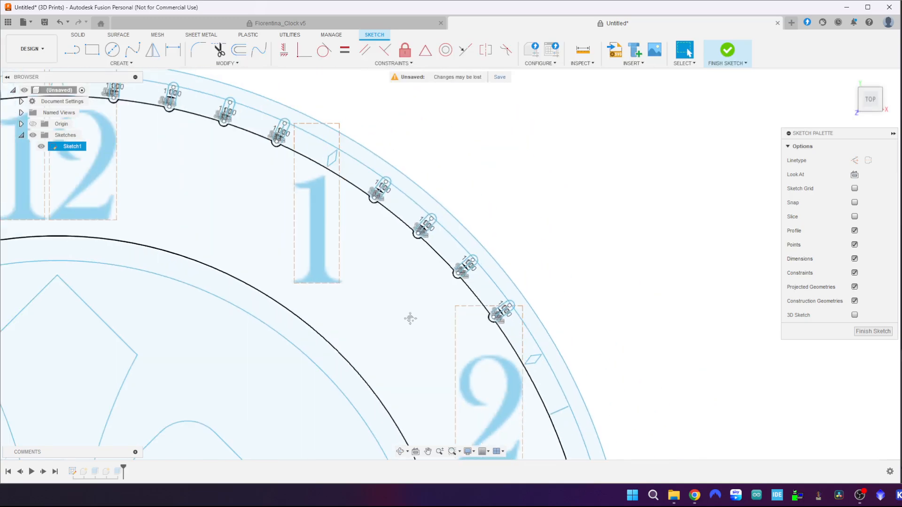
{"action": "middle_click_drag", "start_coordinate": [411, 318], "coordinate": [314, 127]}
{"action": "scroll", "coordinate": [373, 255], "scroll_direction": "down", "scroll_amount": 2}
{"action": "middle_click_drag", "start_coordinate": [374, 256], "coordinate": [377, 177]}
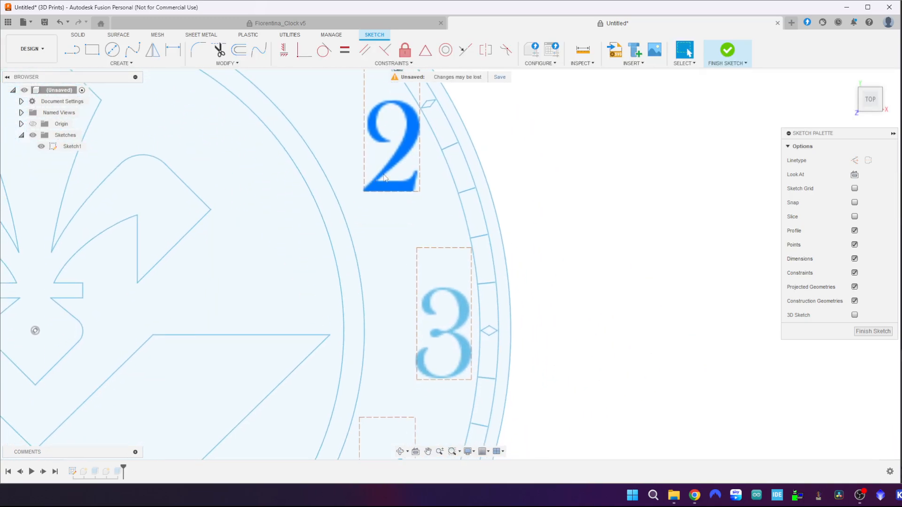
{"action": "key", "text": "o"}
{"action": "left_click", "coordinate": [448, 146]}
{"action": "key", "text": "Return"}
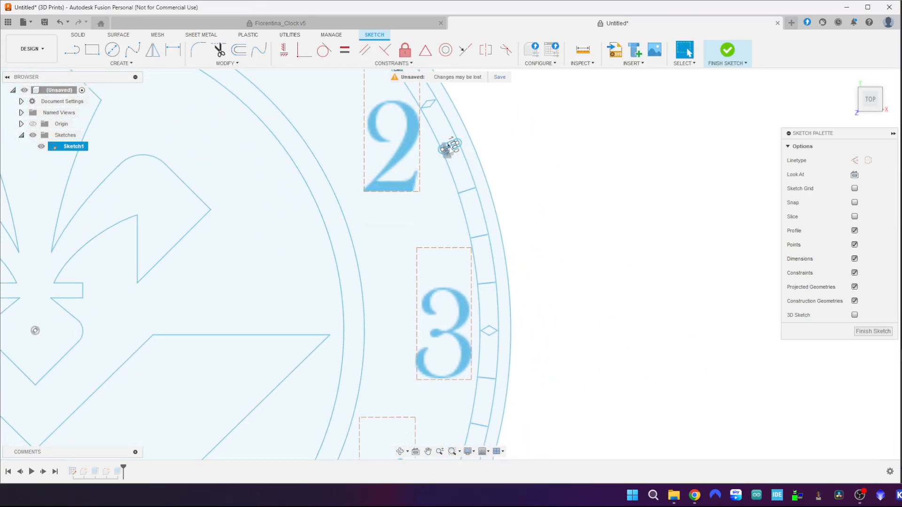
{"action": "key", "text": "o"}
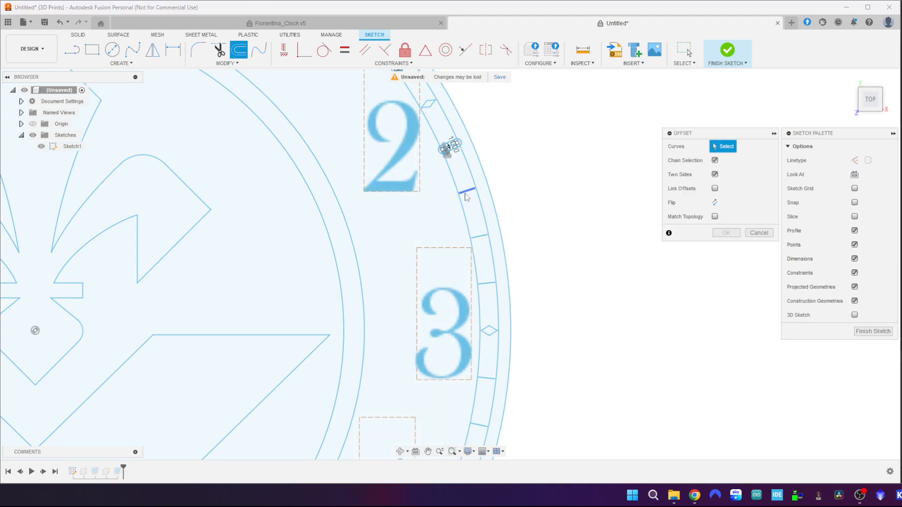
{"action": "left_click", "coordinate": [467, 190]}
{"action": "key", "text": "Return"}
- Offset the last two minute ticks before the 3 o'clock diamond by 1 mm on both sides
{"action": "key", "text": "o"}
{"action": "left_click", "coordinate": [477, 236]}
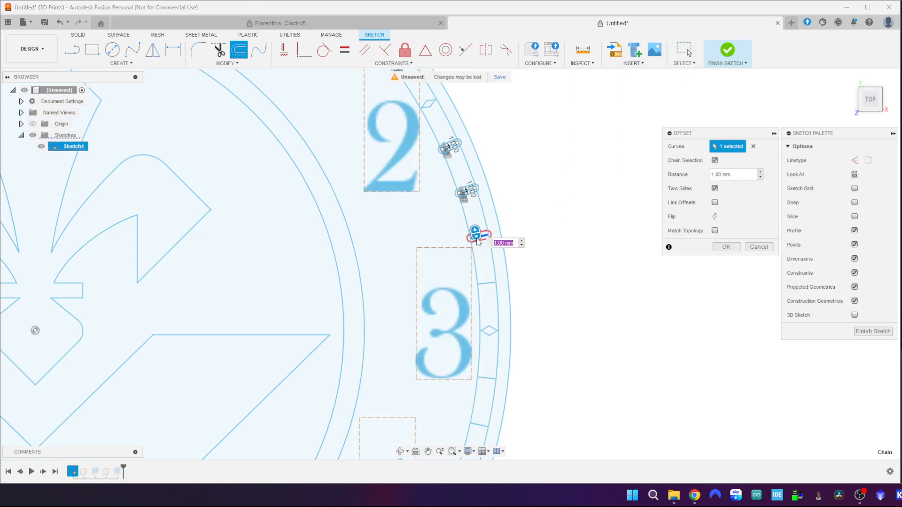
{"action": "key", "text": "Return"}
{"action": "key", "text": "o"}
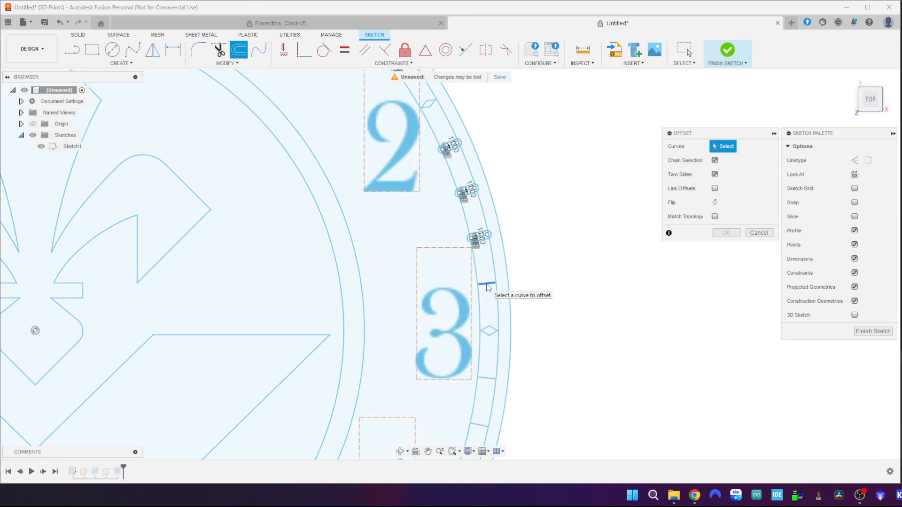
{"action": "left_click", "coordinate": [487, 285]}
{"action": "key", "text": "Return"}
- Offset the first two minute ticks after the 3 o'clock diamond by 1 mm on both sides
{"action": "key", "text": "o"}
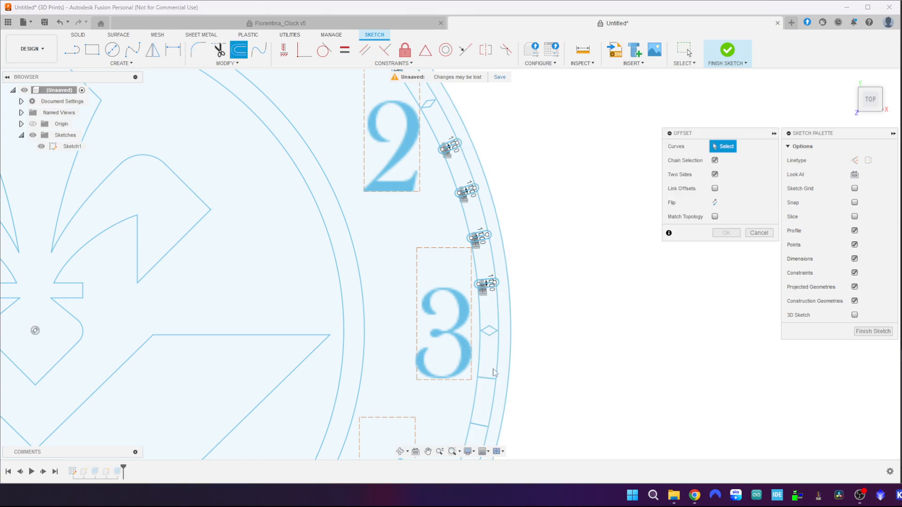
{"action": "left_click", "coordinate": [492, 373]}
{"action": "key", "text": "Return"}
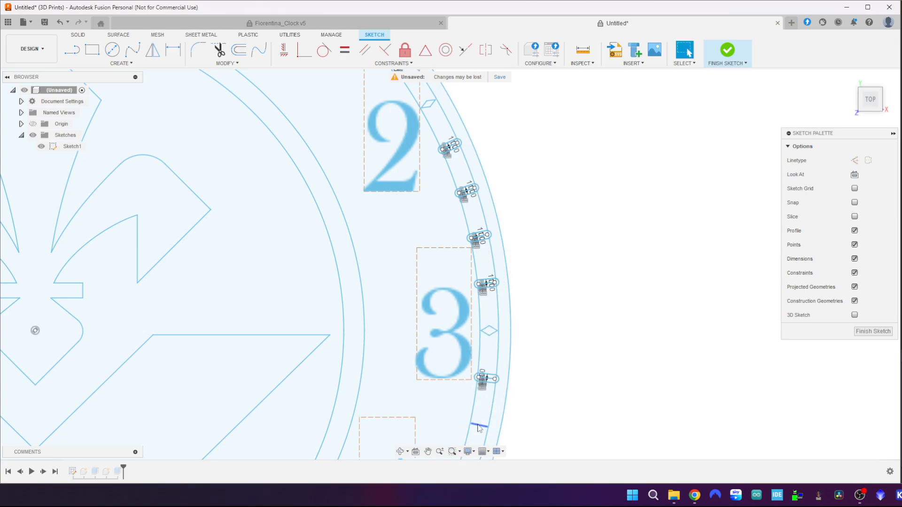
{"action": "key", "text": "o"}
{"action": "left_click", "coordinate": [479, 426]}
{"action": "key", "text": "Return"}
- Offset the last two minute ticks before the 4 o'clock diamond by 1 mm on both sides
{"action": "mouse_move", "coordinate": [534, 358]}
{"action": "middle_mouse_down"}
{"action": "mouse_move", "coordinate": [584, 259]}
{"action": "mouse_move", "coordinate": [648, 81]}
{"action": "middle_mouse_up"}
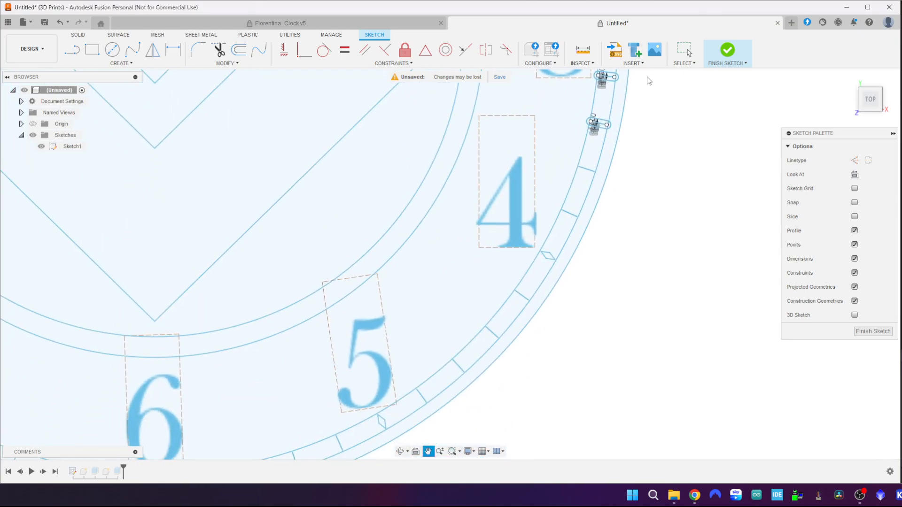
{"action": "key", "text": "o"}
{"action": "left_click", "coordinate": [586, 170]}
{"action": "key", "text": "Return"}
{"action": "key", "text": "o"}
{"action": "left_click", "coordinate": [571, 211]}
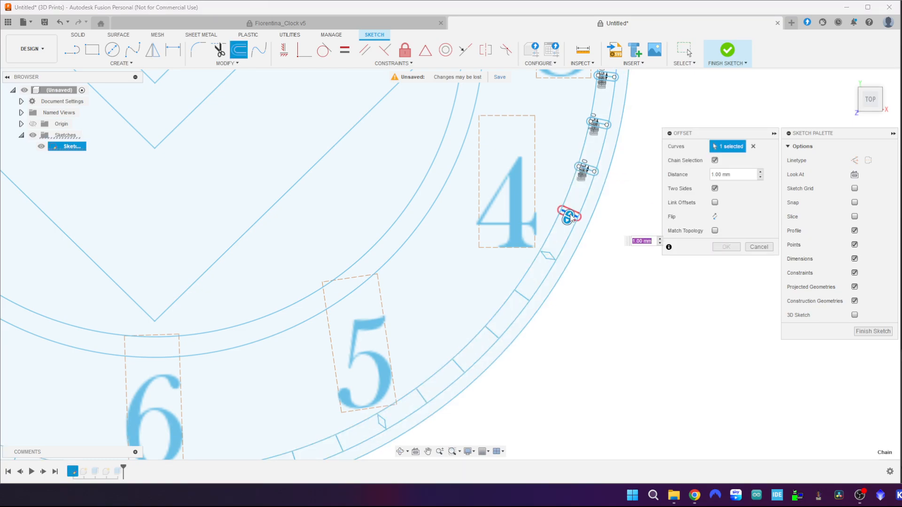
{"action": "key", "text": "Return"}
- Offset the first two minute ticks after the 4 o'clock diamond by 1 mm on both sides
{"action": "key", "text": "o"}
{"action": "left_click", "coordinate": [522, 295]}
{"action": "key", "text": "Return"}
{"action": "key", "text": "o"}
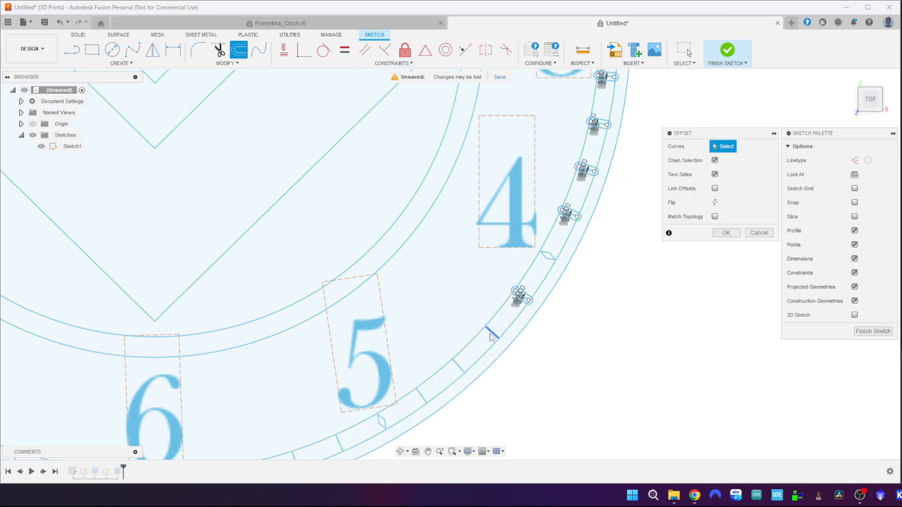
{"action": "left_click", "coordinate": [491, 332]}
{"action": "key", "text": "Return"}
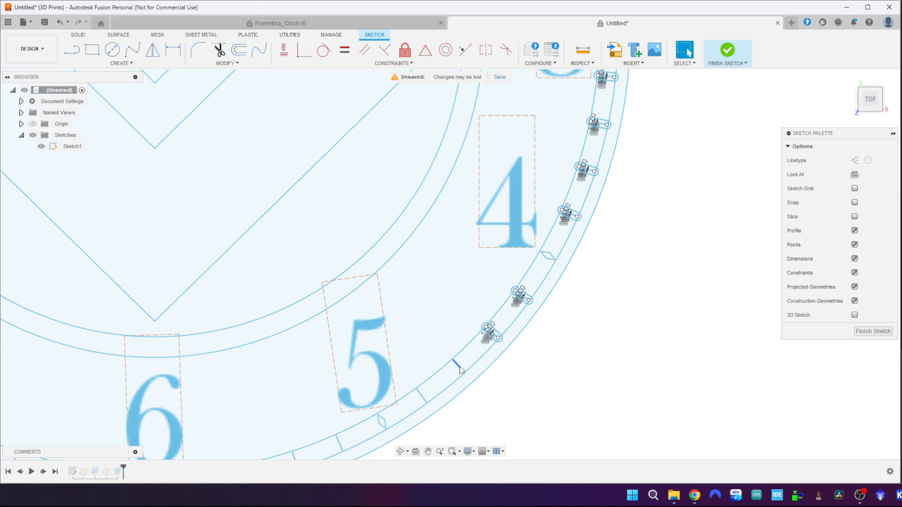
- Try to offset the third minute tick after the 4 o'clock diamond and undo that attempt
{"action": "left_click", "coordinate": [458, 368]}
{"action": "key", "text": "o"}
{"action": "key", "text": "Return"}
{"action": "left_click", "coordinate": [60, 22]}
- Offset the last two minute ticks before the 5 o'clock diamond by 1 mm on both sides
{"action": "key", "text": "o"}
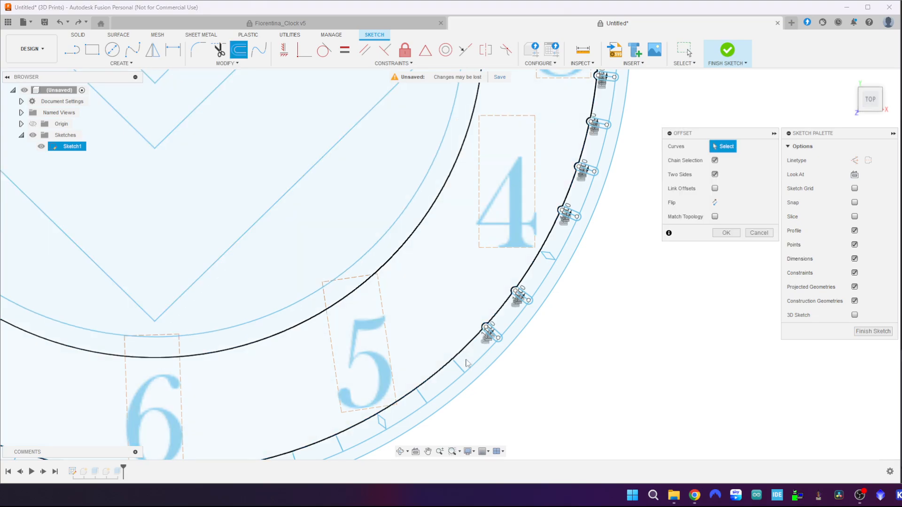
{"action": "key", "text": "Return"}
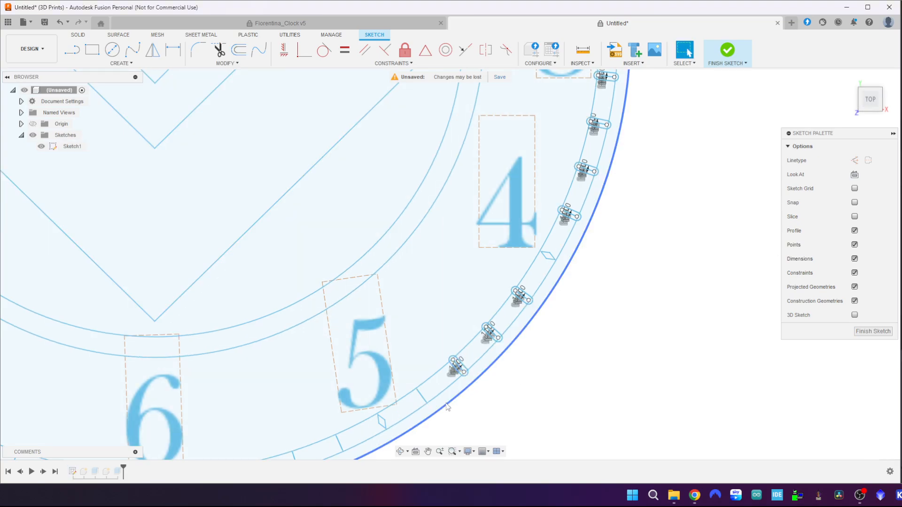
{"action": "key", "text": "o"}
- Offset the first two minute ticks after the 5 o'clock diamond by 1 mm on both sides
{"action": "mouse_move", "coordinate": [421, 394]}
{"action": "middle_mouse_down"}
{"action": "mouse_move", "coordinate": [438, 384]}
{"action": "mouse_move", "coordinate": [477, 273]}
{"action": "middle_mouse_up"}
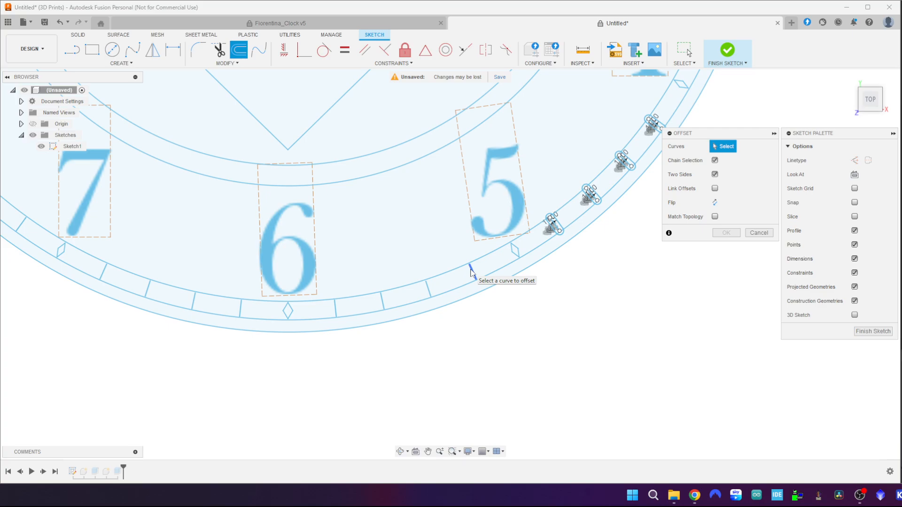
{"action": "left_click", "coordinate": [468, 275]}
{"action": "key", "text": "Return"}
{"action": "key", "text": "o"}
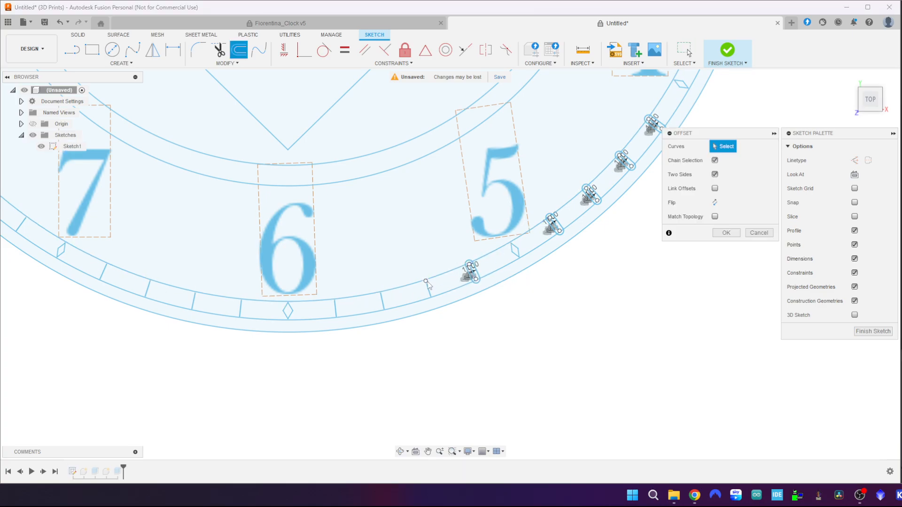
{"action": "left_click", "coordinate": [427, 291]}
{"action": "key", "text": "Return"}
- Offset the last two minute ticks before the 6 o'clock diamond by 1 mm on both sides
{"action": "key", "text": "o"}
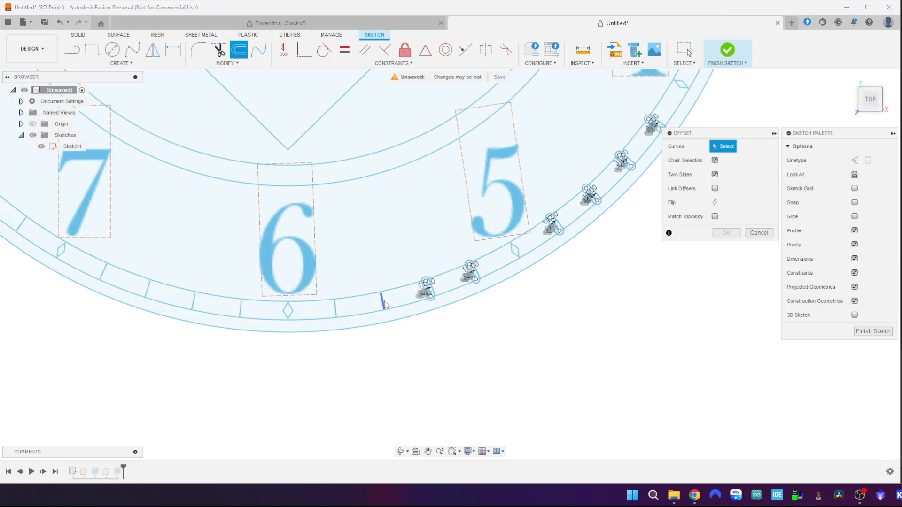
{"action": "left_click", "coordinate": [382, 297]}
{"action": "key", "text": "Return"}
{"action": "key", "text": "o"}
{"action": "left_click", "coordinate": [335, 310]}
{"action": "key", "text": "Return"}
- Offset the first two minute ticks after the 6 o'clock diamond by 1 mm on both sides
{"action": "key", "text": "o"}
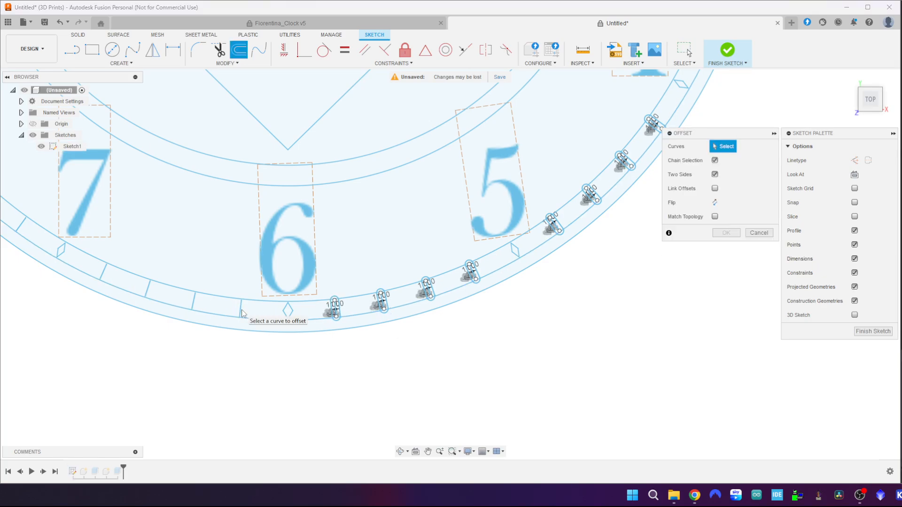
{"action": "left_click", "coordinate": [241, 310]}
{"action": "key", "text": "Return"}
{"action": "key", "text": "o"}
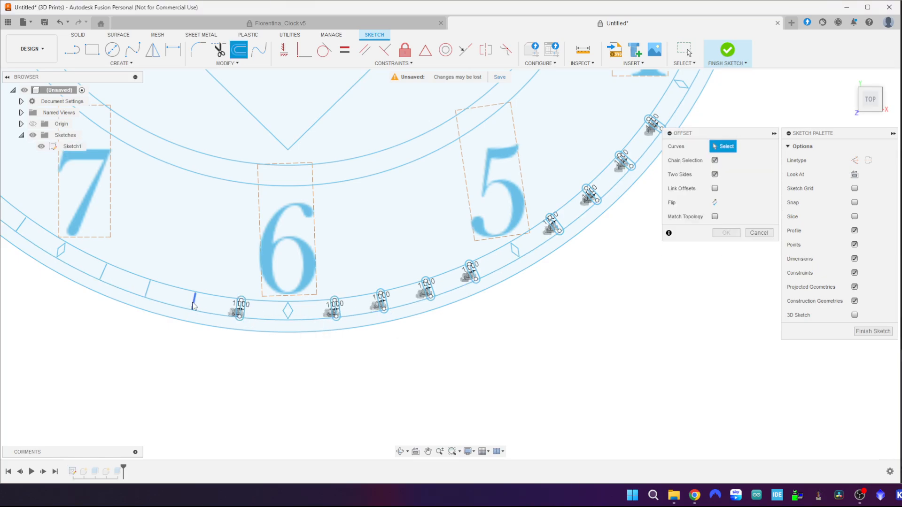
{"action": "left_click", "coordinate": [193, 299]}
{"action": "key", "text": "Return"}
- Offset the last two minute ticks before the 7 o'clock diamond by 1 mm on both sides
{"action": "key", "text": "o"}
{"action": "left_click", "coordinate": [148, 289]}
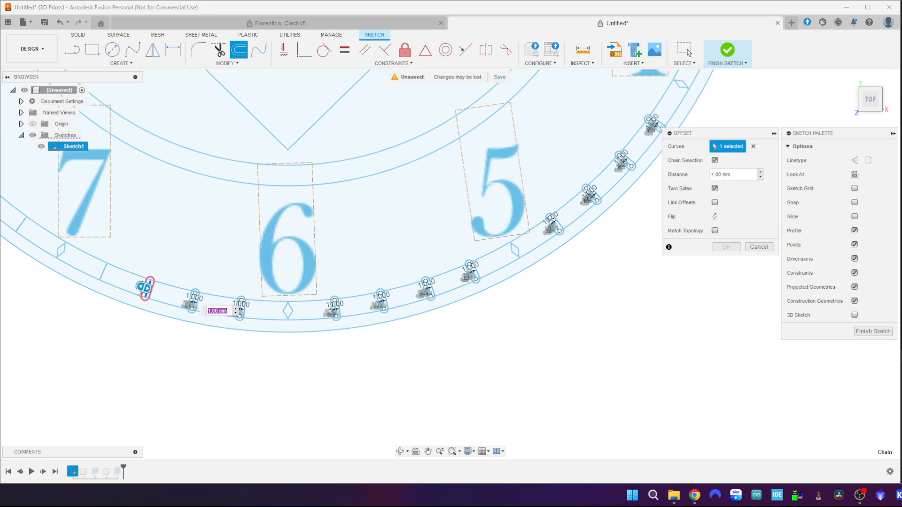
{"action": "key", "text": "Return"}
{"action": "middle_click_drag", "start_coordinate": [106, 270], "coordinate": [547, 326]}
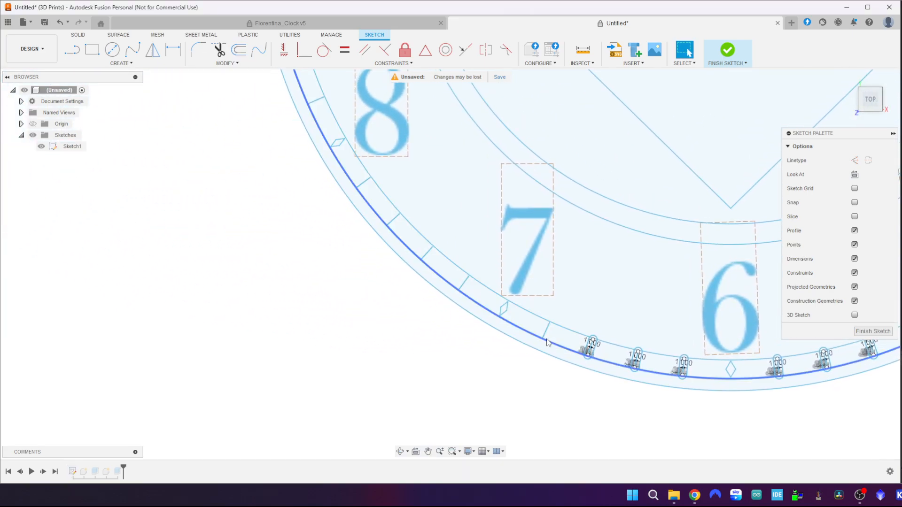
{"action": "key", "text": "o"}
{"action": "left_click", "coordinate": [543, 326]}
{"action": "key", "text": "Return"}
- Offset the first two minute ticks after the 7 o'clock diamond by 1 mm on both sides
{"action": "key", "text": "o"}
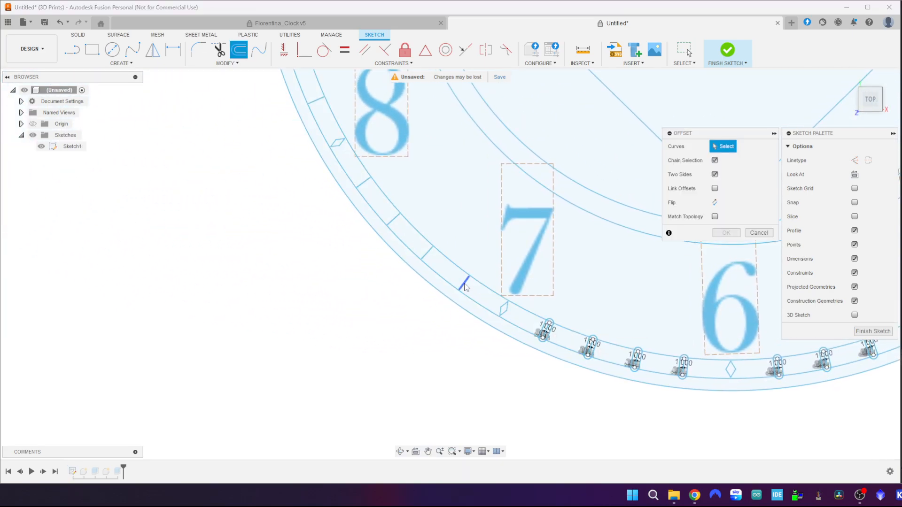
{"action": "left_click", "coordinate": [462, 281]}
{"action": "key", "text": "Return"}
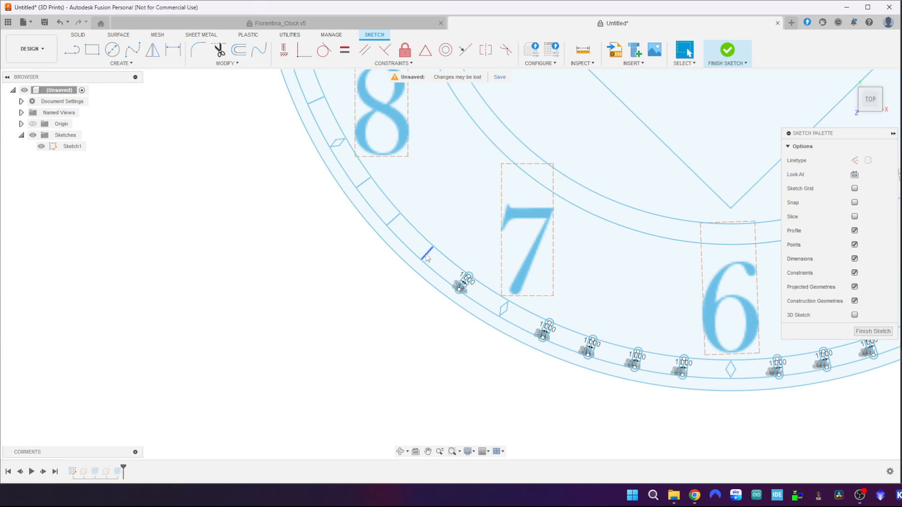
{"action": "key", "text": "o"}
{"action": "left_click", "coordinate": [427, 255]}
{"action": "key", "text": "Return"}
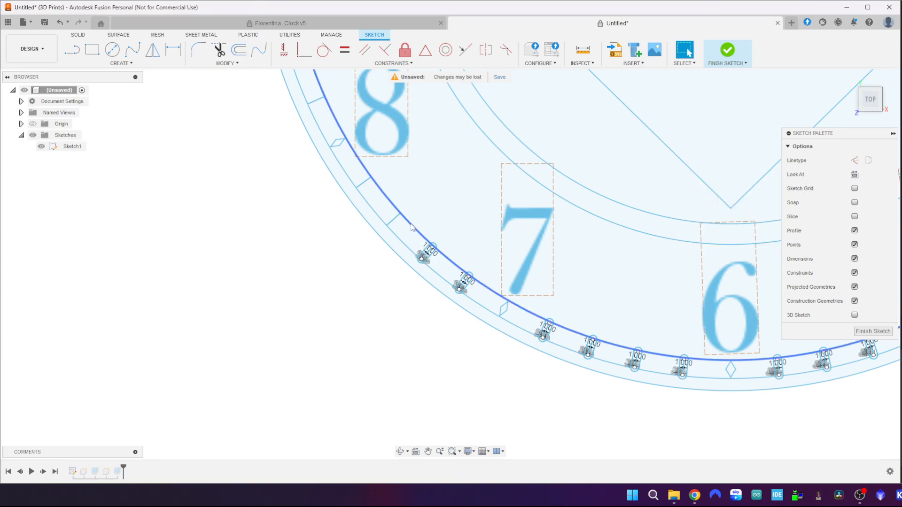
- Offset the last two minute ticks before the 8 o'clock diamond by 1 mm on both sides
{"action": "key", "text": "o"}
{"action": "left_click", "coordinate": [392, 223]}
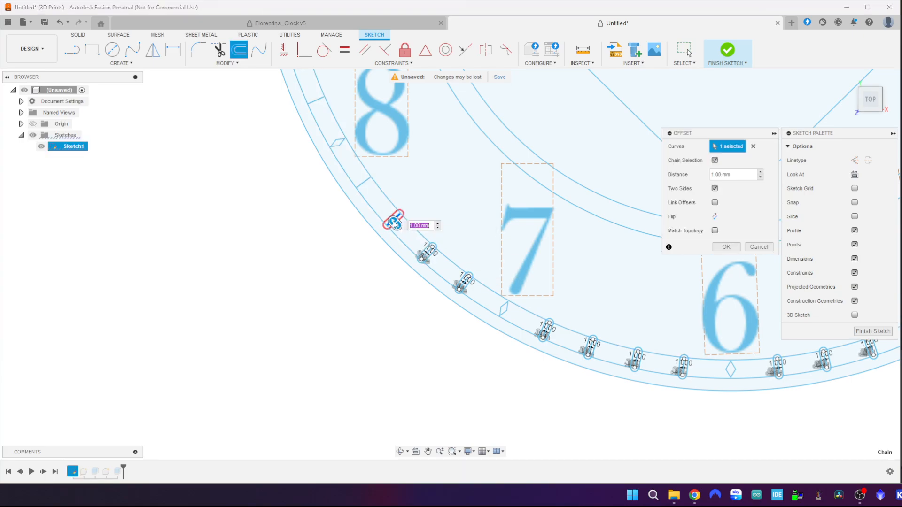
{"action": "key", "text": "Return"}
{"action": "key", "text": "o"}
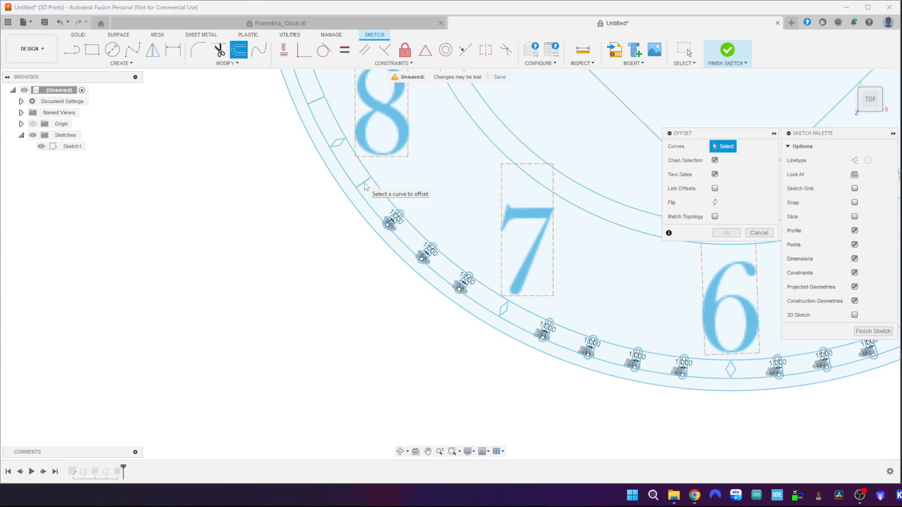
{"action": "left_click", "coordinate": [364, 183]}
{"action": "key", "text": "Return"}
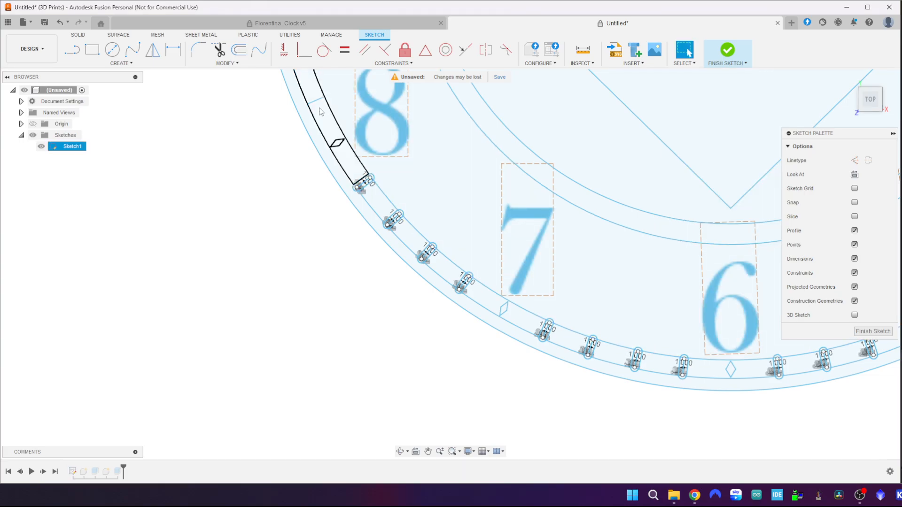
- Offset the first two minute ticks after the 8 o'clock diamond by 1 mm on both sides
{"action": "key", "text": "o"}
{"action": "left_click", "coordinate": [319, 104]}
{"action": "key", "text": "Return"}
{"action": "middle_click_drag", "start_coordinate": [286, 125], "coordinate": [363, 372]}
{"action": "key", "text": "o"}
{"action": "left_click", "coordinate": [371, 320]}
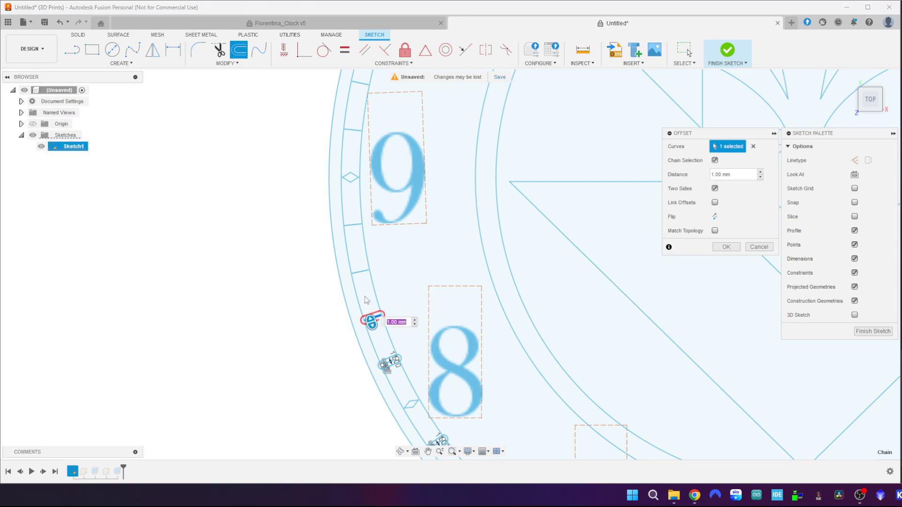
{"action": "key", "text": "Return"}
- Offset the last two minute ticks before the 9 o'clock diamond by 1 mm on both sides
{"action": "key", "text": "o"}
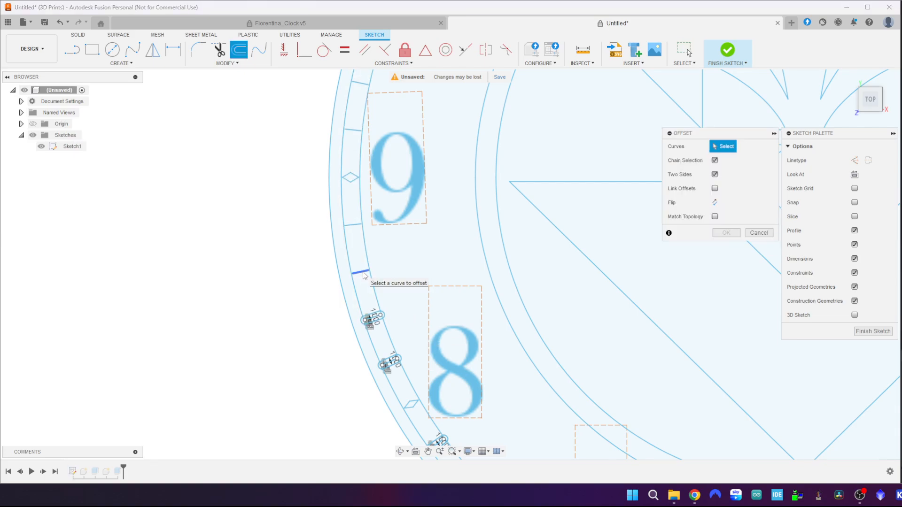
{"action": "left_click", "coordinate": [364, 276]}
{"action": "key", "text": "Return"}
{"action": "key", "text": "o"}
{"action": "left_click", "coordinate": [356, 227]}
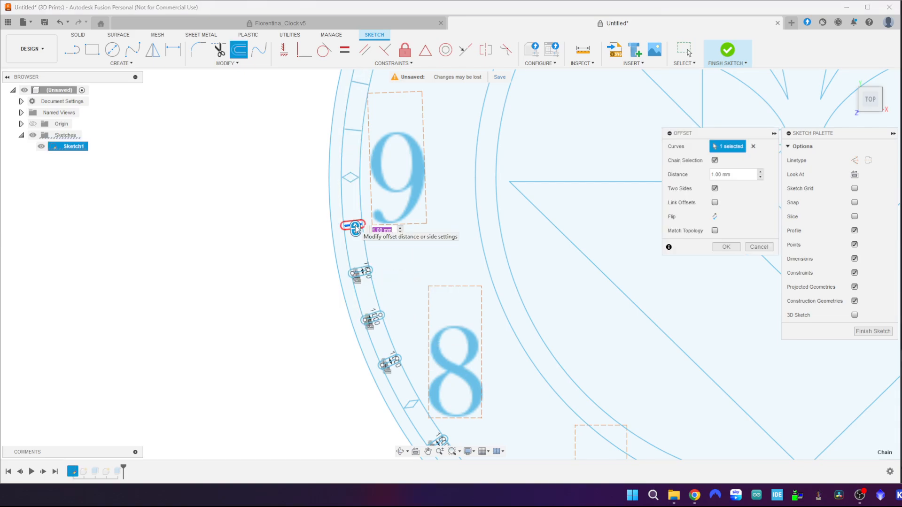
{"action": "key", "text": "Return"}
- Offset the first minute tick after the 9 o'clock diamond by 1 mm on both sides
{"action": "key", "text": "o"}
{"action": "left_click", "coordinate": [354, 131]}
{"action": "key", "text": "Return"}
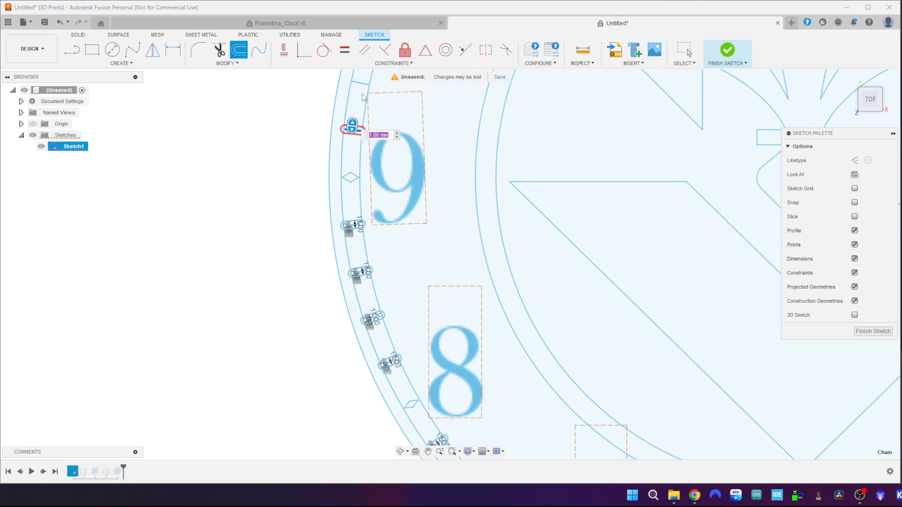
{"action": "key", "text": "o"}
{"action": "left_click", "coordinate": [363, 86]}
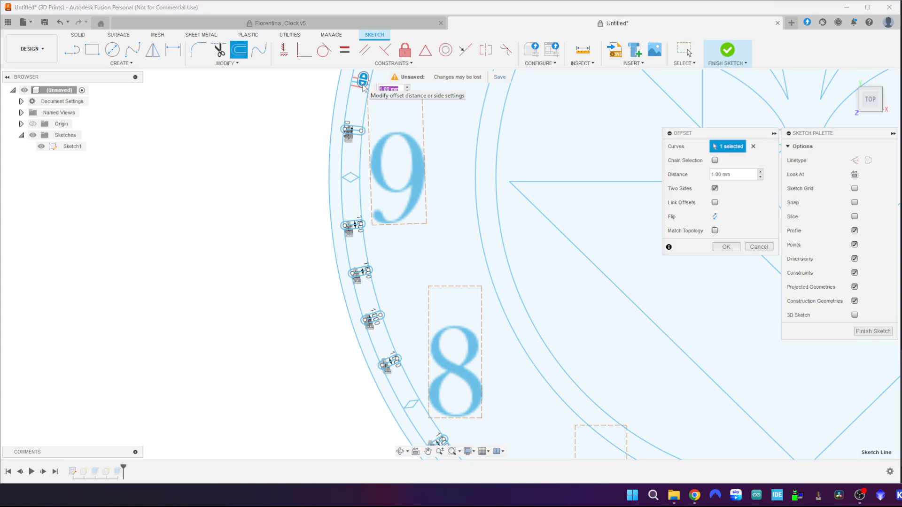
{"action": "key", "text": "Return"}
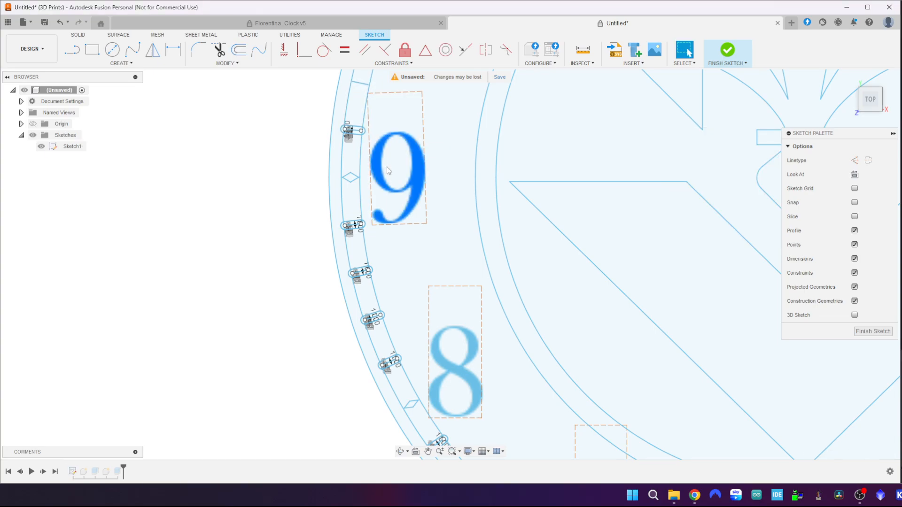
- Offset the second minute tick after the 9 o'clock diamond by 1 mm on both sides with chain selection on
{"action": "key", "text": "o"}
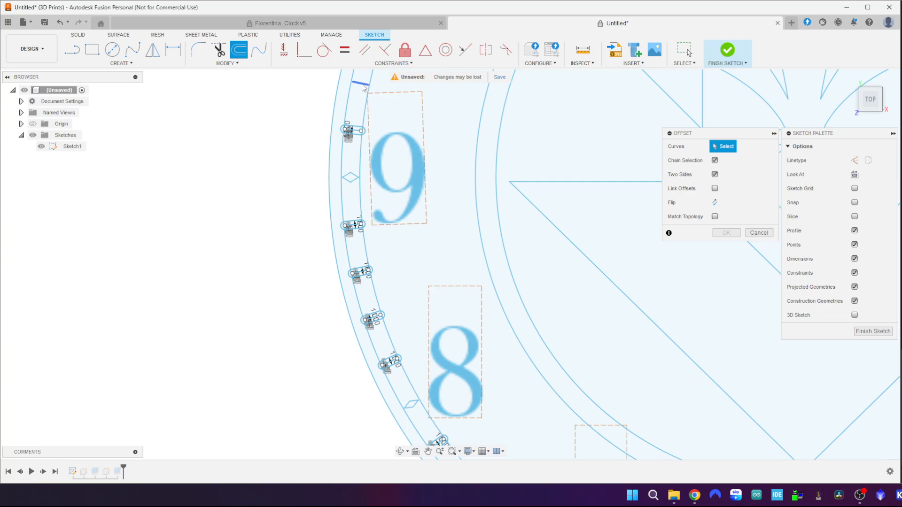
{"action": "left_click", "coordinate": [367, 86]}
{"action": "key", "text": "Return"}
{"action": "middle_click_drag", "start_coordinate": [441, 108], "coordinate": [357, 370]}
{"action": "left_click", "coordinate": [410, 285]}
{"action": "middle_click_drag", "start_coordinate": [410, 285], "coordinate": [356, 351]}
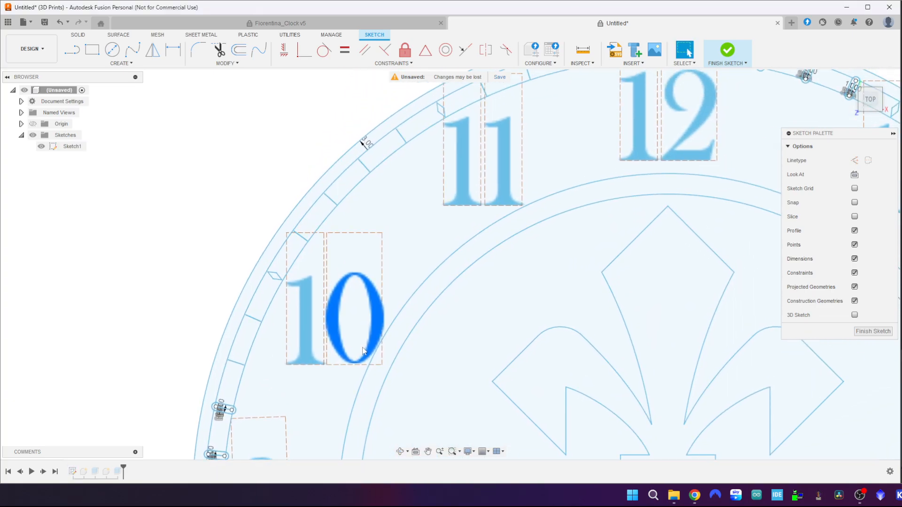
- Offset the two remaining minute-mark lines just before the 10 o'clock diamond by 1 mm on both sides
{"action": "key", "text": "o"}
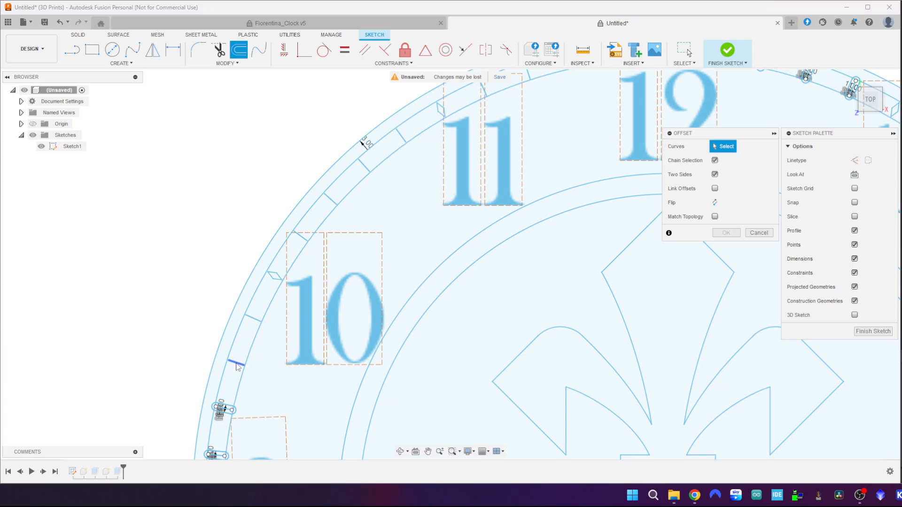
{"action": "left_click", "coordinate": [237, 363]}
{"action": "key", "text": "Return"}
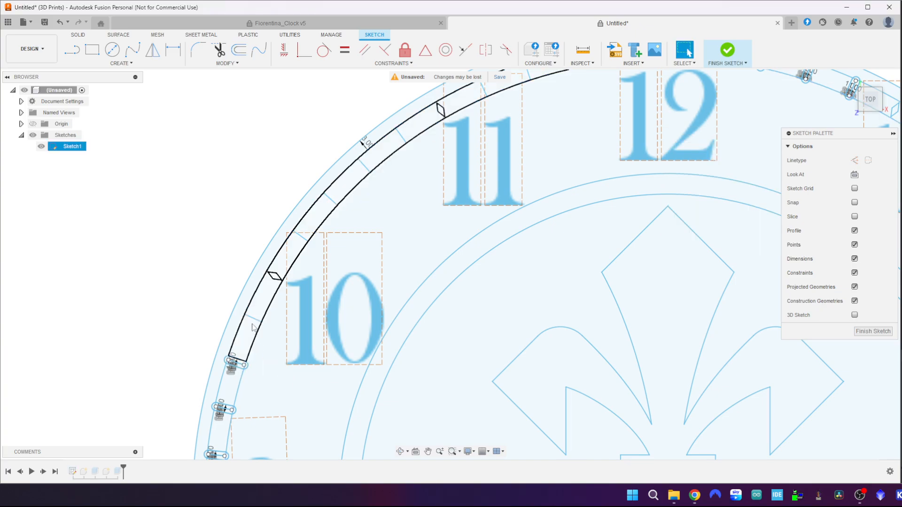
{"action": "key", "text": "o"}
{"action": "left_click", "coordinate": [255, 319]}
{"action": "key", "text": "Return"}
- Offset the four minute-mark lines between the 10 and 11 o'clock diamonds by 1 mm on both sides
{"action": "key", "text": "o"}
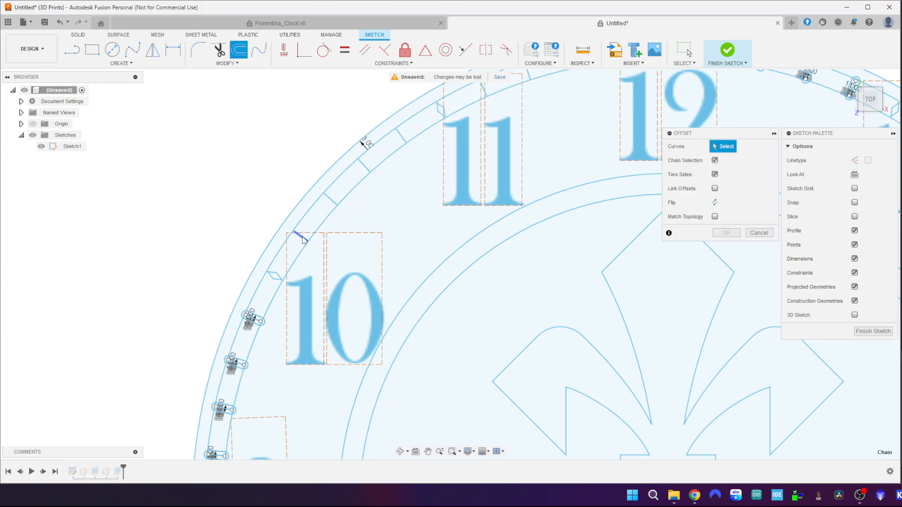
{"action": "left_click", "coordinate": [299, 235]}
{"action": "key", "text": "Return"}
{"action": "key", "text": "o"}
{"action": "left_click", "coordinate": [333, 202]}
{"action": "key", "text": "Return"}
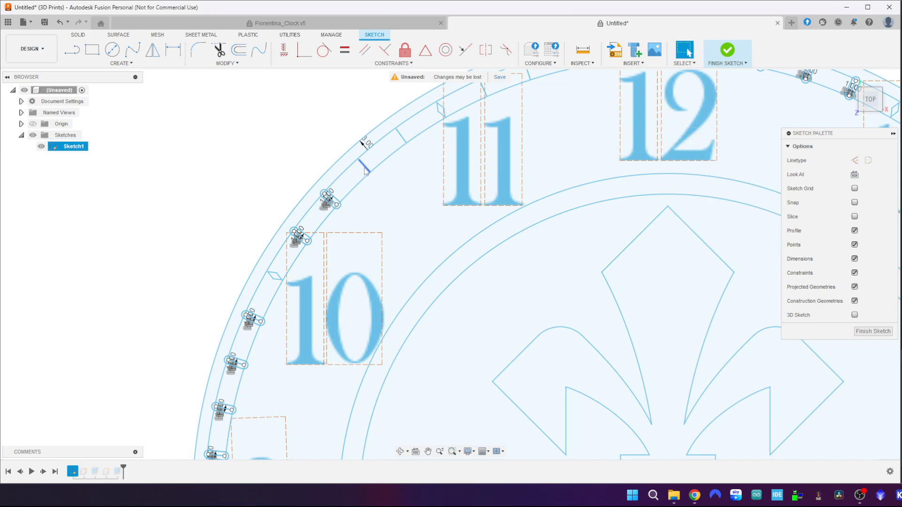
{"action": "key", "text": "o"}
{"action": "left_click", "coordinate": [366, 167]}
{"action": "key", "text": "Return"}
{"action": "key", "text": "o"}
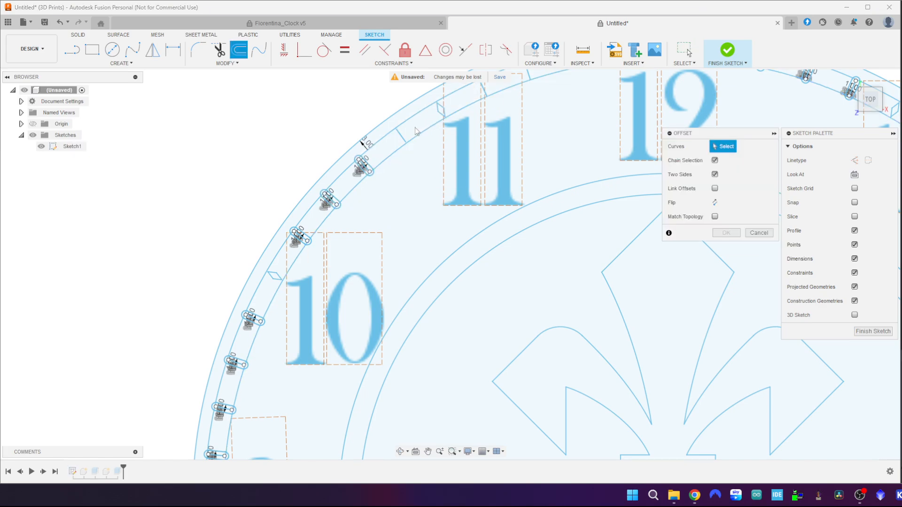
{"action": "left_click", "coordinate": [404, 138]}
{"action": "key", "text": "Return"}
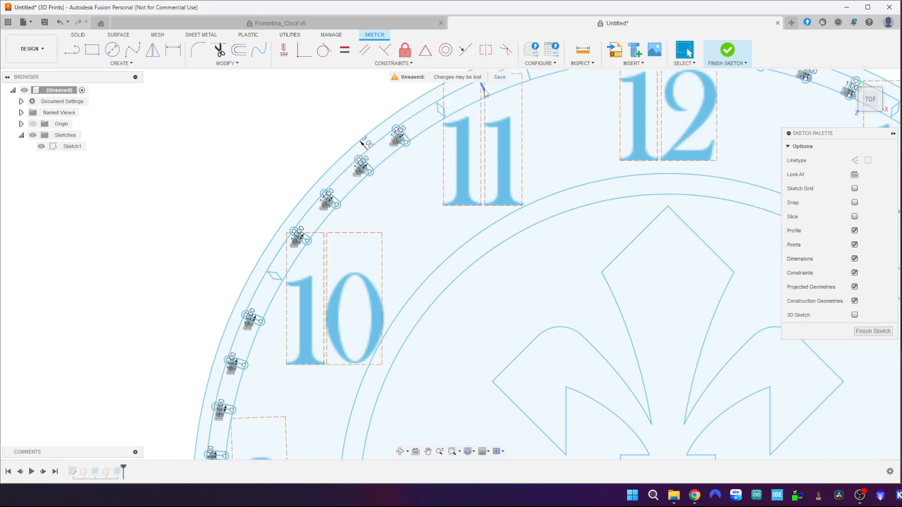
- Offset the first two minute-mark lines after the 11 o'clock diamond by 1 mm on both sides
{"action": "key", "text": "o"}
{"action": "left_click", "coordinate": [484, 93]}
{"action": "key", "text": "Return"}
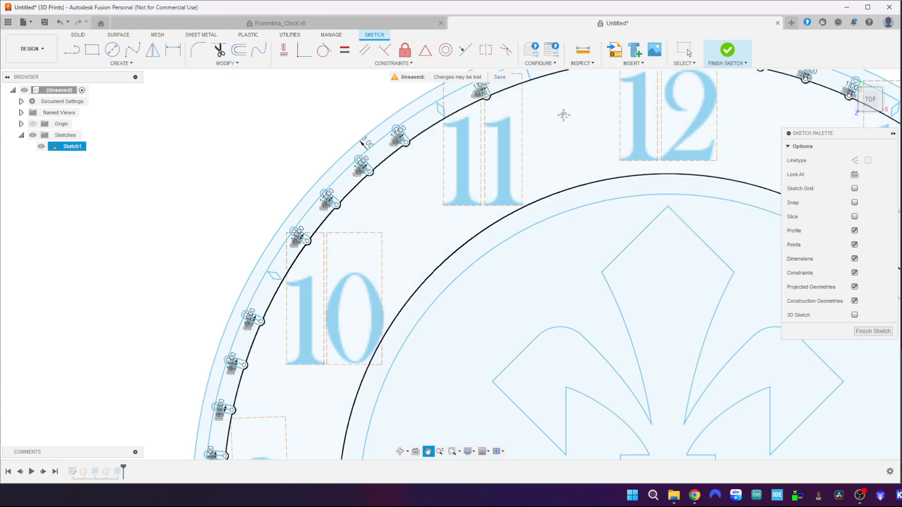
{"action": "middle_click_drag", "start_coordinate": [563, 115], "coordinate": [454, 229]}
{"action": "key", "text": "o"}
{"action": "left_click", "coordinate": [422, 185]}
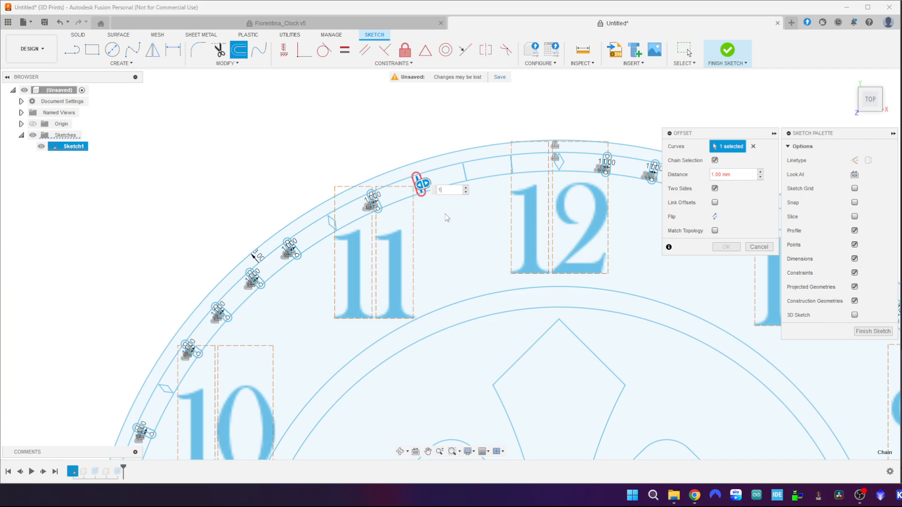
{"action": "type", "text": "1"}
{"action": "key", "text": "Return"}
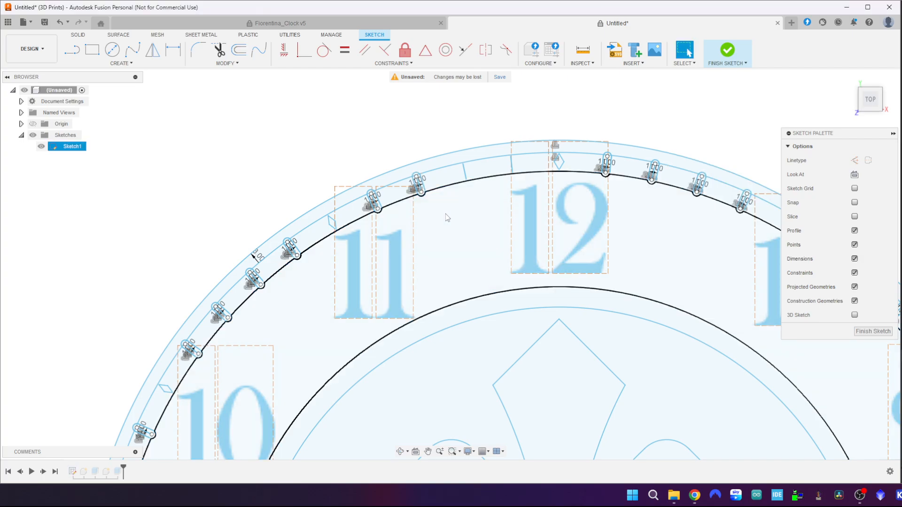
- Offset the last two minute-mark lines before the 12 o'clock diamond by 1 mm on both sides
{"action": "key", "text": "o"}
{"action": "left_click", "coordinate": [465, 172]}
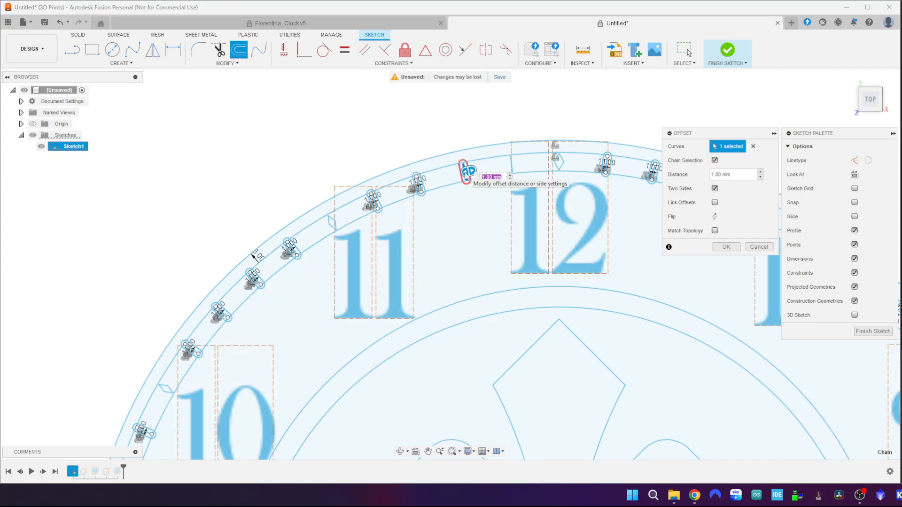
{"action": "key", "text": "Return"}
{"action": "key", "text": "o"}
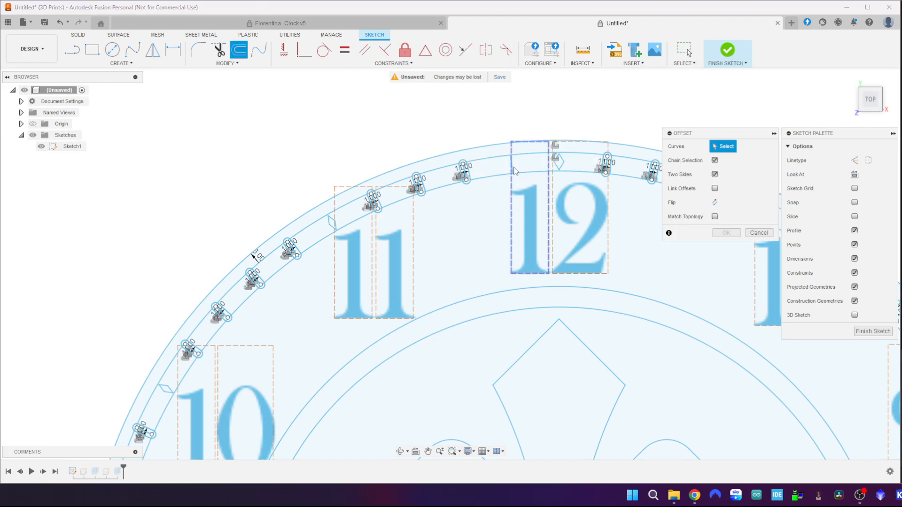
{"action": "scroll", "coordinate": [512, 170], "scroll_direction": "up", "scroll_amount": 3}
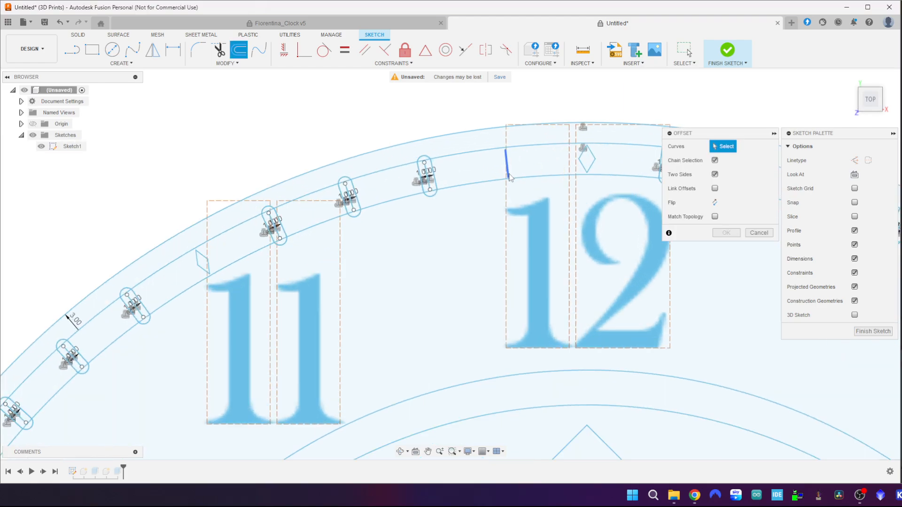
{"action": "left_click", "coordinate": [510, 177]}
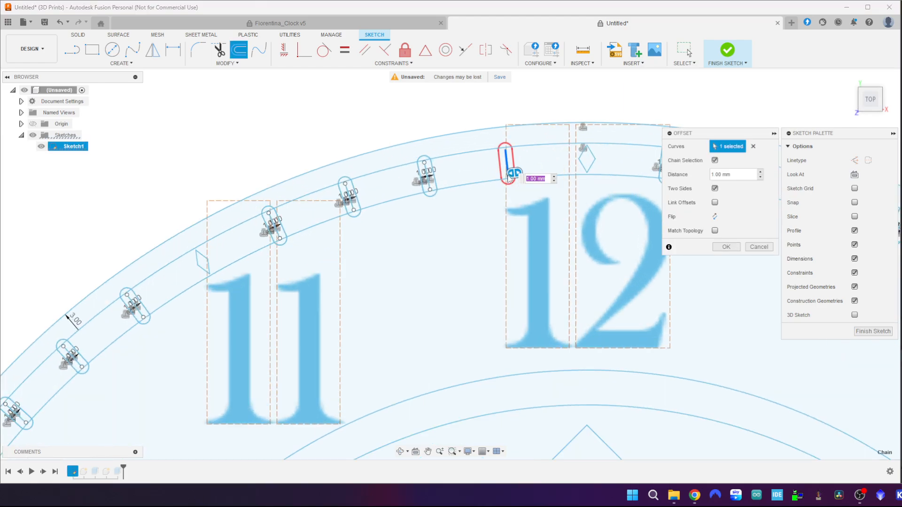
{"action": "key", "text": "Return"}
- Trim the rounded ends and centre lines from the first two minute marks clockwise of the 12 o'clock diamond
{"action": "middle_click_drag", "start_coordinate": [548, 179], "coordinate": [463, 211]}
{"action": "scroll", "coordinate": [463, 212], "scroll_direction": "up", "scroll_amount": 3}
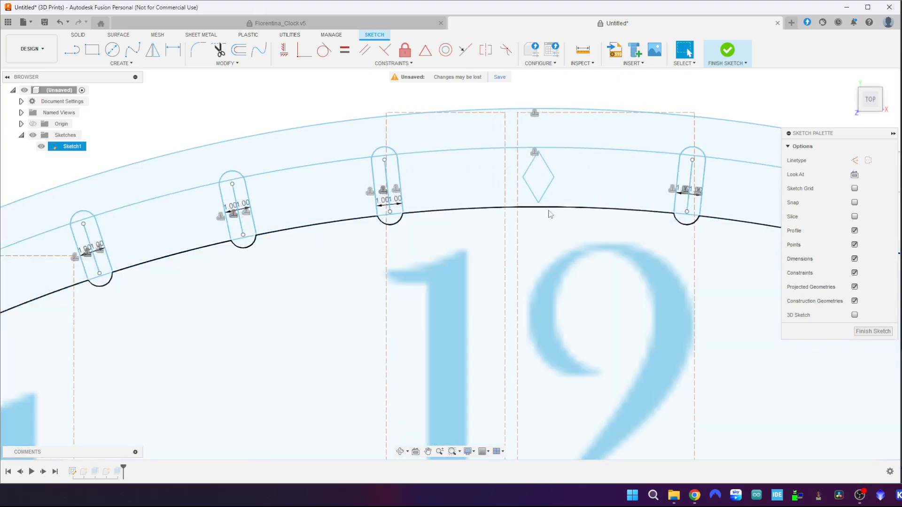
{"action": "scroll", "coordinate": [588, 226], "scroll_direction": "up", "scroll_amount": 2}
{"action": "mouse_move", "coordinate": [588, 226]}
{"action": "middle_mouse_down"}
{"action": "mouse_move", "coordinate": [358, 275]}
{"action": "mouse_move", "coordinate": [313, 256]}
{"action": "middle_mouse_up"}
{"action": "left_click", "coordinate": [219, 49]}
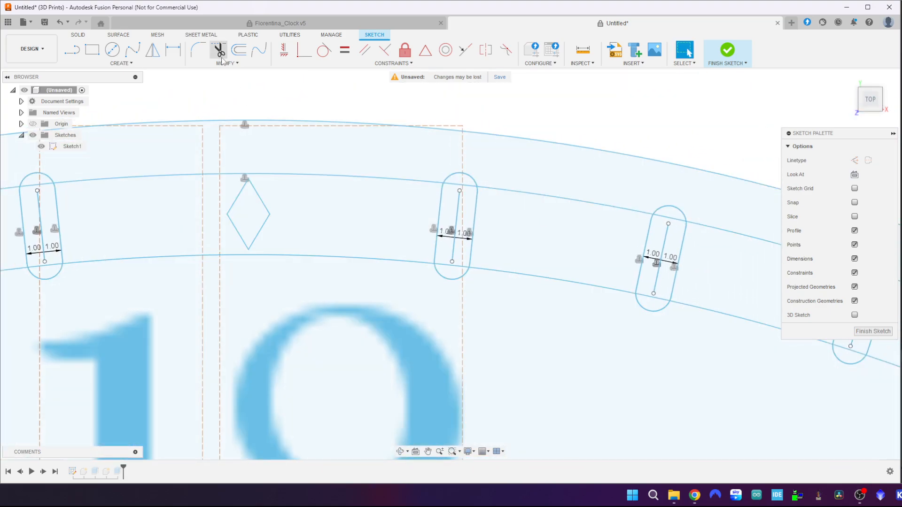
{"action": "left_click", "coordinate": [477, 183]}
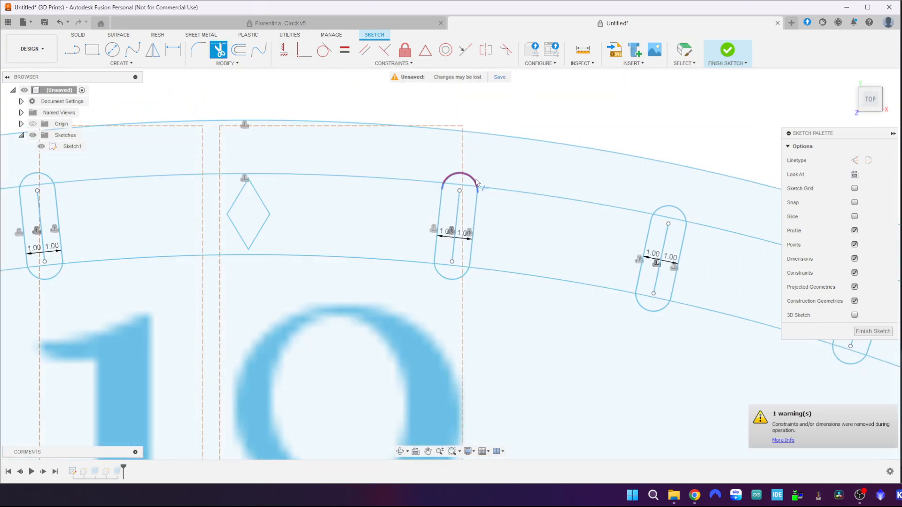
{"action": "left_click", "coordinate": [473, 180]}
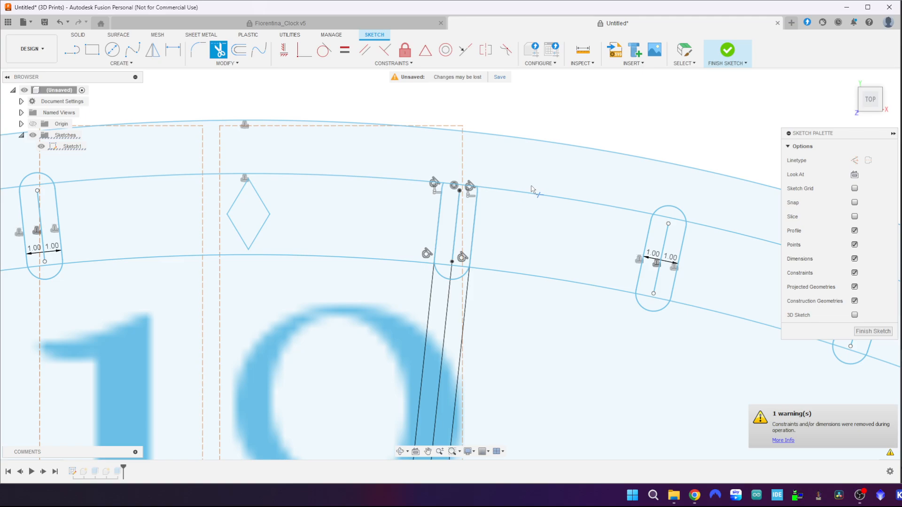
{"action": "left_click", "coordinate": [454, 237]}
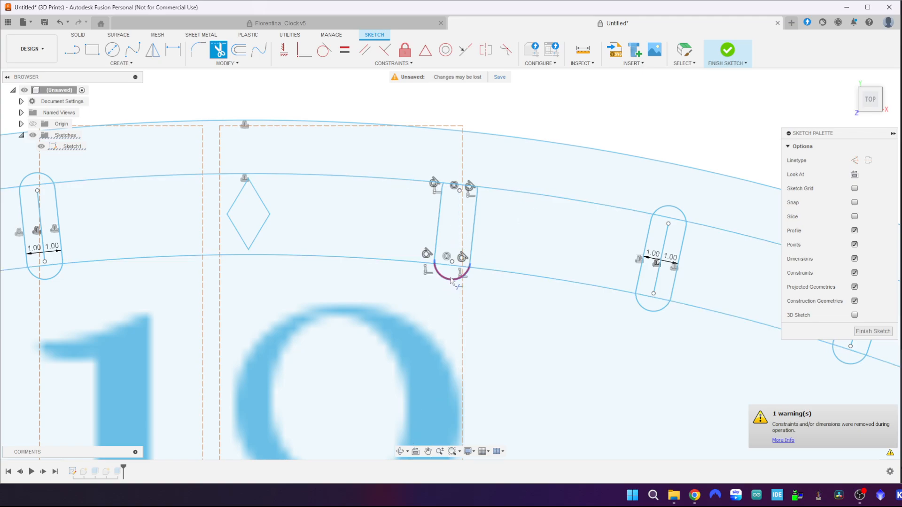
{"action": "left_click", "coordinate": [649, 316]}
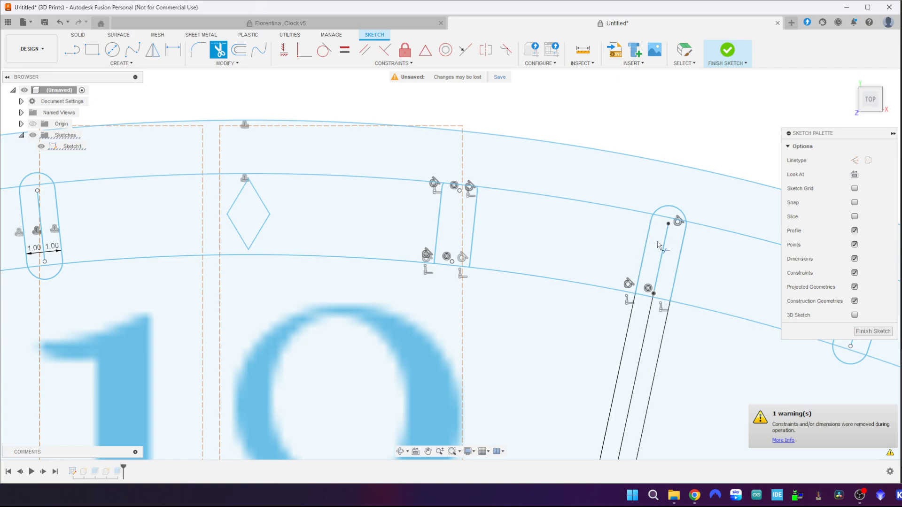
{"action": "left_click", "coordinate": [662, 258]}
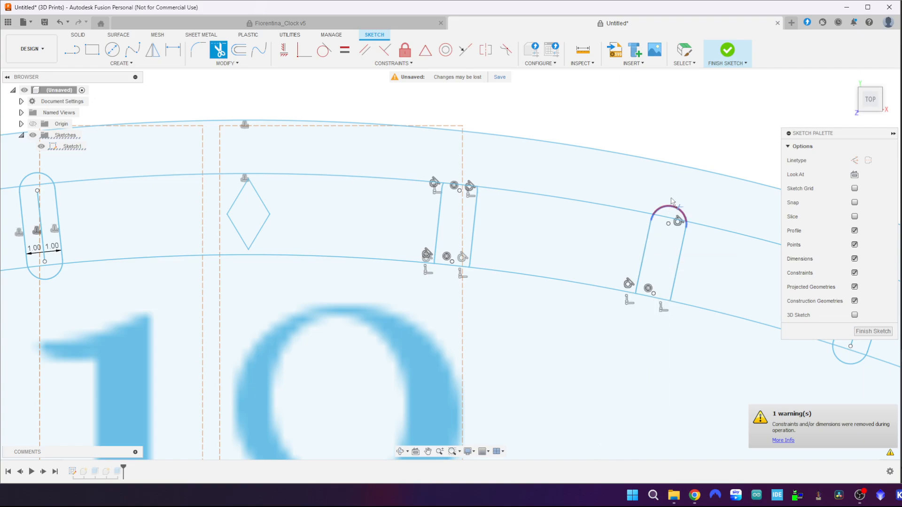
{"action": "left_click", "coordinate": [674, 212]}
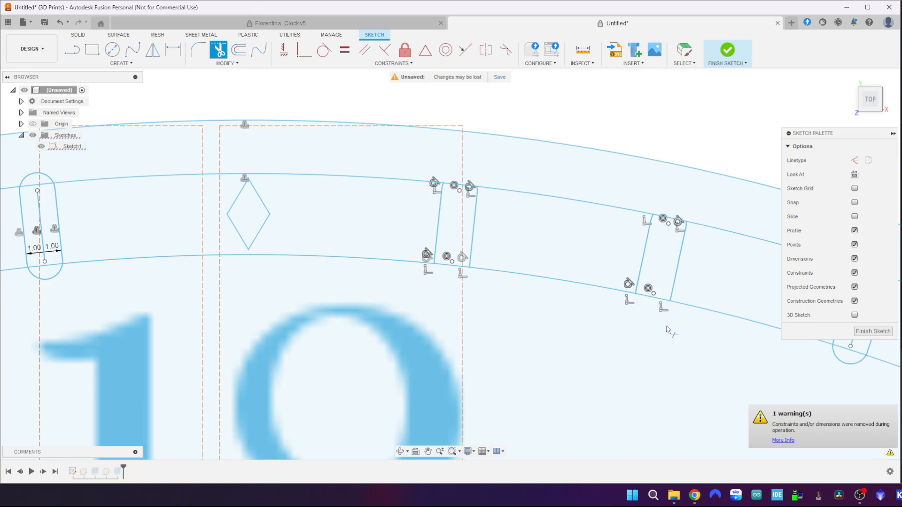
- Trim the rounded ends and centre lines from the third and fourth minute marks between 12 and 1 o'clock
{"action": "middle_click_drag", "start_coordinate": [672, 329], "coordinate": [302, 254]}
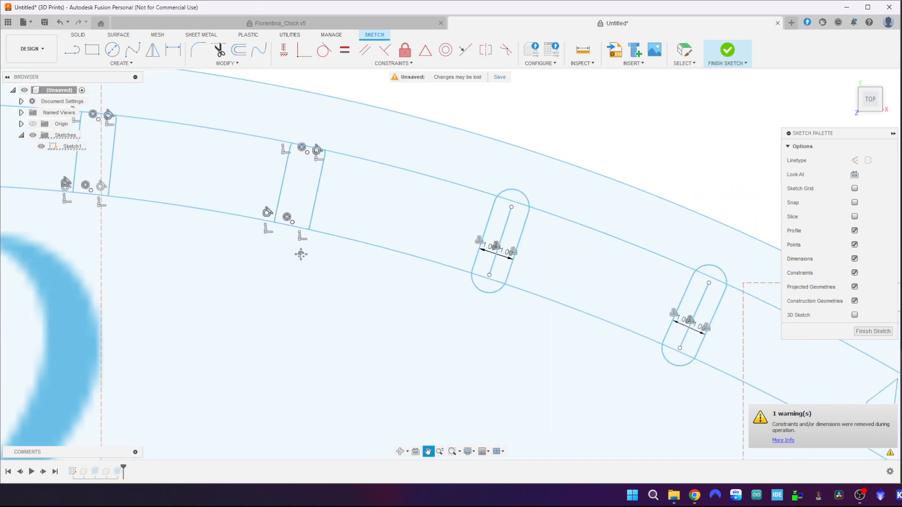
{"action": "left_click", "coordinate": [475, 294]}
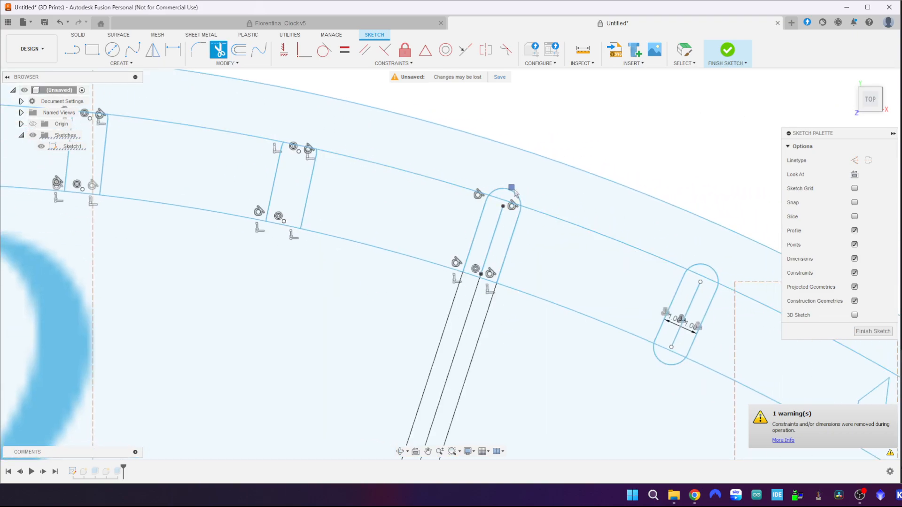
{"action": "left_click", "coordinate": [493, 231]}
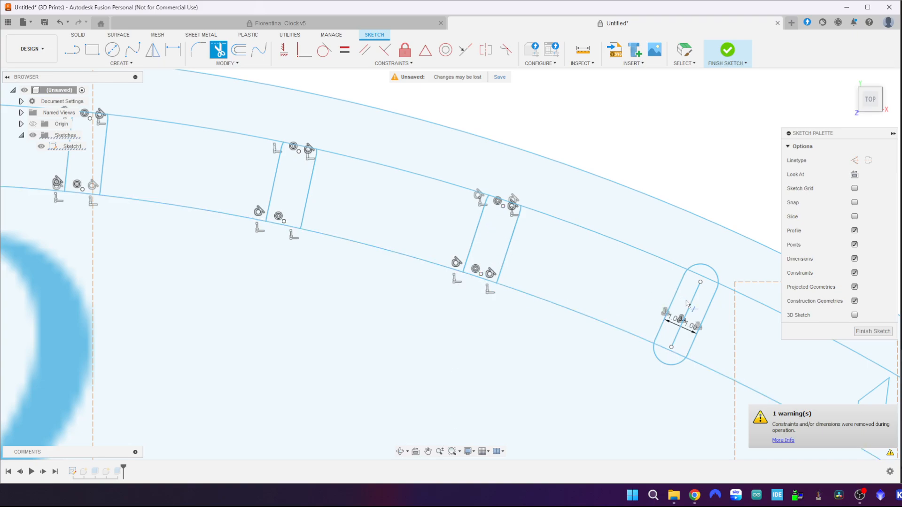
{"action": "left_click", "coordinate": [694, 315]}
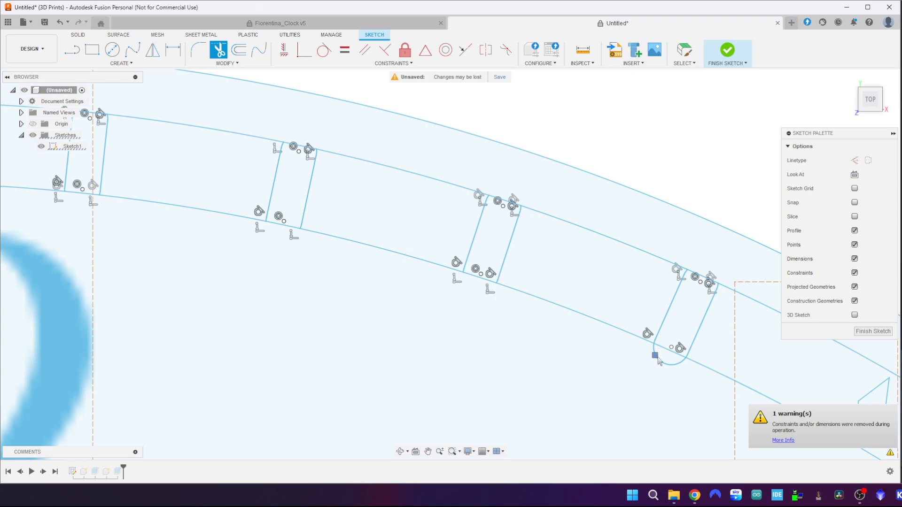
- Trim the rounded ends and centre lines from the first two minute marks clockwise of the 1 o'clock diamond
{"action": "middle_click_drag", "start_coordinate": [647, 376], "coordinate": [209, 179]}
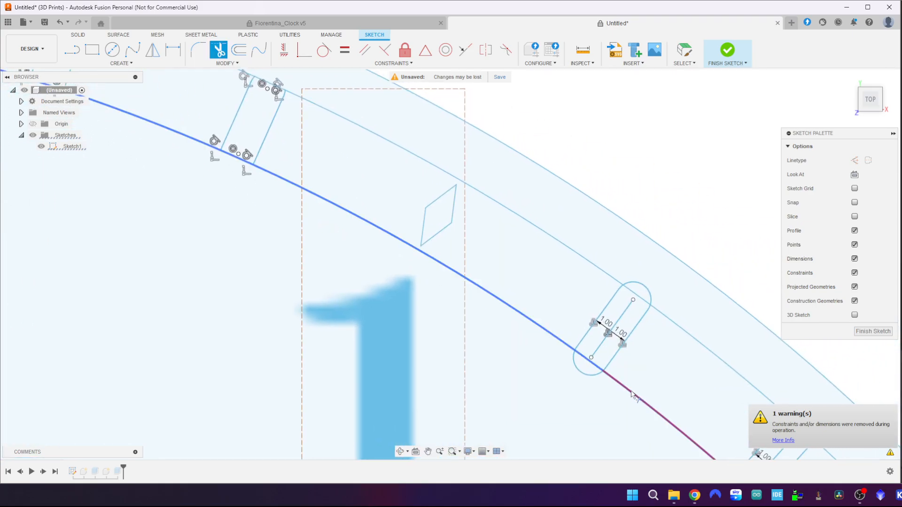
{"action": "mouse_move", "coordinate": [616, 390]}
{"action": "middle_mouse_down"}
{"action": "mouse_move", "coordinate": [581, 318]}
{"action": "mouse_move", "coordinate": [532, 281]}
{"action": "middle_mouse_up"}
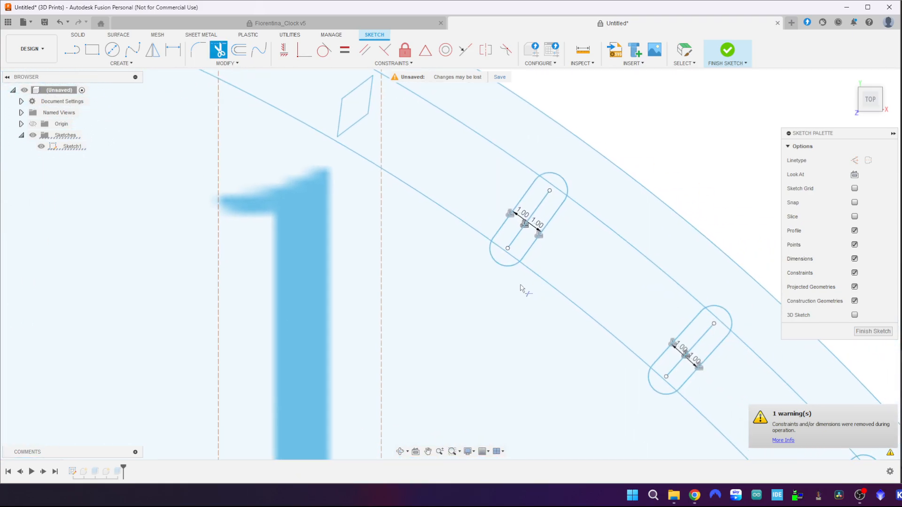
{"action": "left_click", "coordinate": [495, 263]}
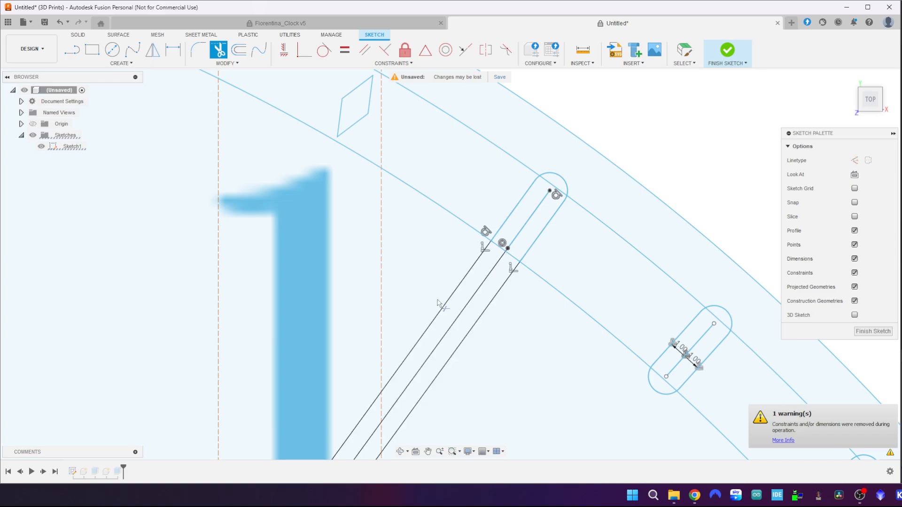
{"action": "left_click", "coordinate": [525, 228]}
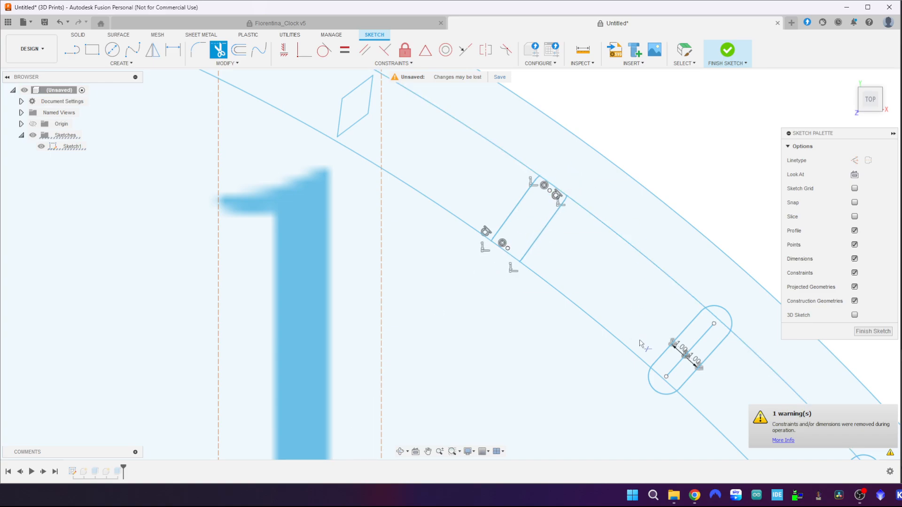
{"action": "left_click", "coordinate": [675, 365]}
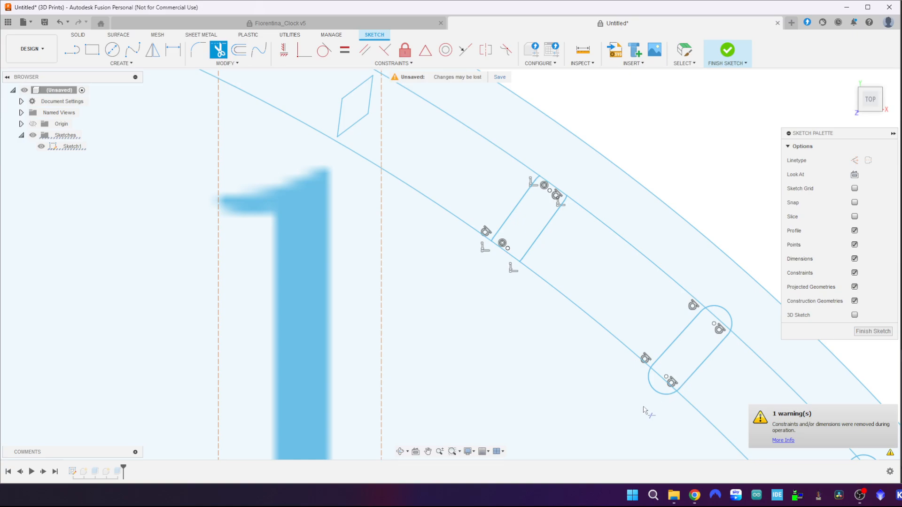
{"action": "left_click", "coordinate": [655, 391]}
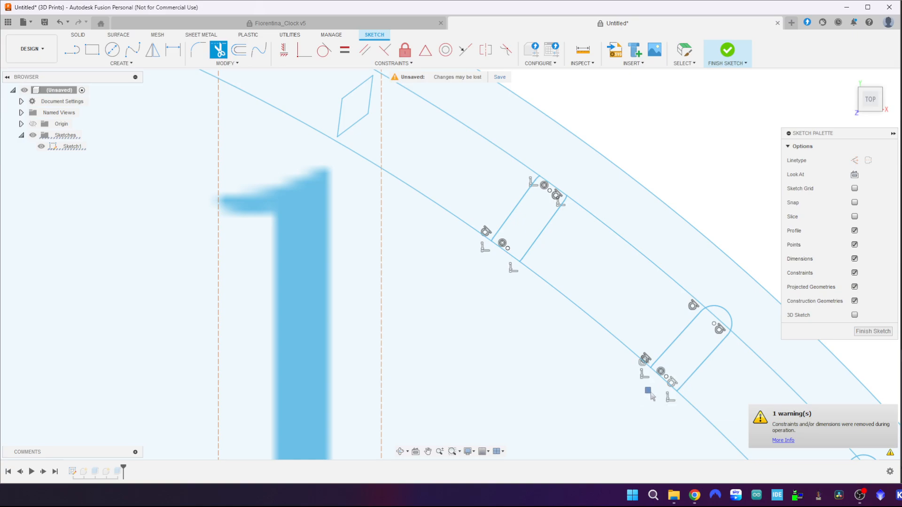
{"action": "left_click", "coordinate": [724, 309]}
- Trim the rounded ends and centre line from the third minute mark between 1 and 2 o'clock
{"action": "middle_click_drag", "start_coordinate": [589, 383], "coordinate": [391, 145]}
{"action": "left_click", "coordinate": [602, 296]}
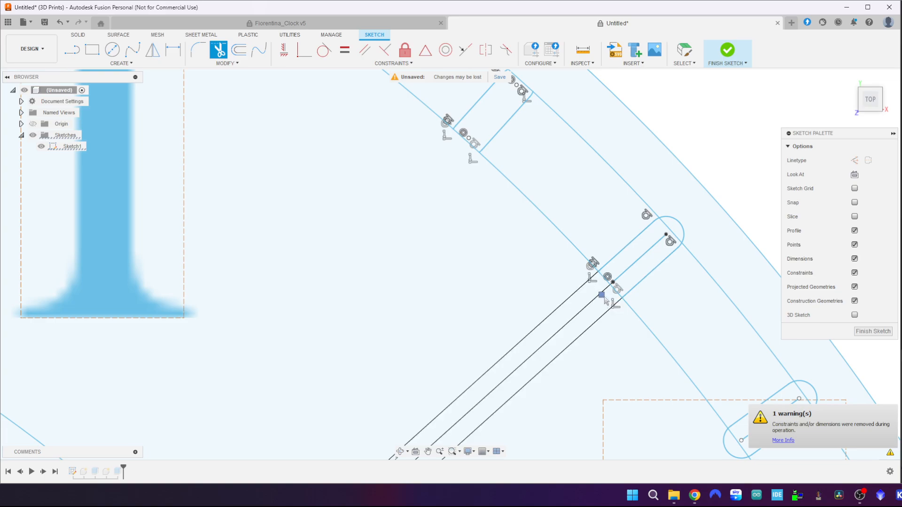
{"action": "left_click", "coordinate": [639, 259]}
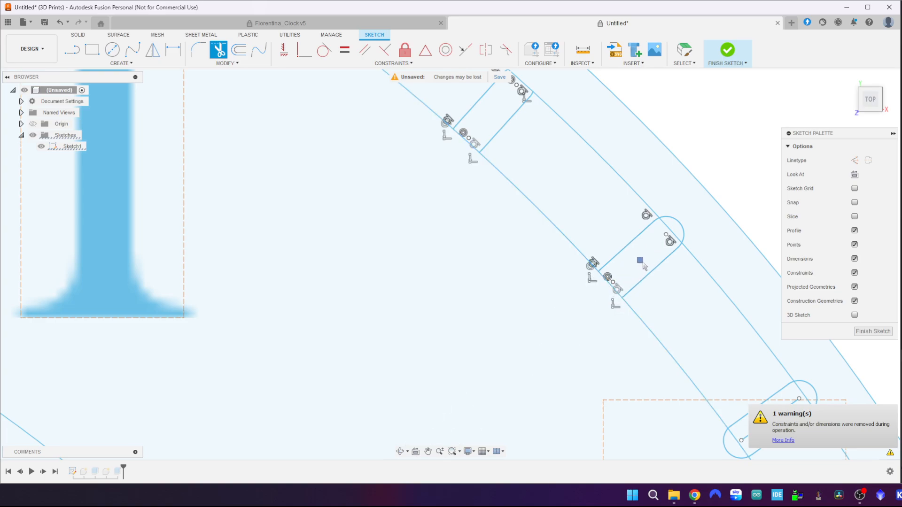
{"action": "left_click", "coordinate": [677, 222]}
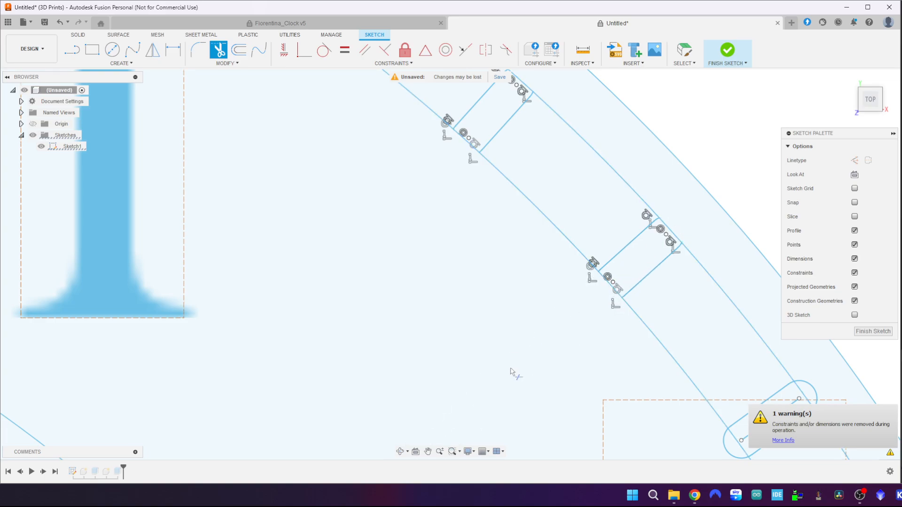
{"action": "middle_click_drag", "start_coordinate": [511, 370], "coordinate": [344, 192]}
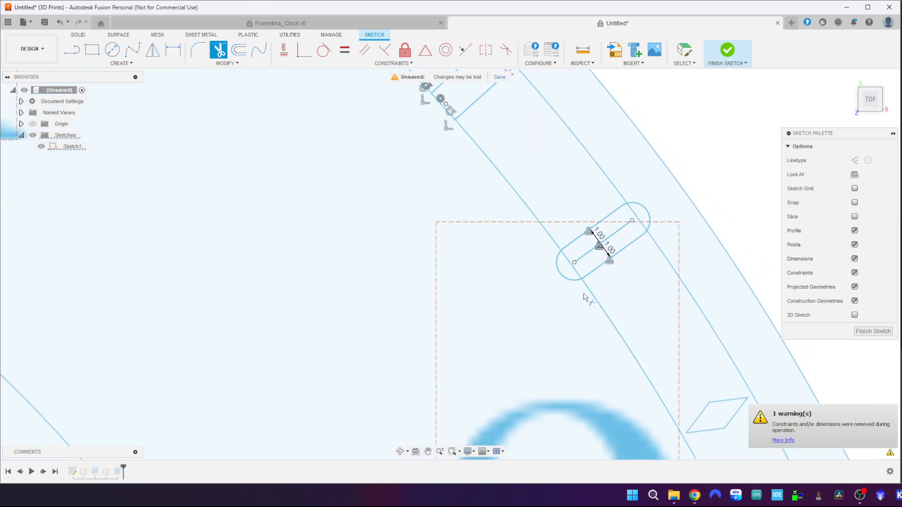
- Trim the rounded ends and centre line from the fourth minute mark between 1 and 2 o'clock
{"action": "left_click", "coordinate": [561, 274]}
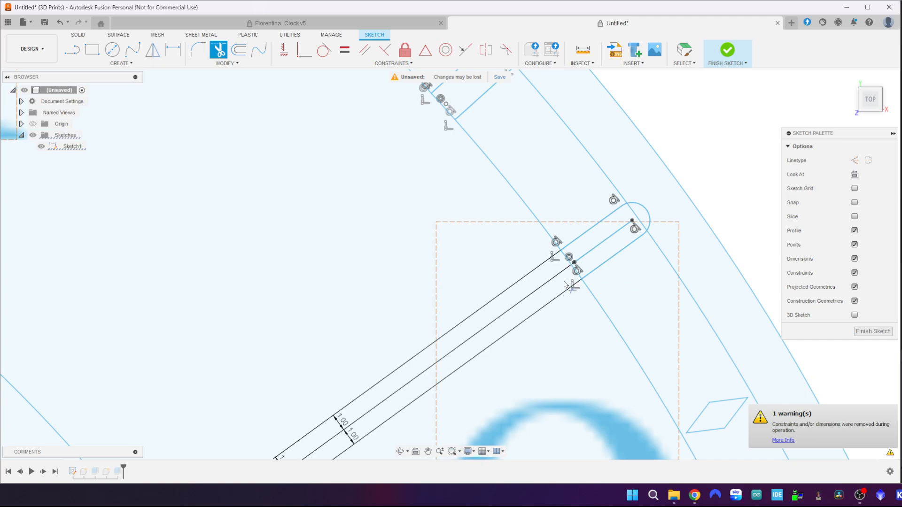
{"action": "left_click", "coordinate": [597, 247]}
{"action": "left_click", "coordinate": [646, 211]}
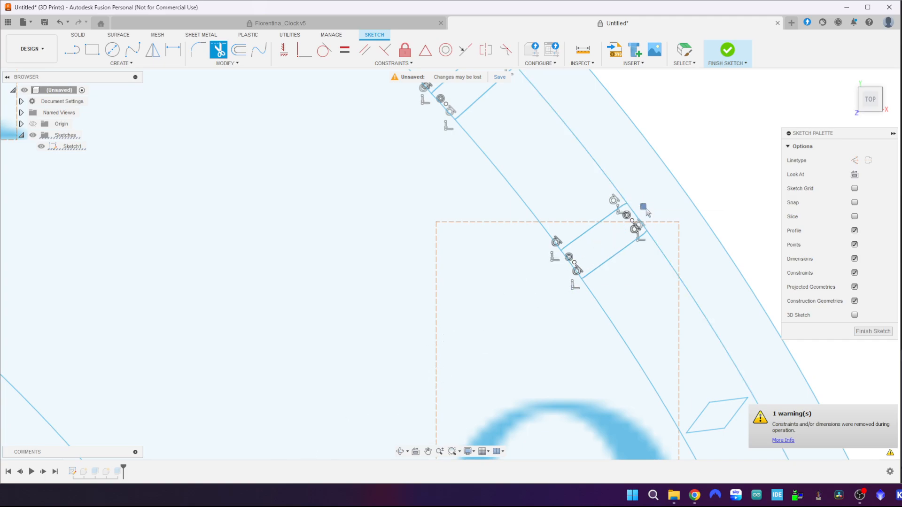
{"action": "scroll", "coordinate": [632, 220], "scroll_direction": "up", "scroll_amount": 5}
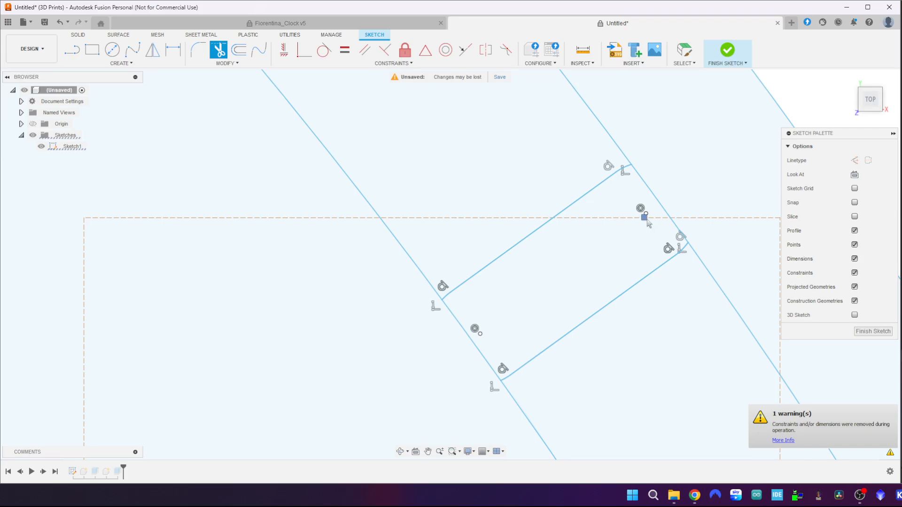
{"action": "scroll", "coordinate": [650, 219], "scroll_direction": "down", "scroll_amount": 6}
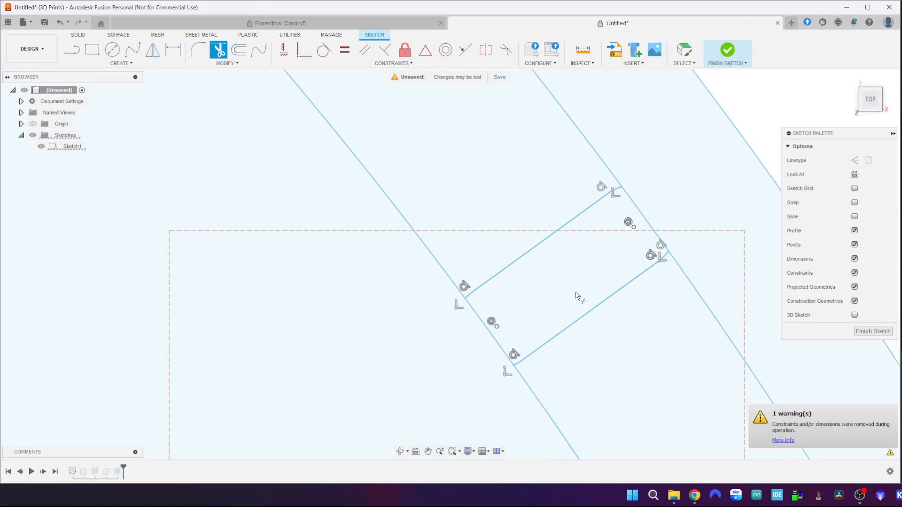
- Trim the rounded ends and centre lines from the first two minute marks clockwise of the 2 o'clock diamond
{"action": "middle_click_drag", "start_coordinate": [540, 361], "coordinate": [385, 159]}
{"action": "key", "text": "t"}
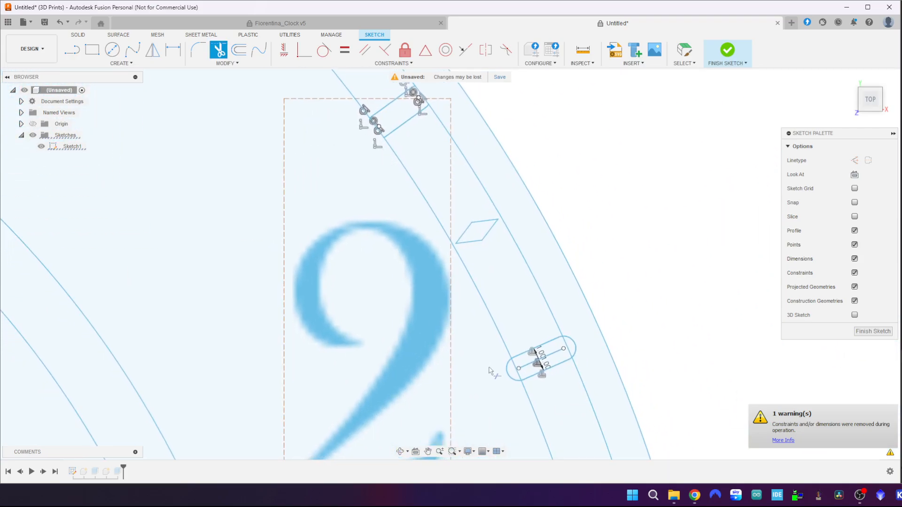
{"action": "middle_click_drag", "start_coordinate": [493, 373], "coordinate": [454, 249]}
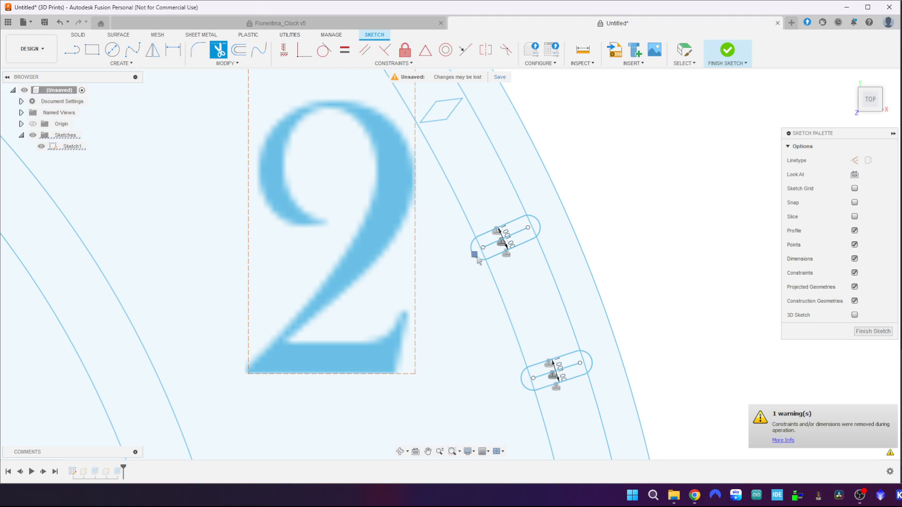
{"action": "key", "text": "ctrl+z"}
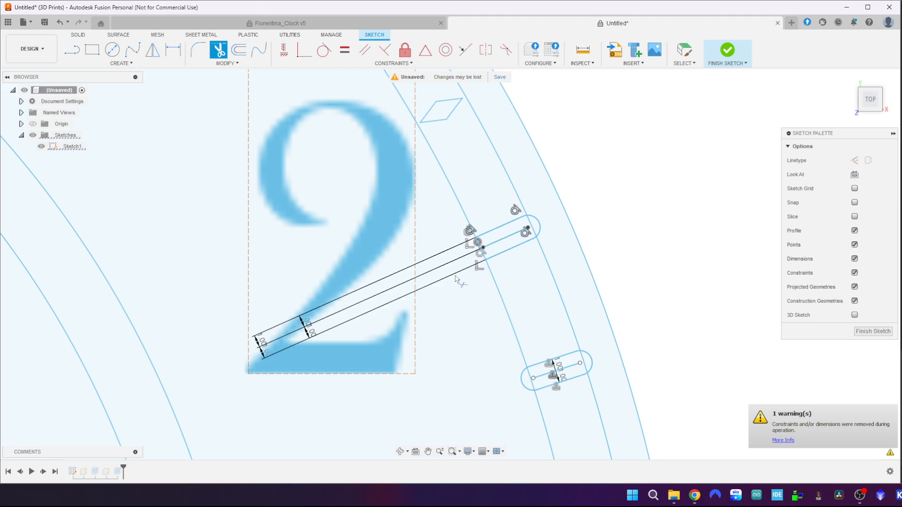
{"action": "left_click", "coordinate": [508, 244]}
{"action": "left_click", "coordinate": [539, 227]}
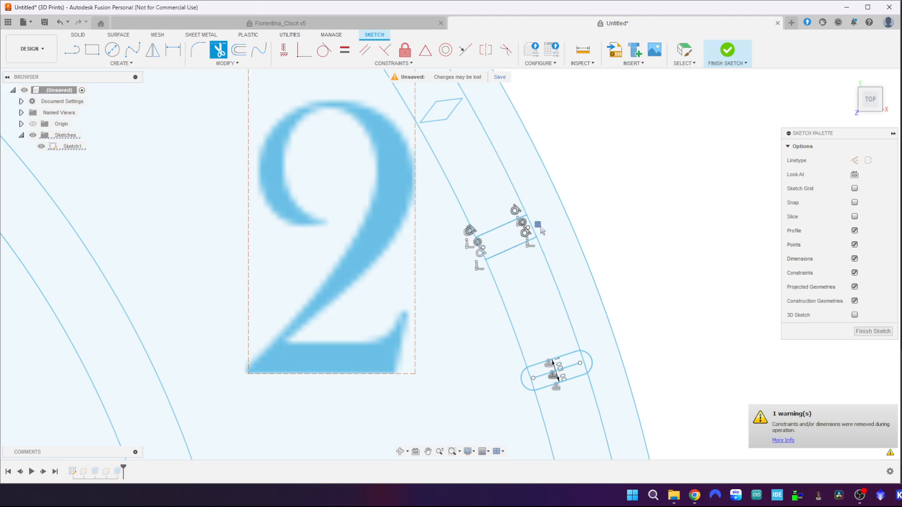
{"action": "left_click", "coordinate": [592, 364]}
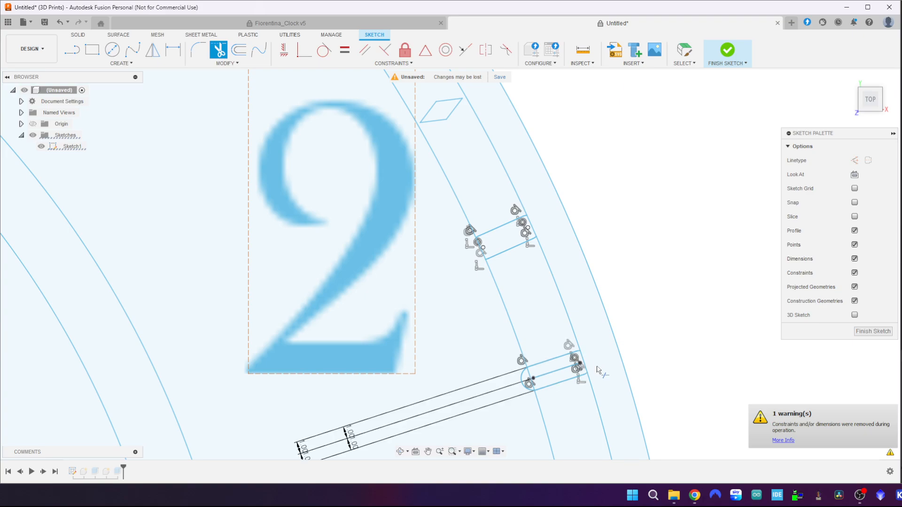
{"action": "left_click", "coordinate": [558, 377]}
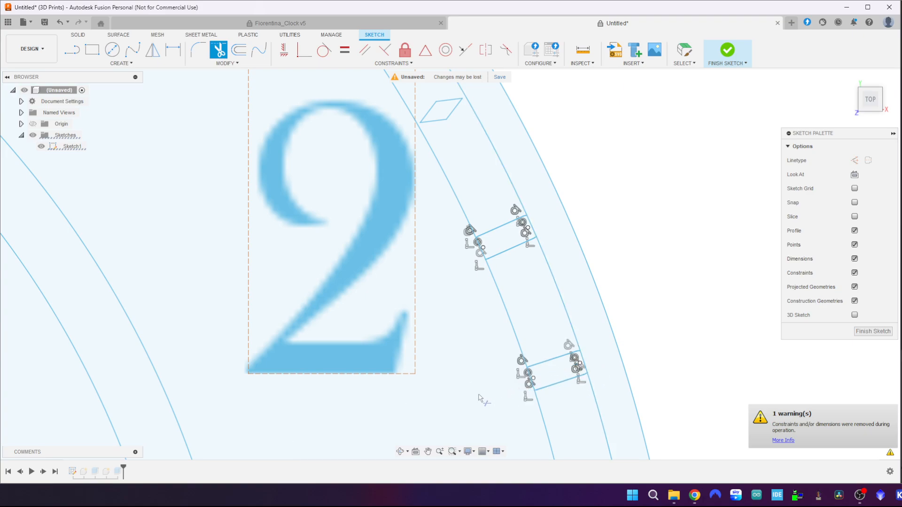
- Trim the rounded ends and centre lines from the third and fourth minute marks between 2 and 3 o'clock
{"action": "middle_click_drag", "start_coordinate": [479, 396], "coordinate": [483, 185]}
{"action": "middle_click_drag", "start_coordinate": [517, 314], "coordinate": [463, 127]}
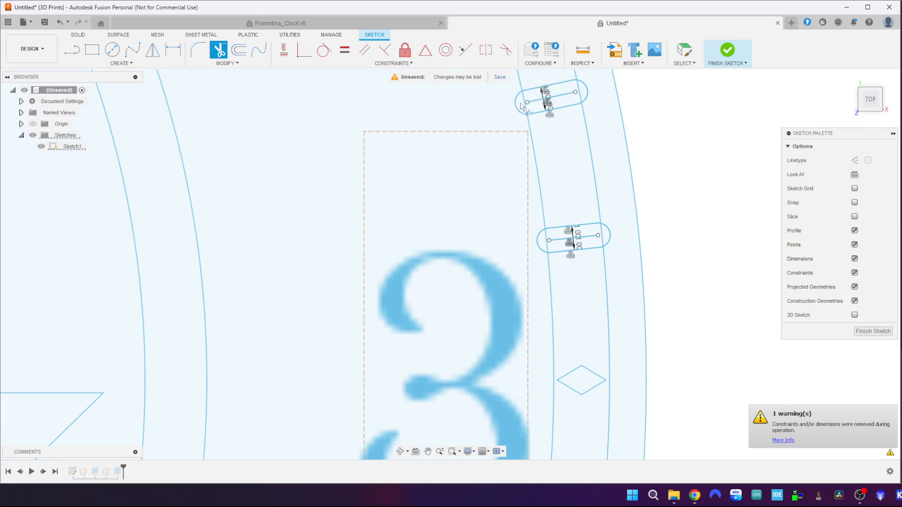
{"action": "key", "text": "ctrl+z"}
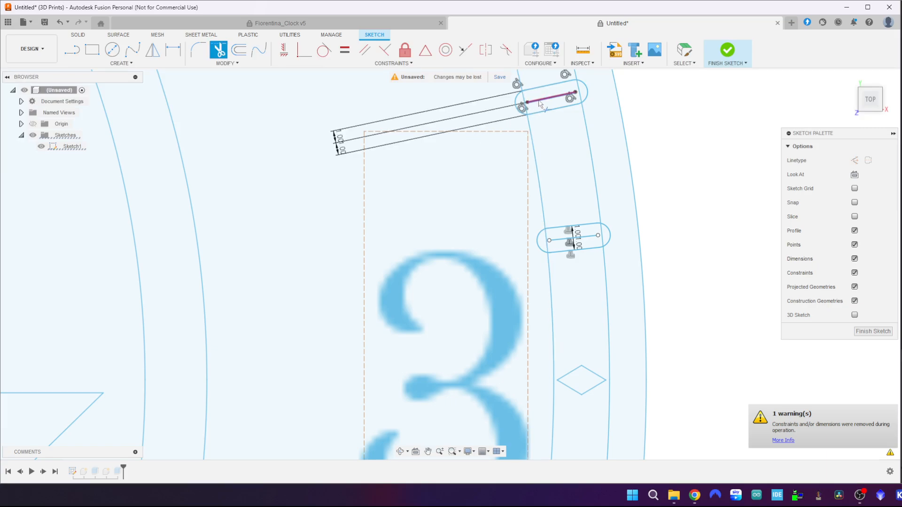
{"action": "left_click", "coordinate": [539, 103]}
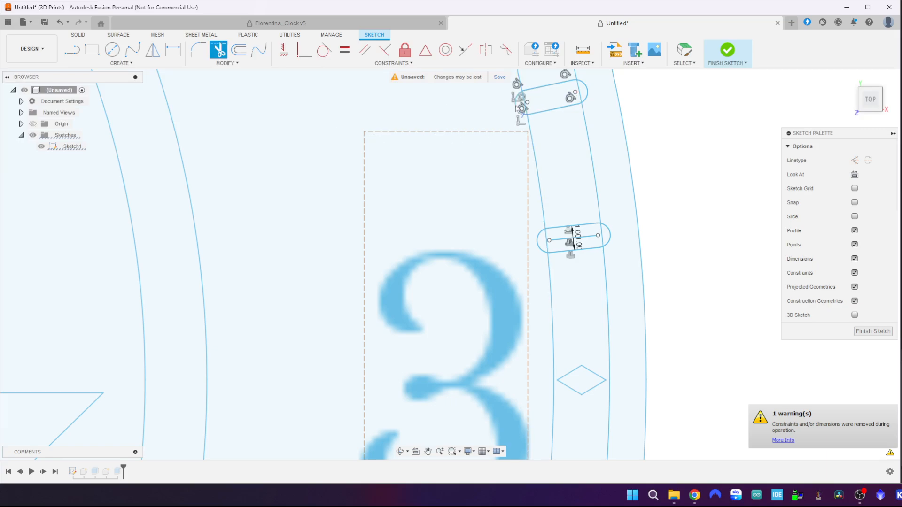
{"action": "left_click", "coordinate": [516, 106]}
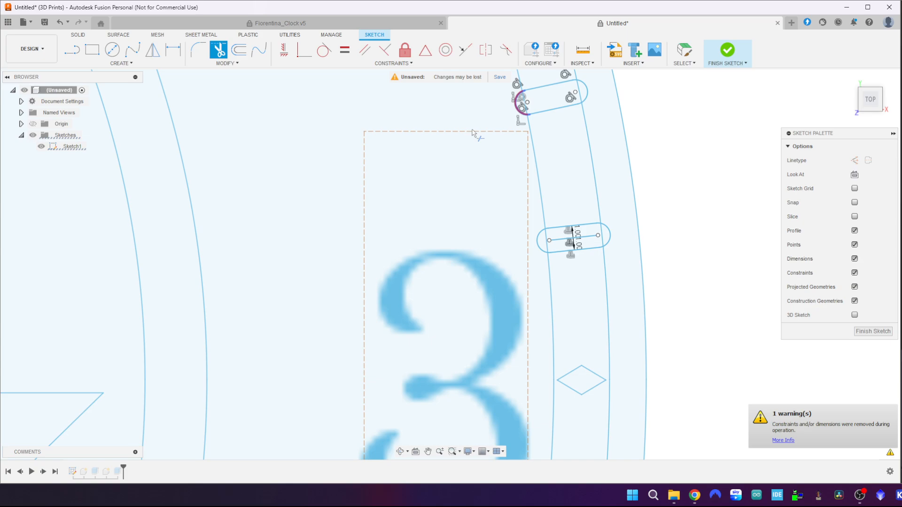
{"action": "left_click", "coordinate": [590, 96]}
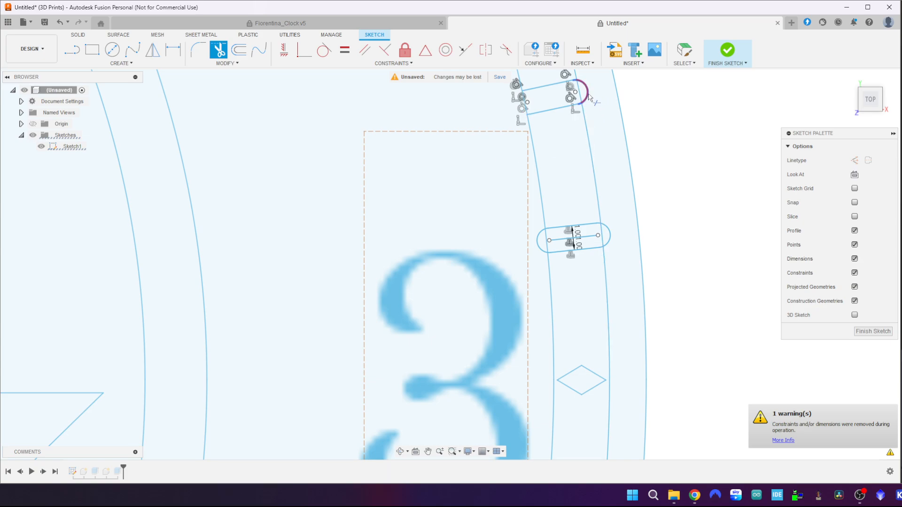
{"action": "left_click", "coordinate": [611, 241]}
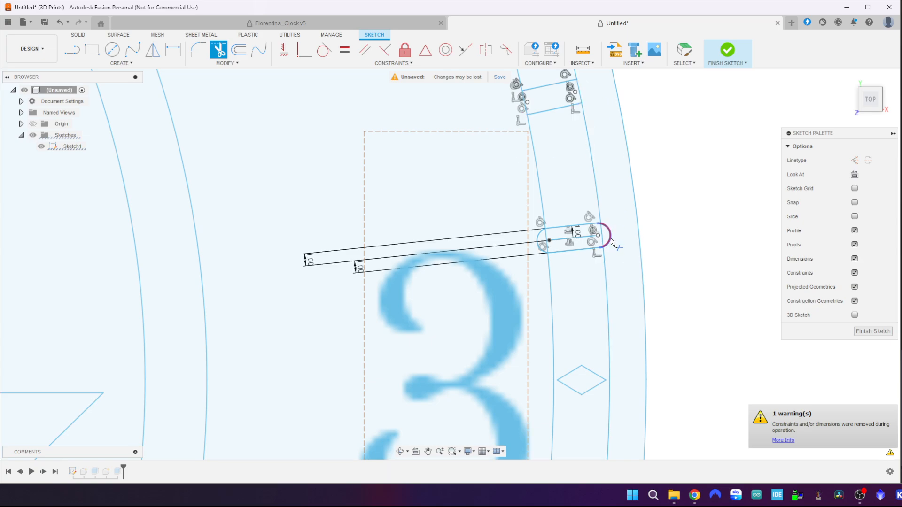
{"action": "left_click", "coordinate": [575, 240]}
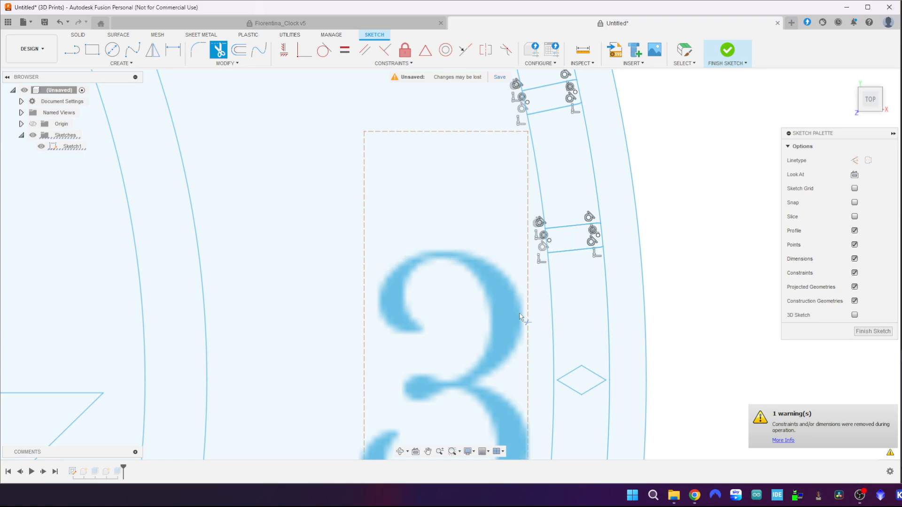
- Trim the rounded ends and centre line from the first minute mark clockwise of the 3 o'clock diamond
{"action": "scroll", "coordinate": [520, 312], "scroll_direction": "down", "scroll_amount": 3}
{"action": "middle_click_drag", "start_coordinate": [520, 312], "coordinate": [519, 140]}
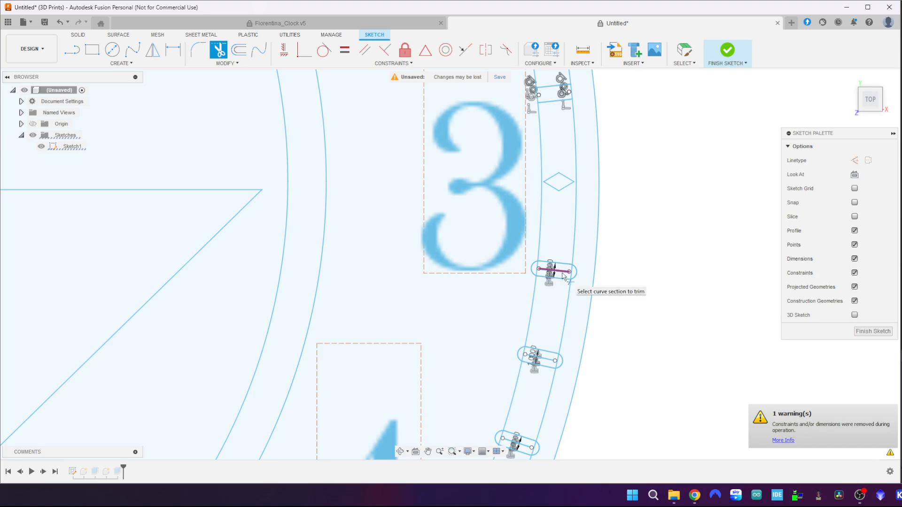
{"action": "scroll", "coordinate": [563, 274], "scroll_direction": "up", "scroll_amount": 3}
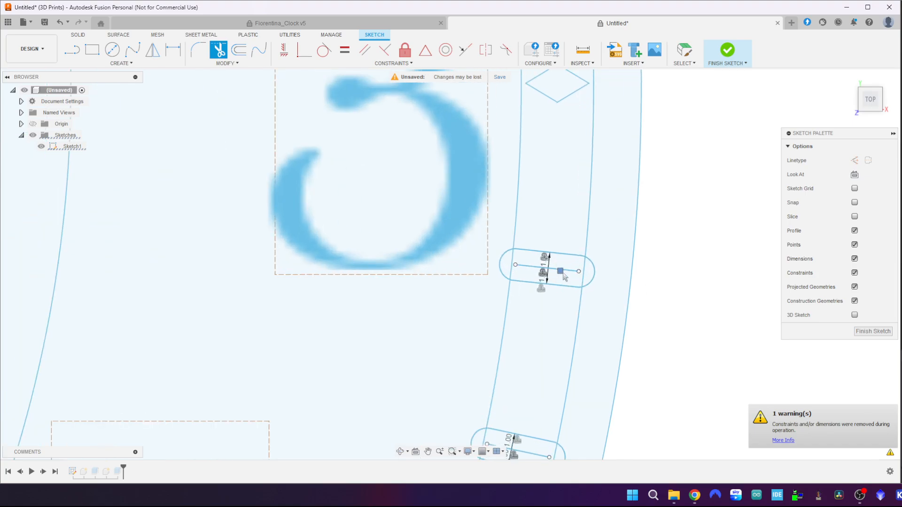
{"action": "left_click", "coordinate": [562, 273]}
{"action": "left_click", "coordinate": [593, 280]}
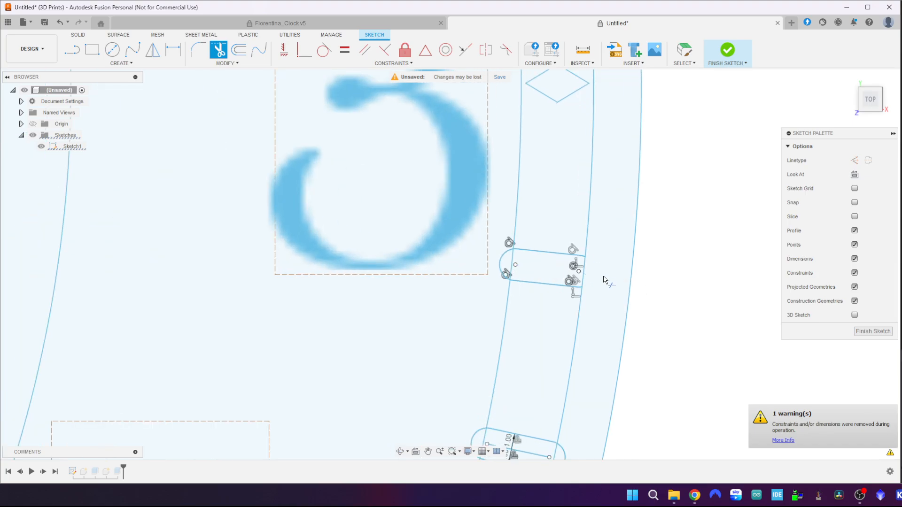
{"action": "left_click", "coordinate": [501, 265]}
- Trim the rounded ends and centre lines from the second and third minute marks between 3 and 4 o'clock
{"action": "middle_click_drag", "start_coordinate": [460, 339], "coordinate": [508, 98]}
{"action": "middle_click_drag", "start_coordinate": [454, 254], "coordinate": [496, 163]}
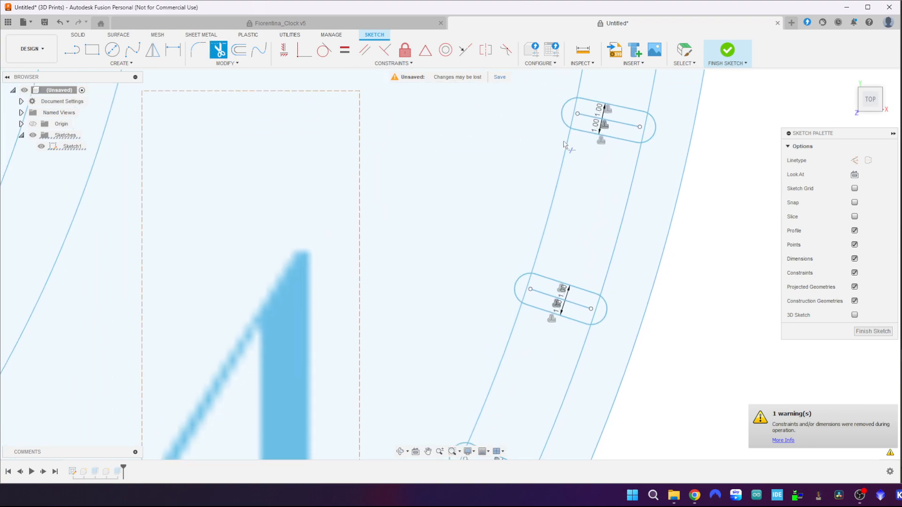
{"action": "left_click", "coordinate": [593, 121]}
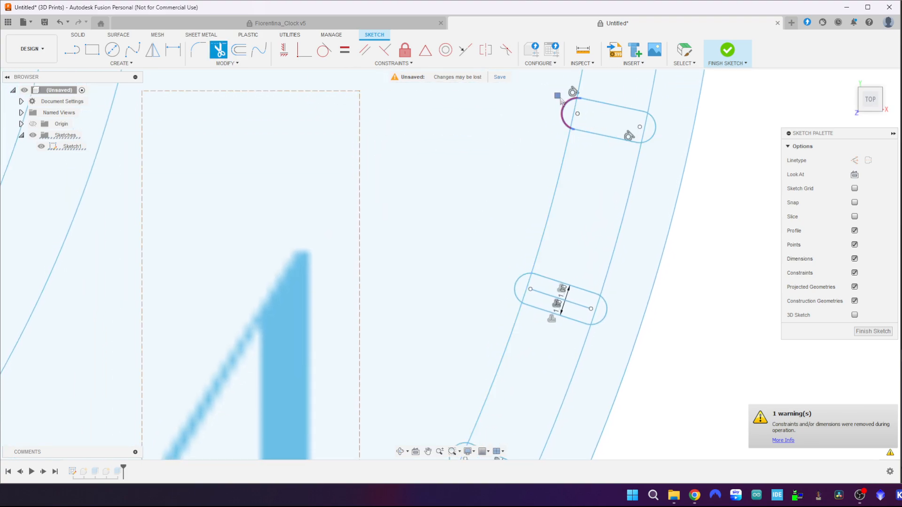
{"action": "left_click", "coordinate": [564, 112]}
{"action": "left_click", "coordinate": [656, 136]}
{"action": "left_click", "coordinate": [606, 320]}
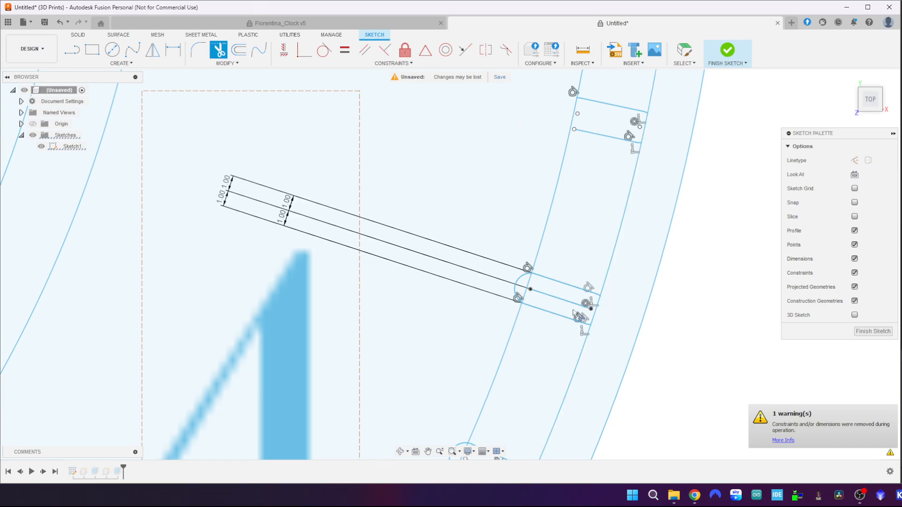
{"action": "left_click", "coordinate": [560, 302]}
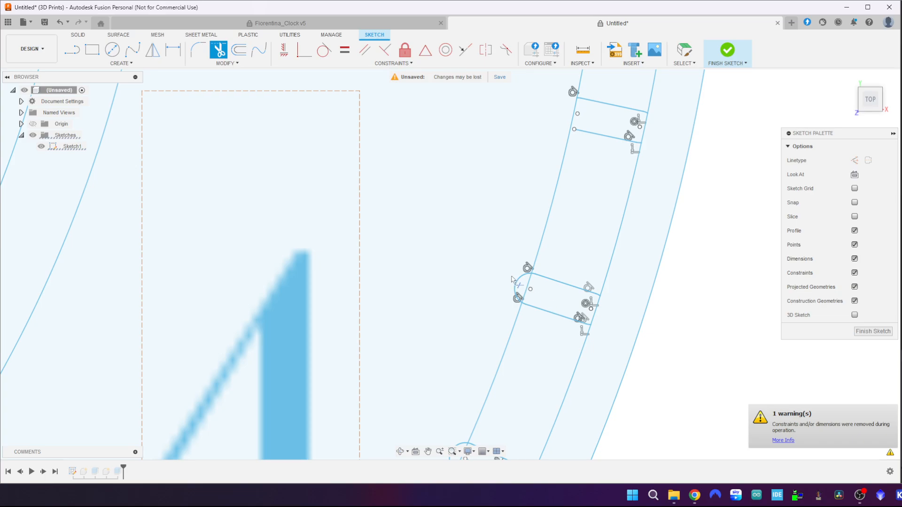
{"action": "left_click", "coordinate": [519, 288]}
- Extend the lower edge of the second minute mark after 3 o'clock past the ring's inner circle with a line and trim the overhang
{"action": "left_click", "coordinate": [72, 49]}
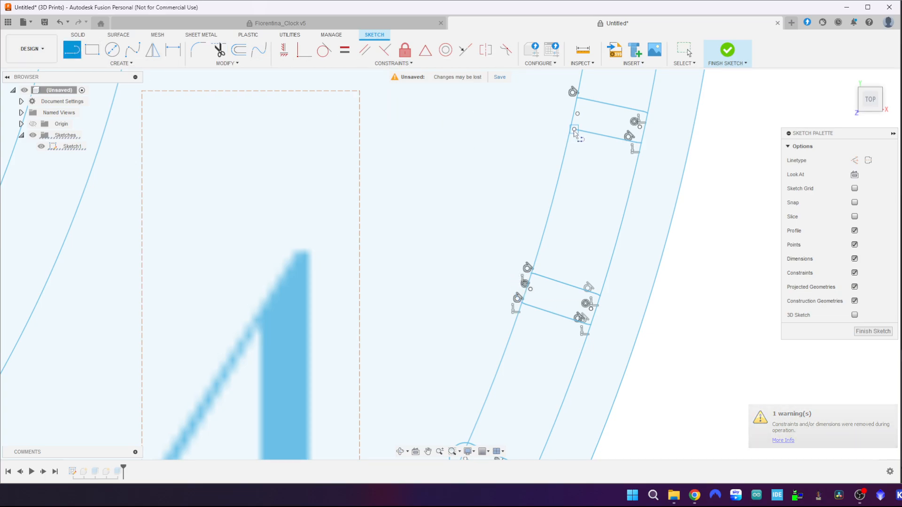
{"action": "left_click", "coordinate": [574, 130]}
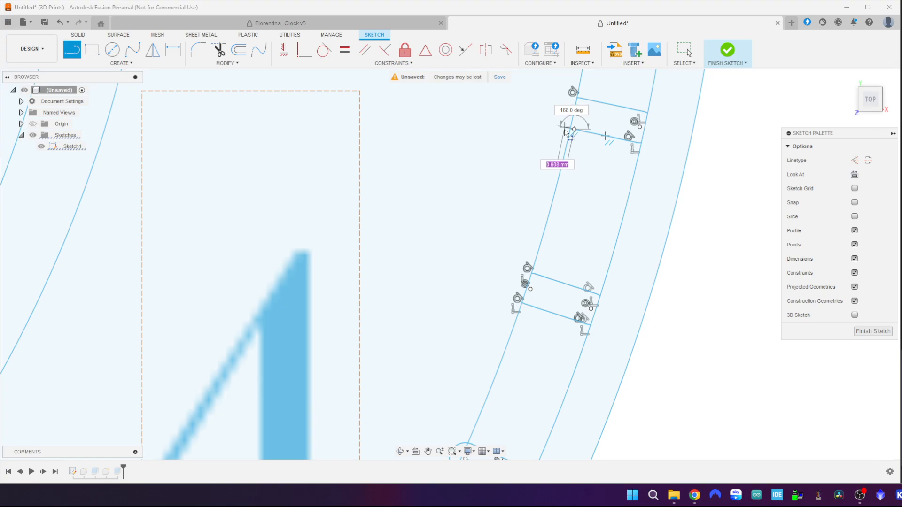
{"action": "left_click", "coordinate": [559, 126]}
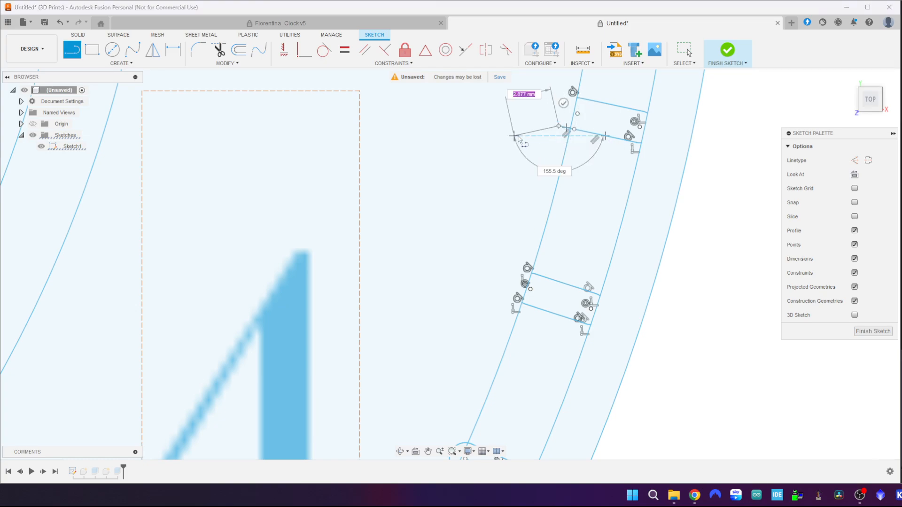
{"action": "key", "text": "Escape"}
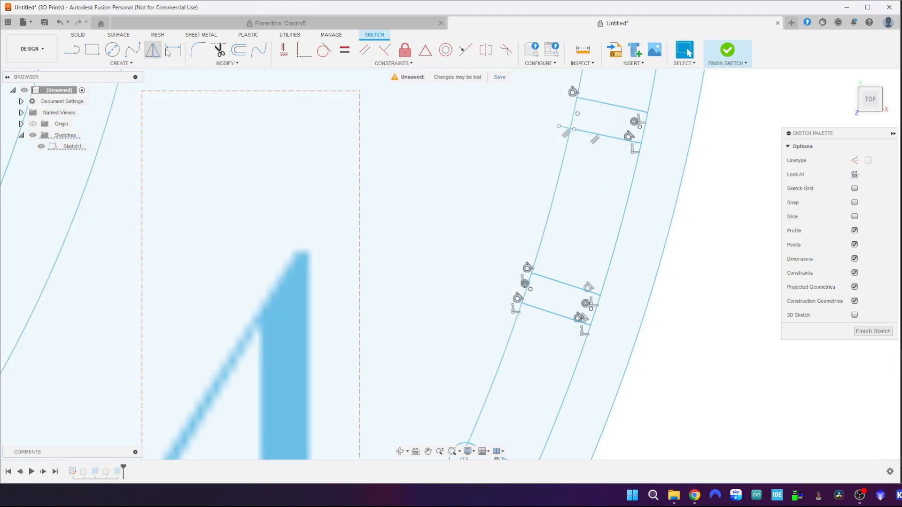
{"action": "left_click", "coordinate": [219, 49]}
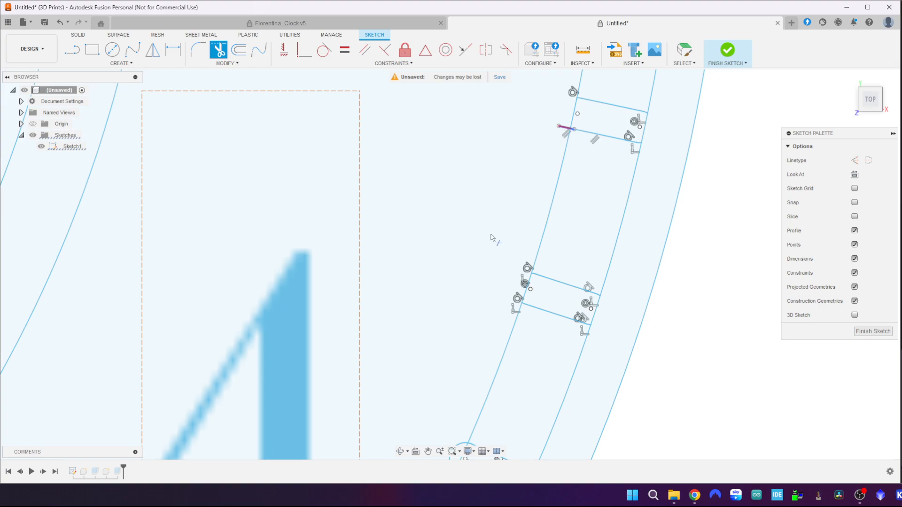
{"action": "scroll", "coordinate": [458, 357], "scroll_direction": "up", "scroll_amount": 5}
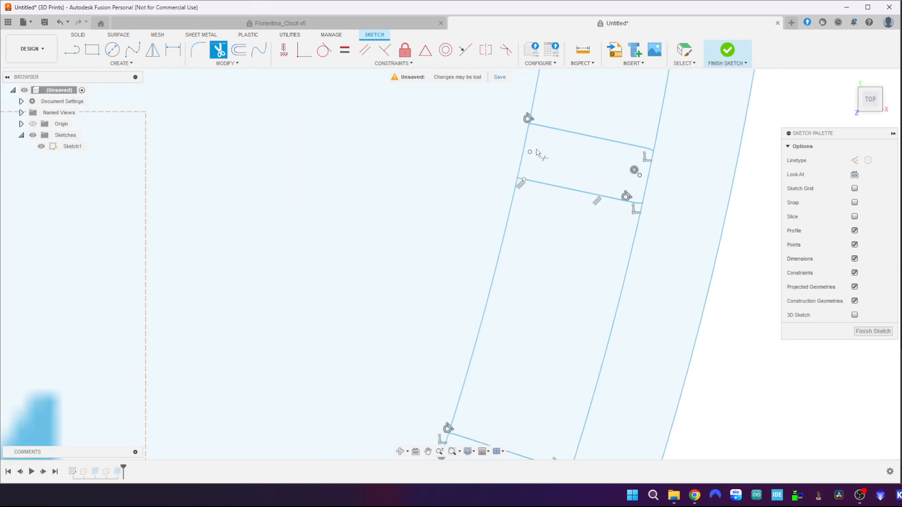
{"action": "scroll", "coordinate": [537, 153], "scroll_direction": "up", "scroll_amount": 1}
- Try deleting the lower edge line of the second minute mark after 3 o'clock, and undo the deletion
{"action": "key", "text": "Escape"}
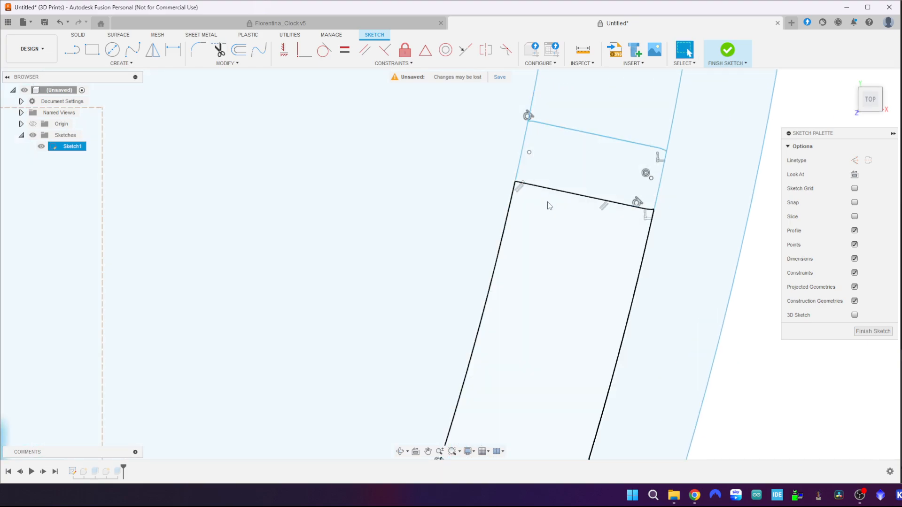
{"action": "left_click", "coordinate": [557, 192]}
{"action": "key", "text": "Escape"}
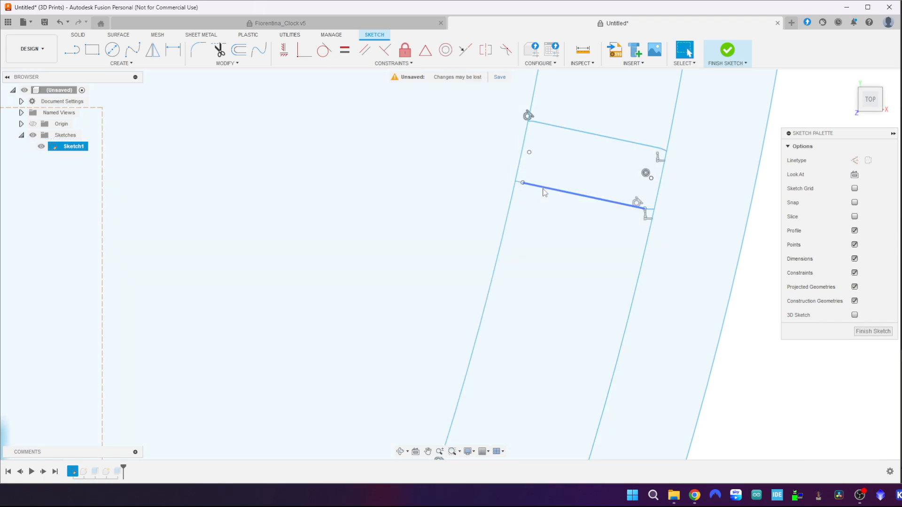
{"action": "left_click", "coordinate": [543, 190]}
{"action": "key", "text": "Delete"}
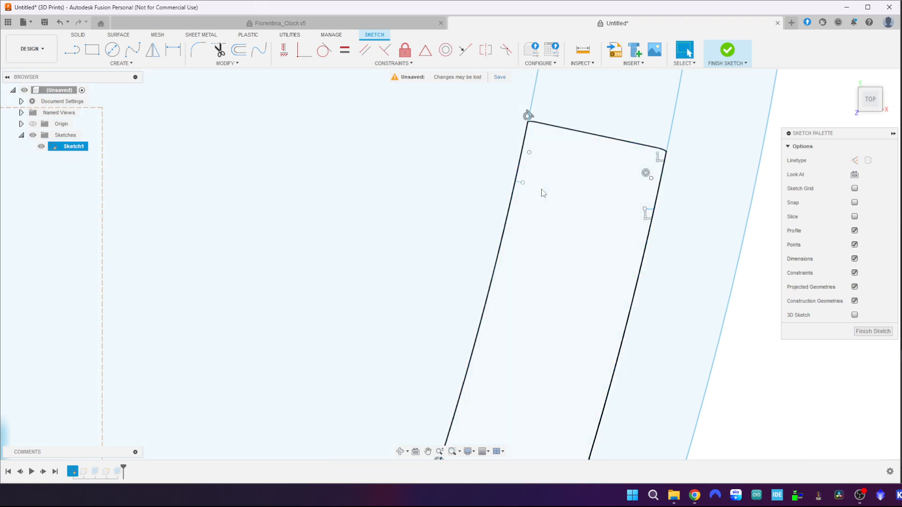
{"action": "key", "text": "ctrl+z"}
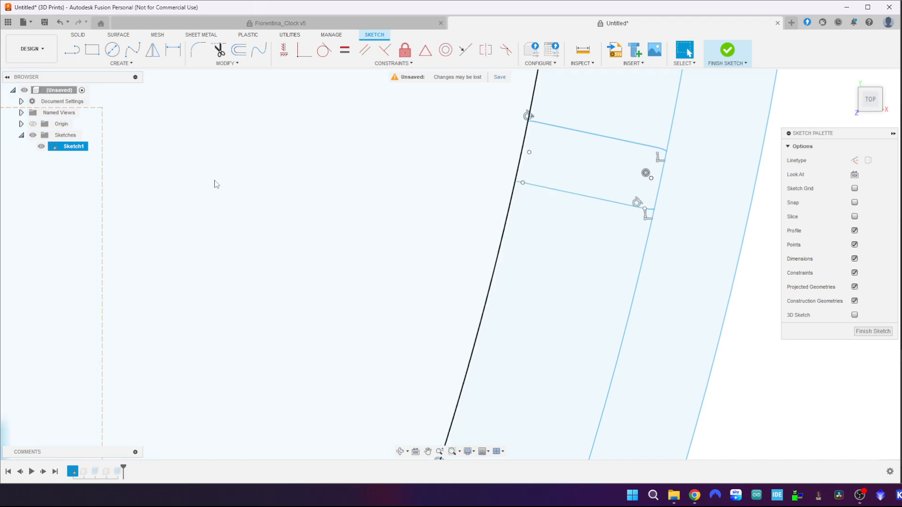
- Trim the centre line and both rounded ends from the fourth minute mark after 3 o'clock, just before the 4 o'clock diamond
{"action": "scroll", "coordinate": [299, 267], "scroll_direction": "down", "scroll_amount": 5}
{"action": "middle_click_drag", "start_coordinate": [311, 305], "coordinate": [488, 105]}
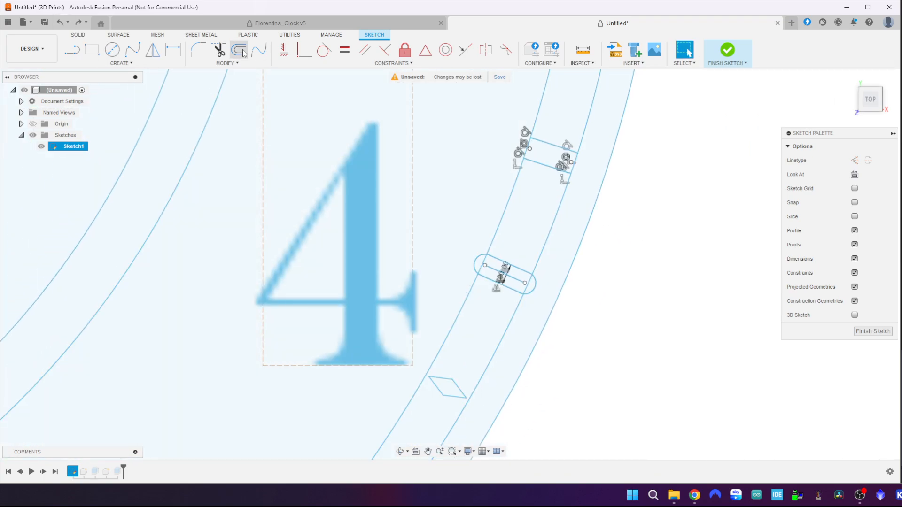
{"action": "left_click", "coordinate": [219, 49]}
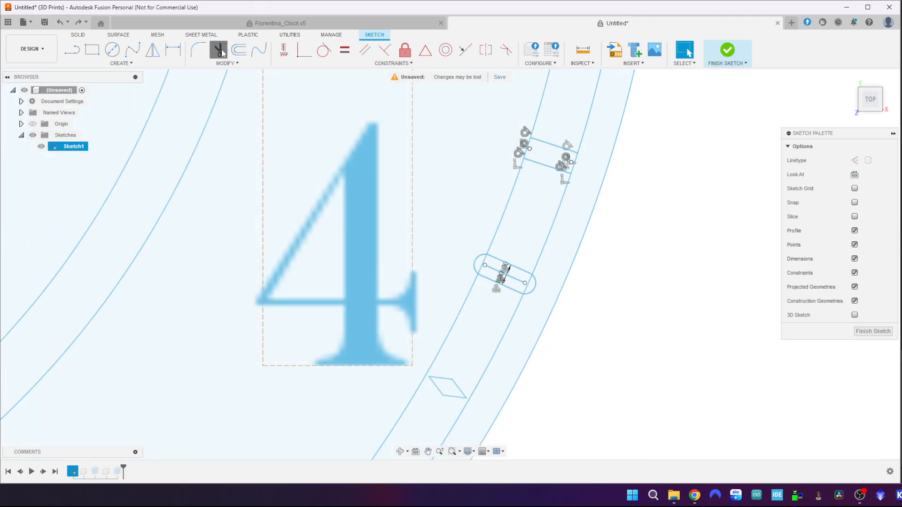
{"action": "left_click", "coordinate": [495, 273]}
{"action": "left_click", "coordinate": [496, 274]}
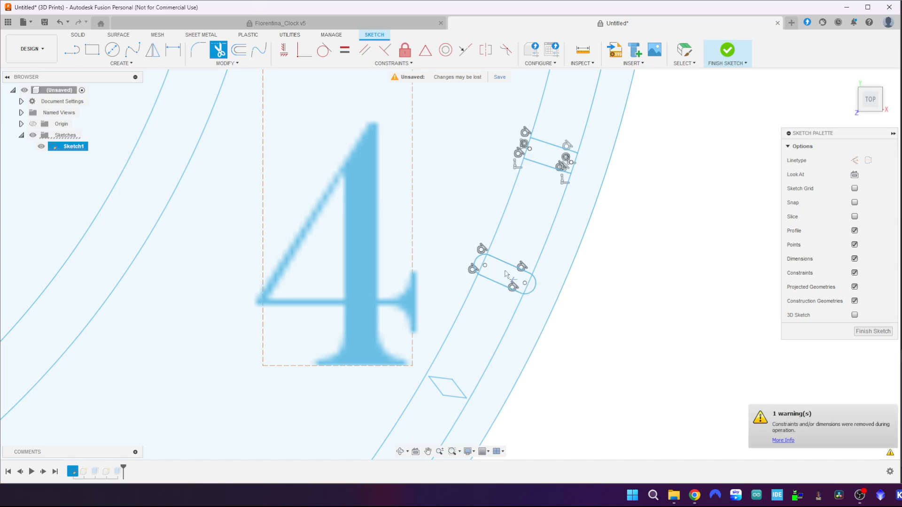
{"action": "left_click", "coordinate": [535, 292]}
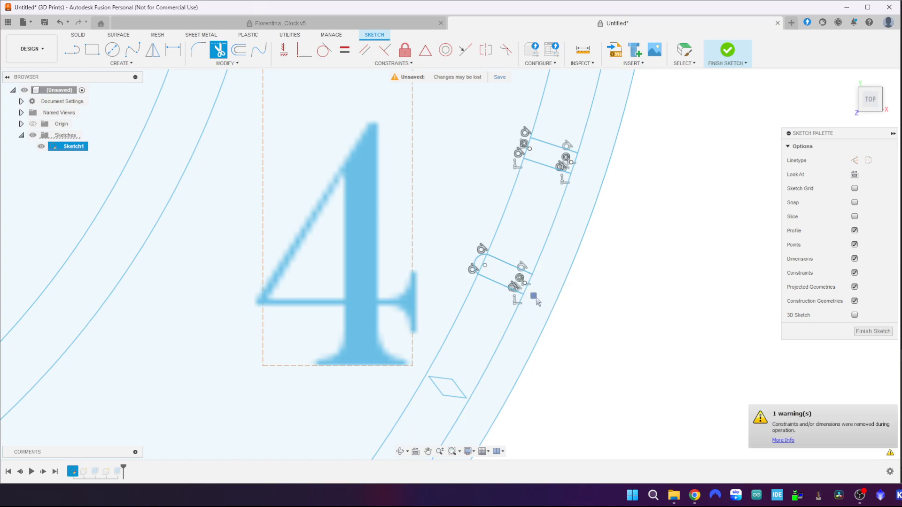
{"action": "left_click", "coordinate": [475, 261]}
- Trim both rounded ends and the centre line from the first minute mark after the 4 o'clock diamond
{"action": "middle_click_drag", "start_coordinate": [456, 296], "coordinate": [573, 69]}
{"action": "scroll", "coordinate": [491, 289], "scroll_direction": "up", "scroll_amount": 2}
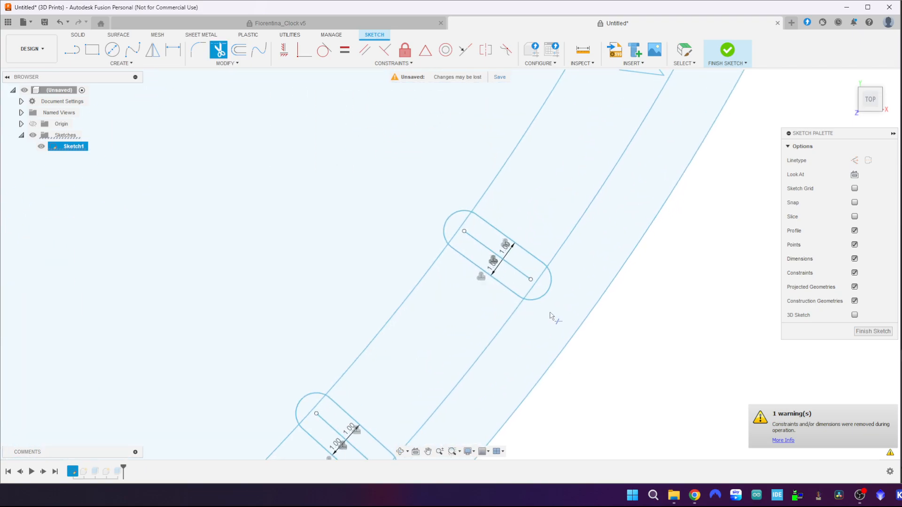
{"action": "left_click", "coordinate": [546, 295]}
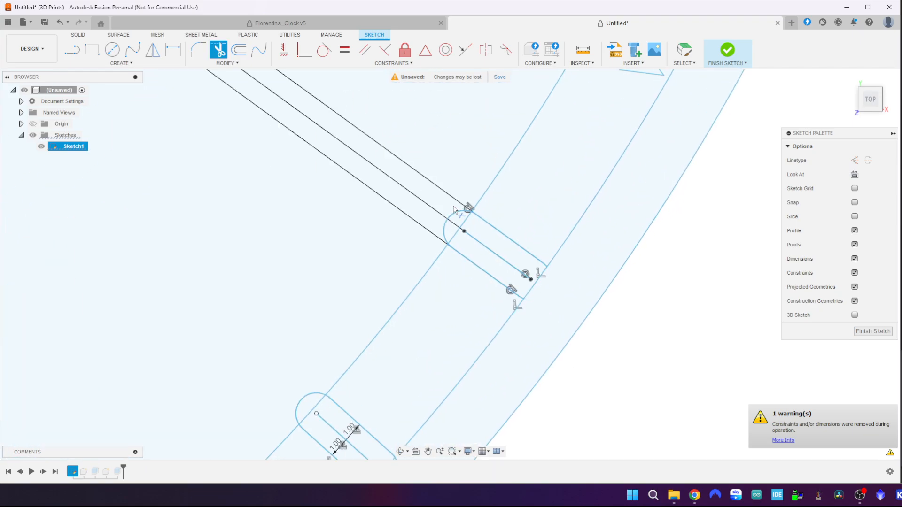
{"action": "left_click", "coordinate": [450, 220]}
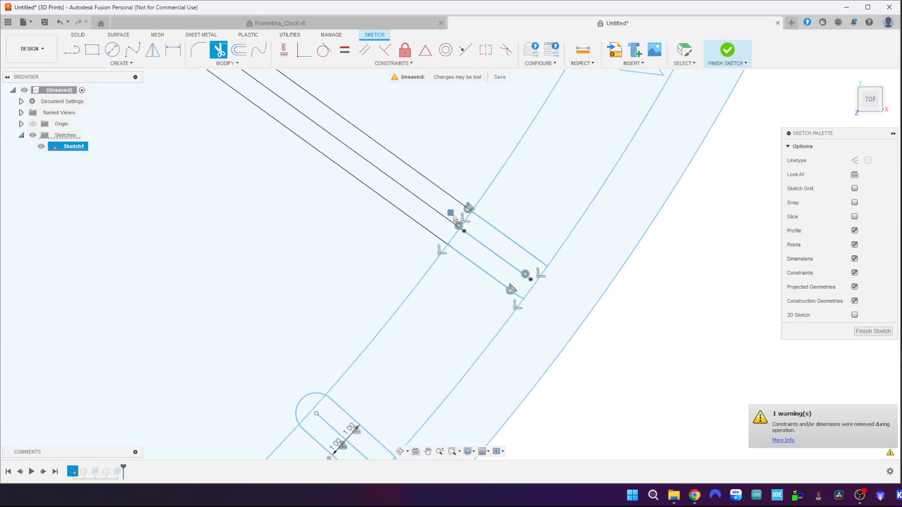
{"action": "left_click", "coordinate": [482, 242]}
- Trim the centre line and rounded ends from the second minute mark after 4 o'clock, and the inner rounded end from the third
{"action": "middle_click_drag", "start_coordinate": [310, 338], "coordinate": [355, 94]}
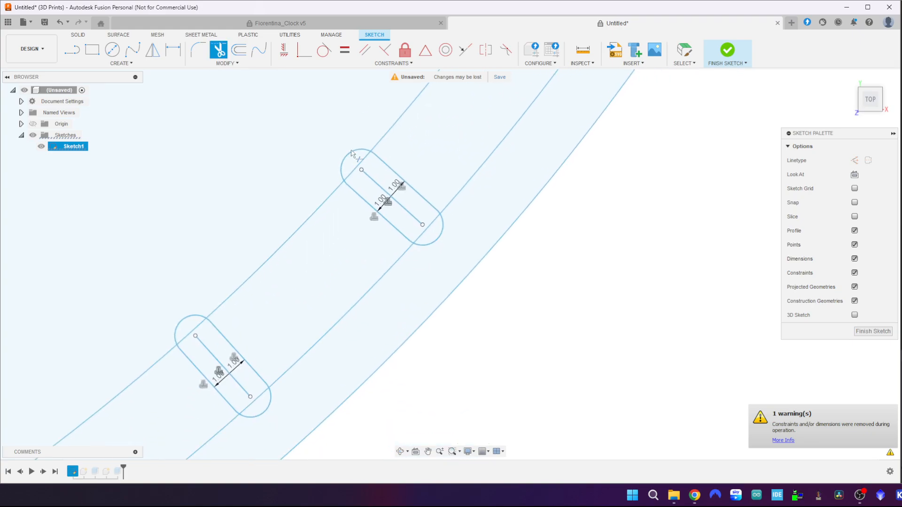
{"action": "left_click", "coordinate": [386, 195]}
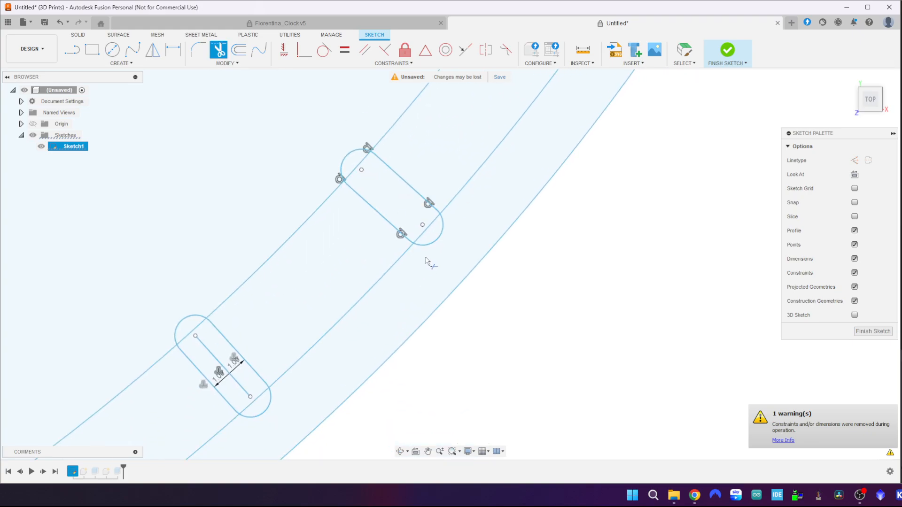
{"action": "left_click", "coordinate": [436, 246]}
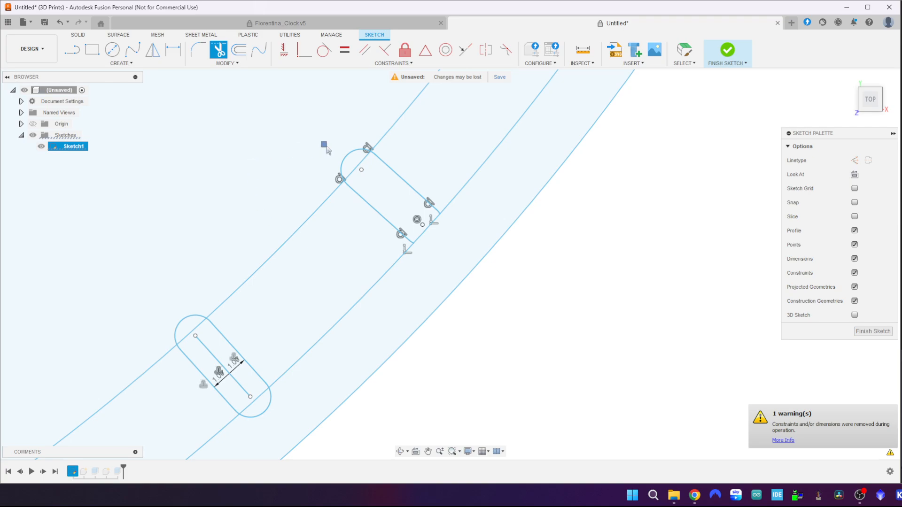
{"action": "left_click", "coordinate": [344, 161]}
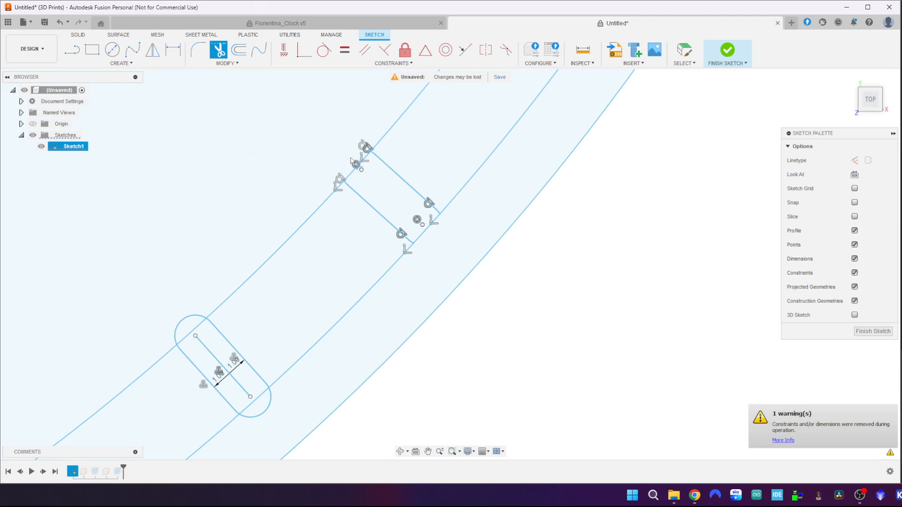
{"action": "left_click", "coordinate": [181, 321]}
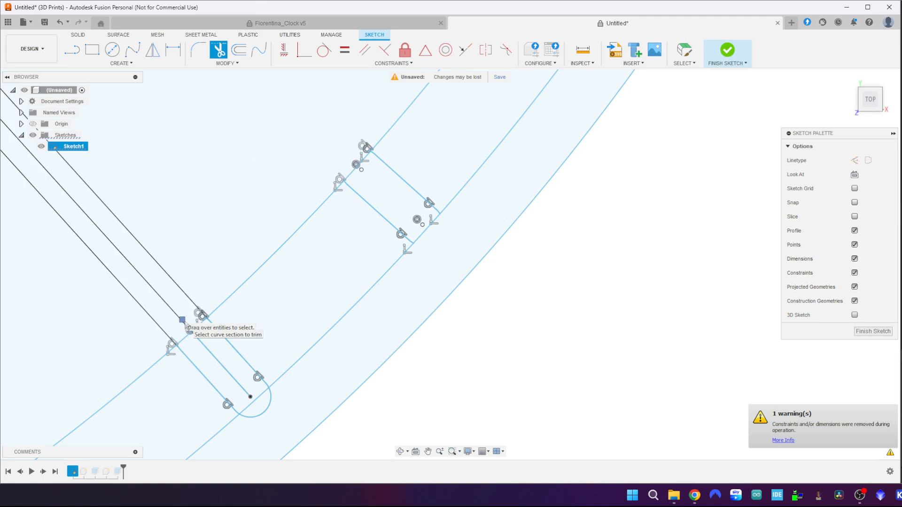
- Undo the last three trims around the third minute mark after 4 o'clock, including the removed segment of the ring's inner circle
{"action": "left_click", "coordinate": [269, 415]}
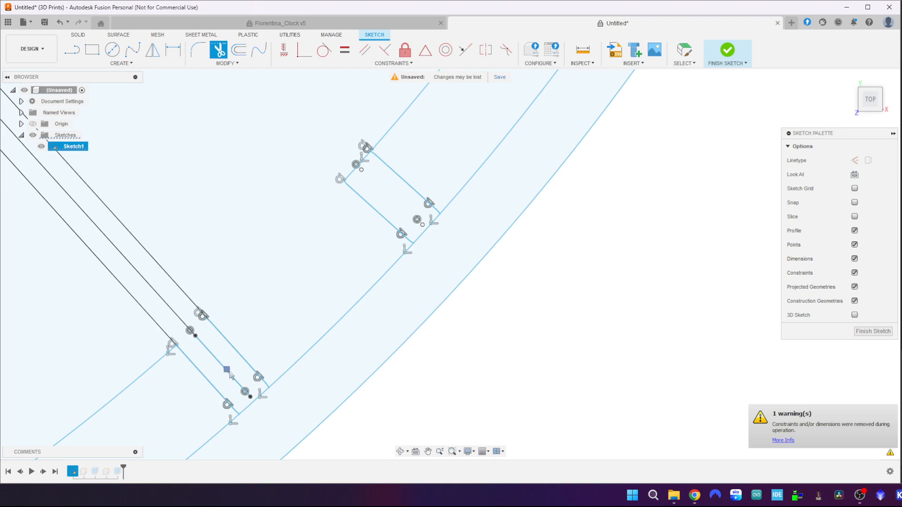
{"action": "mouse_move", "coordinate": [157, 157]}
{"action": "middle_mouse_down"}
{"action": "mouse_move", "coordinate": [216, 136]}
{"action": "mouse_move", "coordinate": [335, 119]}
{"action": "middle_mouse_up"}
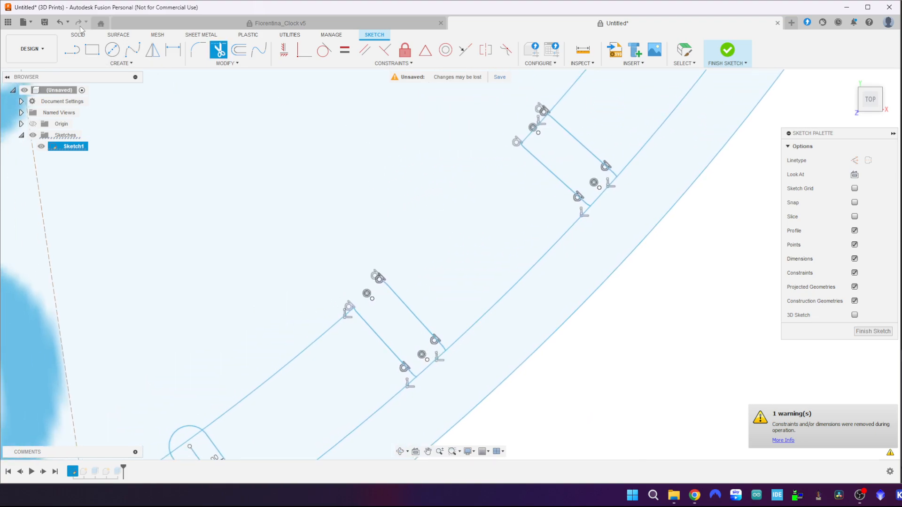
{"action": "left_click", "coordinate": [61, 24]}
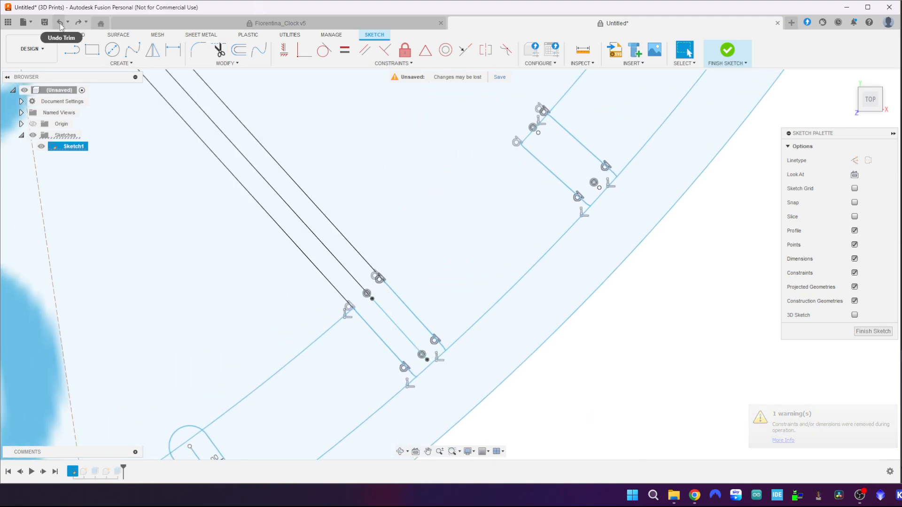
{"action": "left_click", "coordinate": [60, 24]}
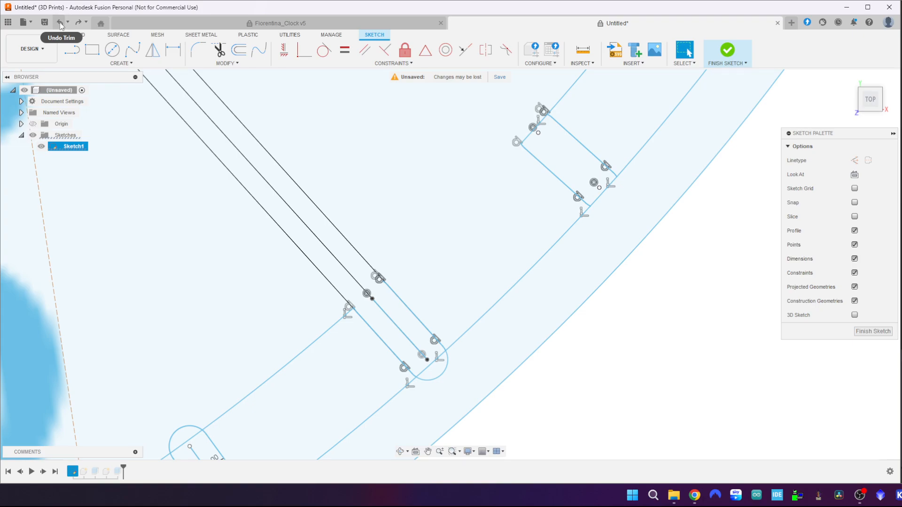
{"action": "left_click", "coordinate": [60, 23]}
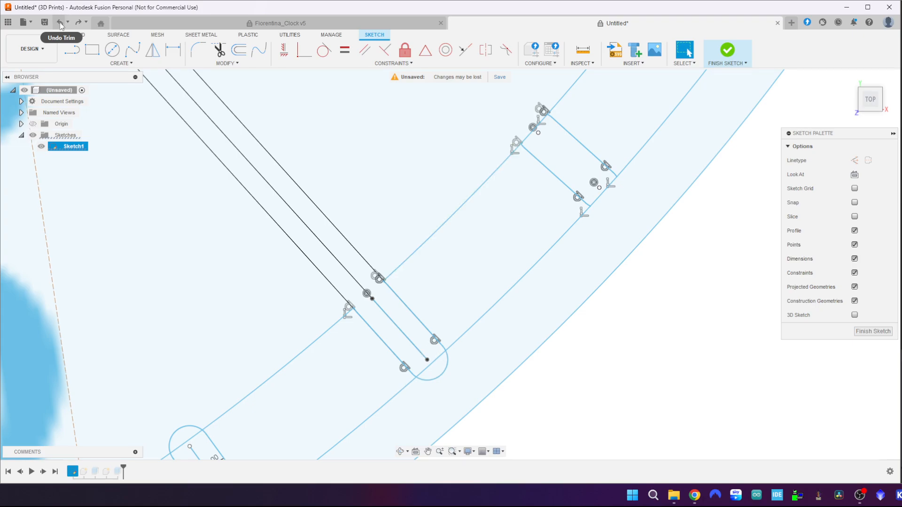
- Trim the centre lines and remaining rounded ends from the third and fourth minute marks after 4 o'clock
{"action": "left_click", "coordinate": [218, 49]}
{"action": "left_click", "coordinate": [397, 329]}
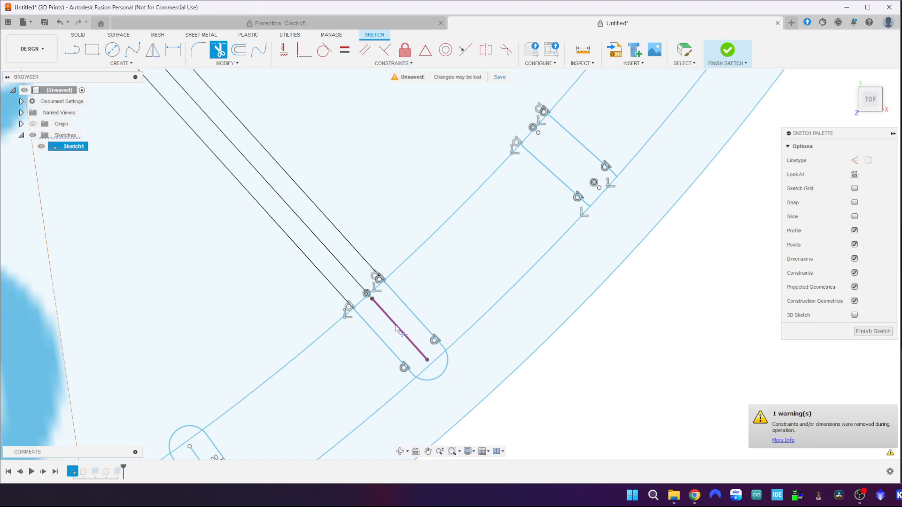
{"action": "left_click", "coordinate": [396, 329]}
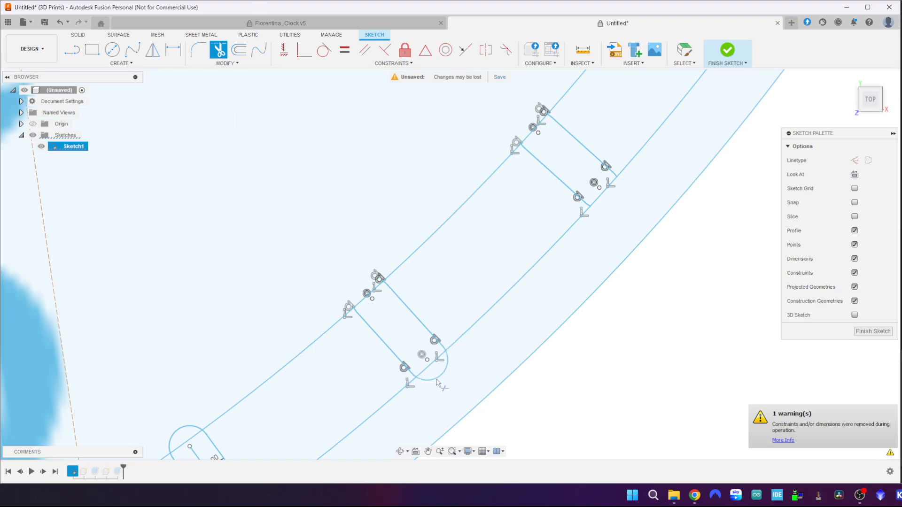
{"action": "left_click", "coordinate": [437, 382]}
{"action": "middle_click_drag", "start_coordinate": [337, 371], "coordinate": [520, 138]}
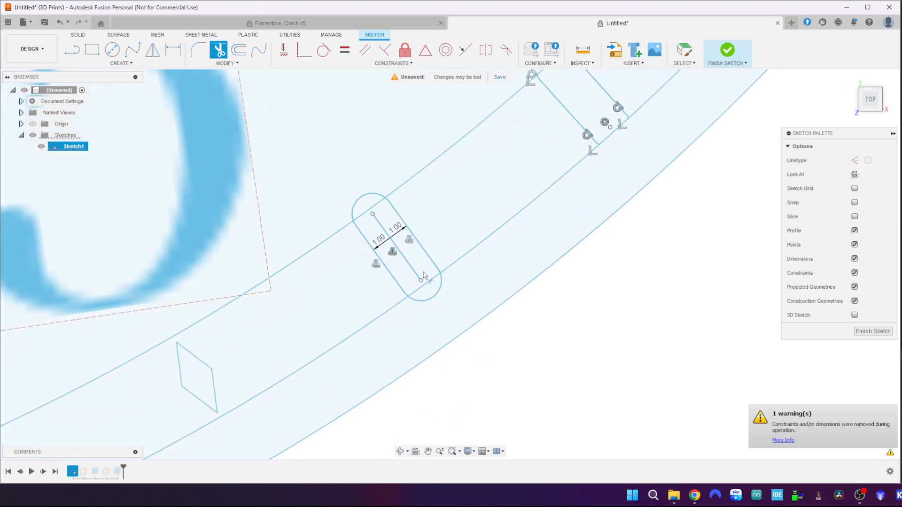
{"action": "left_click", "coordinate": [414, 275]}
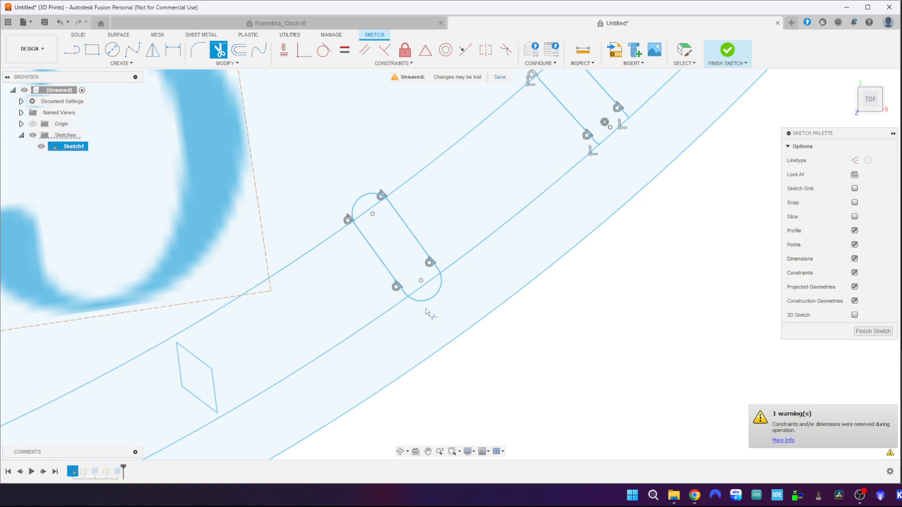
{"action": "left_click", "coordinate": [430, 301]}
{"action": "left_click", "coordinate": [367, 198]}
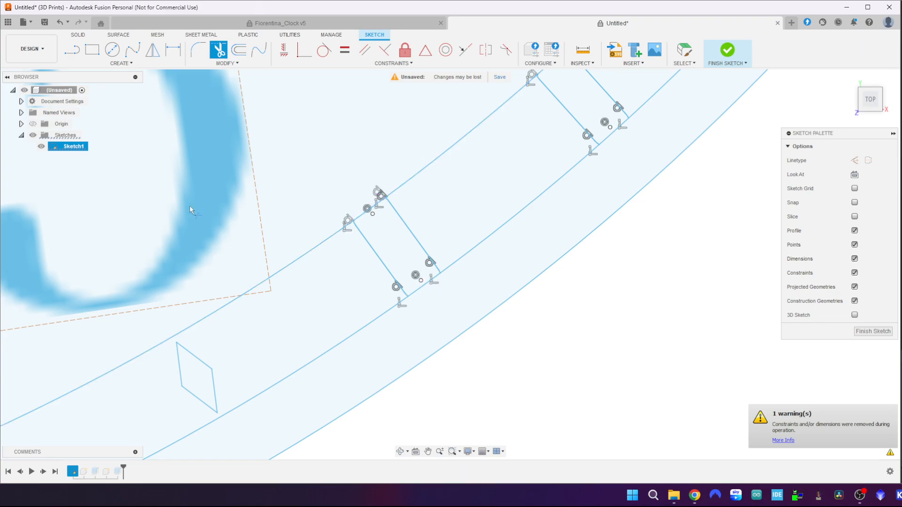
- Trim the centre lines and rounded ends from the first and second minute marks after the 5 o'clock diamond
{"action": "middle_click_drag", "start_coordinate": [122, 415], "coordinate": [569, 155]}
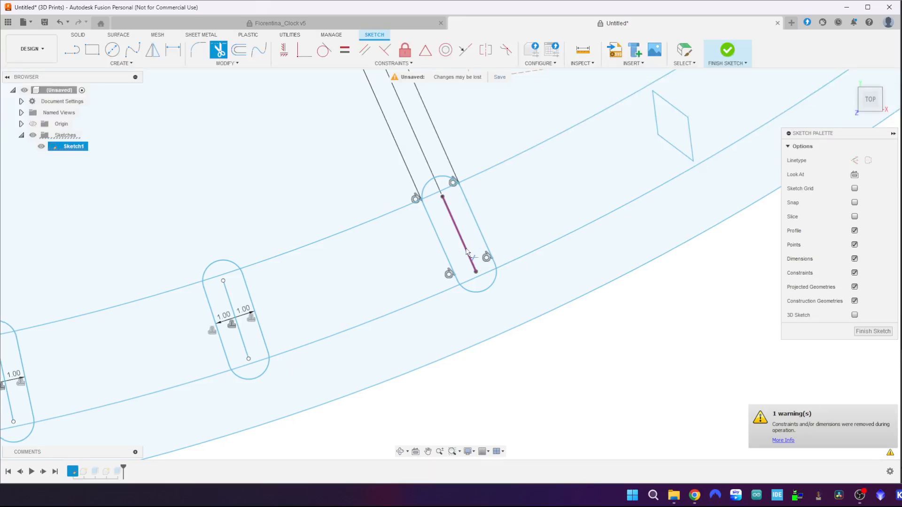
{"action": "left_click", "coordinate": [453, 219]}
{"action": "left_click", "coordinate": [433, 181]}
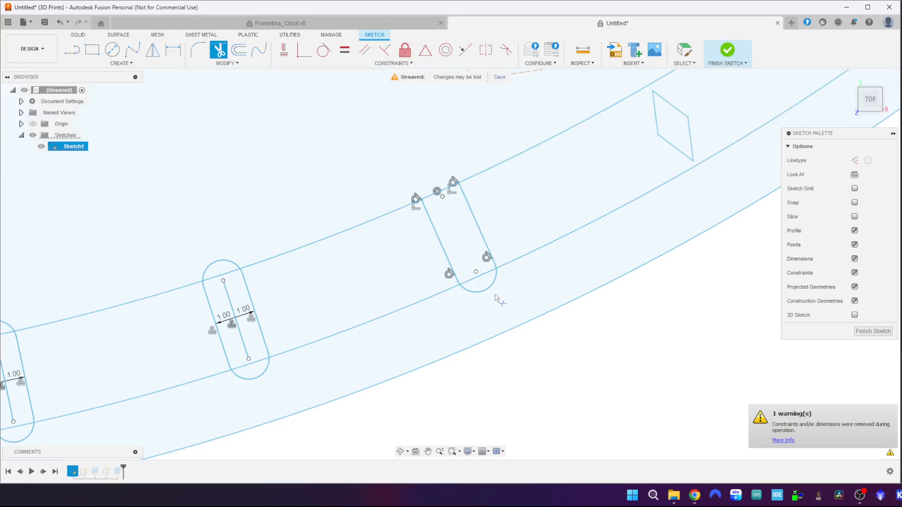
{"action": "left_click", "coordinate": [489, 295]}
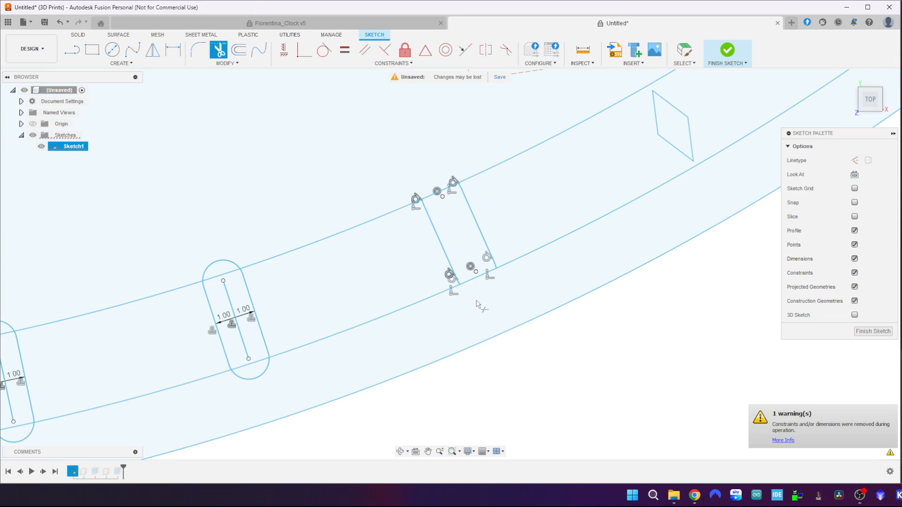
{"action": "left_click", "coordinate": [259, 375]}
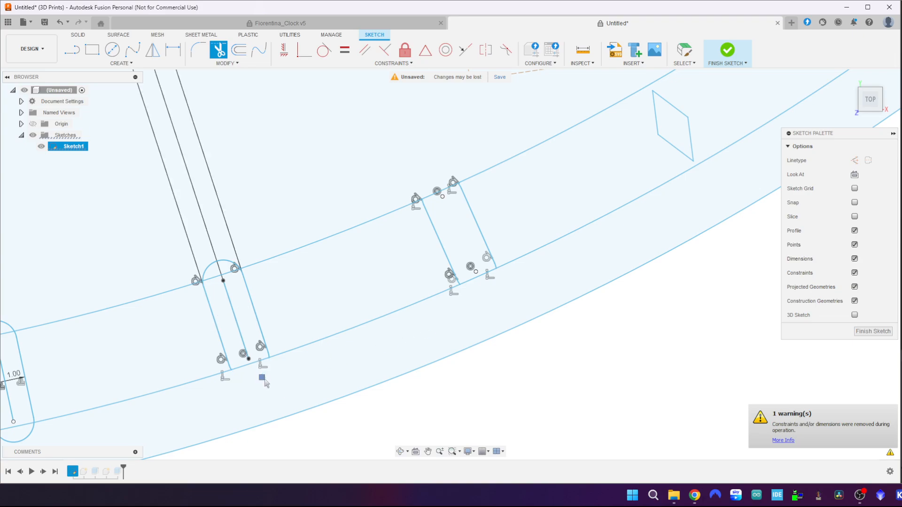
{"action": "left_click", "coordinate": [239, 329]}
{"action": "left_click", "coordinate": [224, 268]}
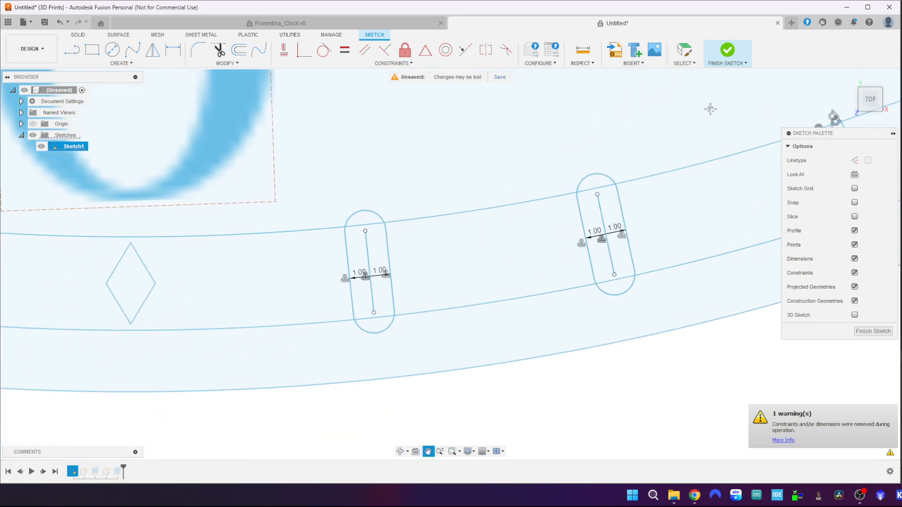
- Trim the rounded ends and centre lines from the third and fourth minute marks after 5 o'clock, up to the 6 o'clock diamond
{"action": "left_click", "coordinate": [599, 172]}
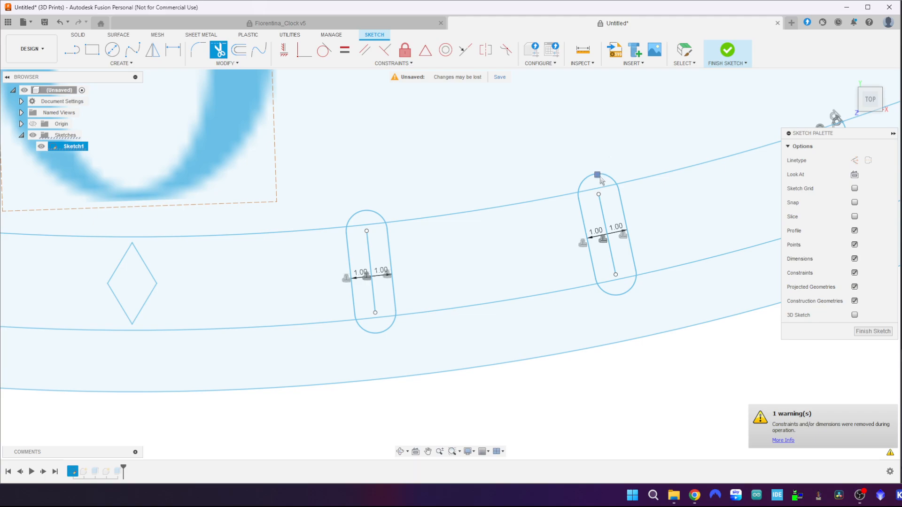
{"action": "left_click", "coordinate": [606, 225]}
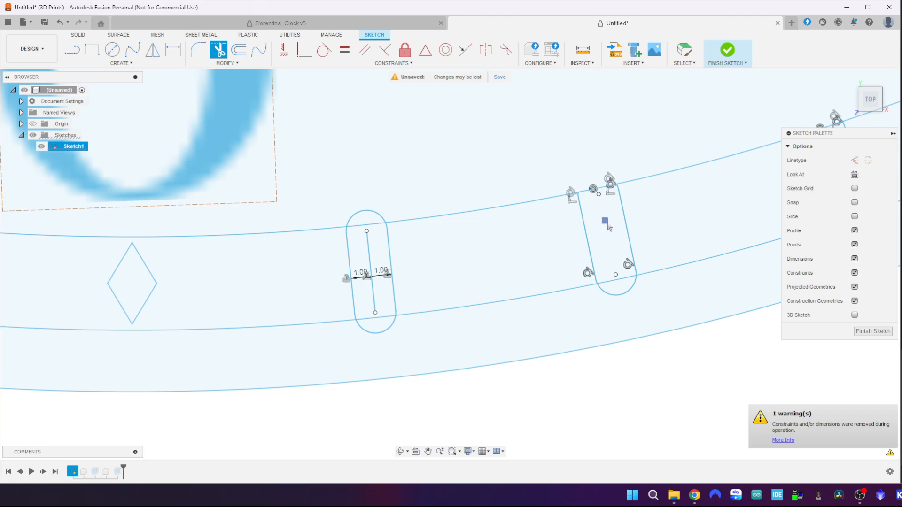
{"action": "left_click", "coordinate": [617, 299]}
{"action": "left_click", "coordinate": [382, 333]}
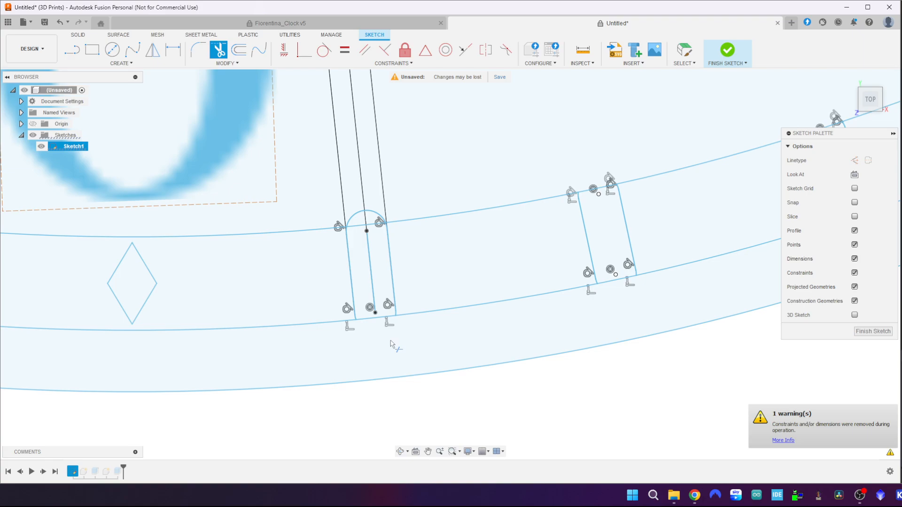
{"action": "left_click", "coordinate": [374, 279]}
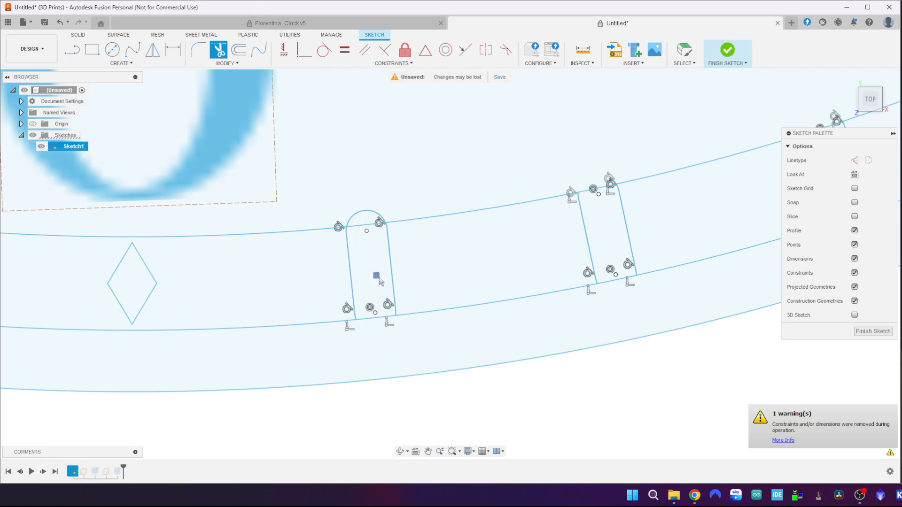
{"action": "left_click", "coordinate": [373, 215]}
- Trim the centre lines and rounded ends from the first and second minute marks after the 6 o'clock diamond
{"action": "middle_click_drag", "start_coordinate": [236, 280], "coordinate": [794, 286]}
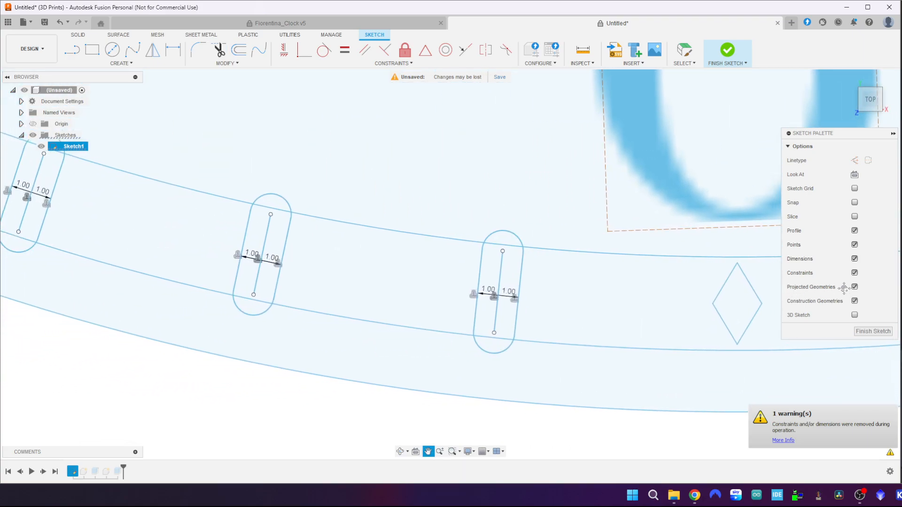
{"action": "left_click", "coordinate": [495, 300]}
{"action": "left_click", "coordinate": [501, 230]}
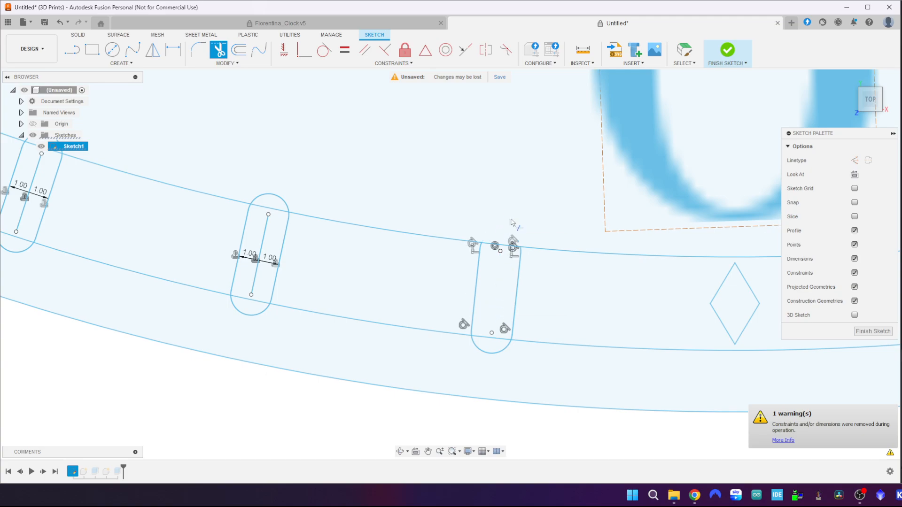
{"action": "left_click", "coordinate": [491, 353]}
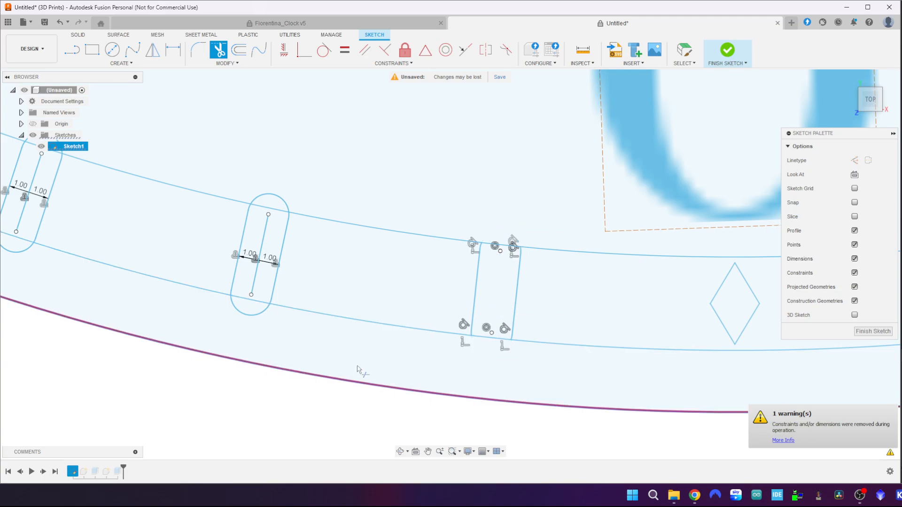
{"action": "left_click", "coordinate": [252, 314]}
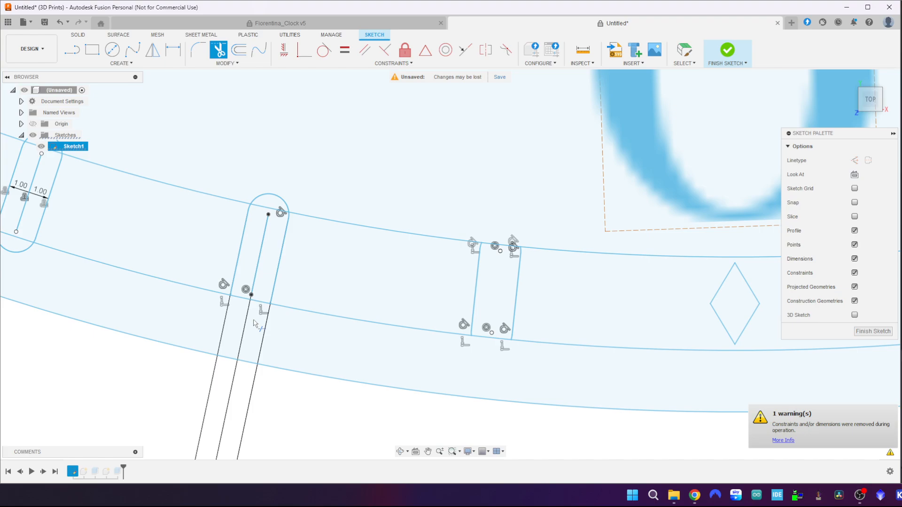
{"action": "left_click", "coordinate": [260, 272]}
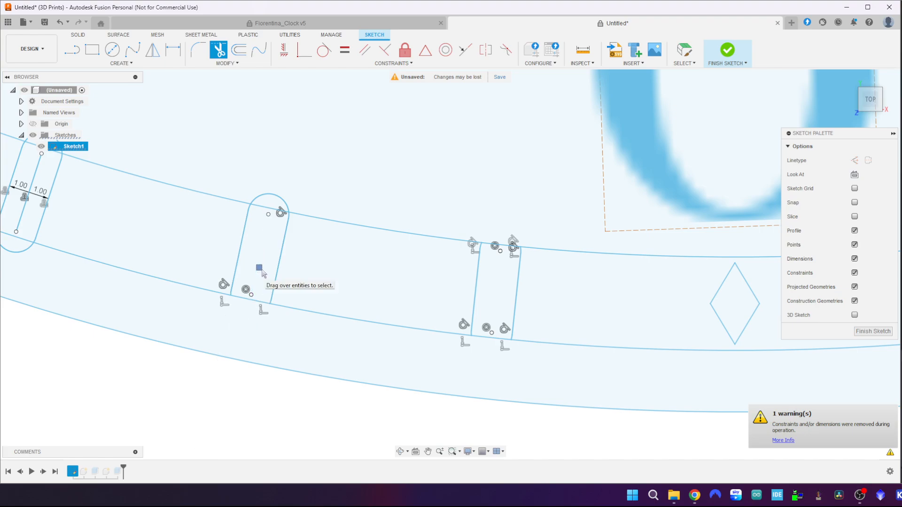
{"action": "left_click", "coordinate": [281, 202]}
- Trim the centre lines and rounded ends from the third and fourth minute marks after 6 o'clock, up to the 7 o'clock diamond
{"action": "middle_click_drag", "start_coordinate": [225, 173], "coordinate": [732, 323]}
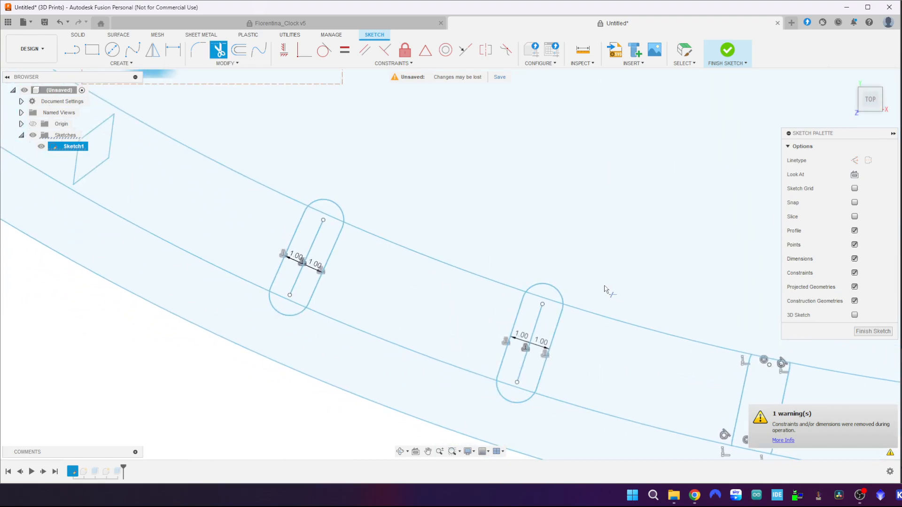
{"action": "left_click", "coordinate": [556, 295]}
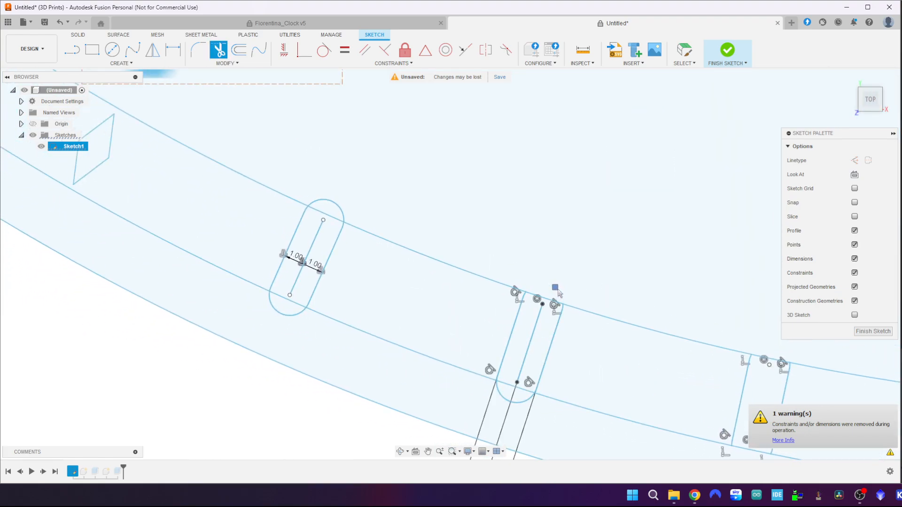
{"action": "left_click", "coordinate": [534, 342]}
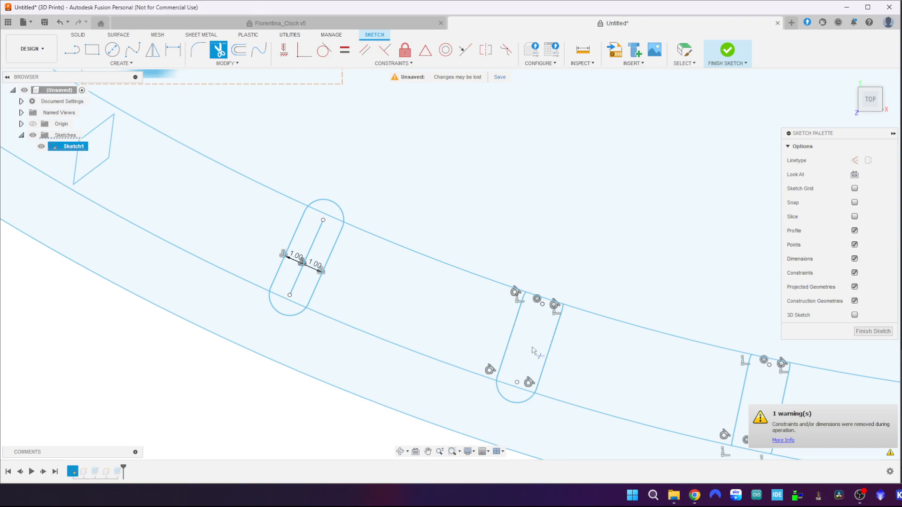
{"action": "left_click", "coordinate": [513, 407]}
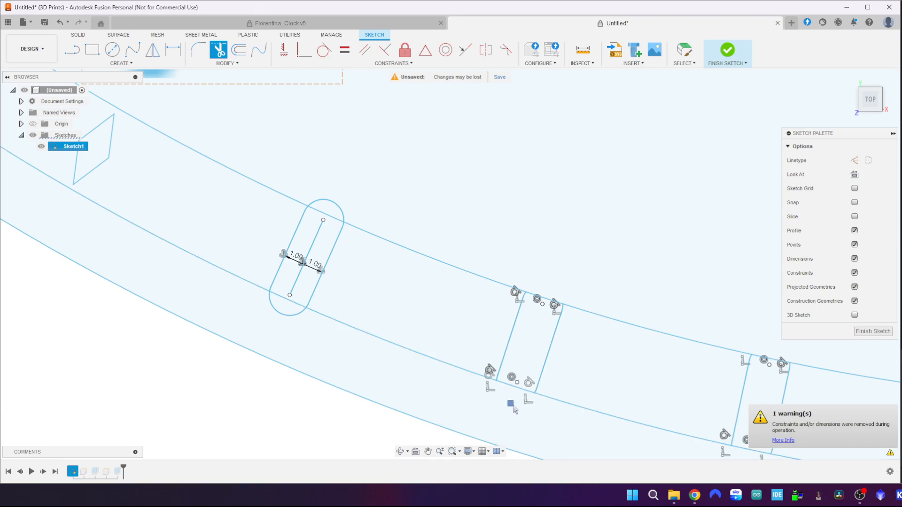
{"action": "left_click", "coordinate": [290, 318]}
{"action": "left_click", "coordinate": [302, 271]}
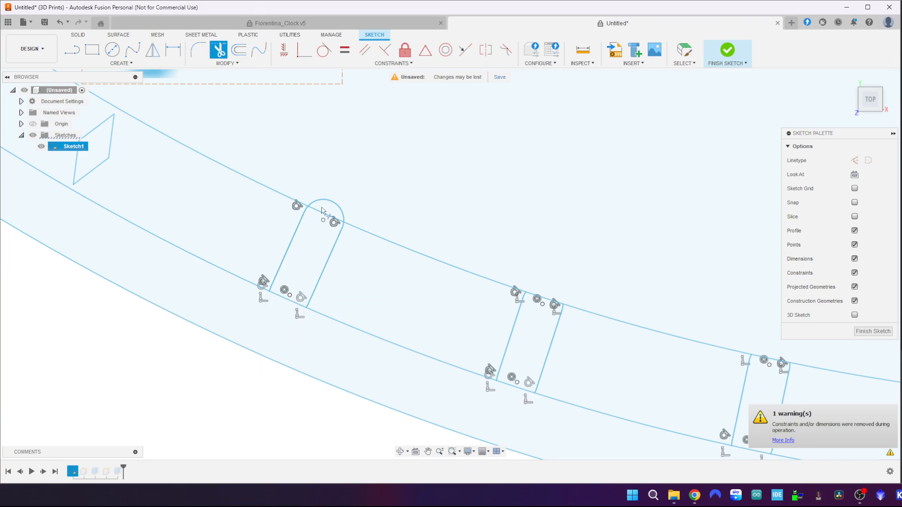
{"action": "left_click", "coordinate": [331, 204]}
- Trim the centre lines and rounded ends from the first and second minute marks after the 7 o'clock diamond
{"action": "mouse_move", "coordinate": [235, 133]}
{"action": "middle_mouse_down"}
{"action": "mouse_move", "coordinate": [517, 296]}
{"action": "mouse_move", "coordinate": [695, 379]}
{"action": "middle_mouse_up"}
{"action": "key", "text": "t"}
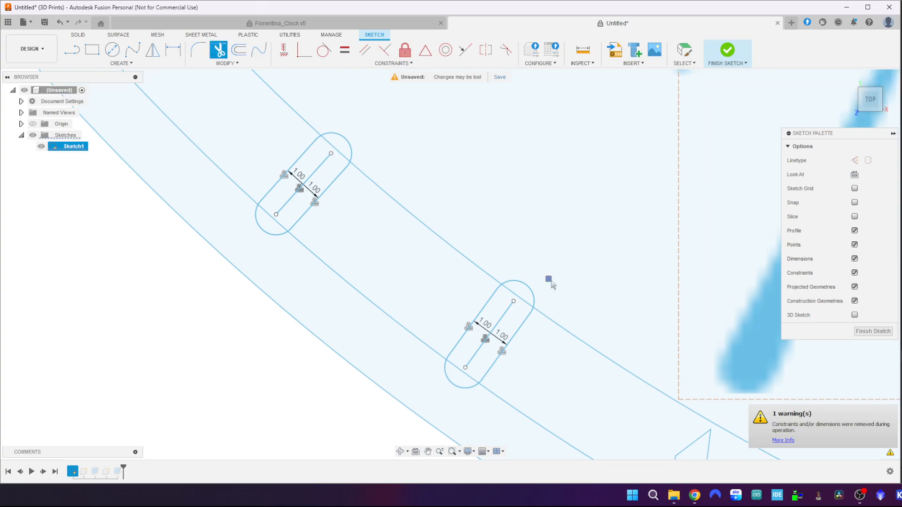
{"action": "left_click", "coordinate": [527, 288]}
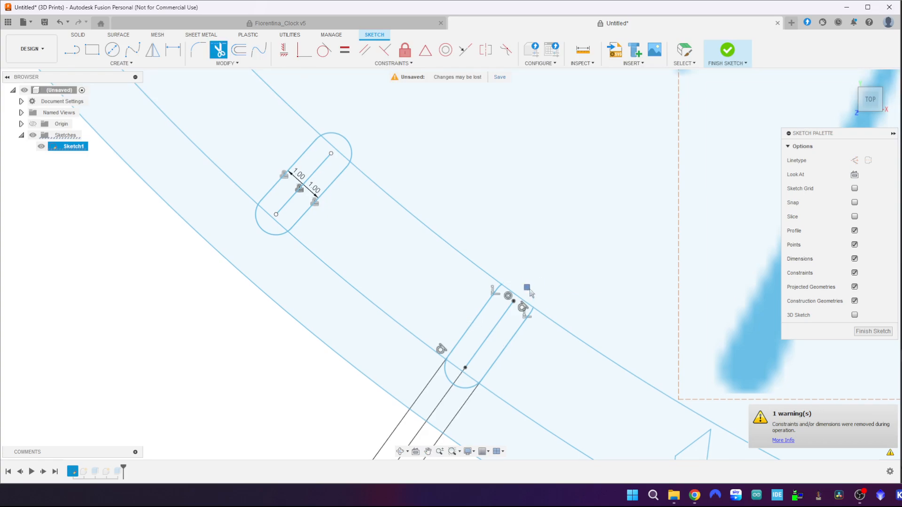
{"action": "left_click", "coordinate": [498, 333]}
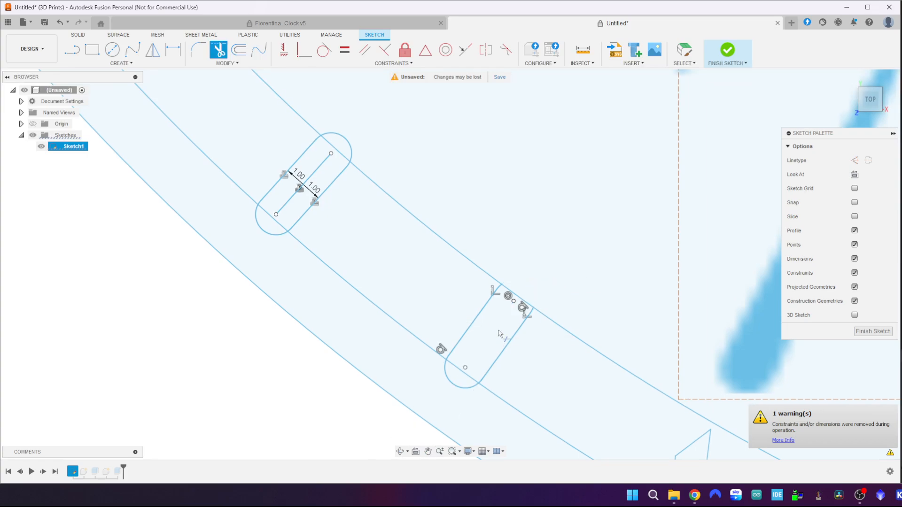
{"action": "left_click", "coordinate": [455, 386]}
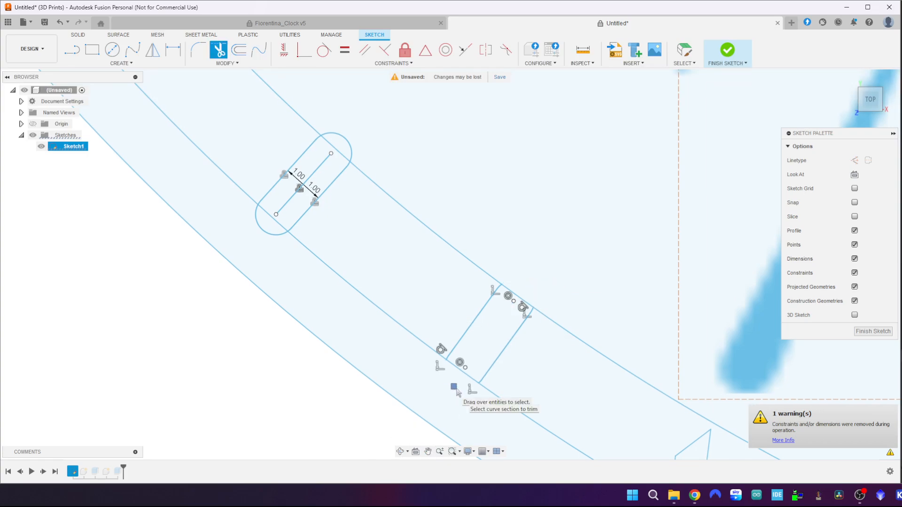
{"action": "left_click", "coordinate": [271, 236]}
{"action": "left_click", "coordinate": [305, 187]}
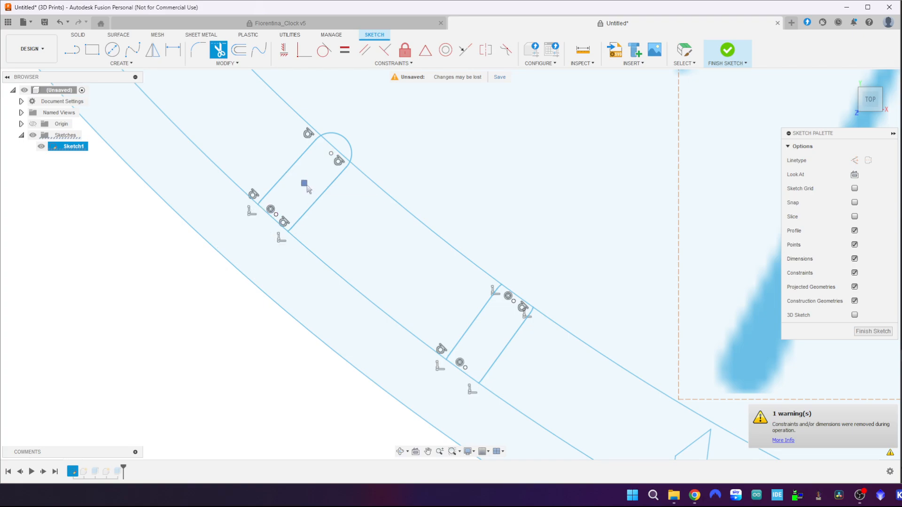
{"action": "left_click", "coordinate": [346, 139]}
- Trim the rounded ends and centre lines from the third and fourth minute marks after 7 o'clock
{"action": "mouse_move", "coordinate": [395, 153]}
{"action": "middle_mouse_down"}
{"action": "mouse_move", "coordinate": [489, 272]}
{"action": "mouse_move", "coordinate": [615, 395]}
{"action": "middle_mouse_up"}
{"action": "middle_click_drag", "start_coordinate": [489, 257], "coordinate": [606, 304]}
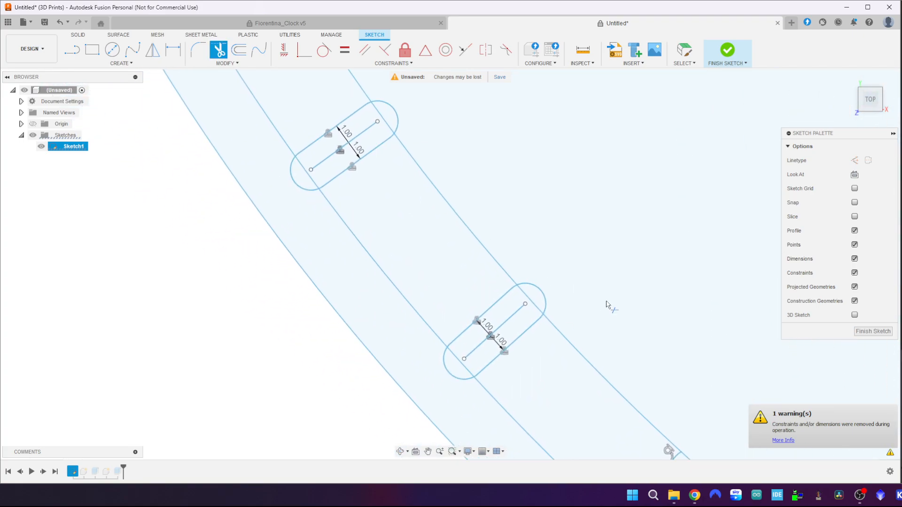
{"action": "left_click", "coordinate": [544, 298]}
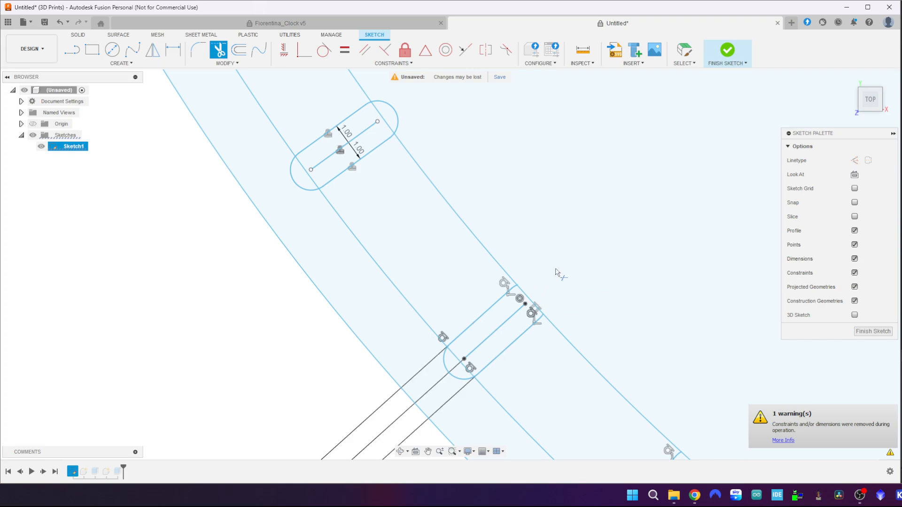
{"action": "left_click", "coordinate": [502, 330]}
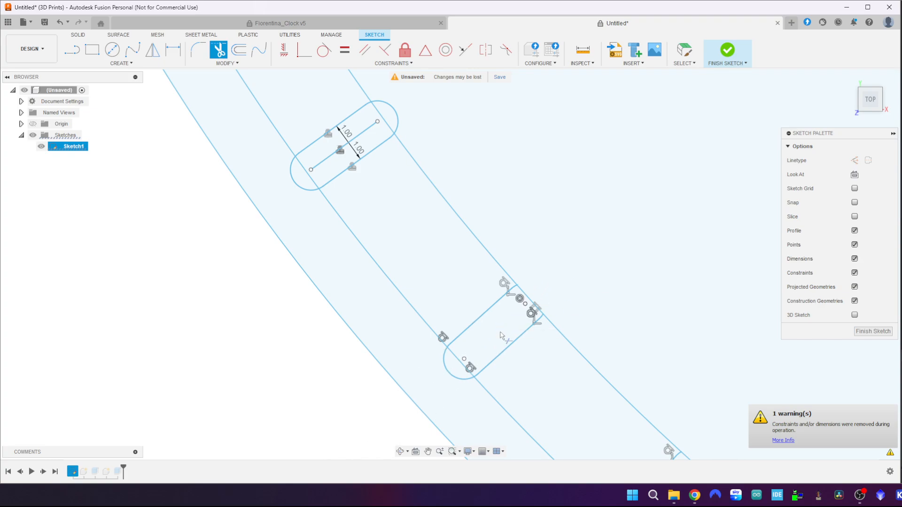
{"action": "left_click", "coordinate": [452, 376]}
{"action": "left_click", "coordinate": [300, 187]}
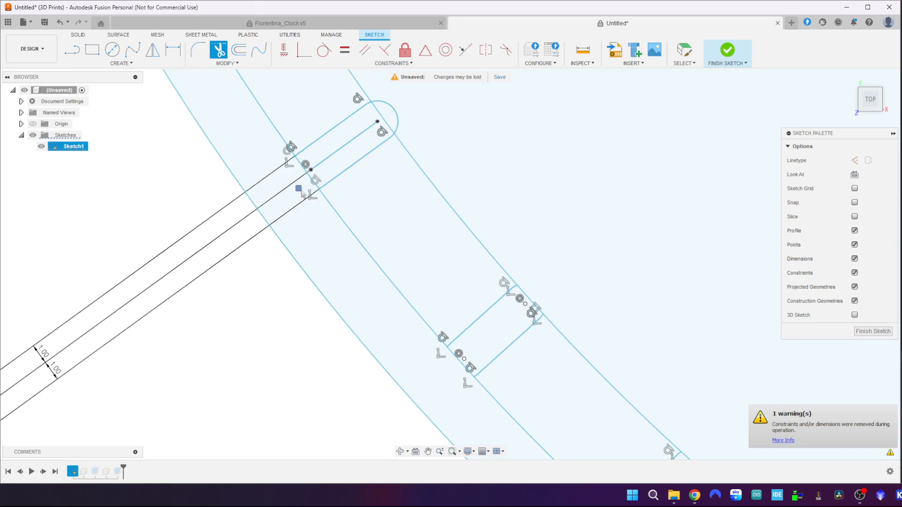
{"action": "left_click", "coordinate": [335, 154]}
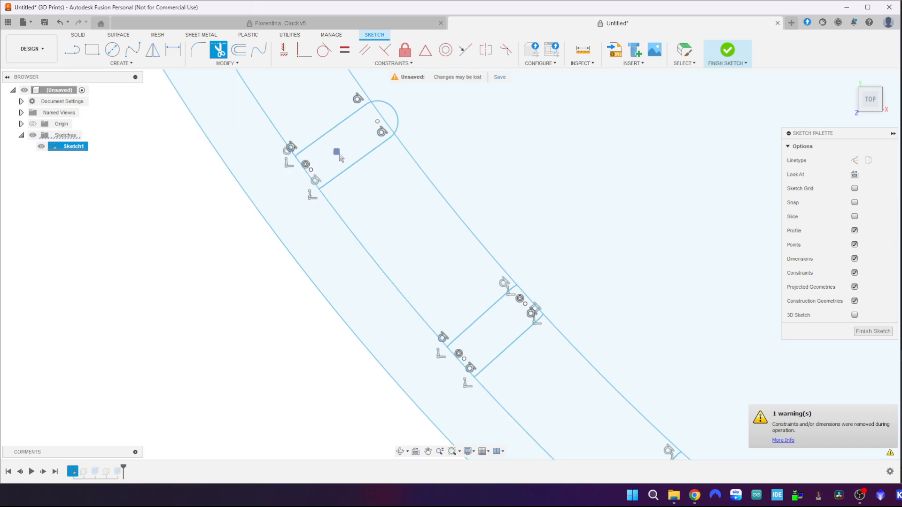
{"action": "left_click", "coordinate": [393, 108]}
- Trim the rounded ends and centre lines from the first and second minute marks after 8 o'clock
{"action": "mouse_move", "coordinate": [450, 170]}
{"action": "middle_mouse_down"}
{"action": "mouse_move", "coordinate": [483, 282]}
{"action": "mouse_move", "coordinate": [600, 473]}
{"action": "middle_mouse_up"}
{"action": "middle_click_drag", "start_coordinate": [426, 196], "coordinate": [590, 402]}
{"action": "middle_click_drag", "start_coordinate": [514, 241], "coordinate": [571, 314]}
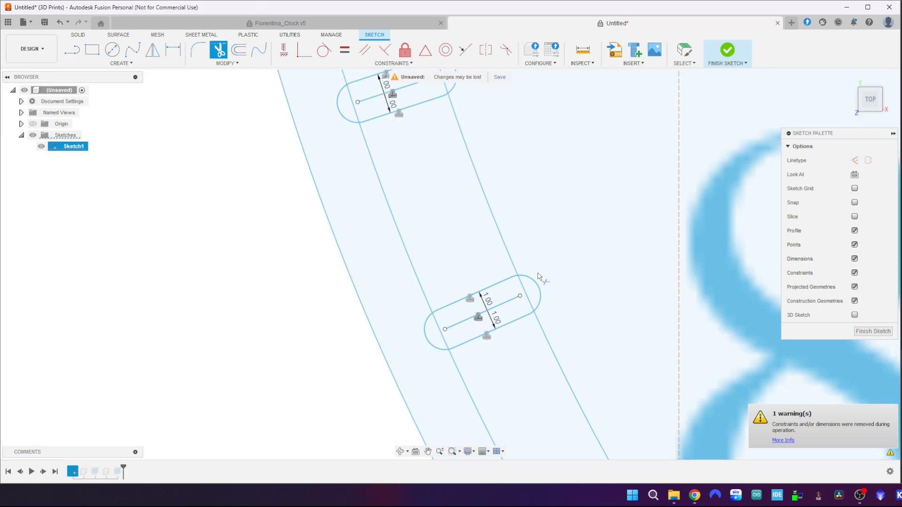
{"action": "left_click", "coordinate": [538, 287]}
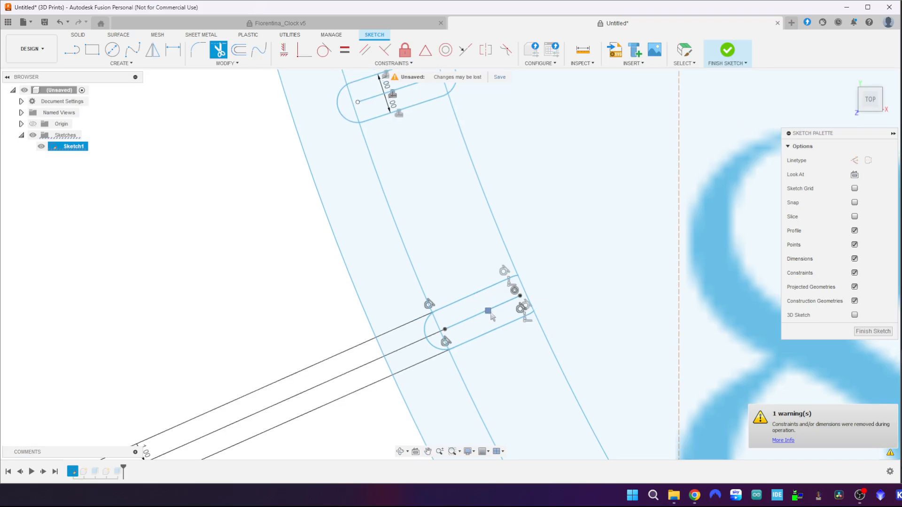
{"action": "left_click", "coordinate": [491, 317]}
{"action": "left_click", "coordinate": [429, 344]}
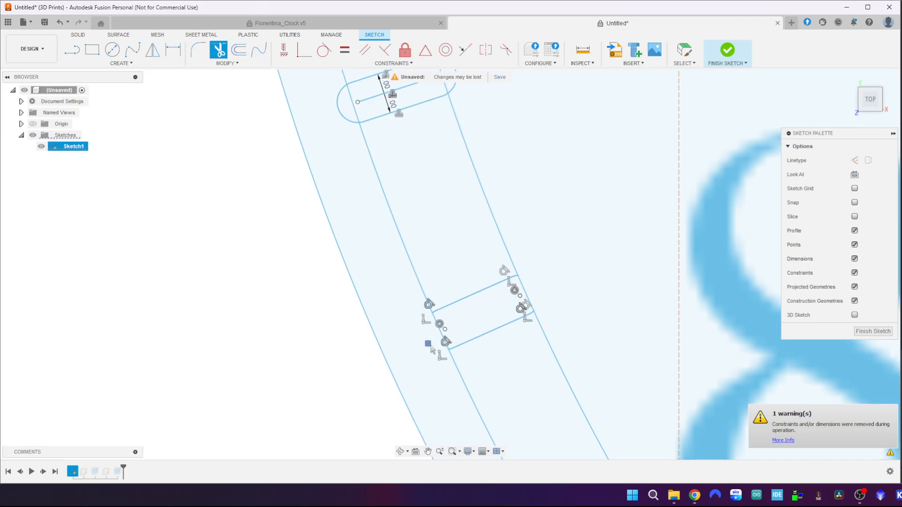
{"action": "middle_click_drag", "start_coordinate": [367, 187], "coordinate": [454, 410]}
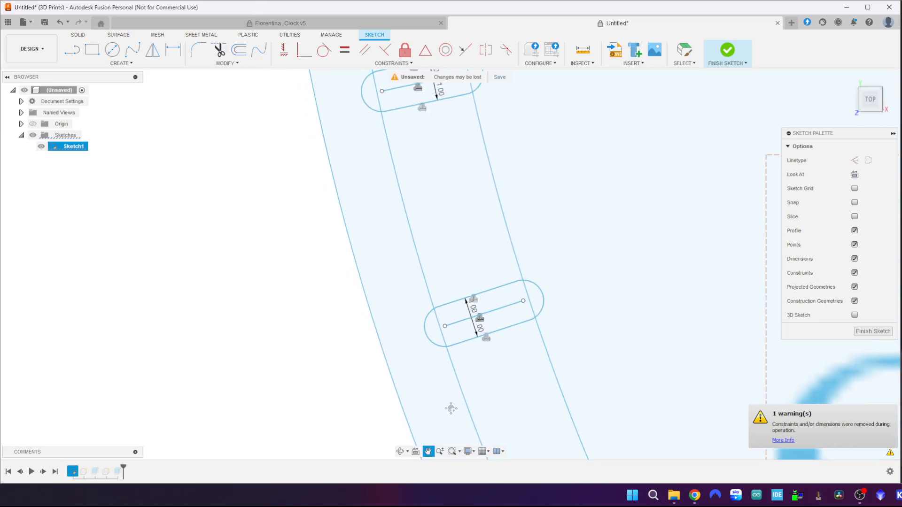
{"action": "left_click", "coordinate": [463, 323]}
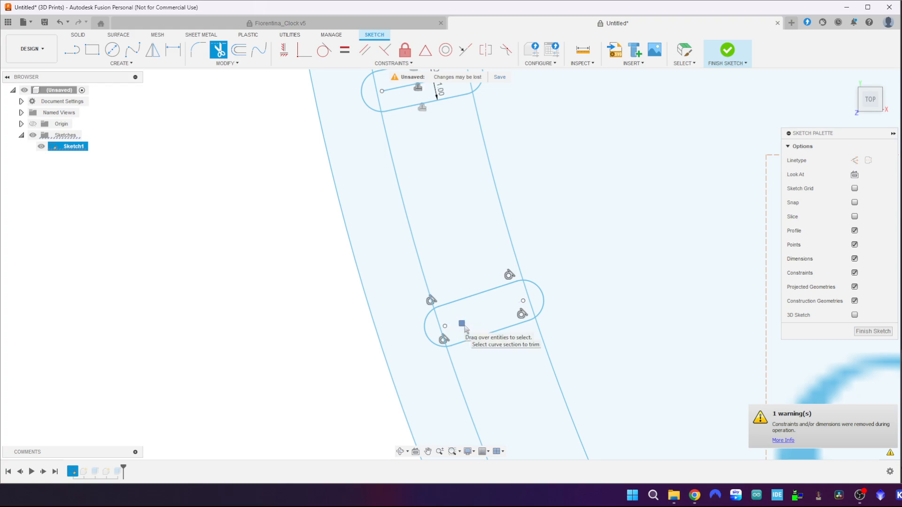
{"action": "left_click", "coordinate": [426, 333]}
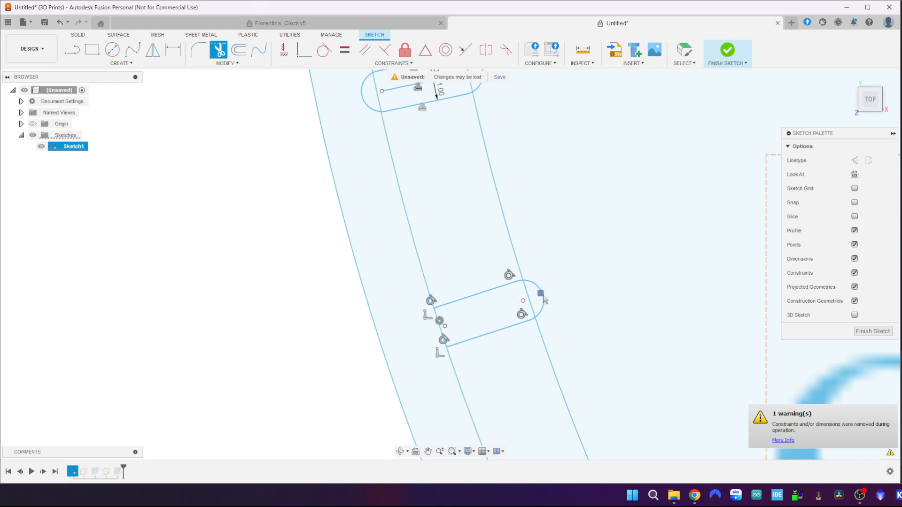
- Trim the rounded ends and centre lines from the third and fourth minute marks after 8 o'clock, up to the 9 o'clock diamond
{"action": "middle_click_drag", "start_coordinate": [544, 208], "coordinate": [649, 403]}
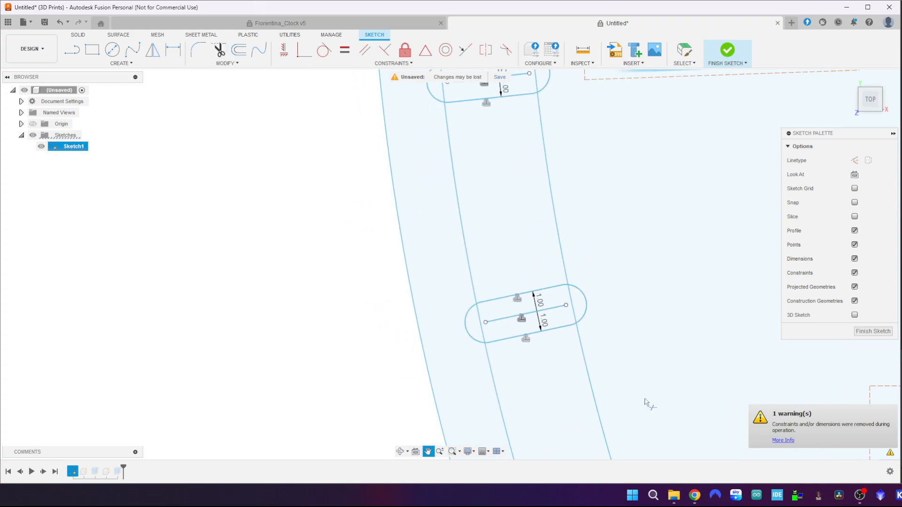
{"action": "left_click", "coordinate": [582, 296]}
{"action": "left_click", "coordinate": [534, 312]}
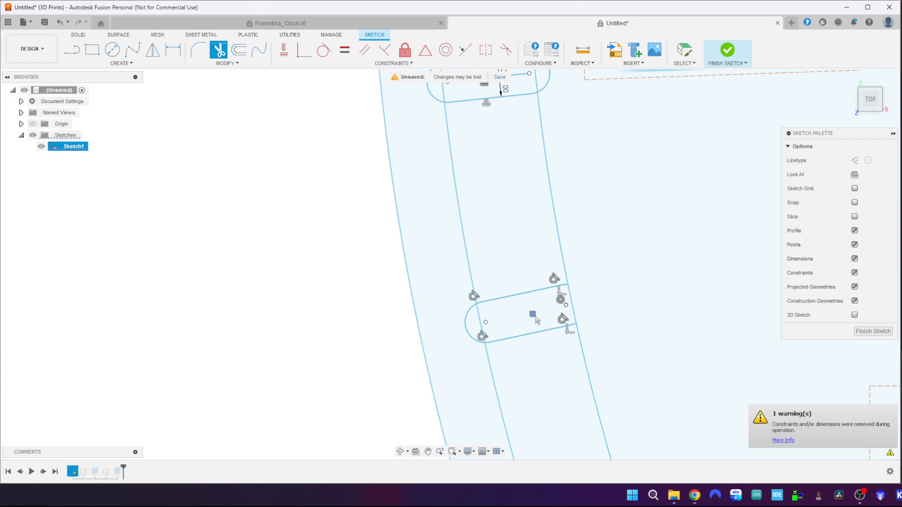
{"action": "left_click", "coordinate": [468, 333]}
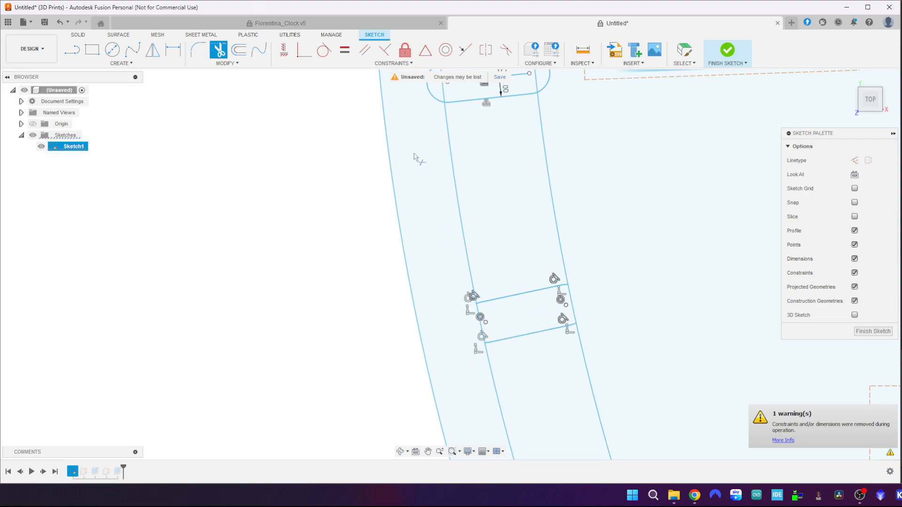
{"action": "mouse_move", "coordinate": [425, 151]}
{"action": "middle_mouse_down"}
{"action": "mouse_move", "coordinate": [434, 341]}
{"action": "mouse_move", "coordinate": [428, 398]}
{"action": "middle_mouse_up"}
{"action": "left_click", "coordinate": [476, 327]}
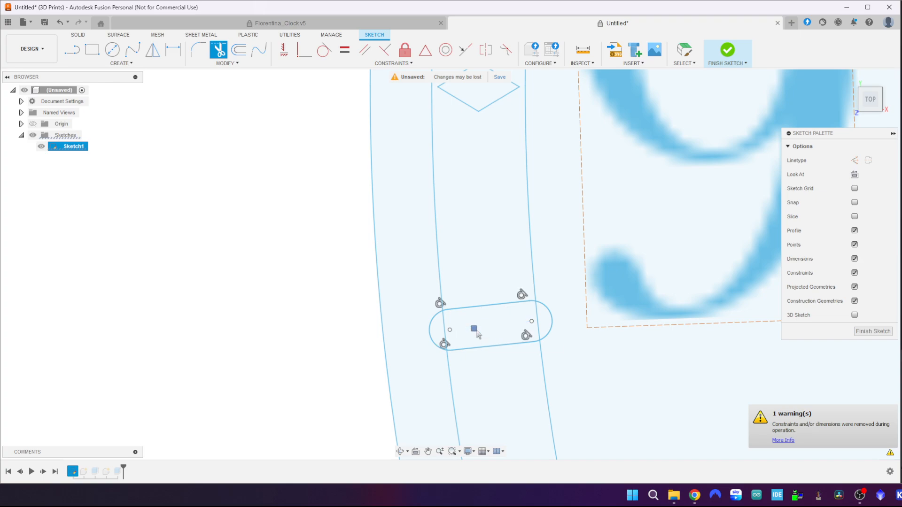
{"action": "left_click", "coordinate": [553, 331]}
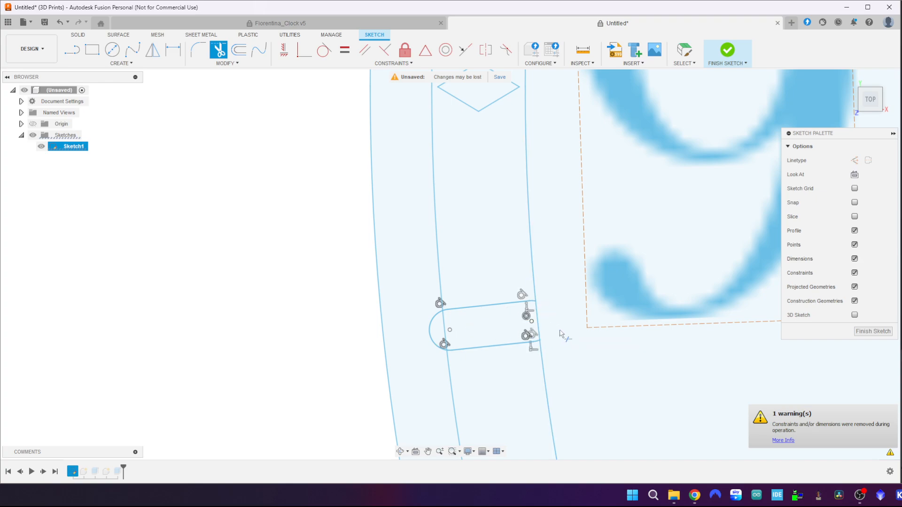
{"action": "left_click", "coordinate": [430, 331]}
- Trim the centre line and both rounded ends from the first minute mark after the 9 o'clock diamond
{"action": "middle_click_drag", "start_coordinate": [425, 207], "coordinate": [416, 457]}
{"action": "mouse_move", "coordinate": [462, 219]}
{"action": "middle_mouse_down"}
{"action": "mouse_move", "coordinate": [441, 393]}
{"action": "mouse_move", "coordinate": [427, 430]}
{"action": "middle_mouse_up"}
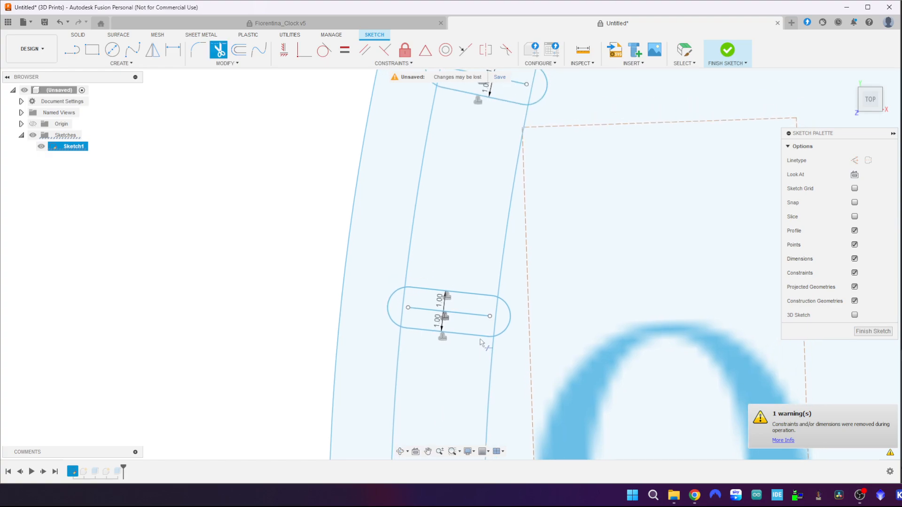
{"action": "left_click", "coordinate": [475, 319]}
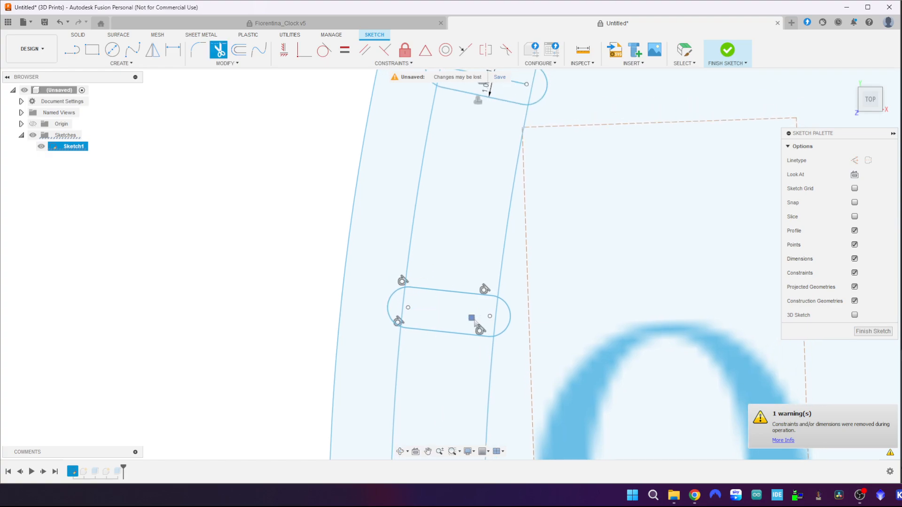
{"action": "left_click", "coordinate": [512, 331]}
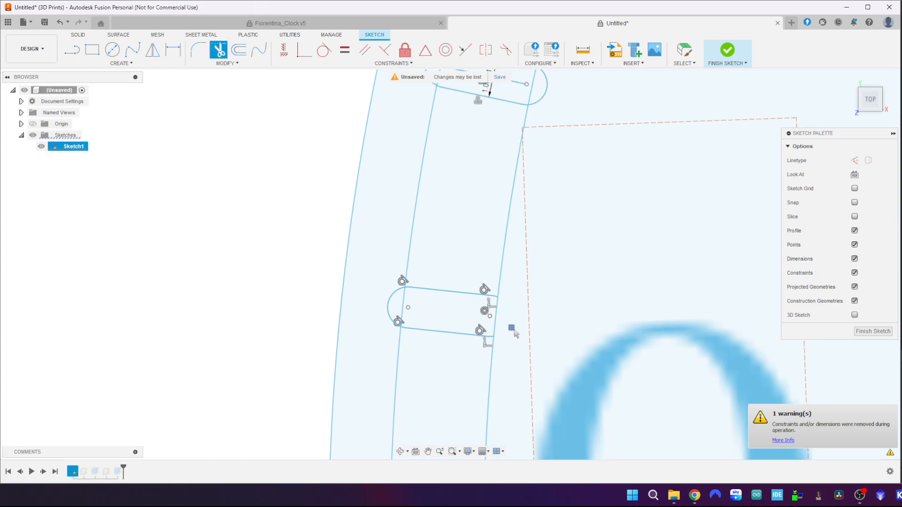
{"action": "left_click", "coordinate": [389, 306]}
{"action": "middle_click_drag", "start_coordinate": [377, 191], "coordinate": [361, 418]}
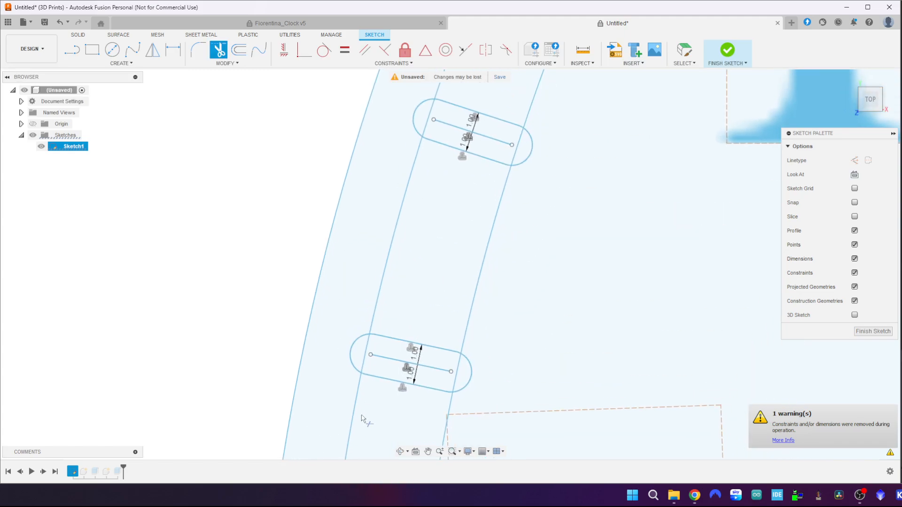
- Trim the centre line and both rounded ends from the second minute mark after the 9 o'clock diamond
{"action": "left_click", "coordinate": [389, 359]}
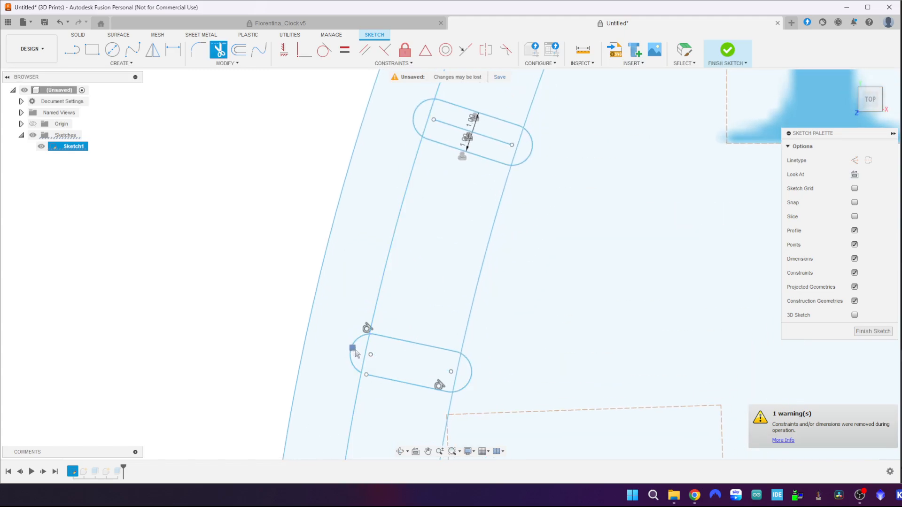
{"action": "left_click", "coordinate": [353, 351]}
{"action": "left_click", "coordinate": [471, 383]}
{"action": "left_click", "coordinate": [468, 386]}
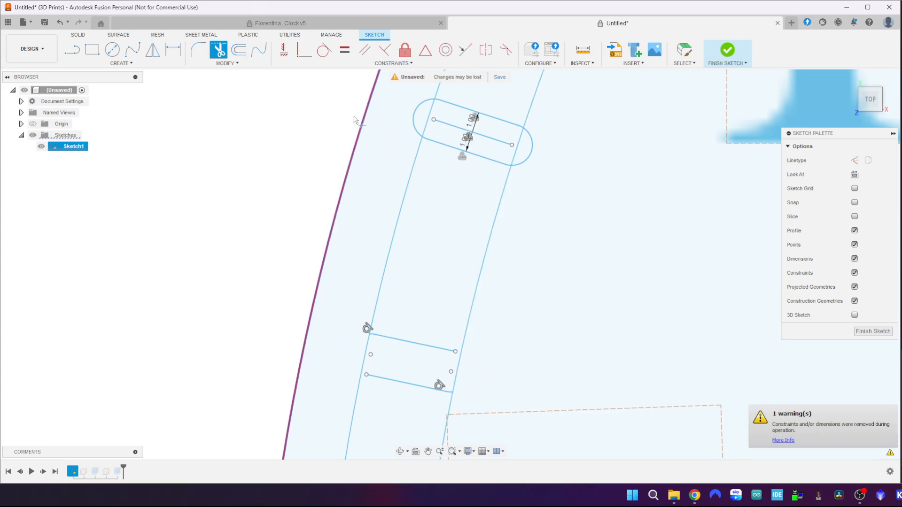
- Draw short lines continuing the second mark's upper edge past the ring's inner arc and its lower edge to the outer arc
{"action": "left_click", "coordinate": [72, 50]}
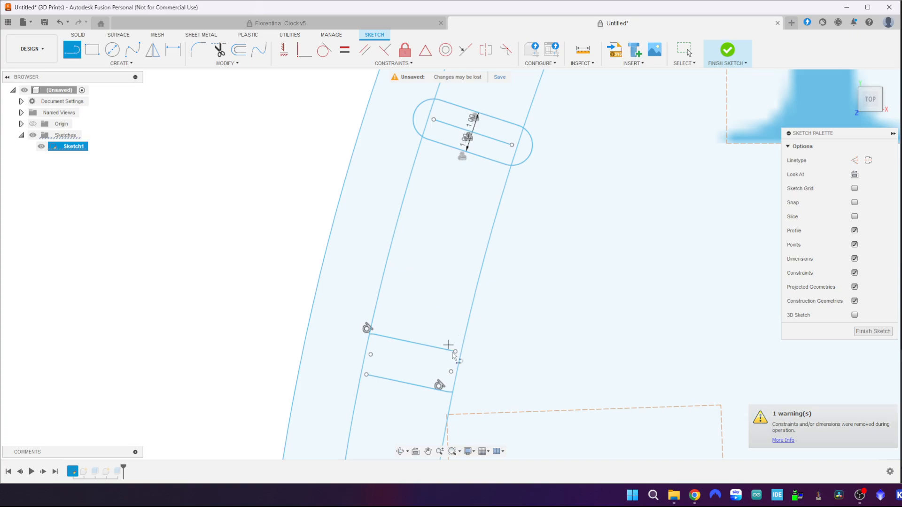
{"action": "left_click", "coordinate": [455, 352]}
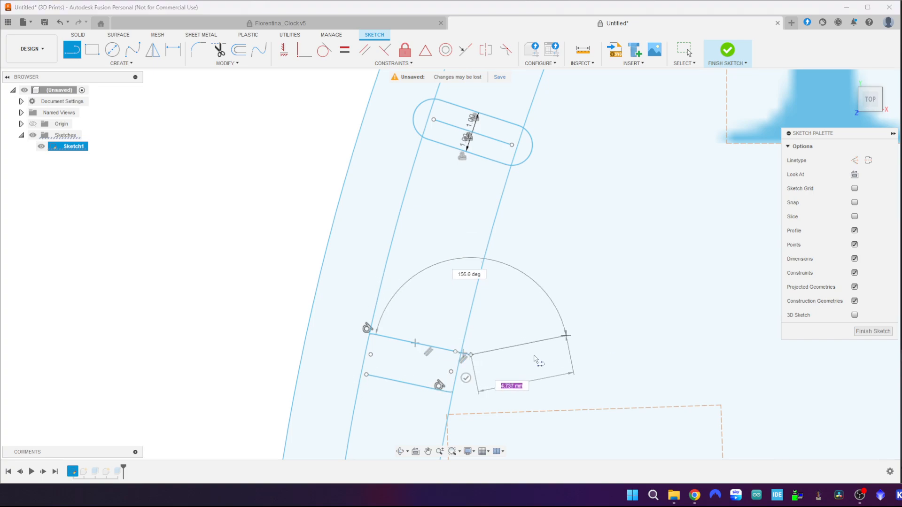
{"action": "left_click", "coordinate": [465, 379]}
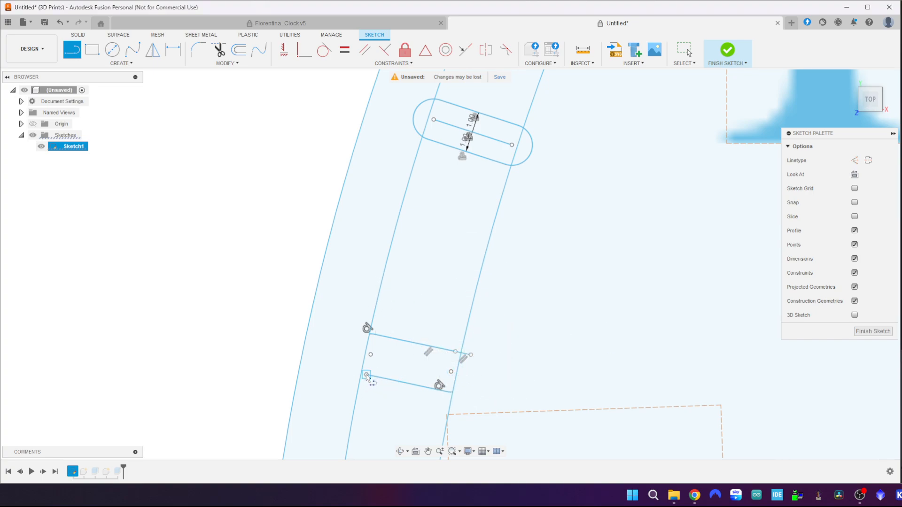
{"action": "left_click", "coordinate": [366, 375]}
{"action": "key", "text": "Escape"}
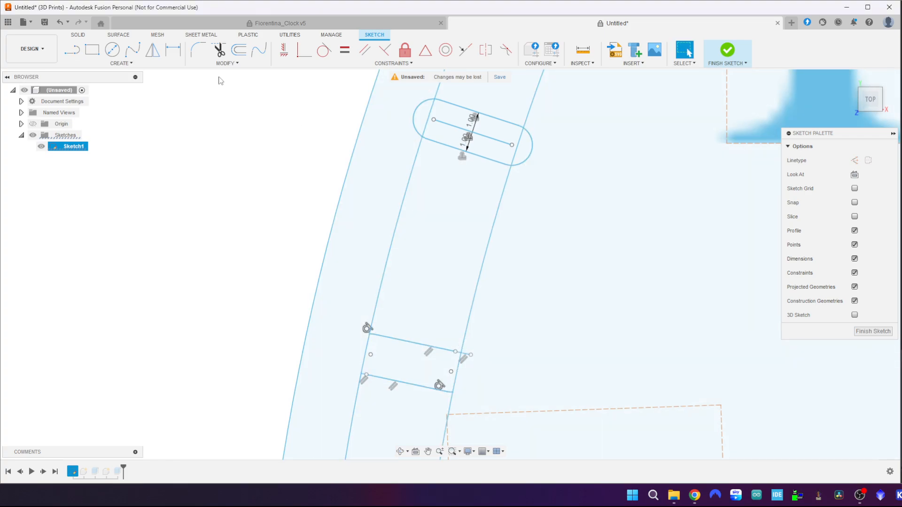
- Trim the overhang of the second mark's upper edge line beyond the ring's inner arc
{"action": "left_click", "coordinate": [219, 50]}
{"action": "scroll", "coordinate": [486, 353], "scroll_direction": "up", "scroll_amount": 3}
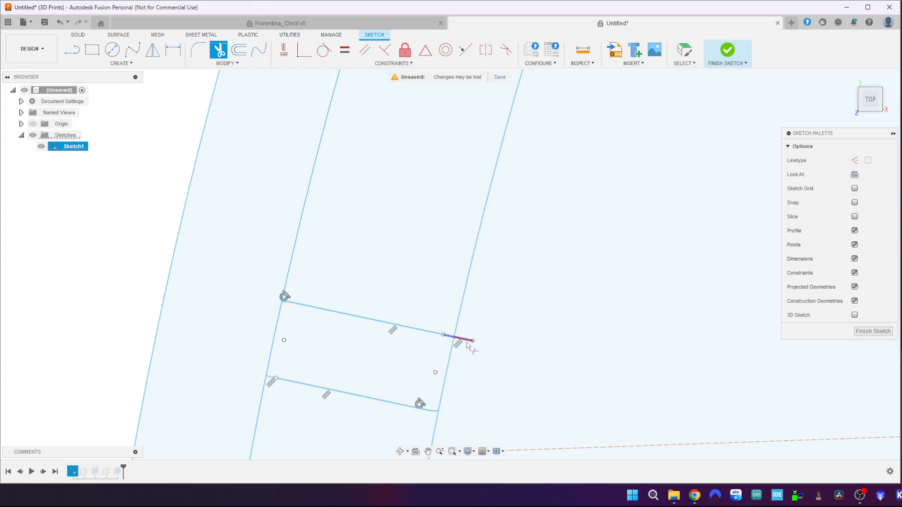
{"action": "left_click", "coordinate": [466, 345]}
{"action": "key", "text": "Escape"}
- Trim the rounded ends and centre lines from the third and fourth minute marks after 9 o'clock
{"action": "scroll", "coordinate": [507, 364], "scroll_direction": "down", "scroll_amount": 5}
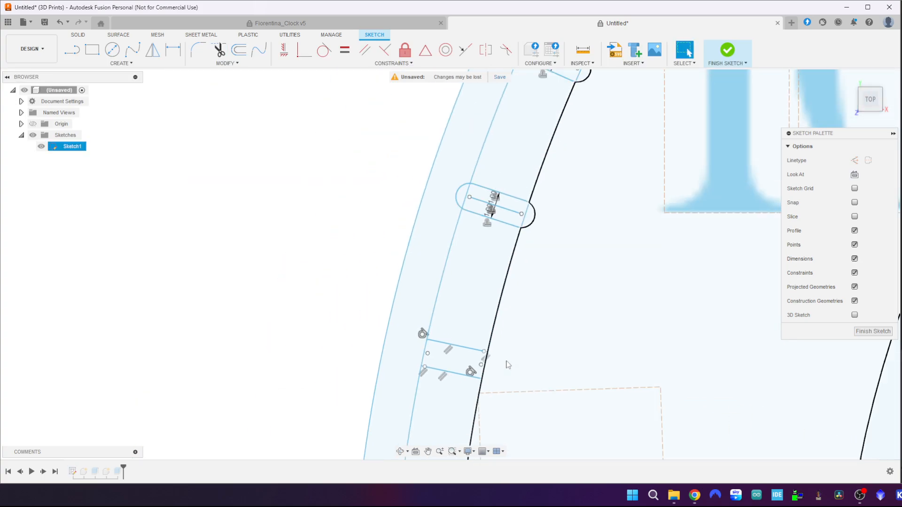
{"action": "left_click", "coordinate": [218, 49]}
{"action": "scroll", "coordinate": [542, 207], "scroll_direction": "up", "scroll_amount": 5}
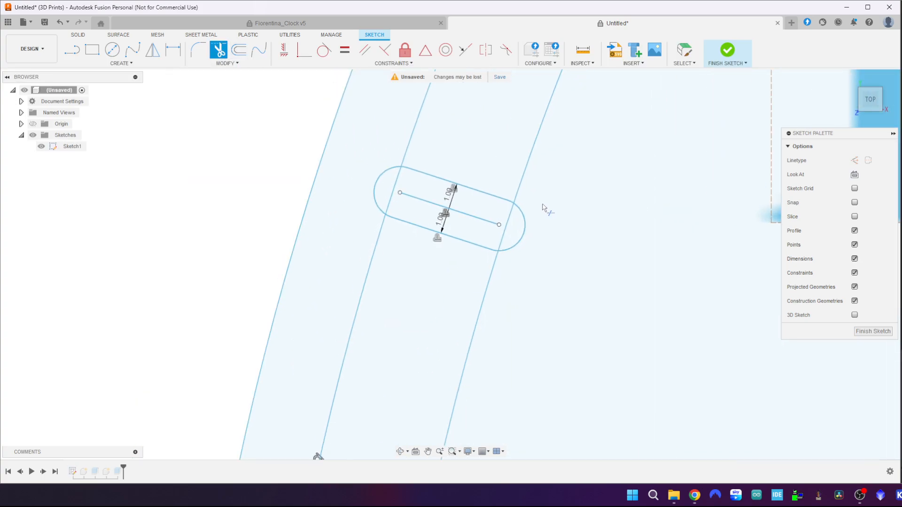
{"action": "left_click", "coordinate": [511, 259]}
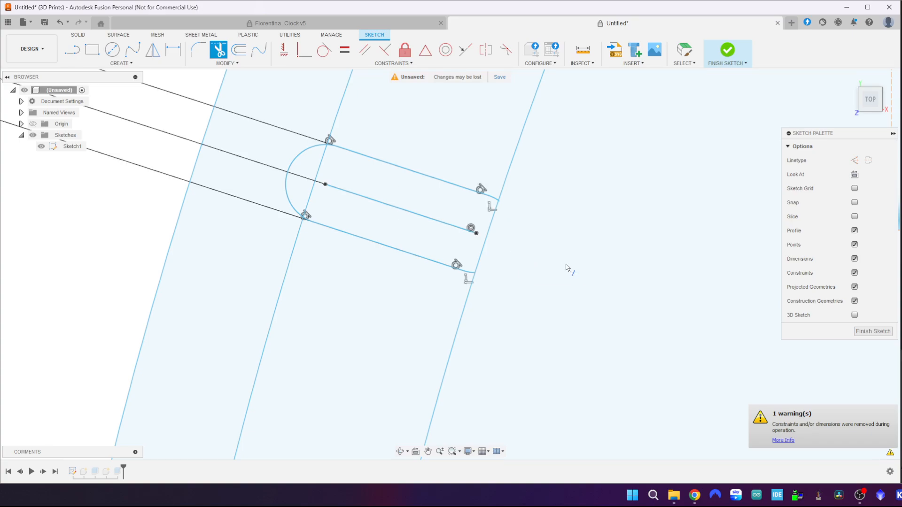
{"action": "left_click", "coordinate": [413, 208]}
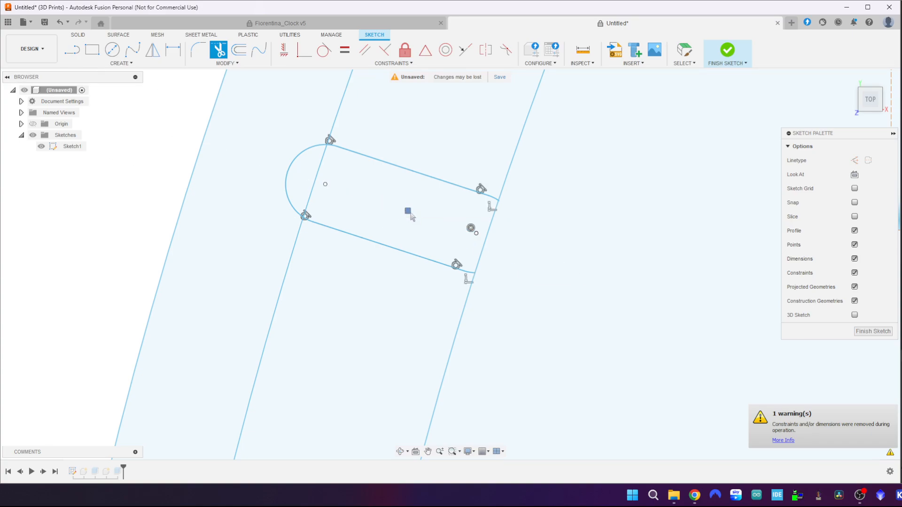
{"action": "left_click", "coordinate": [302, 159]}
{"action": "middle_click_drag", "start_coordinate": [284, 121], "coordinate": [286, 367]}
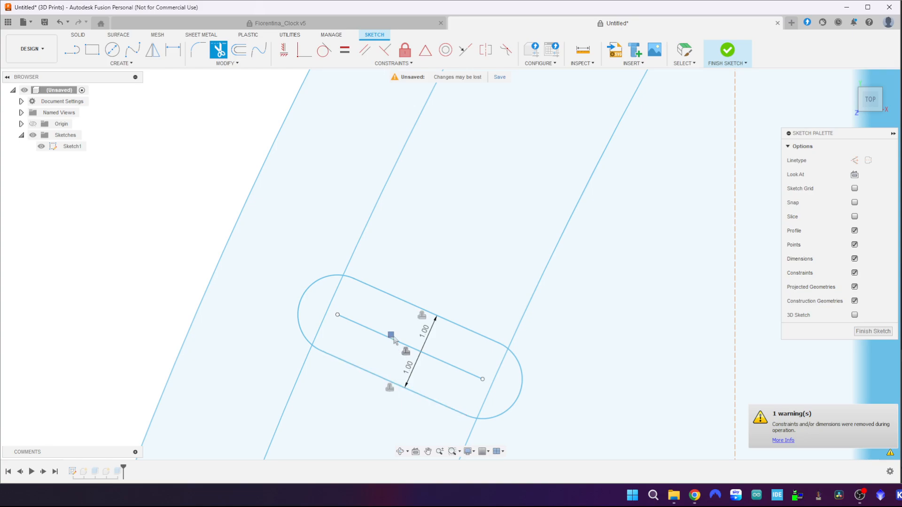
{"action": "left_click", "coordinate": [395, 341]}
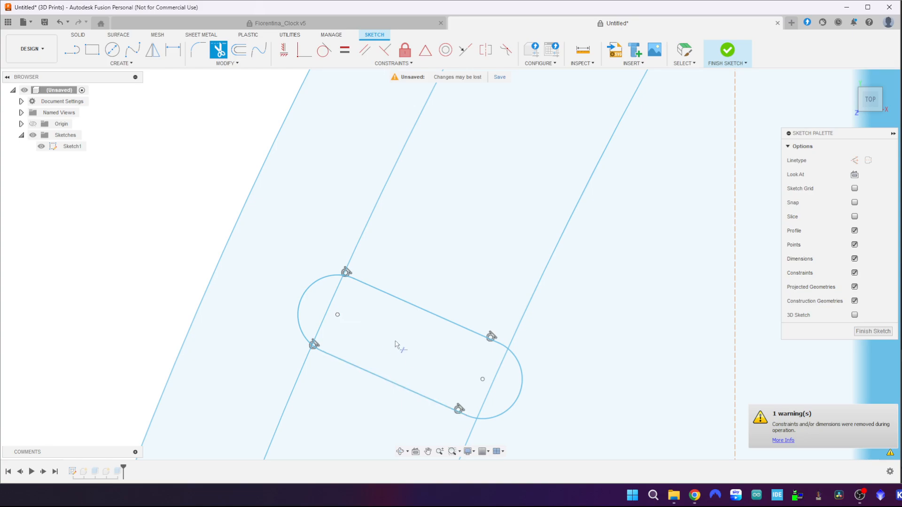
{"action": "left_click", "coordinate": [521, 405]}
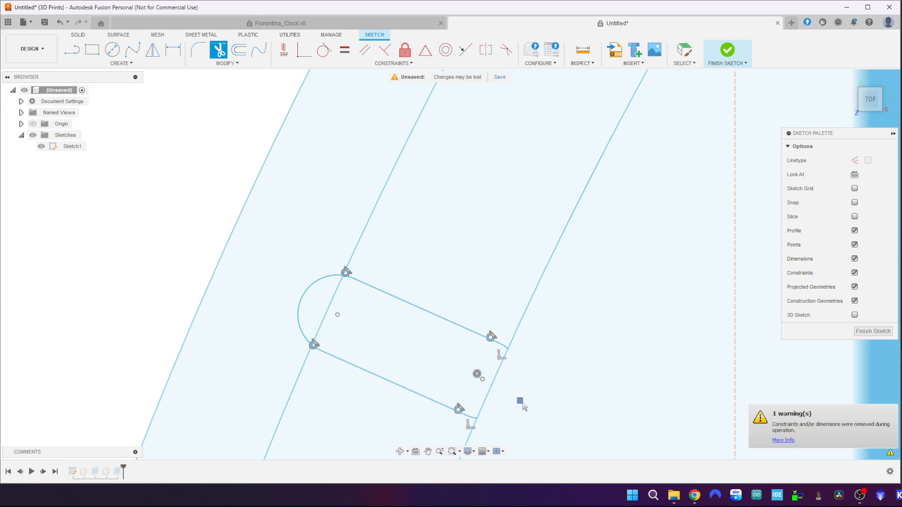
{"action": "left_click", "coordinate": [310, 287]}
- Trim both rounded ends and the centre line from the first minute mark after the 10 o'clock diamond
{"action": "middle_click_drag", "start_coordinate": [422, 180], "coordinate": [349, 401]}
{"action": "middle_click_drag", "start_coordinate": [477, 212], "coordinate": [240, 455]}
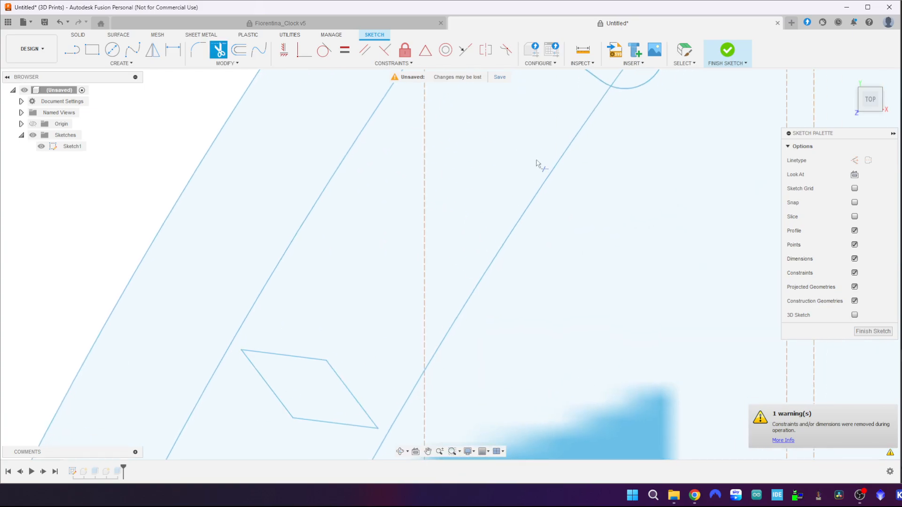
{"action": "middle_click_drag", "start_coordinate": [534, 157], "coordinate": [366, 453]}
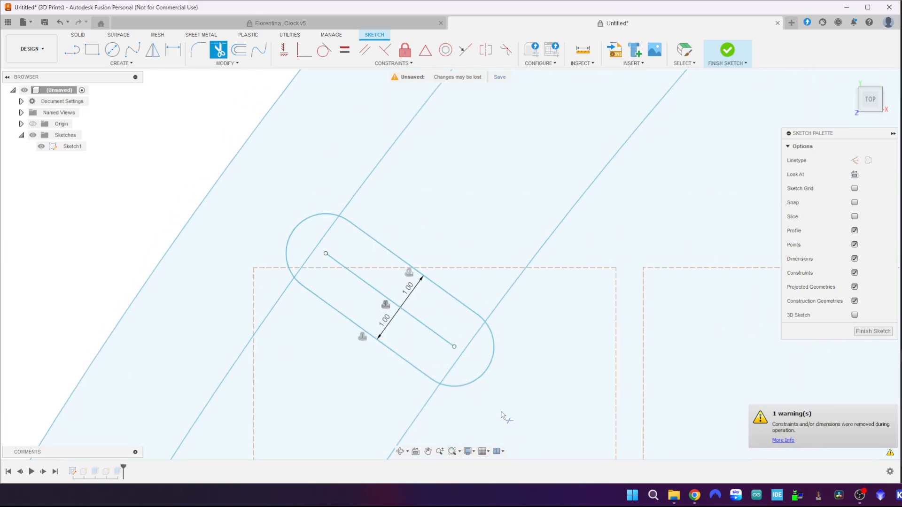
{"action": "left_click", "coordinate": [487, 370]}
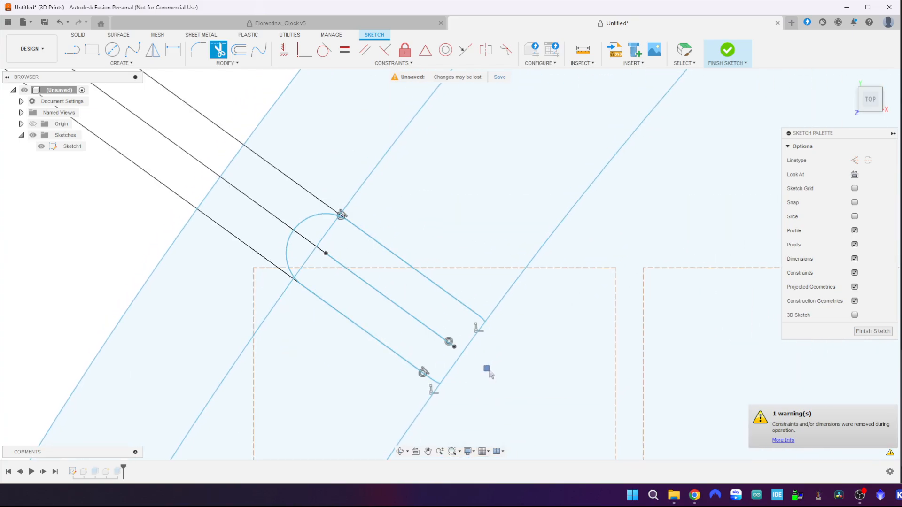
{"action": "left_click", "coordinate": [310, 224]}
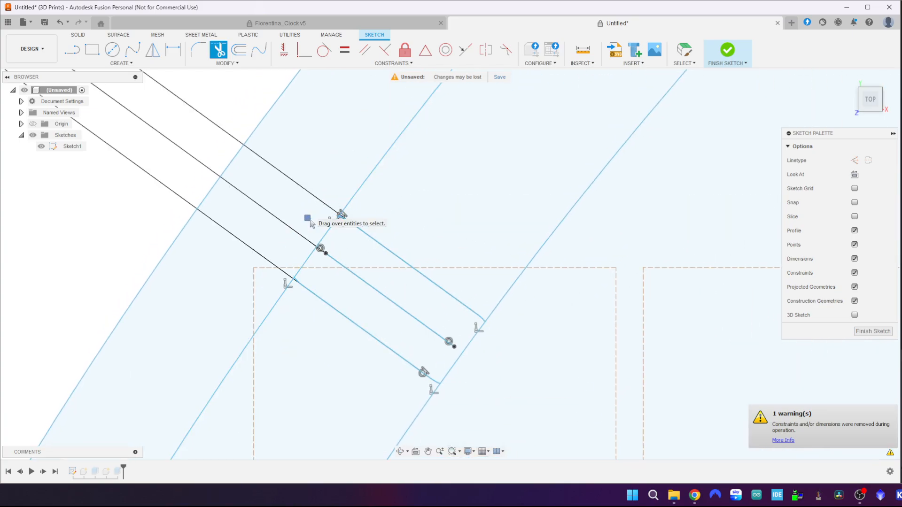
{"action": "left_click", "coordinate": [366, 288]}
- Trim both rounded ends and the centre line from the second minute mark after 10 o'clock
{"action": "middle_click_drag", "start_coordinate": [676, 232], "coordinate": [397, 464]}
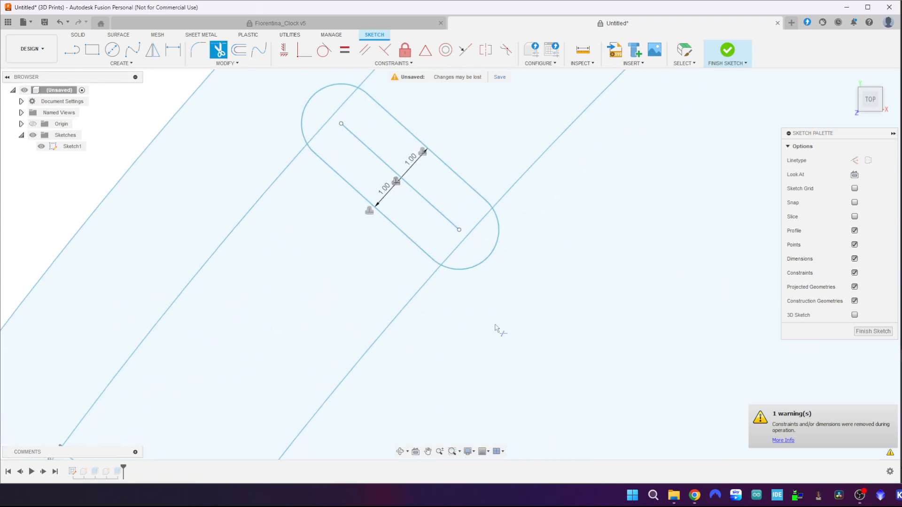
{"action": "left_click", "coordinate": [498, 253]}
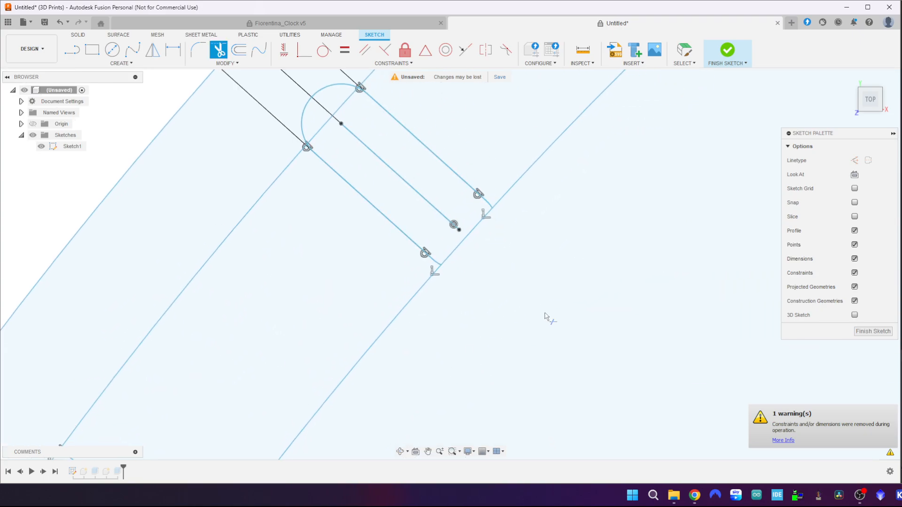
{"action": "left_click", "coordinate": [325, 94]}
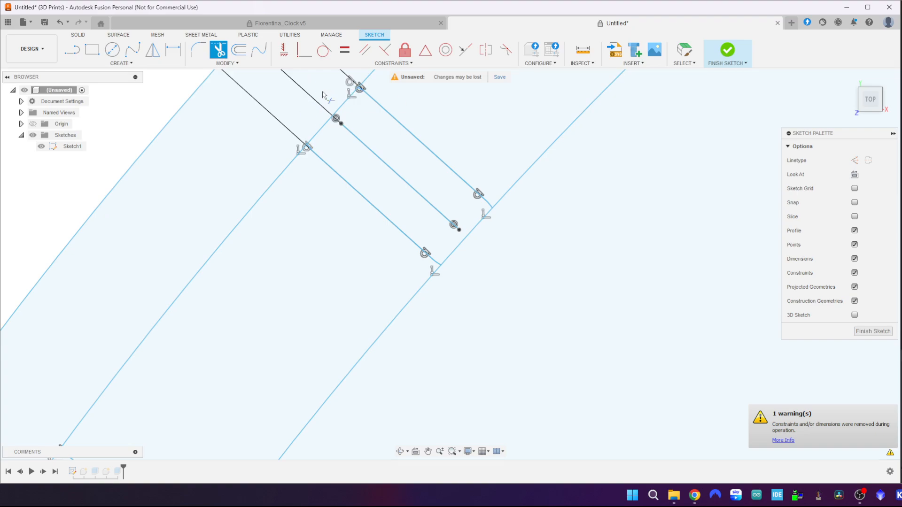
{"action": "left_click", "coordinate": [378, 158]}
{"action": "key", "text": "ctrl+z"}
{"action": "key", "text": "ctrl+z"}
{"action": "key", "text": "ctrl+z"}
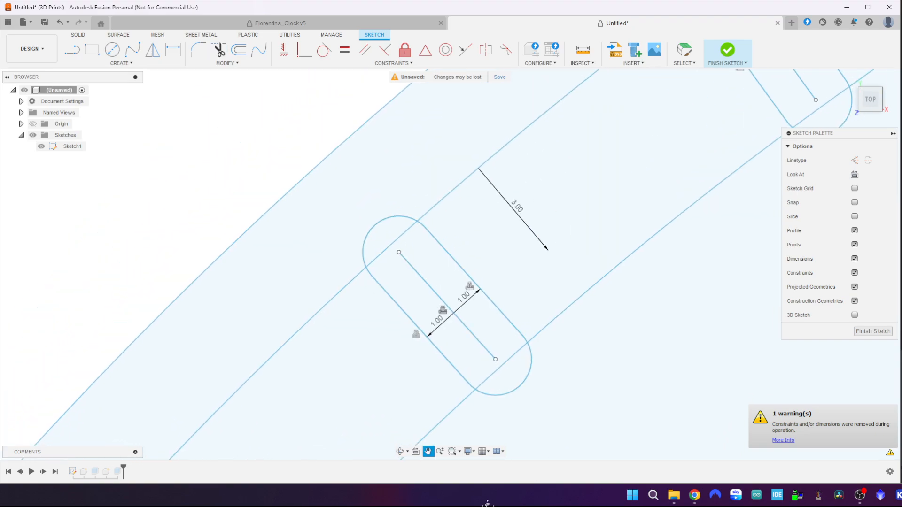
- Trim the centre lines and rounded ends from the third and fourth minute marks after 10 o'clock
{"action": "left_click", "coordinate": [465, 325]}
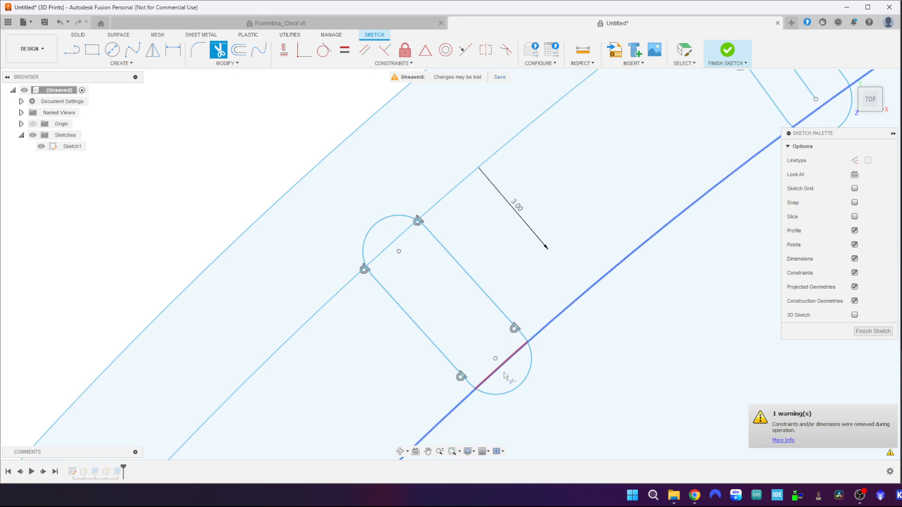
{"action": "left_click", "coordinate": [514, 387]}
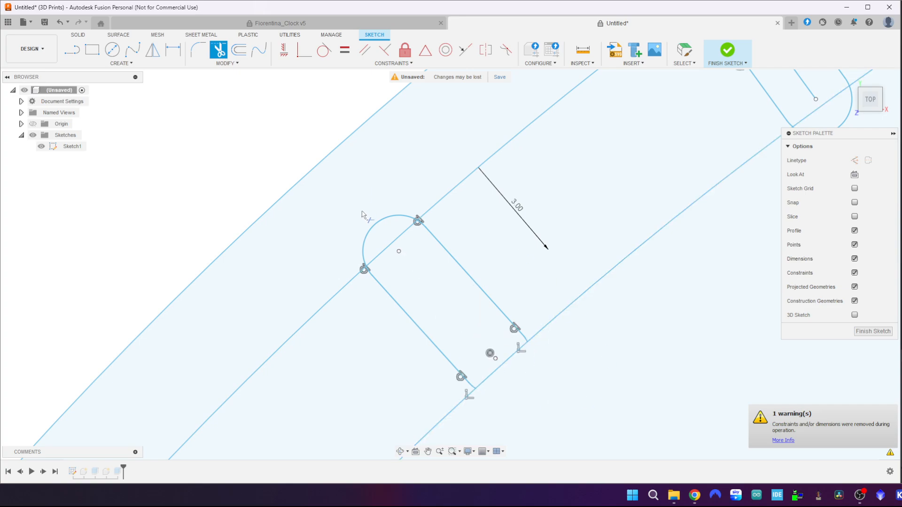
{"action": "left_click", "coordinate": [374, 226]}
{"action": "middle_click_drag", "start_coordinate": [681, 246], "coordinate": [406, 426]}
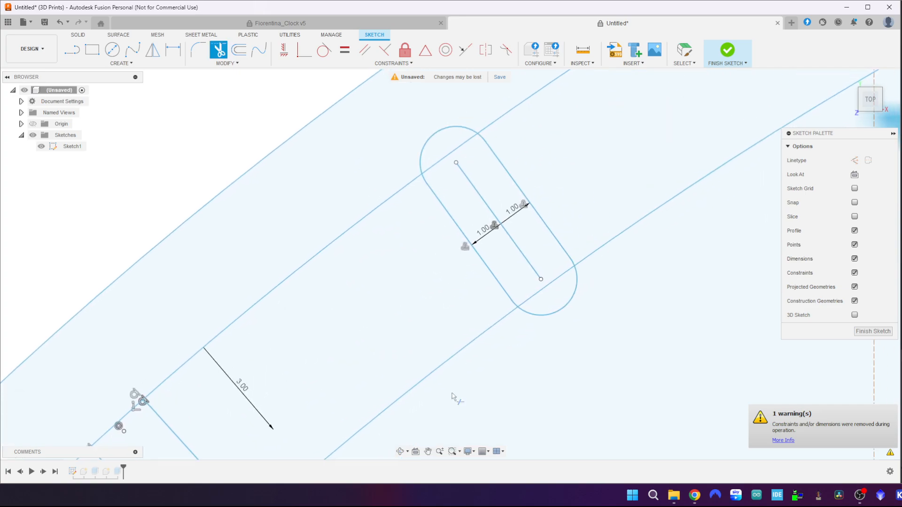
{"action": "left_click", "coordinate": [524, 257]}
{"action": "left_click", "coordinate": [562, 315]}
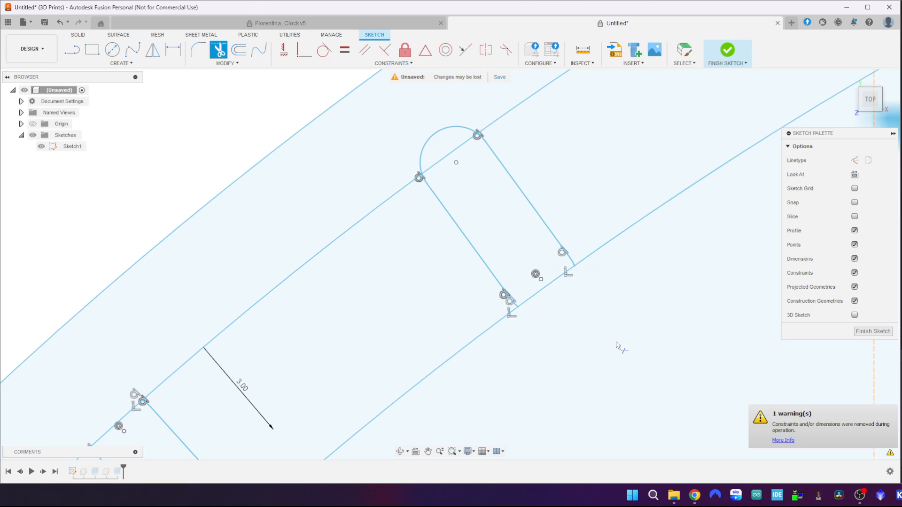
{"action": "left_click", "coordinate": [441, 135]}
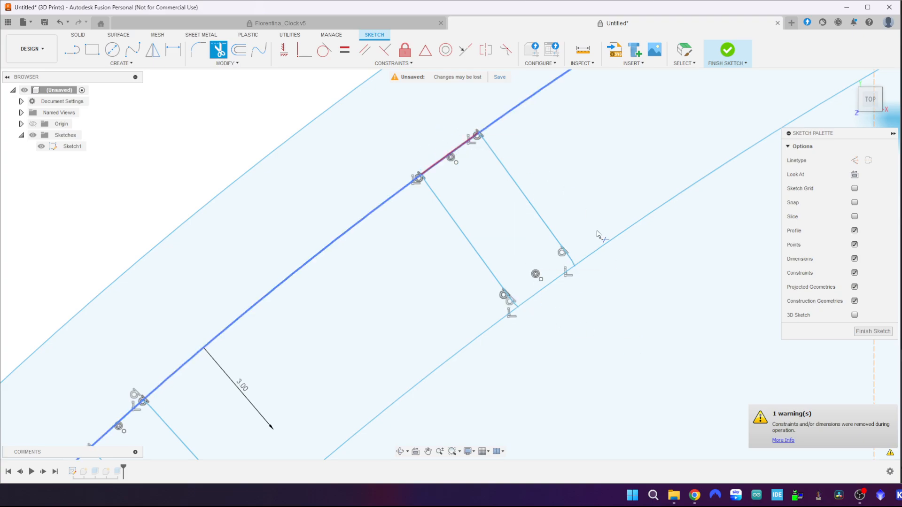
- Trim the centre line and both rounded ends from the first minute mark after the 11 o'clock diamond
{"action": "middle_click_drag", "start_coordinate": [751, 312], "coordinate": [493, 460]}
{"action": "middle_click_drag", "start_coordinate": [658, 277], "coordinate": [337, 455]}
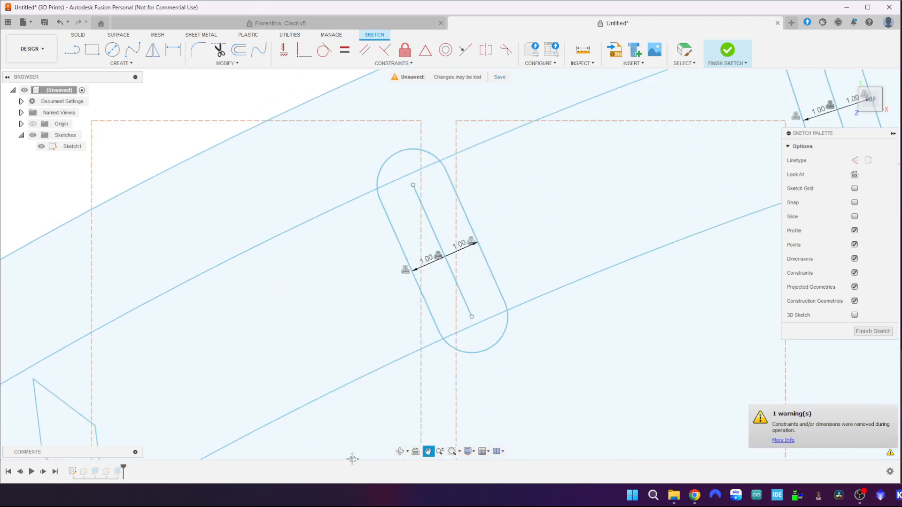
{"action": "left_click", "coordinate": [421, 308]}
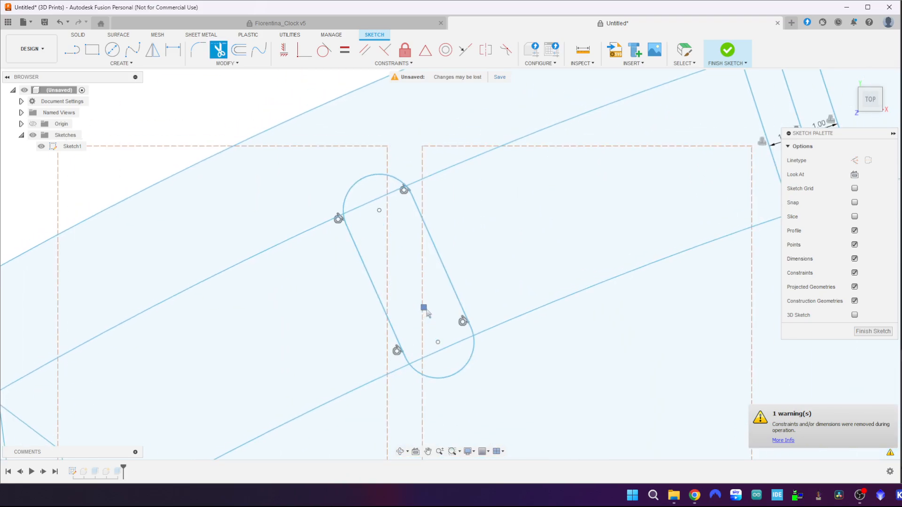
{"action": "left_click", "coordinate": [461, 368]}
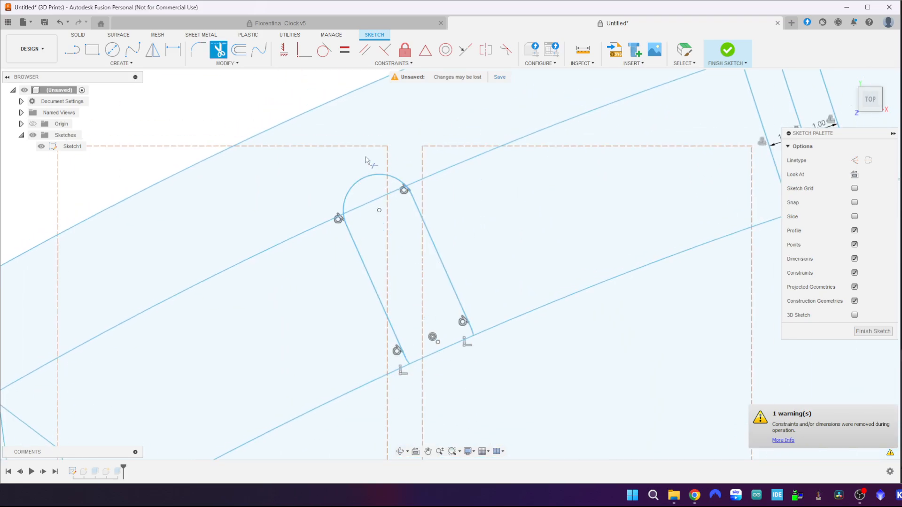
{"action": "left_click", "coordinate": [368, 181]}
{"action": "key", "text": "Escape"}
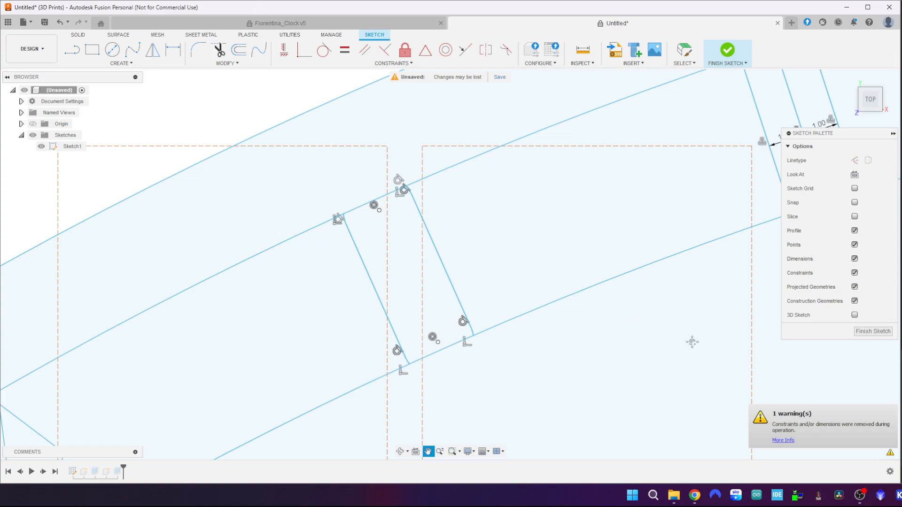
- Trim the centre line and both rounded ends from the second minute mark after 11 o'clock
{"action": "middle_click_drag", "start_coordinate": [577, 285], "coordinate": [370, 475]}
{"action": "key", "text": "t"}
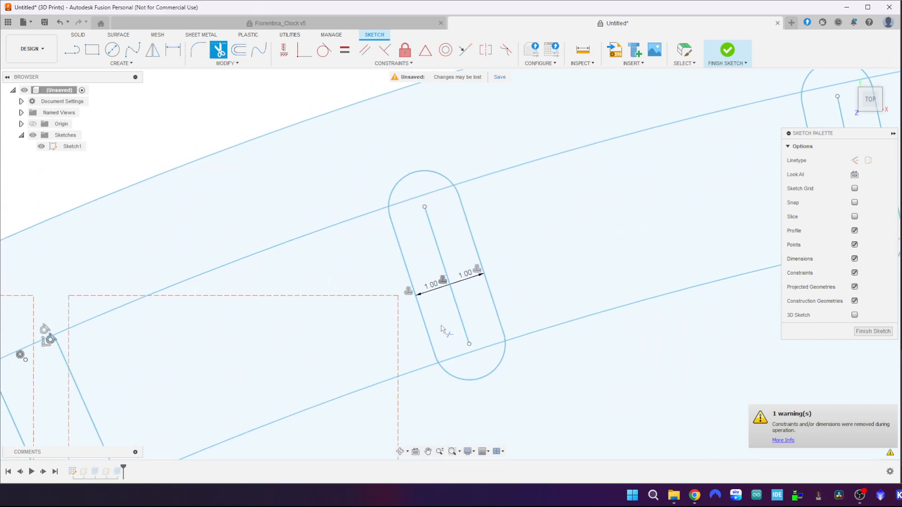
{"action": "left_click", "coordinate": [461, 309]}
{"action": "left_click", "coordinate": [481, 378]}
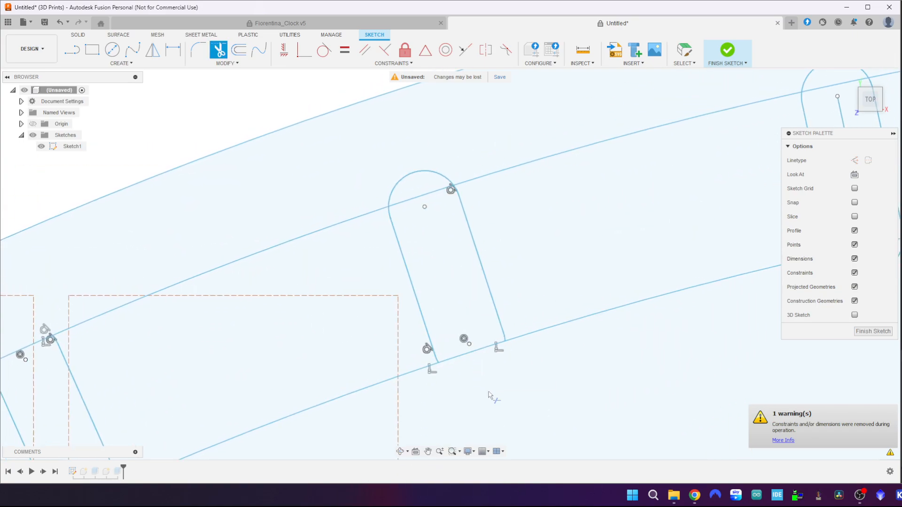
{"action": "left_click", "coordinate": [418, 179]}
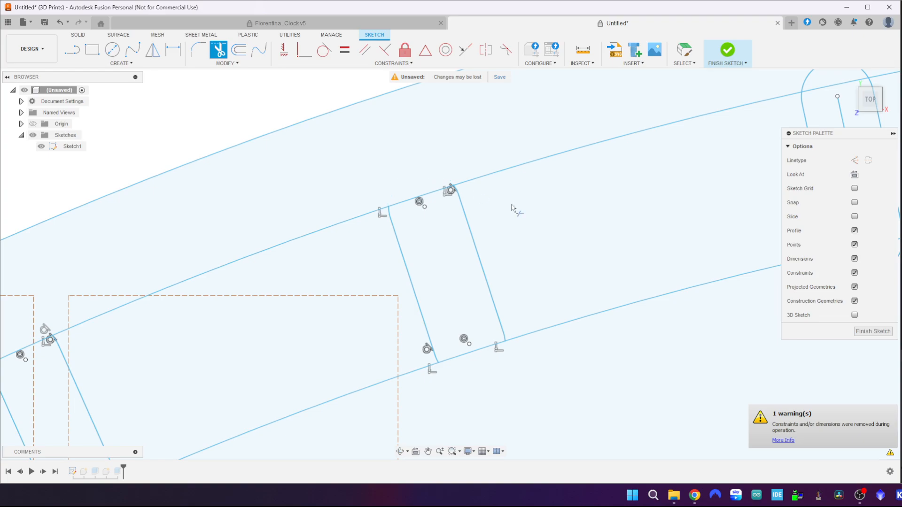
{"action": "middle_click_drag", "start_coordinate": [694, 356], "coordinate": [536, 378]}
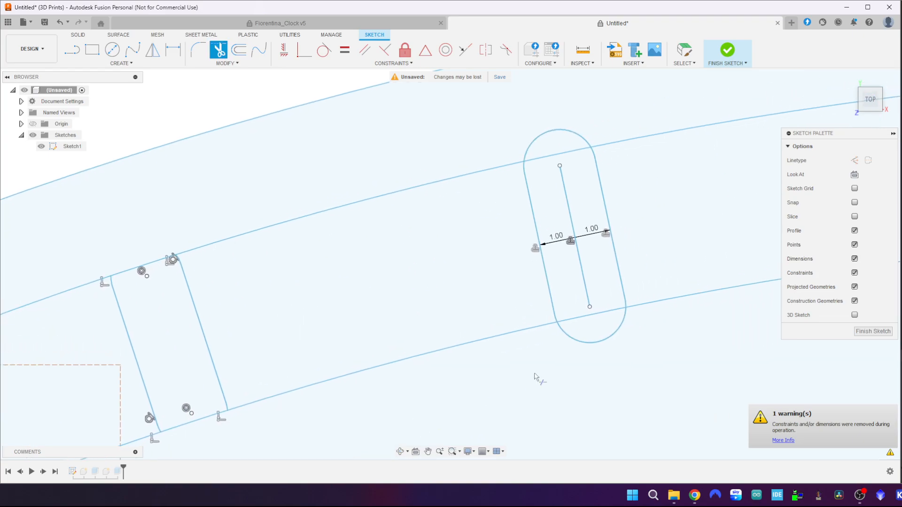
- Trim the centre line and both rounded ends from the third minute mark after 11 o'clock
{"action": "left_click", "coordinate": [594, 341]}
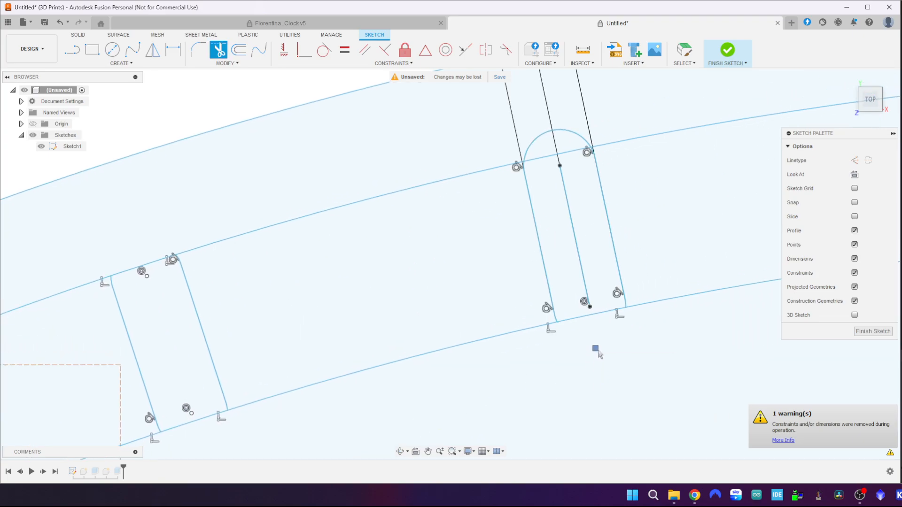
{"action": "left_click", "coordinate": [580, 266]}
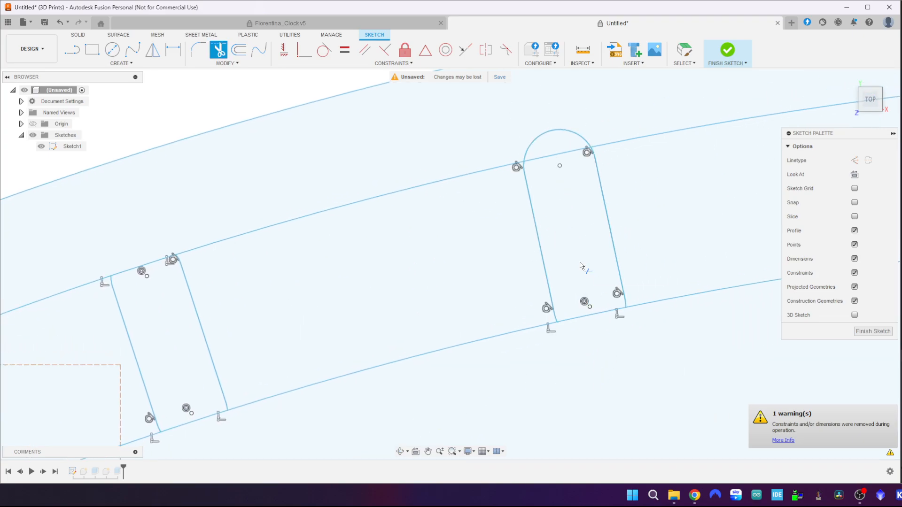
{"action": "left_click", "coordinate": [552, 133]}
{"action": "key", "text": "ctrl+z"}
{"action": "key", "text": "ctrl+z"}
{"action": "key", "text": "ctrl+z"}
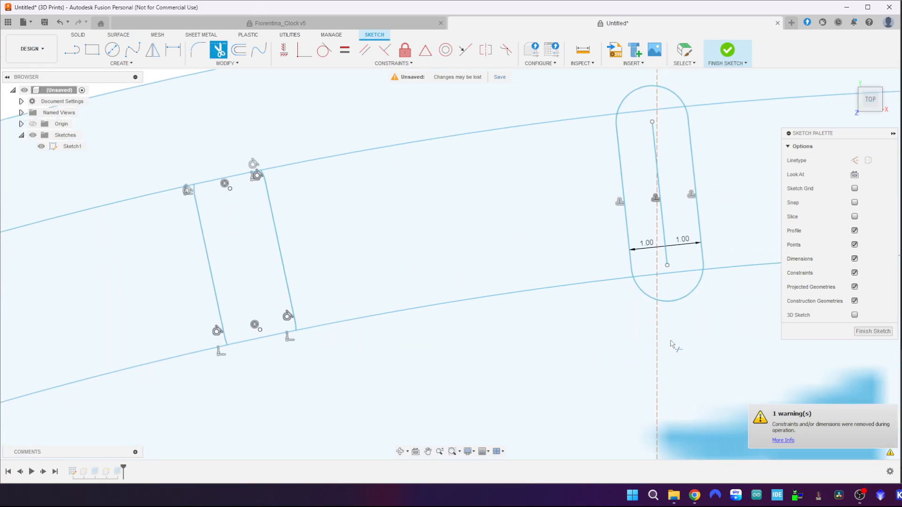
- Trim the centre line and both rounded ends from the fourth minute mark after 11 o'clock
{"action": "left_click", "coordinate": [675, 311]}
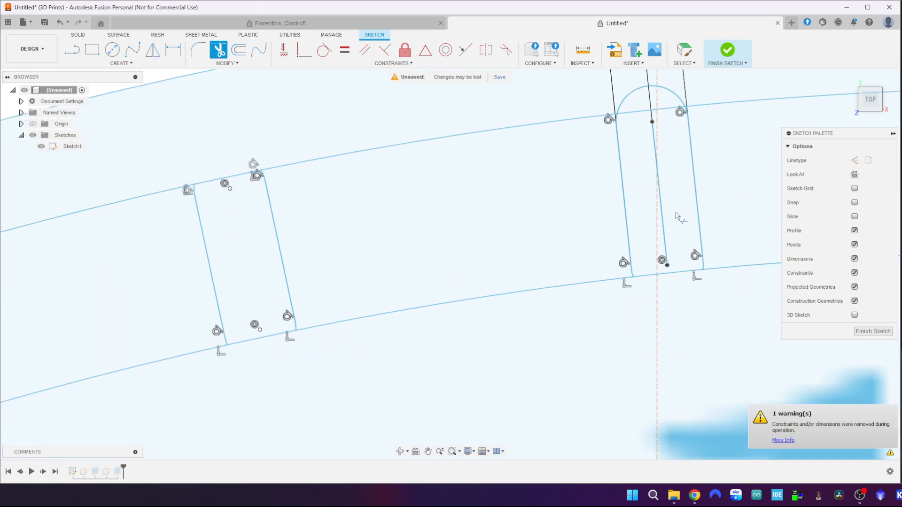
{"action": "left_click", "coordinate": [662, 210]}
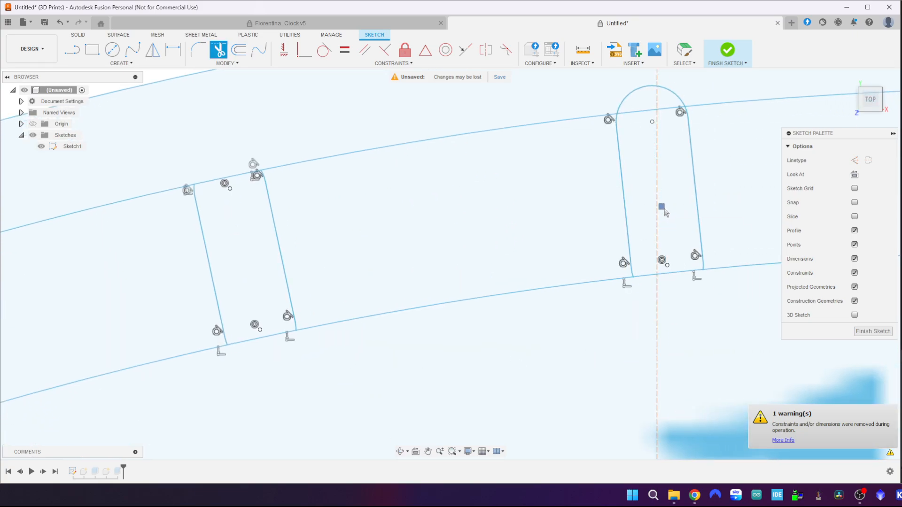
{"action": "left_click", "coordinate": [632, 96]}
{"action": "mouse_move", "coordinate": [711, 342]}
{"action": "middle_mouse_down"}
{"action": "mouse_move", "coordinate": [487, 365]}
{"action": "mouse_move", "coordinate": [305, 366]}
{"action": "middle_mouse_up"}
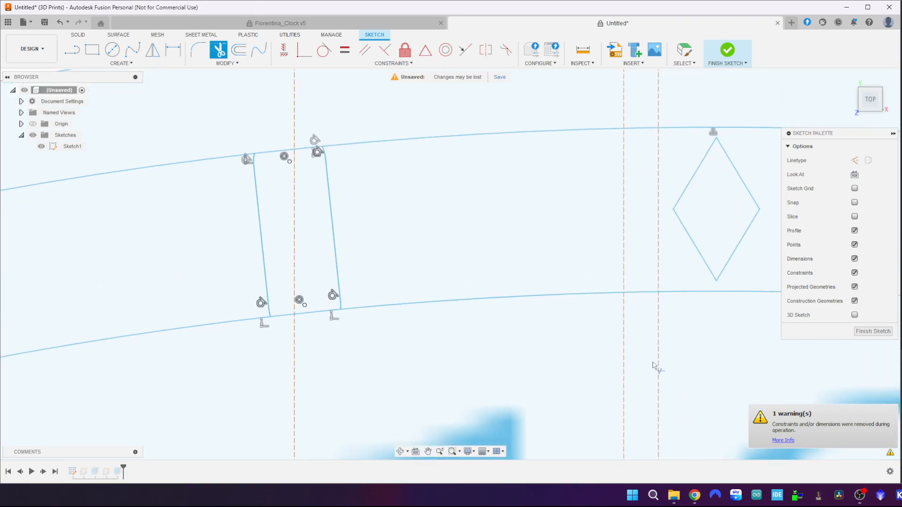
- Hide the sketch dimensions and constraint symbols on the clock face and end the Trim command
{"action": "middle_click_drag", "start_coordinate": [655, 367], "coordinate": [372, 365]}
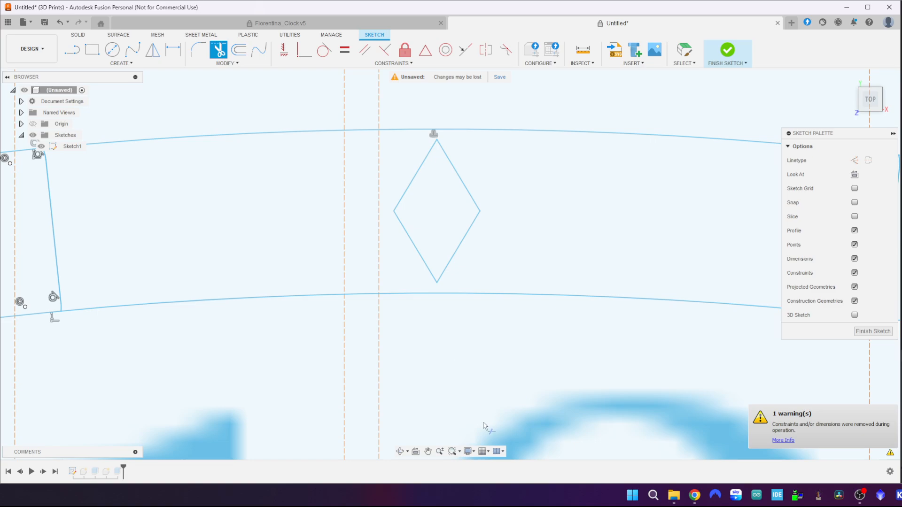
{"action": "scroll", "coordinate": [452, 383], "scroll_direction": "down", "scroll_amount": 4}
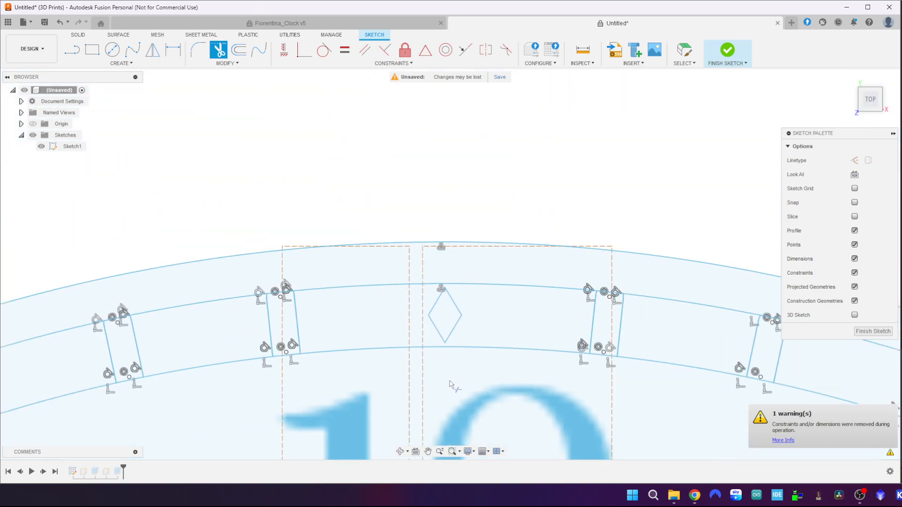
{"action": "scroll", "coordinate": [452, 382], "scroll_direction": "down", "scroll_amount": 5}
{"action": "scroll", "coordinate": [475, 312], "scroll_direction": "down", "scroll_amount": 3}
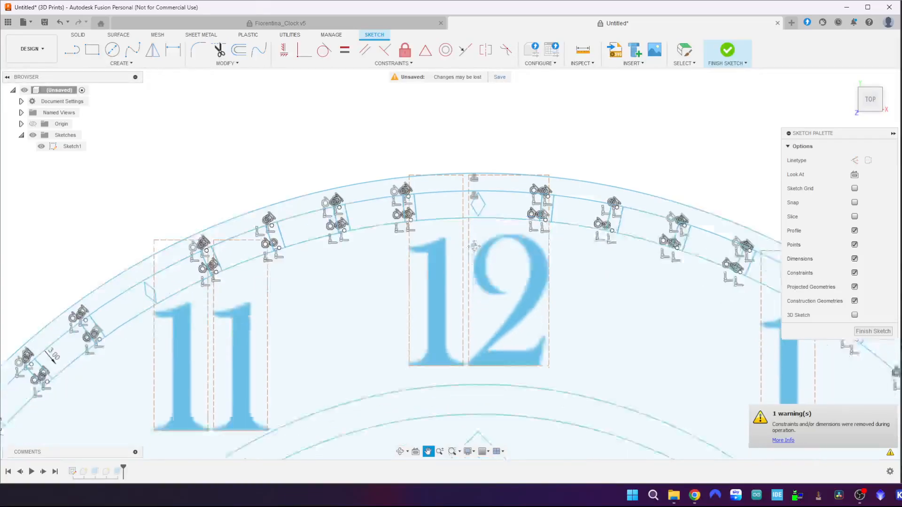
{"action": "scroll", "coordinate": [474, 270], "scroll_direction": "down", "scroll_amount": 4}
{"action": "middle_click_drag", "start_coordinate": [458, 267], "coordinate": [491, 145]}
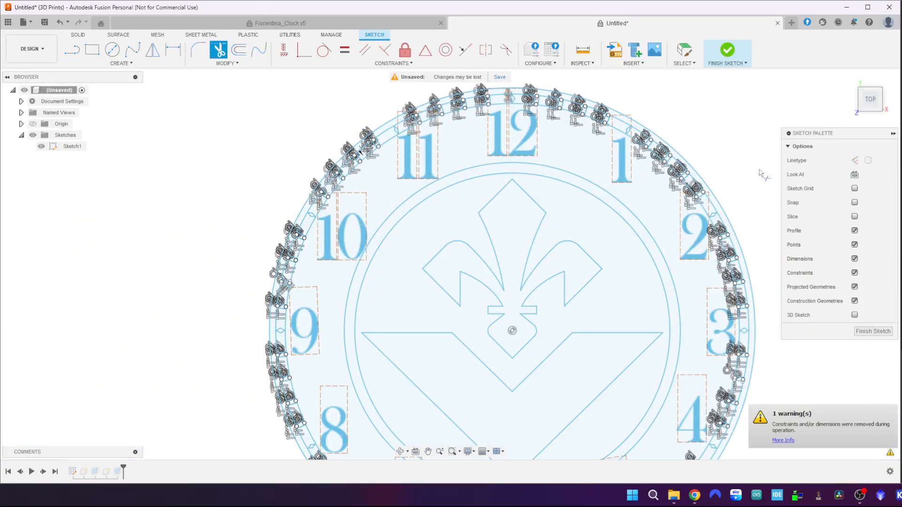
{"action": "left_click", "coordinate": [854, 259]}
{"action": "left_click", "coordinate": [854, 273]}
{"action": "key", "text": "Escape"}
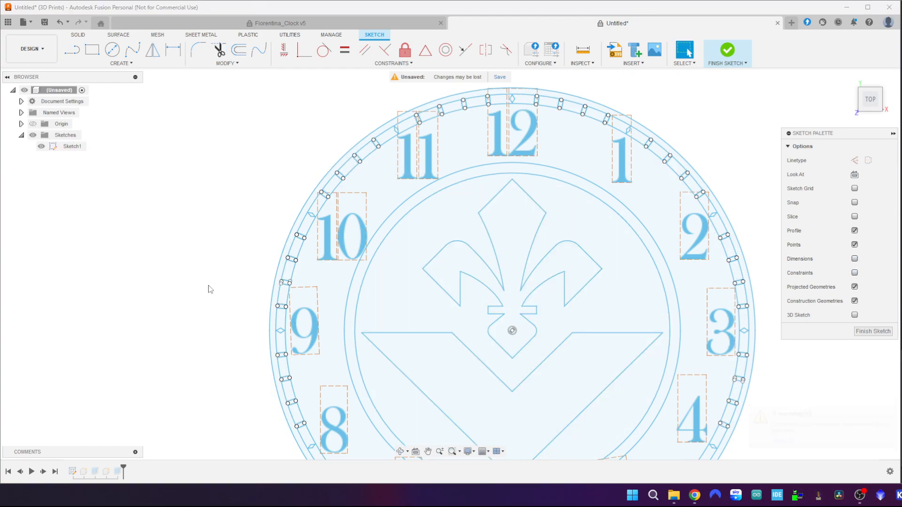
{"action": "scroll", "coordinate": [216, 286], "scroll_direction": "down", "scroll_amount": 5}
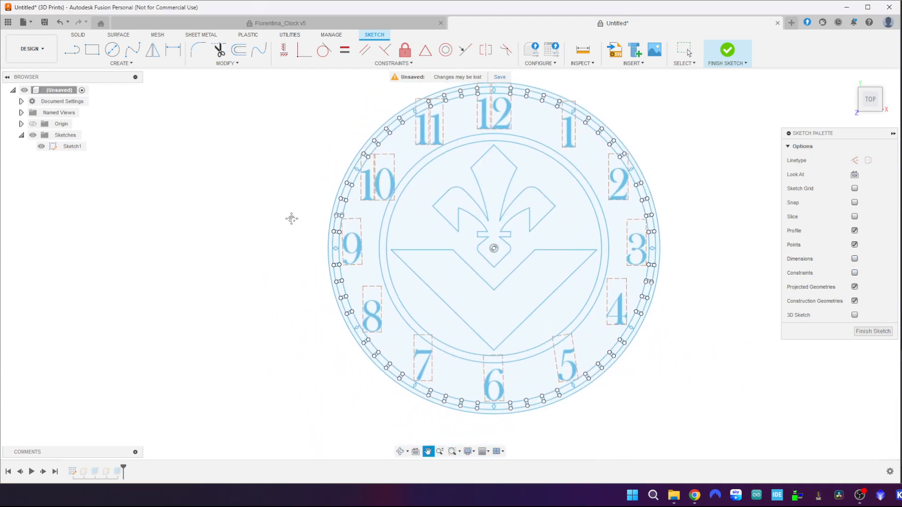
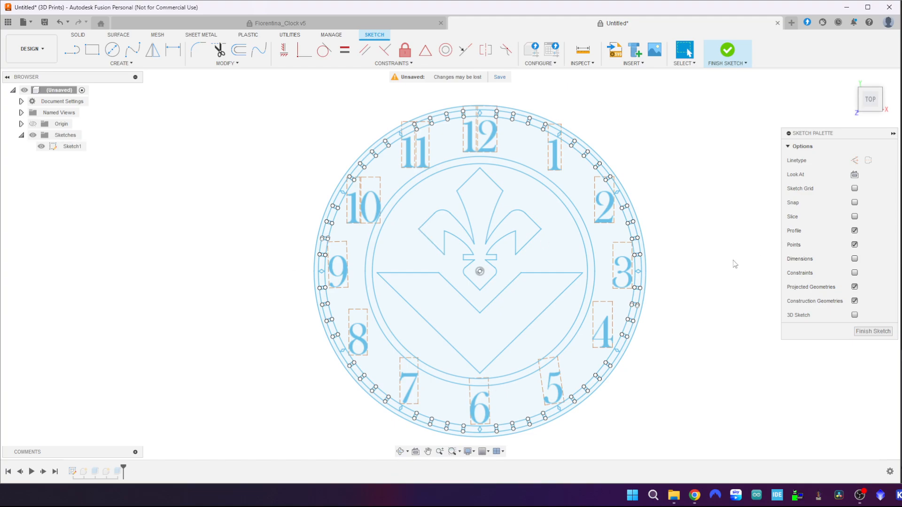
- Finish the clock face sketch
{"action": "scroll", "coordinate": [641, 185], "scroll_direction": "up", "scroll_amount": 5}
{"action": "scroll", "coordinate": [629, 182], "scroll_direction": "down", "scroll_amount": 3}
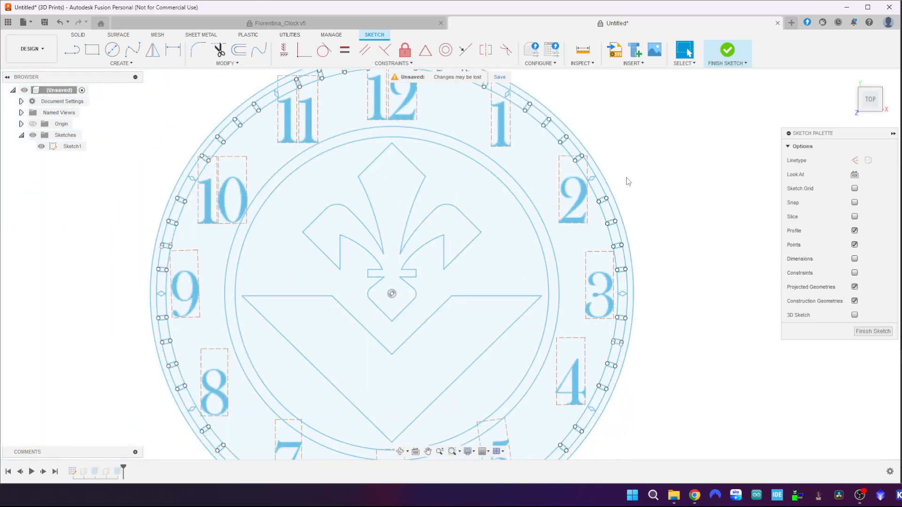
{"action": "left_click", "coordinate": [872, 331]}
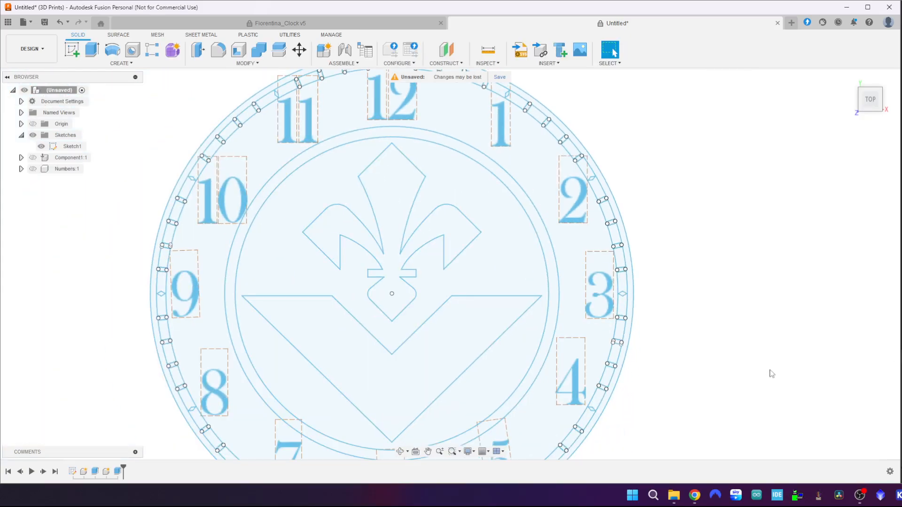
{"action": "scroll", "coordinate": [669, 219], "scroll_direction": "down", "scroll_amount": 3}
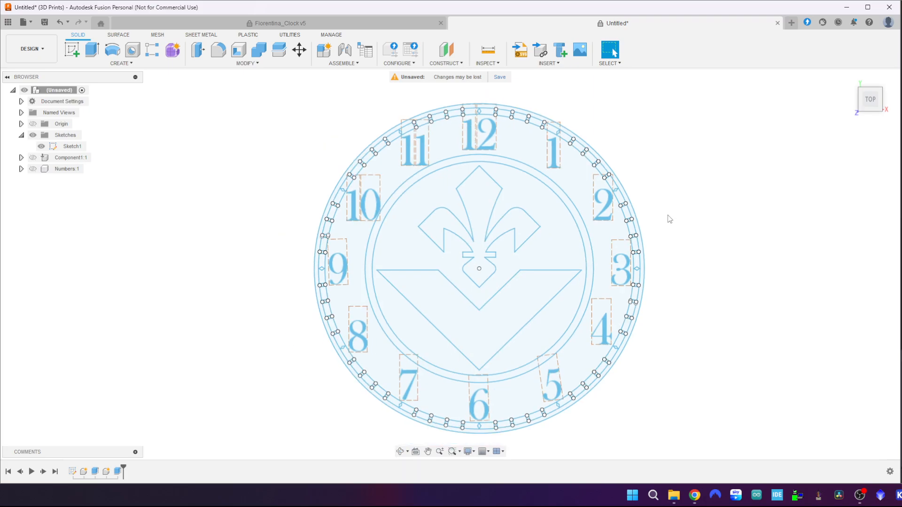
{"action": "left_click", "coordinate": [489, 342]}
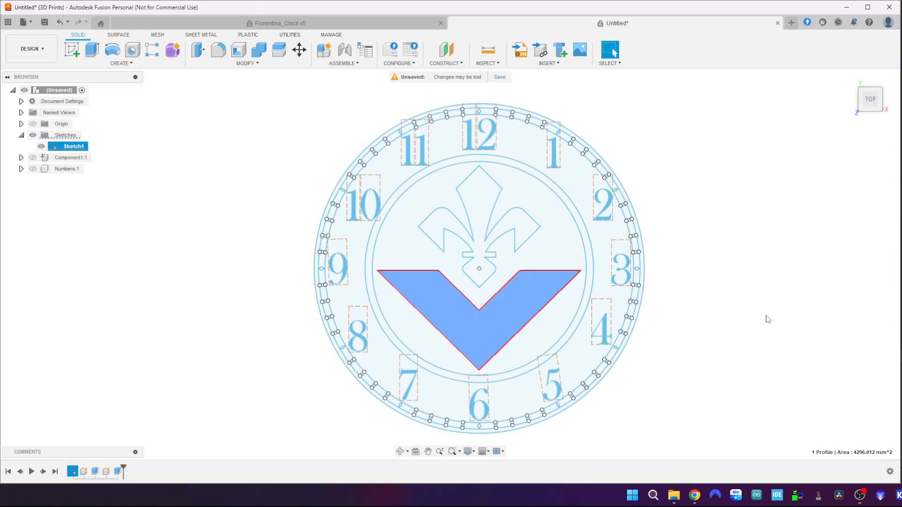
{"action": "left_click", "coordinate": [752, 311]}
{"action": "left_click", "coordinate": [355, 241]}
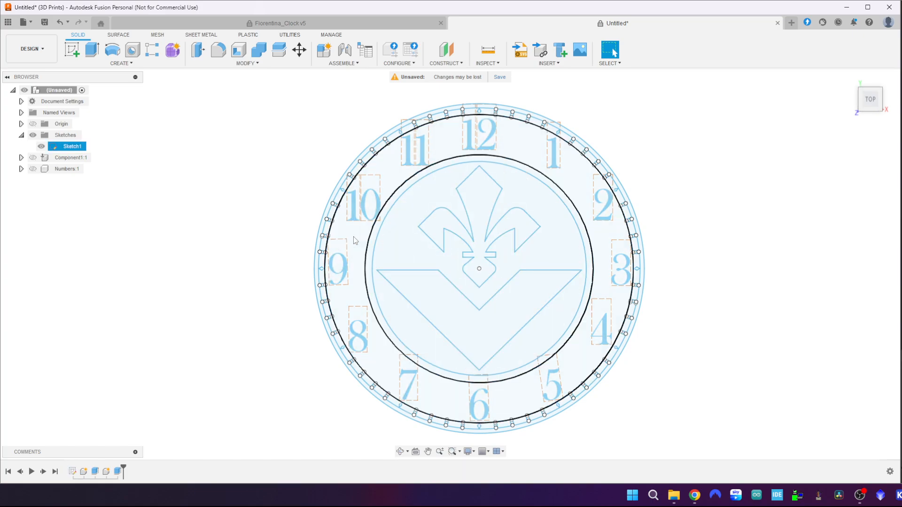
{"action": "left_click", "coordinate": [395, 250]}
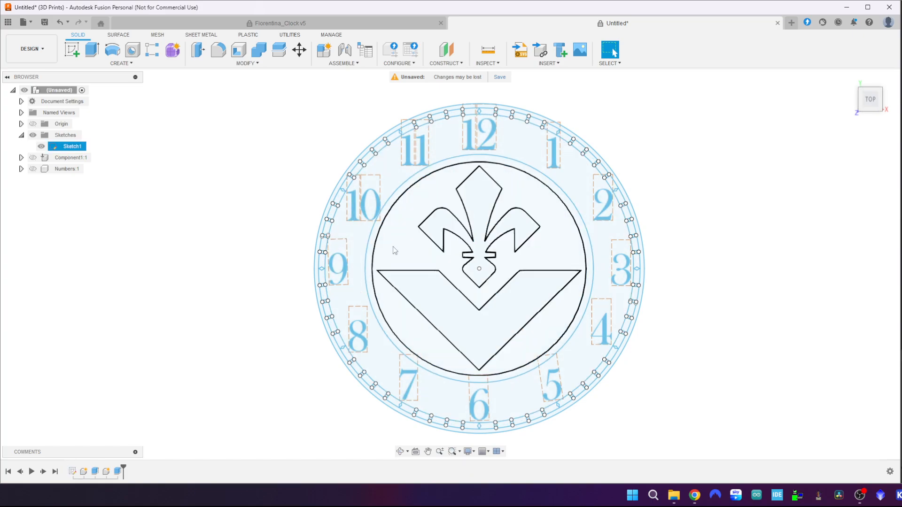
{"action": "left_click", "coordinate": [414, 309]}
{"action": "left_click", "coordinate": [369, 286]}
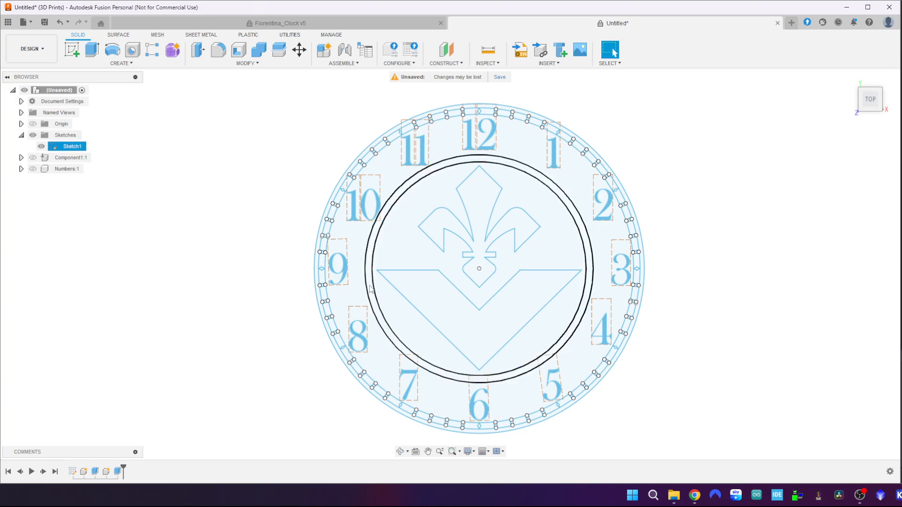
- Extrude the narrow ring between the two inner circles as a new component, starting from an offset
{"action": "left_click", "coordinate": [371, 289]}
{"action": "key", "text": "e"}
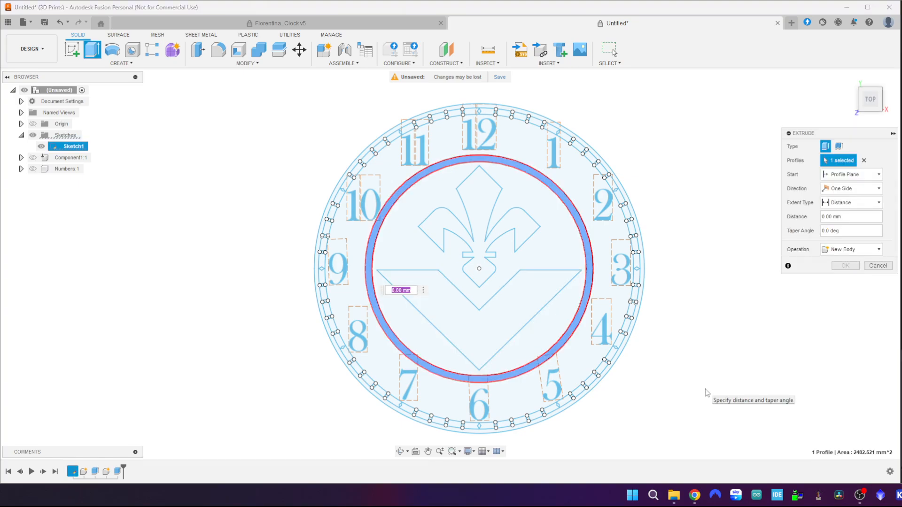
{"action": "left_click", "coordinate": [853, 175]}
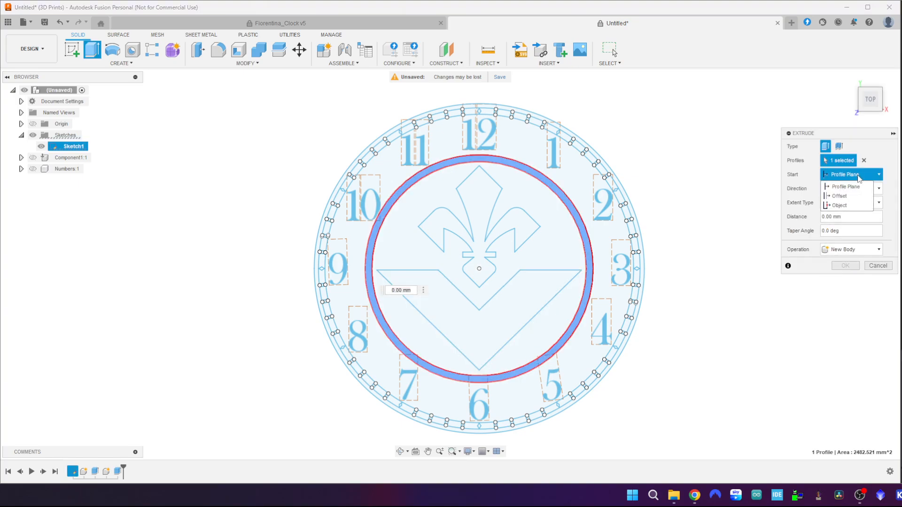
{"action": "left_click", "coordinate": [840, 196]}
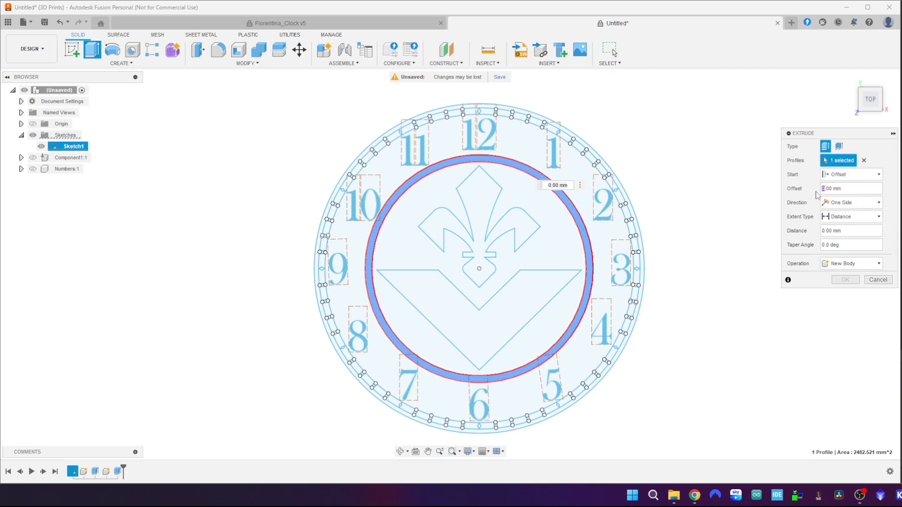
{"action": "left_click", "coordinate": [825, 231]}
{"action": "left_click", "coordinate": [851, 263]}
{"action": "left_click", "coordinate": [846, 317]}
{"action": "left_click", "coordinate": [844, 280]}
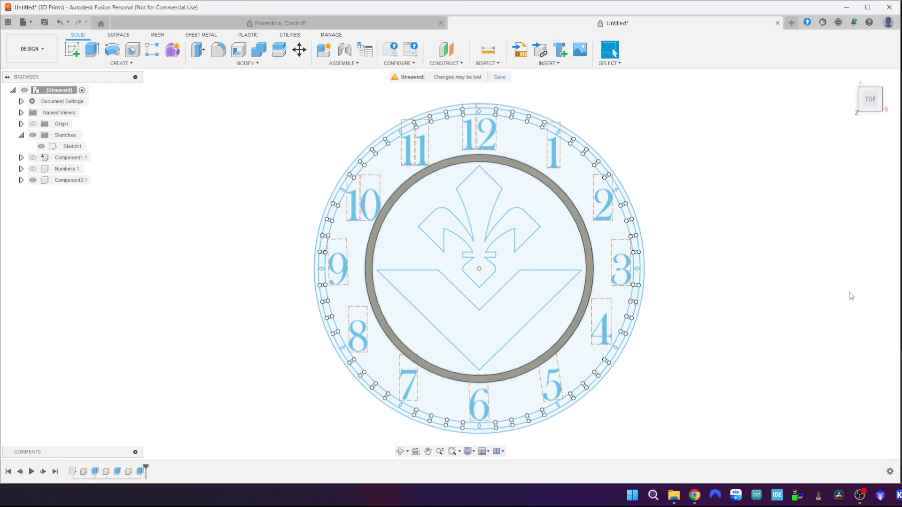
- Rename the new ring component as Inner_Ring
{"action": "left_click", "coordinate": [63, 181]}
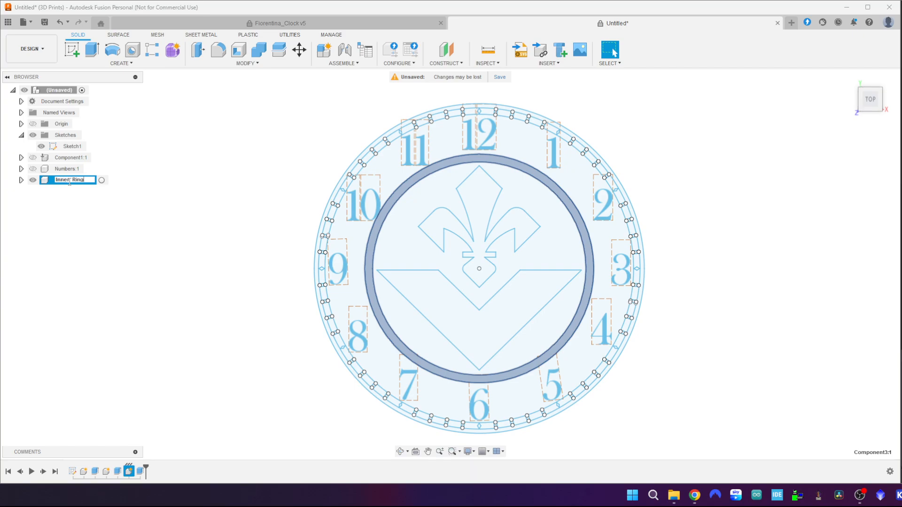
{"action": "key", "text": "Return"}
{"action": "left_click", "coordinate": [170, 239]}
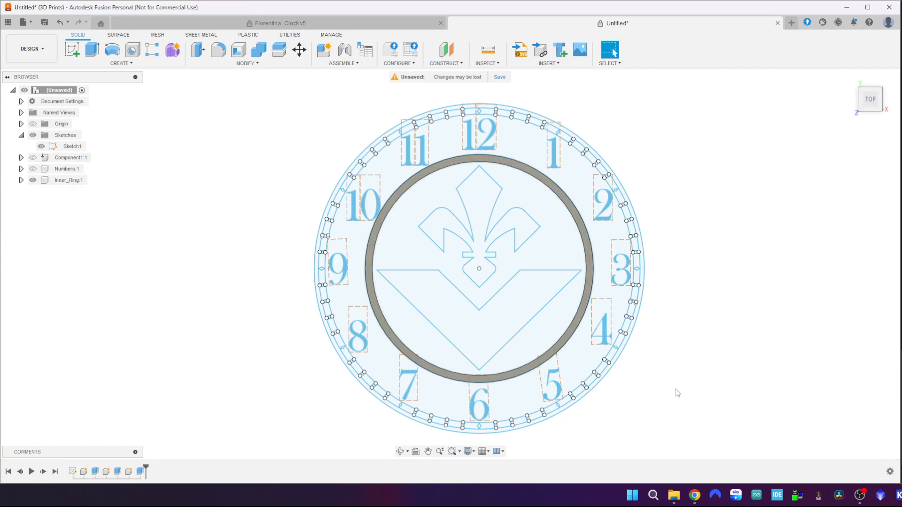
- Switch to the home view and show the Numbers component
{"action": "mouse_move", "coordinate": [670, 390]}
{"action": "middle_mouse_down", "text": "shift"}
{"action": "mouse_move", "coordinate": [650, 379]}
{"action": "mouse_move", "coordinate": [652, 388]}
{"action": "middle_mouse_up", "text": "shift"}
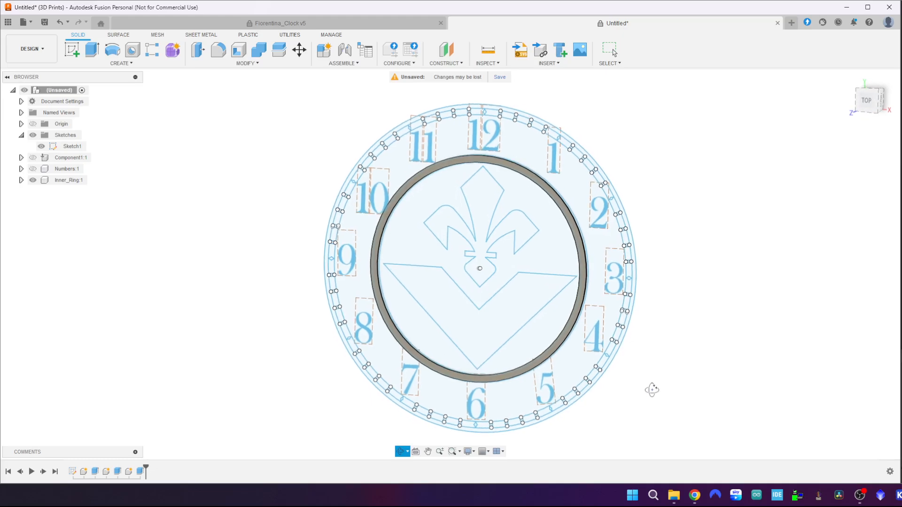
{"action": "left_click", "coordinate": [849, 78]}
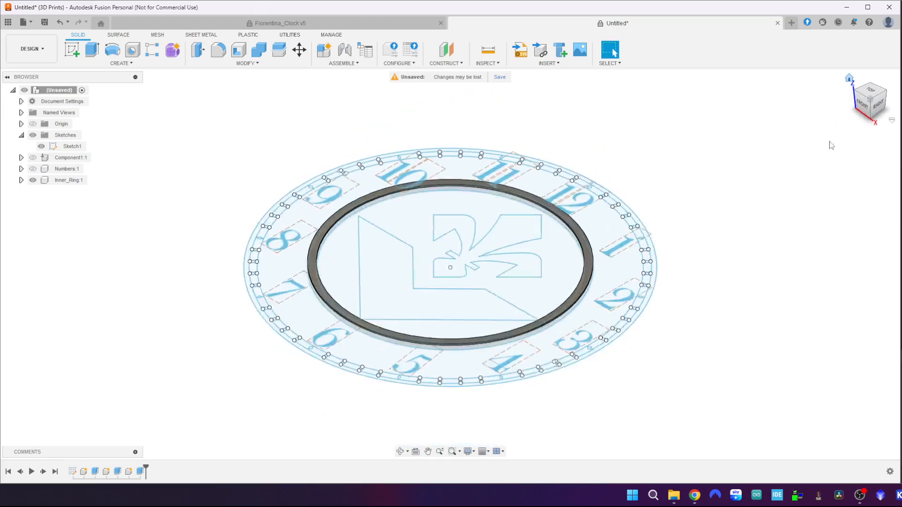
{"action": "left_click", "coordinate": [33, 168]}
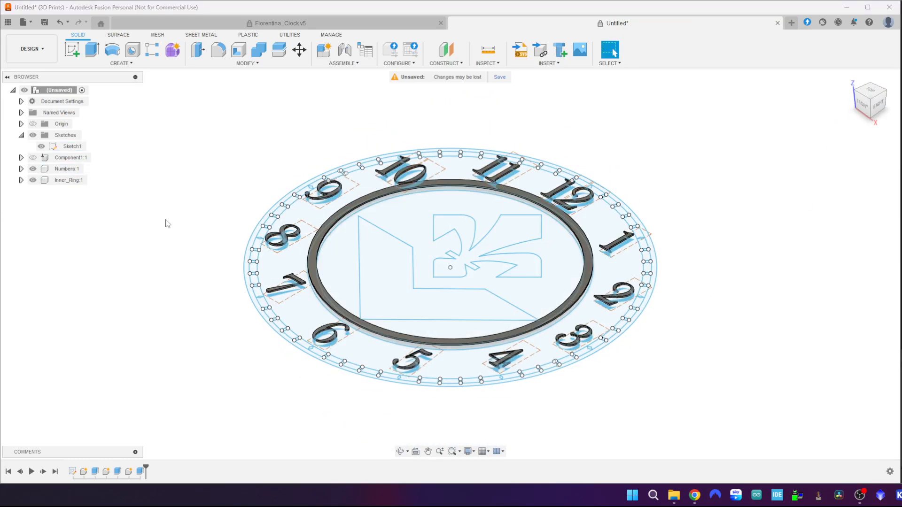
- Extrude the chevron below the fleur-de-lis 1 mm as a new component, starting from a 3 mm offset
{"action": "left_click", "coordinate": [382, 284]}
{"action": "key", "text": "e"}
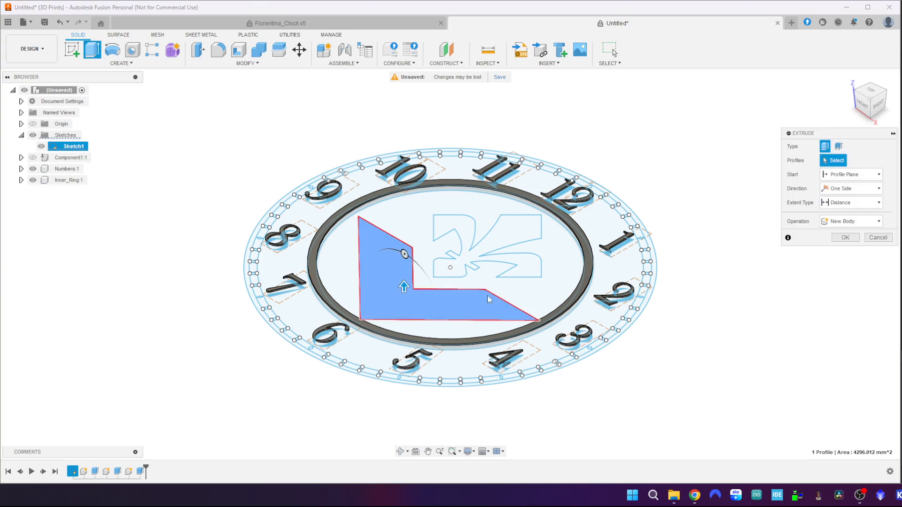
{"action": "left_click", "coordinate": [850, 174]}
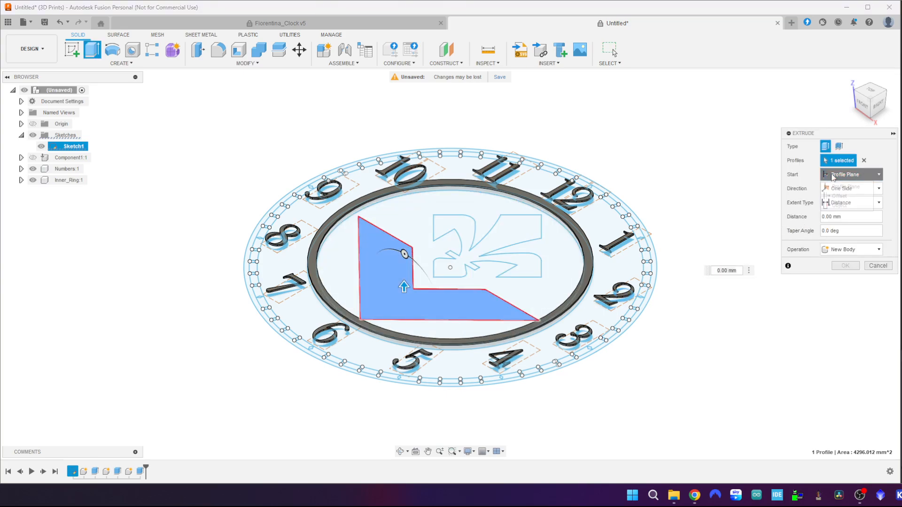
{"action": "left_click", "coordinate": [829, 204]}
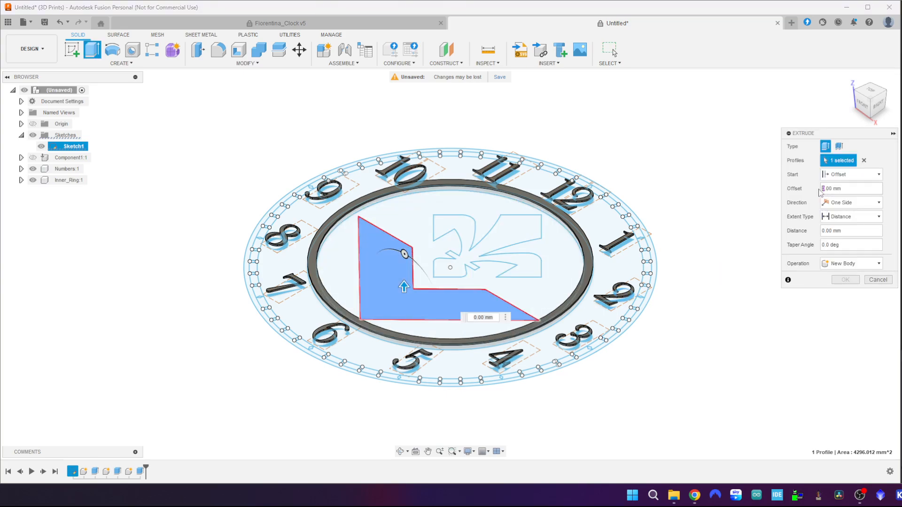
{"action": "type", "text": "3"}
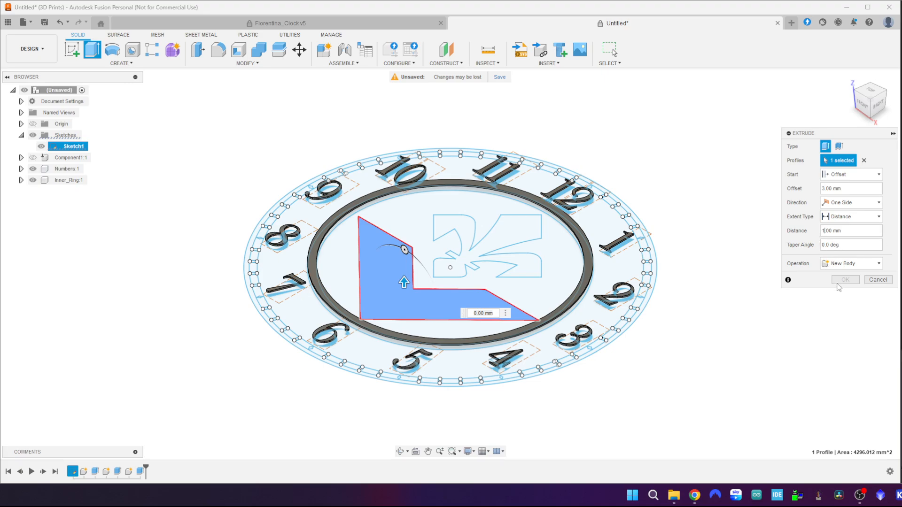
{"action": "left_click", "coordinate": [851, 264]}
{"action": "left_click", "coordinate": [844, 314]}
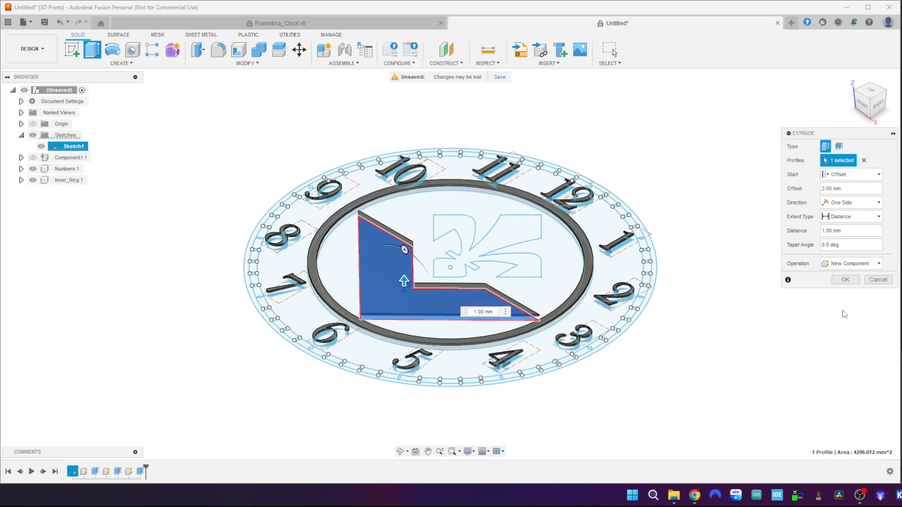
{"action": "left_click", "coordinate": [844, 280]}
- Rename the new chevron component as V
{"action": "double_click", "coordinate": [65, 191]}
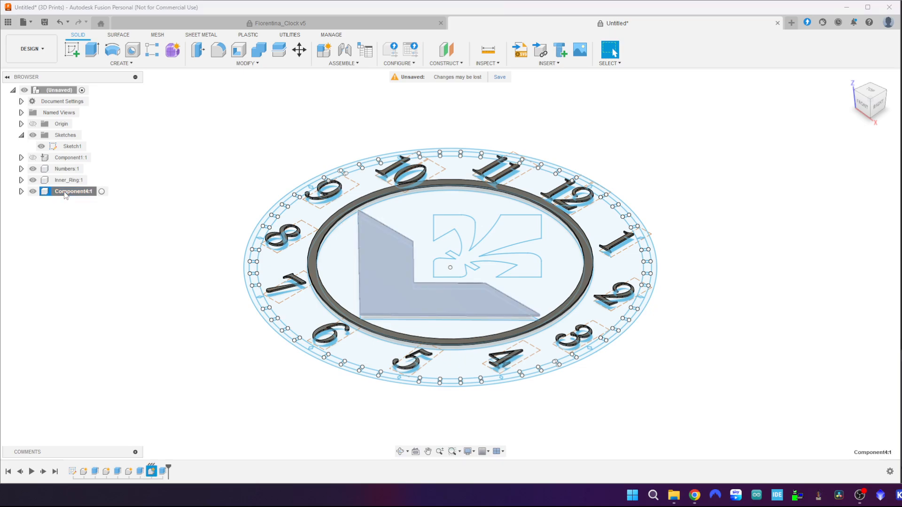
{"action": "type", "text": "V"}
{"action": "key", "text": "Return"}
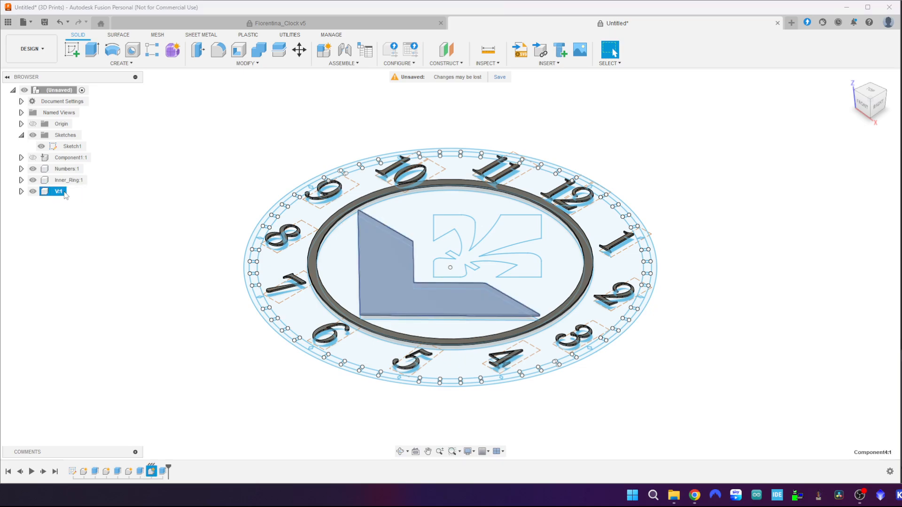
- Extrude the fleur-de-lis profile 1 mm as a new component, starting from a 3 mm offset
{"action": "left_click", "coordinate": [497, 235]}
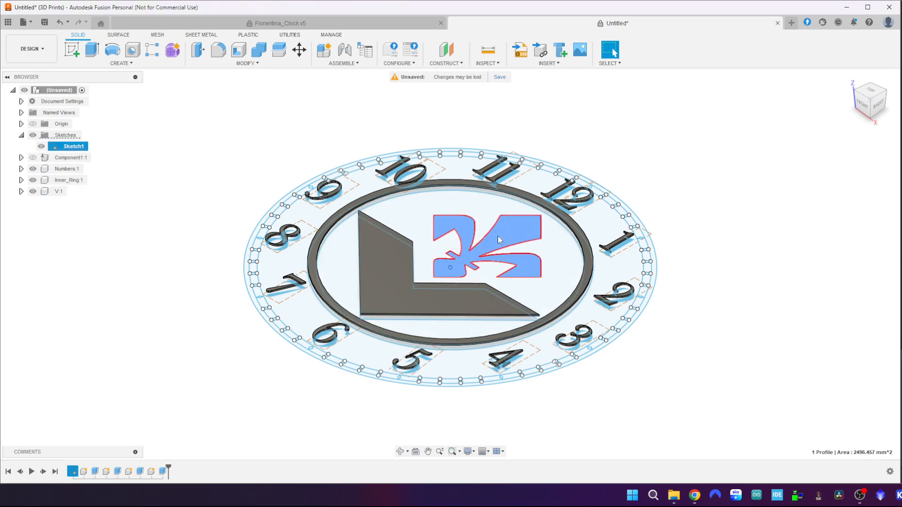
{"action": "key", "text": "e"}
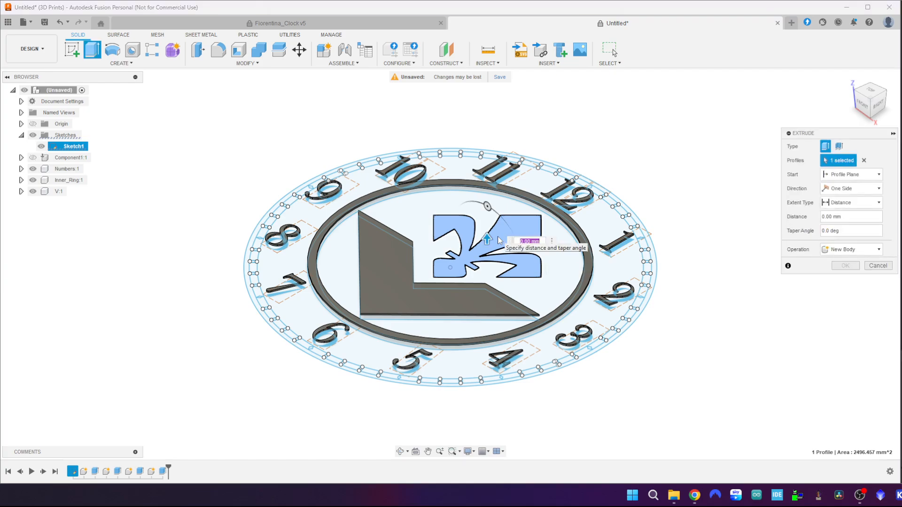
{"action": "left_click", "coordinate": [856, 175]}
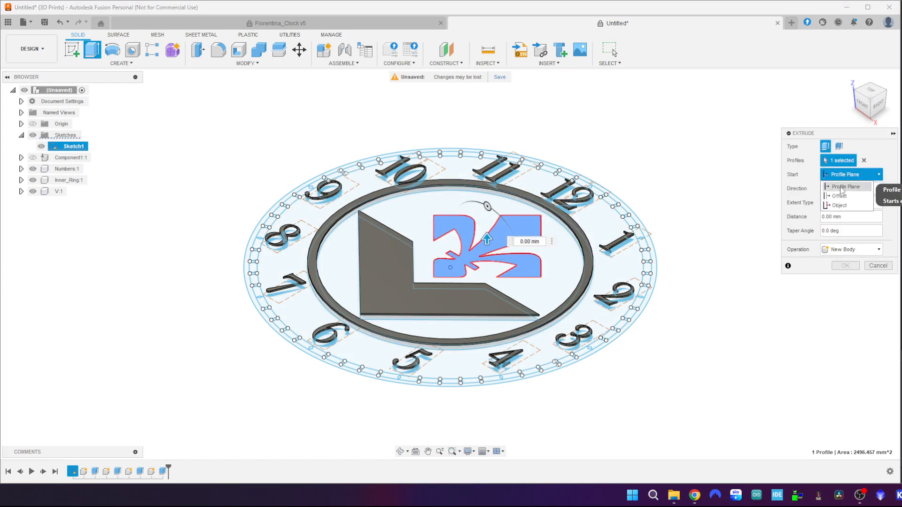
{"action": "left_click", "coordinate": [833, 190]}
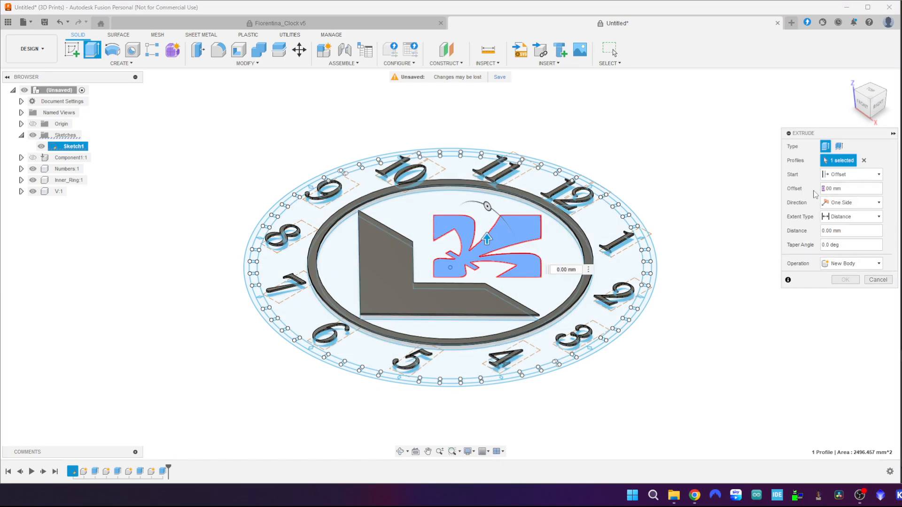
{"action": "type", "text": "3"}
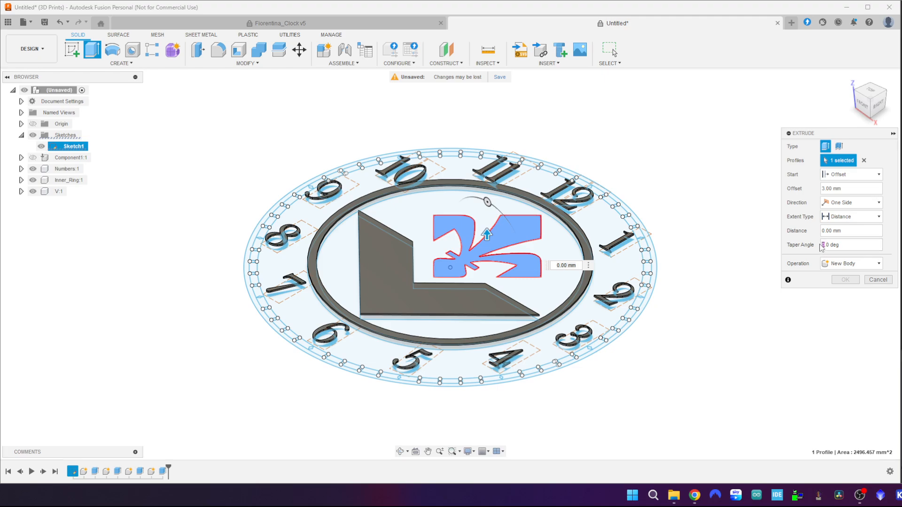
{"action": "left_click", "coordinate": [825, 231]}
{"action": "type", "text": "1"}
{"action": "left_click", "coordinate": [851, 264]}
{"action": "left_click", "coordinate": [843, 314]}
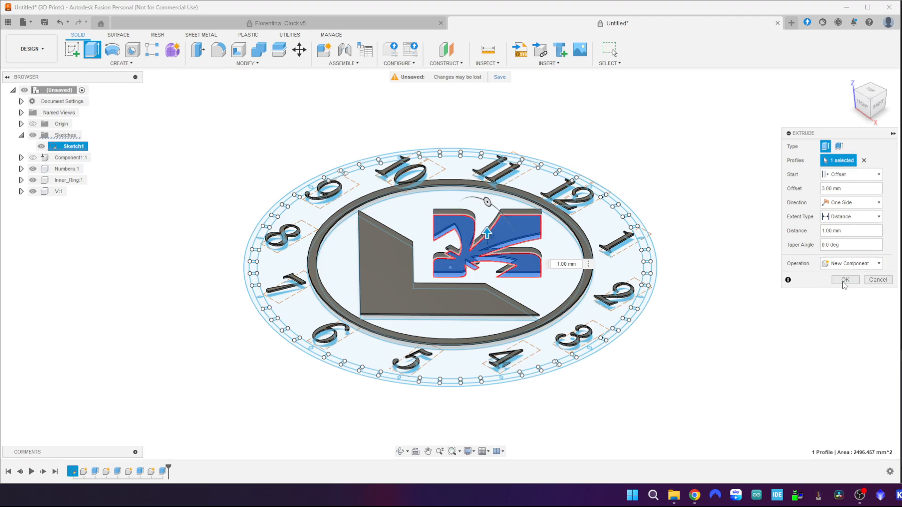
{"action": "left_click", "coordinate": [844, 282]}
- Rename the new fleur-de-lis component as Giglio
{"action": "double_click", "coordinate": [65, 203]}
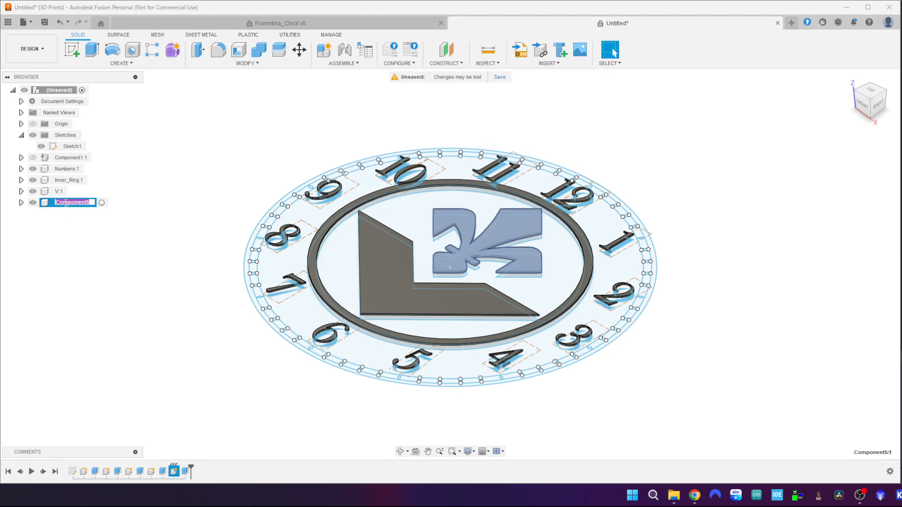
{"action": "type", "text": "Giglio"}
{"action": "key", "text": "Return"}
{"action": "left_click", "coordinate": [181, 249]}
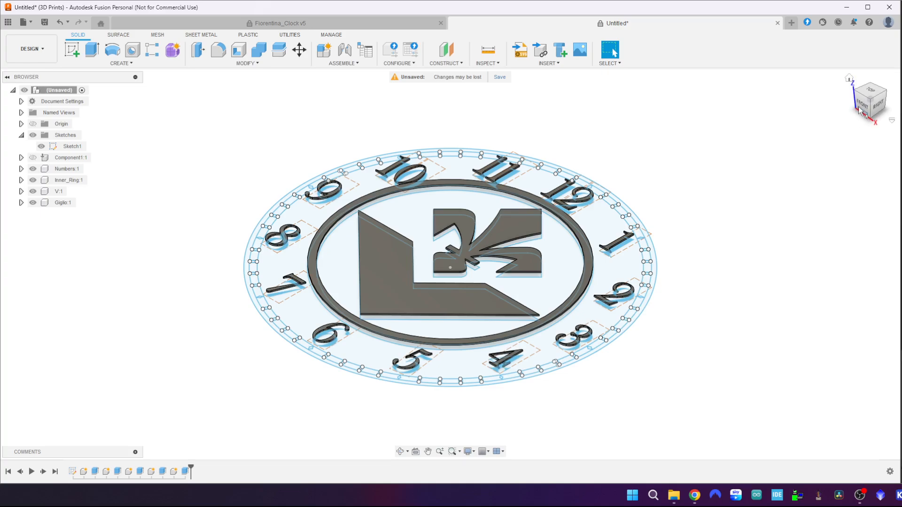
- From the top view, select the minute-track segments clockwise from the 12 through the first one past the 1, leaving out the diamonds and gaps
{"action": "left_click", "coordinate": [870, 93]}
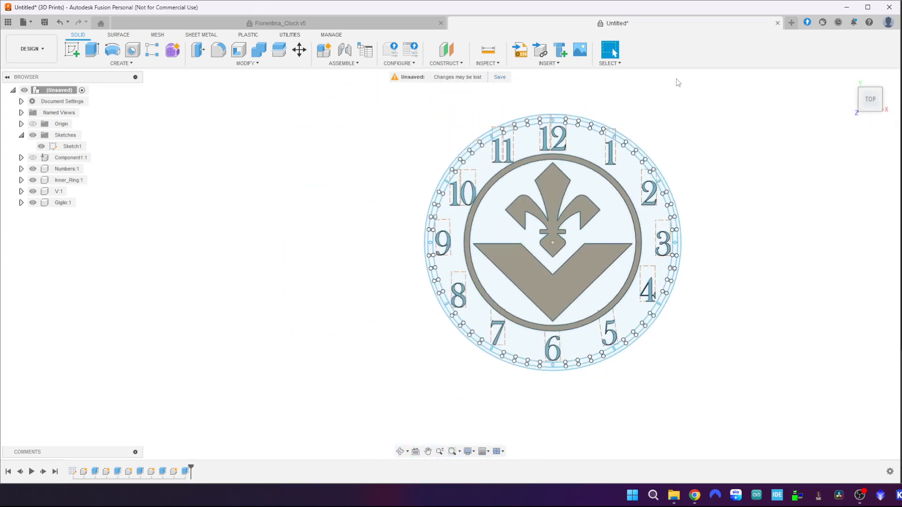
{"action": "scroll", "coordinate": [563, 113], "scroll_direction": "up", "scroll_amount": 10}
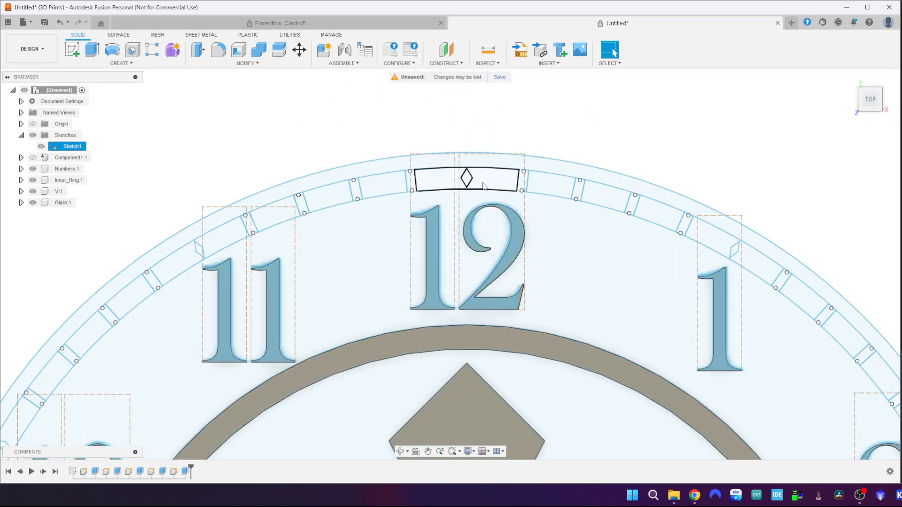
{"action": "left_click", "coordinate": [488, 183]}
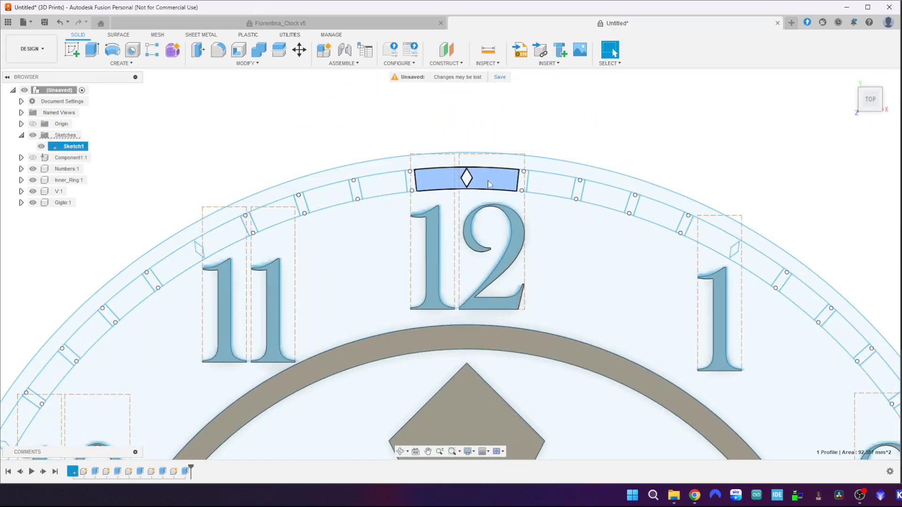
{"action": "left_click", "coordinate": [550, 185], "text": "shift"}
{"action": "left_click", "coordinate": [604, 195], "text": "shift"}
{"action": "left_click", "coordinate": [658, 214], "text": "shift"}
{"action": "left_click", "coordinate": [733, 251], "text": "shift"}
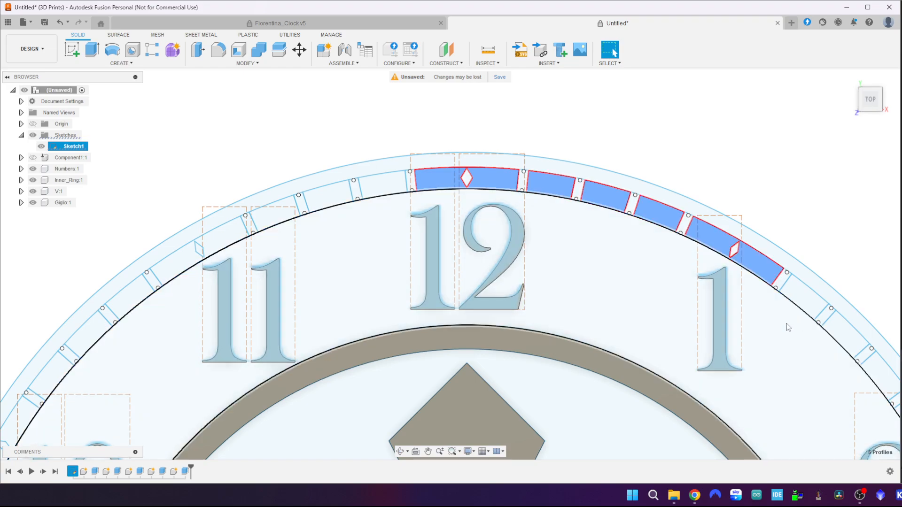
{"action": "left_click", "coordinate": [804, 296], "text": "shift"}
- Add the minute-track segments around the 2 to the selection, up to the second one past it, without the diamond
{"action": "mouse_move", "coordinate": [734, 350]}
{"action": "middle_mouse_down"}
{"action": "mouse_move", "coordinate": [359, 131]}
{"action": "mouse_move", "coordinate": [368, 181]}
{"action": "middle_mouse_up"}
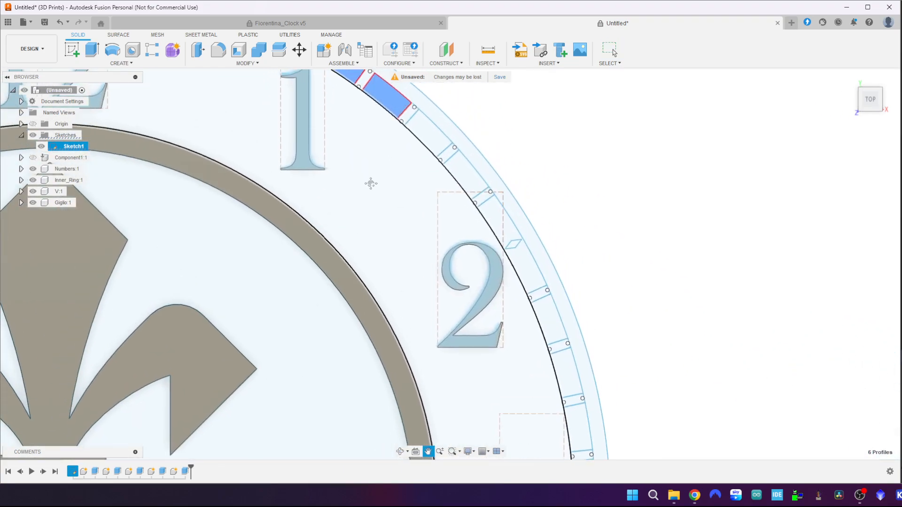
{"action": "left_click", "coordinate": [455, 171], "text": "shift"}
{"action": "left_click", "coordinate": [504, 233], "text": "shift"}
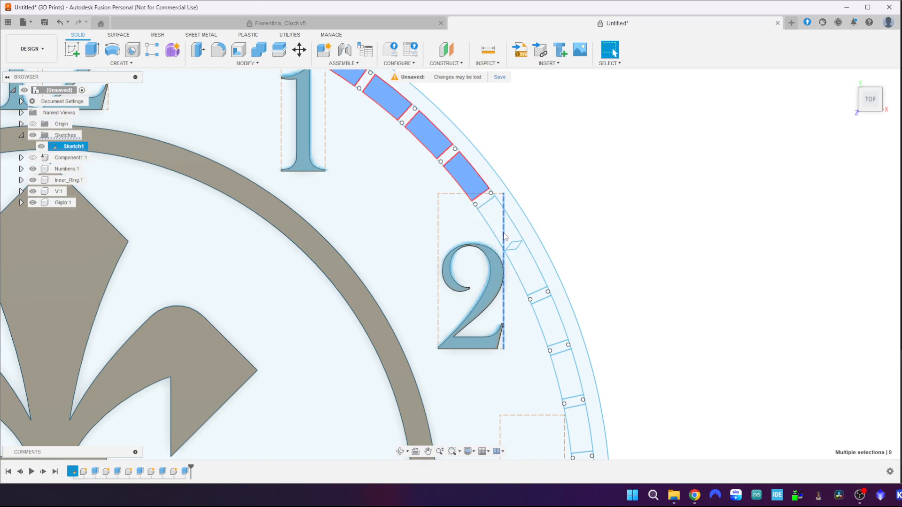
{"action": "left_click", "coordinate": [503, 228], "text": "shift"}
{"action": "left_click", "coordinate": [496, 223], "text": "shift"}
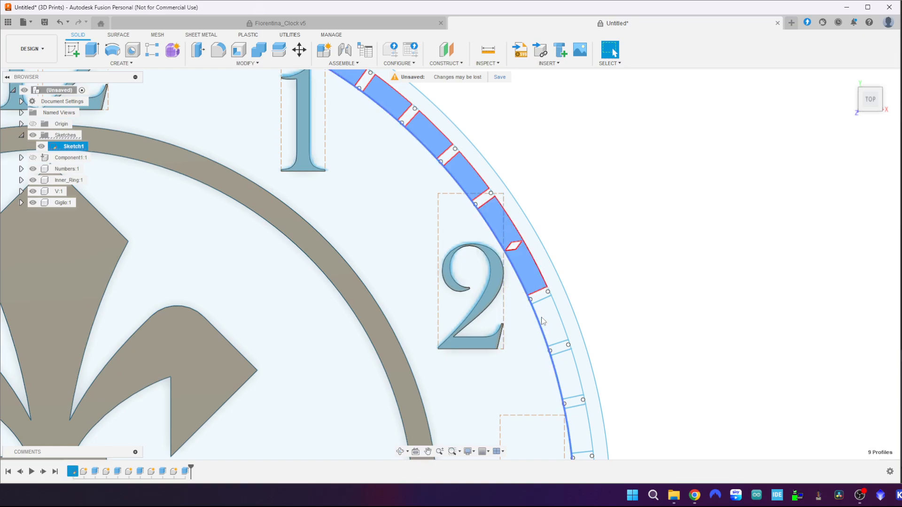
{"action": "left_click", "coordinate": [545, 321], "text": "shift"}
{"action": "left_click", "coordinate": [568, 365], "text": "shift"}
- Extend the selection with the minute-track segments from just before the 3 through the one at the 4
{"action": "middle_click_drag", "start_coordinate": [625, 354], "coordinate": [616, 43]}
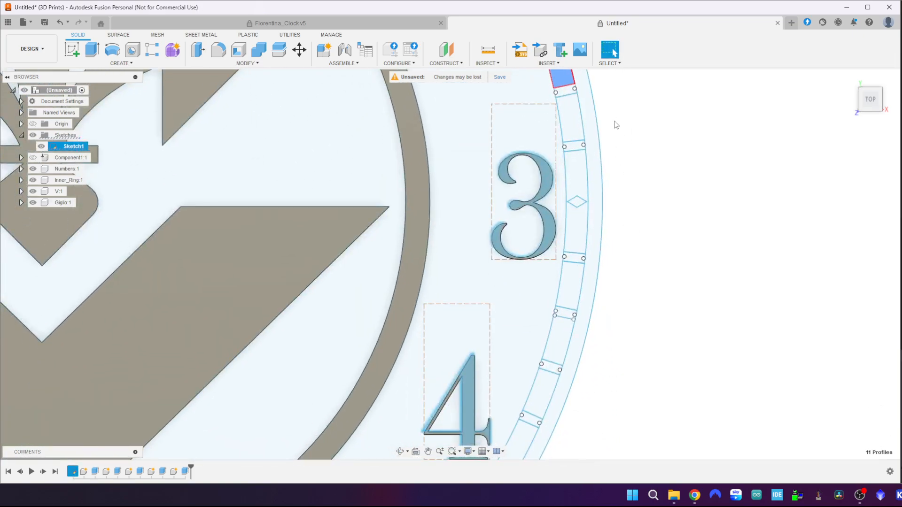
{"action": "scroll", "coordinate": [616, 140], "scroll_direction": "up", "scroll_amount": 1}
{"action": "scroll", "coordinate": [617, 139], "scroll_direction": "down", "scroll_amount": 2}
{"action": "left_click", "coordinate": [581, 123], "text": "shift"}
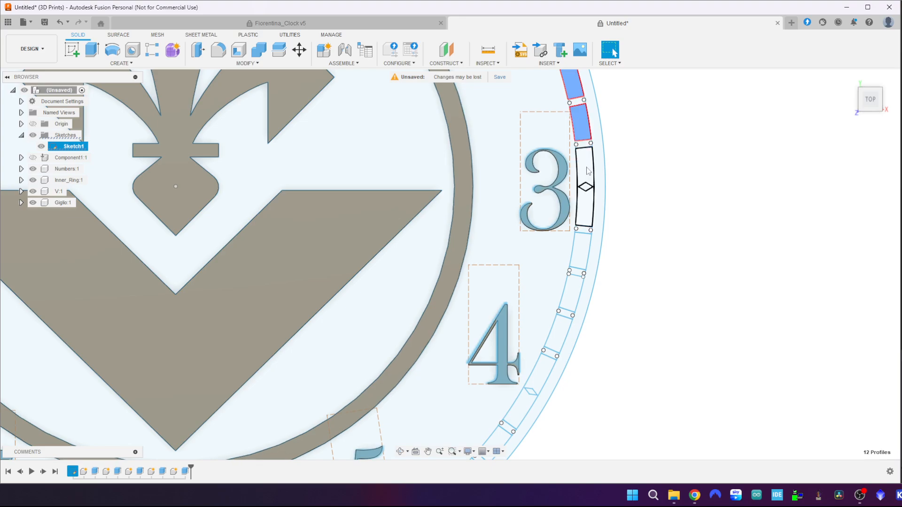
{"action": "left_click", "coordinate": [584, 193], "text": "shift"}
{"action": "left_click", "coordinate": [571, 294], "text": "shift"}
{"action": "left_click", "coordinate": [559, 333], "text": "shift"}
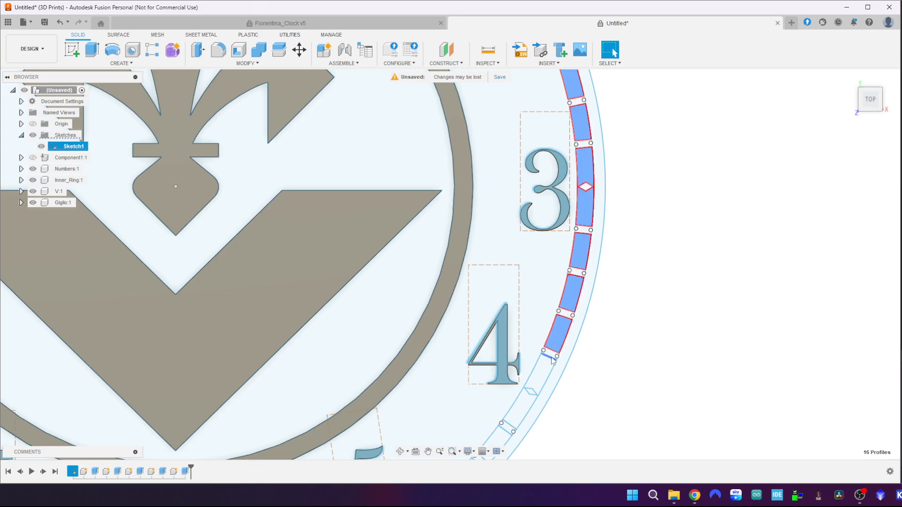
{"action": "left_click", "coordinate": [528, 390], "text": "shift"}
- Add the minute-track segments after the 4 through the one at the 6 to the selection, skipping the diamonds
{"action": "middle_click_drag", "start_coordinate": [575, 391], "coordinate": [771, 82]}
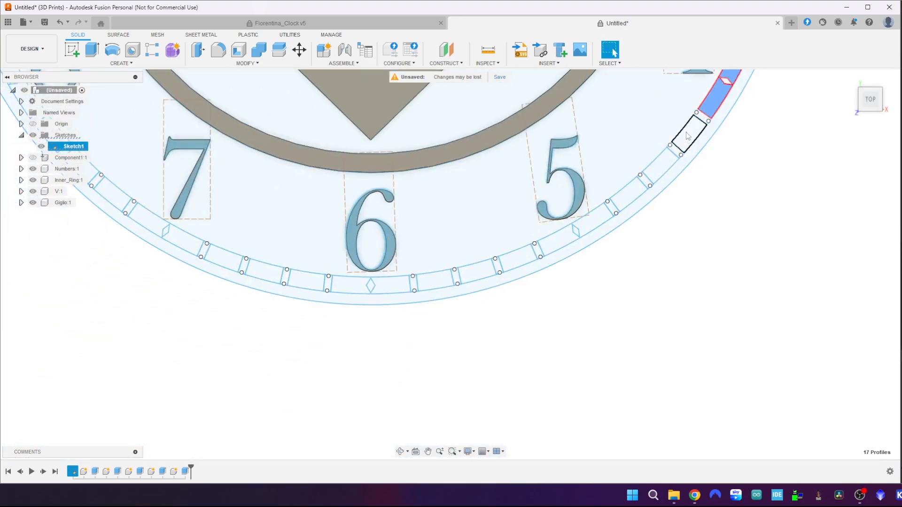
{"action": "left_click", "coordinate": [689, 134], "text": "shift"}
{"action": "left_click", "coordinate": [660, 165], "text": "shift"}
{"action": "left_click", "coordinate": [629, 194], "text": "shift"}
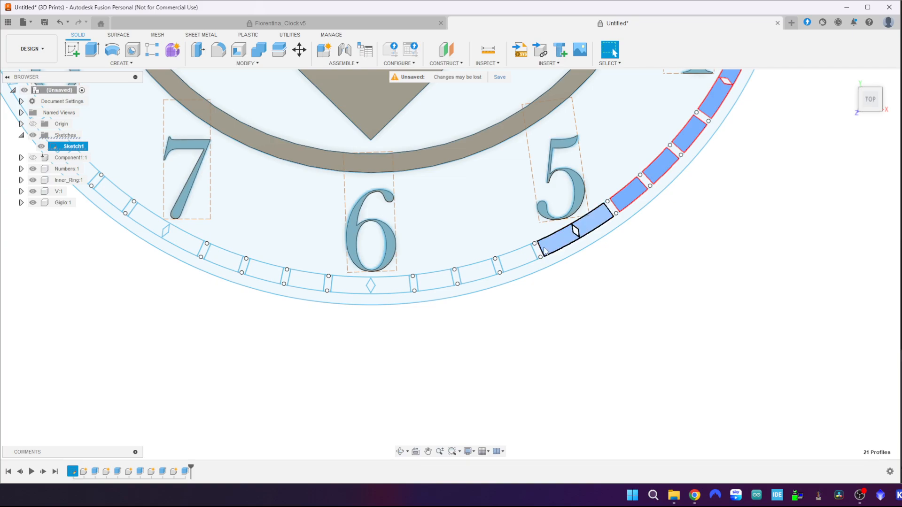
{"action": "left_click", "coordinate": [574, 231], "text": "shift"}
{"action": "left_click", "coordinate": [517, 258], "text": "shift"}
{"action": "left_click", "coordinate": [478, 272], "text": "shift"}
{"action": "left_click", "coordinate": [436, 281], "text": "shift"}
{"action": "left_click", "coordinate": [371, 289], "text": "shift"}
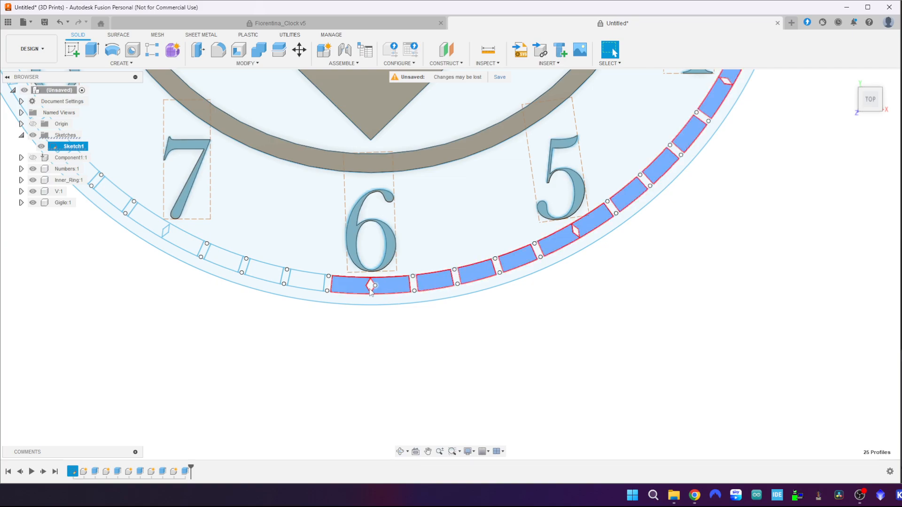
- Add the minute-track segments from just past the 6 through the first one past the 7 to the selection
{"action": "left_click", "coordinate": [306, 285], "text": "shift"}
{"action": "left_click", "coordinate": [265, 275], "text": "shift"}
{"action": "left_click", "coordinate": [224, 261], "text": "shift"}
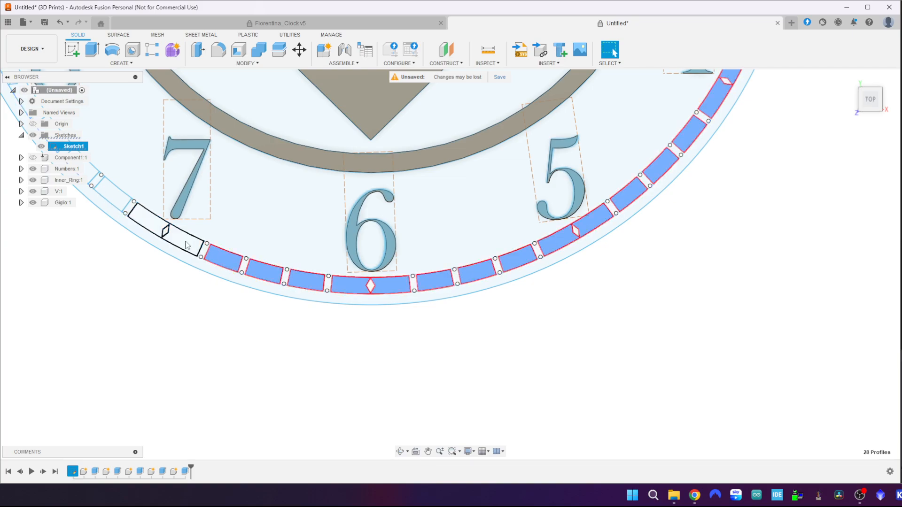
{"action": "left_click", "coordinate": [147, 219], "text": "shift"}
{"action": "left_click", "coordinate": [122, 203], "text": "shift"}
- Continue the selection with the remaining minute-track segments between the 7 and 8 through the one at the 9
{"action": "middle_click_drag", "start_coordinate": [123, 207], "coordinate": [519, 400]}
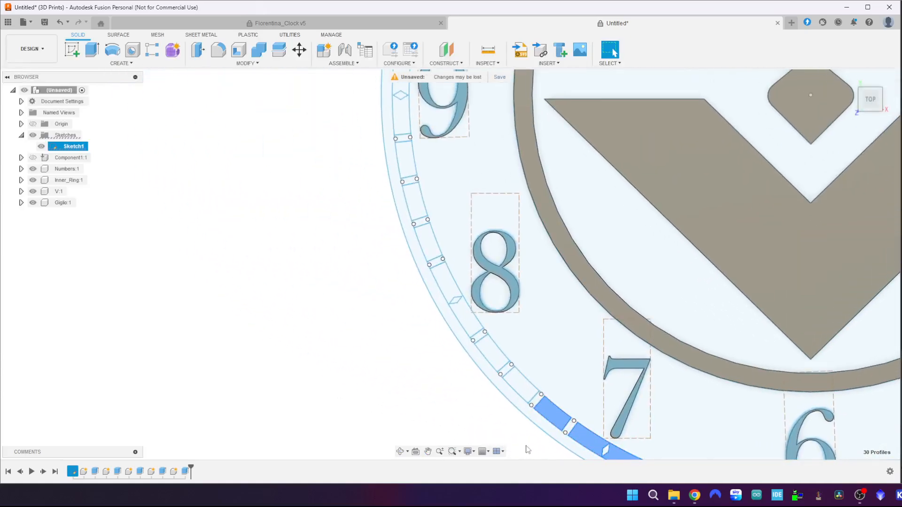
{"action": "left_click", "coordinate": [519, 384], "text": "shift"}
{"action": "left_click", "coordinate": [493, 352], "text": "shift"}
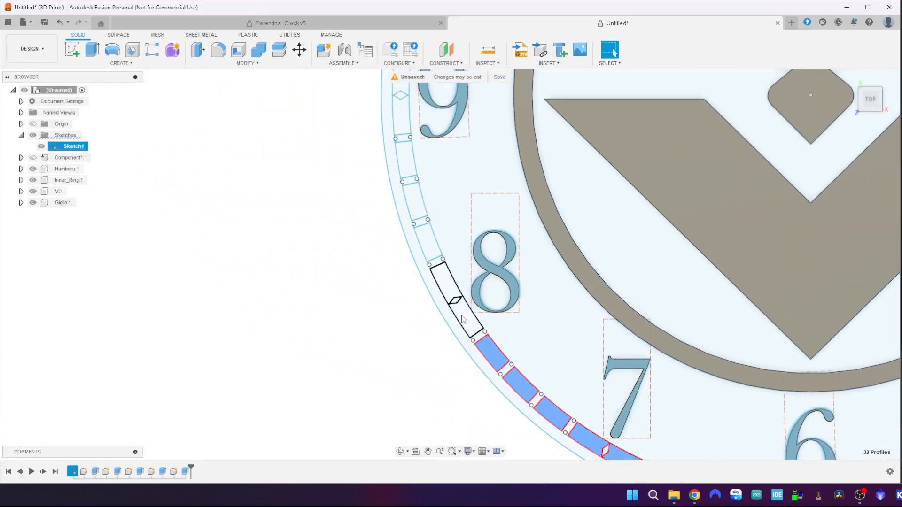
{"action": "left_click", "coordinate": [456, 301], "text": "shift"}
{"action": "left_click", "coordinate": [427, 241], "text": "shift"}
{"action": "left_click", "coordinate": [415, 200], "text": "shift"}
{"action": "left_click", "coordinate": [406, 159], "text": "shift"}
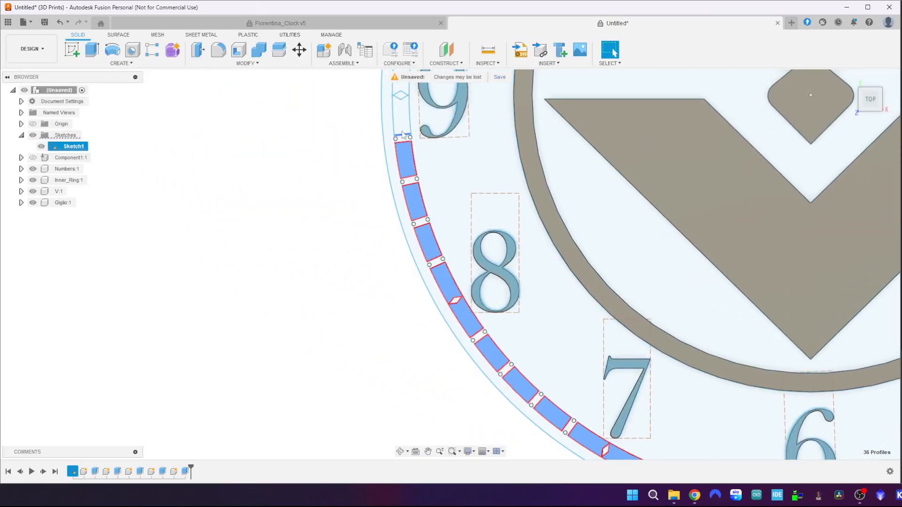
{"action": "left_click", "coordinate": [400, 115], "text": "shift"}
- Add the minute-track segments after the 9, past the 10 and up to just before the 11 to the selection
{"action": "middle_click_drag", "start_coordinate": [355, 111], "coordinate": [237, 422]}
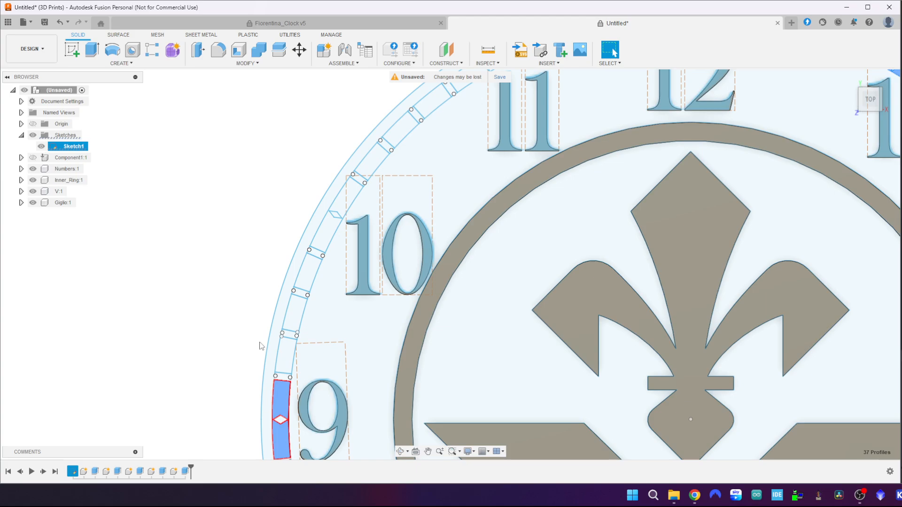
{"action": "left_click", "coordinate": [284, 356], "text": "shift"}
{"action": "left_click", "coordinate": [289, 328], "text": "shift"}
{"action": "left_click", "coordinate": [308, 273], "text": "shift"}
{"action": "left_click", "coordinate": [337, 217], "text": "shift"}
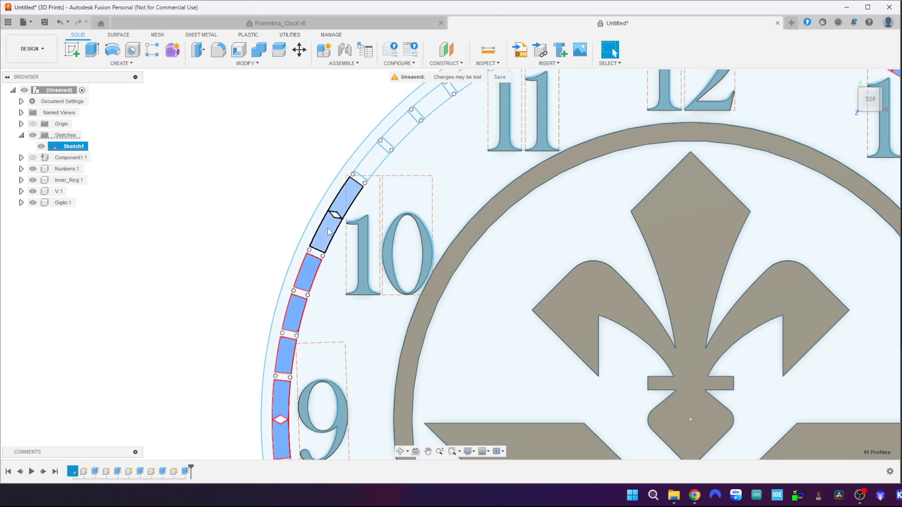
{"action": "left_click", "coordinate": [371, 162], "text": "shift"}
{"action": "left_click", "coordinate": [400, 130], "text": "shift"}
{"action": "left_click", "coordinate": [432, 101], "text": "shift"}
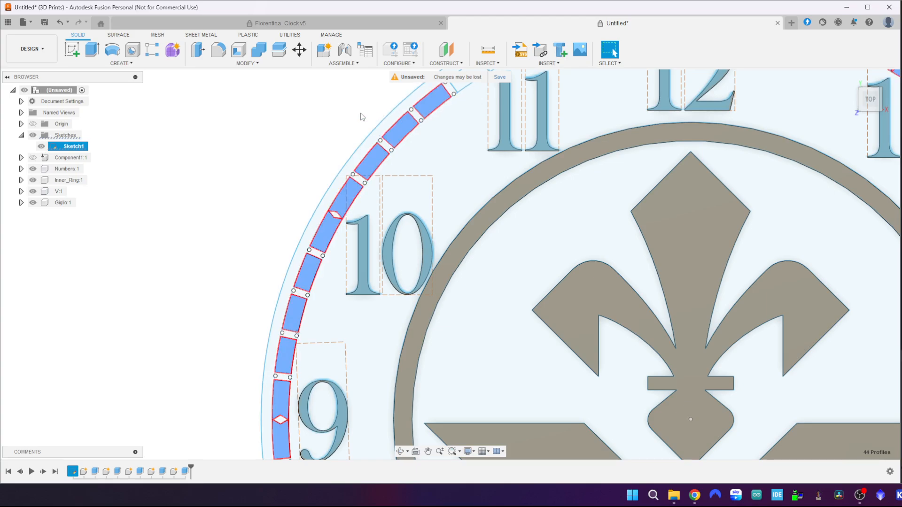
- Complete the selection of the minute track with the segment at the 11 and the three between it and the 12
{"action": "middle_click_drag", "start_coordinate": [363, 116], "coordinate": [83, 259]}
{"action": "left_click", "coordinate": [219, 198], "text": "shift"}
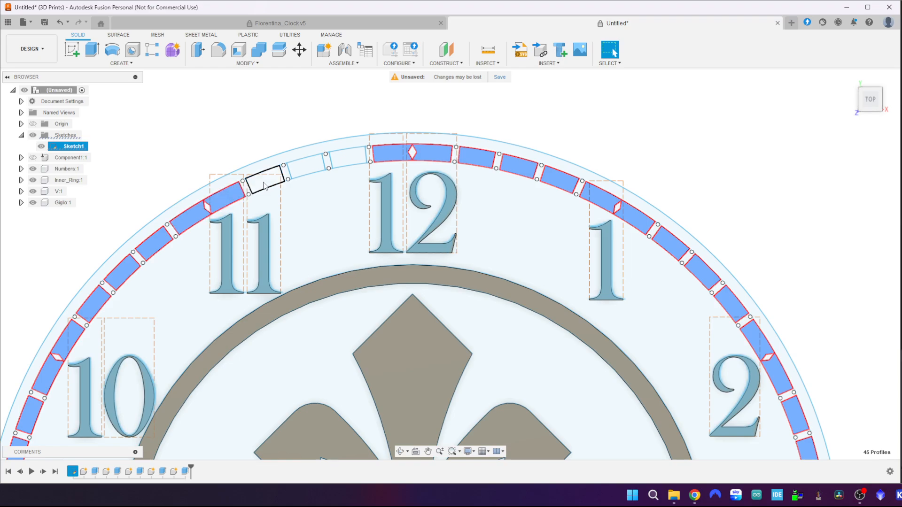
{"action": "left_click", "coordinate": [266, 180], "text": "shift"}
{"action": "left_click", "coordinate": [305, 166], "text": "shift"}
{"action": "left_click", "coordinate": [348, 157], "text": "shift"}
{"action": "scroll", "coordinate": [305, 230], "scroll_direction": "down", "scroll_amount": 3}
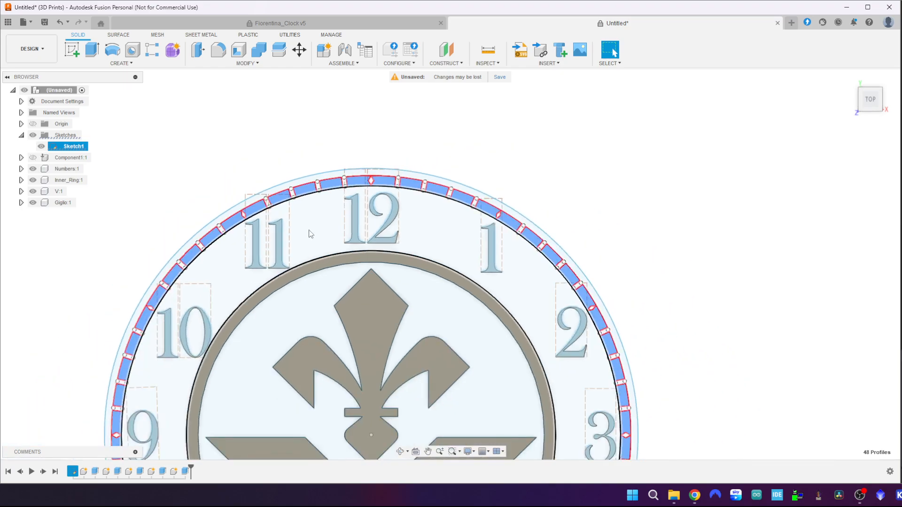
{"action": "middle_click_drag", "start_coordinate": [308, 234], "coordinate": [413, 132]}
{"action": "scroll", "coordinate": [413, 132], "scroll_direction": "down", "scroll_amount": 2}
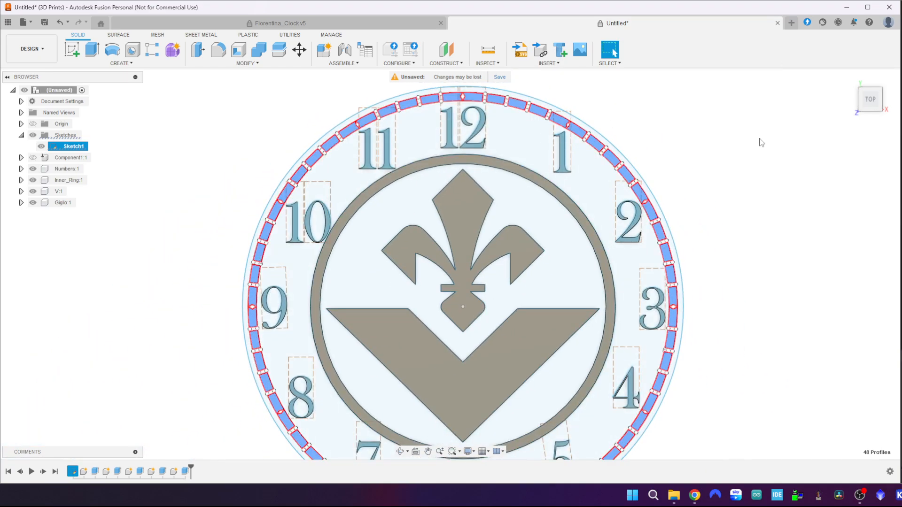
- Extrude the selected minute-track segments 1 mm from a 3 mm offset as a new component
{"action": "key", "text": "e"}
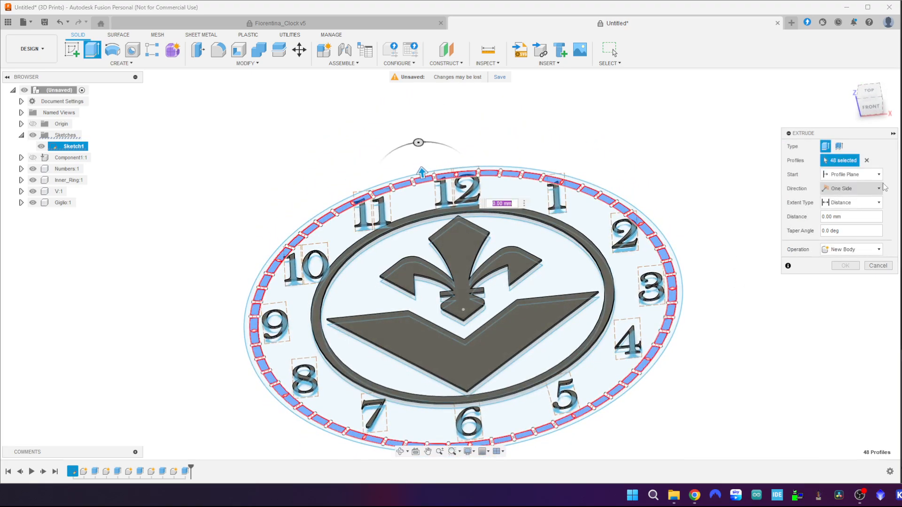
{"action": "left_click", "coordinate": [851, 174]}
{"action": "left_click", "coordinate": [835, 190]}
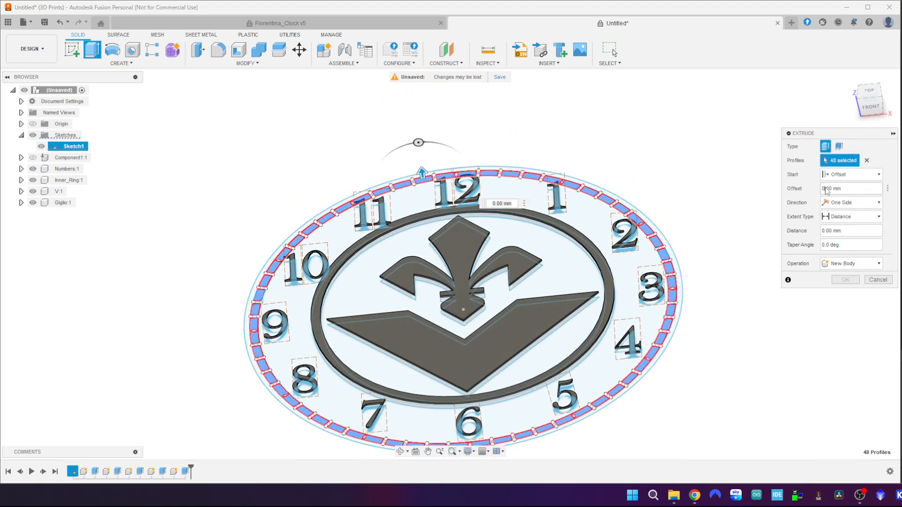
{"action": "type", "text": "3"}
{"action": "left_click", "coordinate": [821, 232]}
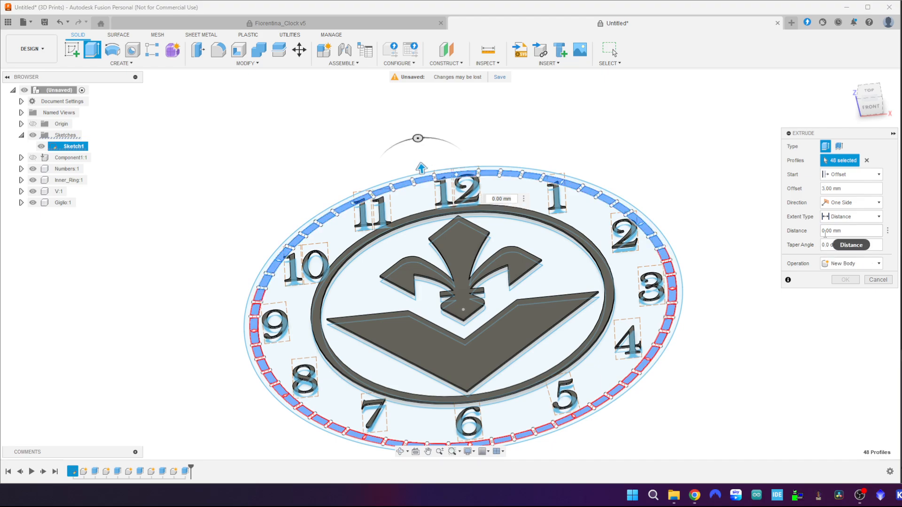
{"action": "type", "text": "1"}
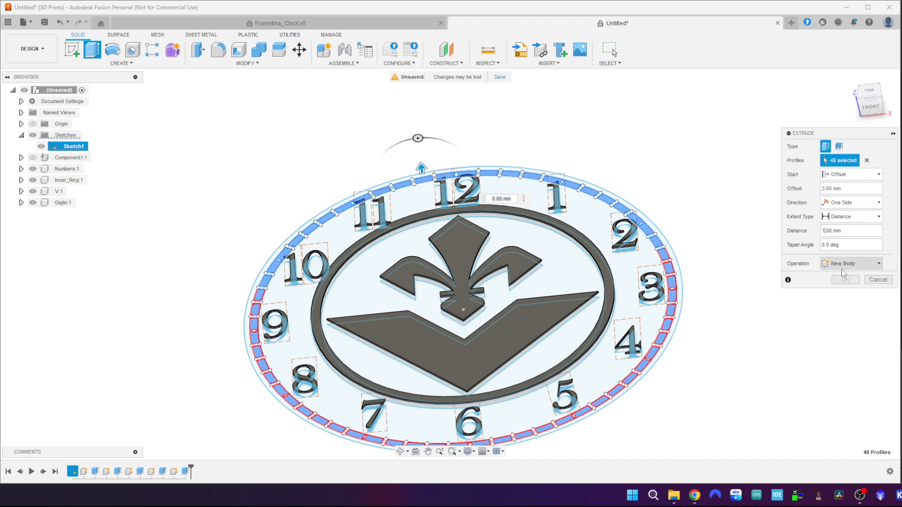
{"action": "left_click", "coordinate": [836, 266]}
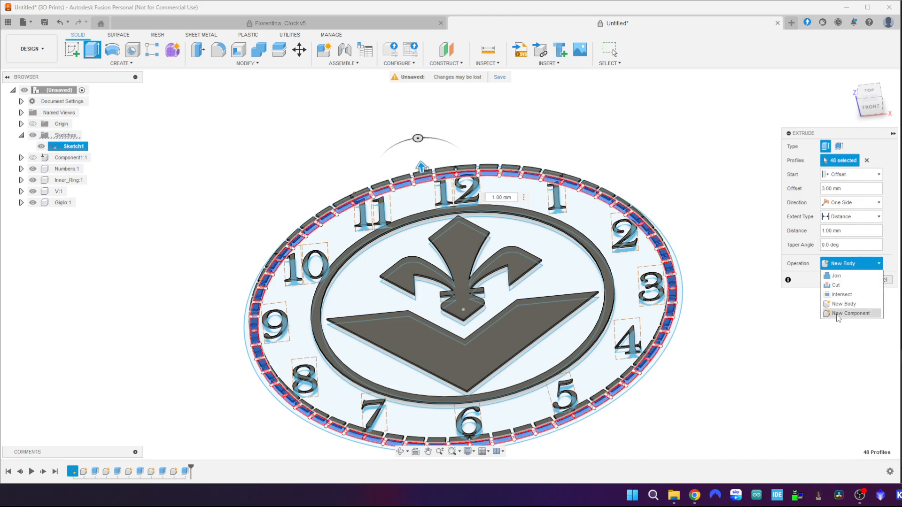
{"action": "left_click", "coordinate": [840, 318]}
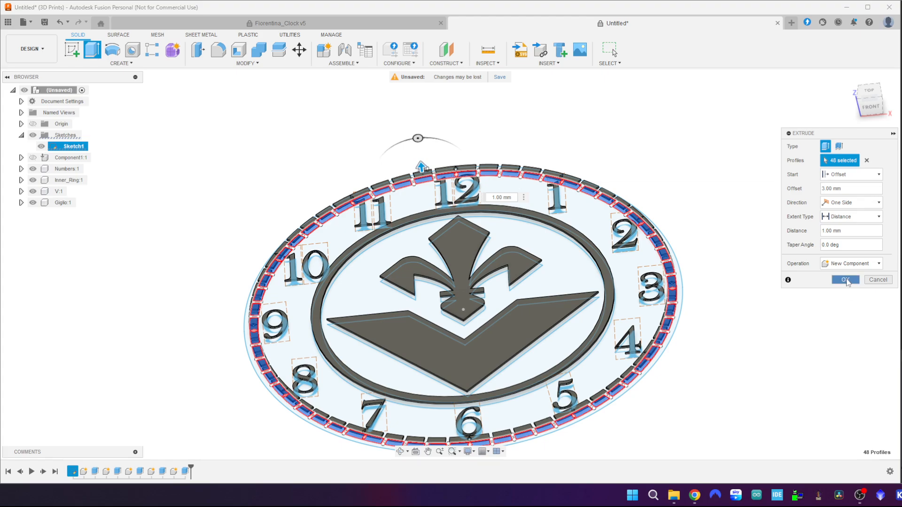
{"action": "key", "text": "Return"}
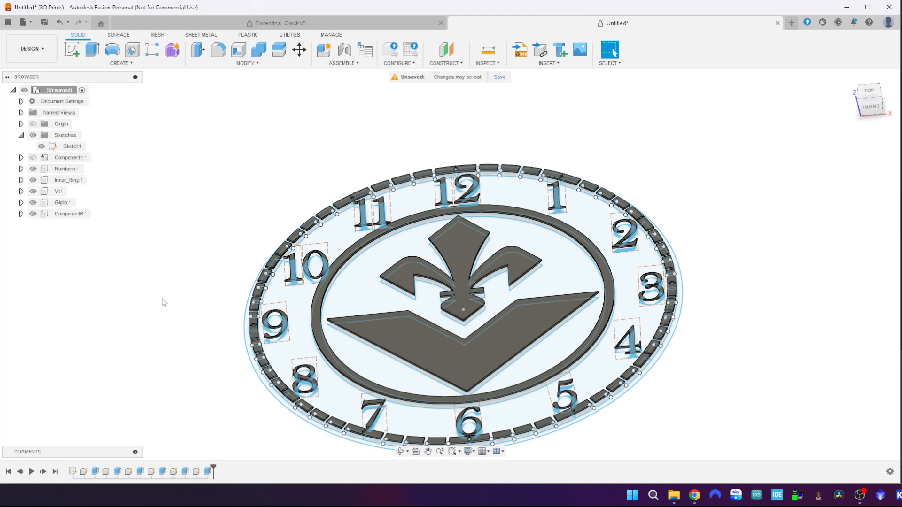
- Rename the new minute-track component as Outer_Ring
{"action": "double_click", "coordinate": [64, 214]}
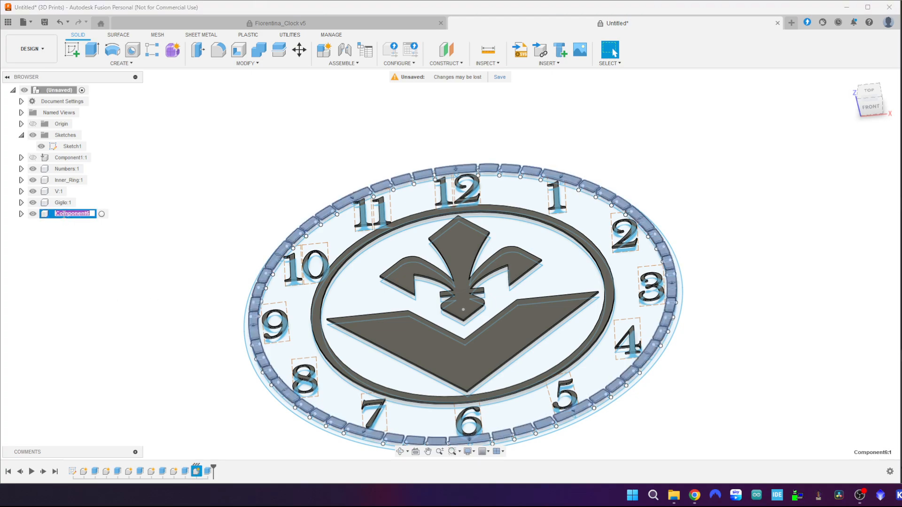
{"action": "type", "text": "Outer "}
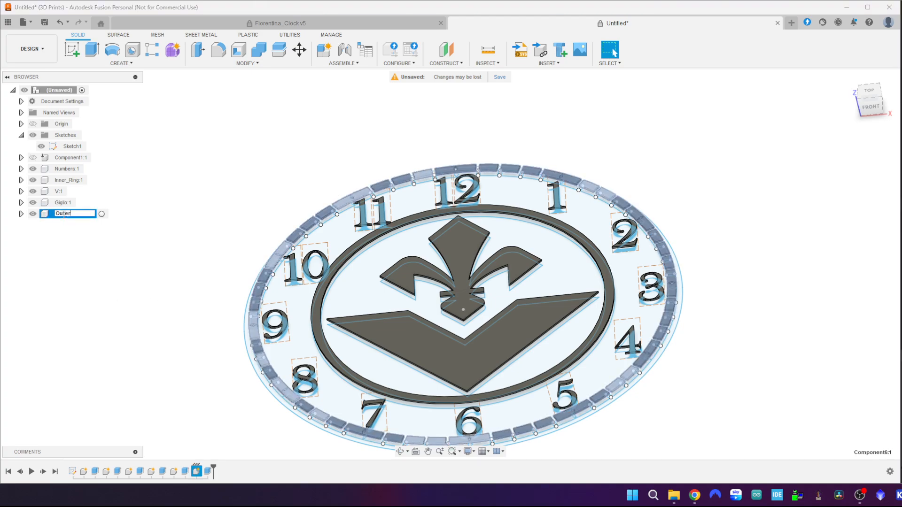
{"action": "type", "text": "Ring"}
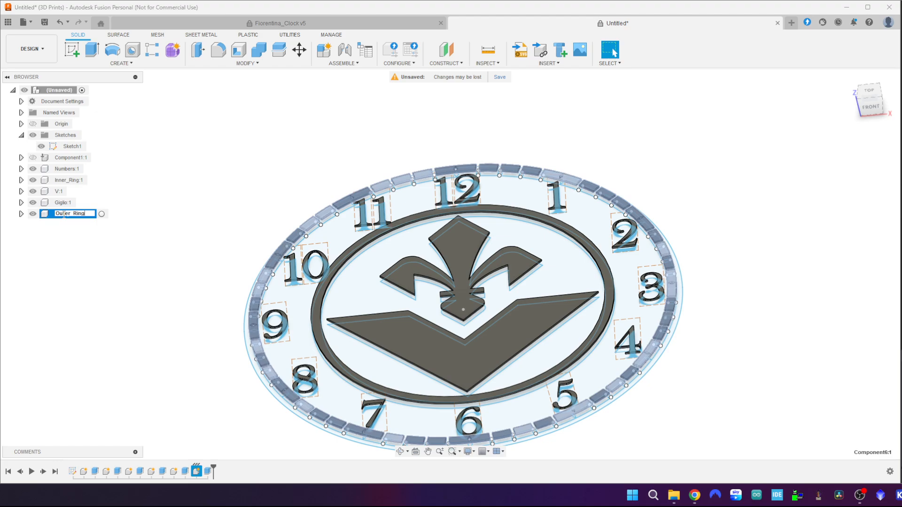
{"action": "key", "text": "Return"}
{"action": "left_click", "coordinate": [127, 262]}
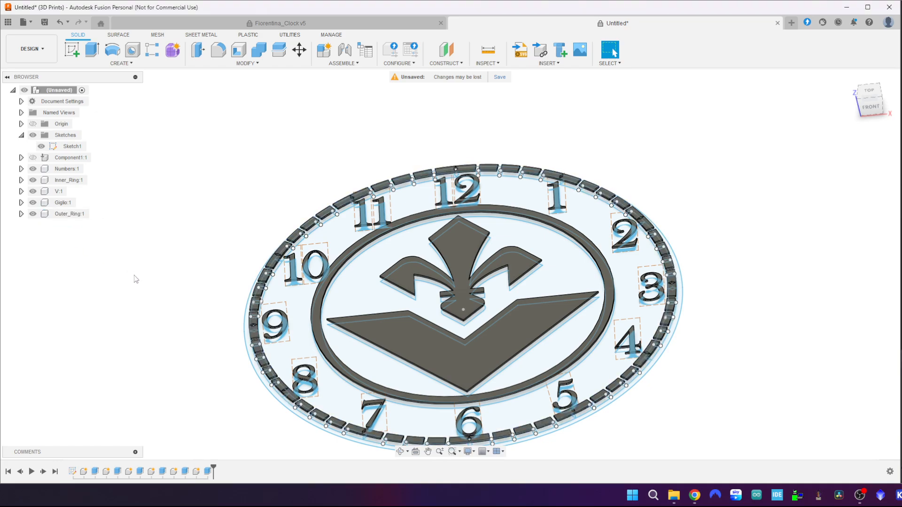
- Hide the Outer_Ring component and select the small divider profile just before the 12 in the minute track
{"action": "left_click", "coordinate": [869, 90]}
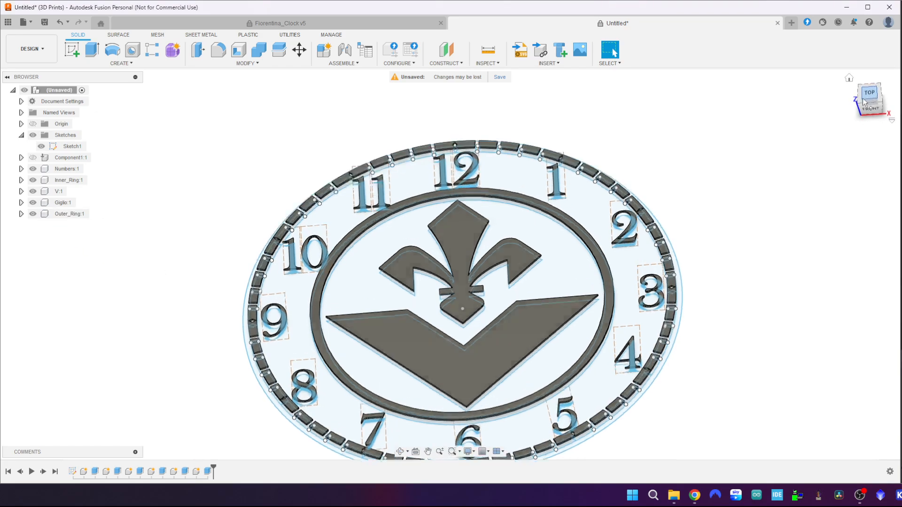
{"action": "left_click", "coordinate": [33, 214]}
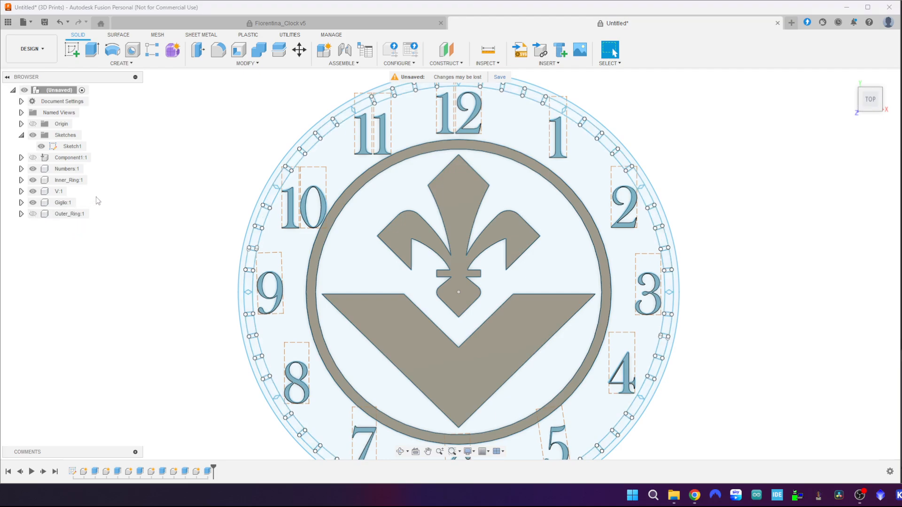
{"action": "scroll", "coordinate": [262, 143], "scroll_direction": "down", "scroll_amount": 3}
{"action": "scroll", "coordinate": [262, 143], "scroll_direction": "up", "scroll_amount": 5}
{"action": "scroll", "coordinate": [464, 110], "scroll_direction": "up", "scroll_amount": 1}
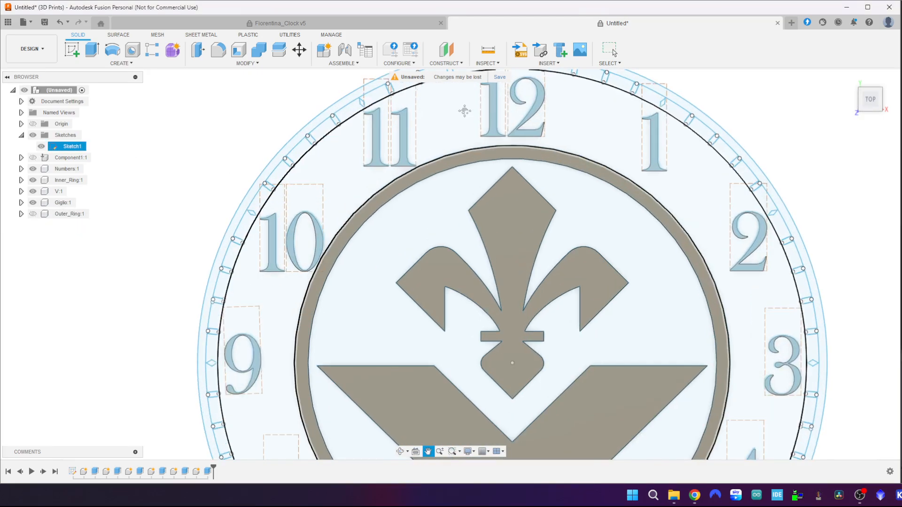
{"action": "middle_click_drag", "start_coordinate": [464, 110], "coordinate": [442, 174]}
{"action": "scroll", "coordinate": [442, 173], "scroll_direction": "up", "scroll_amount": 3}
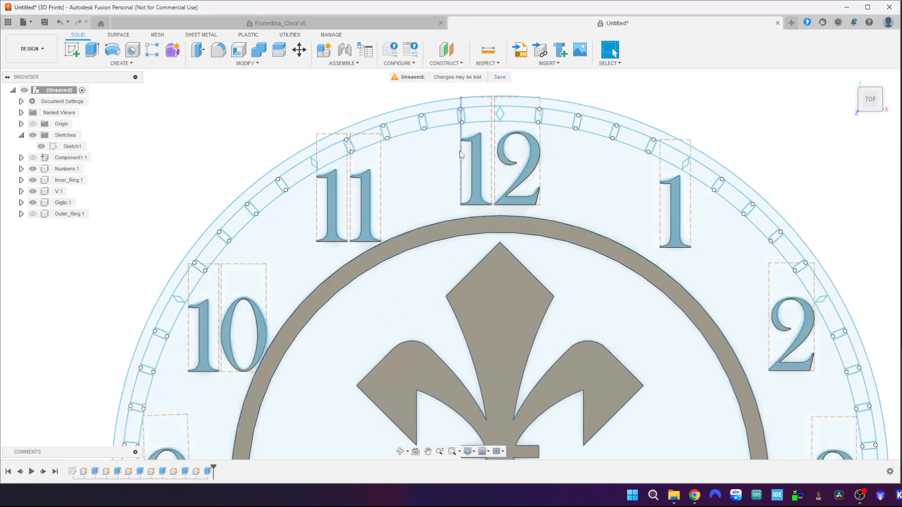
{"action": "left_click", "coordinate": [469, 103]}
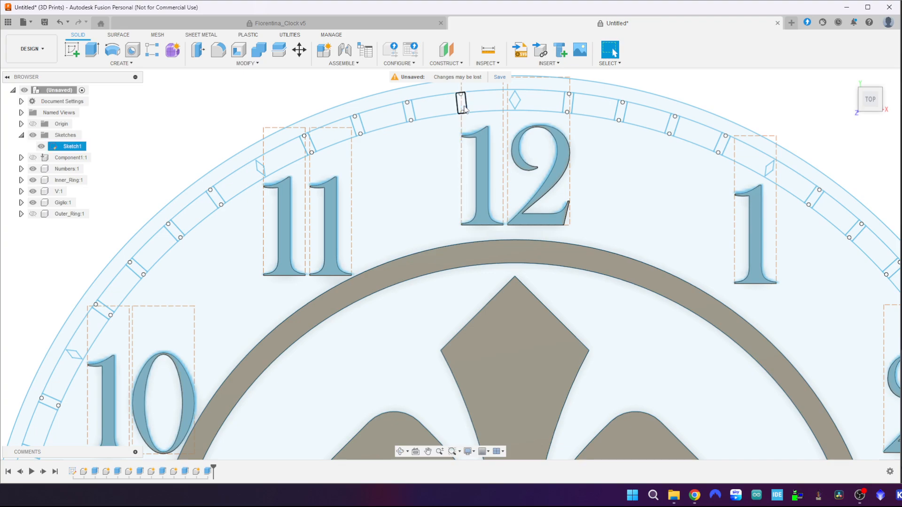
{"action": "scroll", "coordinate": [471, 103], "scroll_direction": "up", "scroll_amount": 3}
{"action": "left_click", "coordinate": [459, 114]}
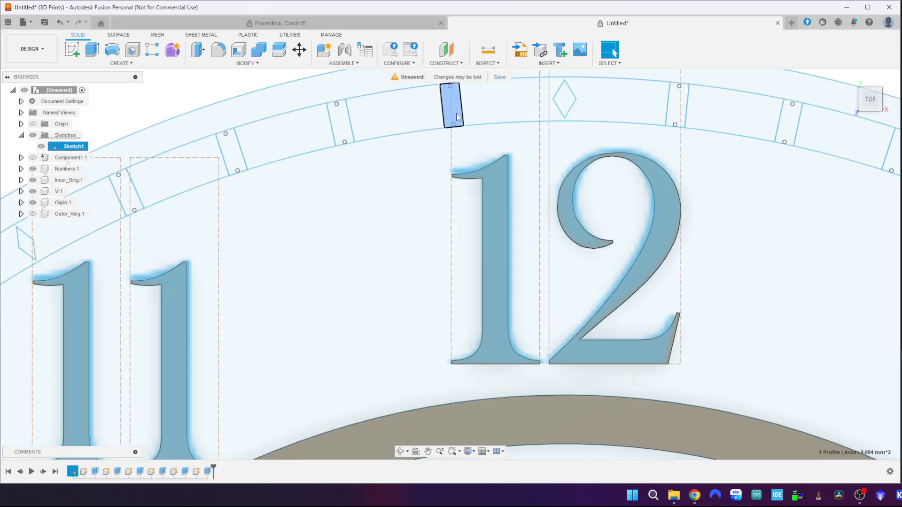
- Add the other three dividers between the 11 and 12 and the four between the 12 and 1 to the selection
{"action": "left_click", "coordinate": [126, 193], "text": "shift"}
{"action": "left_click", "coordinate": [234, 159], "text": "shift"}
{"action": "left_click", "coordinate": [340, 123], "text": "shift"}
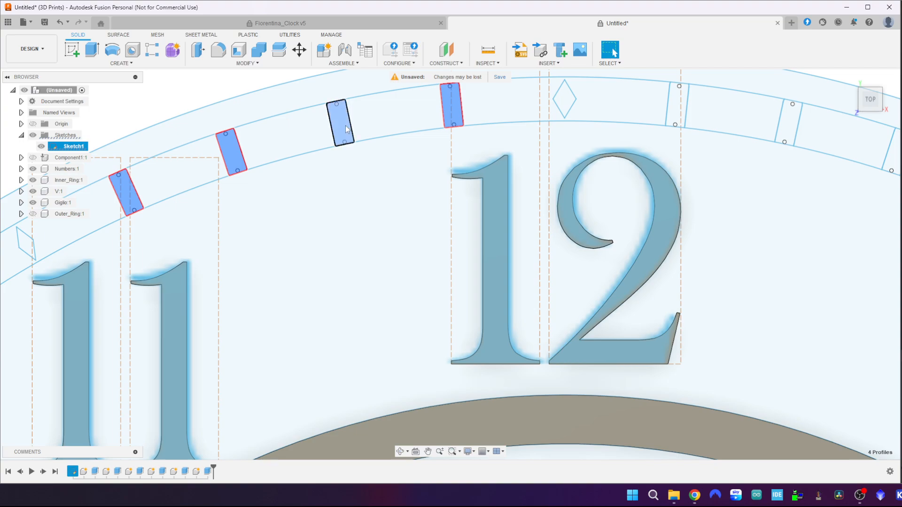
{"action": "left_click", "coordinate": [676, 110], "text": "shift"}
{"action": "left_click", "coordinate": [789, 123], "text": "shift"}
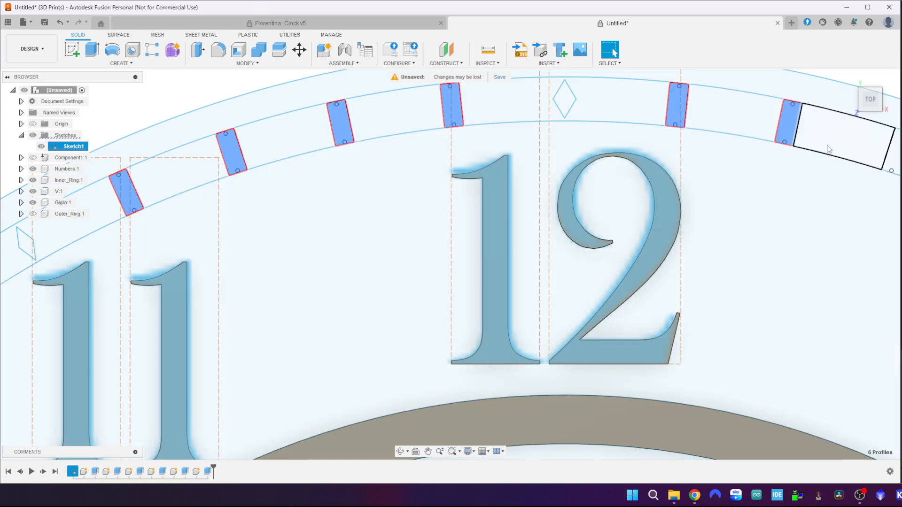
{"action": "left_click", "coordinate": [890, 149], "text": "shift"}
{"action": "middle_click_drag", "start_coordinate": [854, 237], "coordinate": [201, 147]}
{"action": "left_click", "coordinate": [351, 98], "text": "shift"}
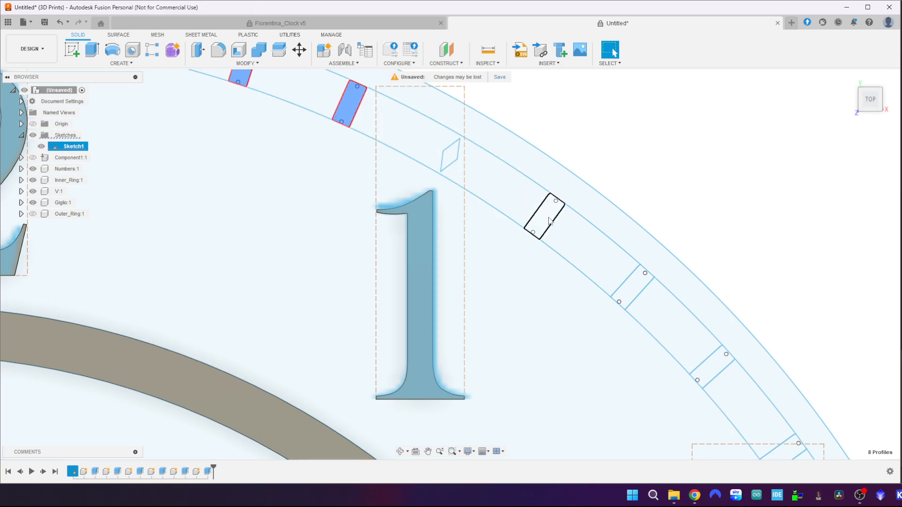
- Add the four divider profiles between the 1 and the 2 to the selection
{"action": "left_click", "coordinate": [544, 216], "text": "shift"}
{"action": "left_click", "coordinate": [632, 287], "text": "shift"}
{"action": "left_click", "coordinate": [713, 372], "text": "shift"}
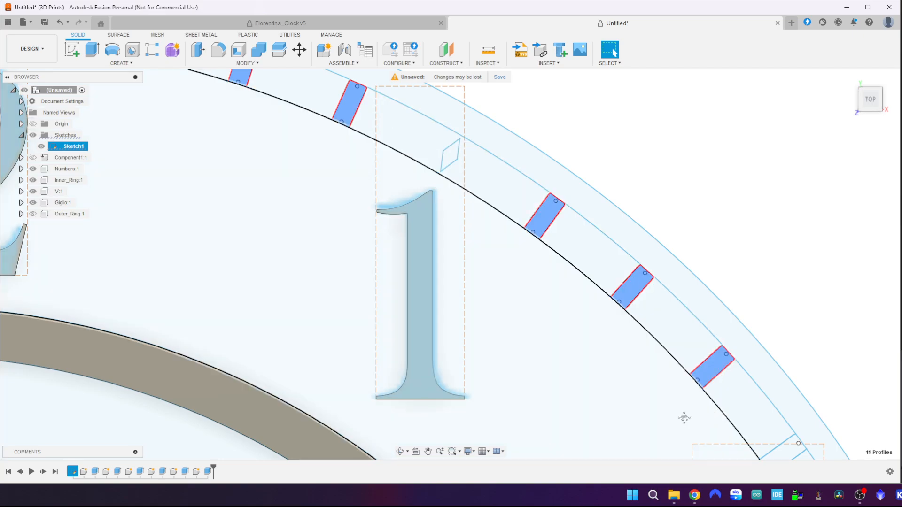
{"action": "middle_click_drag", "start_coordinate": [684, 417], "coordinate": [523, 216]}
{"action": "left_click", "coordinate": [628, 259], "text": "shift"}
- Extend the selection with the four divider profiles between the 2 and the 3
{"action": "middle_click_drag", "start_coordinate": [735, 397], "coordinate": [600, 161]}
{"action": "left_click", "coordinate": [611, 113], "text": "shift"}
{"action": "left_click", "coordinate": [647, 212], "text": "shift"}
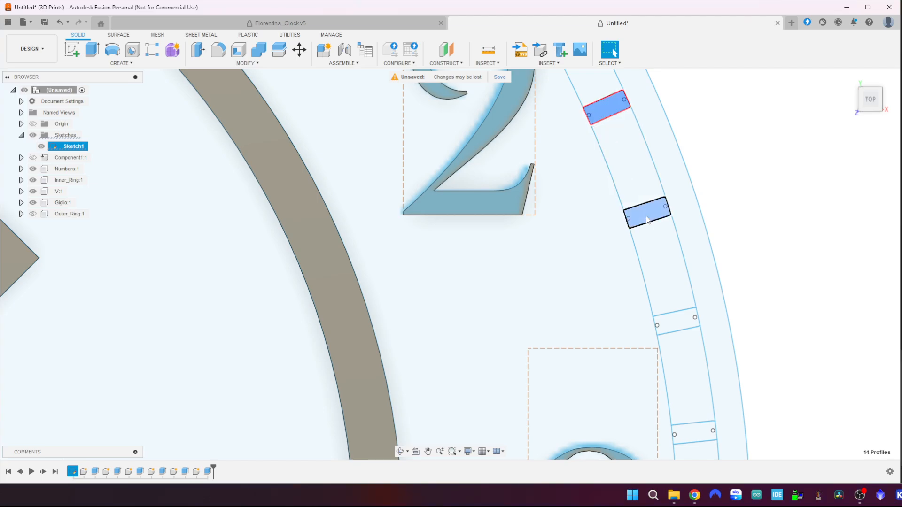
{"action": "left_click", "coordinate": [683, 325], "text": "shift"}
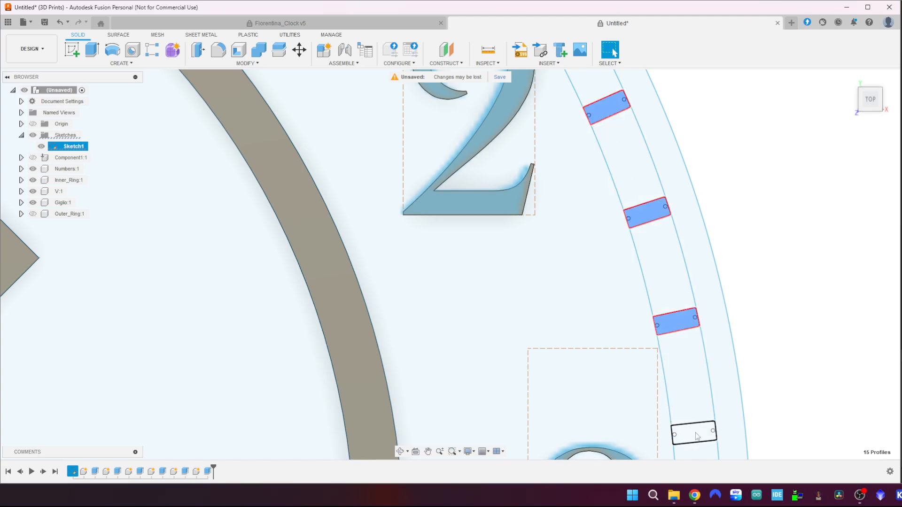
{"action": "left_click", "coordinate": [695, 433], "text": "shift"}
- Add the four minute-track dividers between the 3 and the 4 to the selection
{"action": "middle_click_drag", "start_coordinate": [775, 430], "coordinate": [747, 50]}
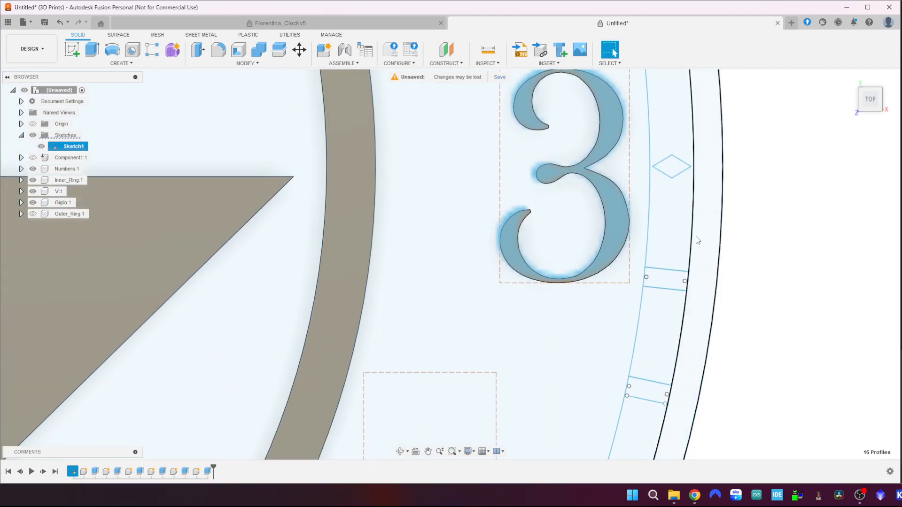
{"action": "left_click", "coordinate": [665, 280], "text": "shift"}
{"action": "mouse_move", "coordinate": [756, 426]}
{"action": "middle_mouse_down"}
{"action": "mouse_move", "coordinate": [821, 36]}
{"action": "mouse_move", "coordinate": [825, 101]}
{"action": "middle_mouse_up"}
{"action": "left_click", "coordinate": [689, 178], "text": "shift"}
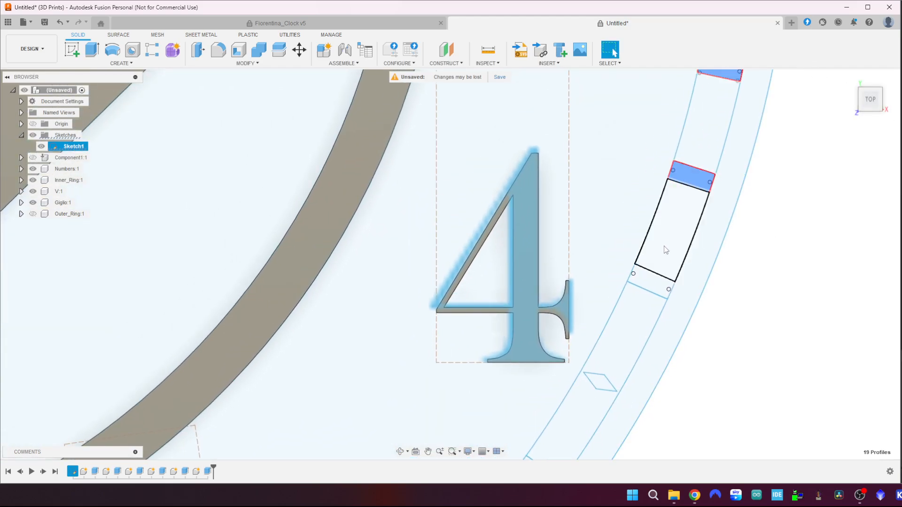
{"action": "left_click", "coordinate": [650, 281], "text": "shift"}
- Continue the selection with the four dividers between the 4 and the 5
{"action": "middle_click_drag", "start_coordinate": [707, 362], "coordinate": [759, 58]}
{"action": "left_click", "coordinate": [589, 174], "text": "shift"}
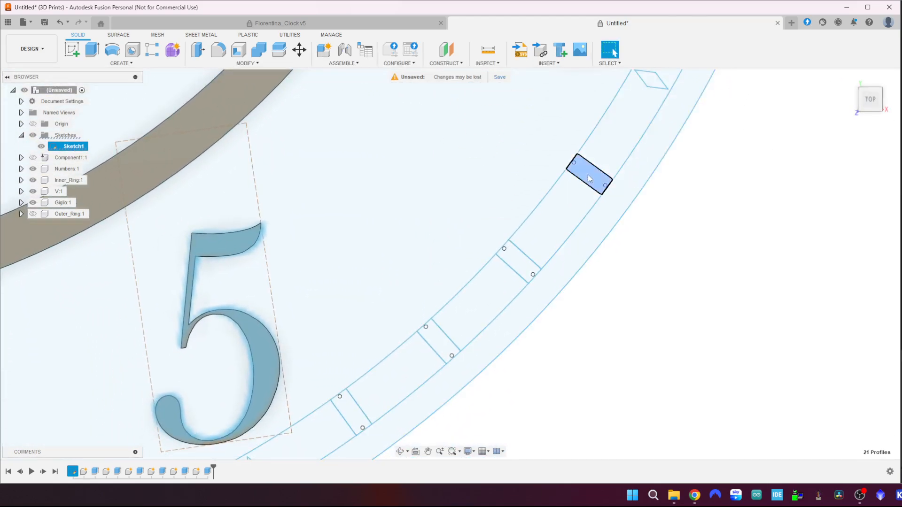
{"action": "left_click", "coordinate": [519, 261], "text": "shift"}
{"action": "left_click", "coordinate": [435, 342], "text": "shift"}
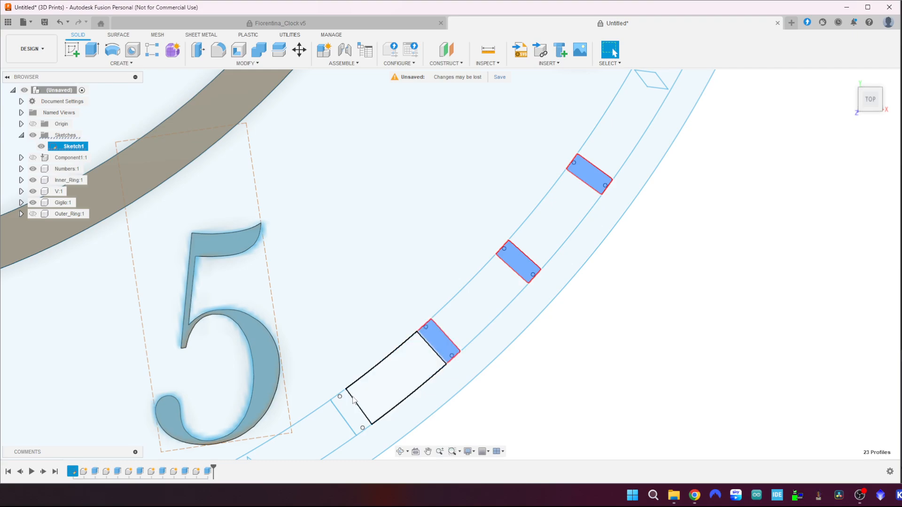
{"action": "left_click", "coordinate": [349, 410], "text": "shift"}
- Add the minute-track dividers between the 5 and 6 and between the 6 and 7 to the selection
{"action": "middle_click_drag", "start_coordinate": [553, 416], "coordinate": [901, 151]}
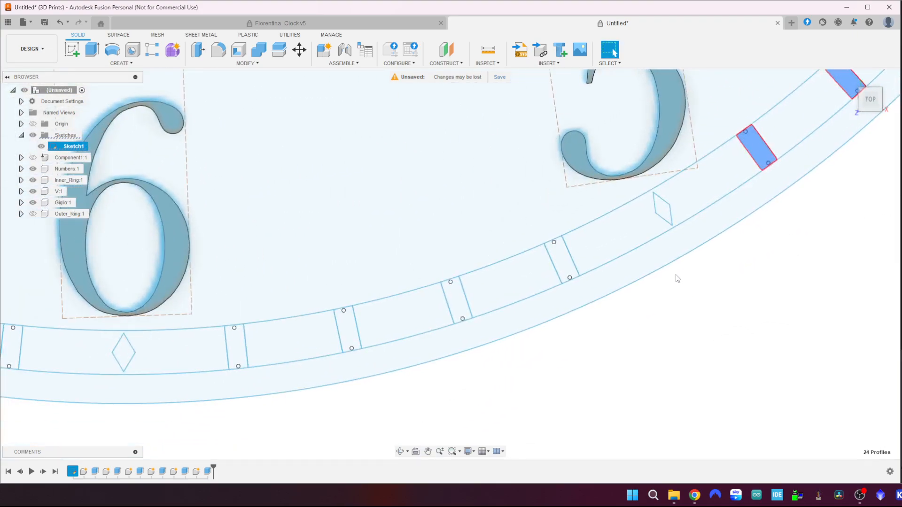
{"action": "left_click", "coordinate": [563, 261], "text": "shift"}
{"action": "left_click", "coordinate": [458, 303], "text": "shift"}
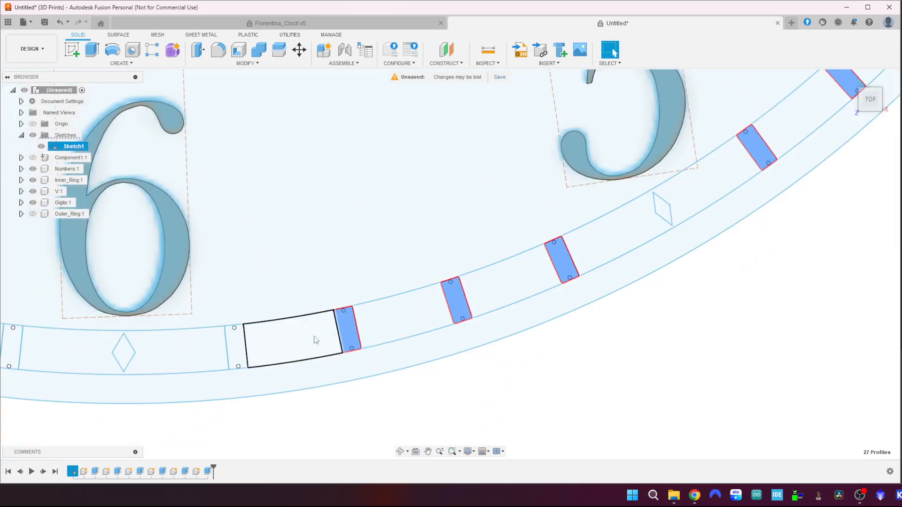
{"action": "left_click", "coordinate": [233, 346], "text": "shift"}
{"action": "middle_click_drag", "start_coordinate": [258, 430], "coordinate": [774, 353]}
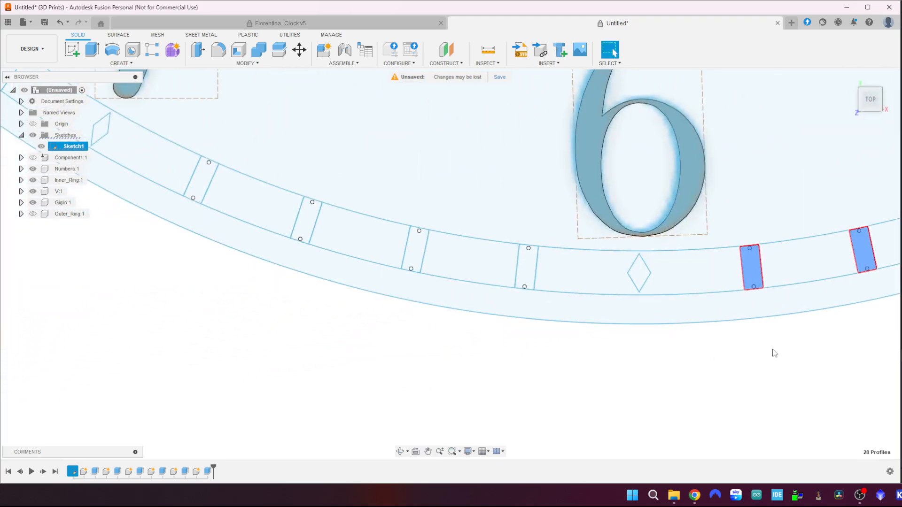
{"action": "left_click", "coordinate": [528, 275], "text": "shift"}
{"action": "left_click", "coordinate": [418, 256], "text": "shift"}
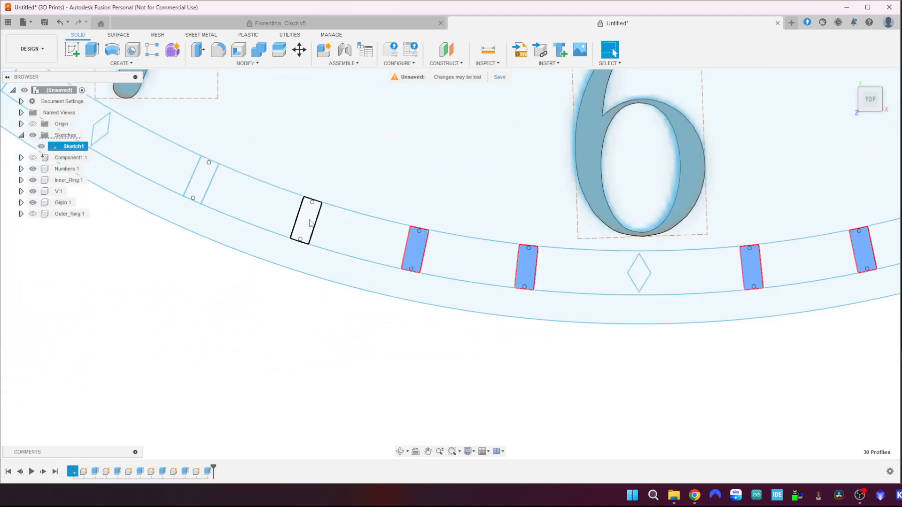
{"action": "left_click", "coordinate": [307, 221], "text": "shift"}
- Add the four divider profiles between the 7 and the 8 to the selection
{"action": "middle_click_drag", "start_coordinate": [561, 503], "coordinate": [606, 503]}
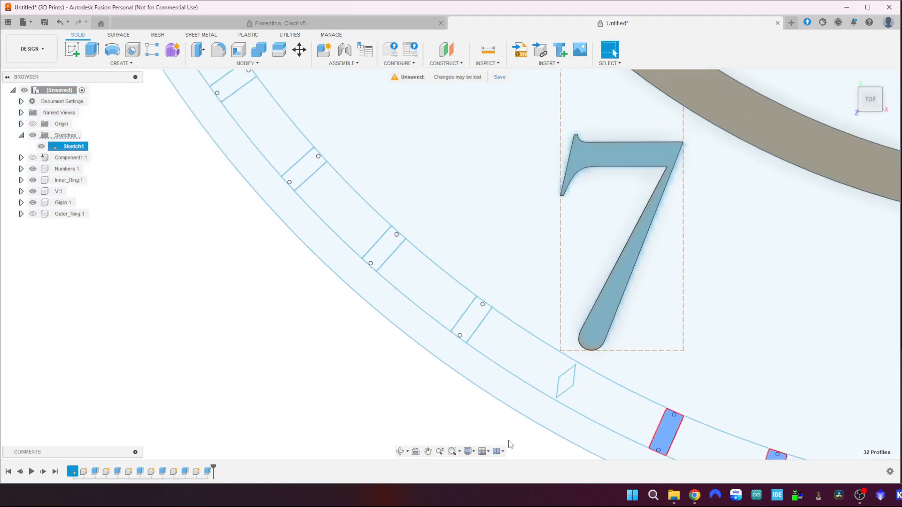
{"action": "left_click", "coordinate": [469, 319], "text": "ctrl"}
{"action": "left_click", "coordinate": [391, 255], "text": "ctrl"}
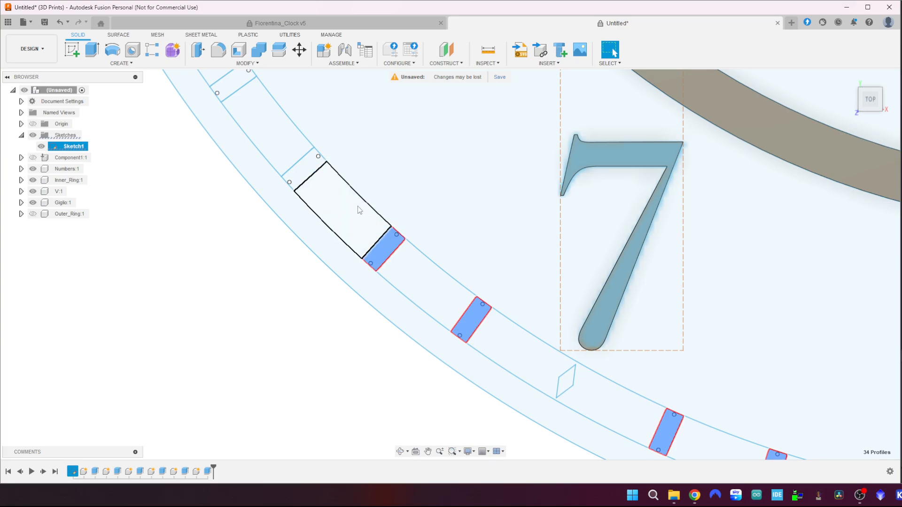
{"action": "left_click", "coordinate": [303, 169], "text": "ctrl"}
{"action": "middle_click_drag", "start_coordinate": [182, 226], "coordinate": [324, 474]}
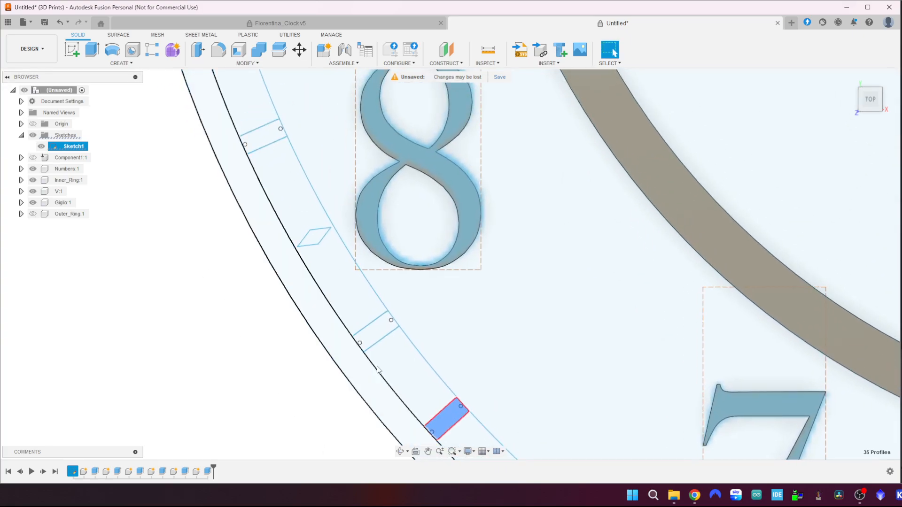
{"action": "left_click", "coordinate": [376, 334], "text": "ctrl"}
- Extend the selection with the four minute-track dividers between the 8 and the 9
{"action": "left_click", "coordinate": [261, 138], "text": "ctrl"}
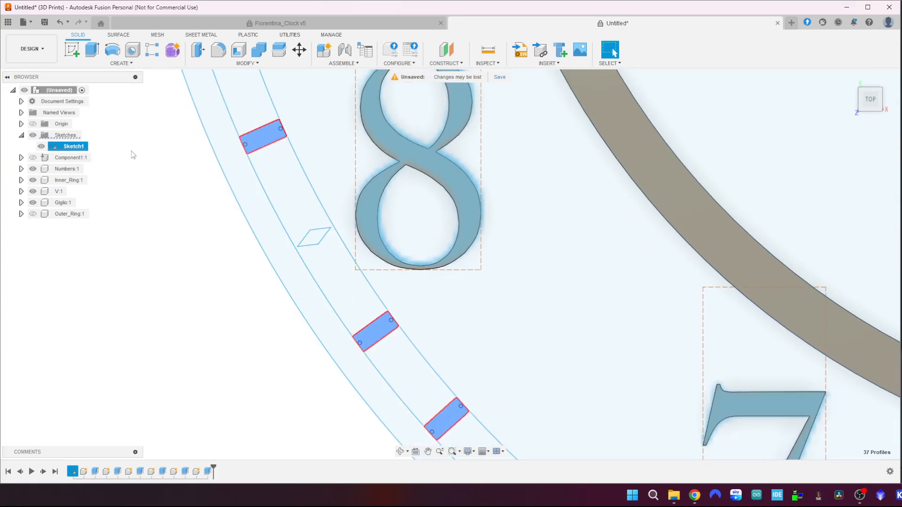
{"action": "middle_click_drag", "start_coordinate": [139, 203], "coordinate": [161, 485]}
{"action": "left_click", "coordinate": [241, 320], "text": "ctrl"}
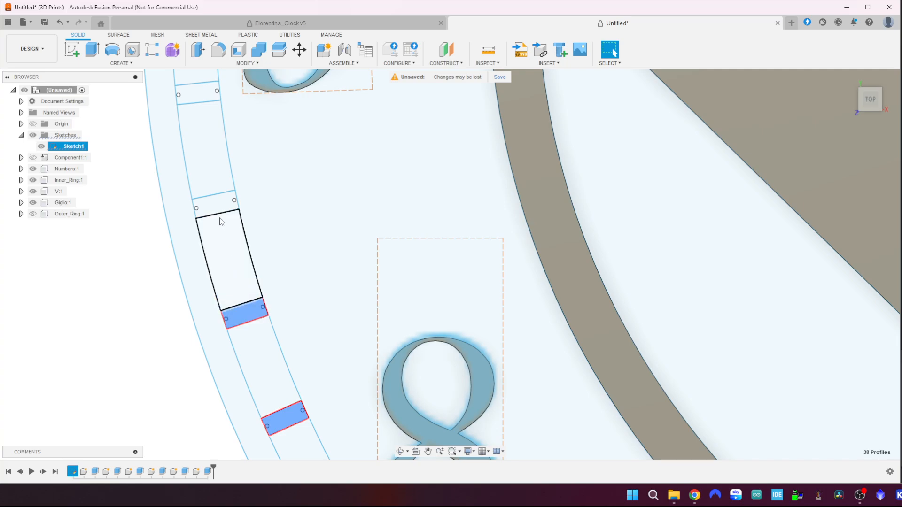
{"action": "left_click", "coordinate": [215, 204], "text": "ctrl"}
{"action": "middle_click_drag", "start_coordinate": [352, 191], "coordinate": [400, 412]}
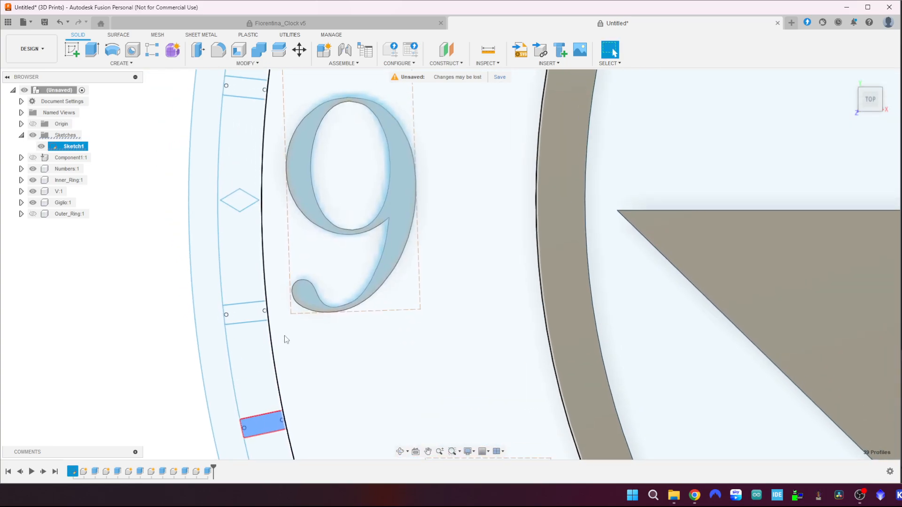
{"action": "left_click", "coordinate": [248, 315], "text": "ctrl"}
- Add the minute-track dividers between the 9 and the 10 to the selection, starting with the first two past the 9
{"action": "middle_click_drag", "start_coordinate": [134, 151], "coordinate": [143, 342]}
{"action": "left_click", "coordinate": [253, 282], "text": "ctrl"}
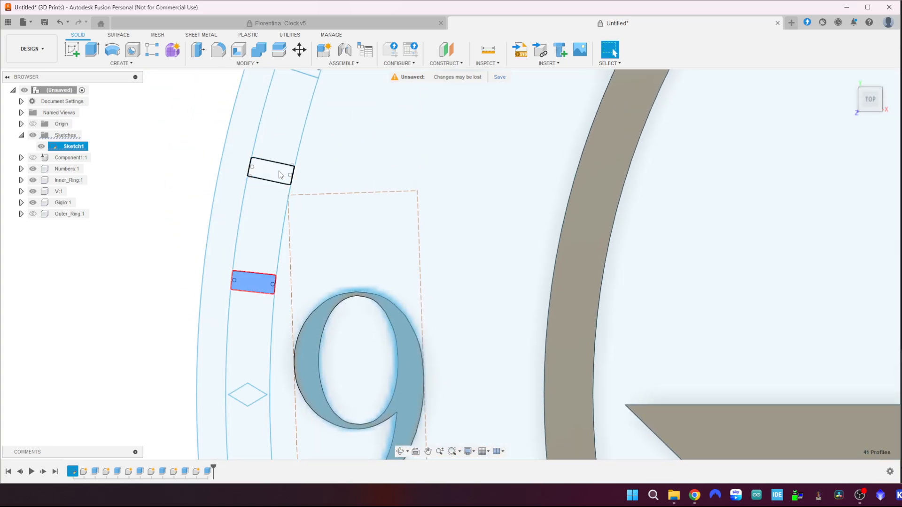
{"action": "left_click", "coordinate": [280, 174], "text": "ctrl"}
{"action": "middle_click_drag", "start_coordinate": [207, 134], "coordinate": [107, 387]}
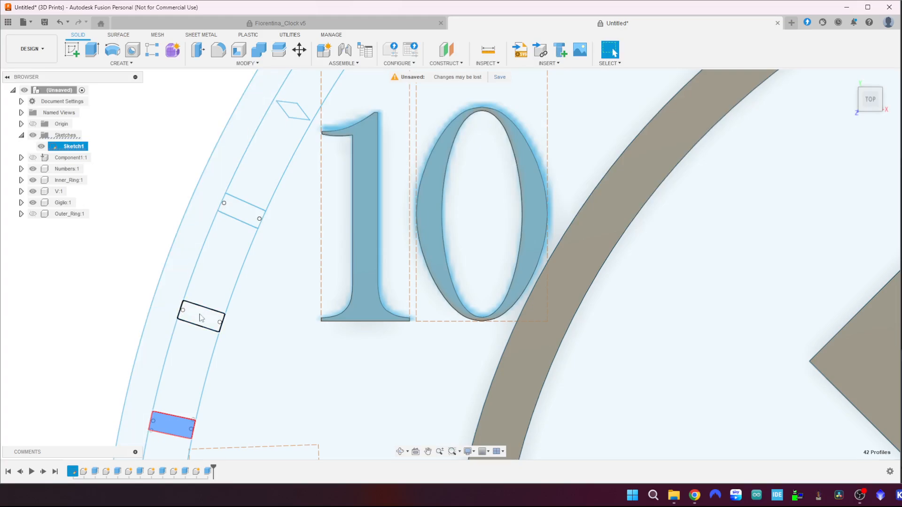
- Add the remaining rectangular minute-mark profiles between 9 and 12 o'clock to the selection of minute marks
{"action": "left_click", "coordinate": [201, 315], "text": "ctrl"}
{"action": "left_click", "coordinate": [242, 212], "text": "ctrl"}
{"action": "middle_click_drag", "start_coordinate": [594, 116], "coordinate": [479, 377]}
{"action": "left_click", "coordinate": [244, 271], "text": "ctrl"}
{"action": "left_click", "coordinate": [324, 185], "text": "ctrl"}
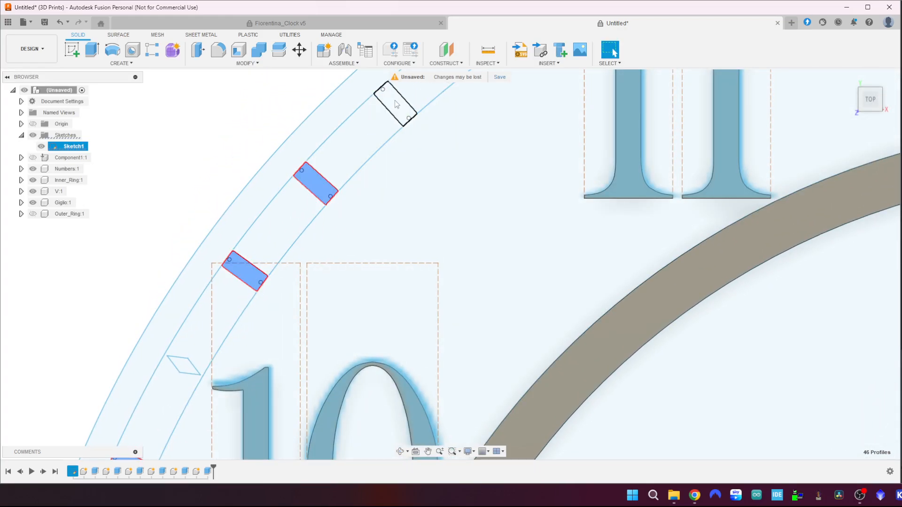
{"action": "left_click", "coordinate": [396, 104], "text": "ctrl"}
{"action": "middle_click_drag", "start_coordinate": [551, 167], "coordinate": [388, 454]}
{"action": "left_click", "coordinate": [337, 314], "text": "ctrl"}
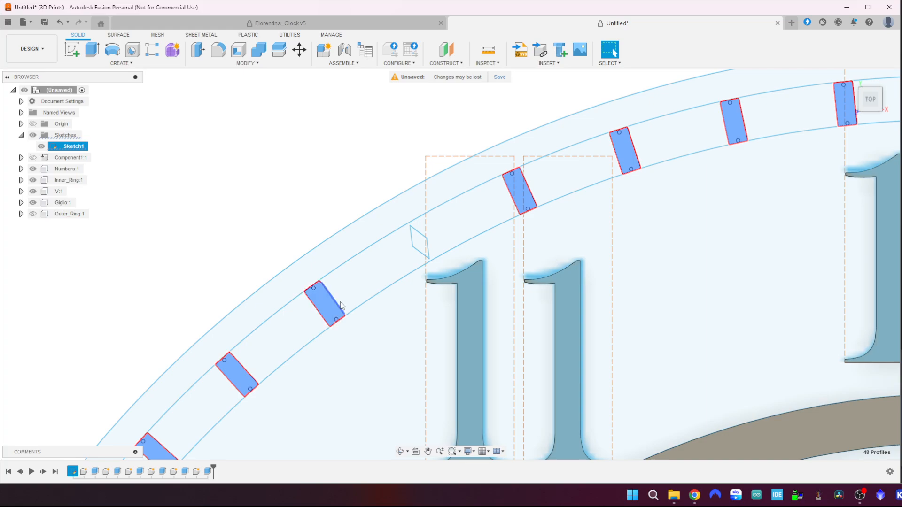
- Extrude the selected minute-mark profiles 1 mm from a 3 mm start offset as a new component
{"action": "left_click", "coordinate": [848, 78]}
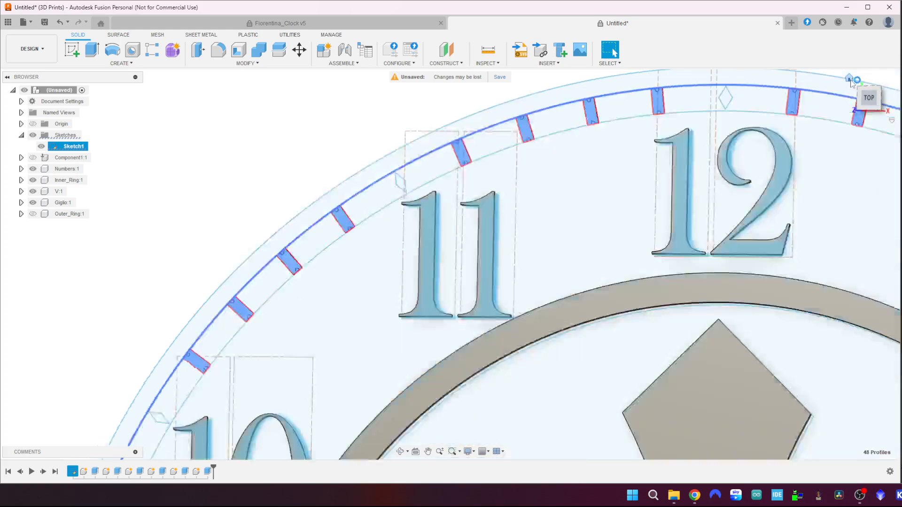
{"action": "key", "text": "e"}
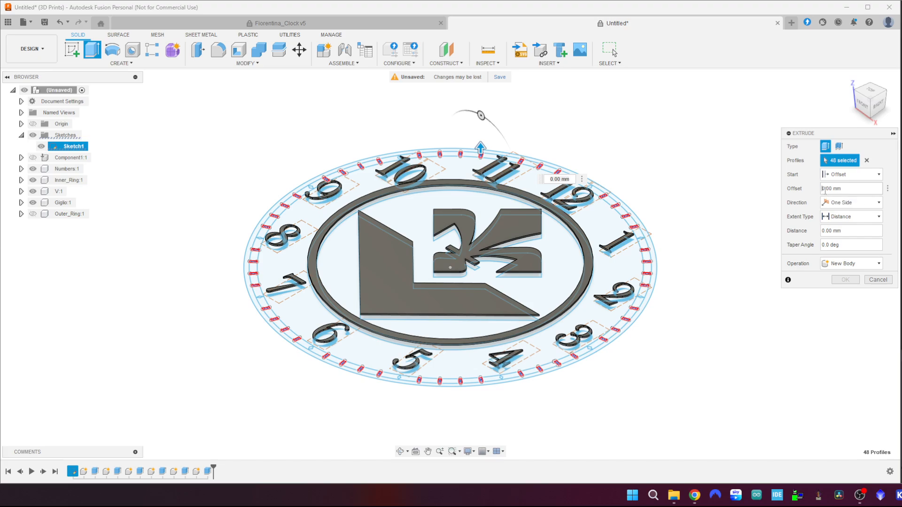
{"action": "left_click", "coordinate": [823, 233]}
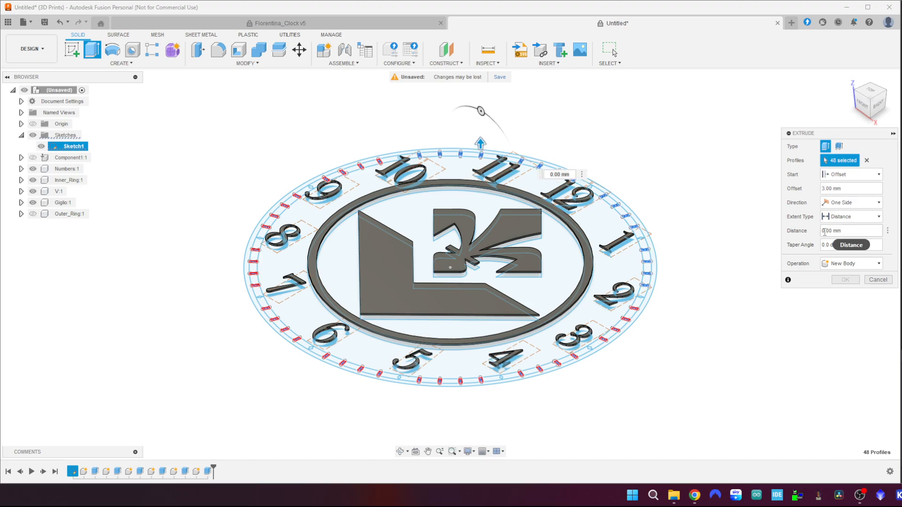
{"action": "type", "text": "1"}
{"action": "left_click", "coordinate": [847, 264]}
{"action": "left_click", "coordinate": [836, 315]}
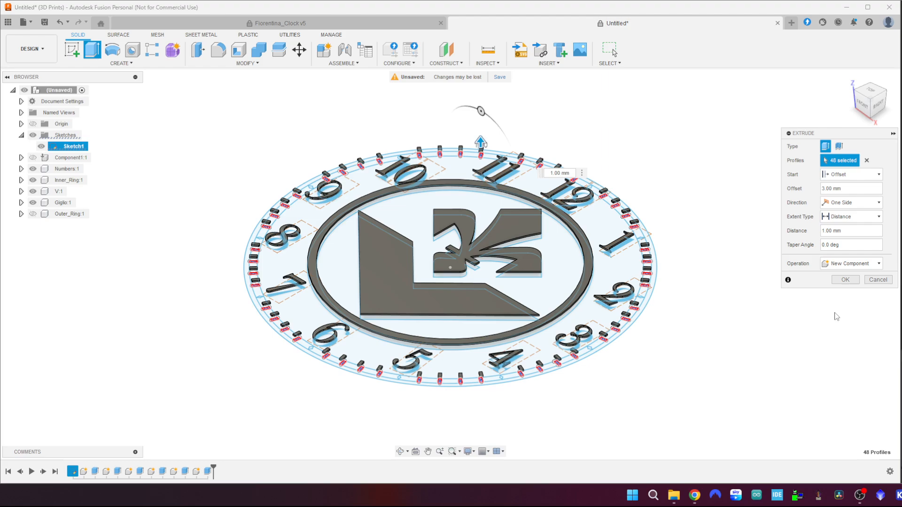
{"action": "left_click", "coordinate": [845, 281]}
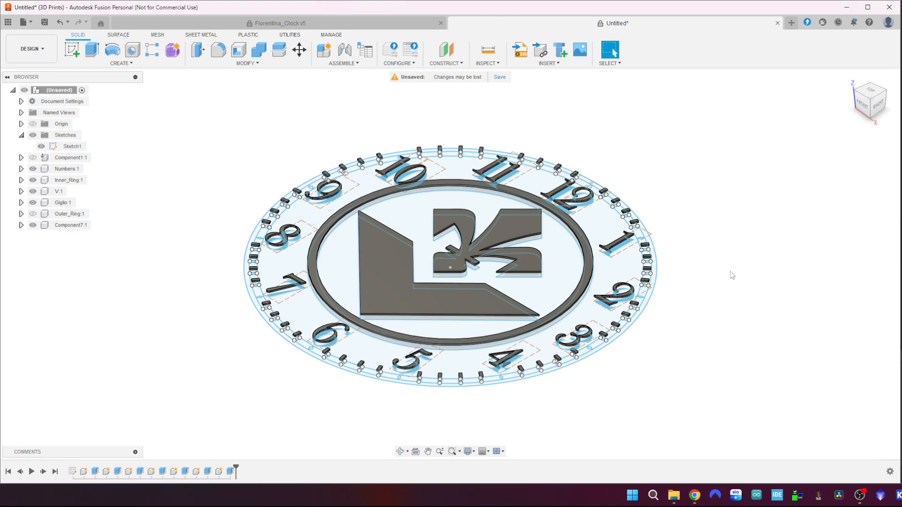
- Rename the new minute-mark component as Minutes and hide it
{"action": "double_click", "coordinate": [73, 225]}
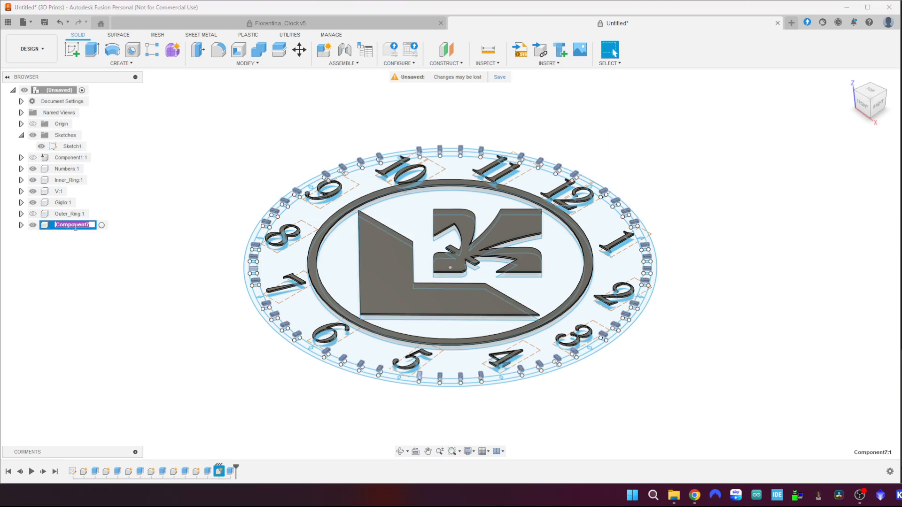
{"action": "type", "text": "Minutes"}
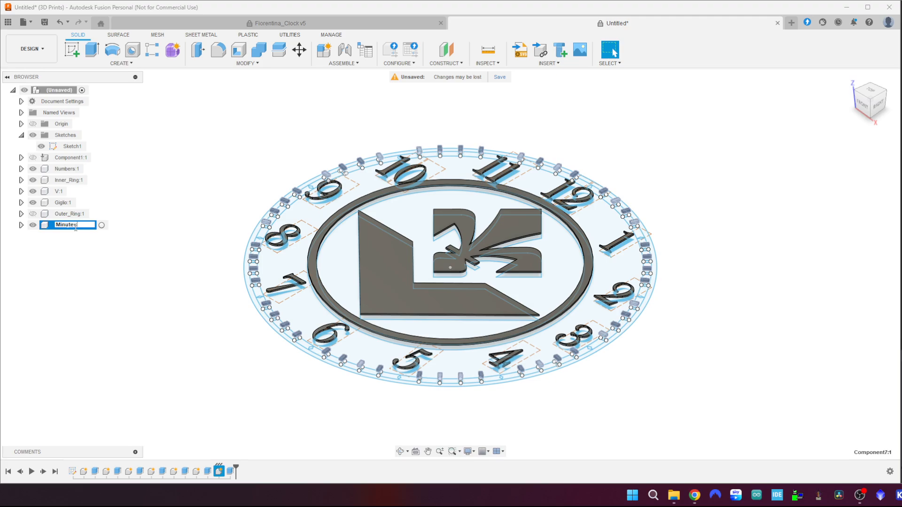
{"action": "key", "text": "Return"}
{"action": "left_click", "coordinate": [56, 297]}
{"action": "left_click", "coordinate": [33, 225]}
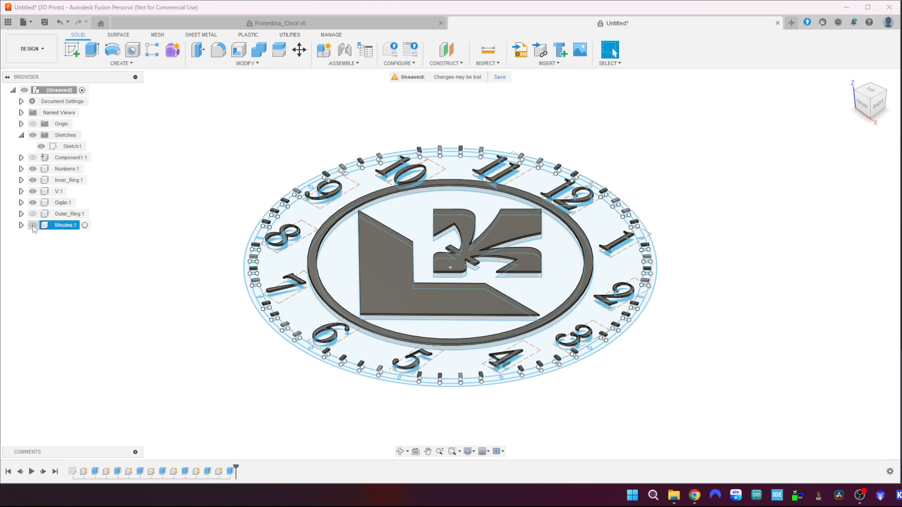
- Select the diamond-shaped hour-mark profiles at 12, 1, 2 and 3 o'clock in the clock face sketch
{"action": "left_click", "coordinate": [866, 93]}
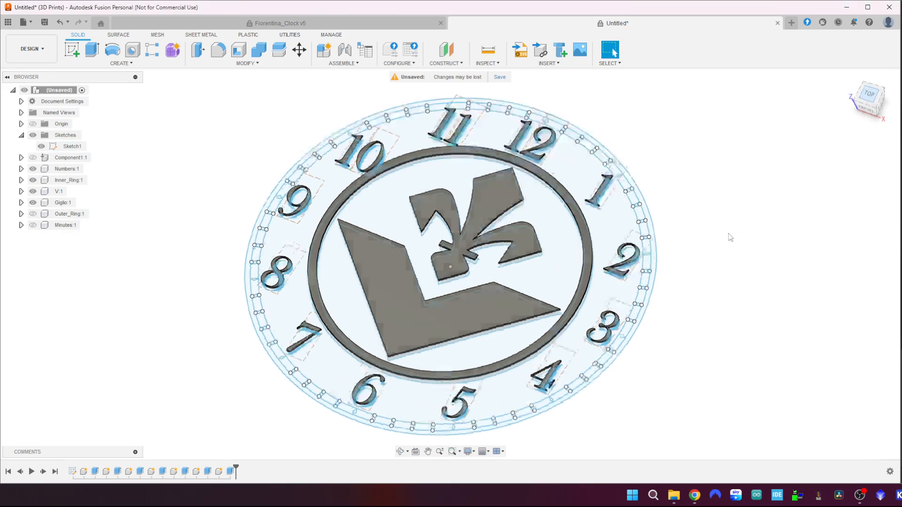
{"action": "scroll", "coordinate": [634, 98], "scroll_direction": "up", "scroll_amount": 5}
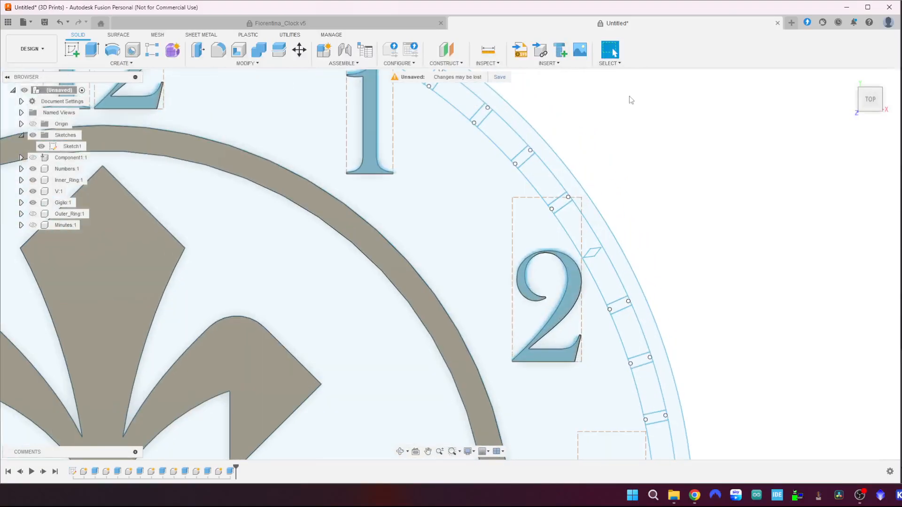
{"action": "middle_click_drag", "start_coordinate": [630, 97], "coordinate": [793, 265]}
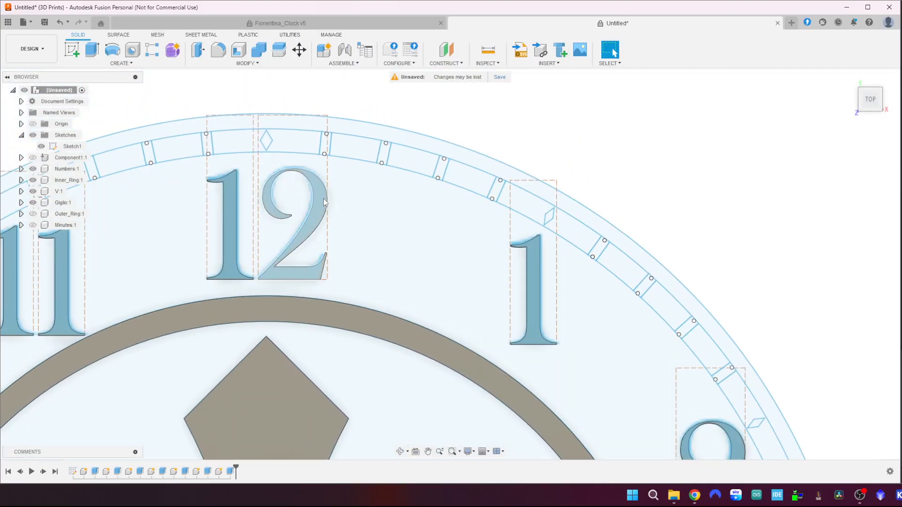
{"action": "left_click", "coordinate": [270, 143]}
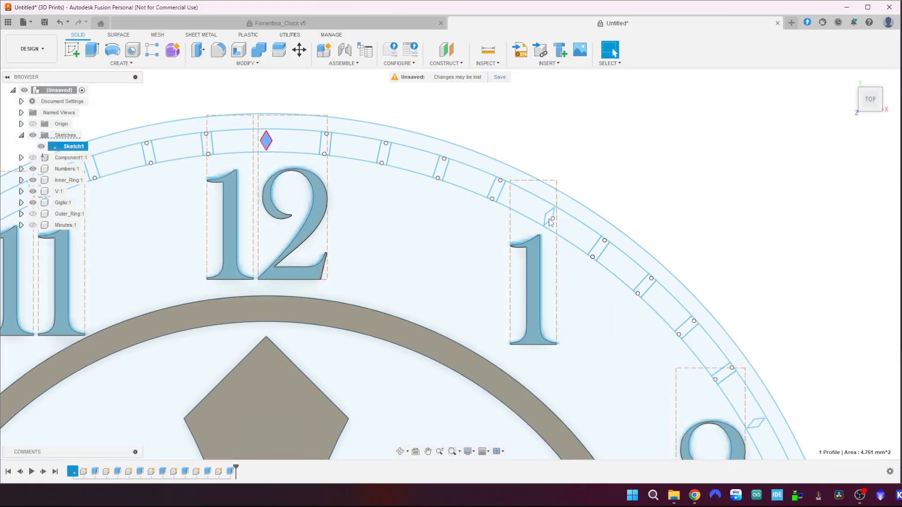
{"action": "scroll", "coordinate": [551, 219], "scroll_direction": "up", "scroll_amount": 2}
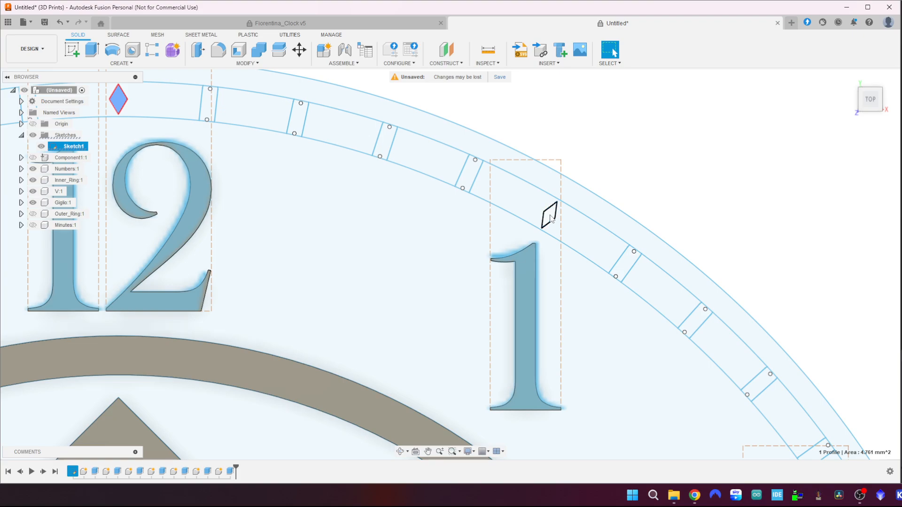
{"action": "left_click", "coordinate": [549, 216], "text": "shift"}
{"action": "middle_click_drag", "start_coordinate": [549, 216], "coordinate": [459, 177], "text": "shift"}
{"action": "middle_click_drag", "start_coordinate": [591, 362], "coordinate": [306, 75]}
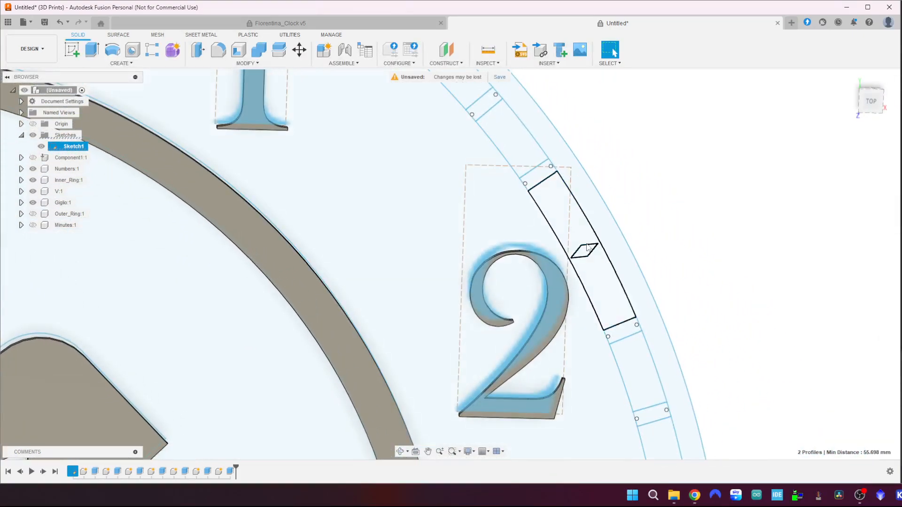
{"action": "left_click", "coordinate": [585, 254], "text": "shift"}
{"action": "middle_click_drag", "start_coordinate": [745, 367], "coordinate": [703, 108]}
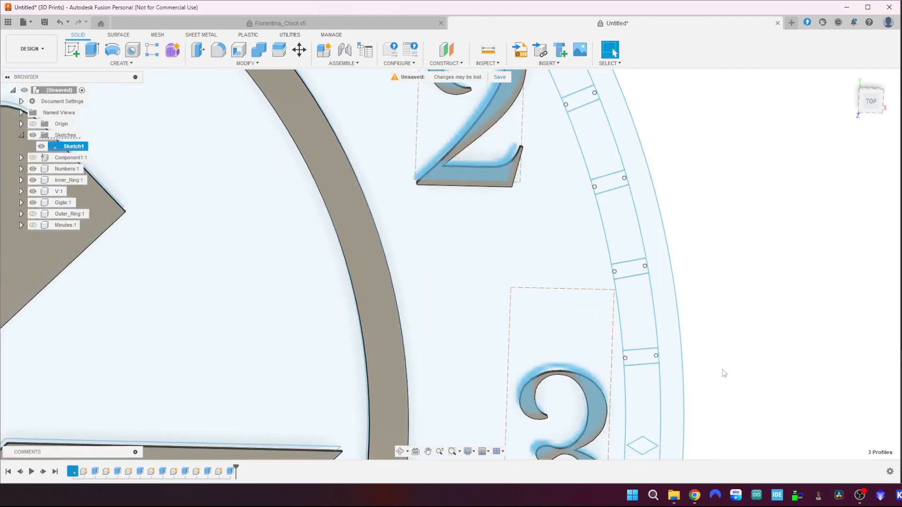
{"action": "middle_click_drag", "start_coordinate": [720, 379], "coordinate": [674, 128]}
{"action": "left_click", "coordinate": [611, 197], "text": "shift"}
- Add the diamond hour-mark profiles at 4, 5 and 6 o'clock to the selection
{"action": "middle_click_drag", "start_coordinate": [734, 423], "coordinate": [836, 197]}
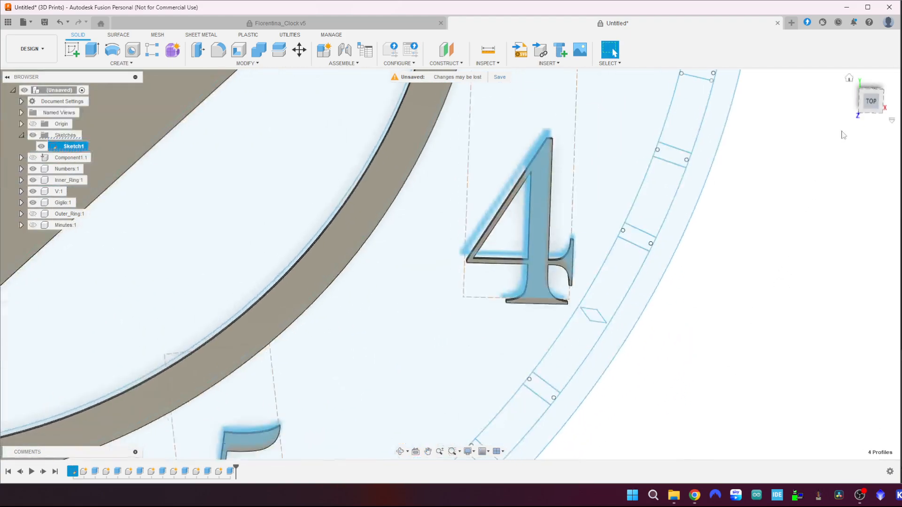
{"action": "middle_click_drag", "start_coordinate": [641, 395], "coordinate": [711, 167]}
{"action": "left_click", "coordinate": [702, 131], "text": "shift"}
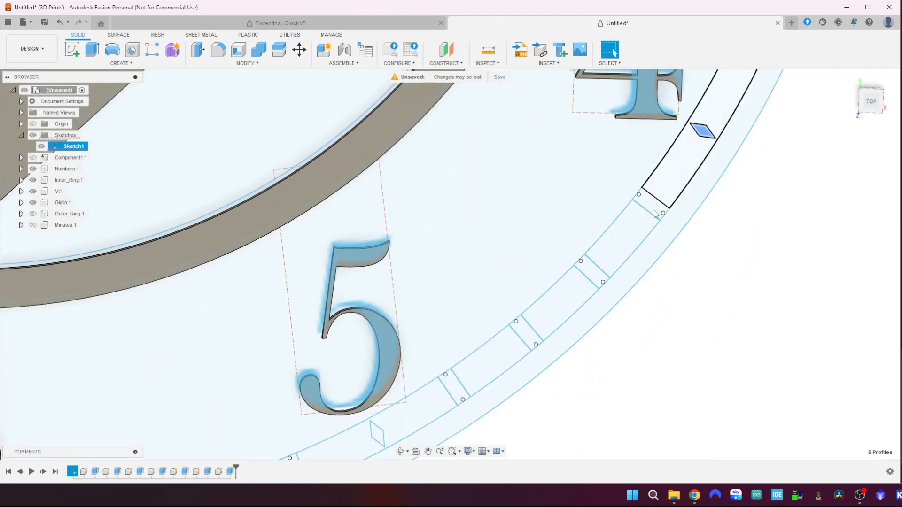
{"action": "left_click", "coordinate": [378, 434], "text": "shift"}
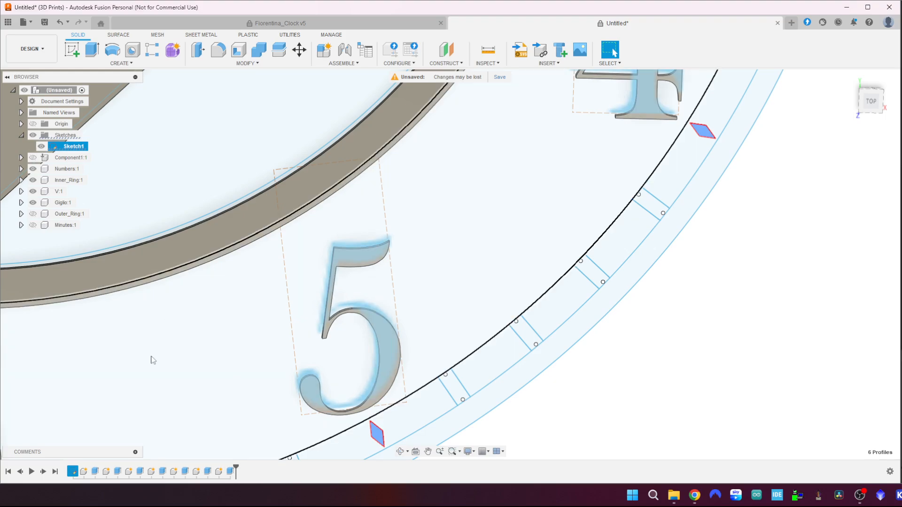
{"action": "middle_click_drag", "start_coordinate": [151, 360], "coordinate": [756, 191]}
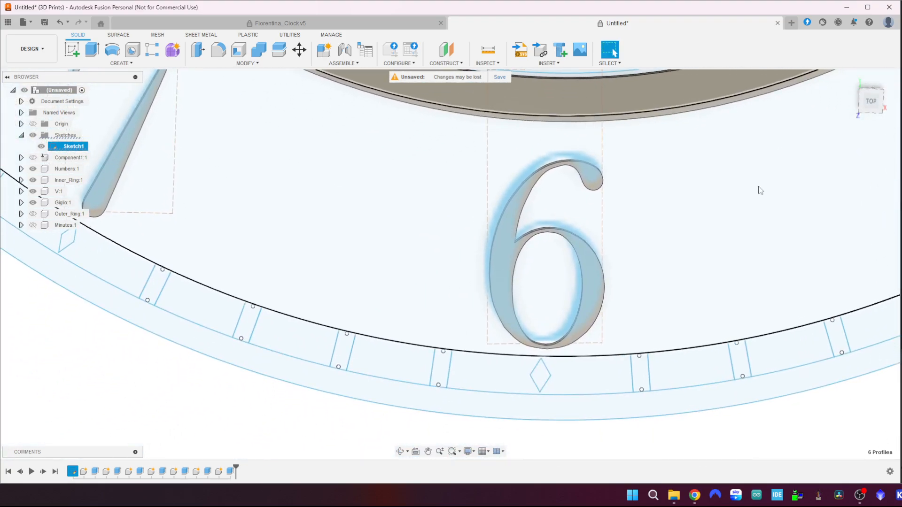
{"action": "left_click", "coordinate": [540, 378], "text": "shift"}
- Add the diamond hour-mark profiles at 7, 8 and 9 o'clock to the selection
{"action": "middle_click_drag", "start_coordinate": [298, 214], "coordinate": [512, 329]}
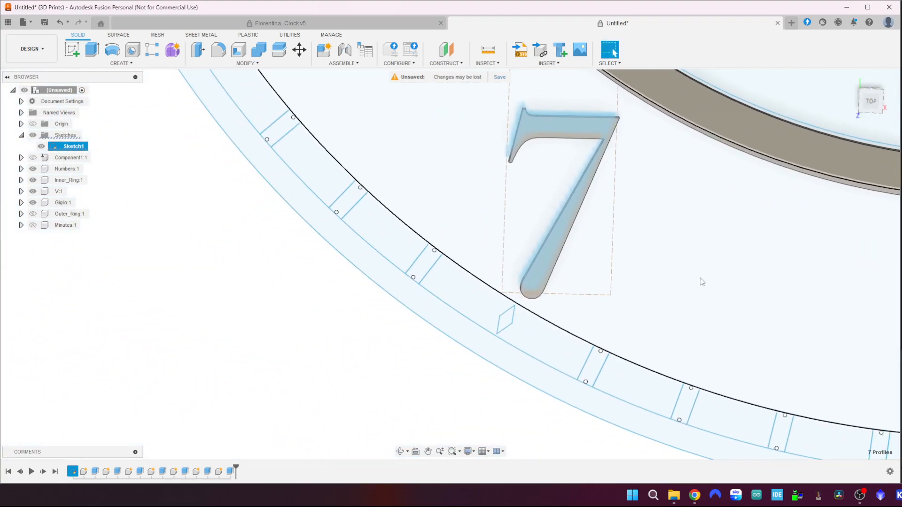
{"action": "left_click", "coordinate": [511, 325], "text": "shift"}
{"action": "middle_click_drag", "start_coordinate": [188, 75], "coordinate": [354, 253]}
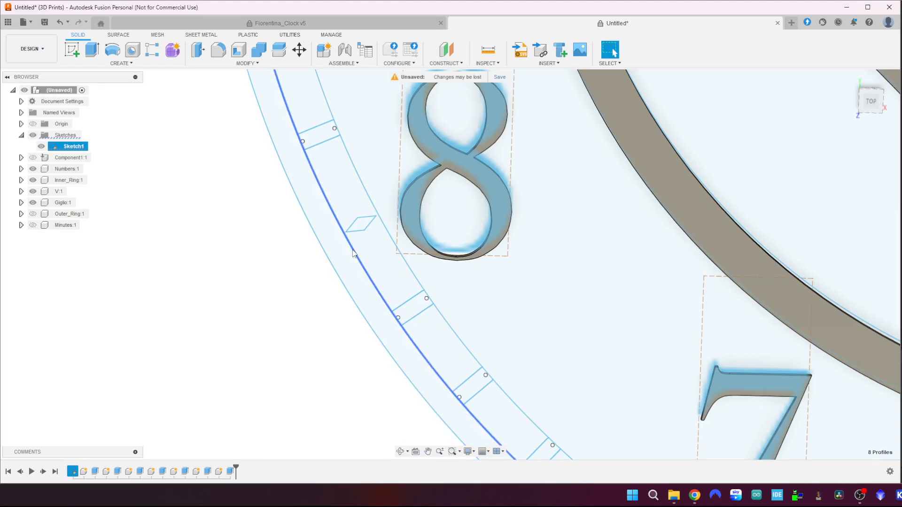
{"action": "left_click", "coordinate": [361, 226], "text": "shift"}
{"action": "middle_click_drag", "start_coordinate": [223, 119], "coordinate": [349, 501]}
{"action": "middle_click_drag", "start_coordinate": [267, 167], "coordinate": [211, 362]}
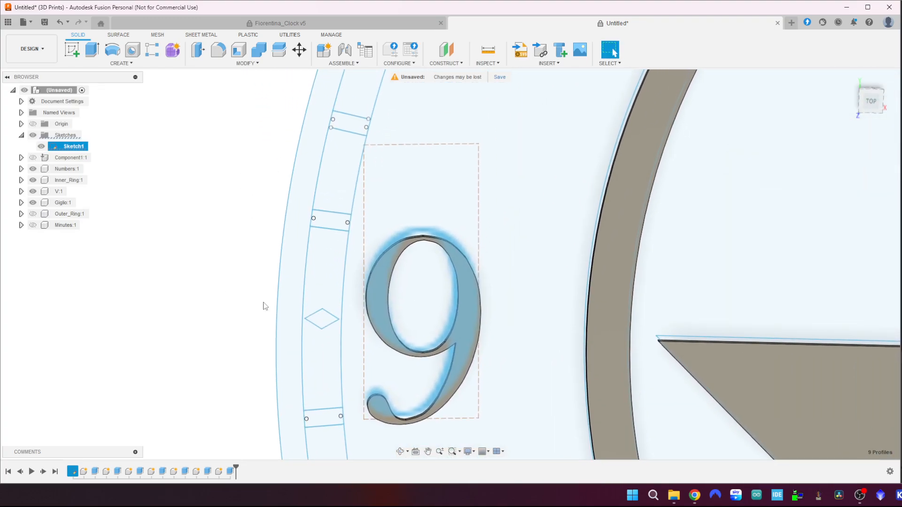
{"action": "left_click", "coordinate": [320, 321], "text": "shift"}
- Add the diamond hour-mark profiles at 10 and 11 o'clock to the selection
{"action": "middle_click_drag", "start_coordinate": [581, 123], "coordinate": [433, 393]}
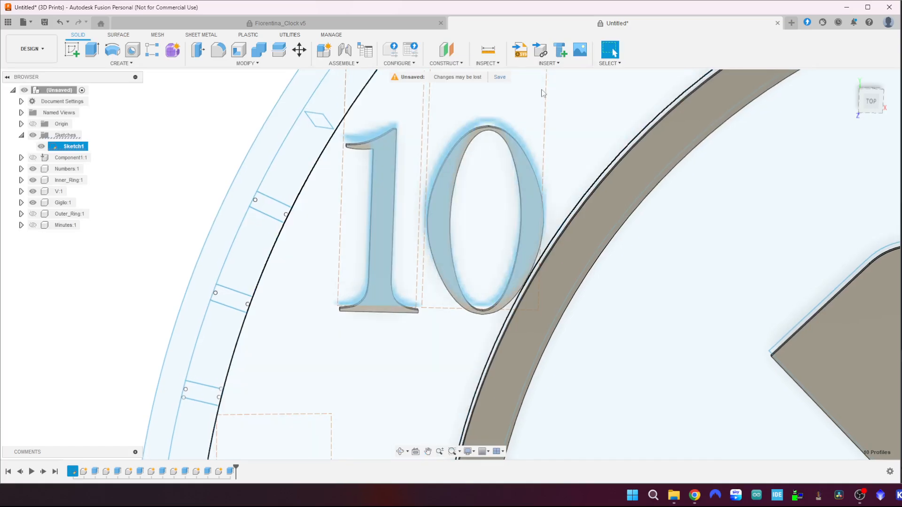
{"action": "middle_click_drag", "start_coordinate": [577, 105], "coordinate": [383, 402]}
{"action": "middle_click_drag", "start_coordinate": [713, 173], "coordinate": [588, 292]}
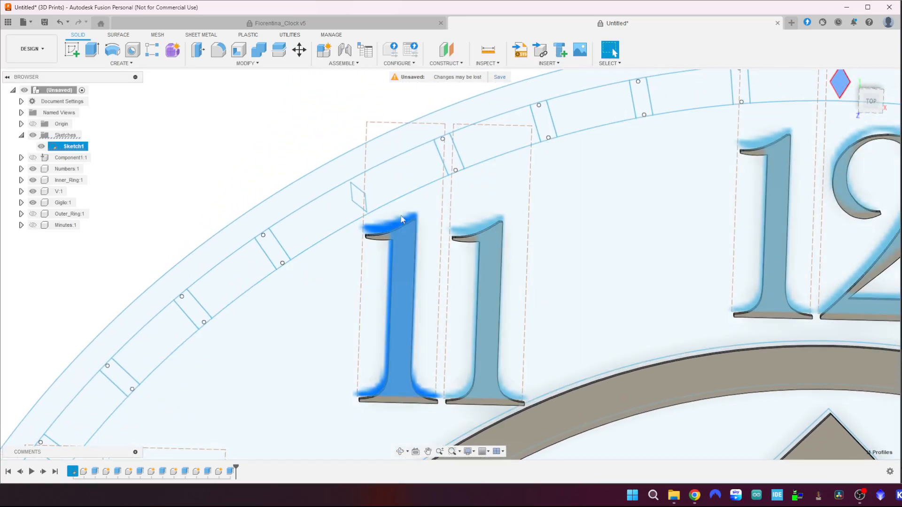
{"action": "left_click", "coordinate": [358, 198], "text": "shift"}
- Extrude the twelve selected diamond hour marks 1 mm from a 3 mm start offset as a new component
{"action": "scroll", "coordinate": [627, 257], "scroll_direction": "down", "scroll_amount": 10}
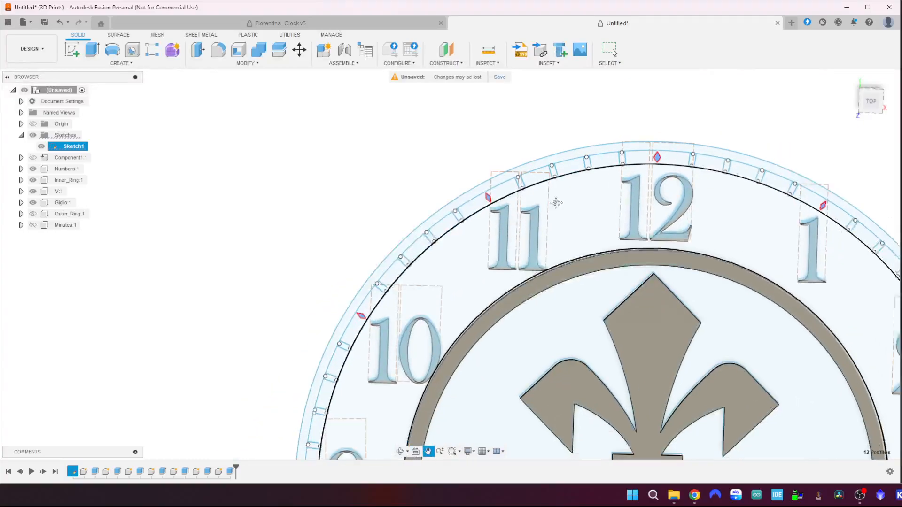
{"action": "middle_click_drag", "start_coordinate": [556, 249], "coordinate": [448, 187]}
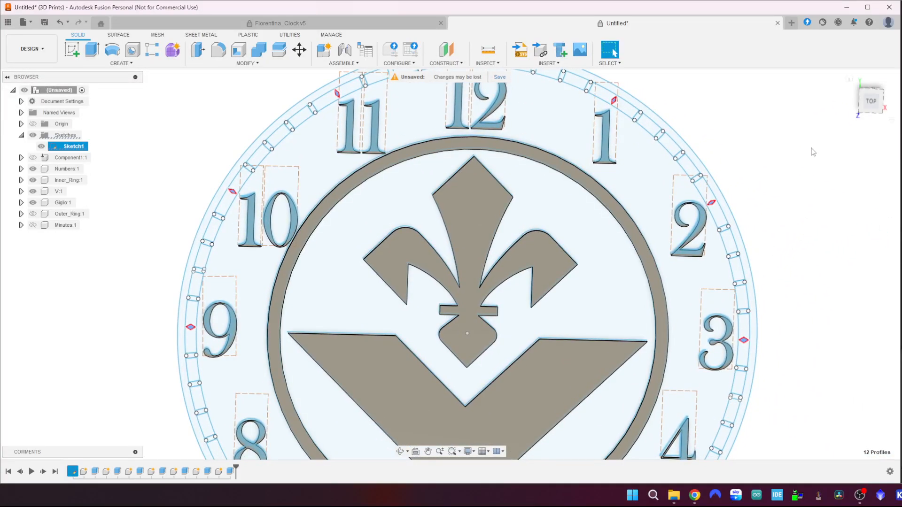
{"action": "left_click", "coordinate": [850, 79]}
{"action": "key", "text": "e"}
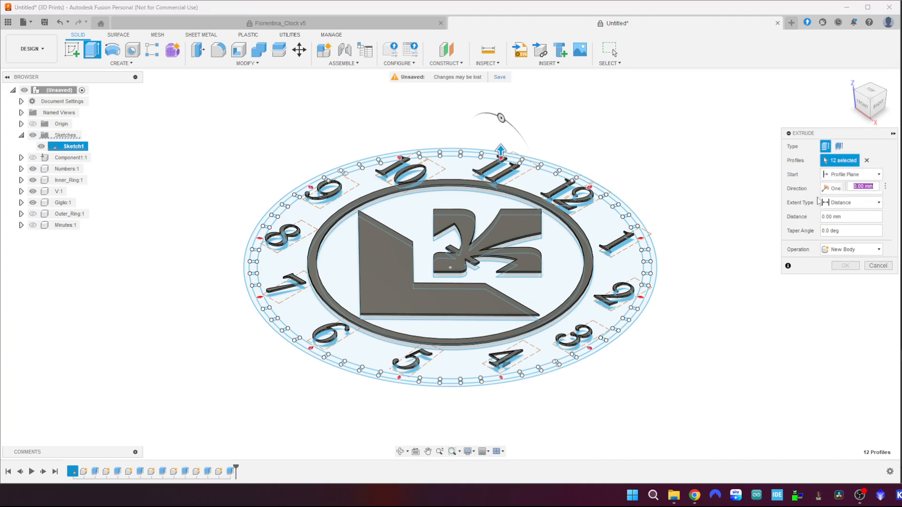
{"action": "left_click", "coordinate": [834, 176]}
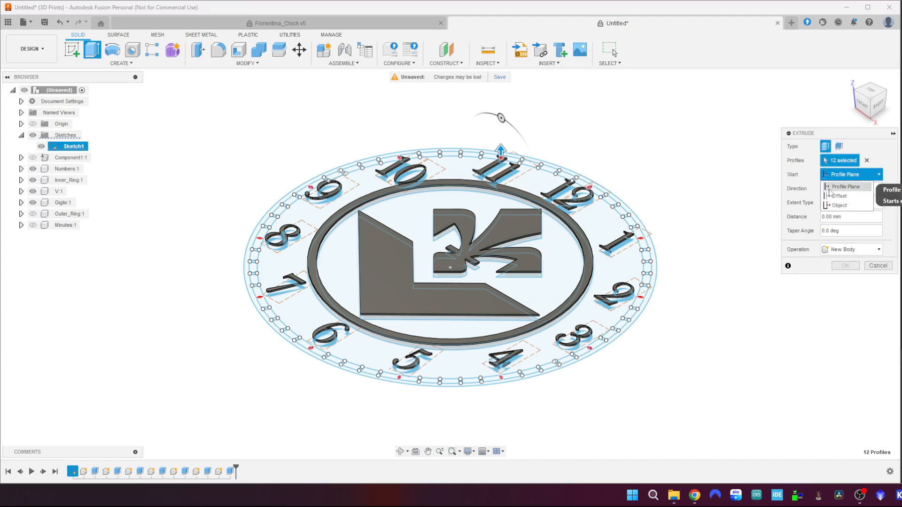
{"action": "left_click", "coordinate": [837, 195]}
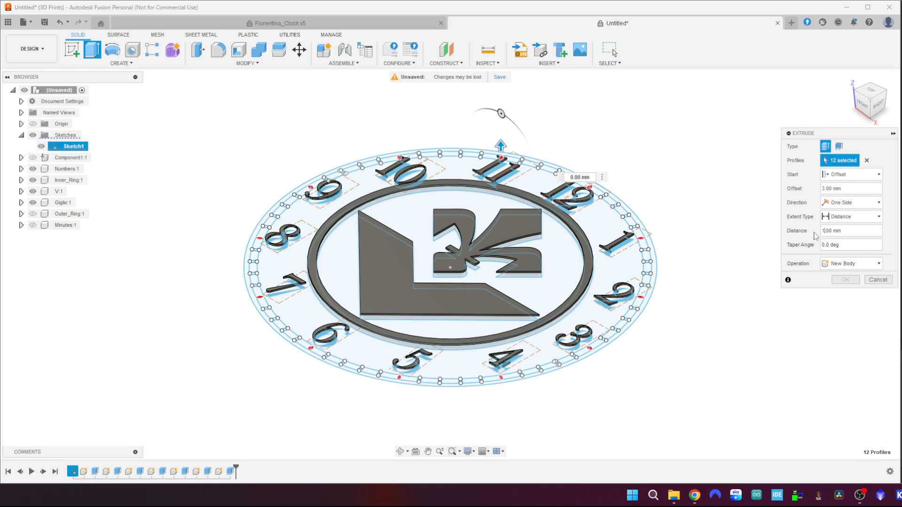
{"action": "left_click", "coordinate": [851, 263]}
{"action": "left_click", "coordinate": [844, 318]}
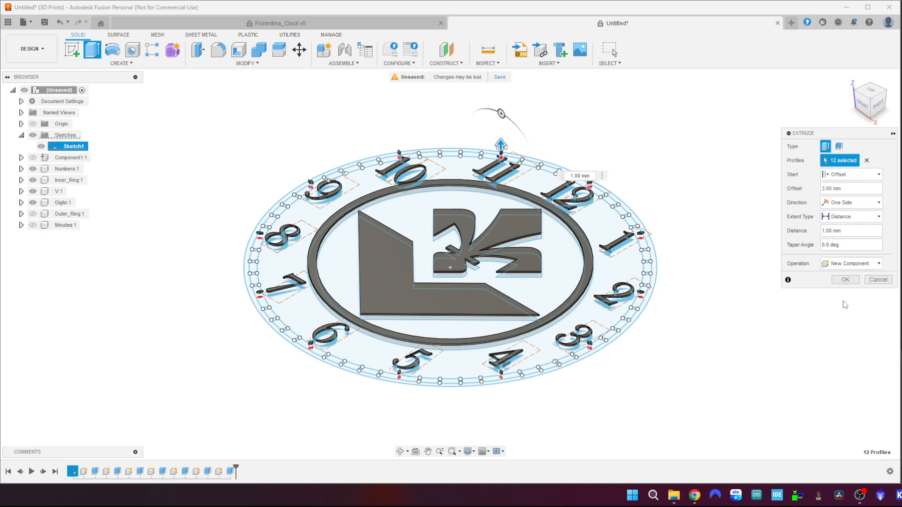
{"action": "left_click", "coordinate": [845, 280]}
- Rename the new hour-mark component as Hours
{"action": "left_click", "coordinate": [65, 237]}
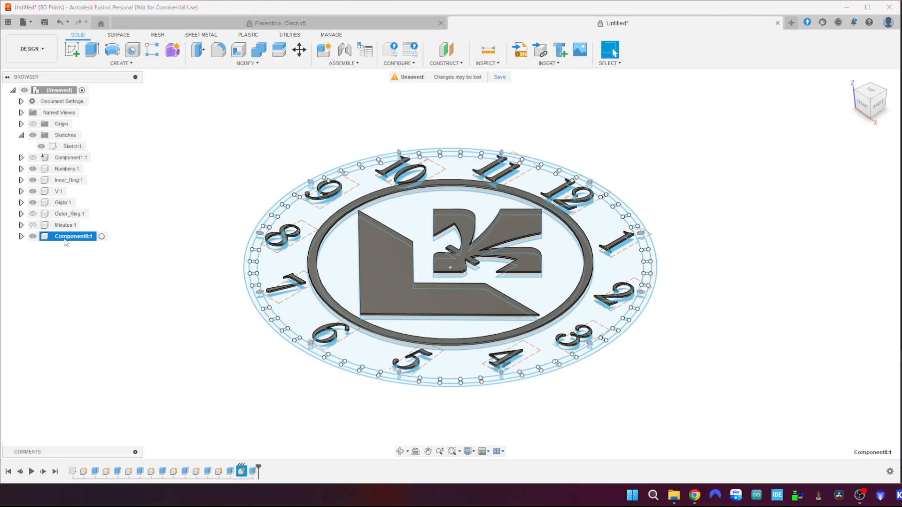
{"action": "left_click", "coordinate": [66, 238]}
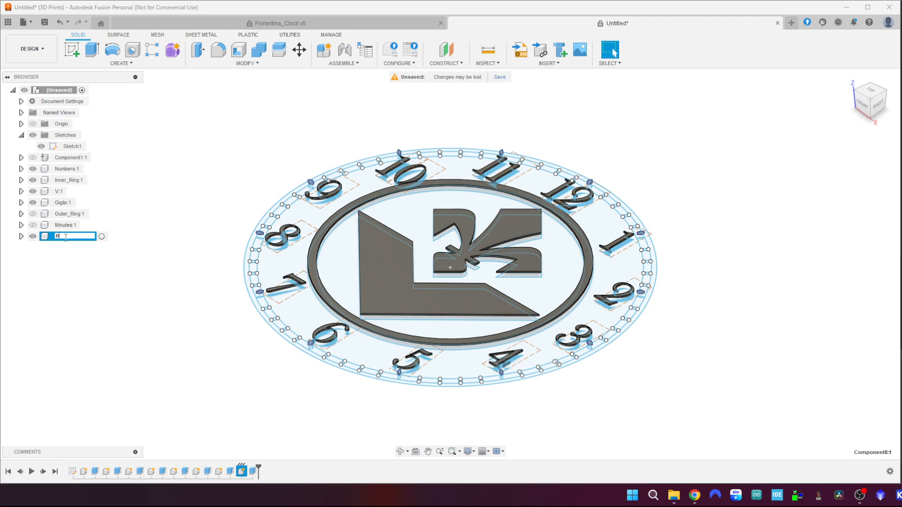
{"action": "type", "text": "Hours"}
{"action": "key", "text": "Return"}
- Rename Component1 as Base
{"action": "left_click", "coordinate": [70, 159]}
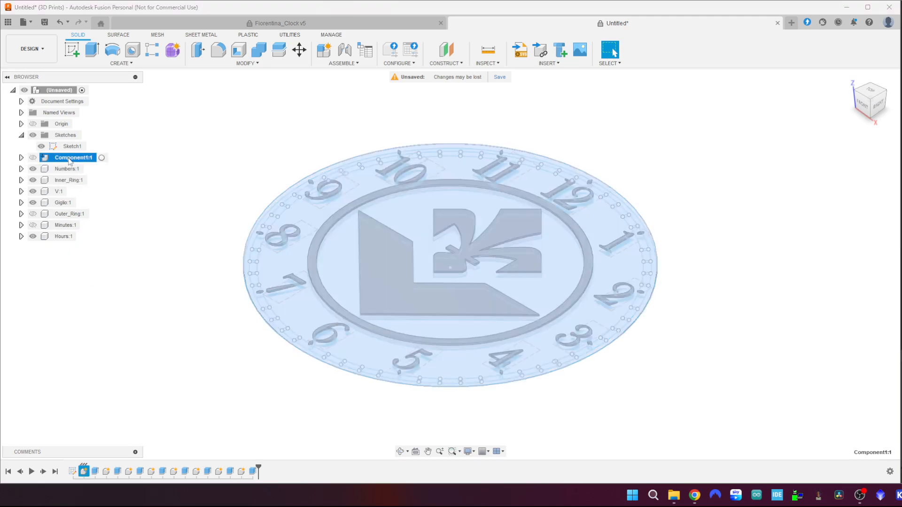
{"action": "left_click", "coordinate": [69, 159]}
{"action": "type", "text": "Bas"}
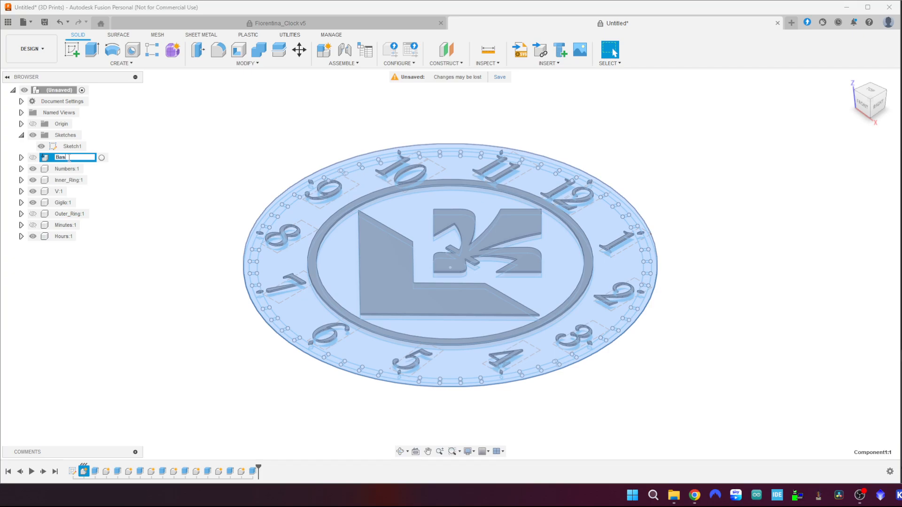
{"action": "type", "text": "e"}
{"action": "key", "text": "Return"}
- Show the Base, Outer_Ring and Minutes components and hide Sketch1 to inspect the complete clock face
{"action": "left_click", "coordinate": [33, 158]}
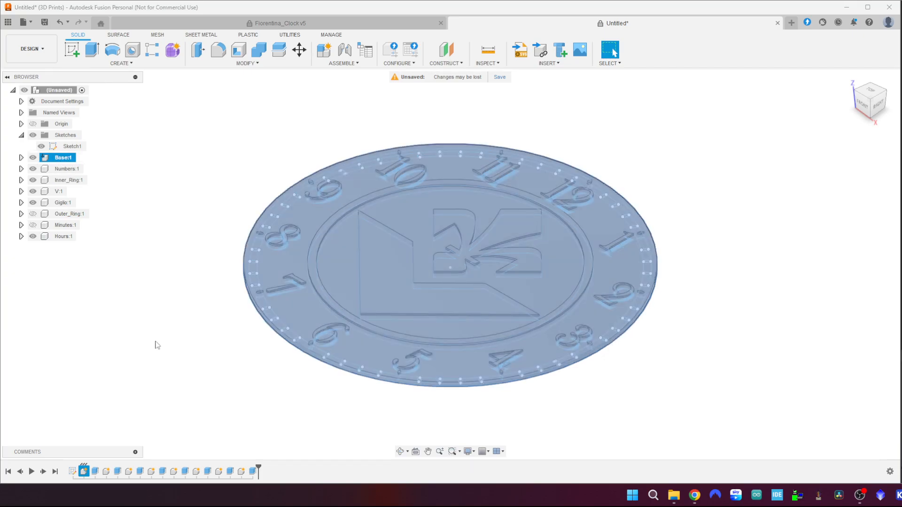
{"action": "left_click", "coordinate": [157, 346]}
{"action": "left_click", "coordinate": [33, 214]}
{"action": "left_click", "coordinate": [33, 225]}
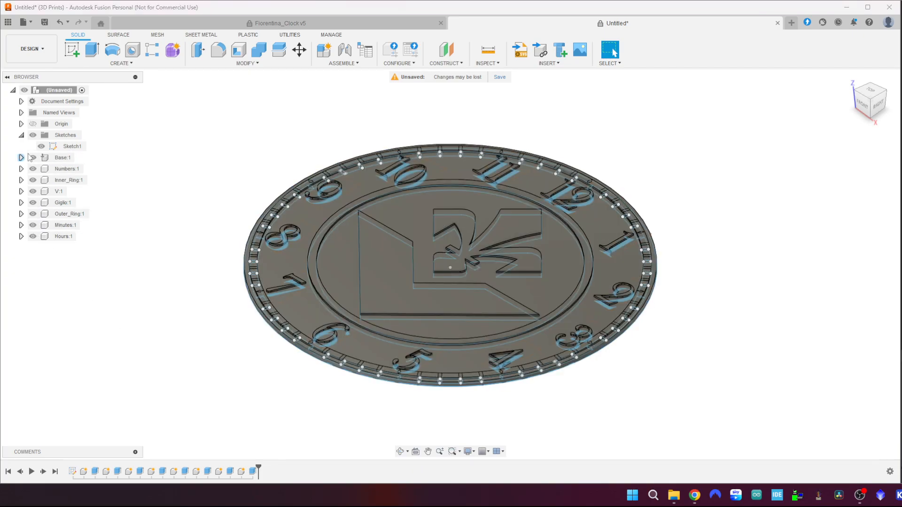
{"action": "left_click", "coordinate": [41, 146]}
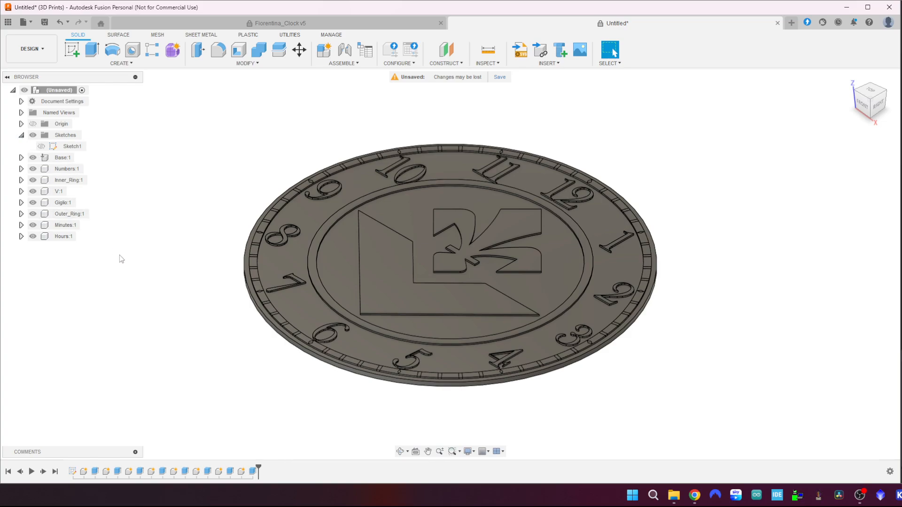
{"action": "scroll", "coordinate": [201, 352], "scroll_direction": "up", "scroll_amount": 2}
{"action": "middle_click_drag", "start_coordinate": [198, 347], "coordinate": [253, 345]}
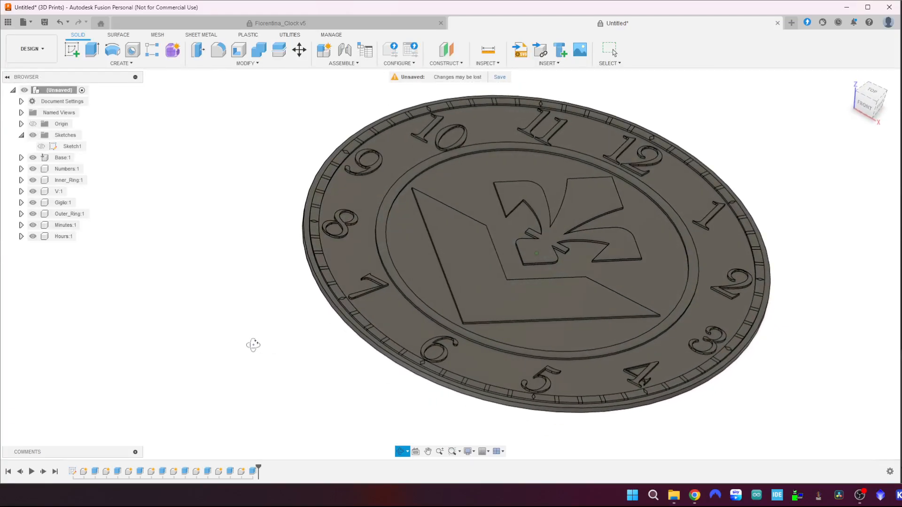
{"action": "middle_click_drag", "start_coordinate": [253, 345], "coordinate": [255, 349], "text": "shift"}
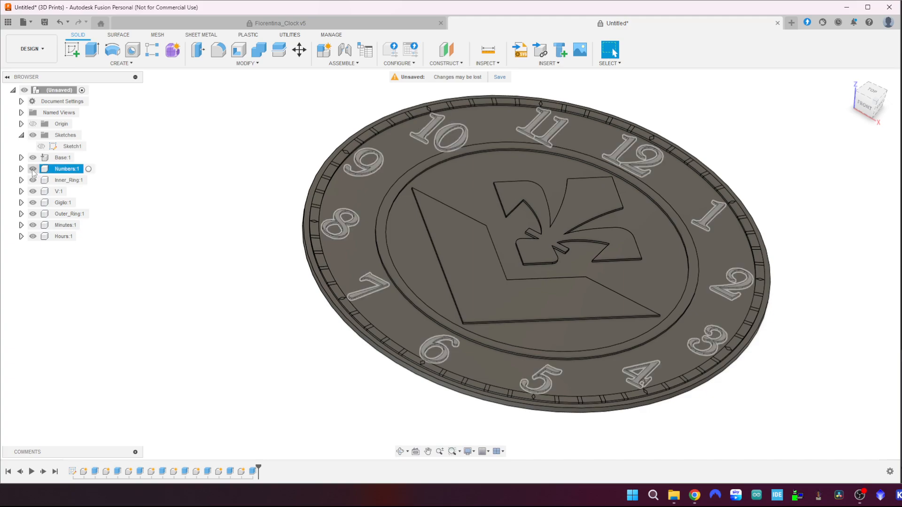
- Show Sketch1 and hide all eight components, from Base through Hours
{"action": "left_click", "coordinate": [33, 157]}
{"action": "left_click", "coordinate": [41, 146]}
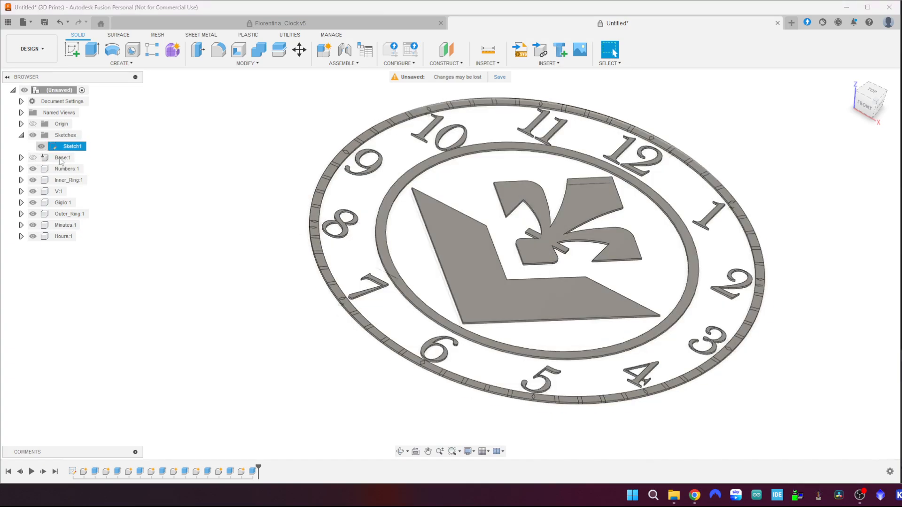
{"action": "left_click", "coordinate": [33, 169]}
{"action": "left_click", "coordinate": [33, 180]}
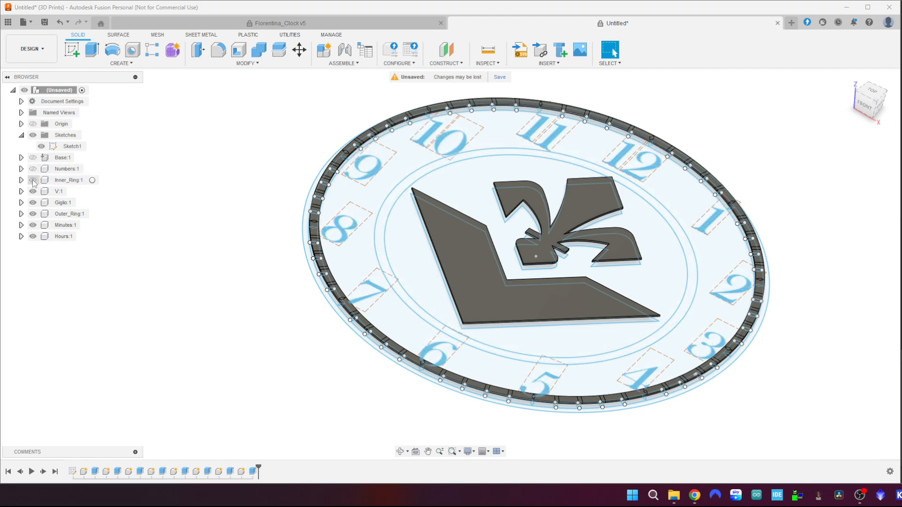
{"action": "left_click", "coordinate": [33, 191]}
{"action": "left_click", "coordinate": [33, 202]}
{"action": "left_click", "coordinate": [33, 214]}
{"action": "left_click", "coordinate": [33, 225]}
{"action": "left_click", "coordinate": [33, 236]}
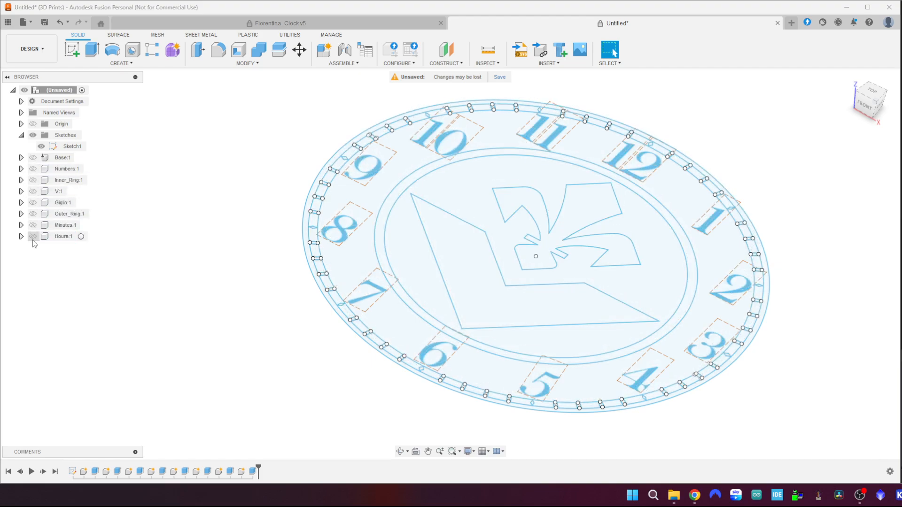
- Select the outermost ring profile of the clock sketch and make the Base component visible
{"action": "scroll", "coordinate": [720, 405], "scroll_direction": "up", "scroll_amount": 5}
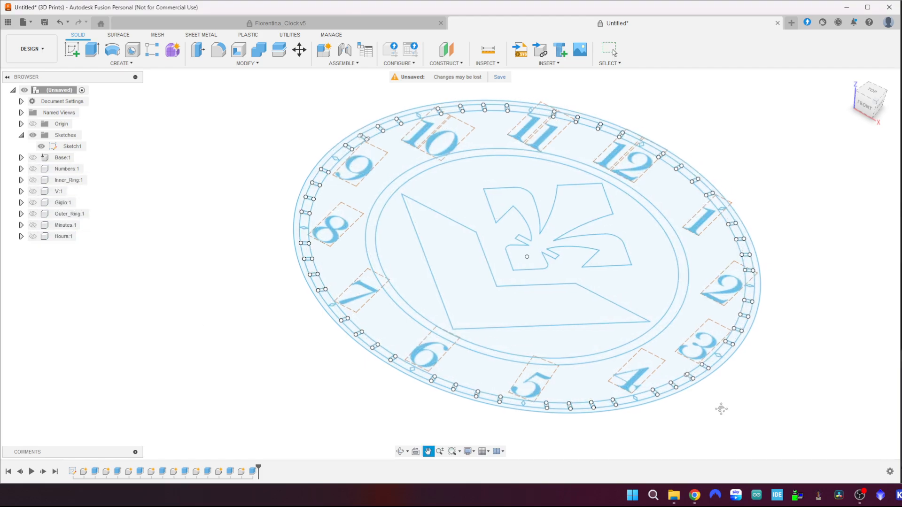
{"action": "left_click", "coordinate": [679, 312]}
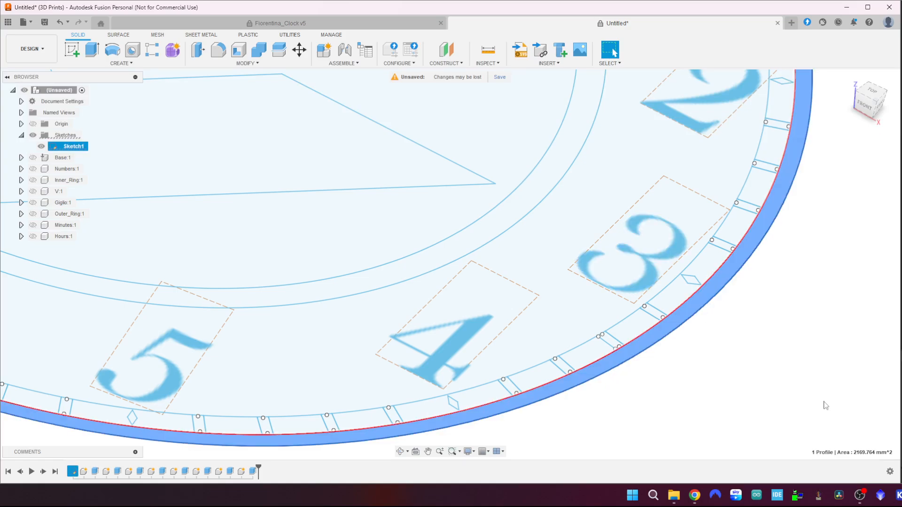
{"action": "left_click", "coordinate": [35, 158]}
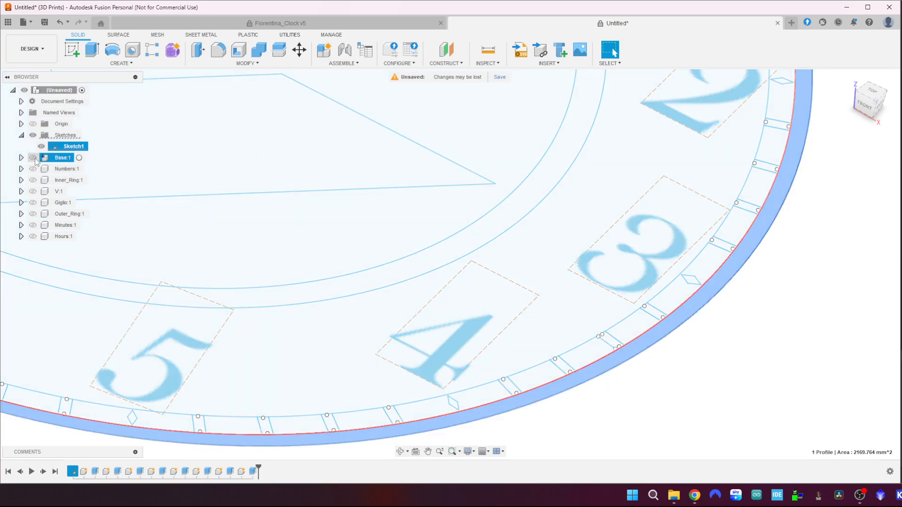
{"action": "left_click", "coordinate": [33, 158]}
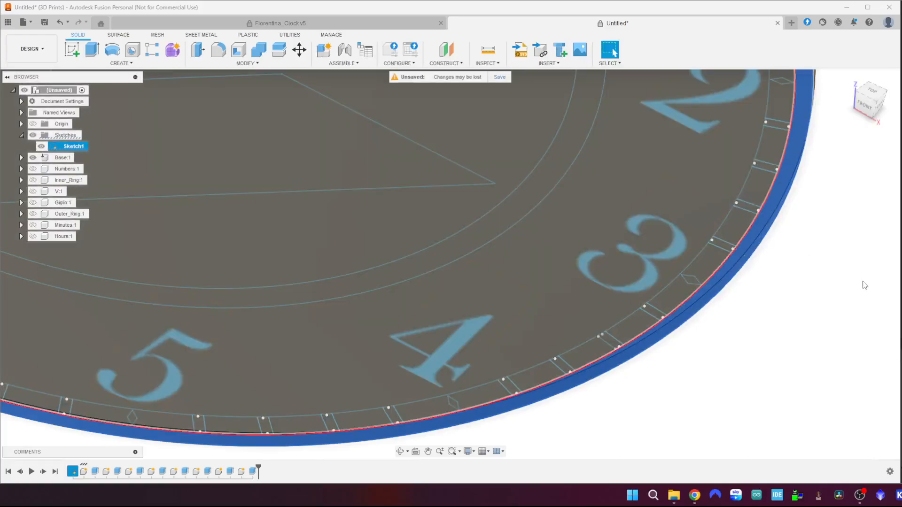
- Extrude the selected outermost ring profile 5 mm toward the clock's front, joined to the Base, keeping Numbers hidden
{"action": "key", "text": "e"}
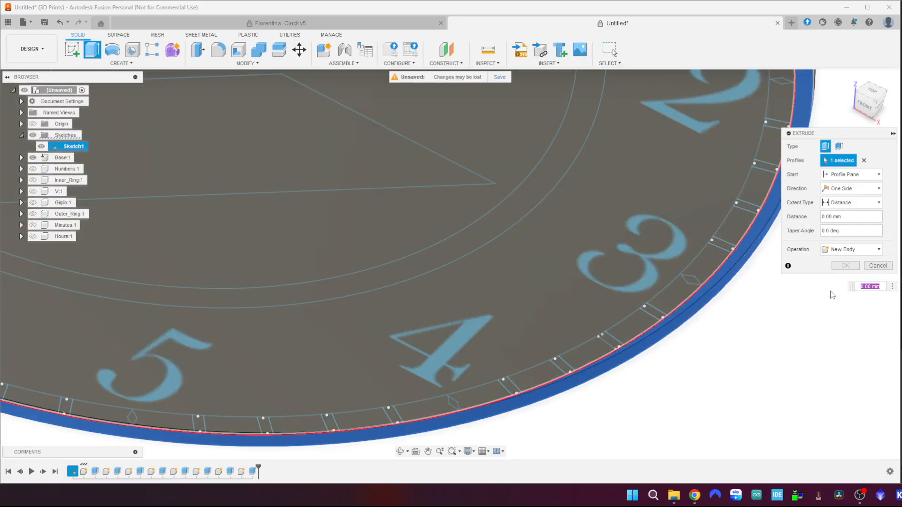
{"action": "scroll", "coordinate": [761, 360], "scroll_direction": "down", "scroll_amount": 5}
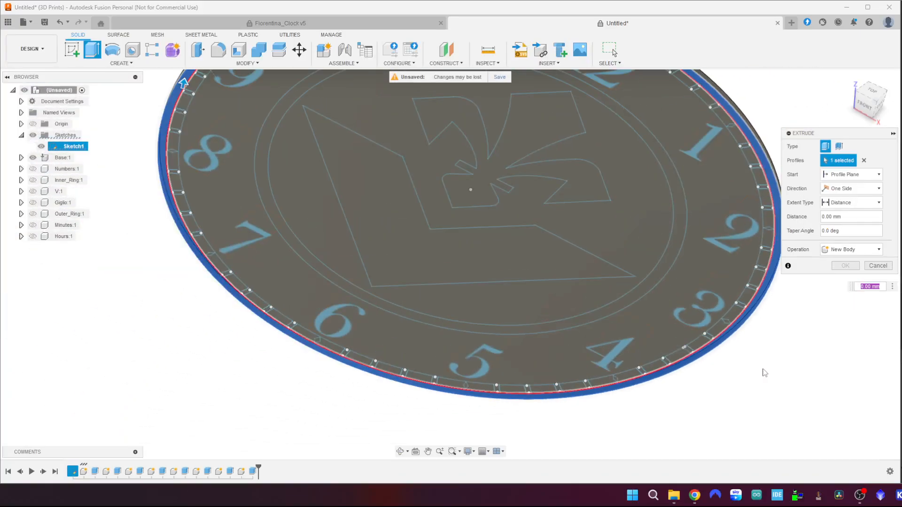
{"action": "middle_click_drag", "start_coordinate": [761, 370], "coordinate": [756, 344], "text": "shift"}
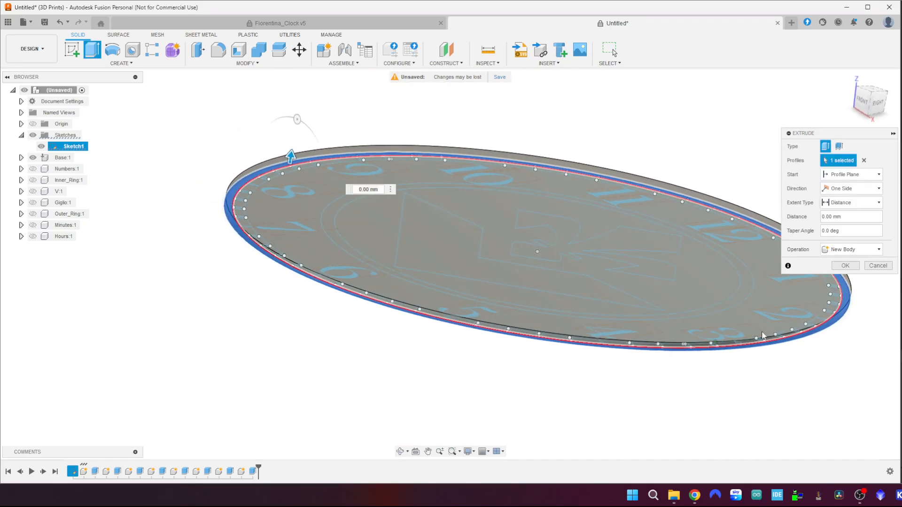
{"action": "left_click", "coordinate": [879, 109]}
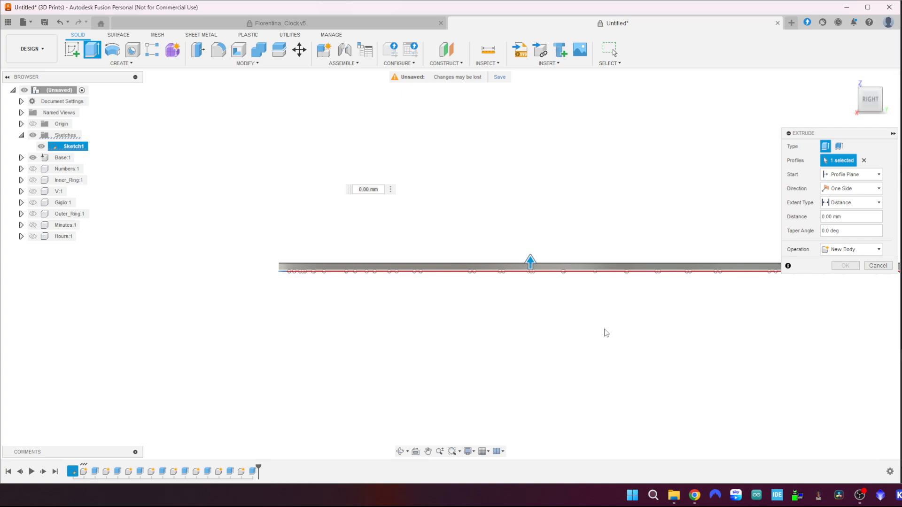
{"action": "middle_click_drag", "start_coordinate": [606, 332], "coordinate": [610, 331], "text": "shift"}
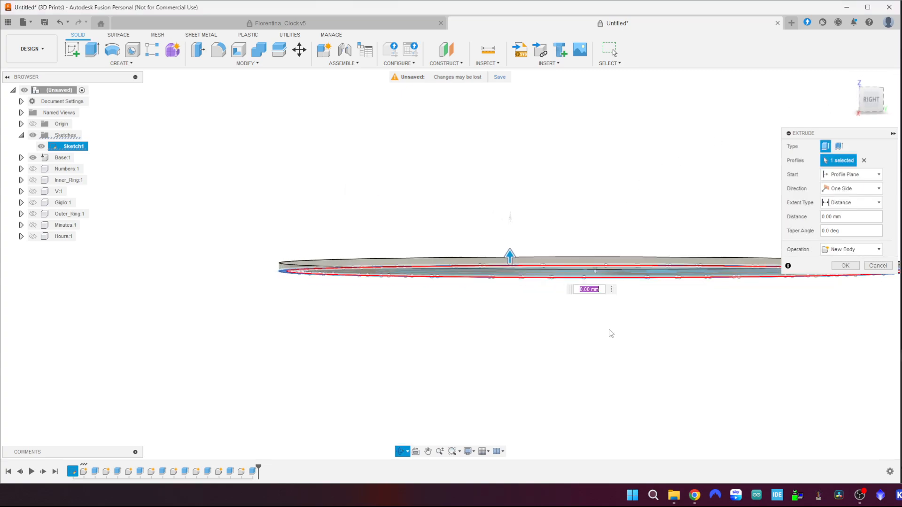
{"action": "left_click", "coordinate": [33, 169]}
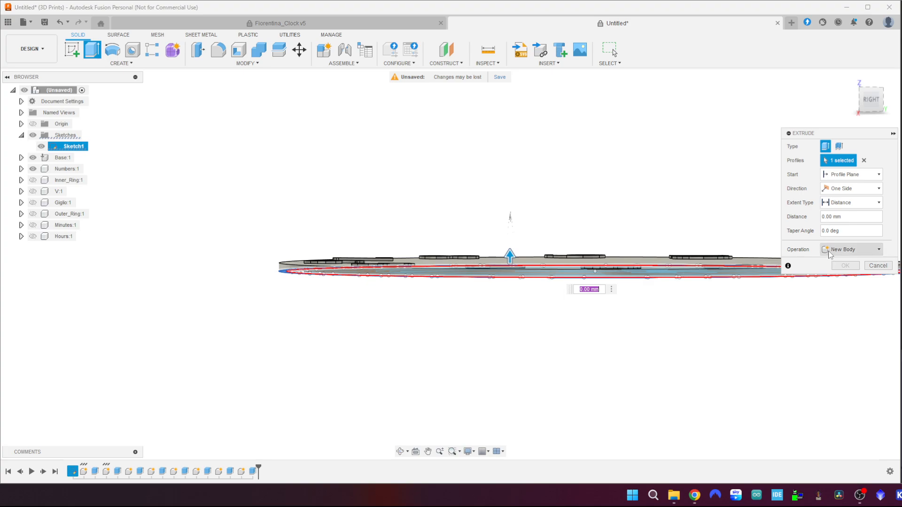
{"action": "type", "text": "5"}
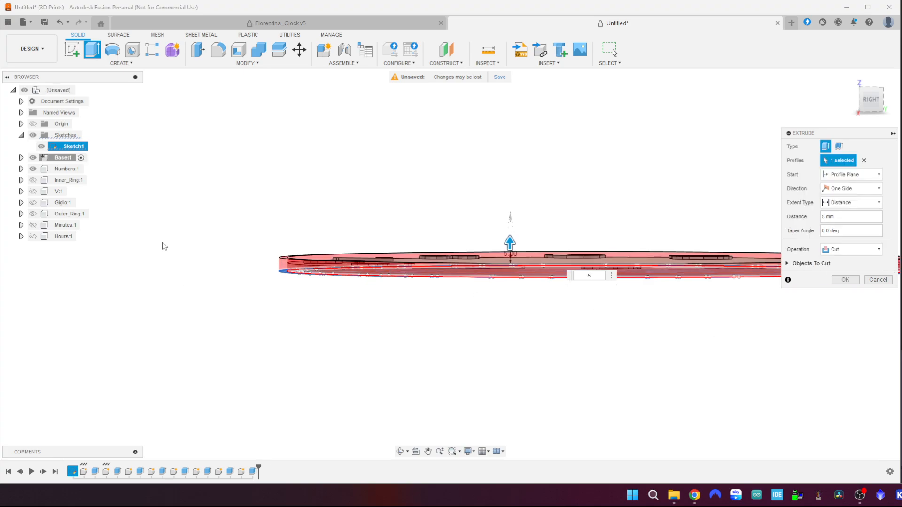
{"action": "left_click", "coordinate": [33, 170]}
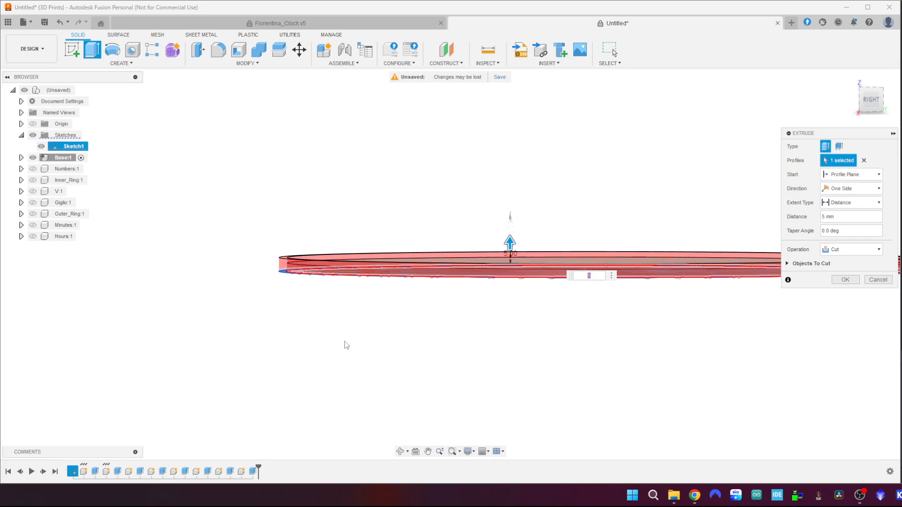
{"action": "left_click", "coordinate": [843, 251]}
{"action": "left_click", "coordinate": [843, 260]}
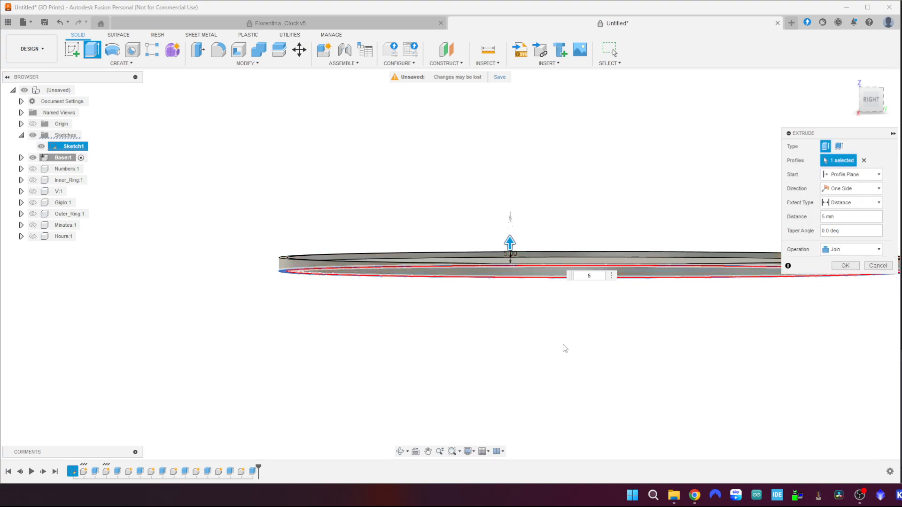
{"action": "mouse_move", "coordinate": [529, 371]}
{"action": "middle_mouse_down", "text": "shift"}
{"action": "mouse_move", "coordinate": [544, 378]}
{"action": "mouse_move", "coordinate": [535, 377]}
{"action": "middle_mouse_up", "text": "shift"}
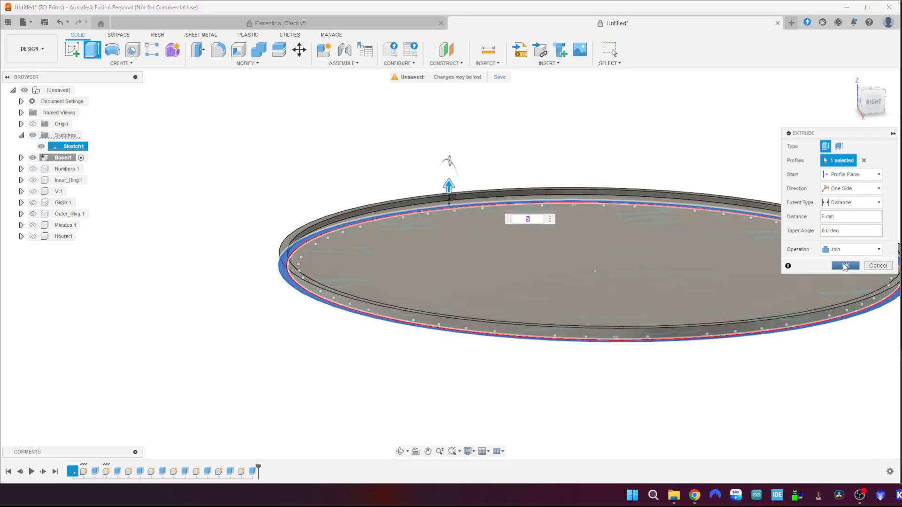
{"action": "left_click", "coordinate": [844, 266]}
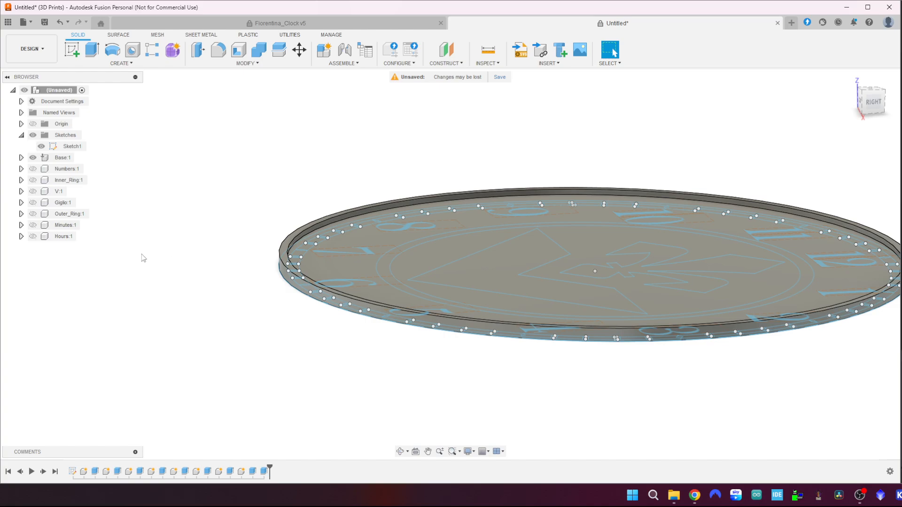
- Extrude the outermost ring profile -17 mm toward the back of the clock, joined to the Base
{"action": "mouse_move", "coordinate": [143, 258]}
{"action": "middle_mouse_down", "text": "shift"}
{"action": "mouse_move", "coordinate": [199, 260]}
{"action": "mouse_move", "coordinate": [152, 292]}
{"action": "mouse_move", "coordinate": [156, 267]}
{"action": "middle_mouse_up", "text": "shift"}
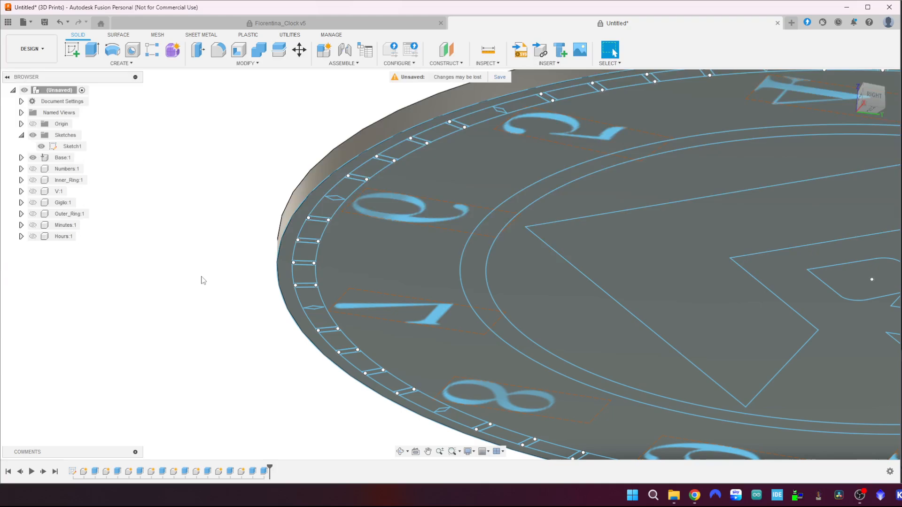
{"action": "left_click", "coordinate": [286, 249]}
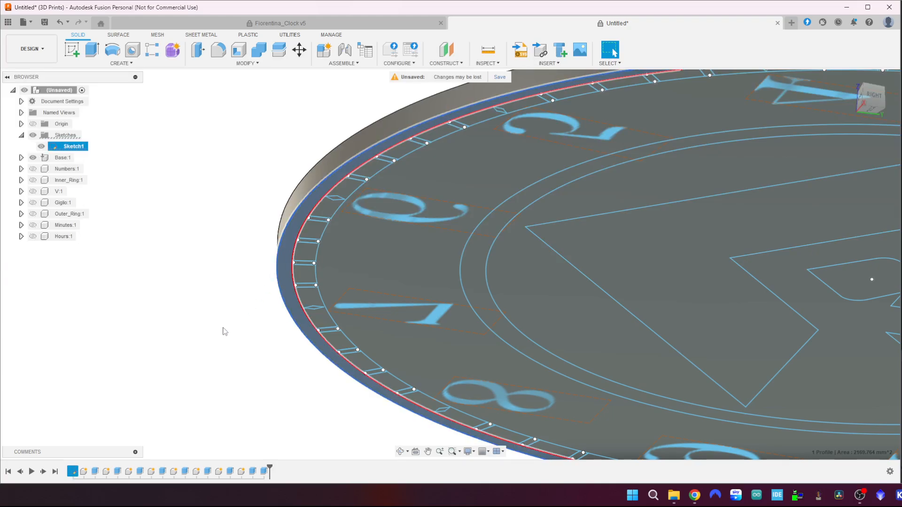
{"action": "key", "text": "e"}
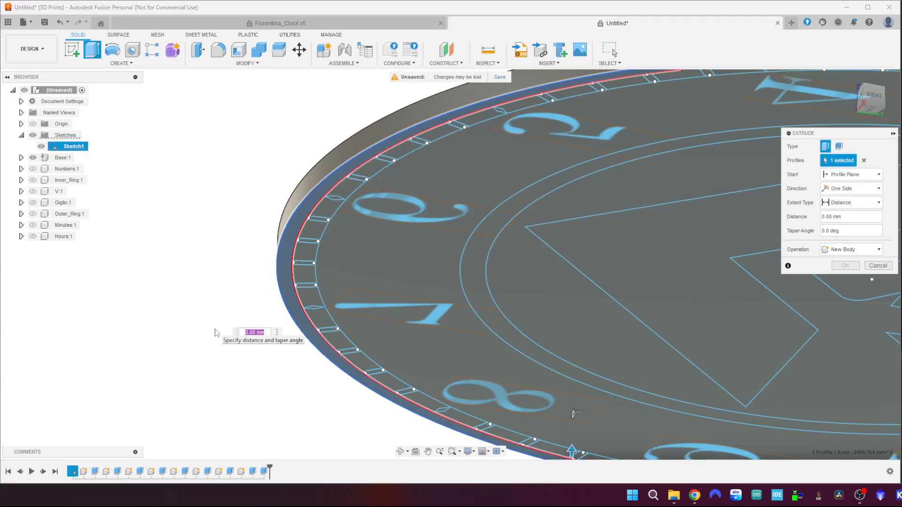
{"action": "left_click", "coordinate": [870, 99]}
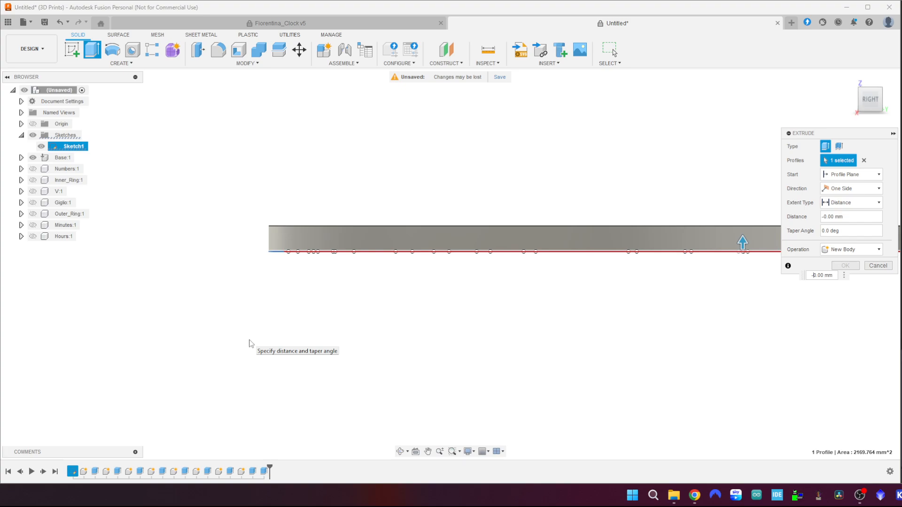
{"action": "type", "text": "7"}
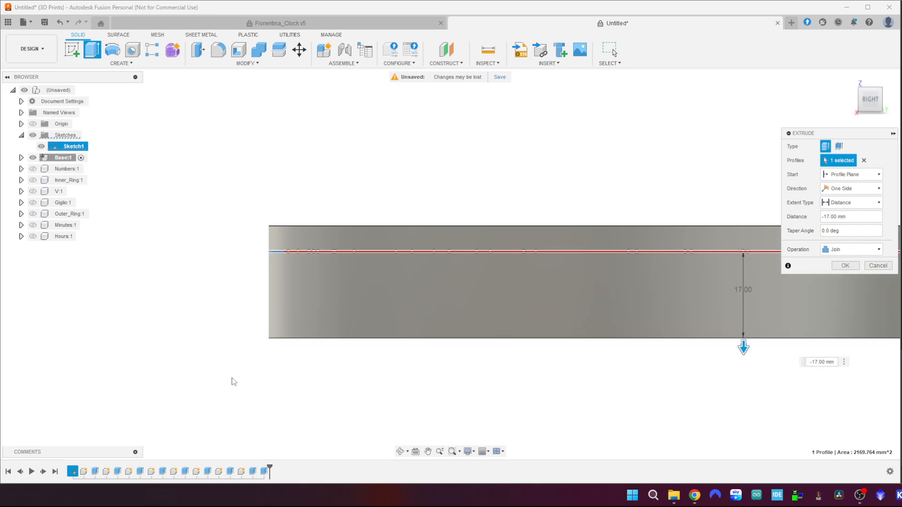
{"action": "mouse_move", "coordinate": [231, 378]}
{"action": "middle_mouse_down", "text": "shift"}
{"action": "mouse_move", "coordinate": [238, 356]}
{"action": "mouse_move", "coordinate": [234, 371]}
{"action": "middle_mouse_up", "text": "shift"}
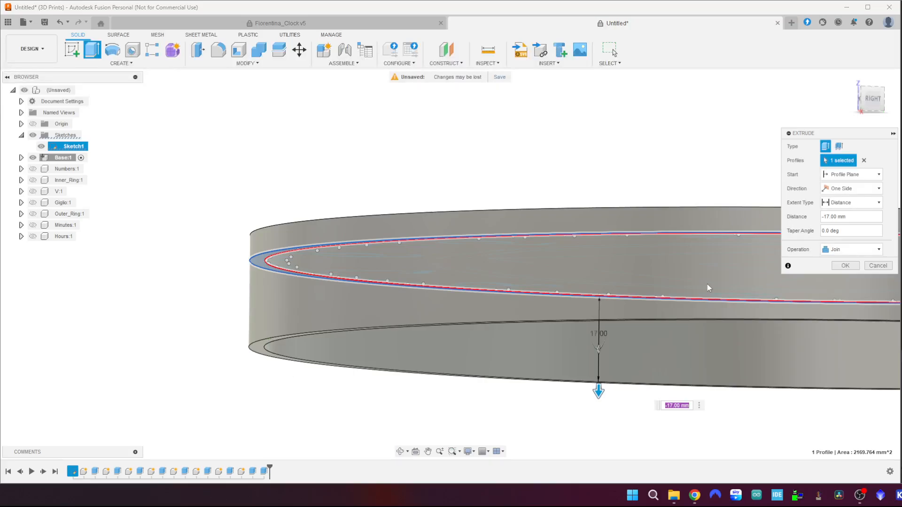
{"action": "left_click", "coordinate": [845, 265]}
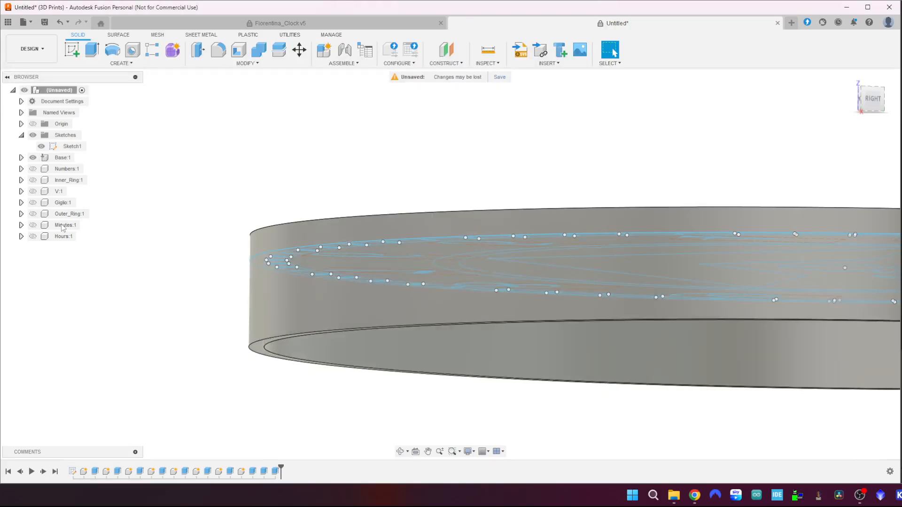
- Hide Sketch1 and inspect the Base's front rim and outer side wall
{"action": "left_click", "coordinate": [42, 146]}
{"action": "mouse_move", "coordinate": [138, 245]}
{"action": "middle_mouse_down", "text": "shift"}
{"action": "mouse_move", "coordinate": [141, 258]}
{"action": "mouse_move", "coordinate": [122, 252]}
{"action": "middle_mouse_up", "text": "shift"}
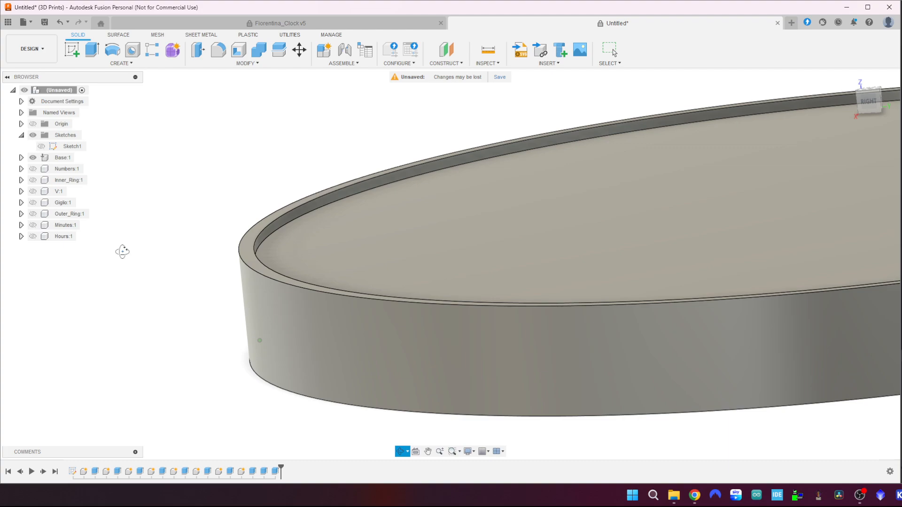
{"action": "middle_click_drag", "start_coordinate": [122, 252], "coordinate": [85, 220], "text": "shift"}
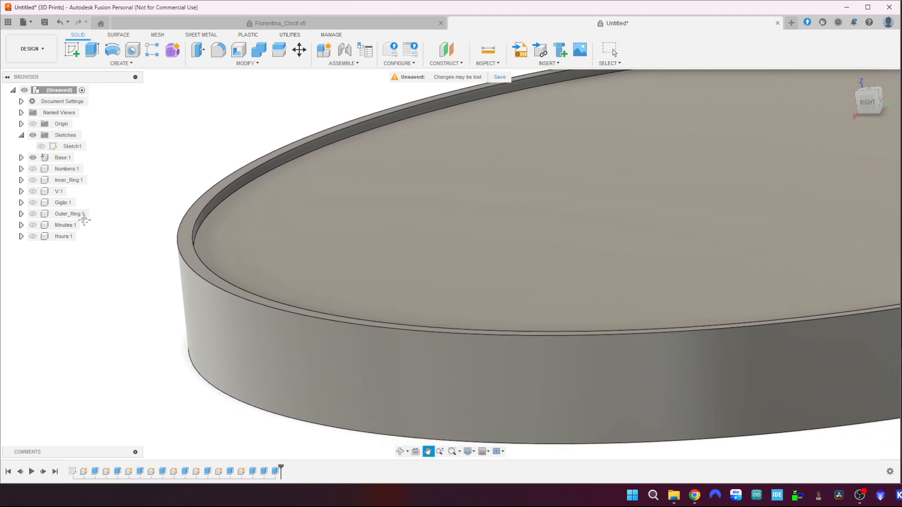
{"action": "scroll", "coordinate": [376, 303], "scroll_direction": "down", "scroll_amount": 4}
{"action": "left_click_drag", "start_coordinate": [522, 307], "coordinate": [439, 306]}
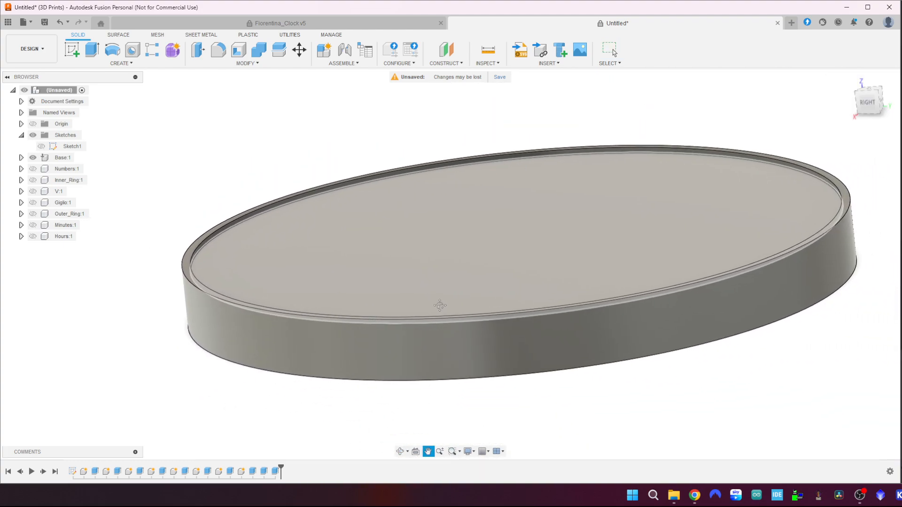
- Split the Base component's body, using the inner wall face of the raised rim as the splitting tool, extended
{"action": "middle_click_drag", "start_coordinate": [440, 305], "coordinate": [525, 306], "text": "shift"}
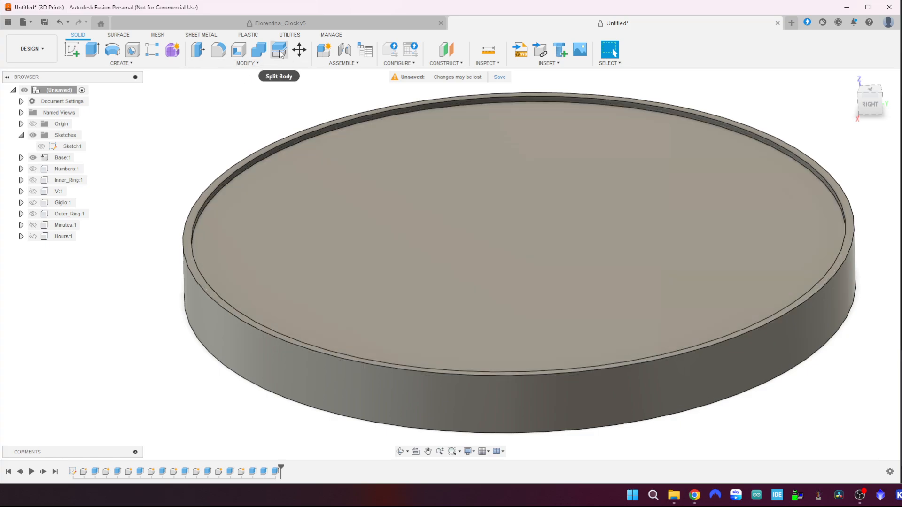
{"action": "left_click", "coordinate": [279, 54]}
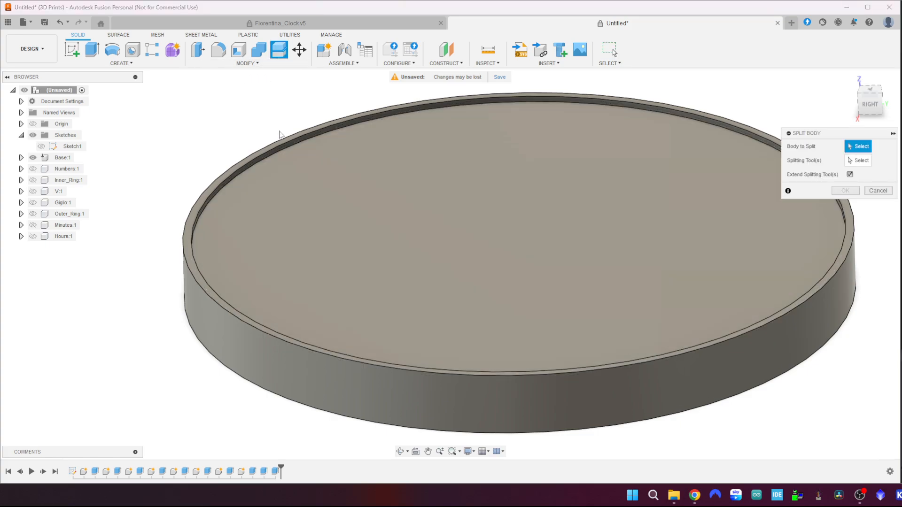
{"action": "left_click", "coordinate": [453, 245]}
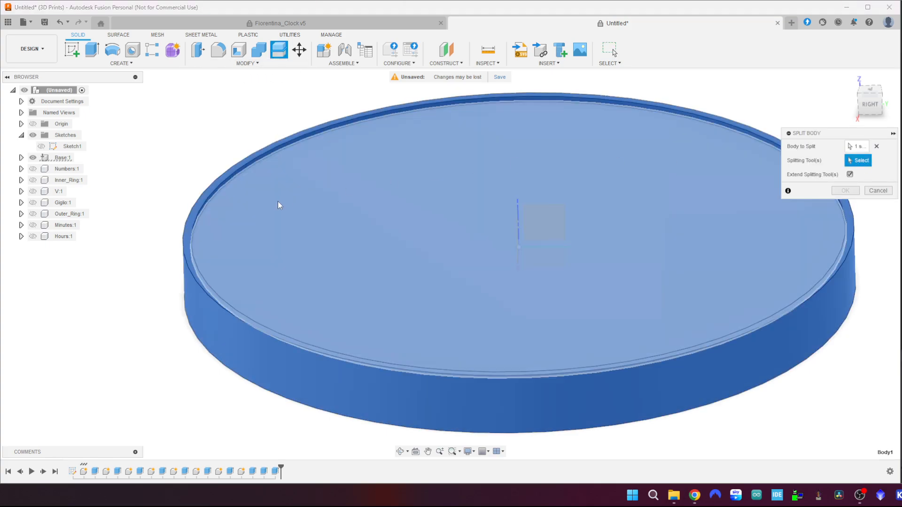
{"action": "scroll", "coordinate": [263, 154], "scroll_direction": "up", "scroll_amount": 6}
{"action": "left_click", "coordinate": [257, 144]}
{"action": "scroll", "coordinate": [253, 169], "scroll_direction": "down", "scroll_amount": 10}
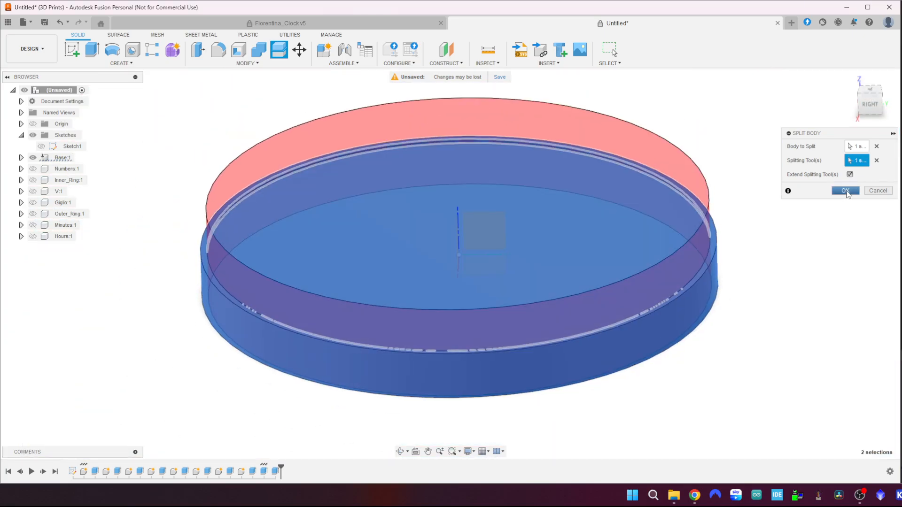
{"action": "left_click", "coordinate": [846, 192]}
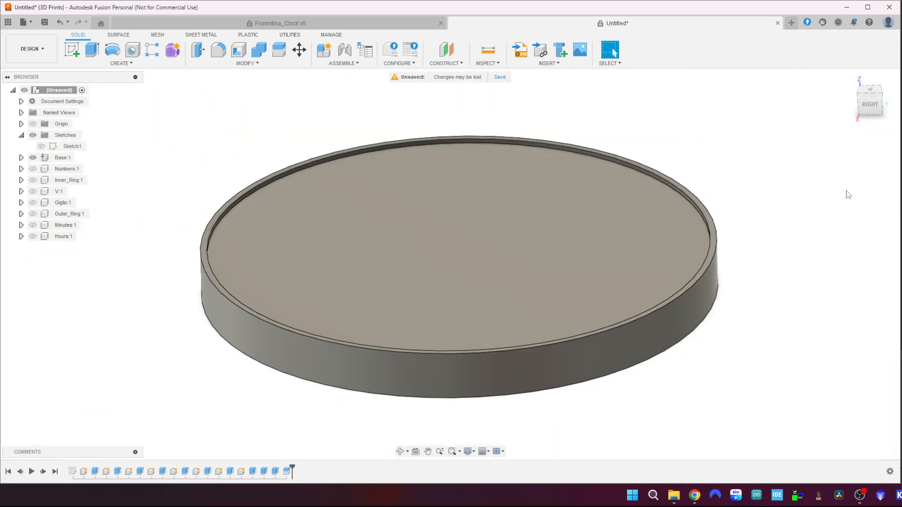
- Rename the disc body Body2 in the Base component as Clock_Face
{"action": "left_click", "coordinate": [22, 157]}
{"action": "left_click", "coordinate": [29, 179]}
{"action": "left_click", "coordinate": [86, 204]}
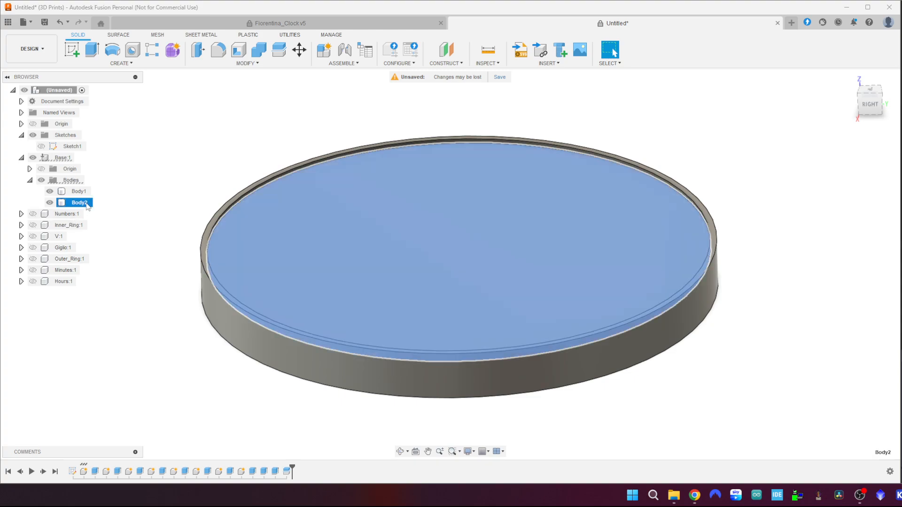
{"action": "double_click", "coordinate": [87, 204]}
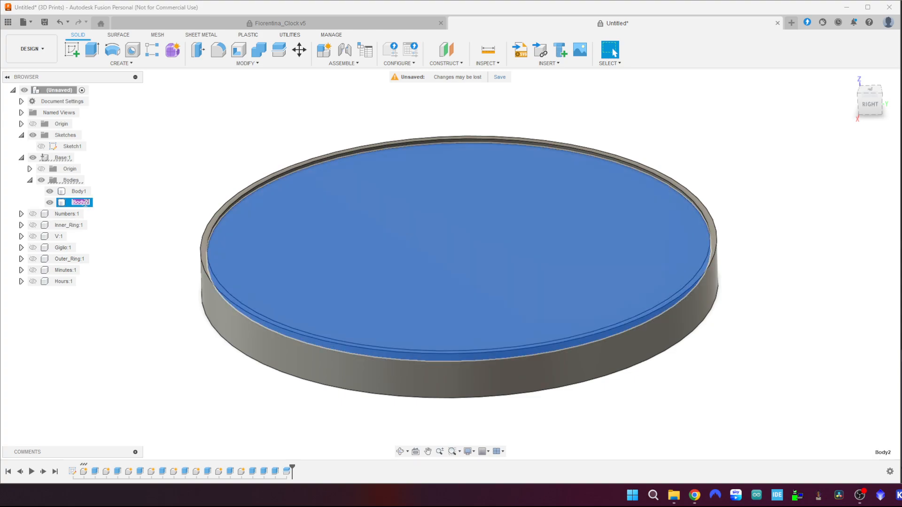
{"action": "type", "text": "Ba"}
{"action": "key", "text": "BackSpace"}
{"action": "type", "text": "ace"}
{"action": "key", "text": "Return"}
- Rename the outer ring body Body1 in the Base component as Base
{"action": "left_click", "coordinate": [78, 191]}
{"action": "left_click", "coordinate": [79, 192]}
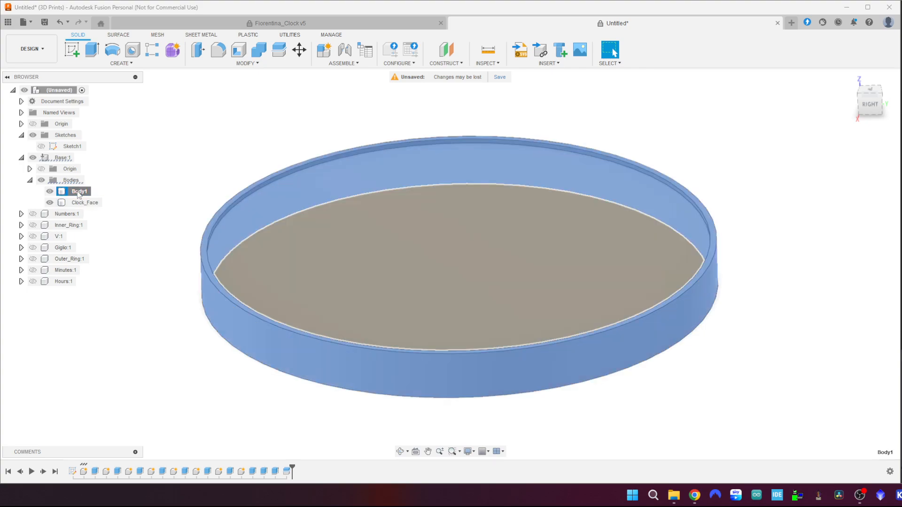
{"action": "type", "text": "Base"}
{"action": "left_click", "coordinate": [128, 363]}
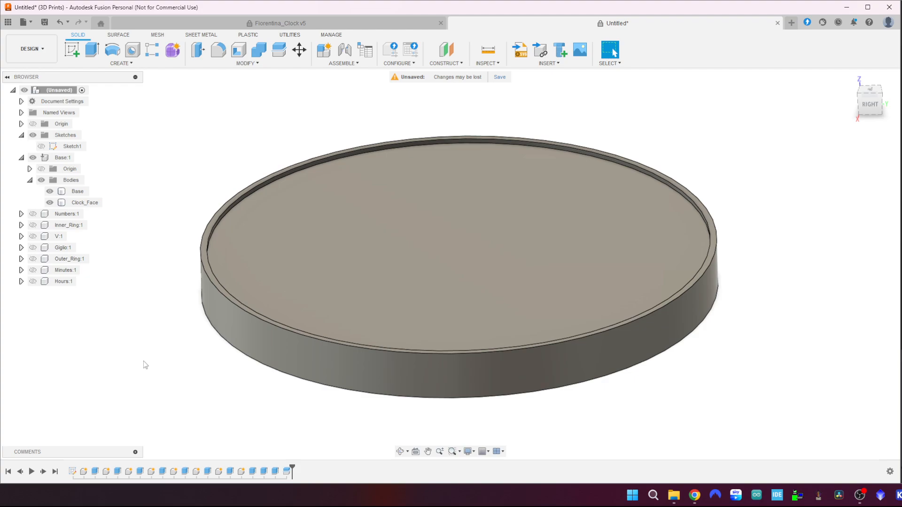
- Check the split by hiding and reshowing the Base and Clock_Face bodies one at a time
{"action": "left_click", "coordinate": [50, 193]}
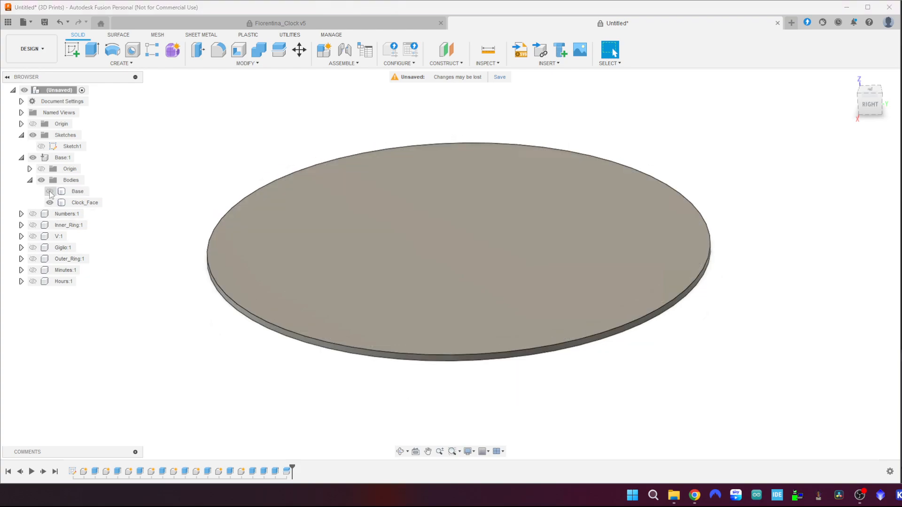
{"action": "left_click", "coordinate": [50, 192]}
{"action": "left_click", "coordinate": [50, 203]}
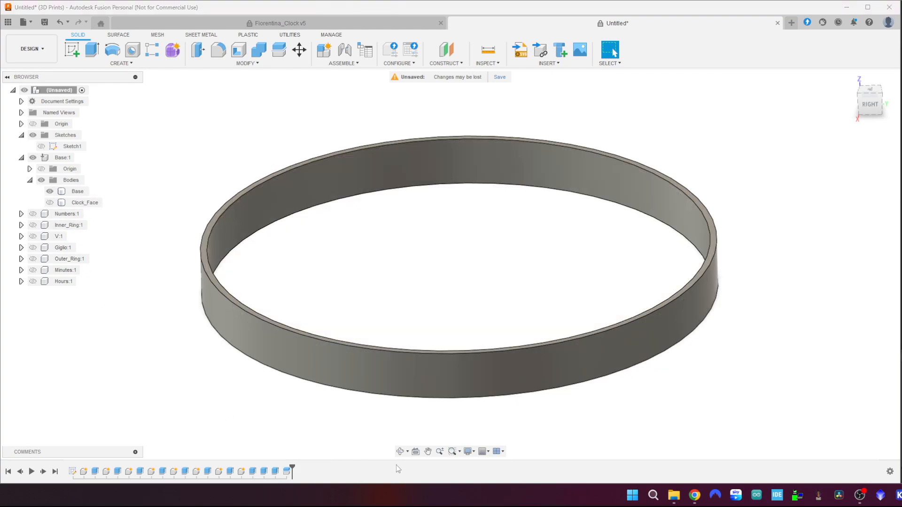
{"action": "left_click", "coordinate": [50, 202]}
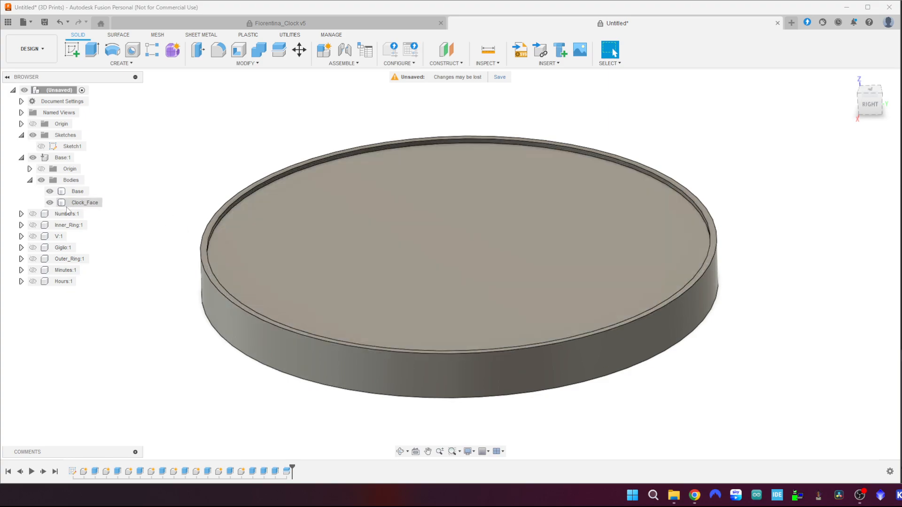
- Show the Numbers, Inner_Ring, V, Giglio, Outer_Ring, Minutes and Hours components and inspect the assembled clock from front and back
{"action": "left_click", "coordinate": [33, 214]}
{"action": "left_click", "coordinate": [32, 225]}
{"action": "left_click", "coordinate": [33, 236]}
{"action": "left_click", "coordinate": [32, 248]}
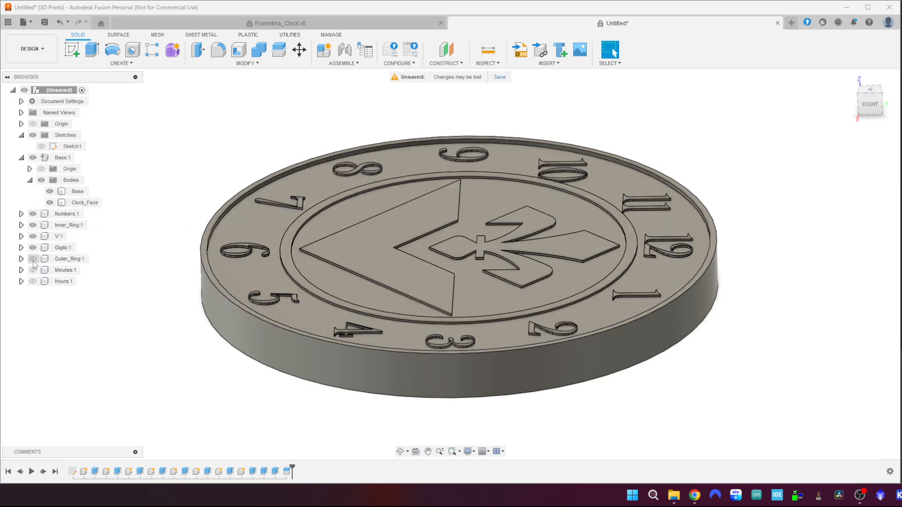
{"action": "left_click", "coordinate": [33, 259]}
{"action": "left_click", "coordinate": [33, 270]}
{"action": "left_click", "coordinate": [33, 281]}
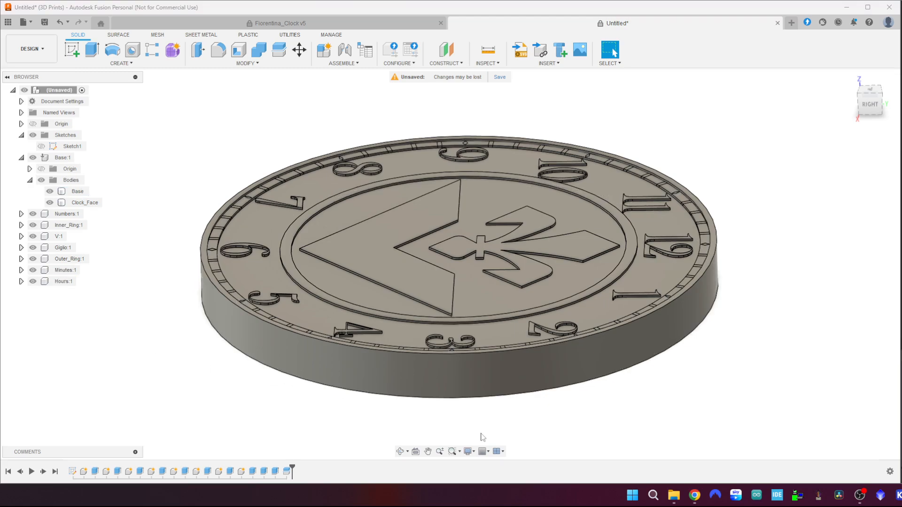
{"action": "middle_click_drag", "start_coordinate": [491, 409], "coordinate": [759, 310], "text": "shift"}
{"action": "middle_click_drag", "start_coordinate": [310, 324], "coordinate": [335, 287], "text": "shift"}
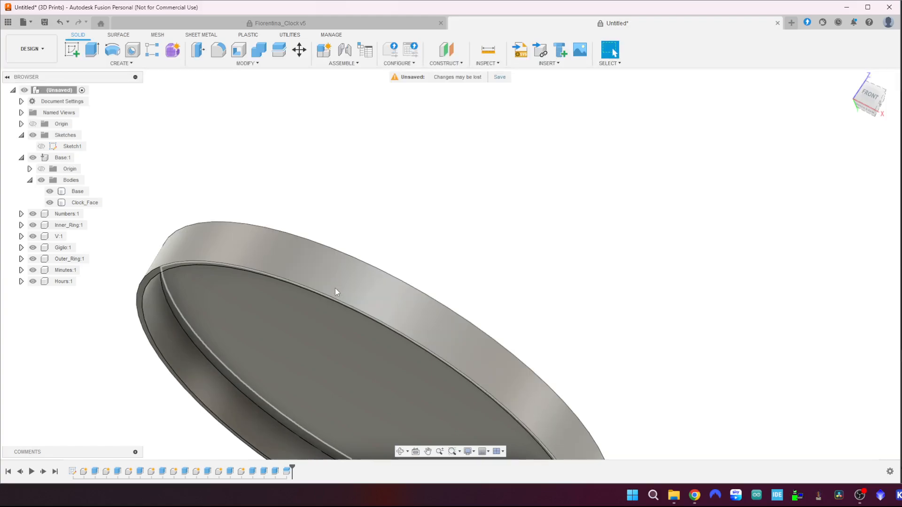
{"action": "middle_click_drag", "start_coordinate": [681, 222], "coordinate": [594, 240], "text": "shift"}
{"action": "left_click", "coordinate": [849, 78]}
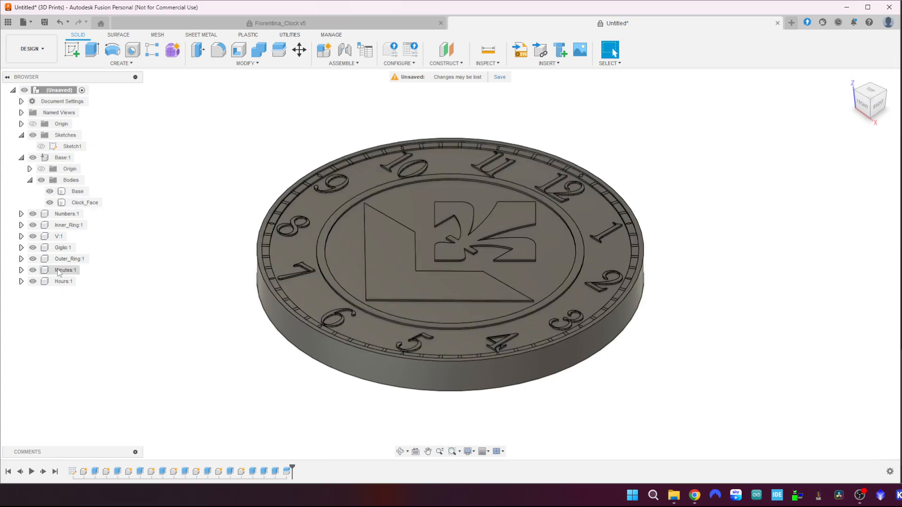
- Hide the Numbers, Inner_Ring, V, Giglio, Outer_Ring, Minutes and Hours components so only the Base component shows
{"action": "left_click", "coordinate": [32, 213]}
{"action": "left_click", "coordinate": [33, 225]}
{"action": "left_click", "coordinate": [33, 236]}
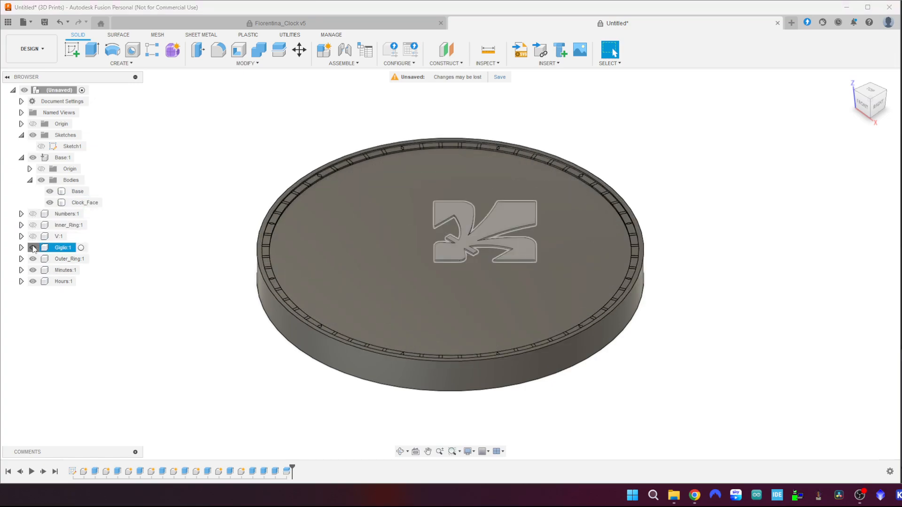
{"action": "left_click", "coordinate": [33, 247]}
{"action": "left_click", "coordinate": [33, 259]}
{"action": "left_click", "coordinate": [32, 270]}
{"action": "left_click", "coordinate": [33, 282]}
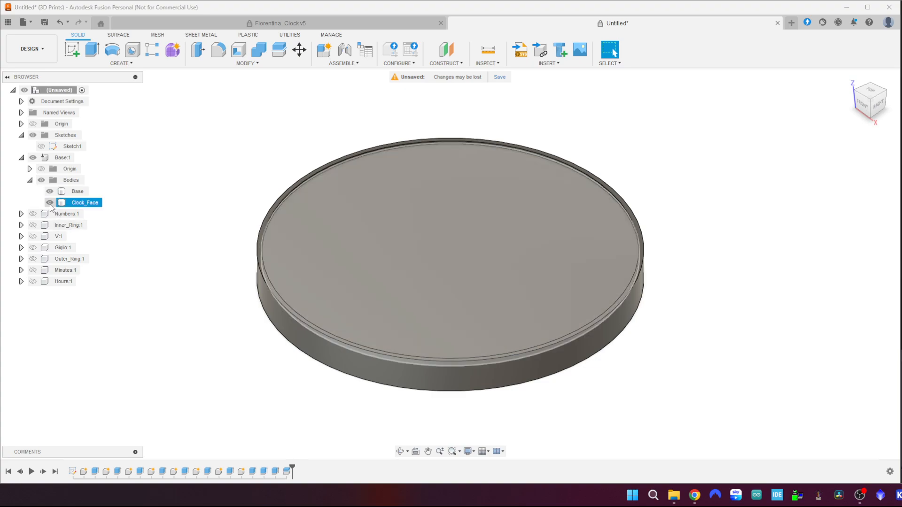
- Hide Clock_Face and offset the inner wall face of the Base ring by 1.5 mm
{"action": "left_click", "coordinate": [49, 202]}
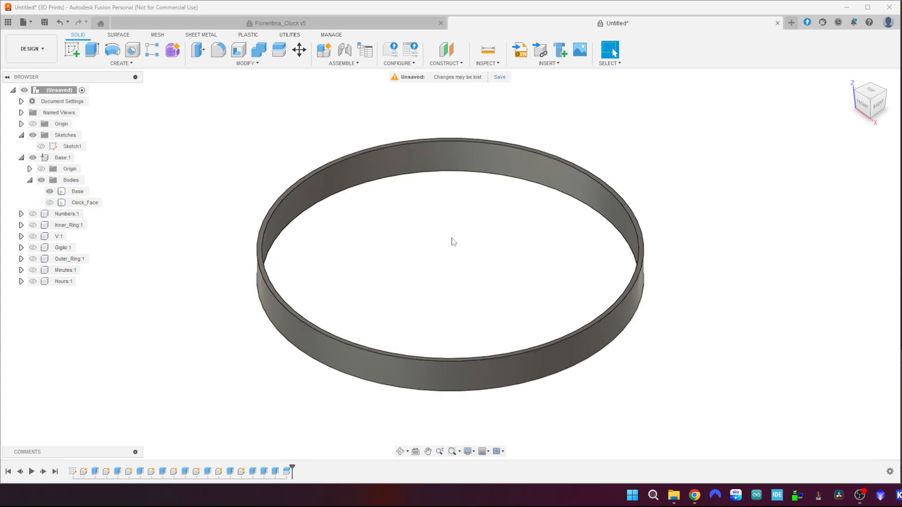
{"action": "scroll", "coordinate": [481, 274], "scroll_direction": "up", "scroll_amount": 5}
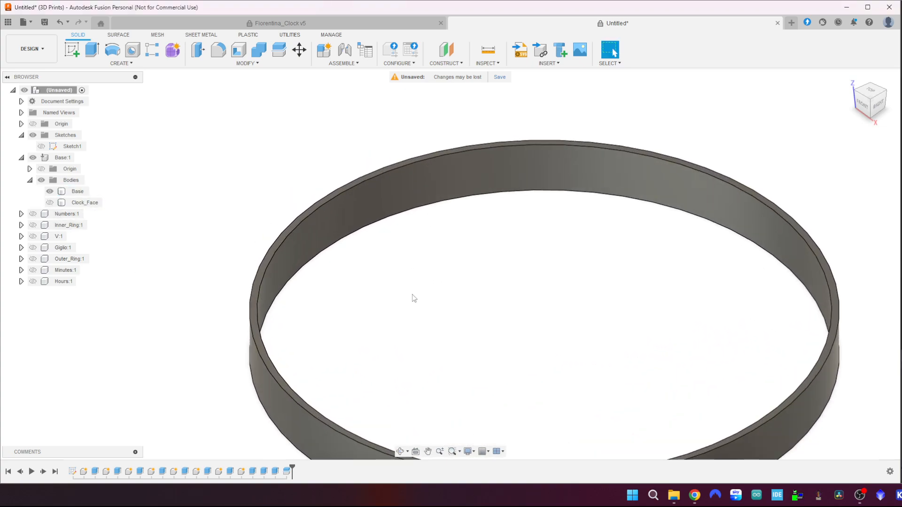
{"action": "left_click", "coordinate": [398, 190]}
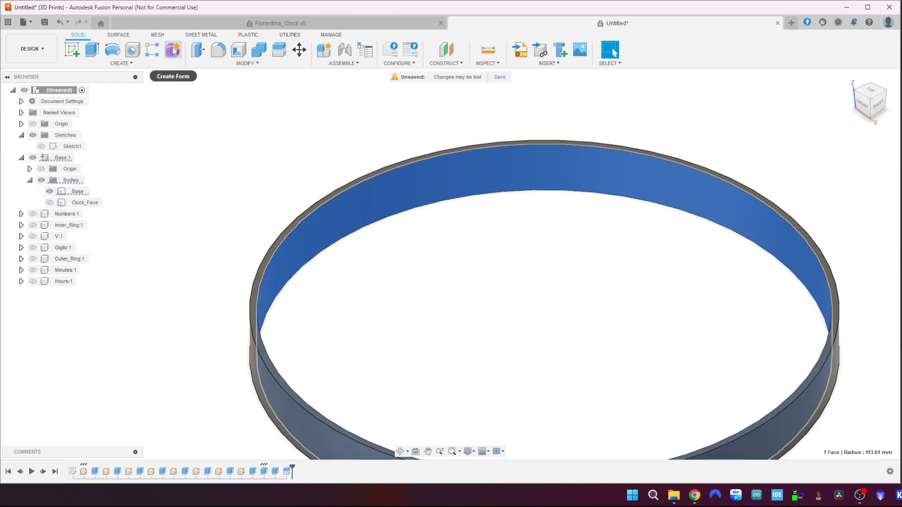
{"action": "key", "text": "q"}
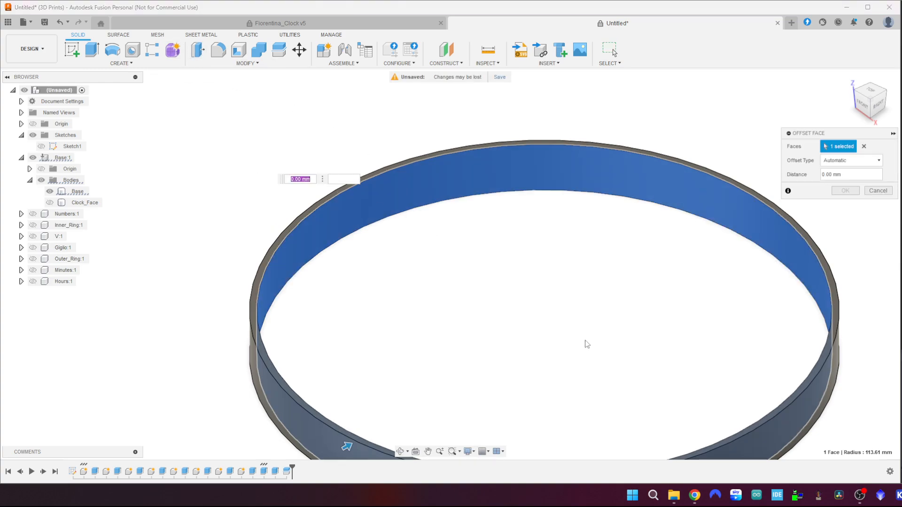
{"action": "type", "text": "1.5"}
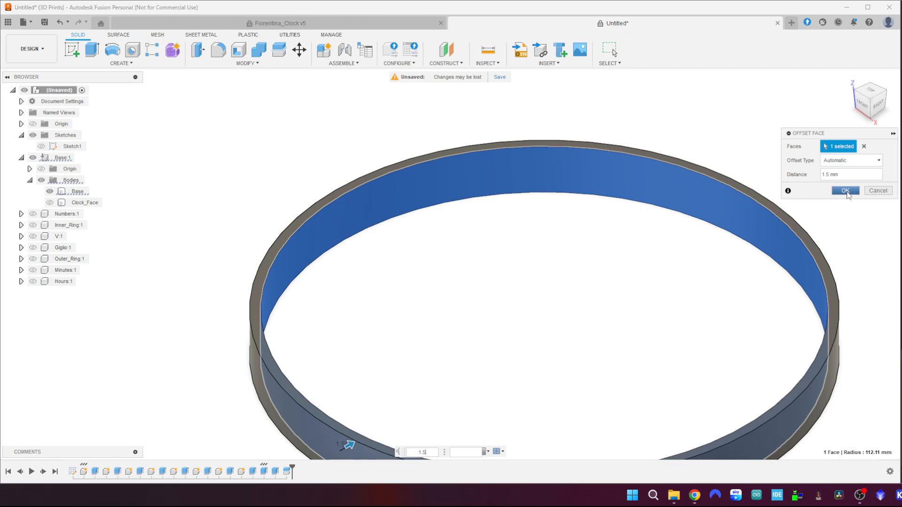
{"action": "left_click", "coordinate": [845, 191]}
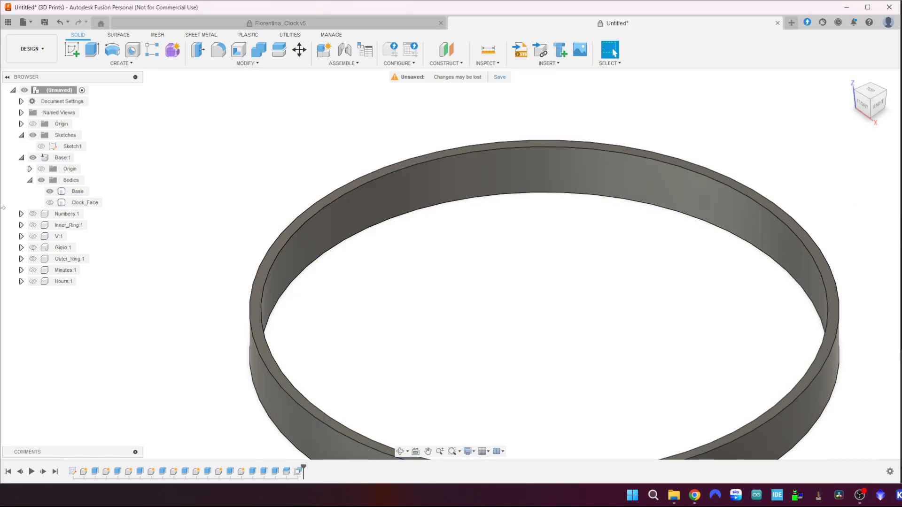
- Show Clock_Face and cut it from the Base body with Combine, keeping the tool body
{"action": "left_click", "coordinate": [51, 204]}
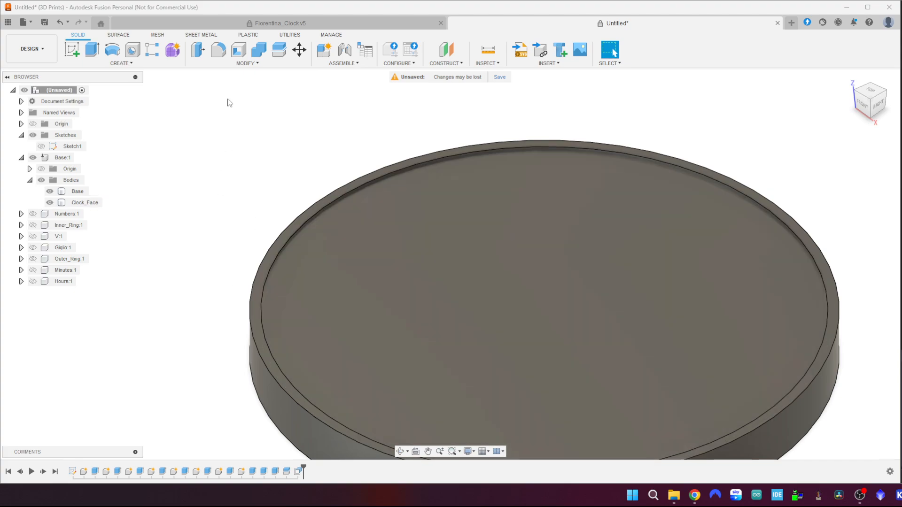
{"action": "left_click", "coordinate": [259, 48]}
{"action": "left_click", "coordinate": [582, 143]}
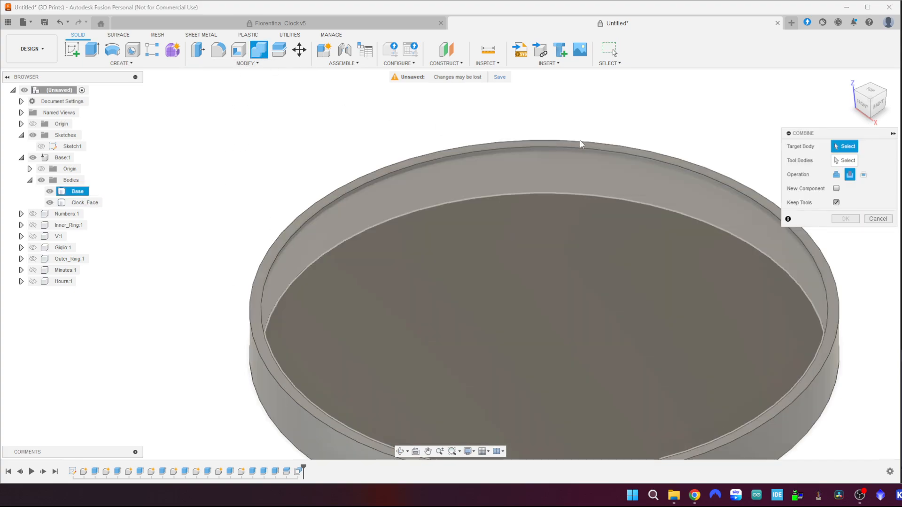
{"action": "left_click", "coordinate": [258, 376]}
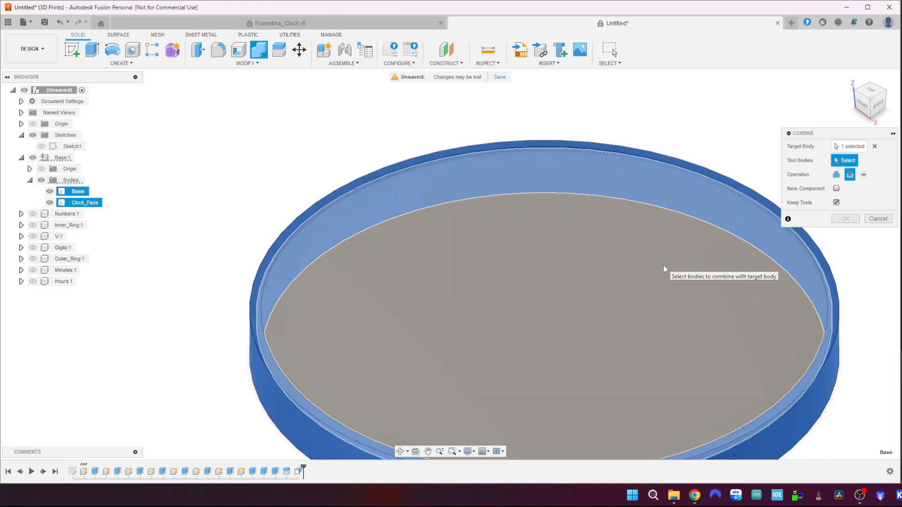
{"action": "left_click", "coordinate": [663, 265]}
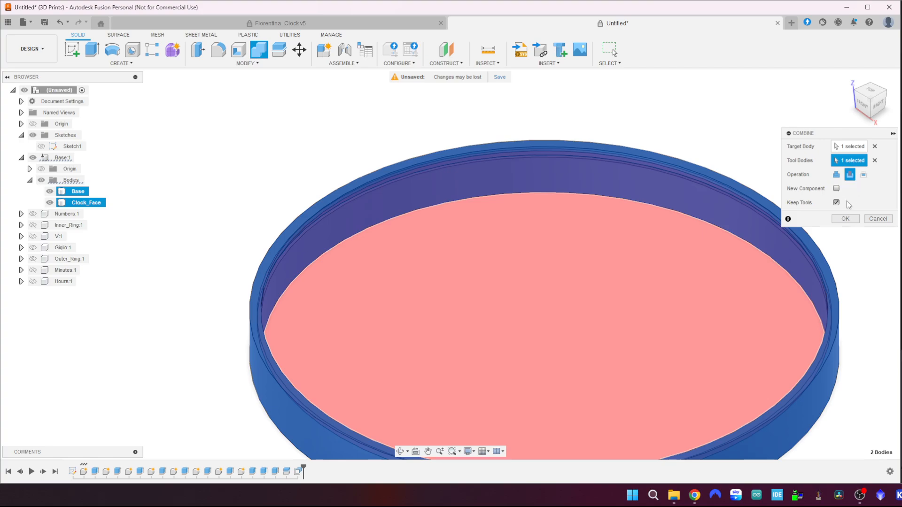
{"action": "left_click", "coordinate": [852, 220]}
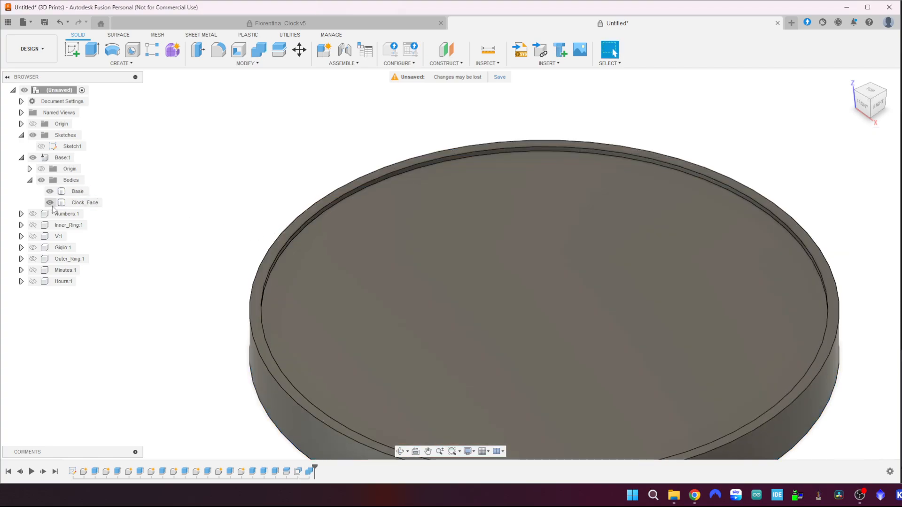
- Hide Clock_Face and offset the upper inner wall face of the Base ring, above the face recess, by -1.5 mm
{"action": "left_click", "coordinate": [50, 203]}
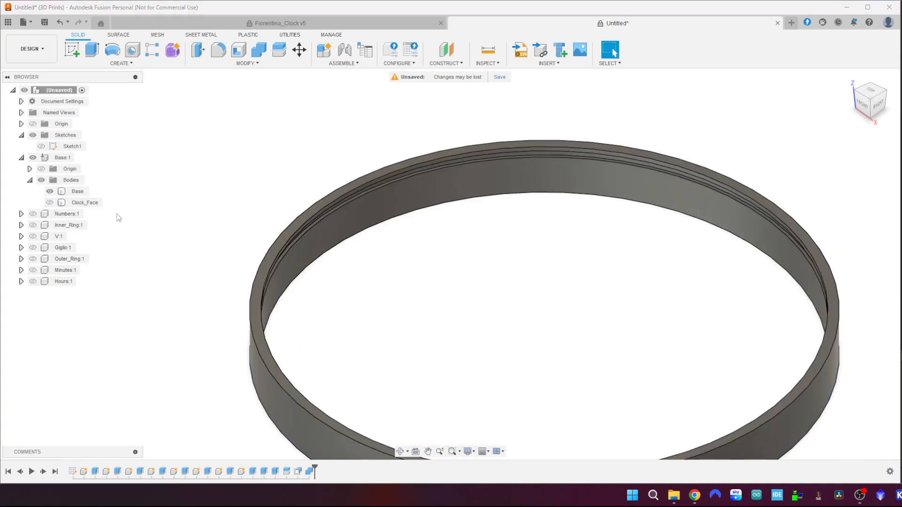
{"action": "scroll", "coordinate": [437, 259], "scroll_direction": "up", "scroll_amount": 3}
{"action": "scroll", "coordinate": [437, 259], "scroll_direction": "up", "scroll_amount": 2}
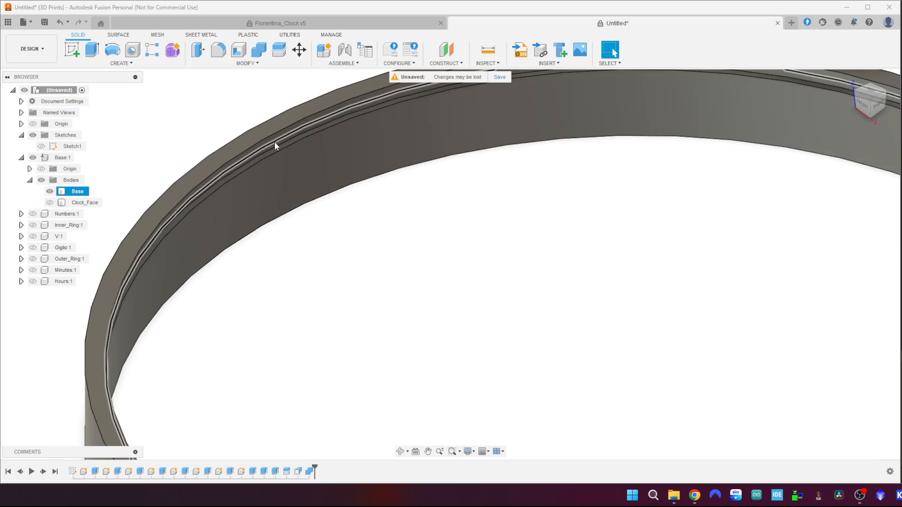
{"action": "scroll", "coordinate": [381, 222], "scroll_direction": "down", "scroll_amount": 3}
{"action": "scroll", "coordinate": [308, 127], "scroll_direction": "up", "scroll_amount": 4}
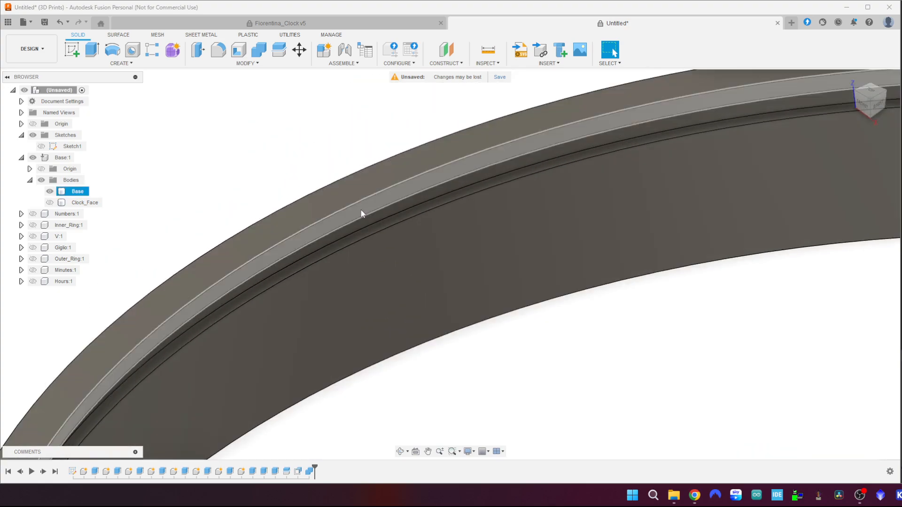
{"action": "left_click", "coordinate": [376, 207]}
{"action": "left_click", "coordinate": [198, 49]}
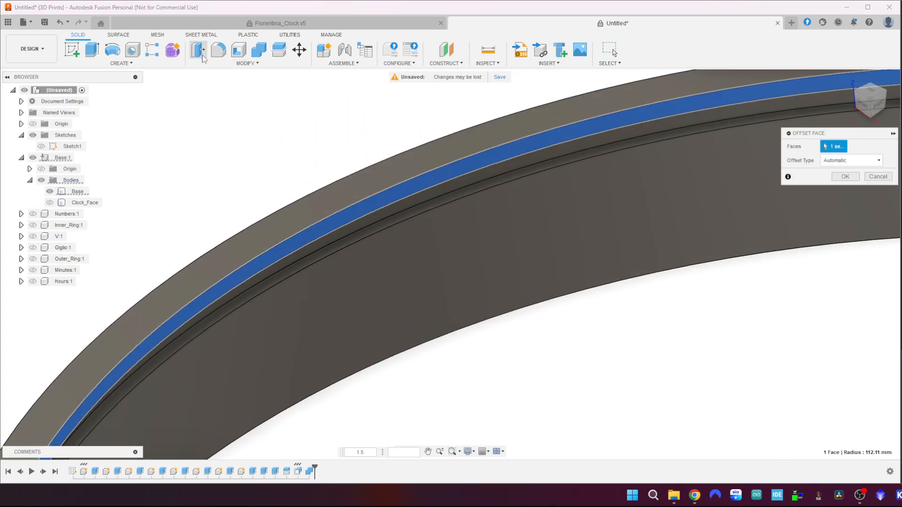
{"action": "scroll", "coordinate": [747, 396], "scroll_direction": "down", "scroll_amount": 1}
{"action": "scroll", "coordinate": [747, 396], "scroll_direction": "down", "scroll_amount": 1}
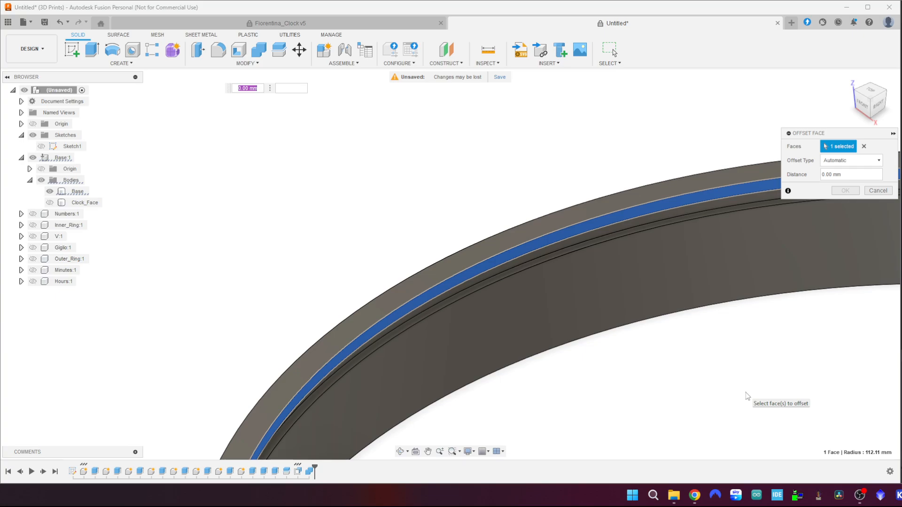
{"action": "type", "text": "-1.5"}
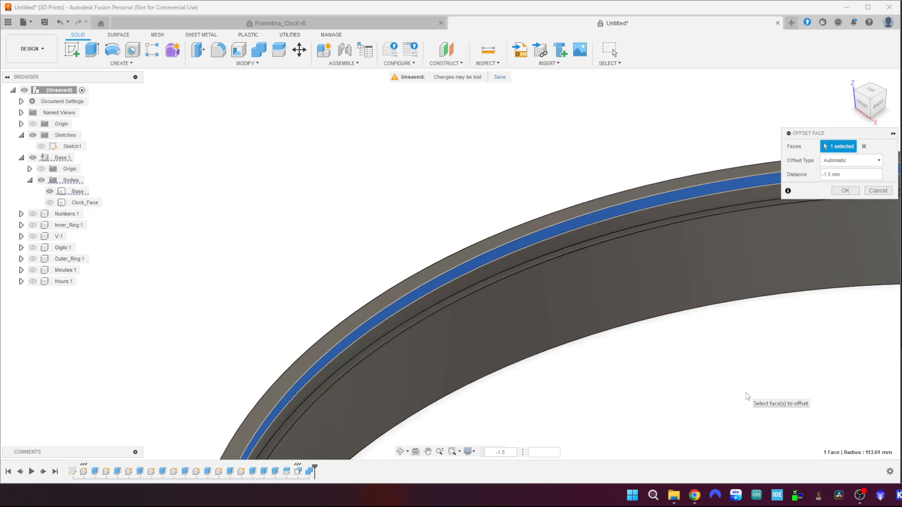
{"action": "key", "text": "Return"}
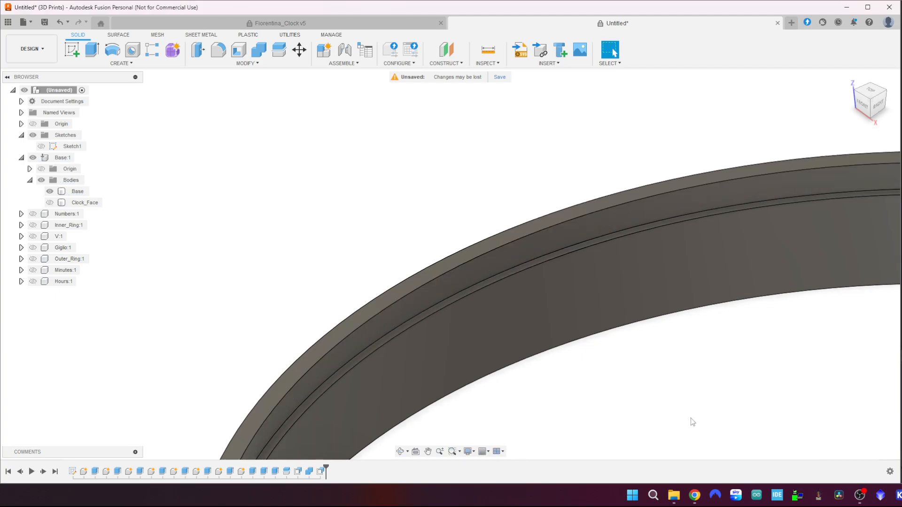
- Check how Clock_Face sits in the widened Base ring by showing and hiding it, and inspect the ring from the front
{"action": "scroll", "coordinate": [686, 413], "scroll_direction": "down", "scroll_amount": 1}
{"action": "scroll", "coordinate": [684, 411], "scroll_direction": "down", "scroll_amount": 1}
{"action": "scroll", "coordinate": [429, 204], "scroll_direction": "down", "scroll_amount": 2}
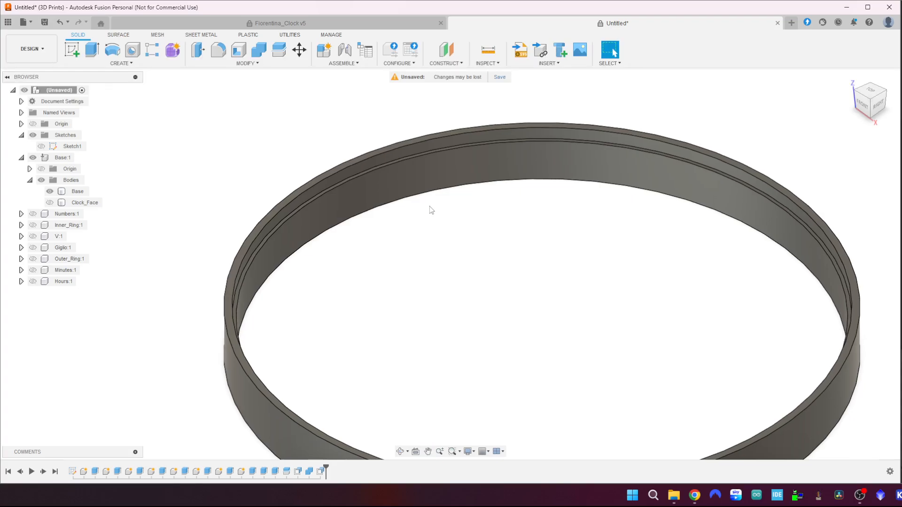
{"action": "left_click", "coordinate": [50, 203]}
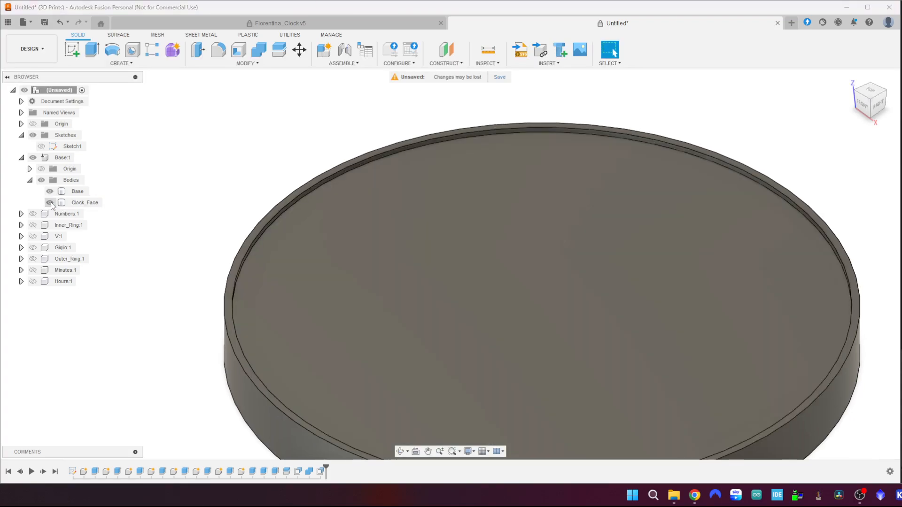
{"action": "left_click", "coordinate": [50, 203]}
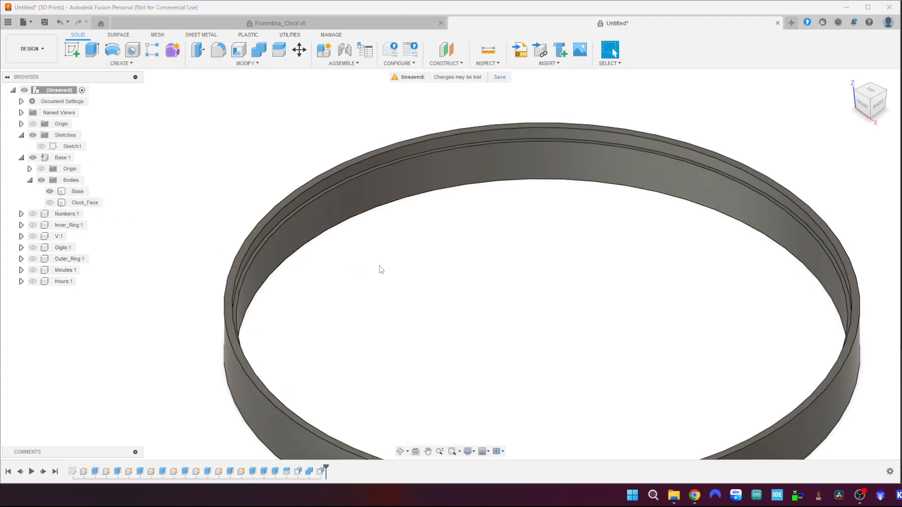
{"action": "middle_click_drag", "start_coordinate": [385, 253], "coordinate": [344, 227], "text": "shift"}
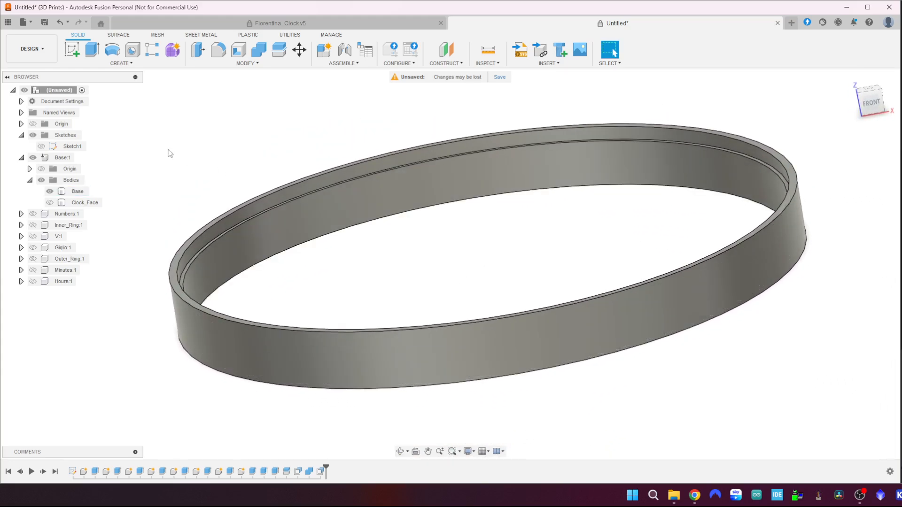
- Fillet the outer top edge of the Base ring with a 2.8 mm radius and return to the home view
{"action": "left_click", "coordinate": [217, 52]}
{"action": "left_click", "coordinate": [167, 271]}
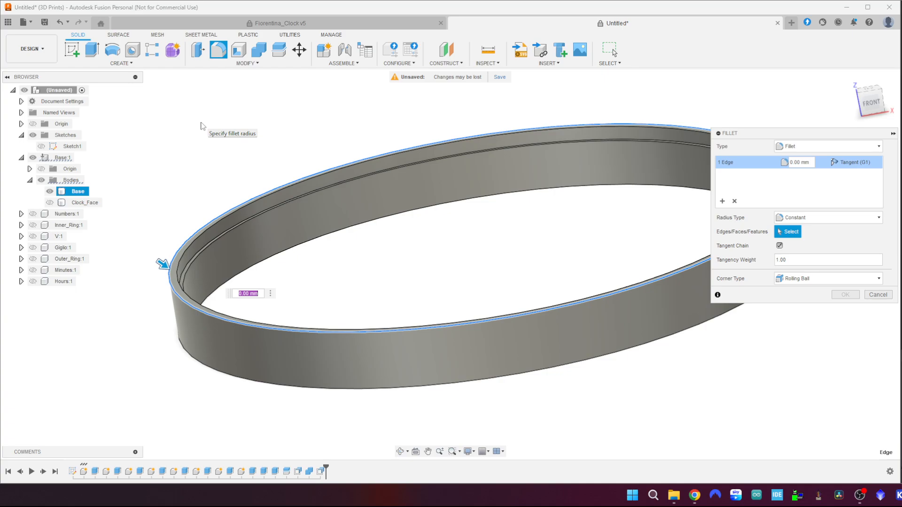
{"action": "type", "text": "2"}
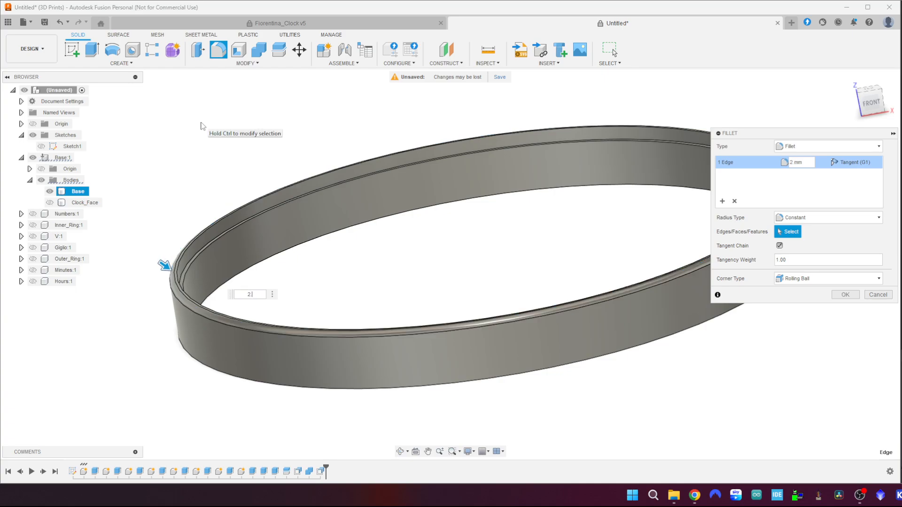
{"action": "type", "text": ".8"}
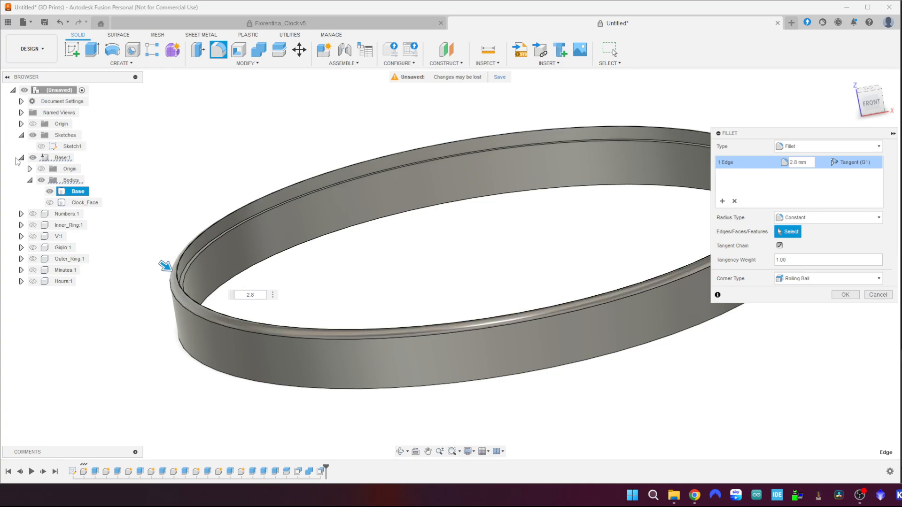
{"action": "scroll", "coordinate": [237, 233], "scroll_direction": "up", "scroll_amount": 5}
{"action": "scroll", "coordinate": [255, 235], "scroll_direction": "up", "scroll_amount": 2}
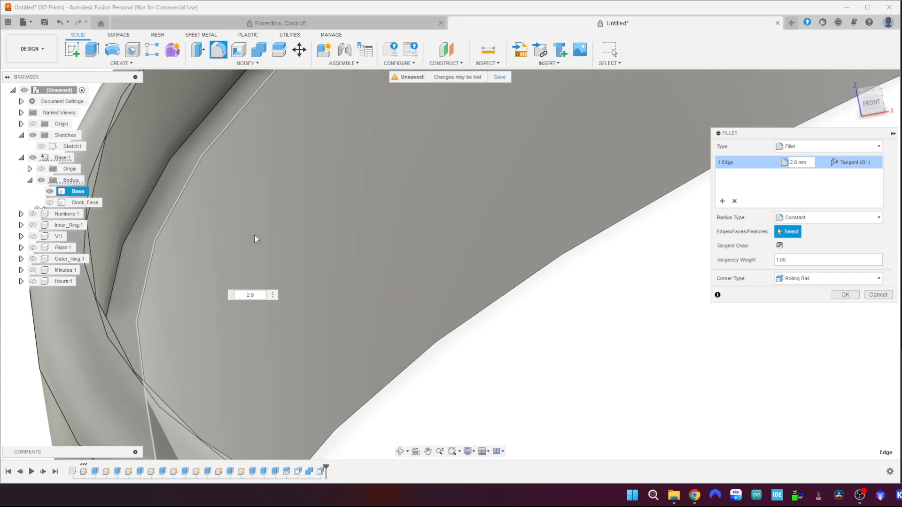
{"action": "scroll", "coordinate": [255, 235], "scroll_direction": "down", "scroll_amount": 3}
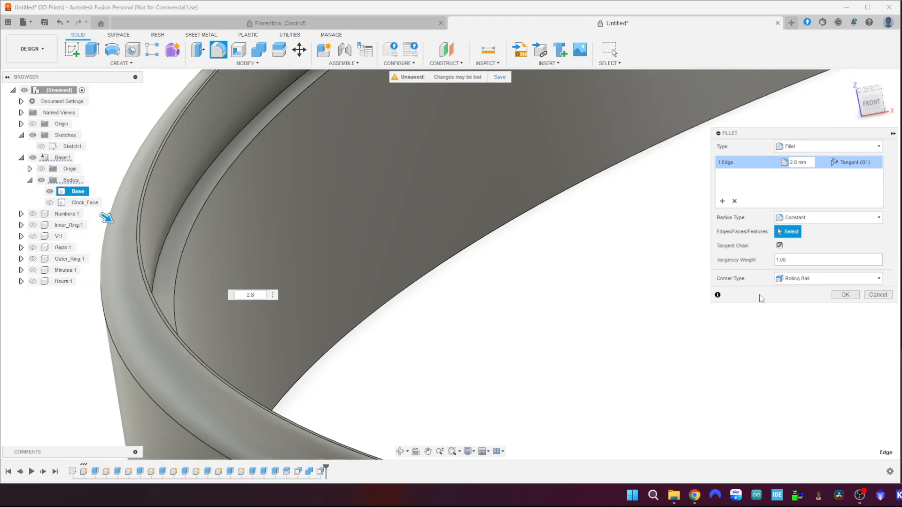
{"action": "left_click", "coordinate": [845, 294]}
{"action": "scroll", "coordinate": [836, 302], "scroll_direction": "down", "scroll_amount": 3}
{"action": "middle_click_drag", "start_coordinate": [836, 302], "coordinate": [361, 307]}
{"action": "scroll", "coordinate": [361, 307], "scroll_direction": "down", "scroll_amount": 2}
{"action": "left_click", "coordinate": [849, 78]}
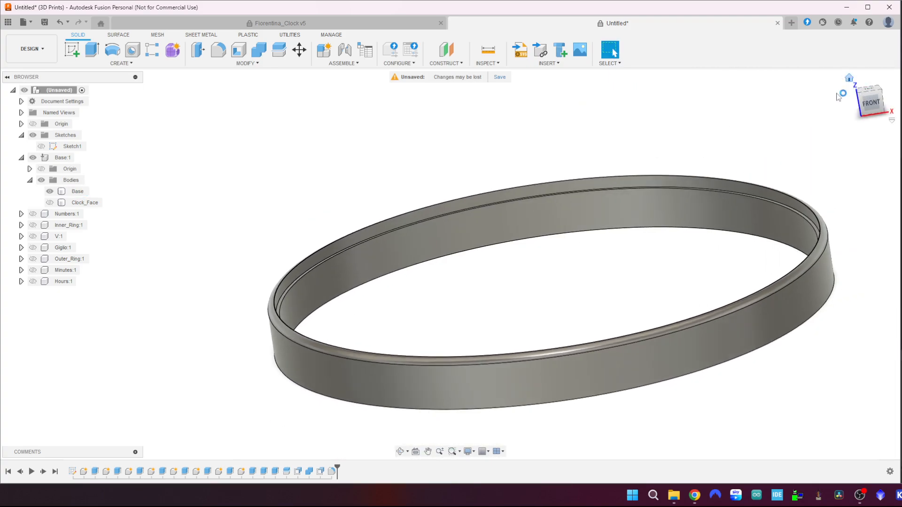
- Show Clock_Face and the Numbers, Inner_Ring, V, Giglio, Outer_Ring, Minutes and Hours components, with the Base and Sketches branches collapsed
{"action": "left_click", "coordinate": [50, 202]}
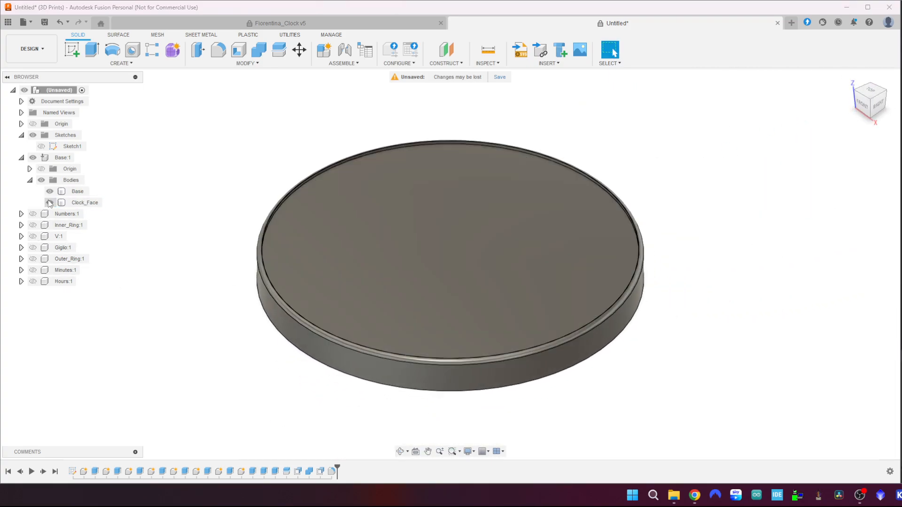
{"action": "left_click", "coordinate": [30, 181]}
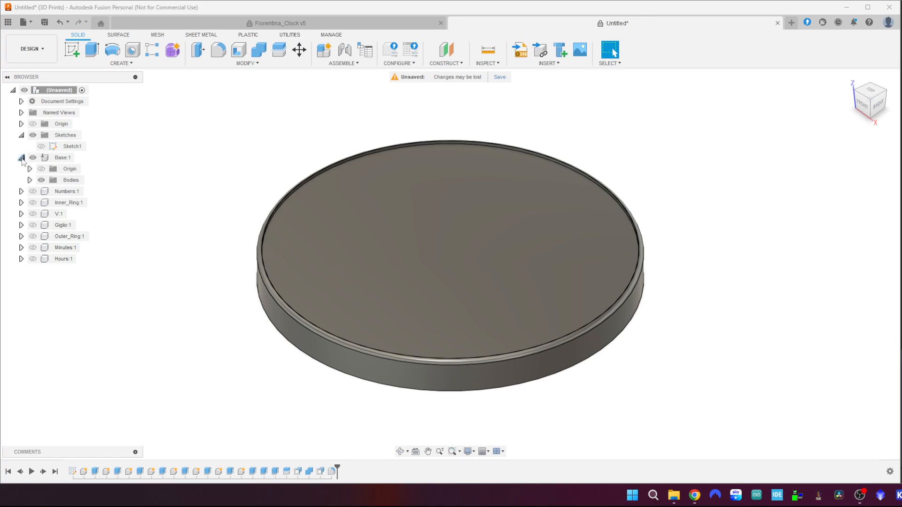
{"action": "left_click", "coordinate": [22, 157]}
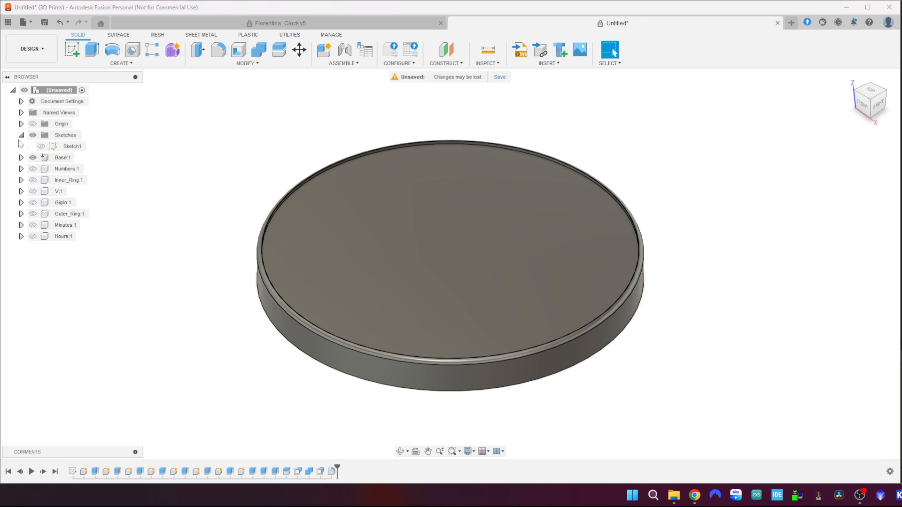
{"action": "left_click", "coordinate": [21, 135]}
{"action": "left_click", "coordinate": [33, 157]}
{"action": "left_click", "coordinate": [33, 169]}
{"action": "left_click", "coordinate": [33, 180]}
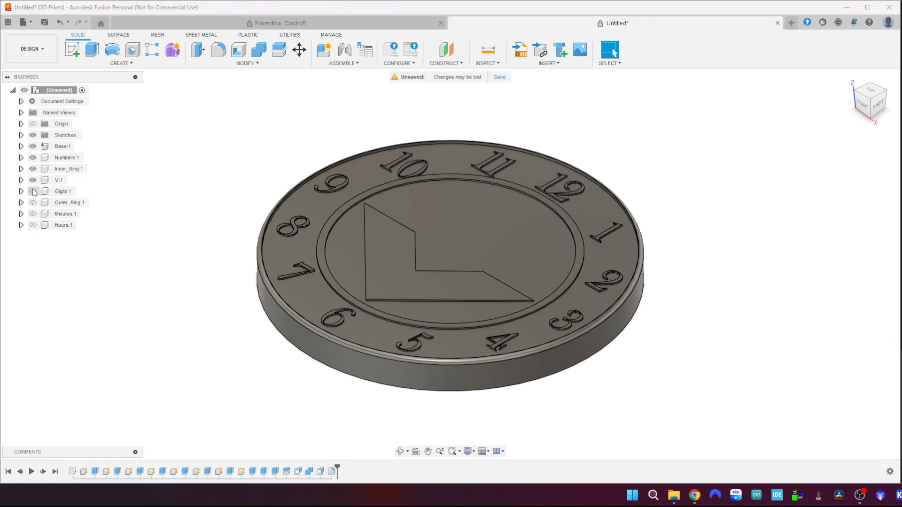
{"action": "left_click", "coordinate": [33, 191]}
{"action": "left_click", "coordinate": [33, 203]}
{"action": "left_click", "coordinate": [33, 214]}
{"action": "left_click", "coordinate": [33, 225]}
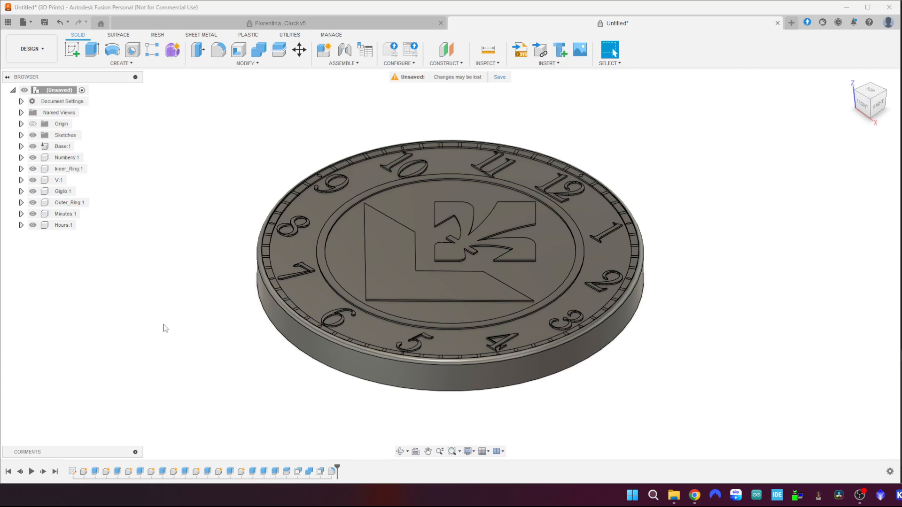
{"action": "middle_click_drag", "start_coordinate": [164, 334], "coordinate": [175, 346], "text": "shift"}
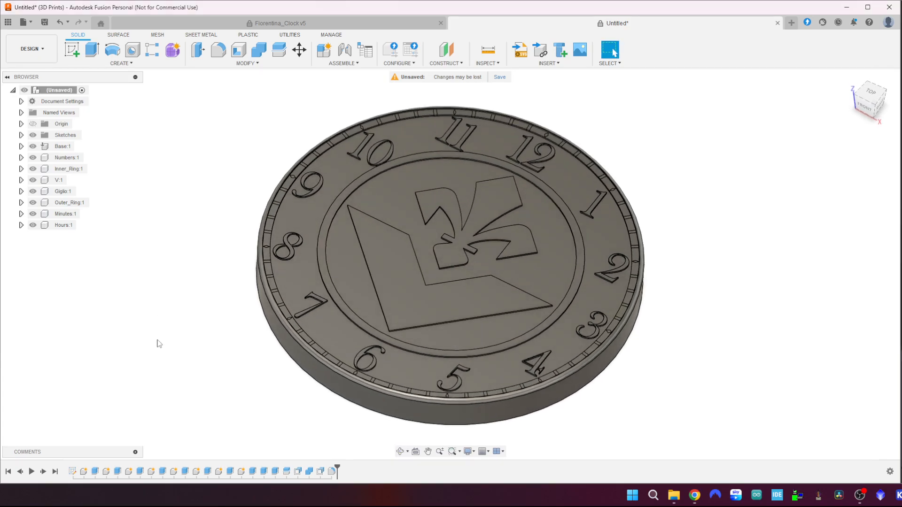
{"action": "middle_click_drag", "start_coordinate": [150, 292], "coordinate": [156, 272]}
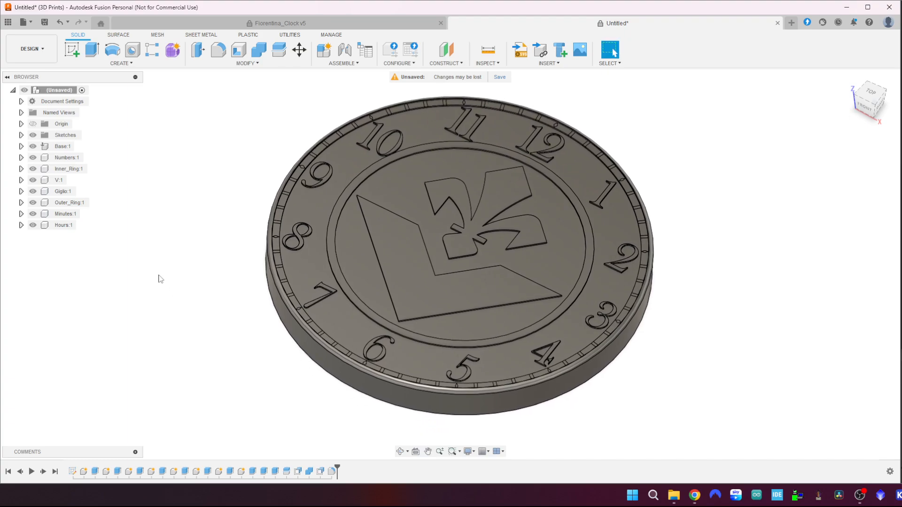
- View the clock from the top, hide the Giglio and Base components, and show Sketch1
{"action": "left_click", "coordinate": [872, 92]}
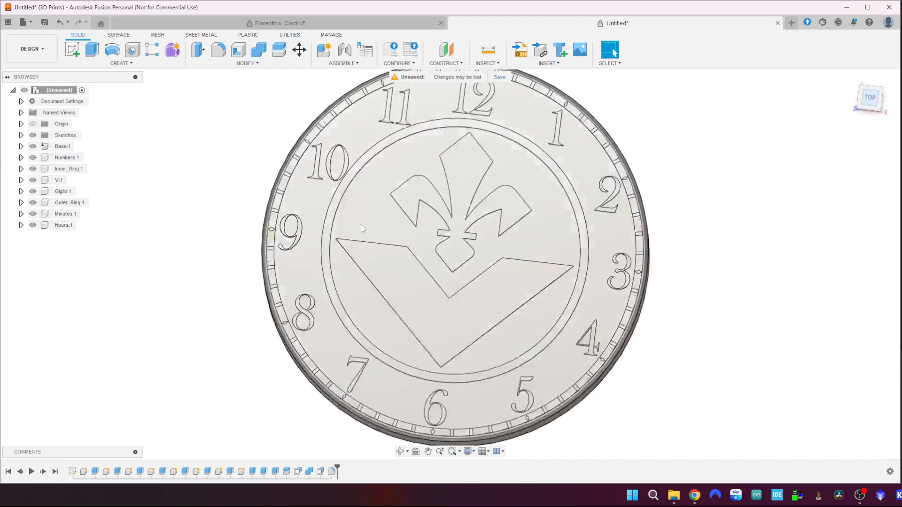
{"action": "left_click", "coordinate": [33, 192]}
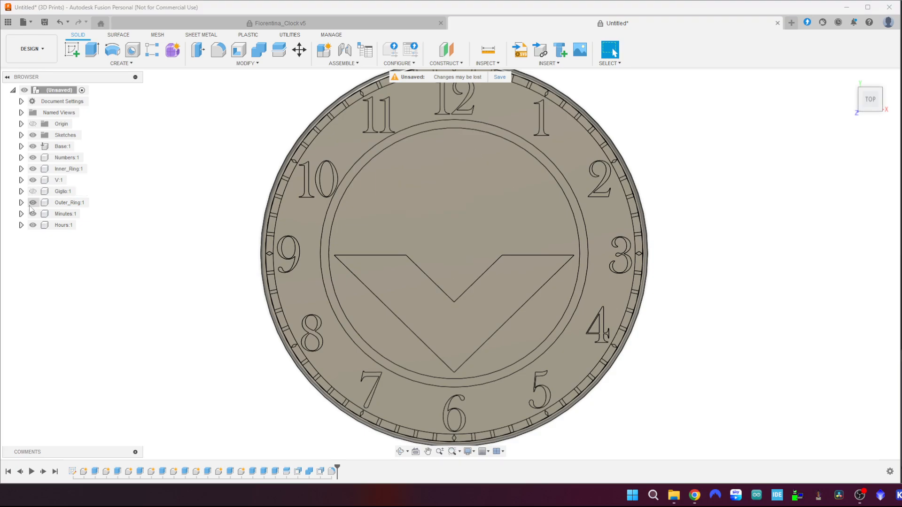
{"action": "left_click", "coordinate": [33, 146]}
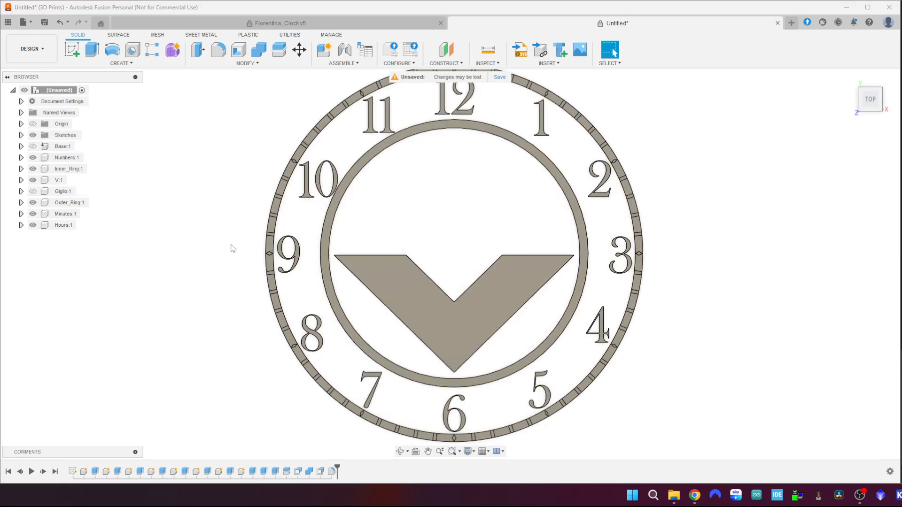
{"action": "left_click", "coordinate": [21, 135]}
{"action": "left_click", "coordinate": [40, 148]}
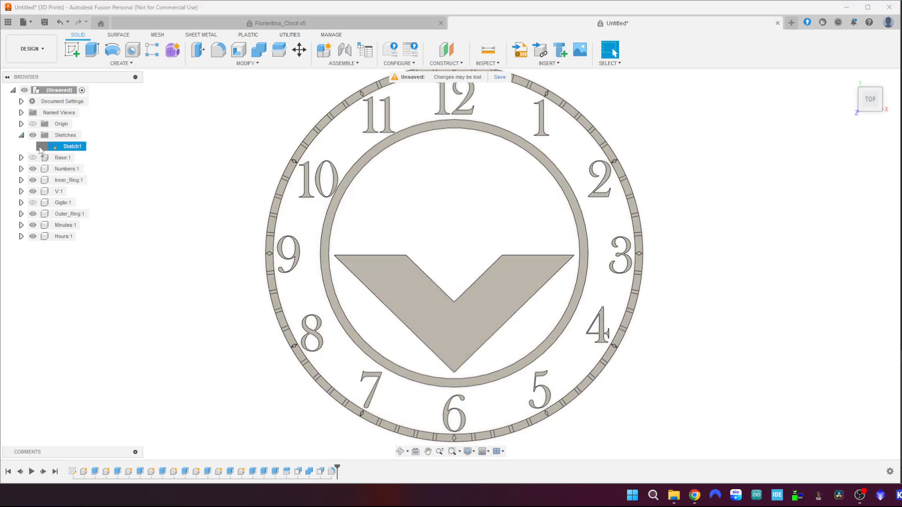
{"action": "left_click", "coordinate": [41, 147]}
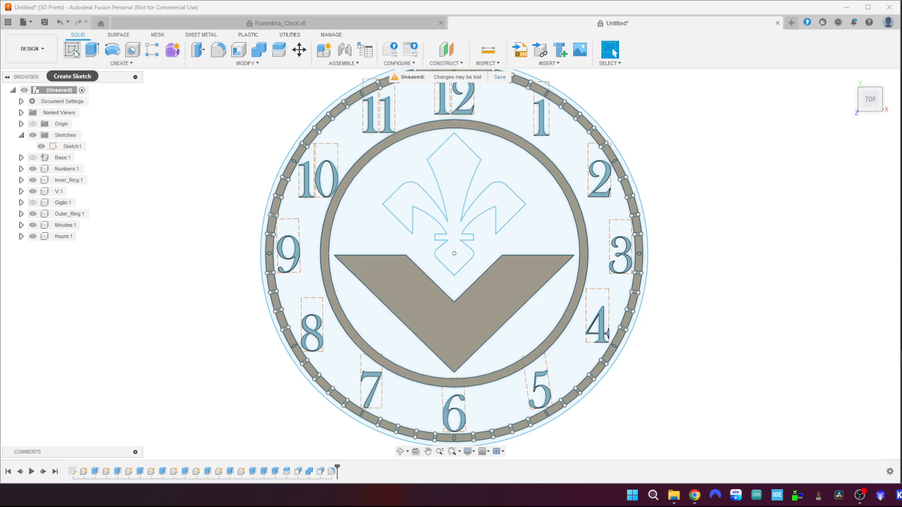
- Edit Sketch1 and draw a 9 mm diameter circle centred on the origin, within the lower part of the lily emblem
{"action": "right_click", "coordinate": [73, 146]}
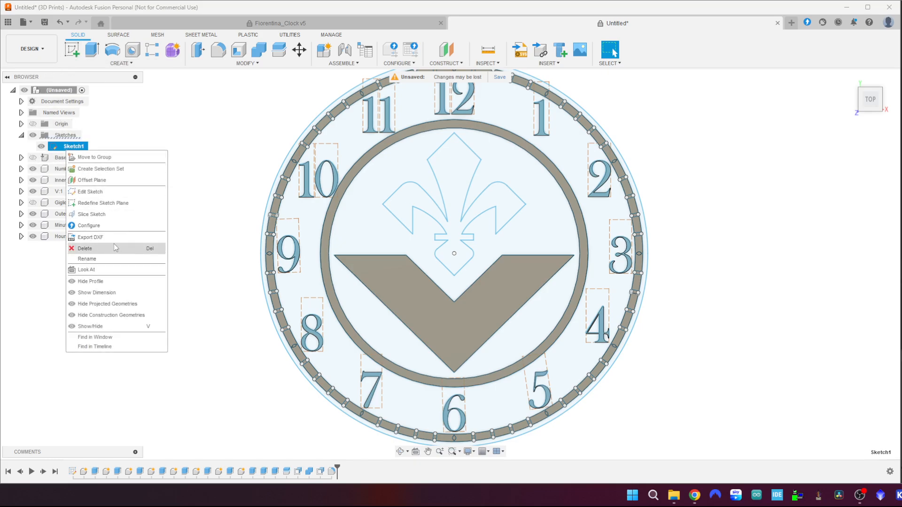
{"action": "left_click", "coordinate": [112, 192]}
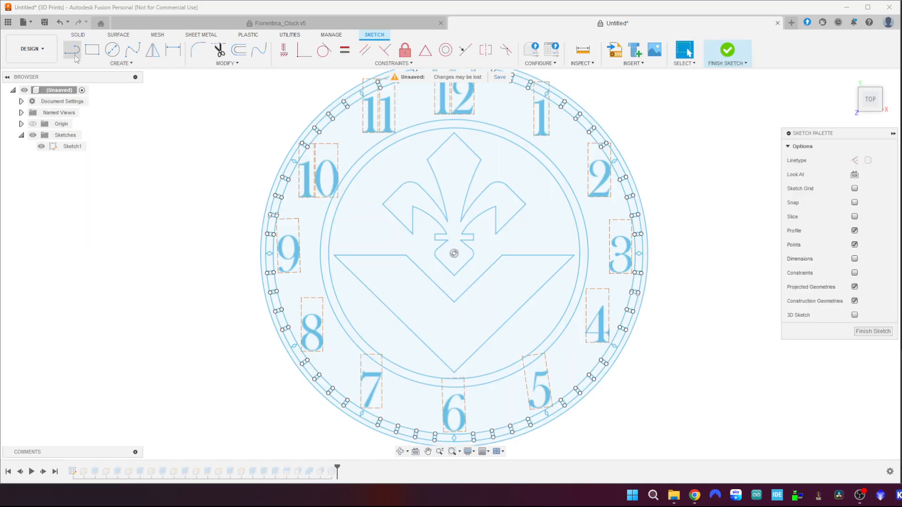
{"action": "left_click", "coordinate": [113, 49]}
{"action": "scroll", "coordinate": [459, 256], "scroll_direction": "up", "scroll_amount": 5}
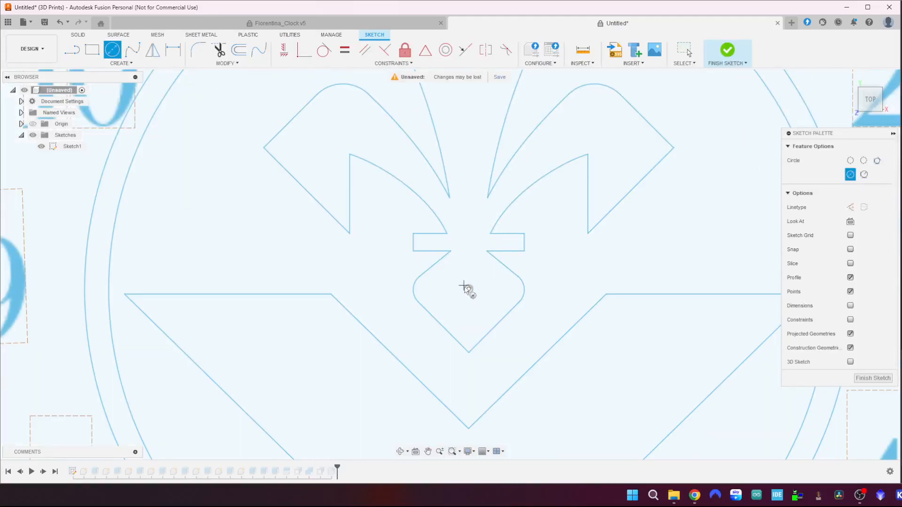
{"action": "left_click", "coordinate": [468, 289]}
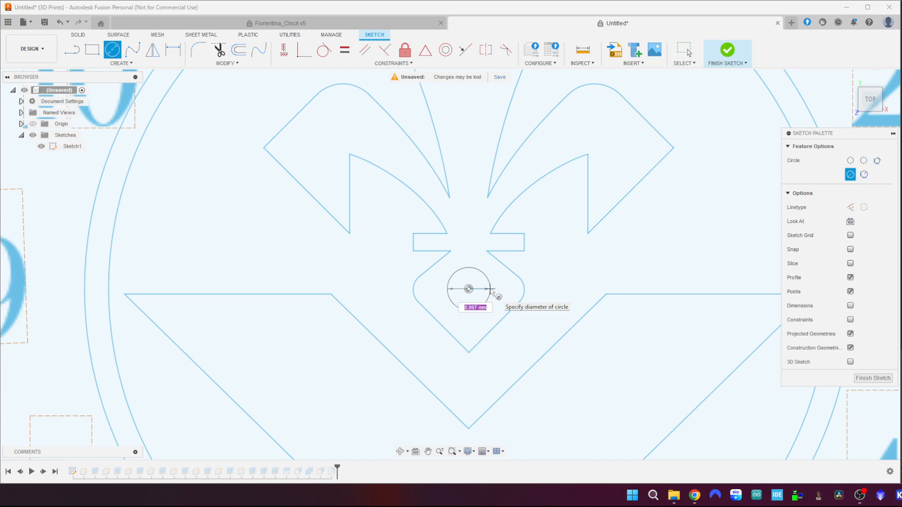
{"action": "type", "text": "9"}
{"action": "key", "text": "Return"}
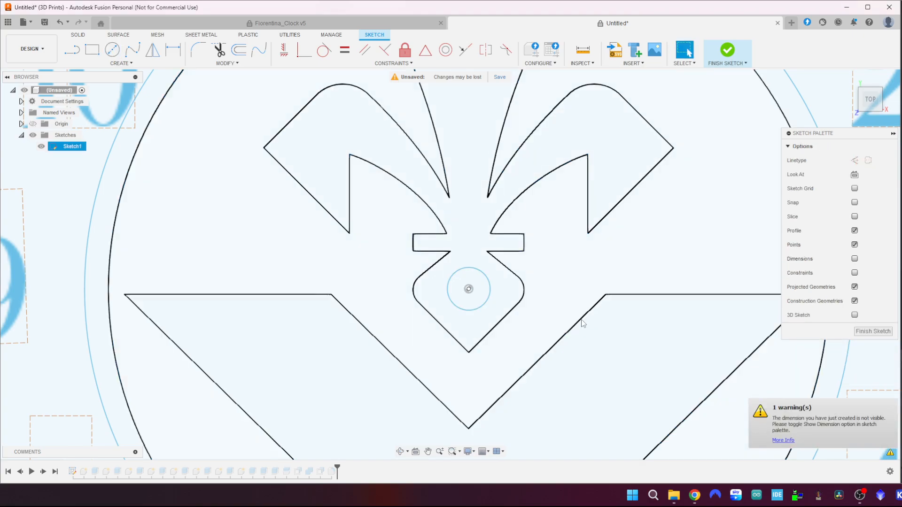
{"action": "key", "text": "Escape"}
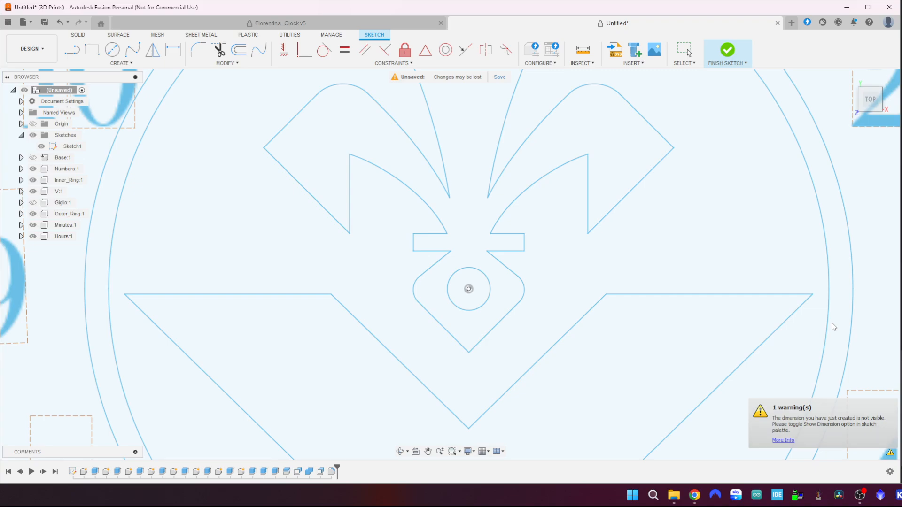
- Finish Sketch1 and extrude its 9 mm circle 31.50 mm as a cut through the visible Giglio and Base components
{"action": "left_click", "coordinate": [727, 50]}
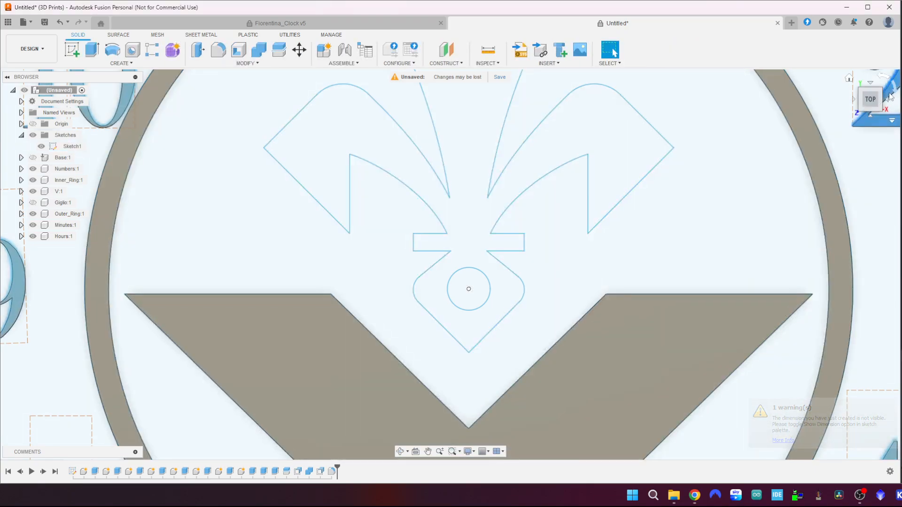
{"action": "left_click", "coordinate": [890, 96]}
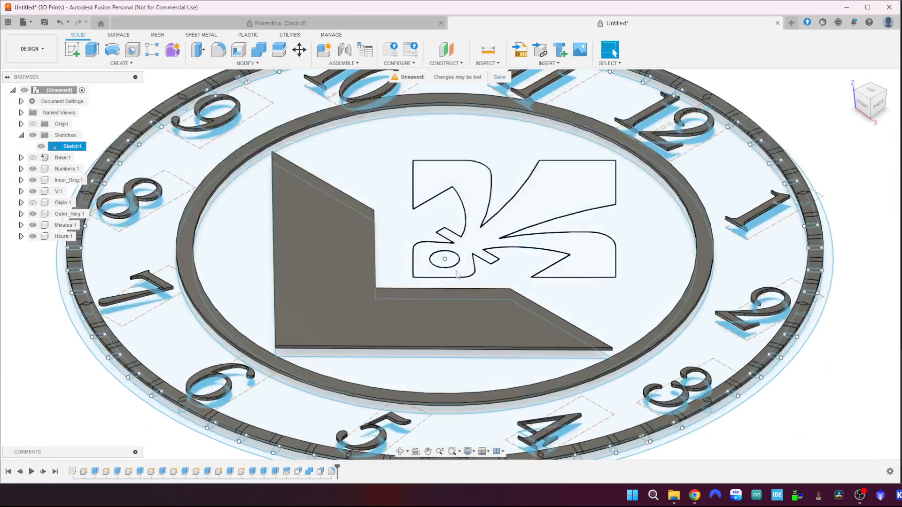
{"action": "scroll", "coordinate": [456, 274], "scroll_direction": "up", "scroll_amount": 3}
{"action": "left_click", "coordinate": [454, 259]}
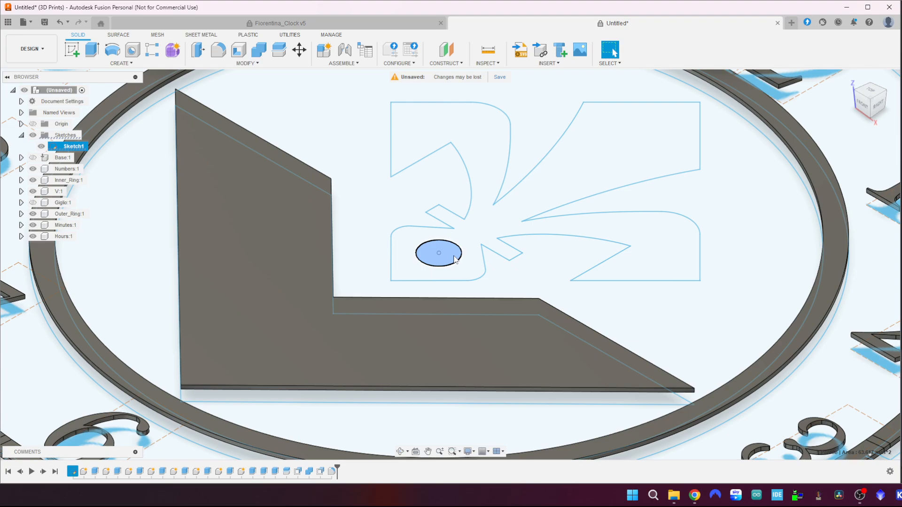
{"action": "key", "text": "e"}
{"action": "left_click_drag", "start_coordinate": [439, 253], "coordinate": [447, 115]}
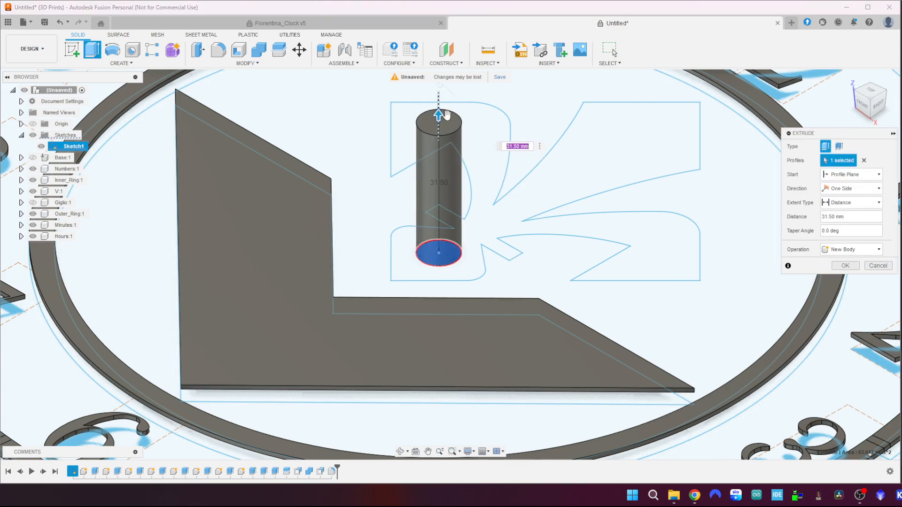
{"action": "left_click", "coordinate": [33, 202]}
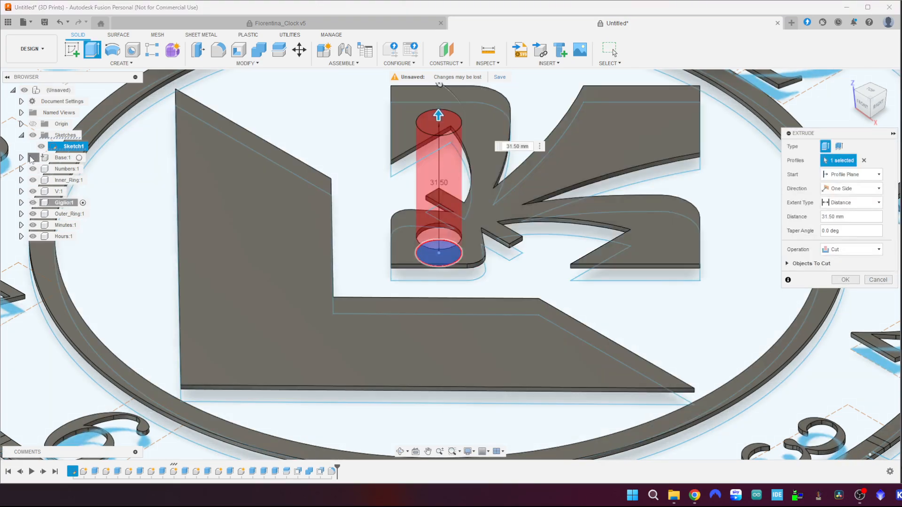
{"action": "left_click", "coordinate": [32, 157]}
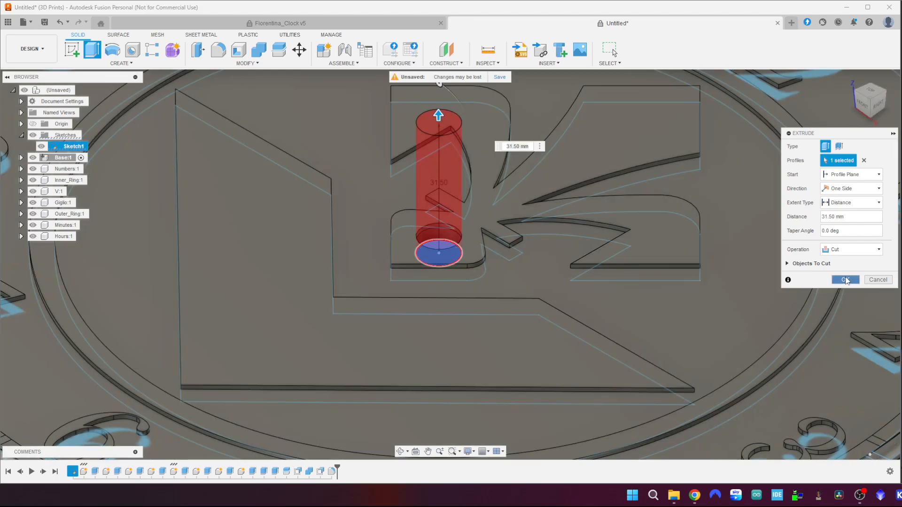
{"action": "left_click", "coordinate": [845, 280]}
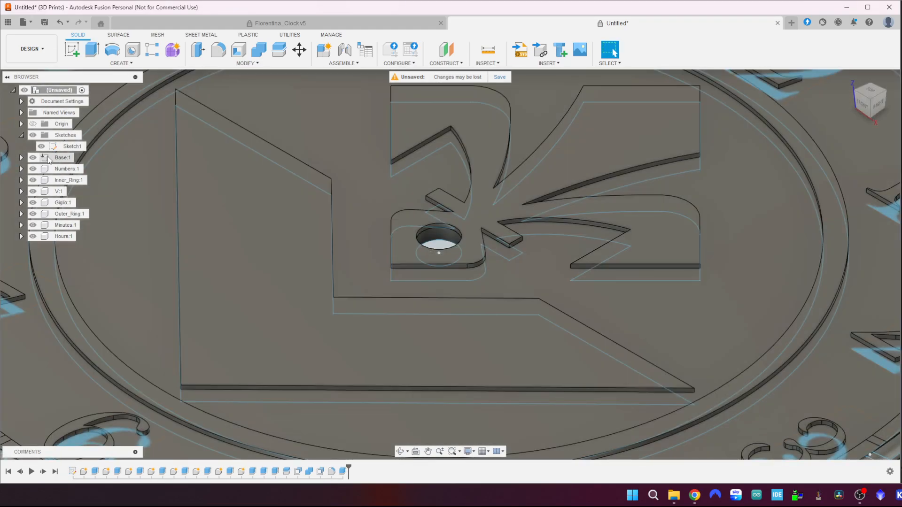
- Hide Sketch1, check the centre hole from above, and return to the home view
{"action": "left_click", "coordinate": [42, 146]}
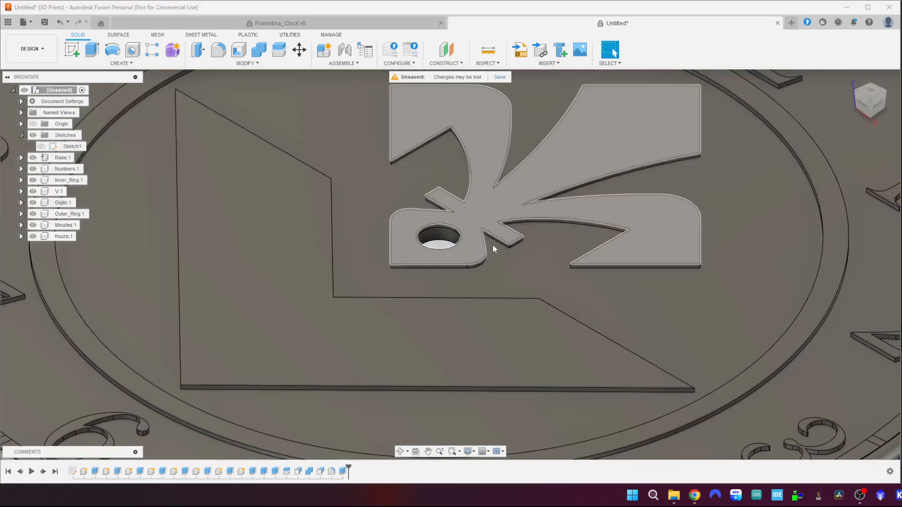
{"action": "middle_click_drag", "start_coordinate": [487, 237], "coordinate": [407, 306], "text": "shift"}
{"action": "scroll", "coordinate": [496, 300], "scroll_direction": "down", "scroll_amount": 4}
{"action": "scroll", "coordinate": [409, 307], "scroll_direction": "down", "scroll_amount": 4}
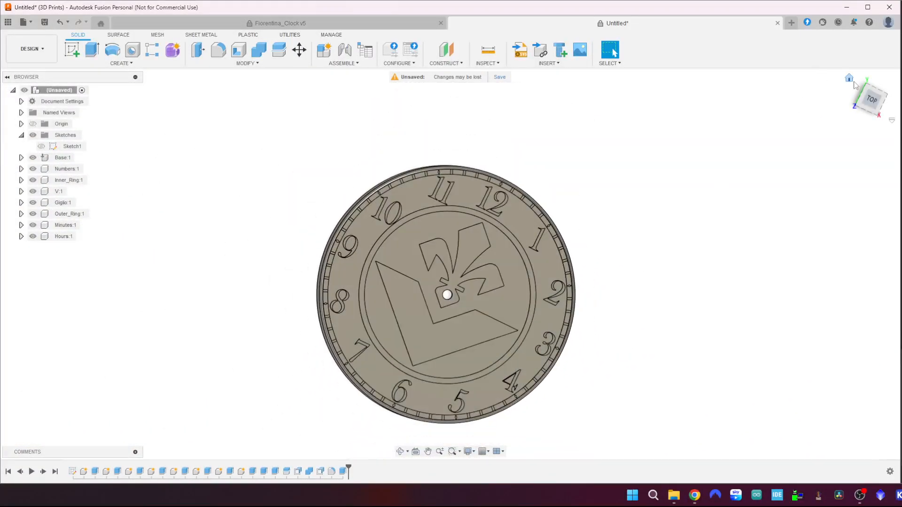
{"action": "left_click", "coordinate": [849, 78]}
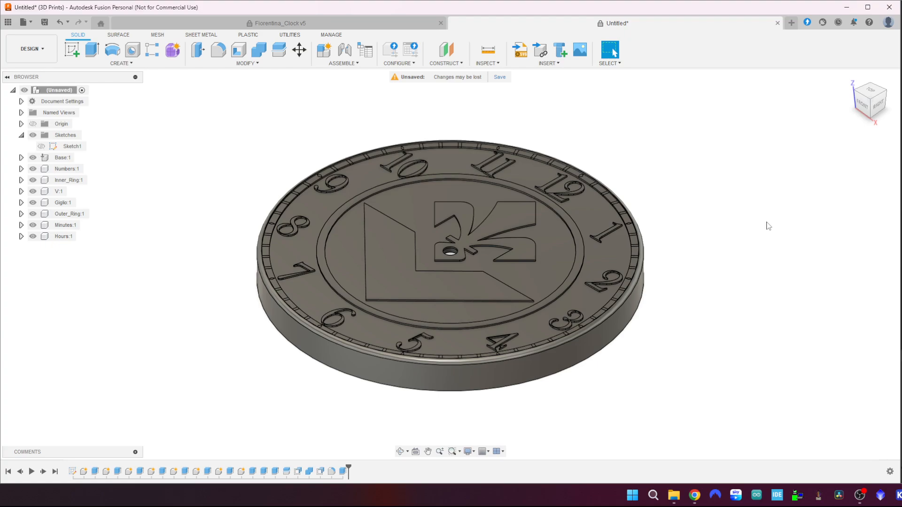
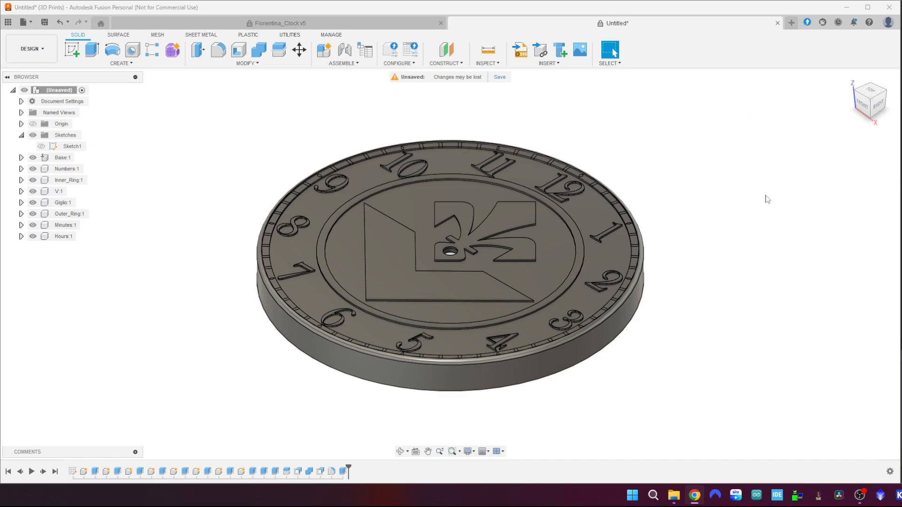
- Add the ABS (White) plastic appearance to the design's appearances
{"action": "key", "text": "a"}
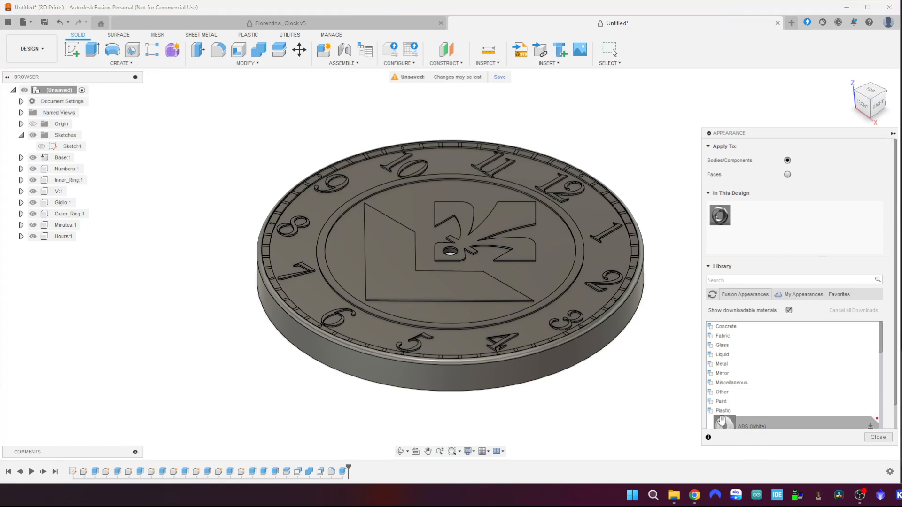
{"action": "left_click_drag", "start_coordinate": [722, 420], "coordinate": [765, 220]}
{"action": "right_click", "coordinate": [751, 227]}
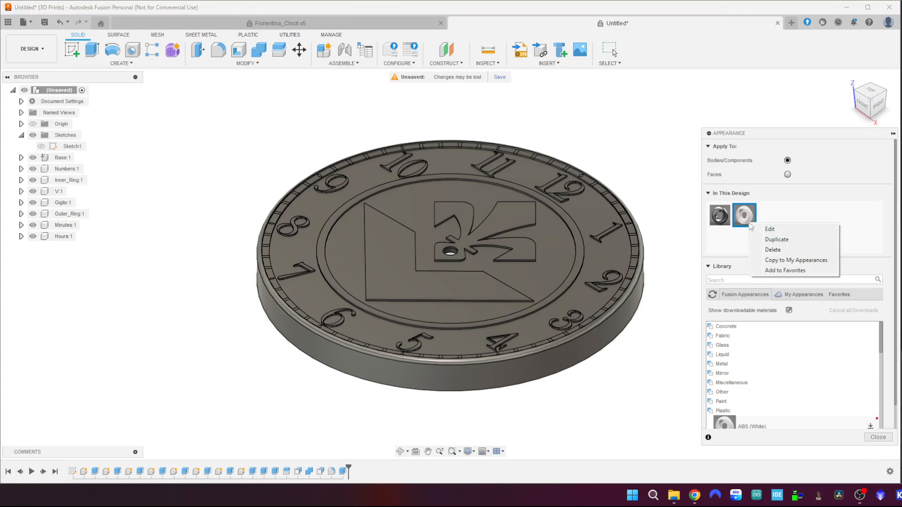
{"action": "left_click", "coordinate": [769, 229]}
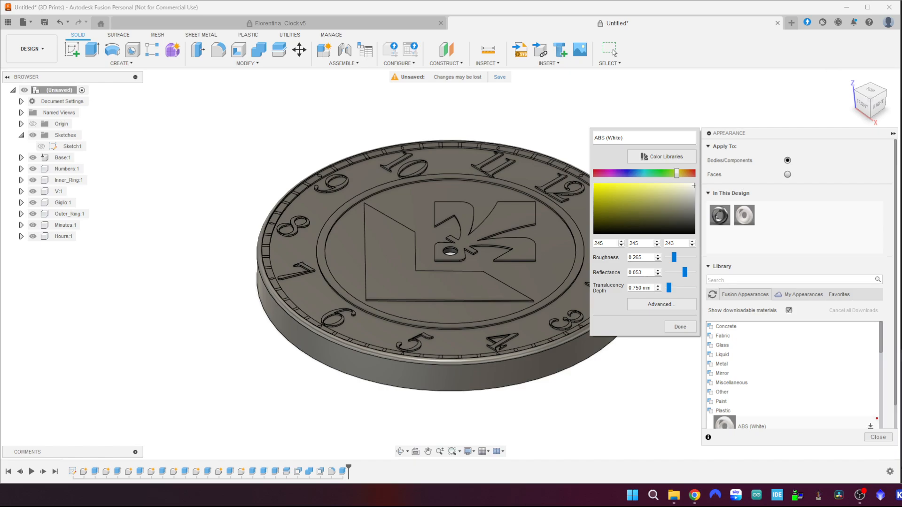
{"action": "left_click", "coordinate": [680, 327]}
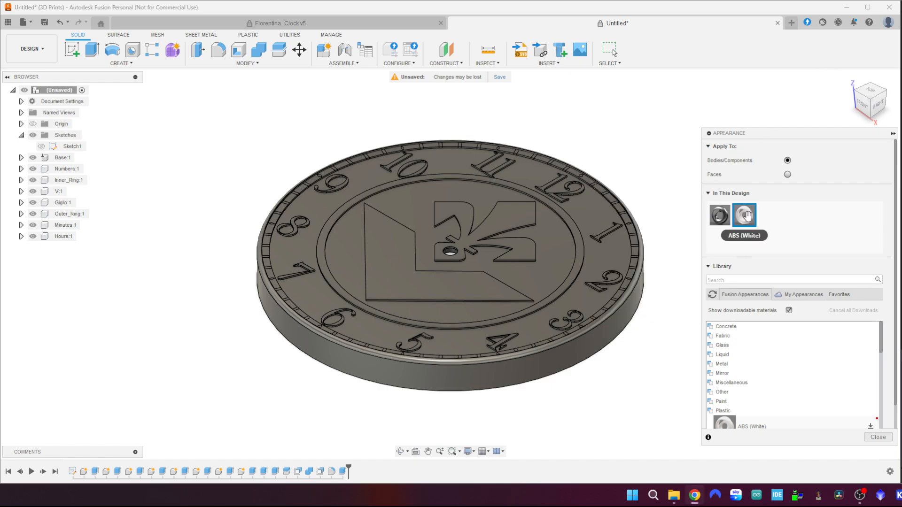
- Recolour the added ABS (White) appearance to #b1a77a in its advanced material settings
{"action": "right_click", "coordinate": [750, 219]}
{"action": "left_click", "coordinate": [761, 229]}
{"action": "left_click", "coordinate": [661, 306]}
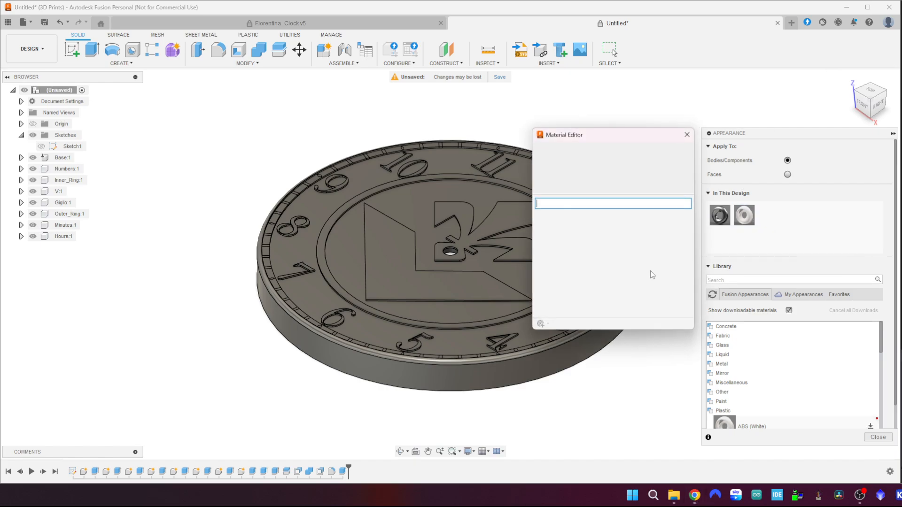
{"action": "left_click", "coordinate": [628, 234]}
{"action": "left_click_drag", "start_coordinate": [679, 298], "coordinate": [635, 295]}
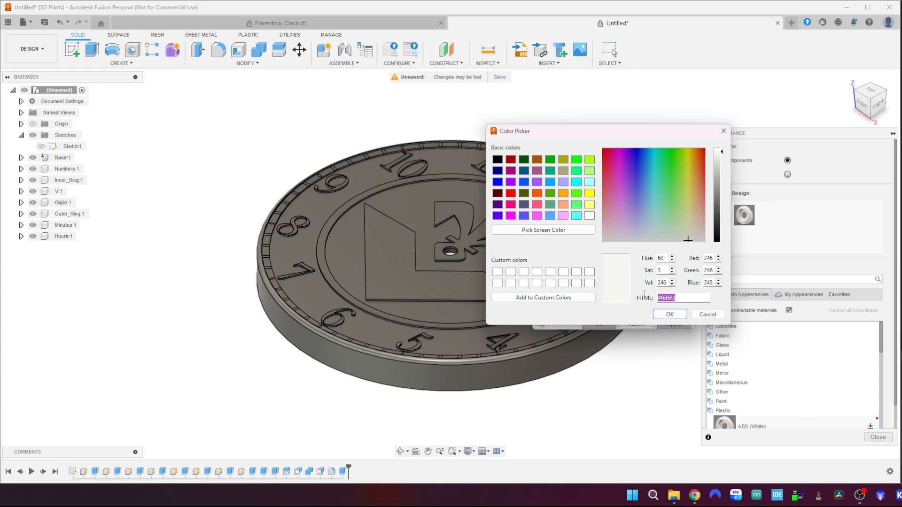
{"action": "type", "text": "#b1a77a"}
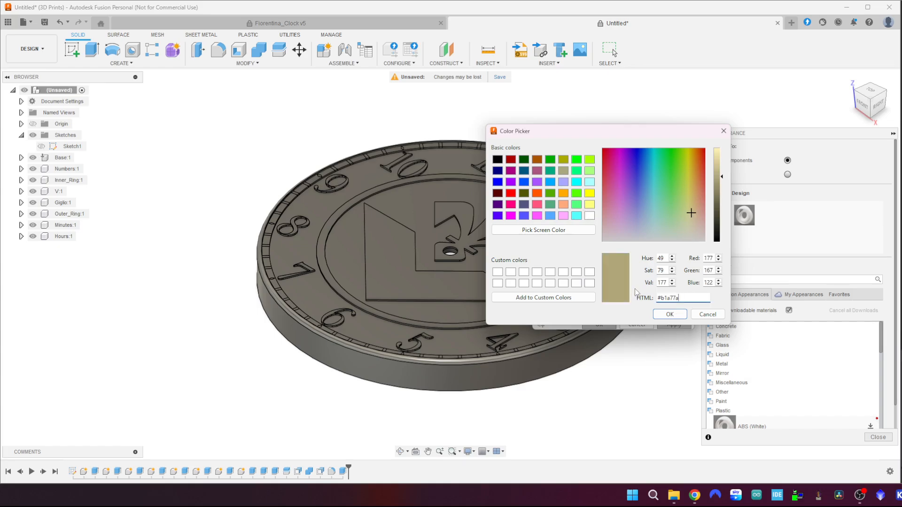
{"action": "left_click", "coordinate": [664, 313]}
{"action": "left_click", "coordinate": [673, 324]}
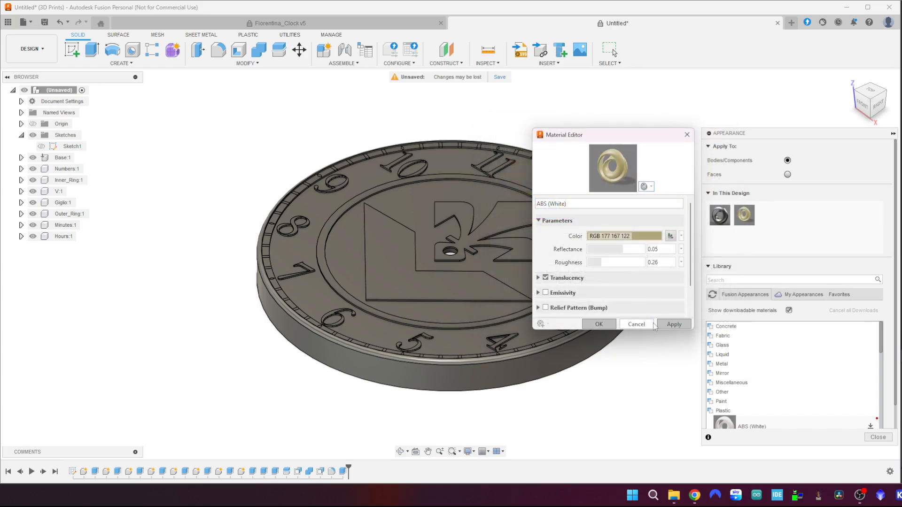
{"action": "left_click", "coordinate": [635, 324]}
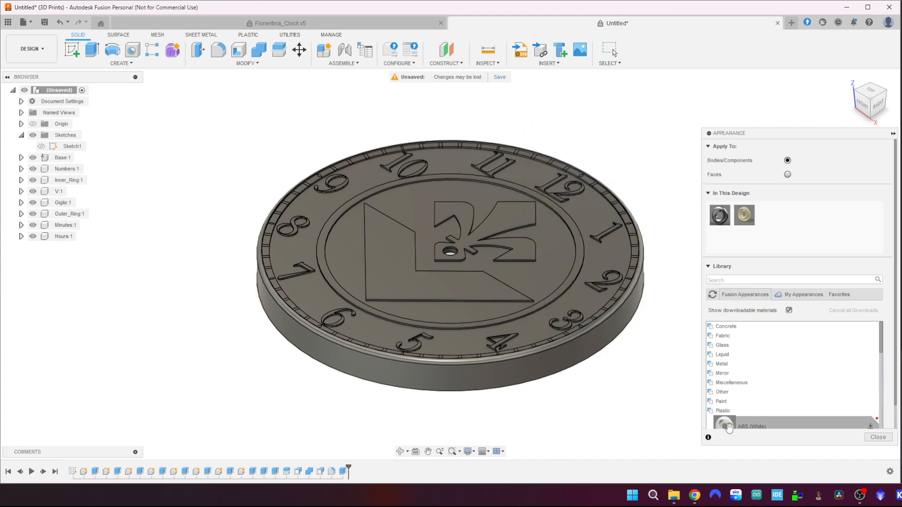
- Add a second ABS (White) appearance to the design and set its colour to #cc2229
{"action": "left_click_drag", "start_coordinate": [724, 424], "coordinate": [784, 214]}
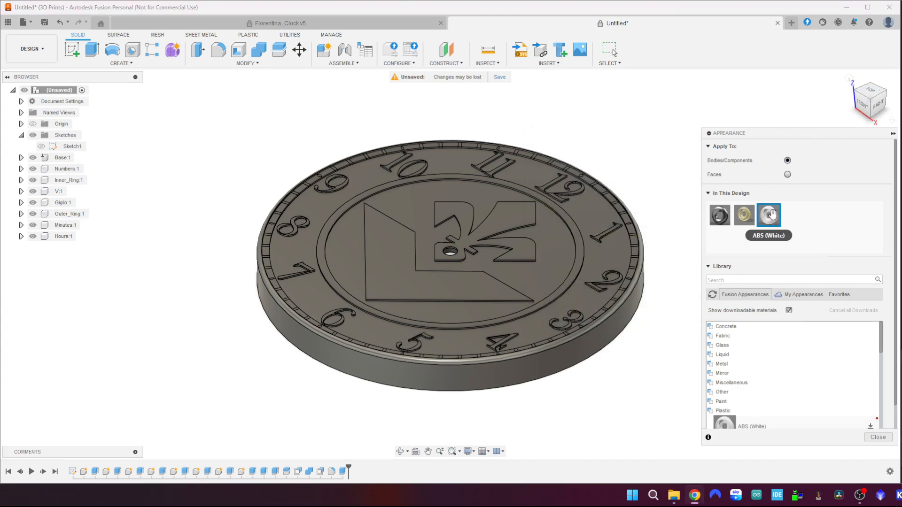
{"action": "right_click", "coordinate": [771, 214]}
{"action": "left_click", "coordinate": [782, 224]}
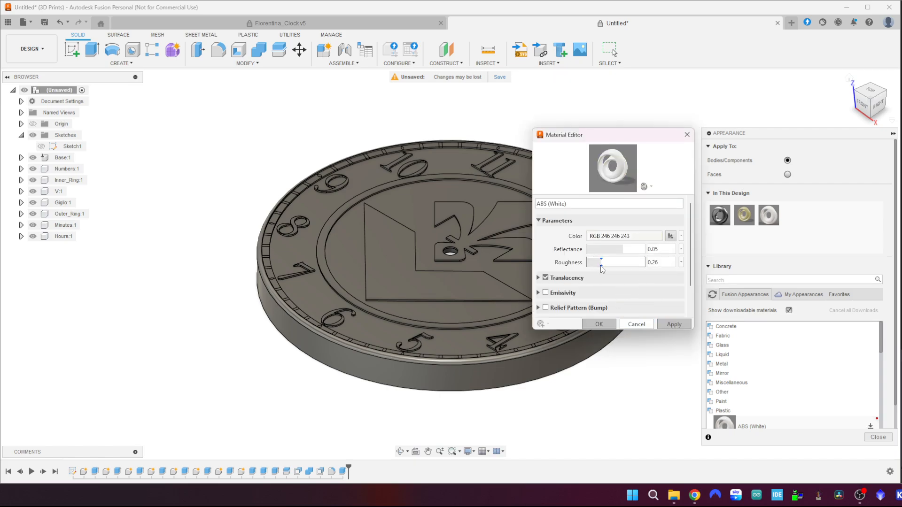
{"action": "left_click", "coordinate": [622, 237]}
{"action": "type", "text": "#cc2229"}
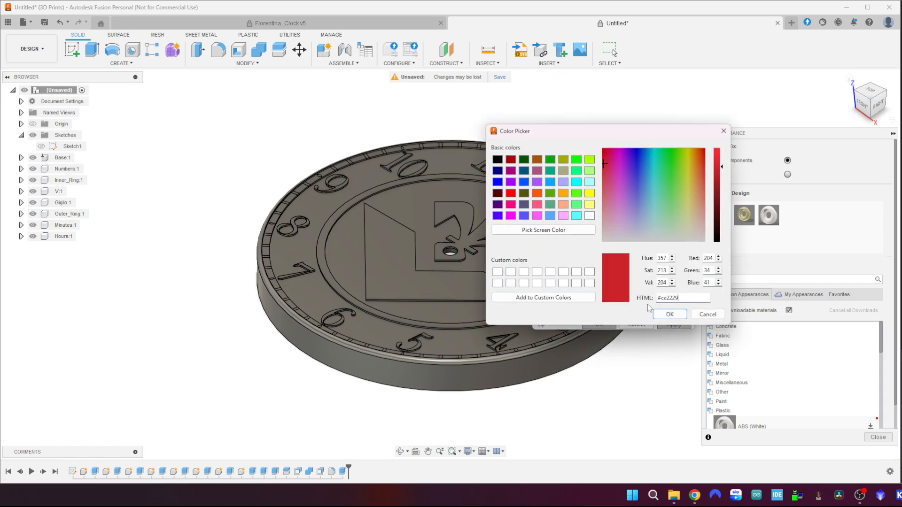
{"action": "left_click", "coordinate": [670, 314]}
{"action": "left_click", "coordinate": [673, 324]}
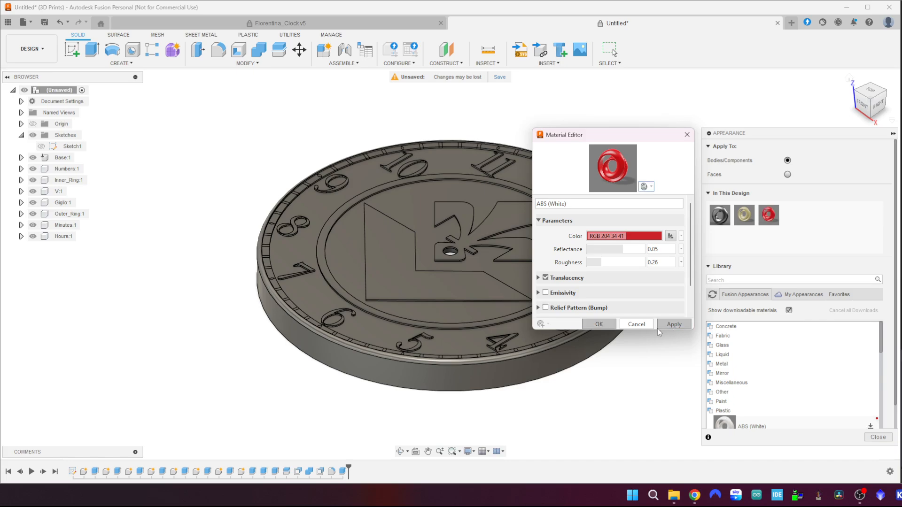
{"action": "left_click", "coordinate": [598, 324]}
- Add a third ABS (White) appearance to the design and set its colour to RGB 80 64 143
{"action": "left_click_drag", "start_coordinate": [727, 419], "coordinate": [822, 220]}
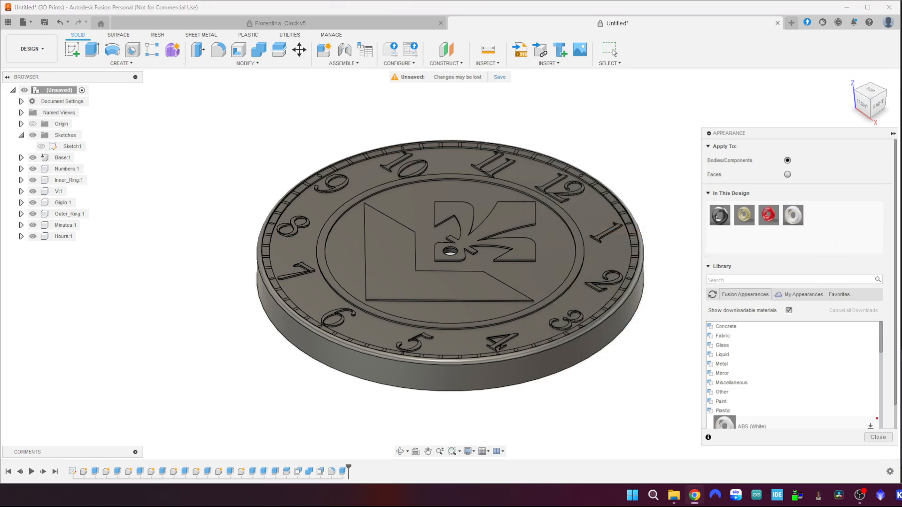
{"action": "right_click", "coordinate": [794, 216]}
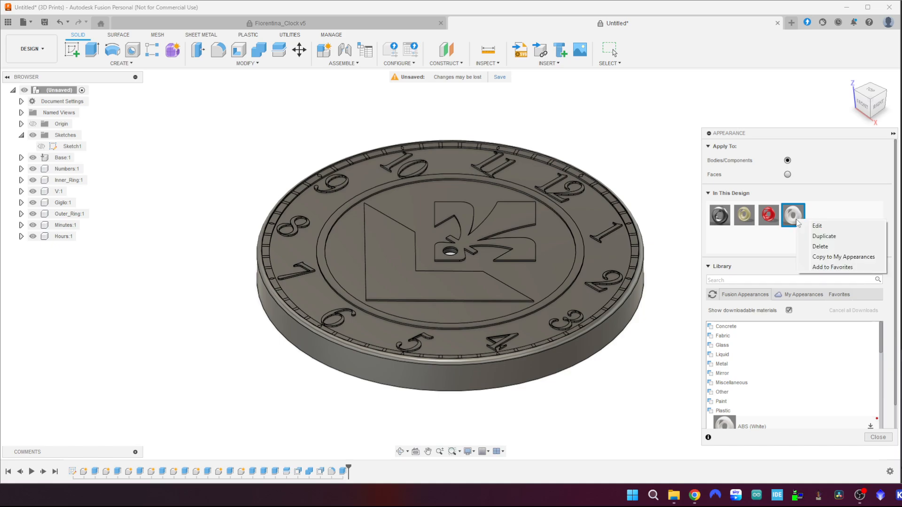
{"action": "left_click", "coordinate": [814, 227]}
{"action": "left_click", "coordinate": [672, 305]}
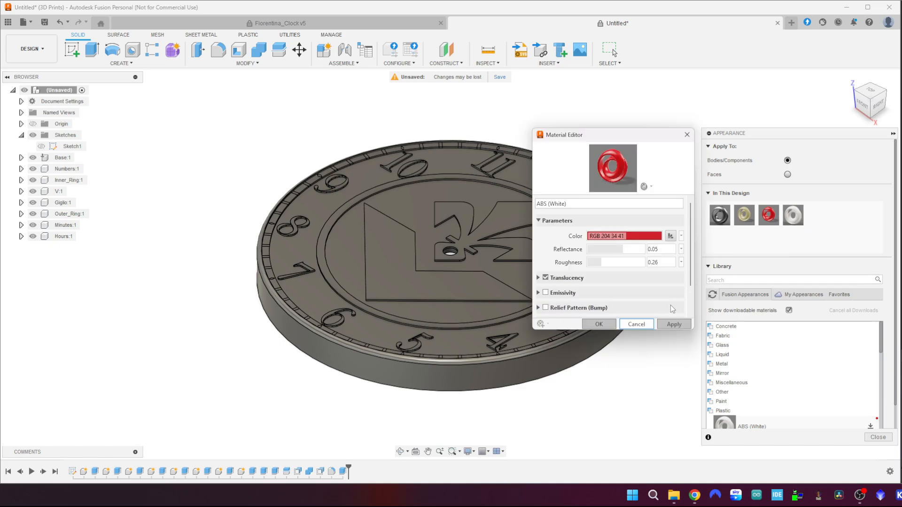
{"action": "left_click", "coordinate": [638, 236]}
{"action": "double_click", "coordinate": [668, 299]}
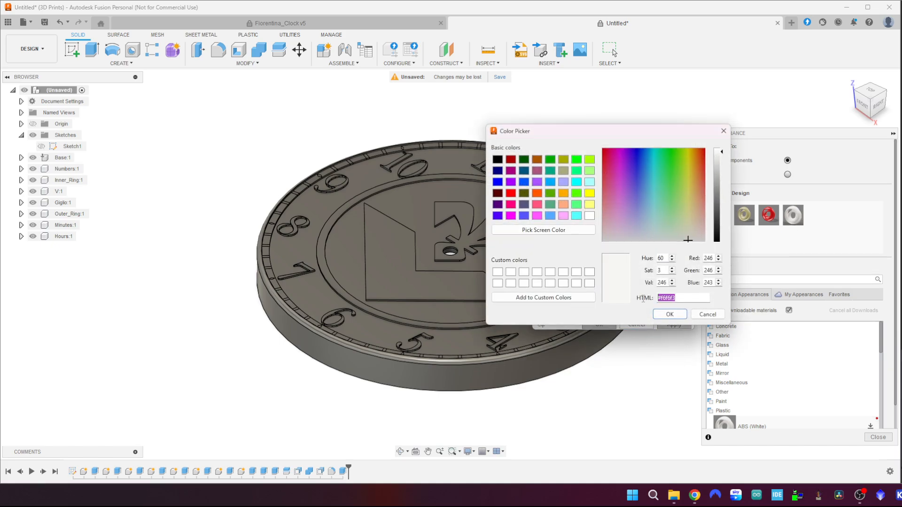
{"action": "key", "text": "ctrl+v"}
{"action": "left_click", "coordinate": [678, 317]}
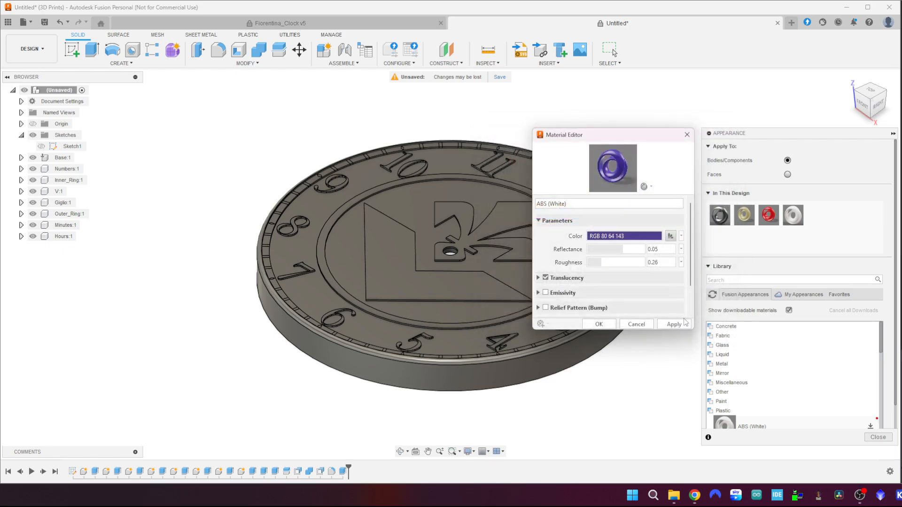
{"action": "left_click", "coordinate": [674, 325]}
{"action": "left_click", "coordinate": [649, 328]}
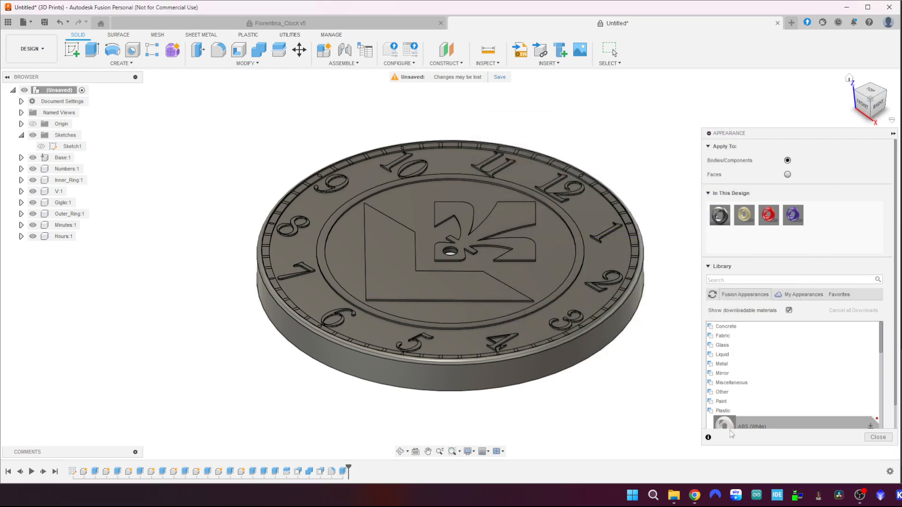
- Add an unmodified ABS (White) appearance and apply it to the clock face, and apply the purple appearance to the V and the Base ring
{"action": "left_click_drag", "start_coordinate": [723, 424], "coordinate": [838, 214]}
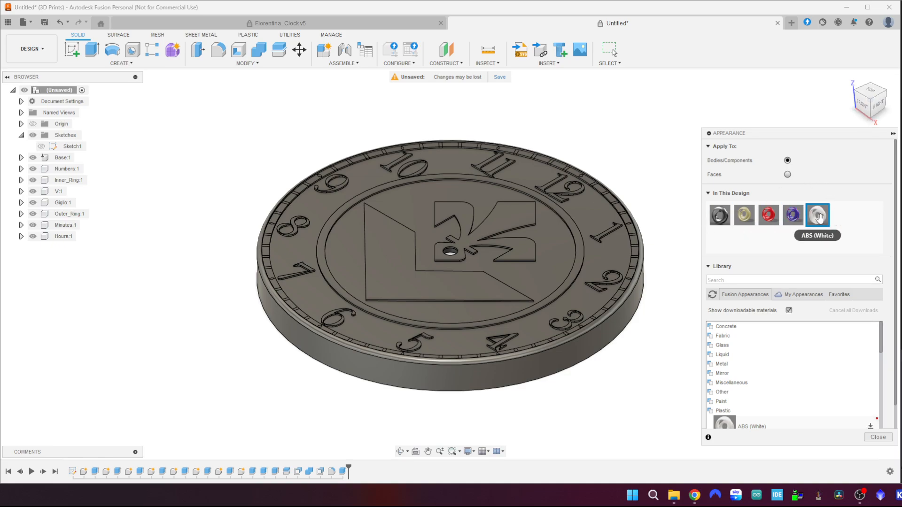
{"action": "left_click_drag", "start_coordinate": [817, 216], "coordinate": [550, 255]}
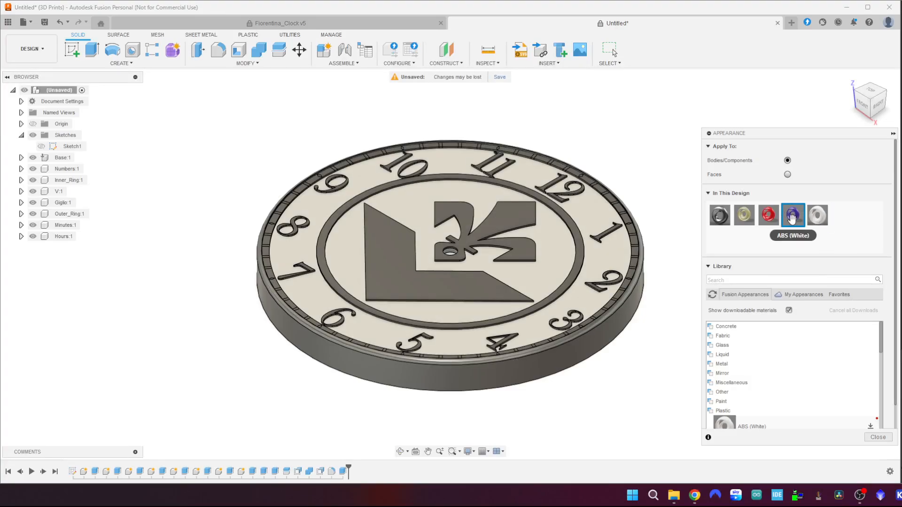
{"action": "left_click_drag", "start_coordinate": [793, 216], "coordinate": [445, 279]}
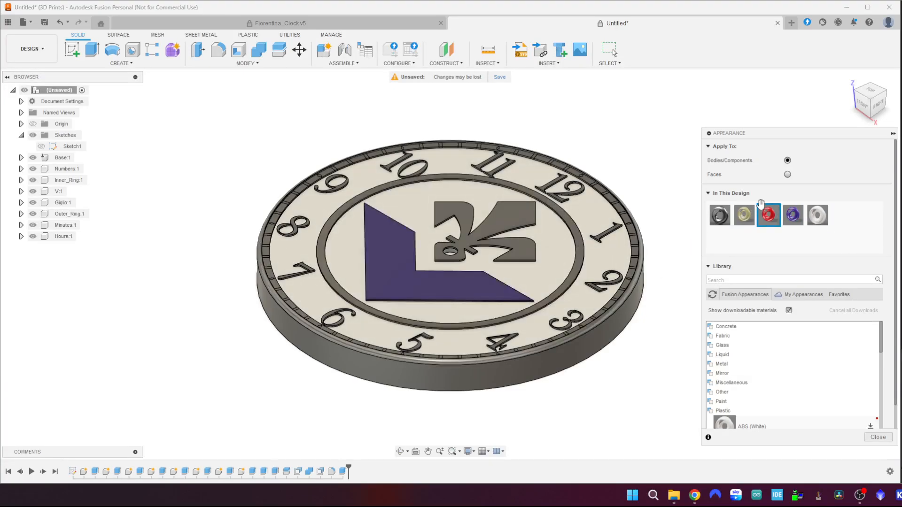
{"action": "left_click_drag", "start_coordinate": [793, 216], "coordinate": [599, 360]}
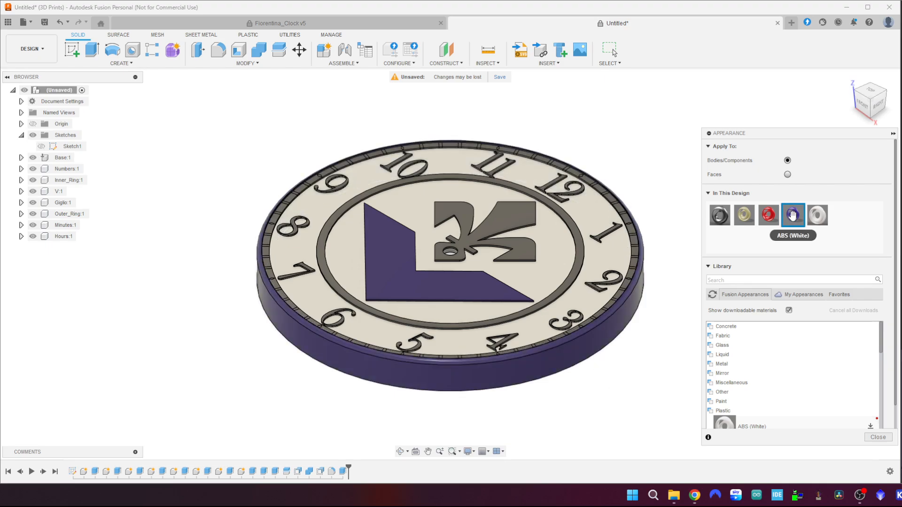
- Check the colours of the Fiorentina_Clock v5 reference design and apply the red appearance to the Minutes component
{"action": "left_click", "coordinate": [302, 25]}
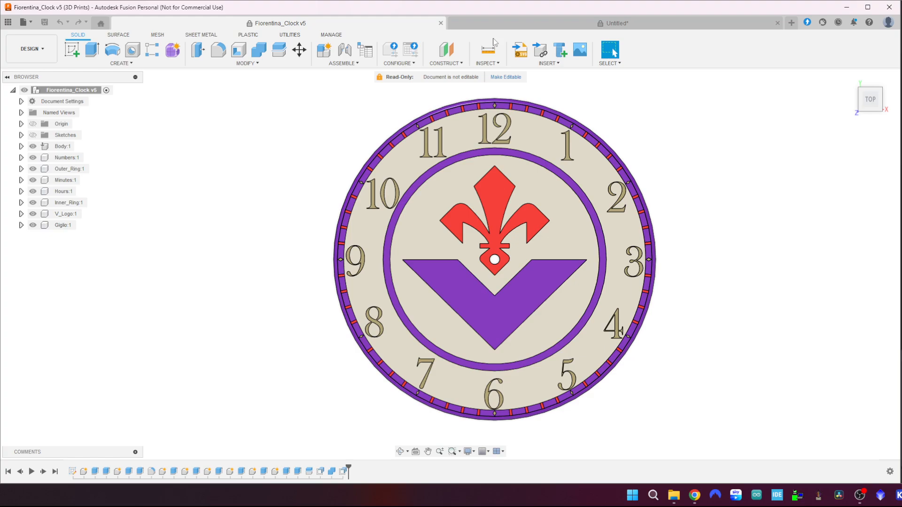
{"action": "left_click", "coordinate": [575, 24]}
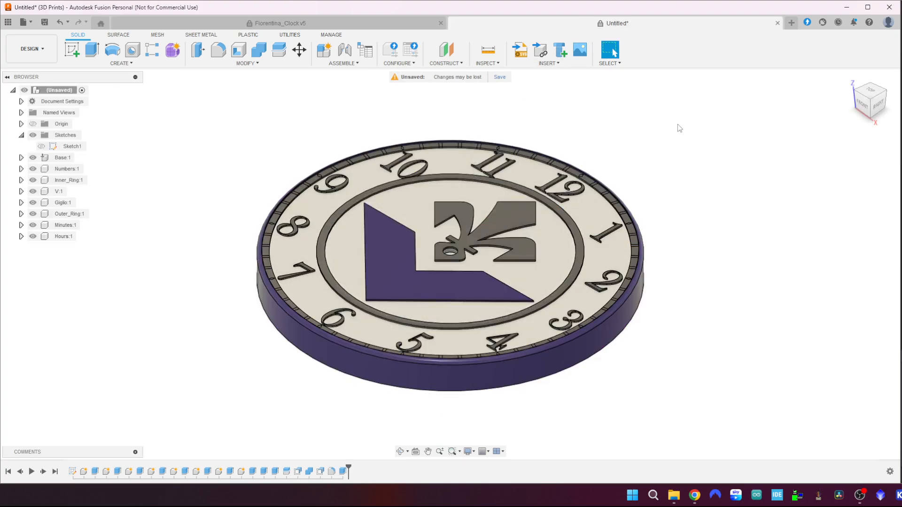
{"action": "key", "text": "a"}
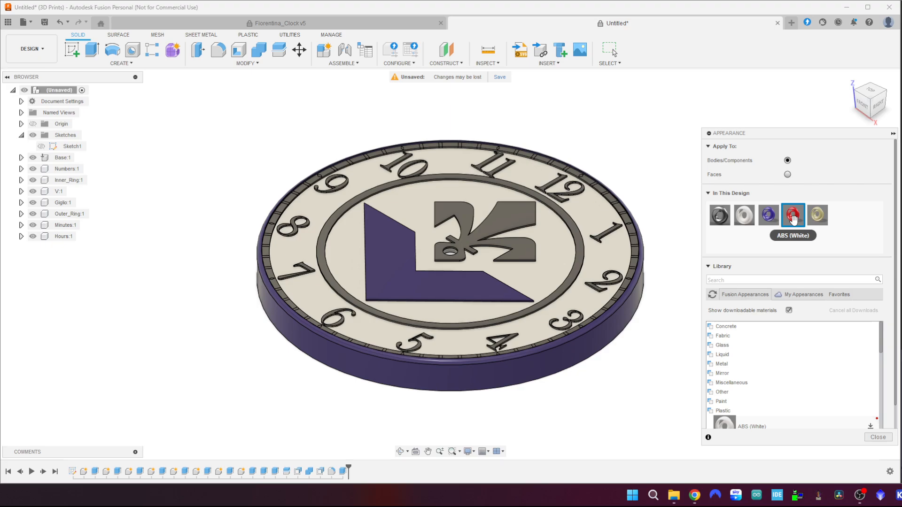
{"action": "left_click", "coordinate": [386, 23]}
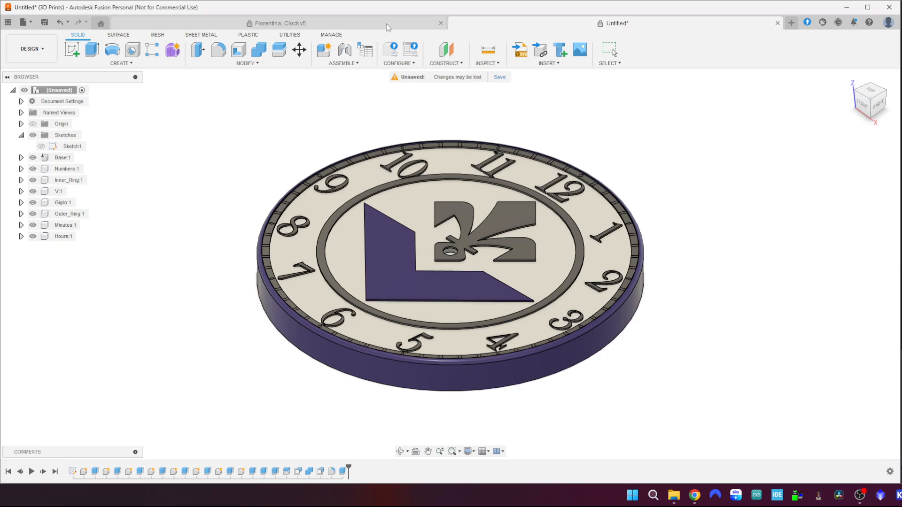
{"action": "left_click", "coordinate": [514, 22]}
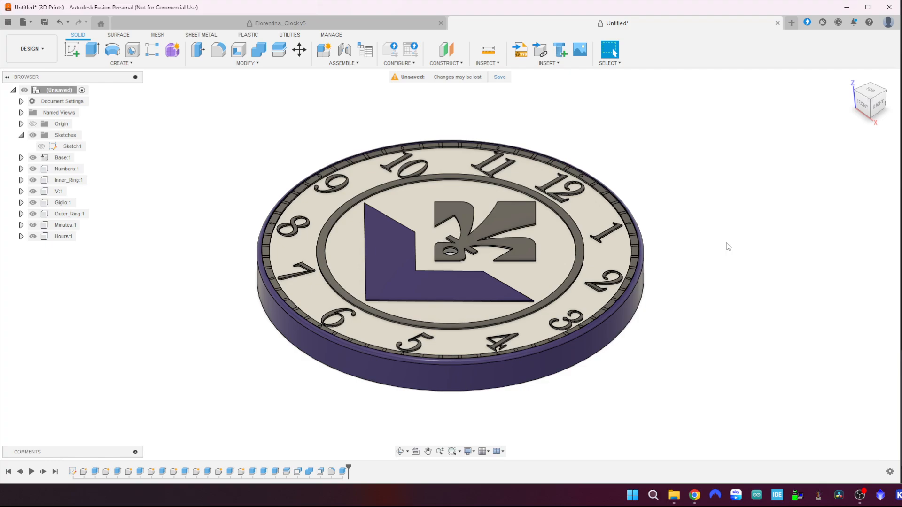
{"action": "key", "text": "a"}
{"action": "left_click_drag", "start_coordinate": [793, 214], "coordinate": [69, 226]}
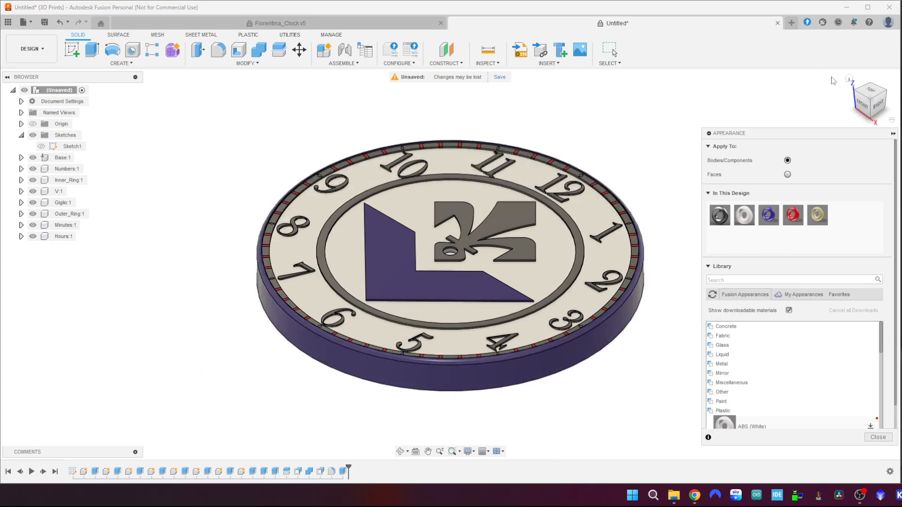
- Apply the gold ABS appearance to the Numbers component and the red one to the Giglio
{"action": "left_click", "coordinate": [870, 90]}
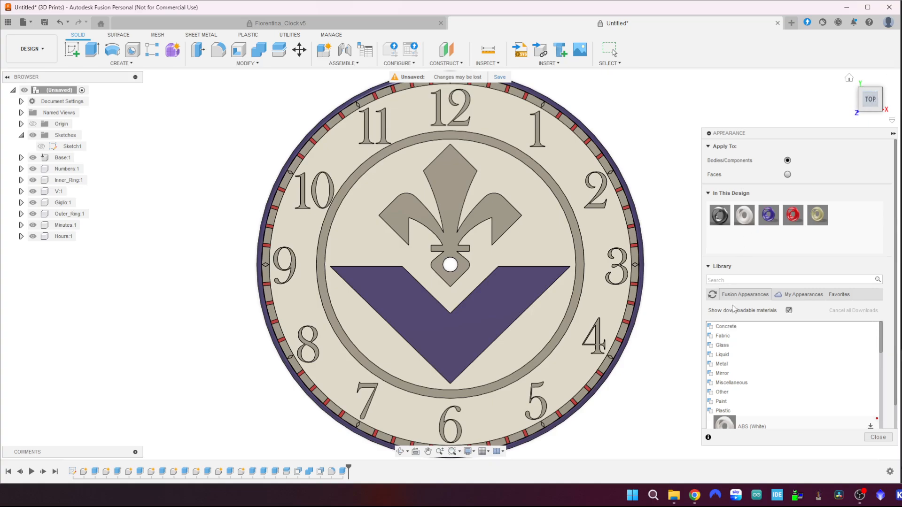
{"action": "left_click_drag", "start_coordinate": [817, 215], "coordinate": [65, 170]}
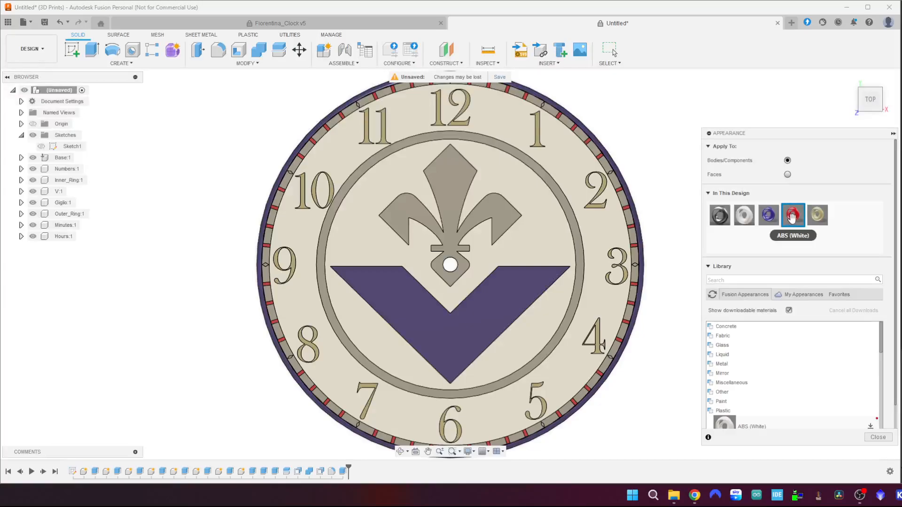
{"action": "left_click_drag", "start_coordinate": [792, 217], "coordinate": [448, 197]}
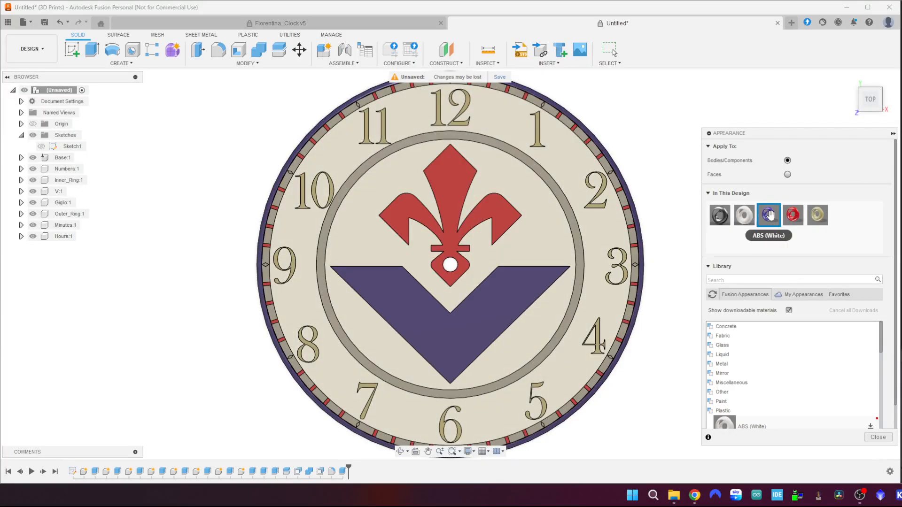
- Apply the purple appearance to the Inner_Ring and Outer_Ring components and compare the clock with the reference design
{"action": "left_click_drag", "start_coordinate": [770, 215], "coordinate": [579, 250]}
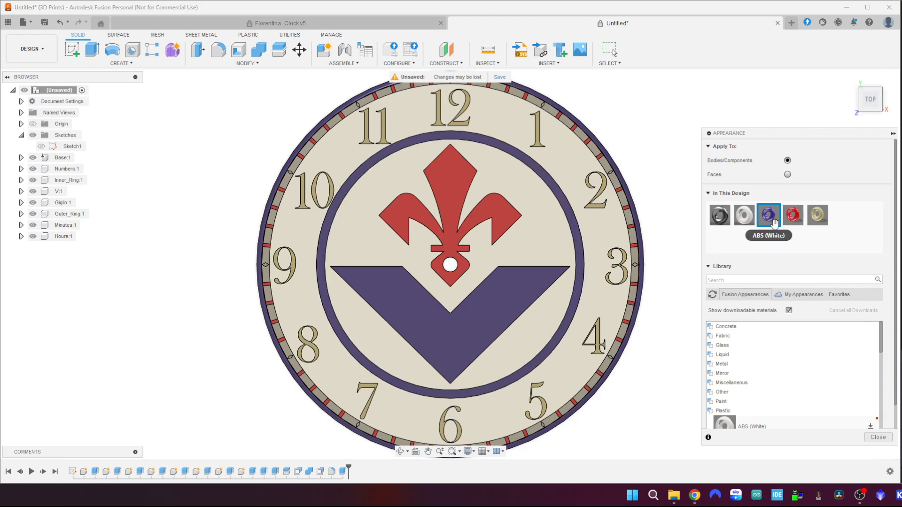
{"action": "left_click_drag", "start_coordinate": [771, 219], "coordinate": [72, 218]}
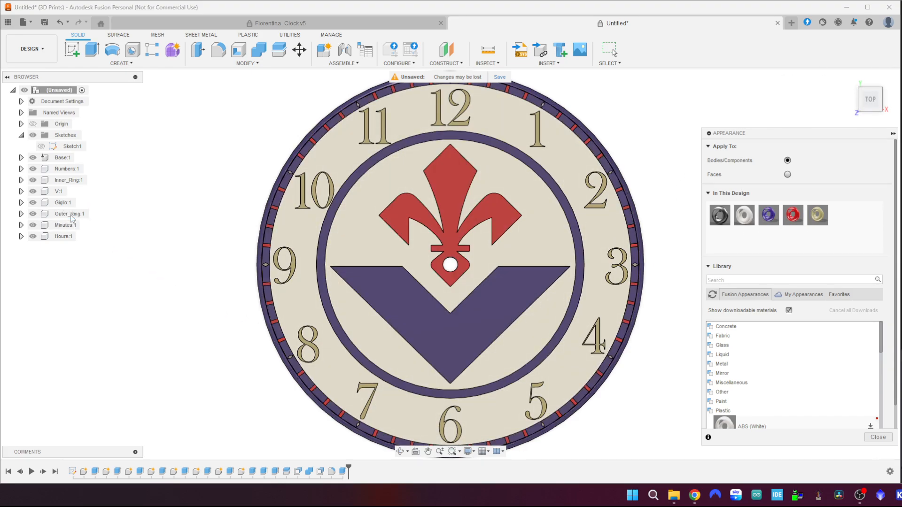
{"action": "left_click", "coordinate": [352, 22]}
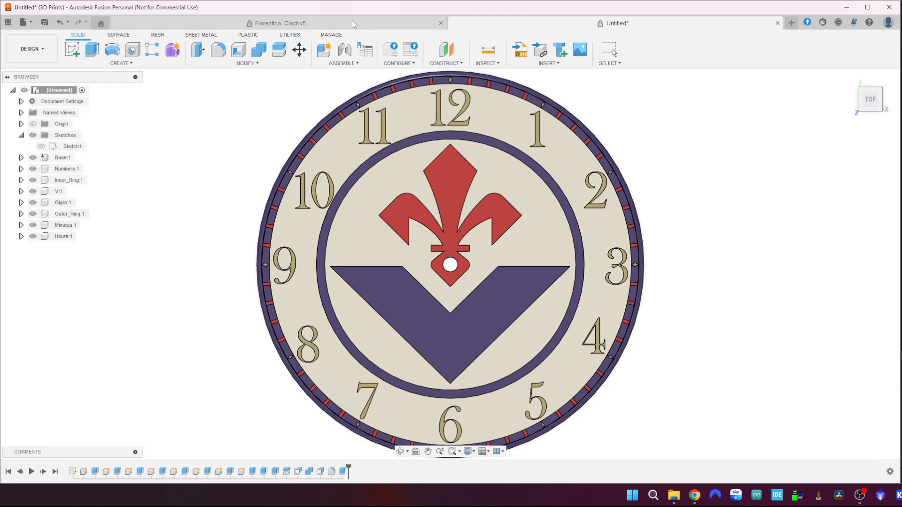
{"action": "left_click", "coordinate": [595, 24]}
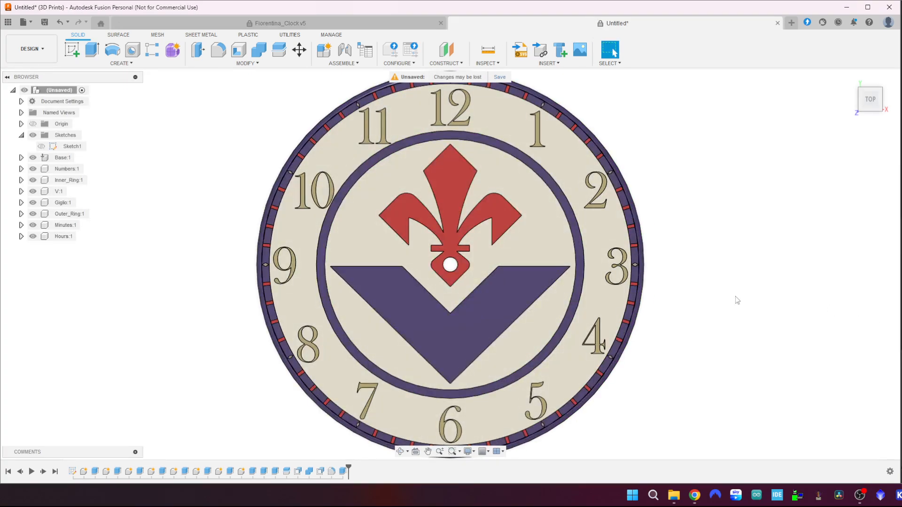
{"action": "scroll", "coordinate": [735, 301], "scroll_direction": "down", "scroll_amount": 2}
{"action": "middle_click_drag", "start_coordinate": [702, 314], "coordinate": [697, 278], "text": "shift"}
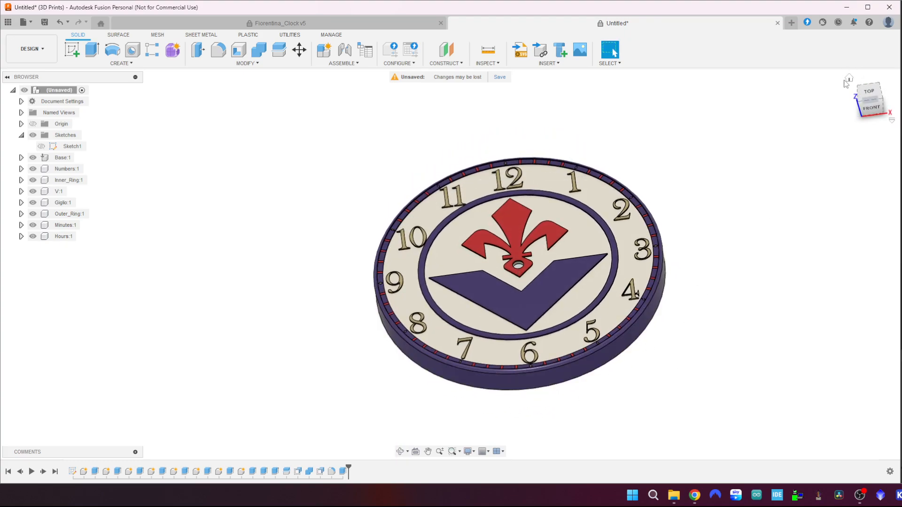
{"action": "left_click", "coordinate": [851, 79]}
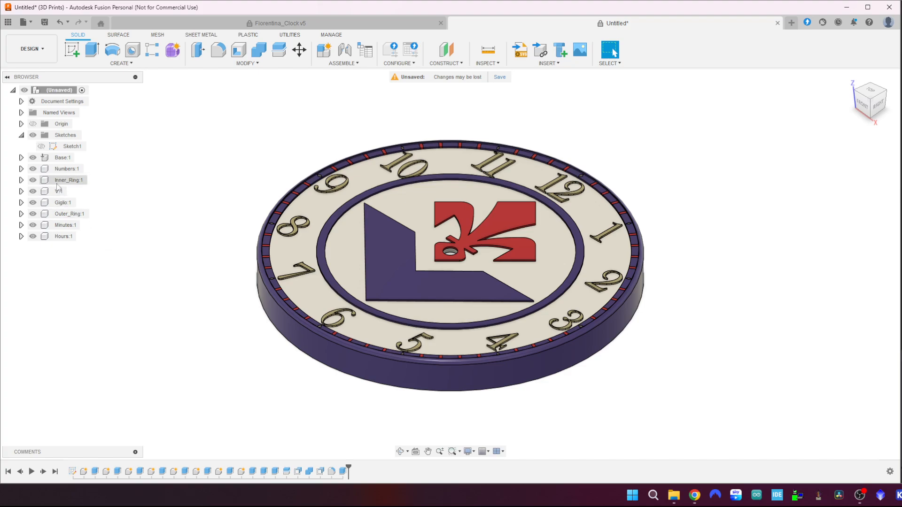
- Hide only the Base body inside the Base component, keeping Clock_Face and all other components shown
{"action": "left_click", "coordinate": [39, 214]}
{"action": "key", "text": "Escape"}
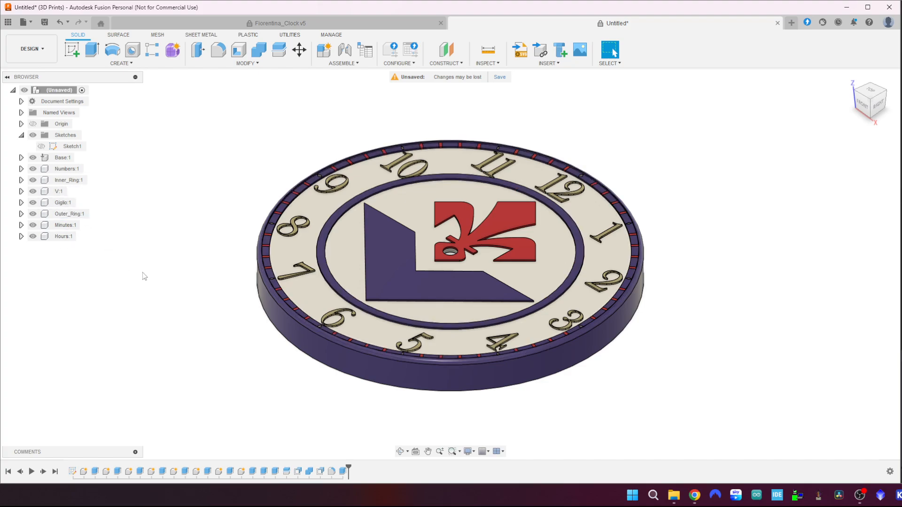
{"action": "left_click", "coordinate": [33, 158]}
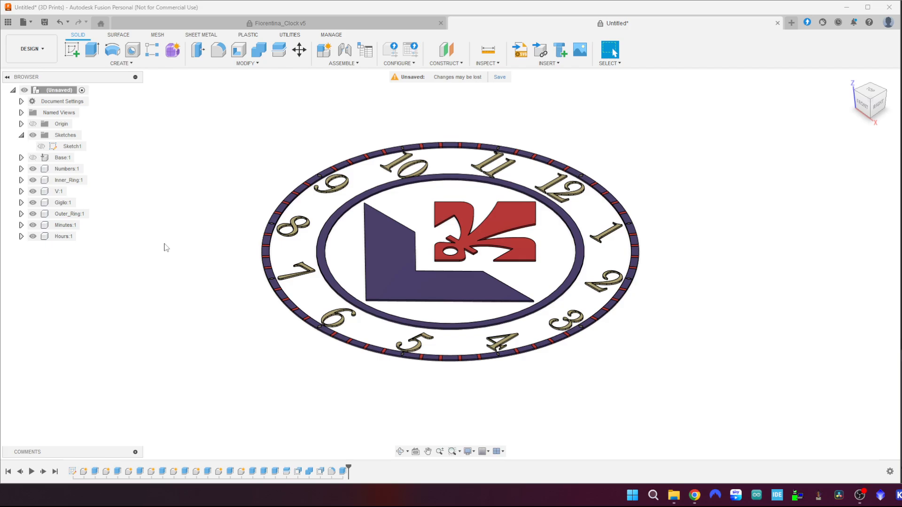
{"action": "mouse_move", "coordinate": [167, 247]}
{"action": "middle_mouse_down", "text": "shift"}
{"action": "mouse_move", "coordinate": [167, 199]}
{"action": "mouse_move", "coordinate": [166, 236]}
{"action": "mouse_move", "coordinate": [178, 243]}
{"action": "mouse_move", "coordinate": [173, 233]}
{"action": "middle_mouse_up", "text": "shift"}
{"action": "left_click", "coordinate": [33, 158]}
{"action": "left_click", "coordinate": [21, 157]}
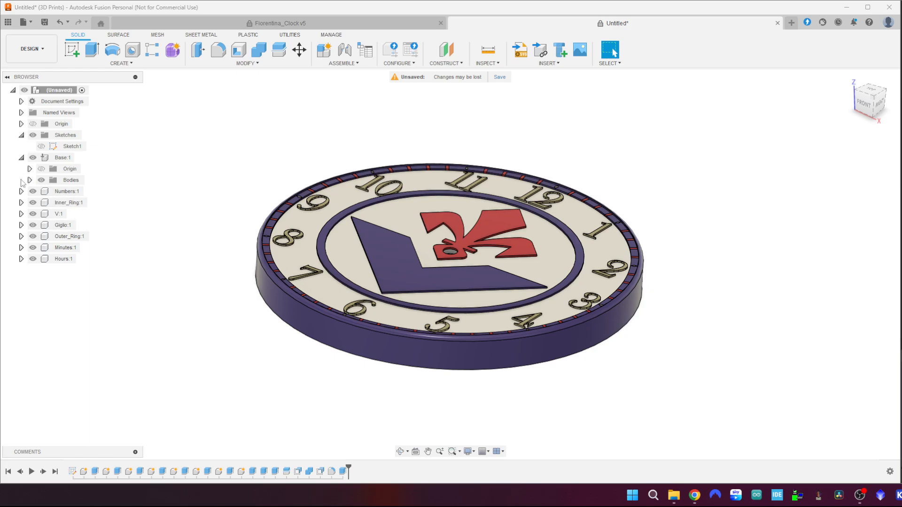
{"action": "left_click", "coordinate": [30, 180]}
{"action": "left_click", "coordinate": [49, 191]}
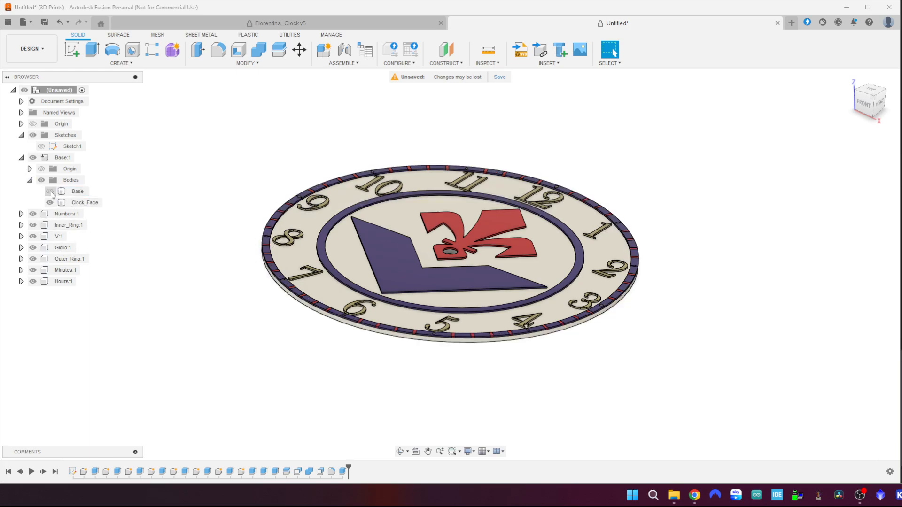
{"action": "mouse_move", "coordinate": [231, 341]}
{"action": "middle_mouse_down", "text": "shift"}
{"action": "mouse_move", "coordinate": [223, 323]}
{"action": "mouse_move", "coordinate": [233, 351]}
{"action": "mouse_move", "coordinate": [224, 353]}
{"action": "middle_mouse_up", "text": "shift"}
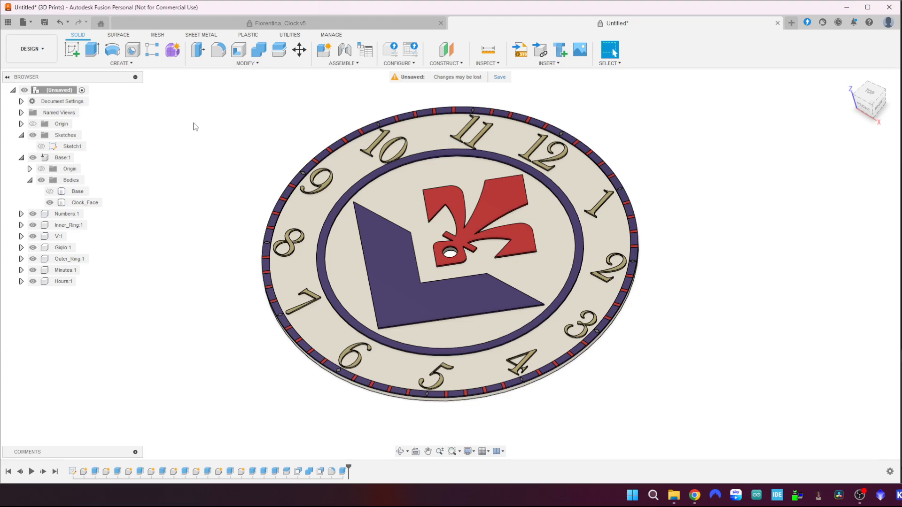
- Export the visible clock face parts as a 3MF file named Clock_Test
{"action": "left_click", "coordinate": [31, 22]}
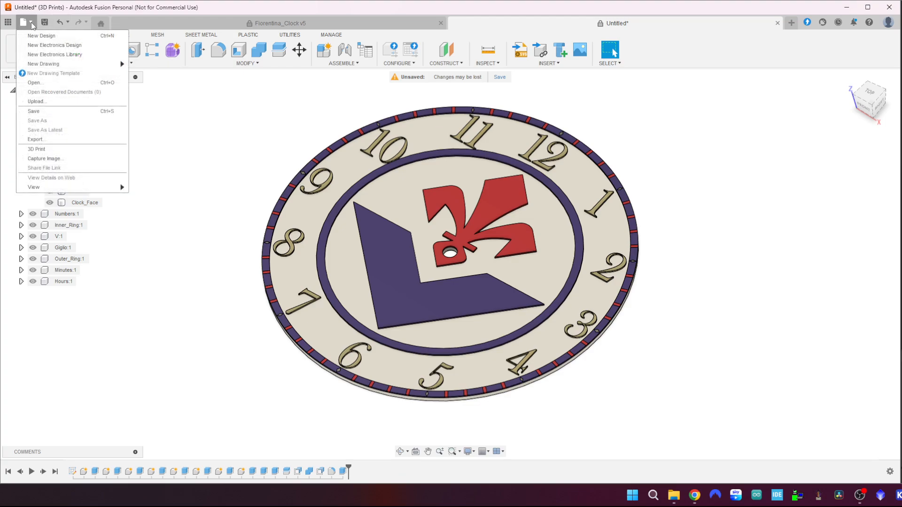
{"action": "left_click", "coordinate": [47, 140]}
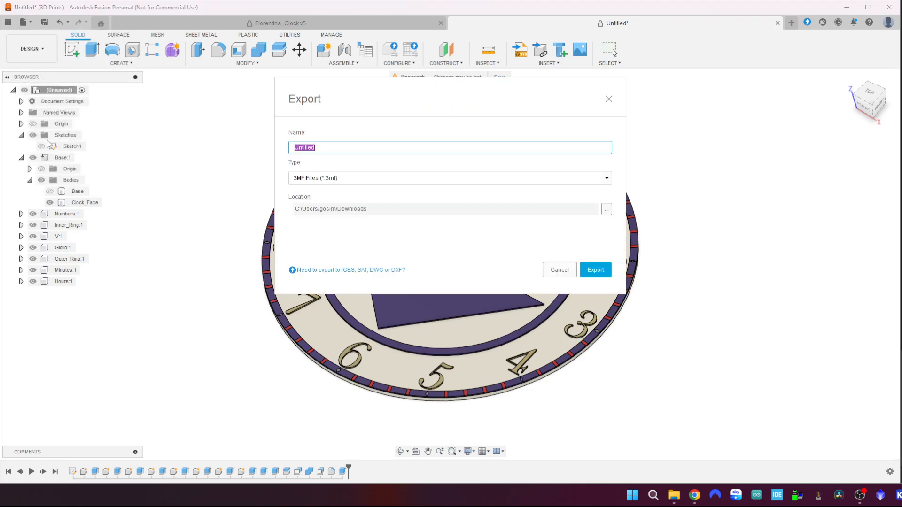
{"action": "left_click", "coordinate": [298, 180]}
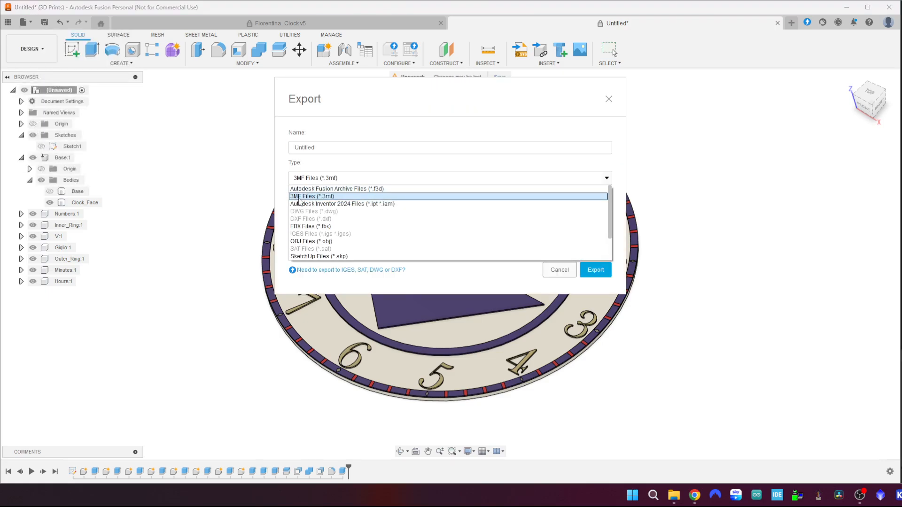
{"action": "left_click", "coordinate": [386, 146]}
{"action": "left_click_drag", "start_coordinate": [386, 146], "coordinate": [281, 147]}
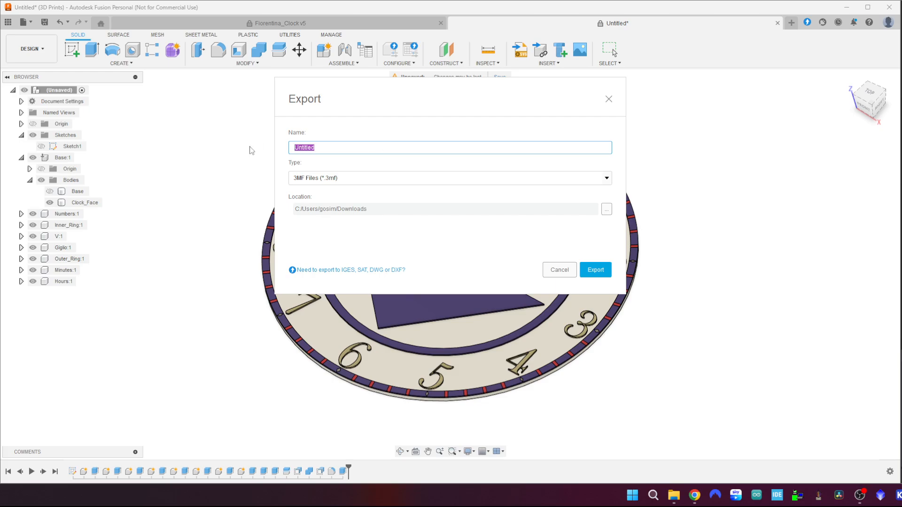
{"action": "type", "text": "Clock_Test"}
{"action": "left_click", "coordinate": [597, 271]}
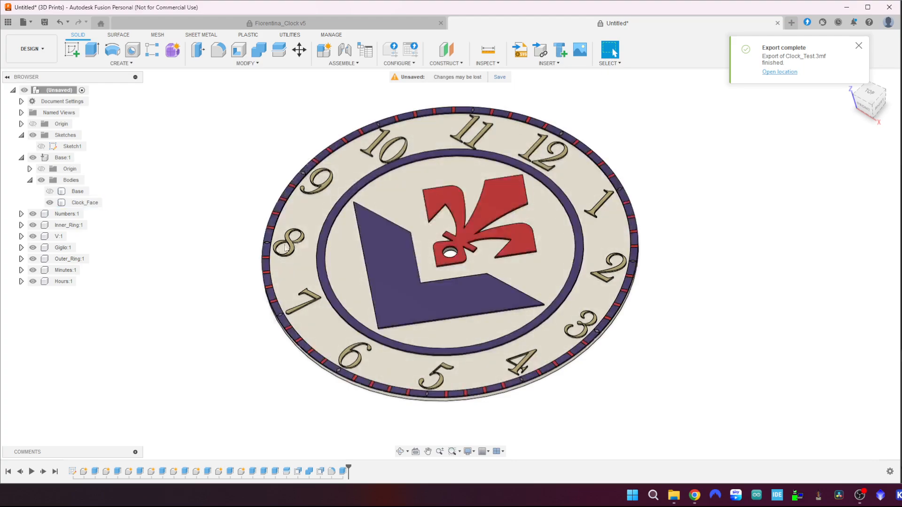
- Show the Base body and hide Clock_Face and all the other components so only the base ring remains
{"action": "left_click", "coordinate": [53, 192]}
{"action": "left_click", "coordinate": [50, 192]}
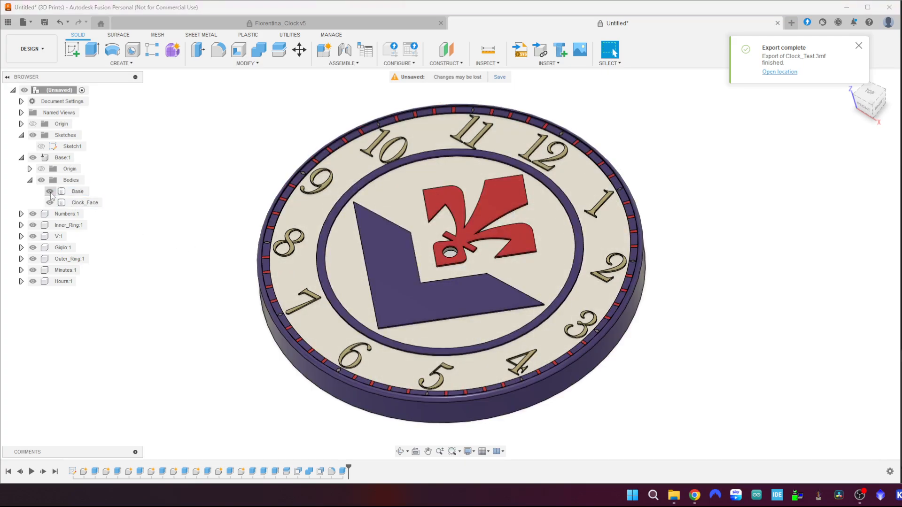
{"action": "left_click", "coordinate": [53, 203]}
{"action": "left_click", "coordinate": [50, 202]}
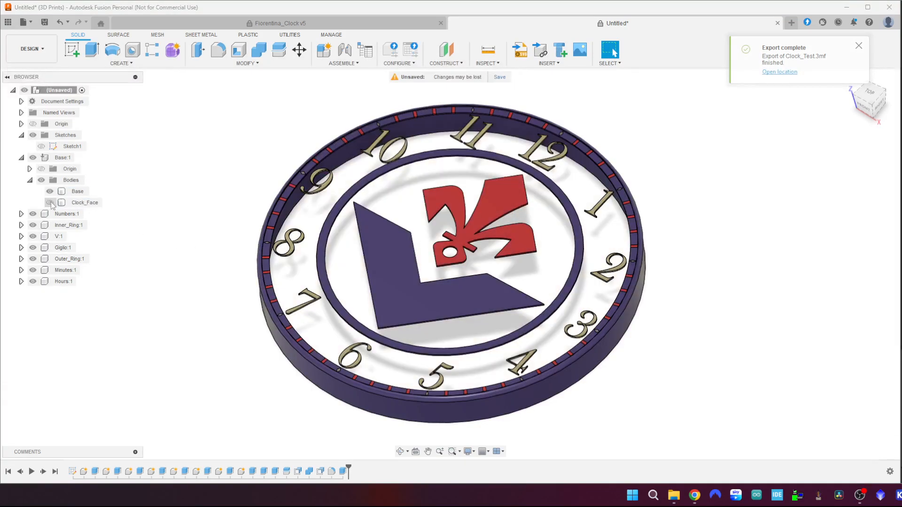
{"action": "left_click", "coordinate": [32, 214]}
{"action": "left_click", "coordinate": [32, 225]}
{"action": "left_click", "coordinate": [33, 236]}
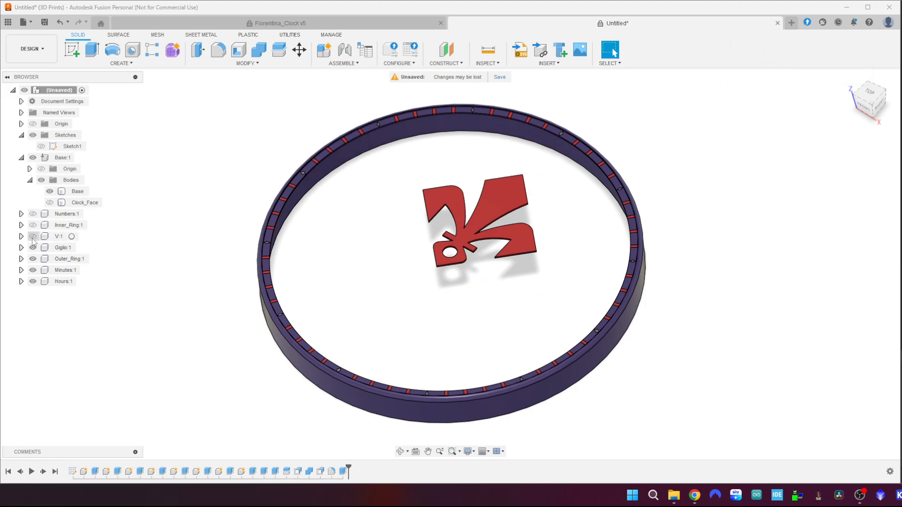
{"action": "left_click", "coordinate": [33, 248]}
{"action": "left_click", "coordinate": [32, 258]}
{"action": "left_click", "coordinate": [33, 270]}
{"action": "left_click", "coordinate": [33, 282]}
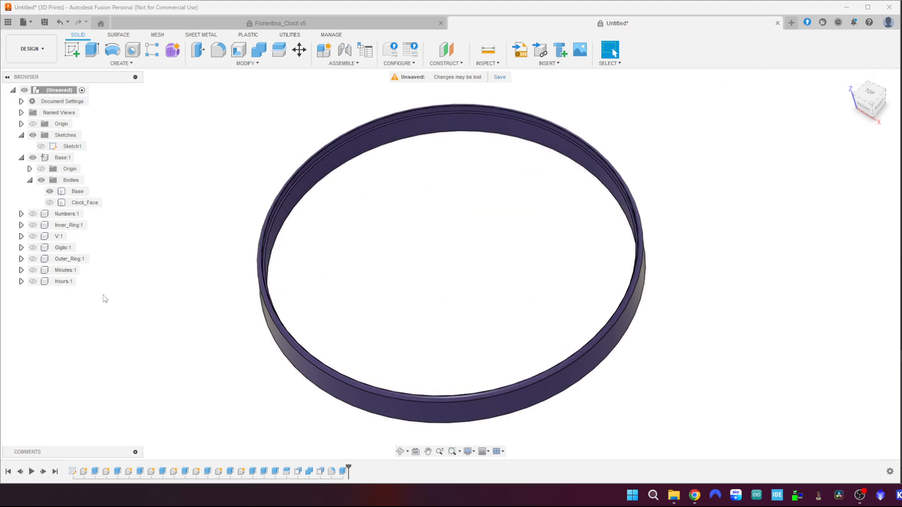
- Export the isolated base ring as a 3MF file named base
{"action": "left_click", "coordinate": [30, 24]}
{"action": "left_click", "coordinate": [37, 140]}
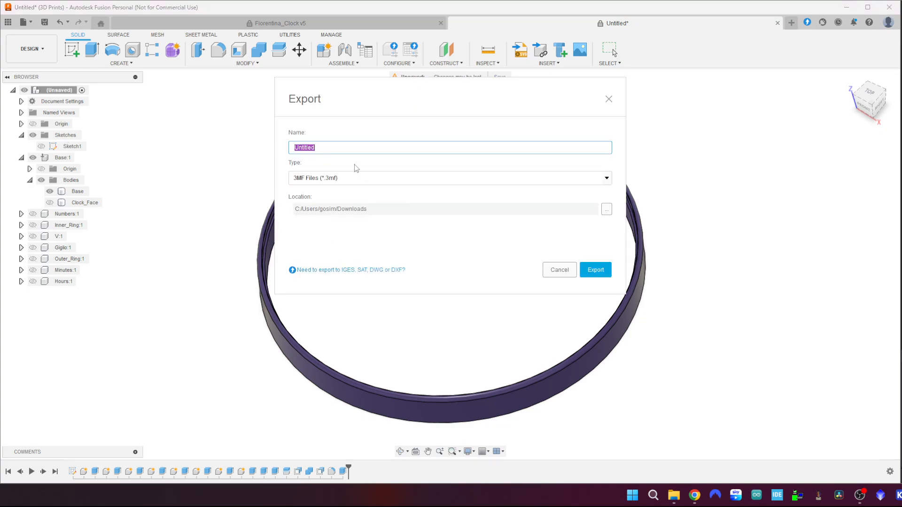
{"action": "type", "text": "base"}
{"action": "left_click", "coordinate": [595, 270]}
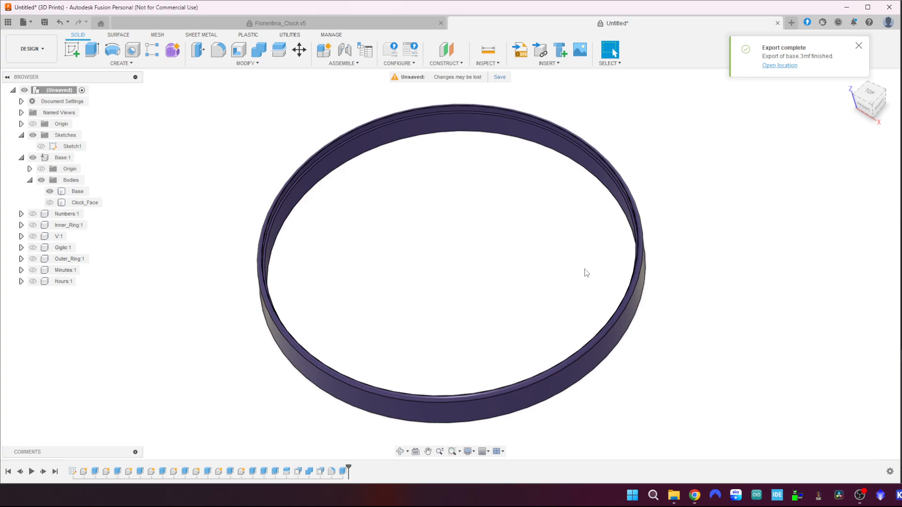
- Show Clock_Face and all the hidden components again, and collapse the Base component and Sketches folder
{"action": "left_click", "coordinate": [33, 282]}
{"action": "left_click", "coordinate": [33, 270]}
{"action": "left_click", "coordinate": [32, 259]}
{"action": "left_click", "coordinate": [33, 248]}
{"action": "left_click", "coordinate": [32, 236]}
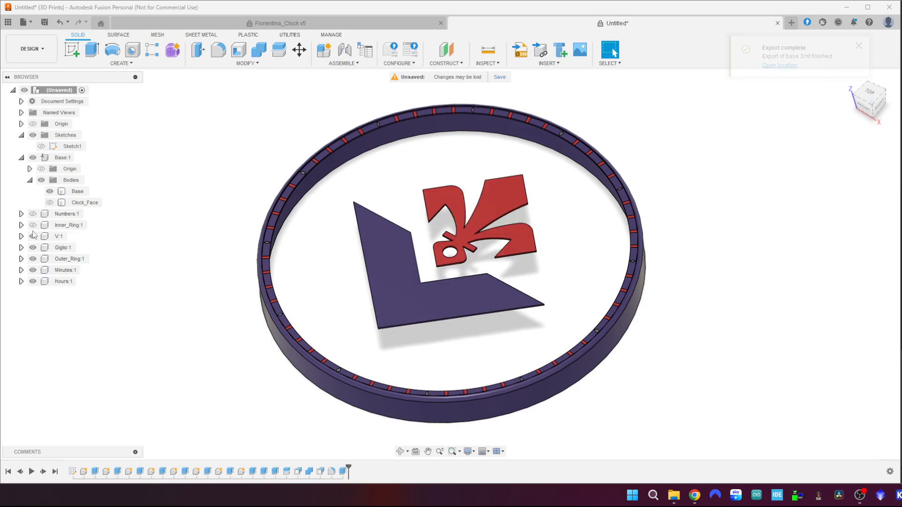
{"action": "left_click", "coordinate": [33, 225]}
{"action": "left_click", "coordinate": [33, 213]}
{"action": "left_click", "coordinate": [50, 203]}
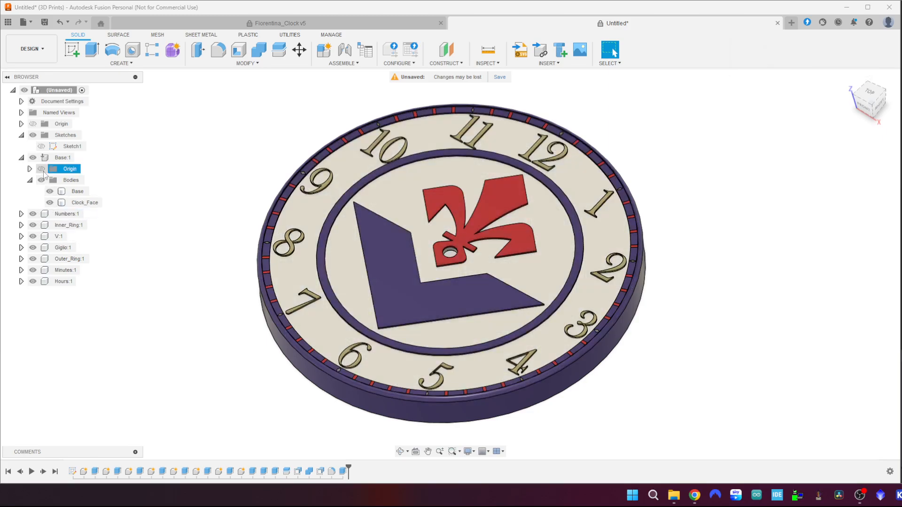
{"action": "left_click", "coordinate": [22, 157]}
{"action": "left_click", "coordinate": [21, 134]}
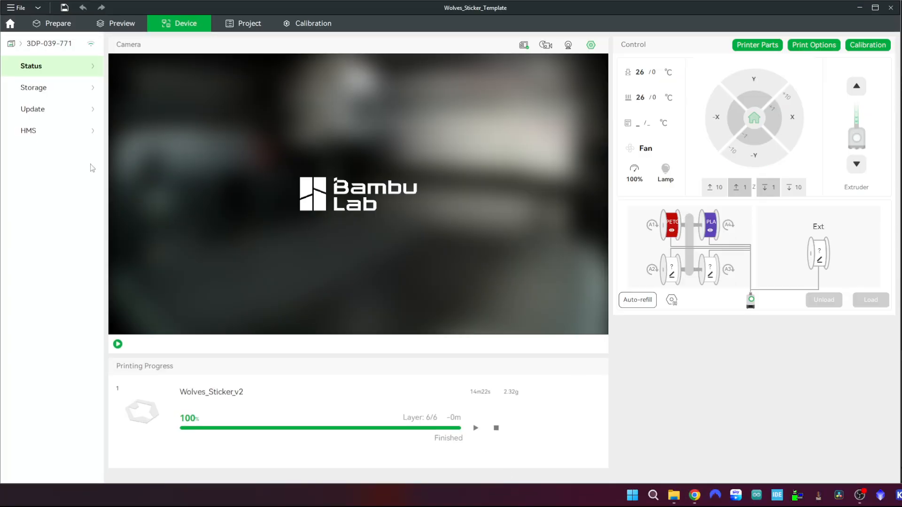
- Open the print preparation view and delete the existing Wolves sticker object from the build plate
{"action": "left_click", "coordinate": [53, 23]}
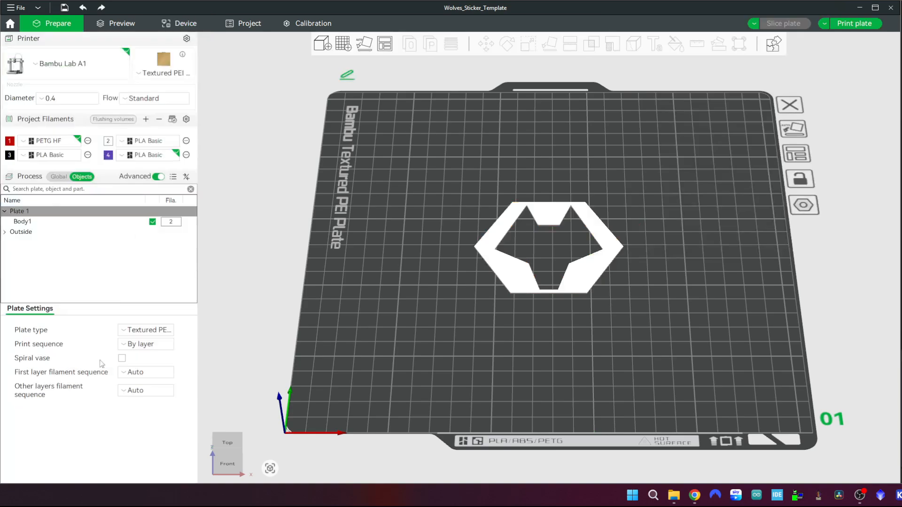
{"action": "right_click", "coordinate": [532, 328]}
{"action": "left_click", "coordinate": [549, 347]}
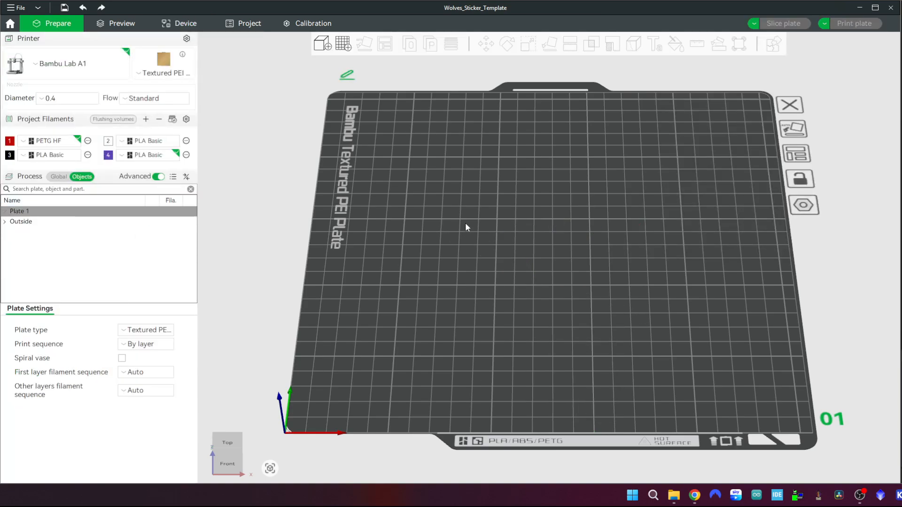
- Import Clock_Test from the Downloads folder without scaling to millimetres, loading it as a single object with multiple parts
{"action": "left_click", "coordinate": [326, 46]}
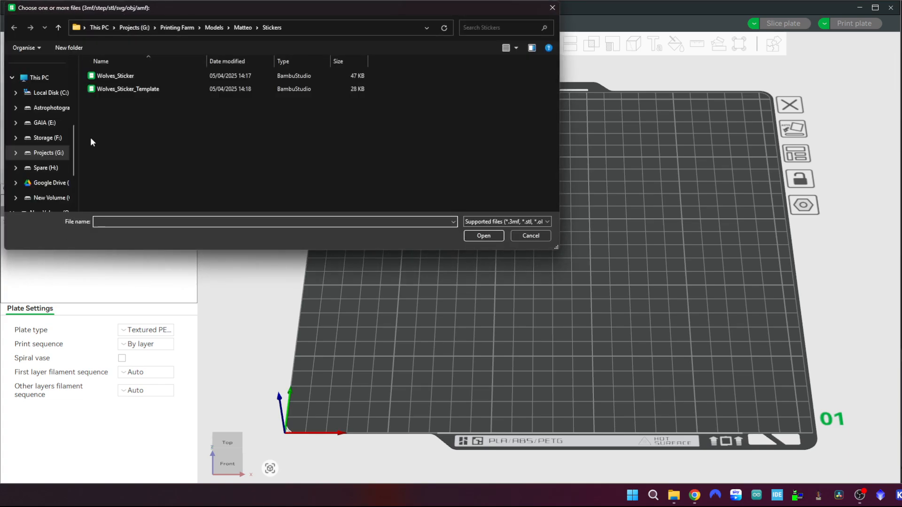
{"action": "scroll", "coordinate": [56, 131], "scroll_direction": "up", "scroll_amount": 5}
{"action": "left_click", "coordinate": [51, 140]}
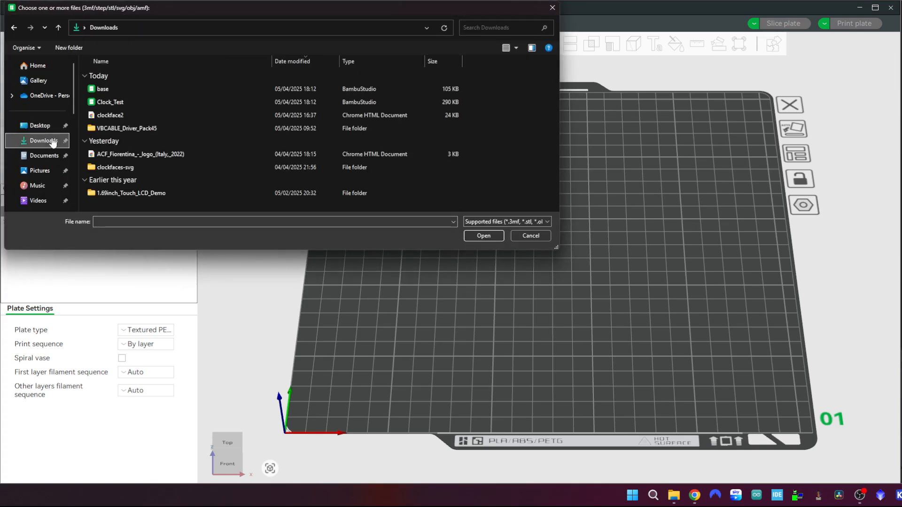
{"action": "left_click", "coordinate": [141, 102]}
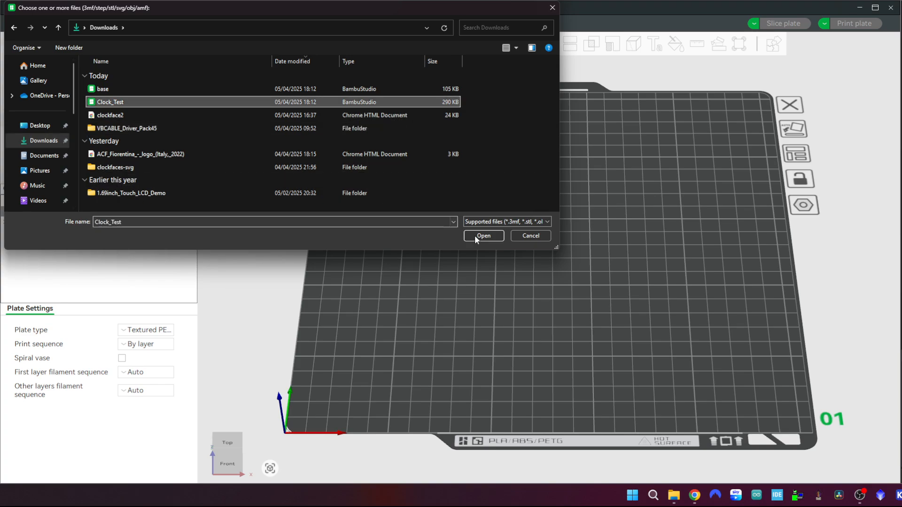
{"action": "left_click", "coordinate": [476, 235]}
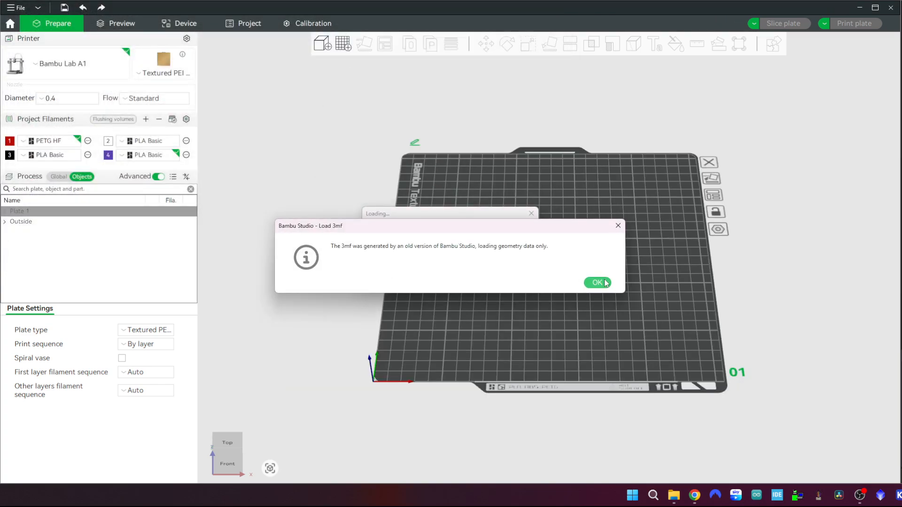
{"action": "left_click", "coordinate": [604, 285]}
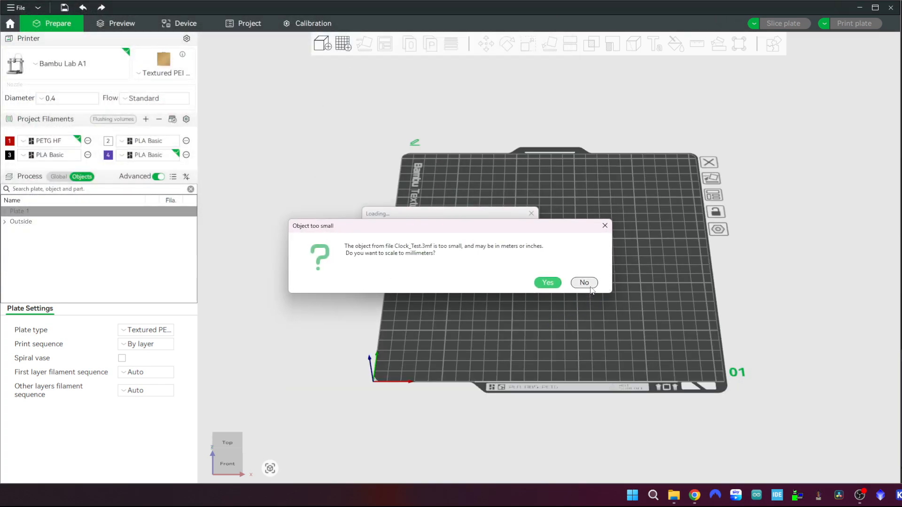
{"action": "left_click", "coordinate": [590, 284]}
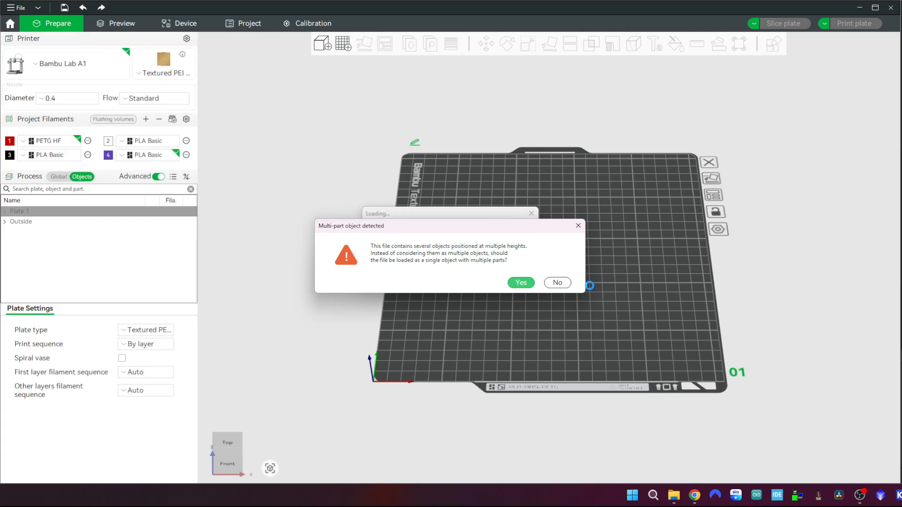
{"action": "left_click", "coordinate": [524, 283]}
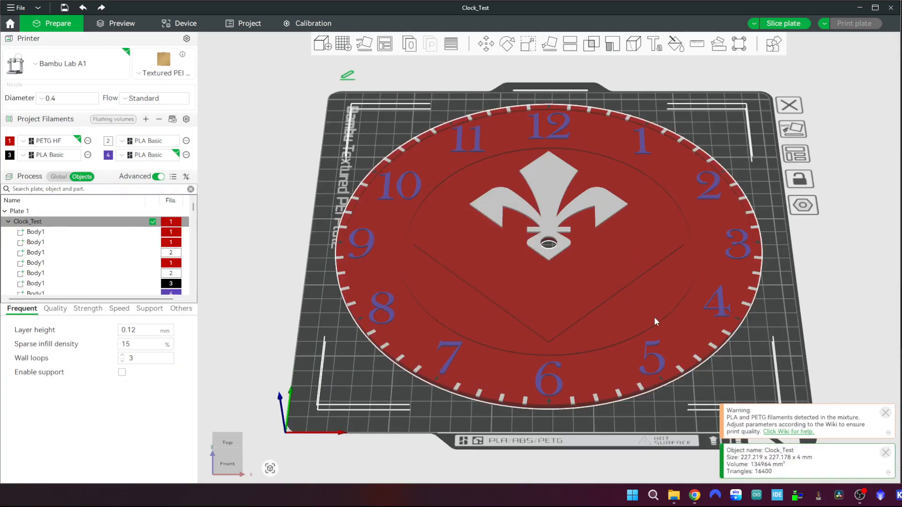
{"action": "scroll", "coordinate": [656, 322], "scroll_direction": "down", "scroll_amount": 3}
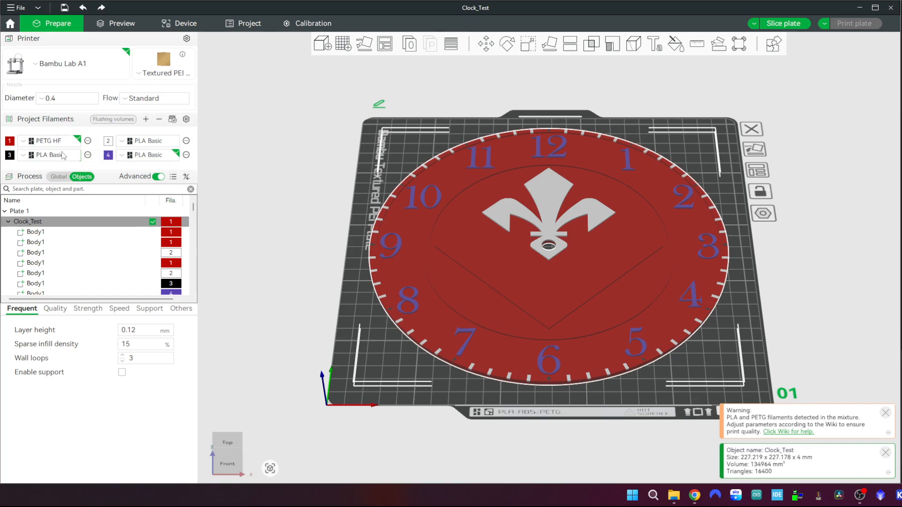
{"action": "left_click", "coordinate": [20, 160]}
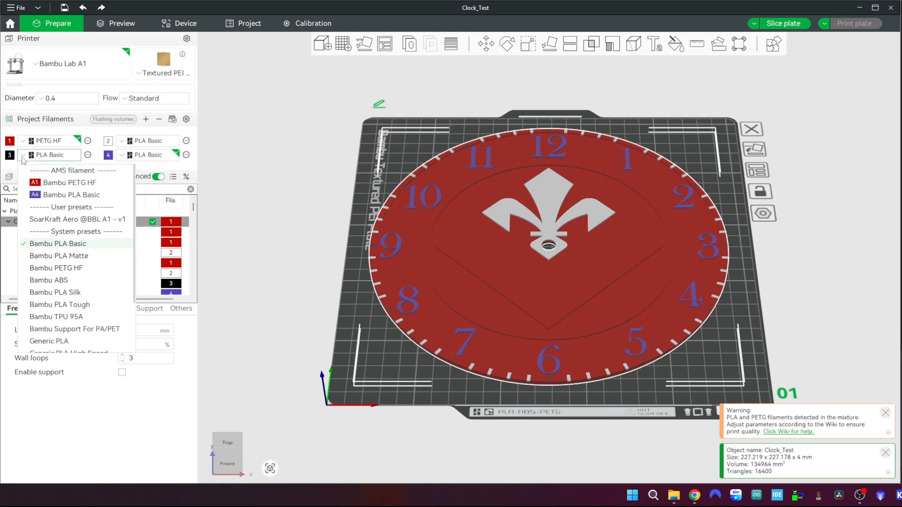
{"action": "left_click", "coordinate": [21, 160]}
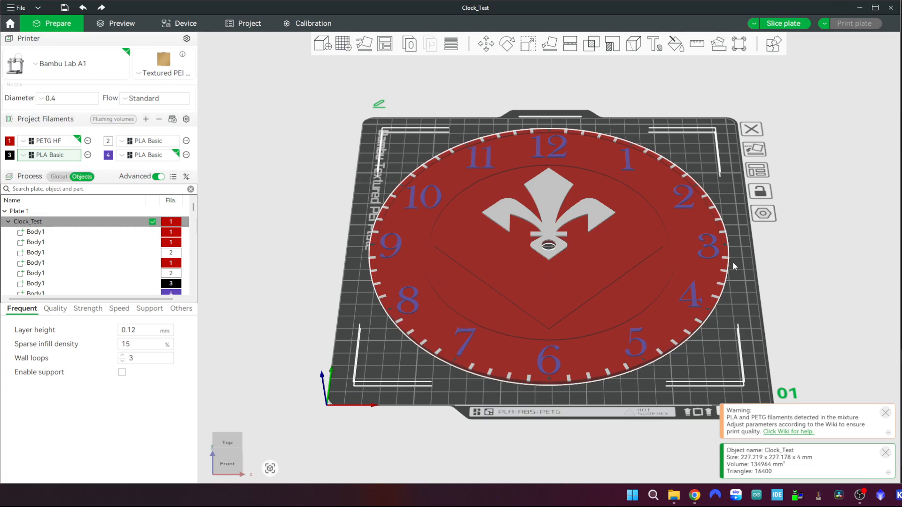
- Start colour painting on Clock_Test and fill the inner ring and the V-shaped emblem part with purple filament 4
{"action": "left_click_drag", "start_coordinate": [732, 261], "coordinate": [722, 347]}
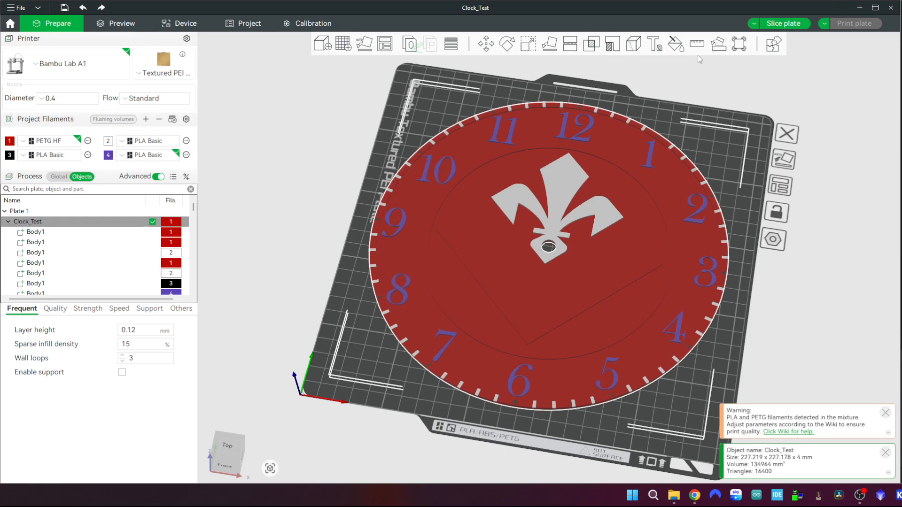
{"action": "left_click", "coordinate": [679, 49]}
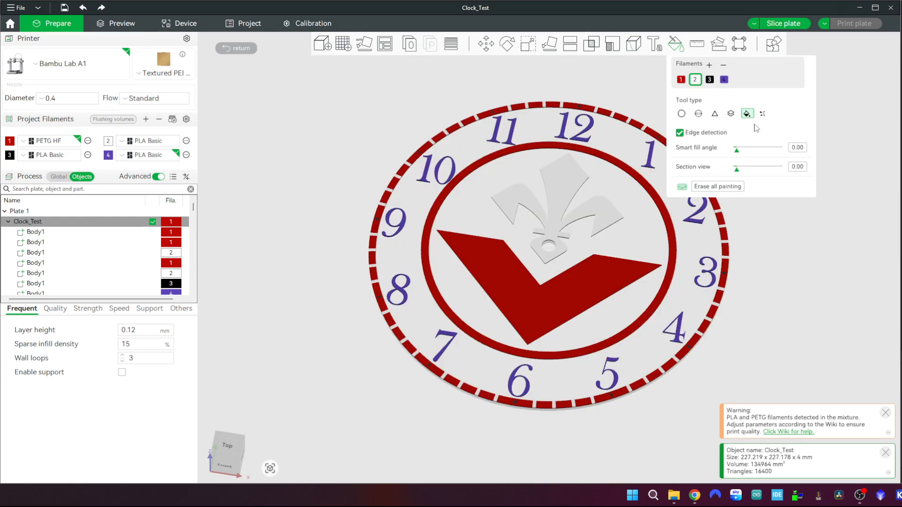
{"action": "left_click", "coordinate": [724, 79]}
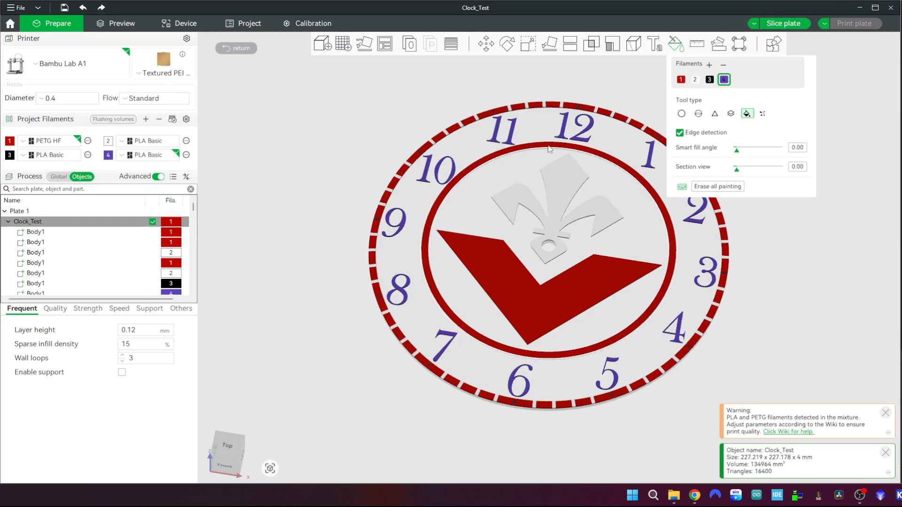
{"action": "scroll", "coordinate": [532, 155], "scroll_direction": "down", "scroll_amount": 3}
{"action": "scroll", "coordinate": [540, 195], "scroll_direction": "up", "scroll_amount": 4}
{"action": "scroll", "coordinate": [539, 195], "scroll_direction": "up", "scroll_amount": 2}
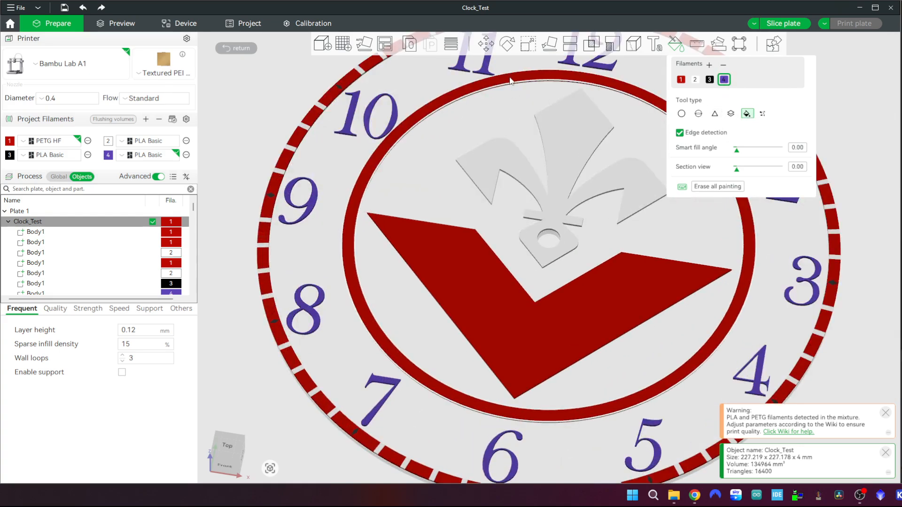
{"action": "left_click", "coordinate": [512, 82]}
{"action": "left_click", "coordinate": [621, 342]}
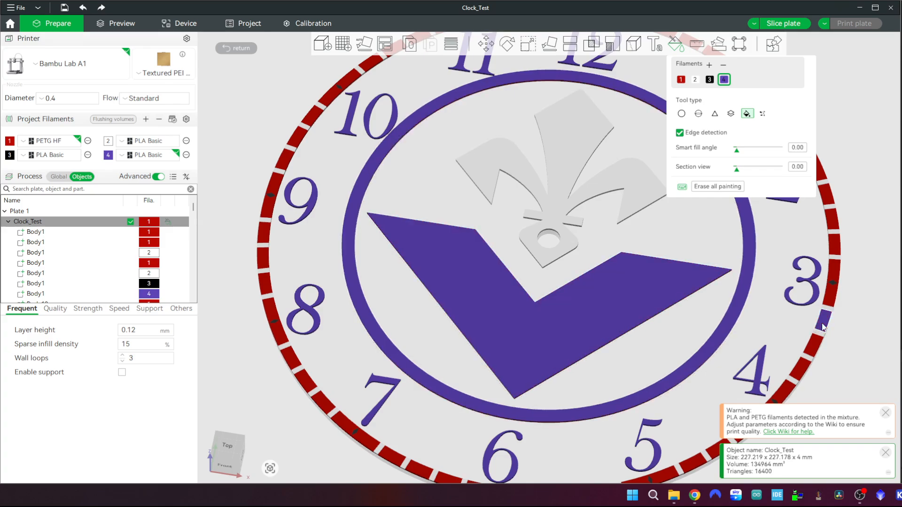
- Fill every red segment of the clock face's outer minute ring with purple filament 4, all the way around
{"action": "left_click_drag", "start_coordinate": [834, 303], "coordinate": [822, 177]}
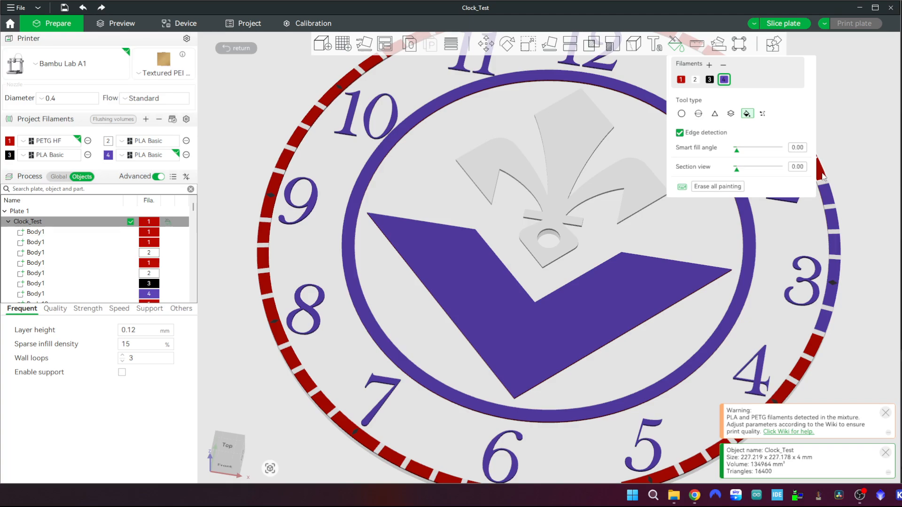
{"action": "left_click", "coordinate": [812, 347]}
{"action": "left_click", "coordinate": [800, 370]}
{"action": "left_click", "coordinate": [784, 390]}
{"action": "middle_click_drag", "start_coordinate": [715, 356], "coordinate": [697, 206]}
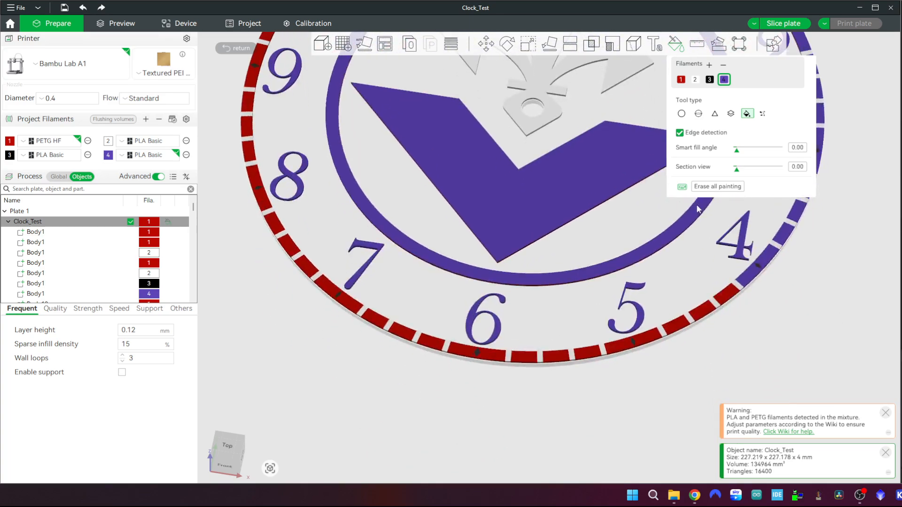
{"action": "left_click", "coordinate": [727, 294]}
{"action": "left_click", "coordinate": [701, 311]}
{"action": "left_click", "coordinate": [676, 325]}
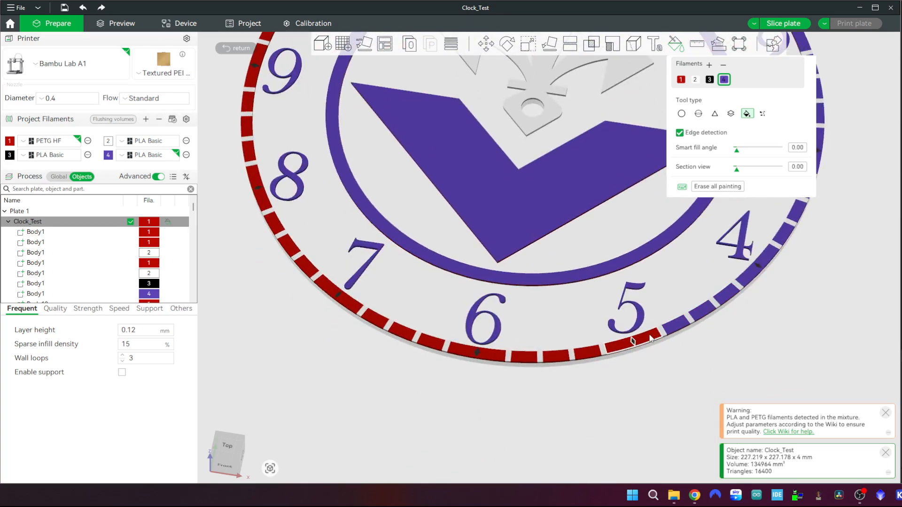
{"action": "left_click", "coordinate": [647, 337]}
{"action": "left_click", "coordinate": [618, 346]}
{"action": "left_click", "coordinate": [587, 352]}
{"action": "left_click", "coordinate": [559, 359]}
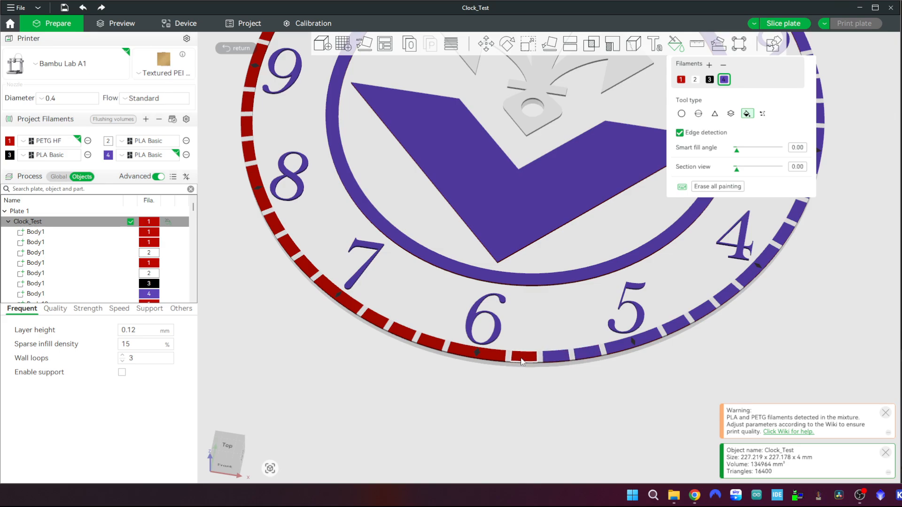
{"action": "left_click", "coordinate": [524, 358]}
{"action": "left_click", "coordinate": [476, 353]}
{"action": "left_click", "coordinate": [431, 345]}
{"action": "left_click", "coordinate": [404, 334]}
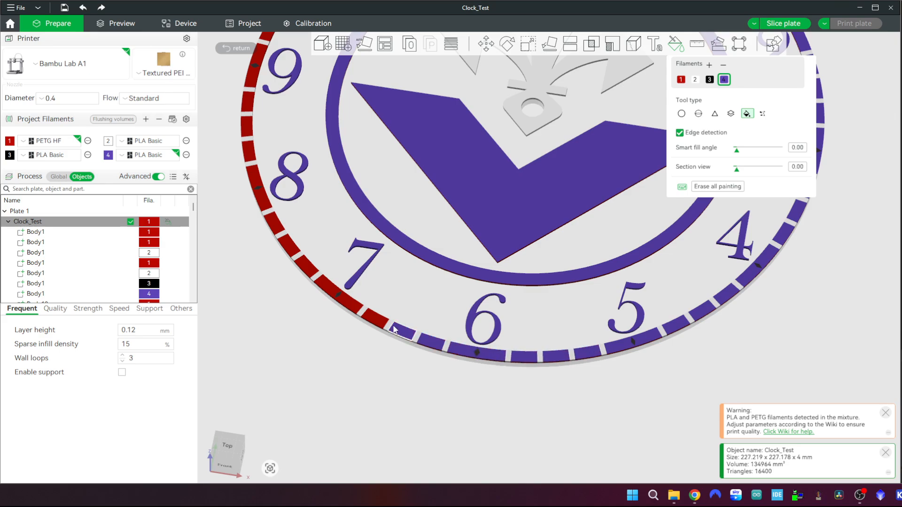
{"action": "left_click", "coordinate": [375, 320]}
{"action": "left_click", "coordinate": [339, 295]}
{"action": "left_click", "coordinate": [307, 266]}
{"action": "left_click", "coordinate": [288, 244]}
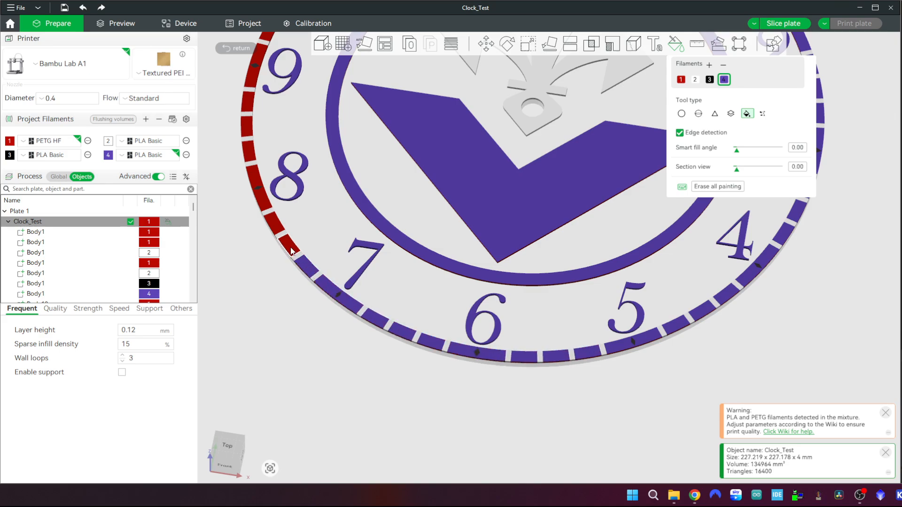
{"action": "left_click", "coordinate": [274, 223]}
{"action": "left_click", "coordinate": [259, 190]}
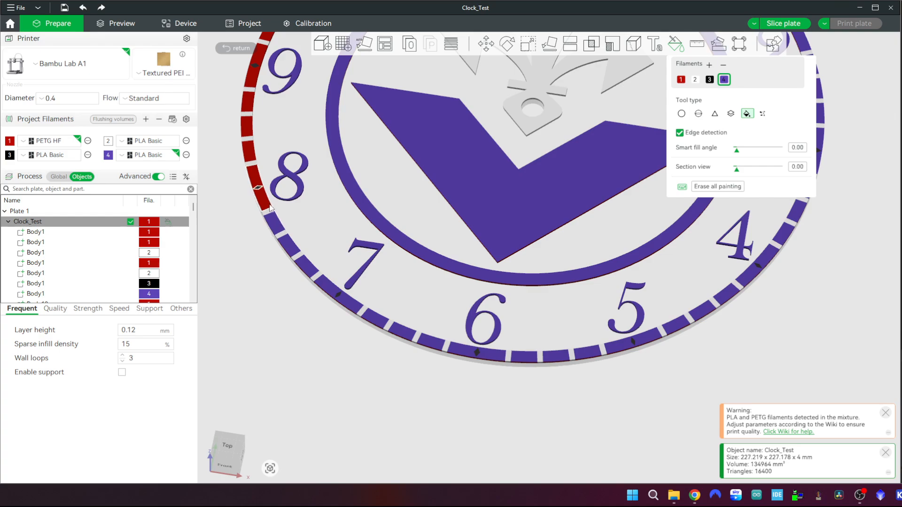
{"action": "left_click", "coordinate": [248, 149]}
{"action": "left_click", "coordinate": [246, 125]}
{"action": "left_click", "coordinate": [245, 111]}
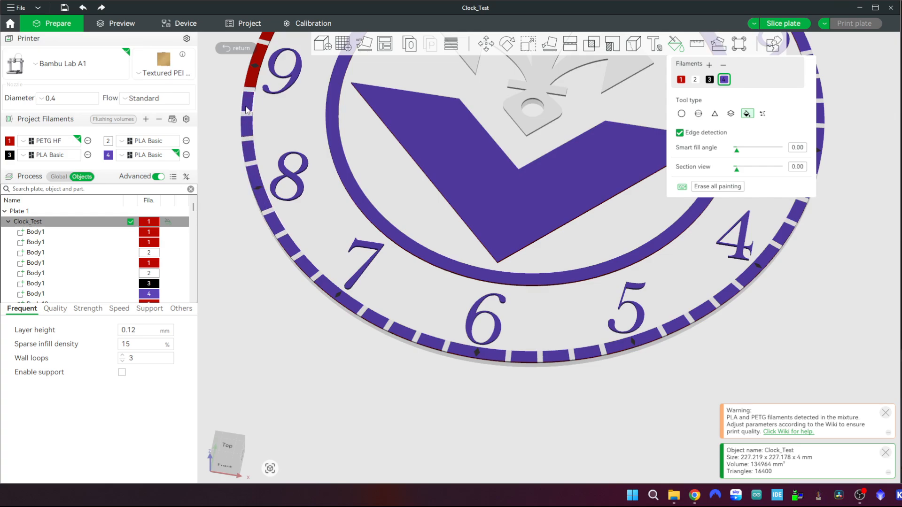
{"action": "middle_click_drag", "start_coordinate": [246, 111], "coordinate": [351, 319]}
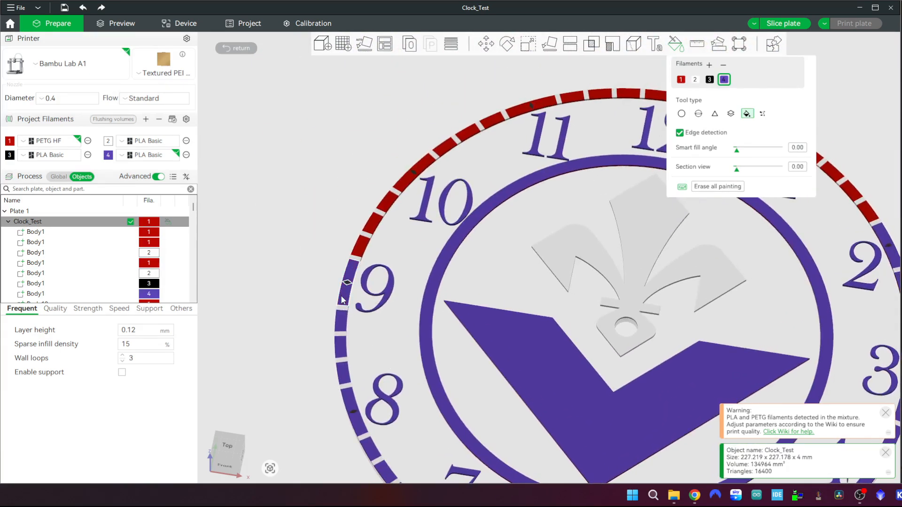
{"action": "left_click", "coordinate": [347, 281]}
{"action": "left_click", "coordinate": [361, 245]}
{"action": "left_click", "coordinate": [373, 223]}
{"action": "left_click", "coordinate": [385, 205]}
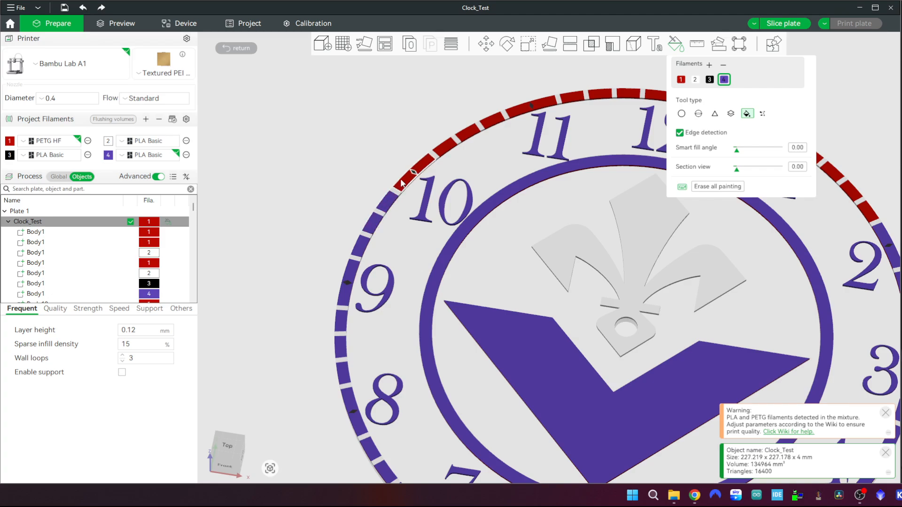
{"action": "left_click", "coordinate": [414, 173]}
{"action": "left_click", "coordinate": [442, 148]}
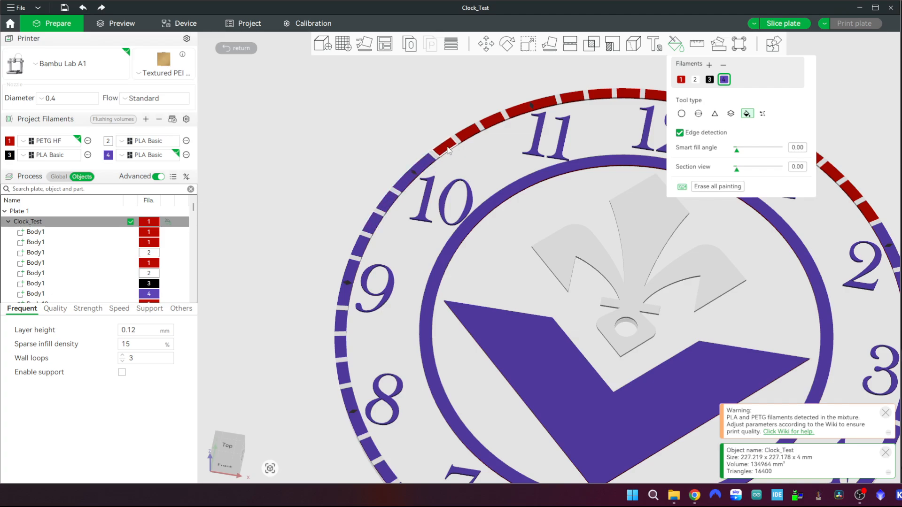
{"action": "left_click", "coordinate": [468, 133]}
{"action": "left_click", "coordinate": [493, 121]}
{"action": "left_click", "coordinate": [522, 108]}
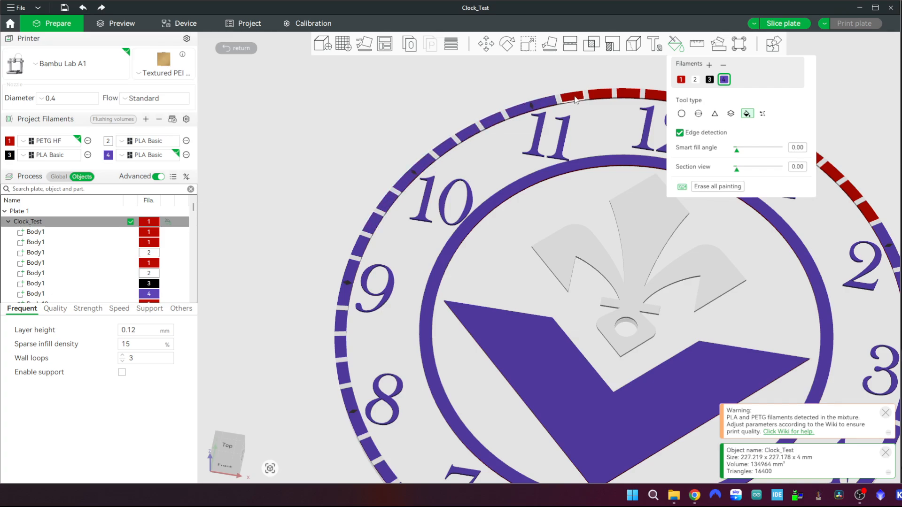
{"action": "left_click", "coordinate": [573, 98]}
{"action": "left_click", "coordinate": [600, 94]}
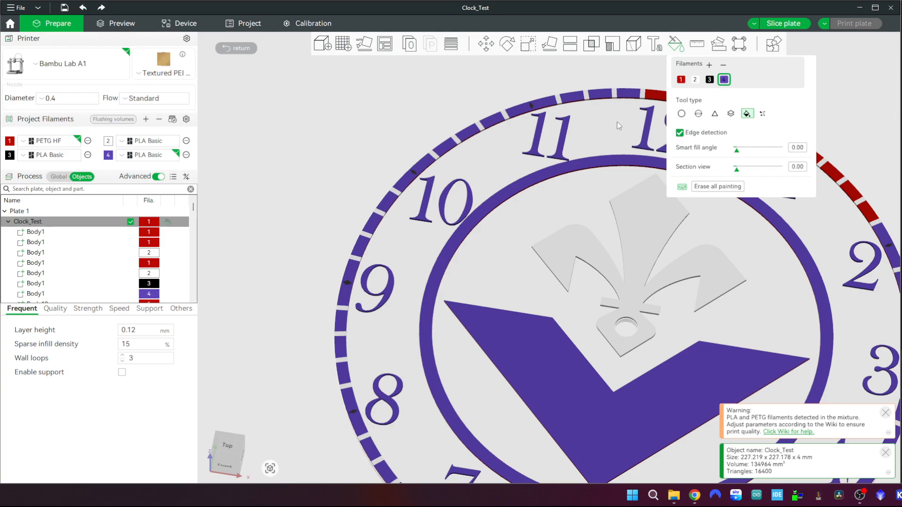
{"action": "middle_click_drag", "start_coordinate": [634, 98], "coordinate": [383, 105]}
{"action": "left_click", "coordinate": [433, 109]}
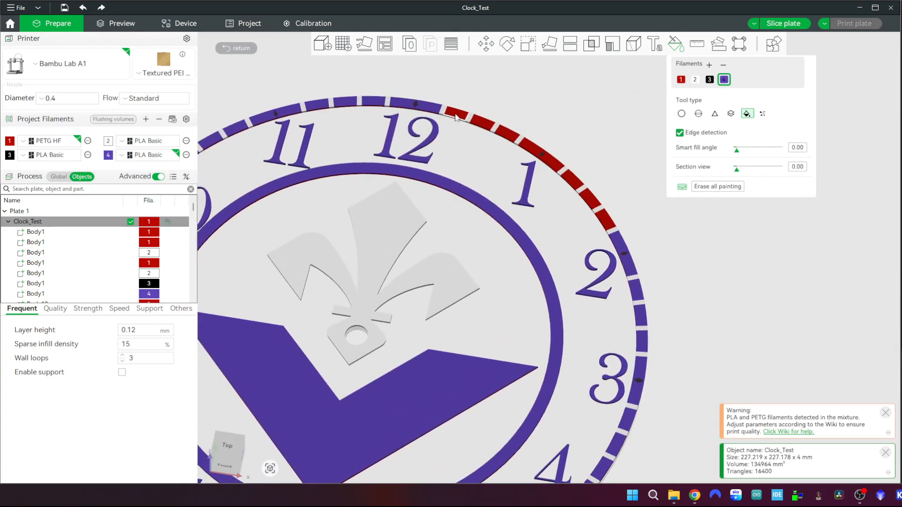
{"action": "left_click", "coordinate": [456, 114]}
{"action": "left_click", "coordinate": [481, 123]}
{"action": "left_click", "coordinate": [506, 134]}
{"action": "left_click", "coordinate": [550, 158]}
{"action": "left_click", "coordinate": [572, 177]}
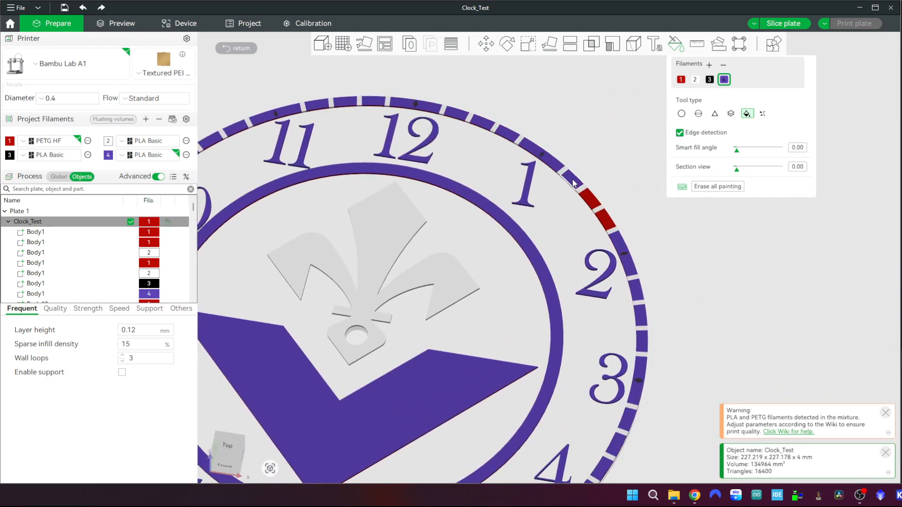
{"action": "left_click", "coordinate": [586, 194]}
{"action": "left_click", "coordinate": [598, 210]}
{"action": "left_click", "coordinate": [607, 222]}
- Fill the fleur-de-lis at the centre of the clock face with red filament 1
{"action": "scroll", "coordinate": [734, 255], "scroll_direction": "down", "scroll_amount": 5}
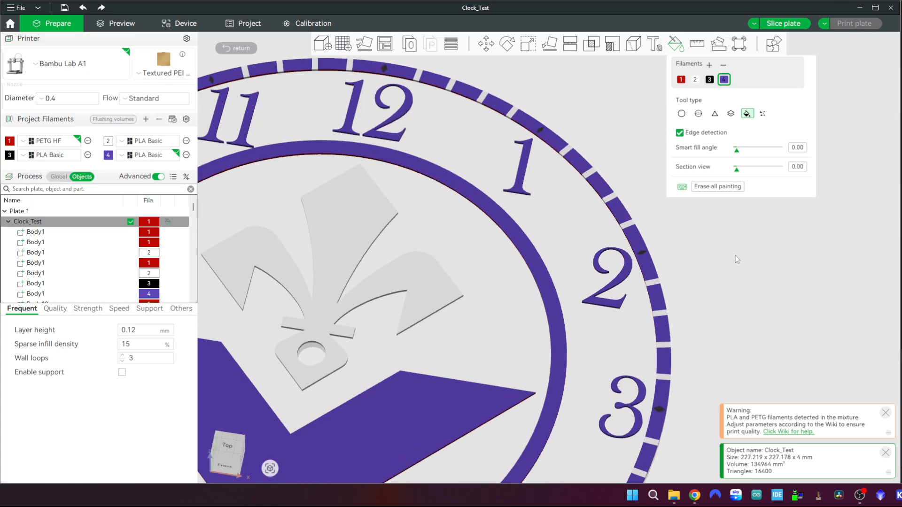
{"action": "left_click", "coordinate": [680, 80]}
{"action": "left_click", "coordinate": [450, 238]}
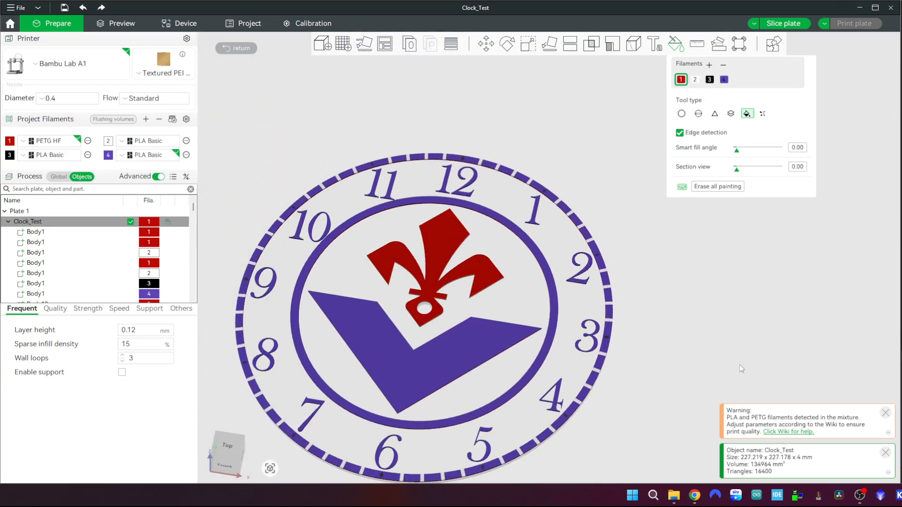
- Fill all the hour numerals 1 through 12 on the clock face with black filament 3
{"action": "left_click", "coordinate": [709, 79]}
{"action": "left_click", "coordinate": [534, 220]}
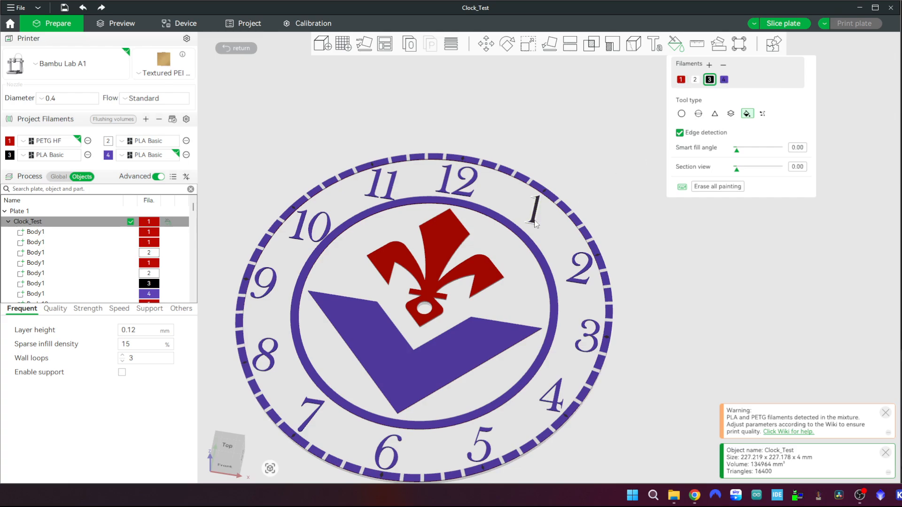
{"action": "left_click", "coordinate": [579, 270]}
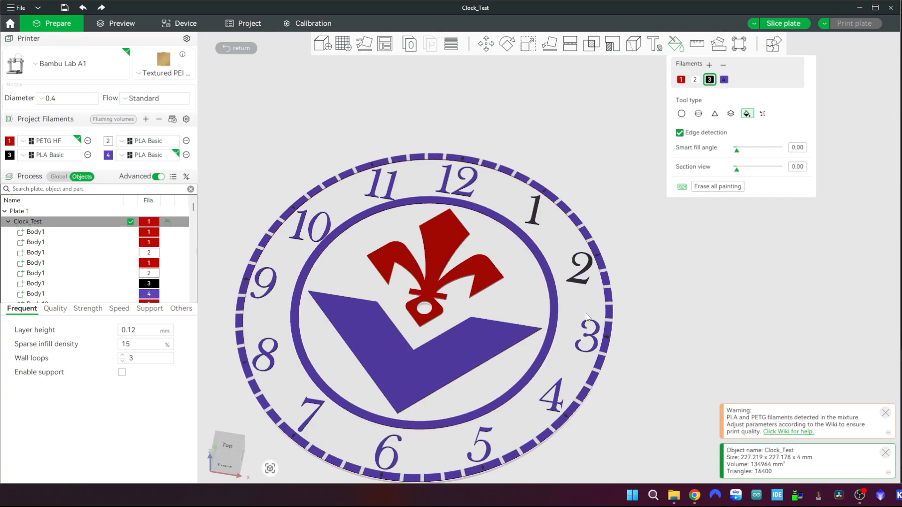
{"action": "left_click", "coordinate": [595, 347]}
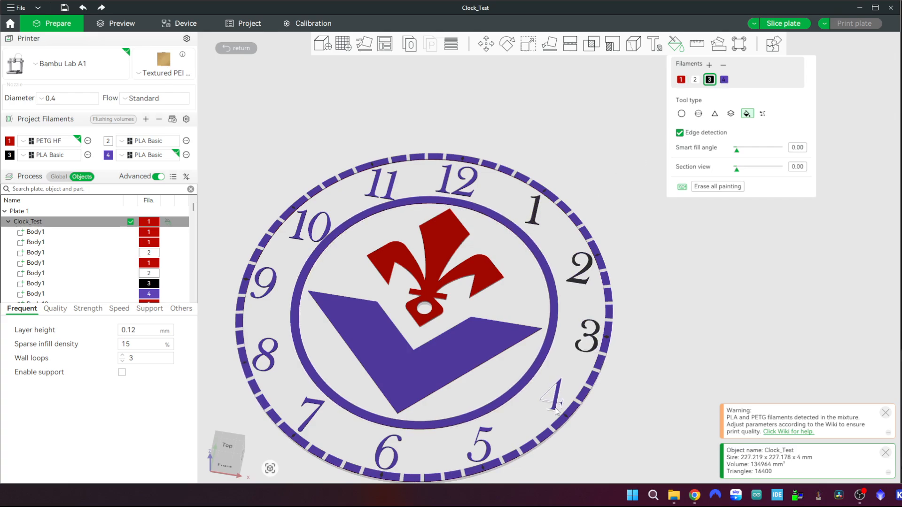
{"action": "left_click", "coordinate": [554, 400]}
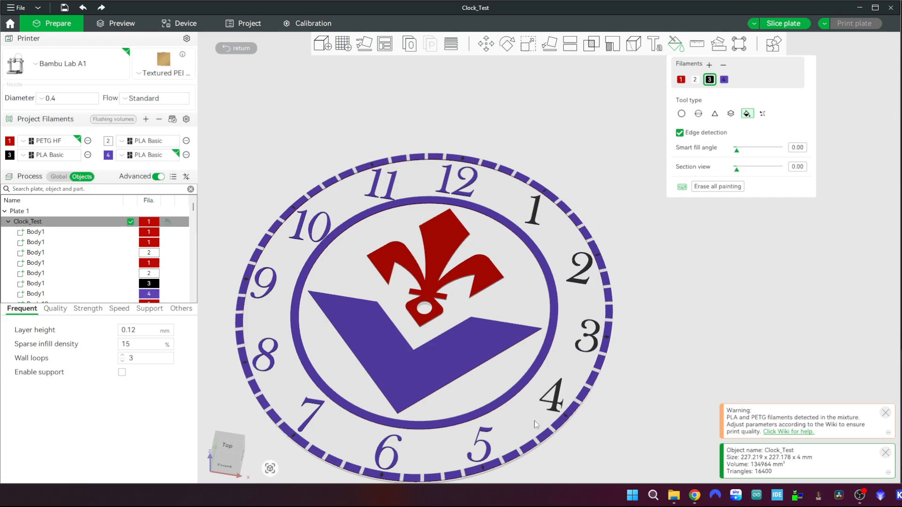
{"action": "left_click", "coordinate": [480, 443]}
{"action": "left_click", "coordinate": [396, 462]}
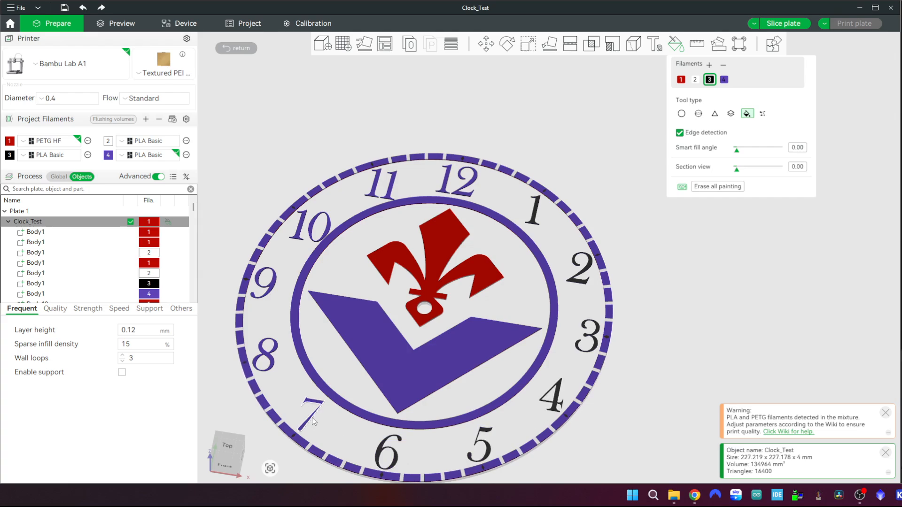
{"action": "left_click", "coordinate": [311, 419]}
{"action": "left_click", "coordinate": [266, 356]}
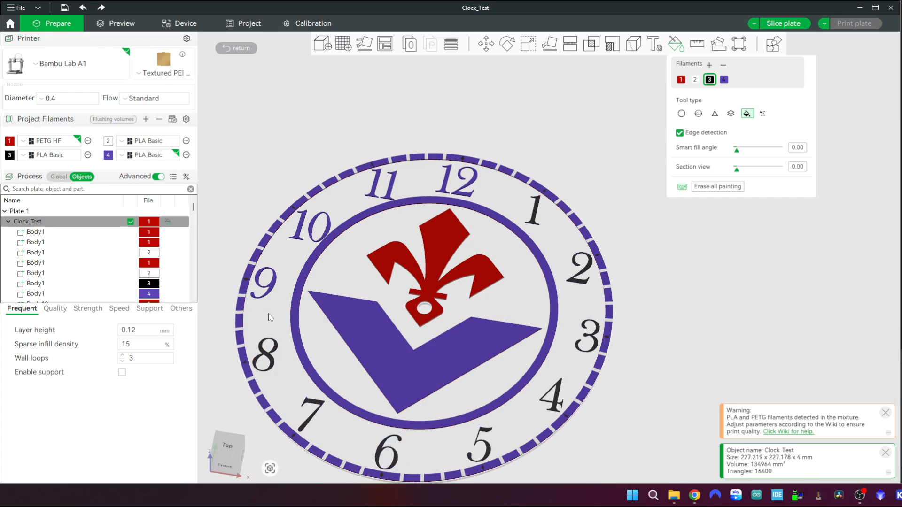
{"action": "left_click", "coordinate": [269, 293]}
{"action": "left_click", "coordinate": [297, 226]}
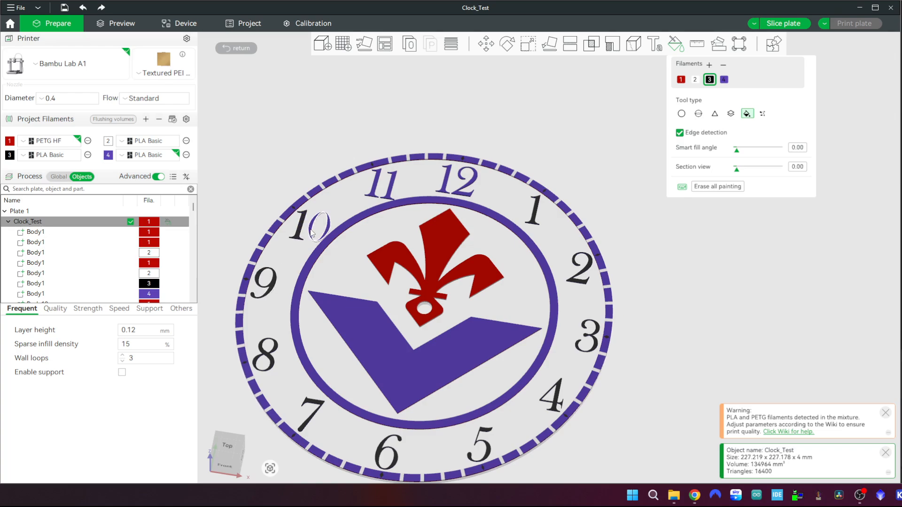
{"action": "left_click", "coordinate": [314, 230]}
{"action": "left_click", "coordinate": [375, 184]}
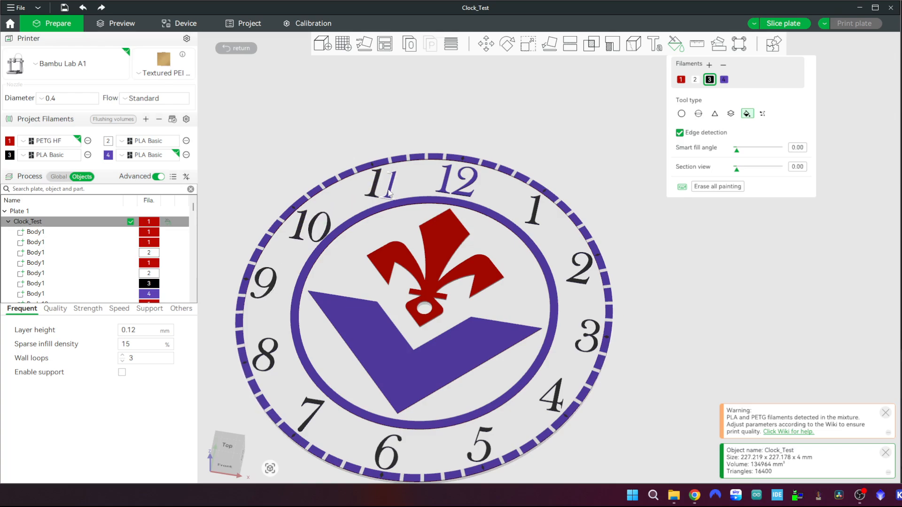
{"action": "left_click", "coordinate": [389, 185]}
{"action": "left_click", "coordinate": [443, 181]}
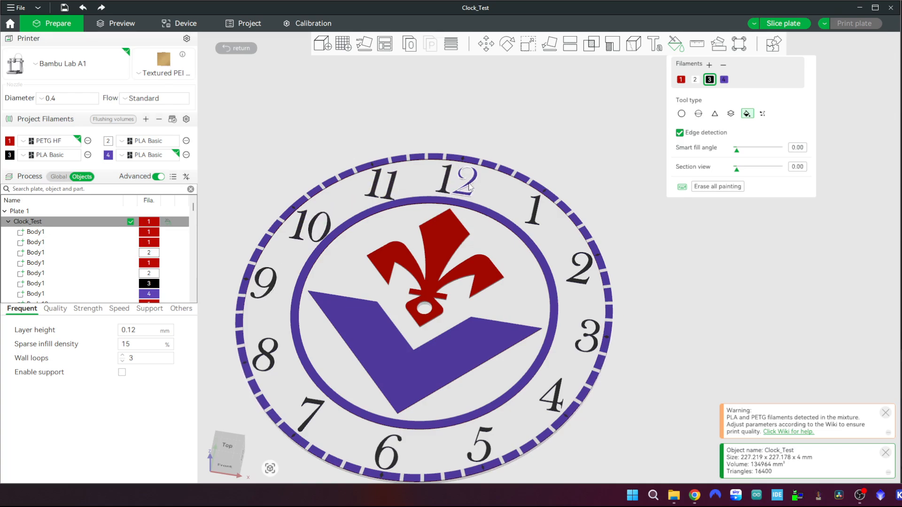
{"action": "left_click", "coordinate": [466, 183]}
- Fill the white gaps in the outer minute ring with red filament 1, from the second gap past 12 to the 3 o'clock mark
{"action": "left_click", "coordinate": [680, 79]}
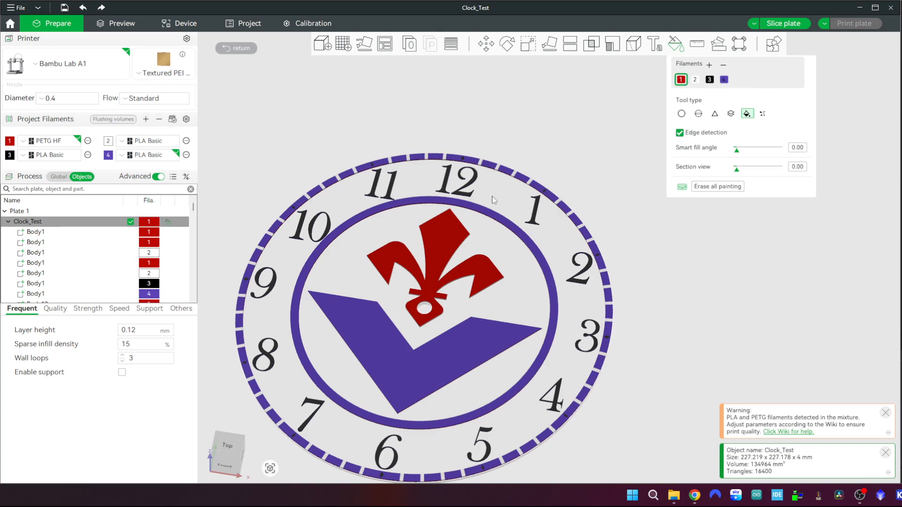
{"action": "scroll", "coordinate": [509, 187], "scroll_direction": "down", "scroll_amount": 3}
{"action": "scroll", "coordinate": [509, 187], "scroll_direction": "up", "scroll_amount": 5}
{"action": "left_click", "coordinate": [457, 96]}
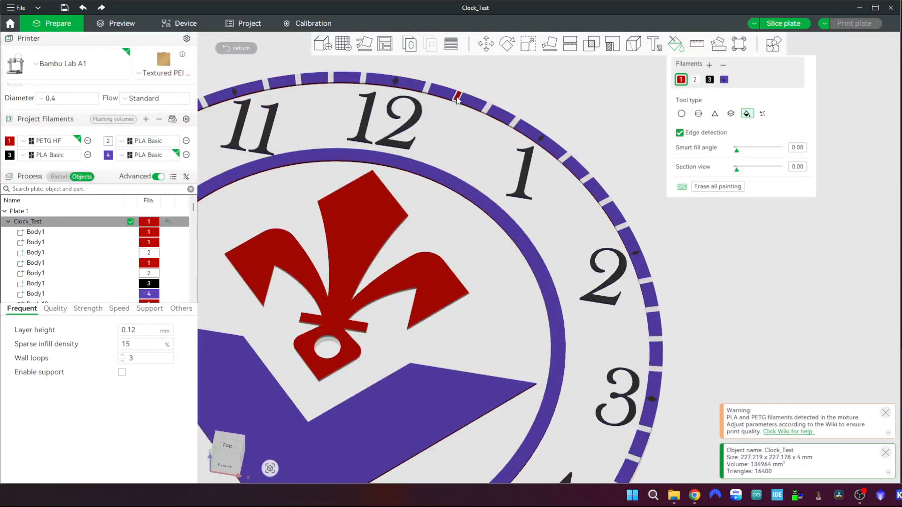
{"action": "left_click", "coordinate": [486, 107]}
{"action": "left_click", "coordinate": [515, 122]}
{"action": "left_click", "coordinate": [566, 160]}
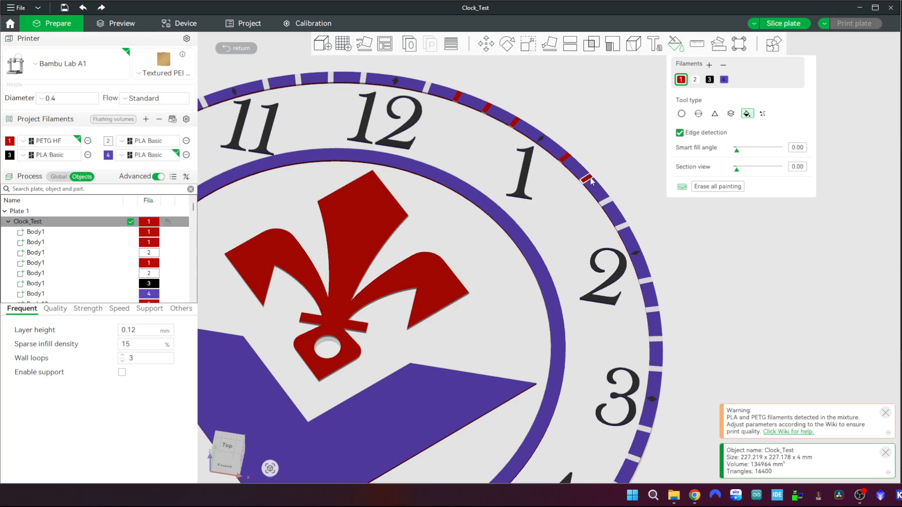
{"action": "left_click", "coordinate": [605, 203]}
{"action": "left_click", "coordinate": [621, 227]}
{"action": "left_click", "coordinate": [651, 309]}
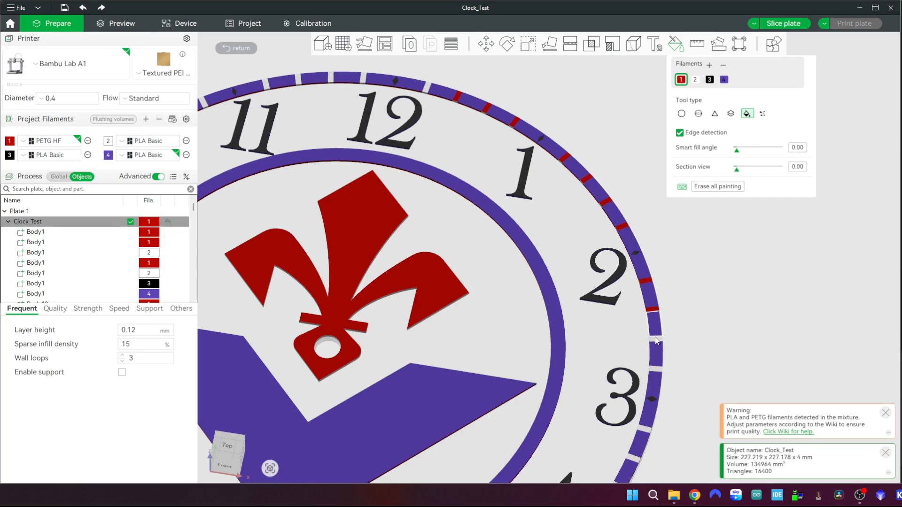
{"action": "left_click", "coordinate": [655, 338]}
{"action": "left_click", "coordinate": [657, 369]}
- Fill the white minute-ring gaps from 3 o'clock to just past the 6 o'clock mark with red filament 1
{"action": "middle_click_drag", "start_coordinate": [674, 425], "coordinate": [709, 218]}
{"action": "left_click", "coordinate": [680, 253]}
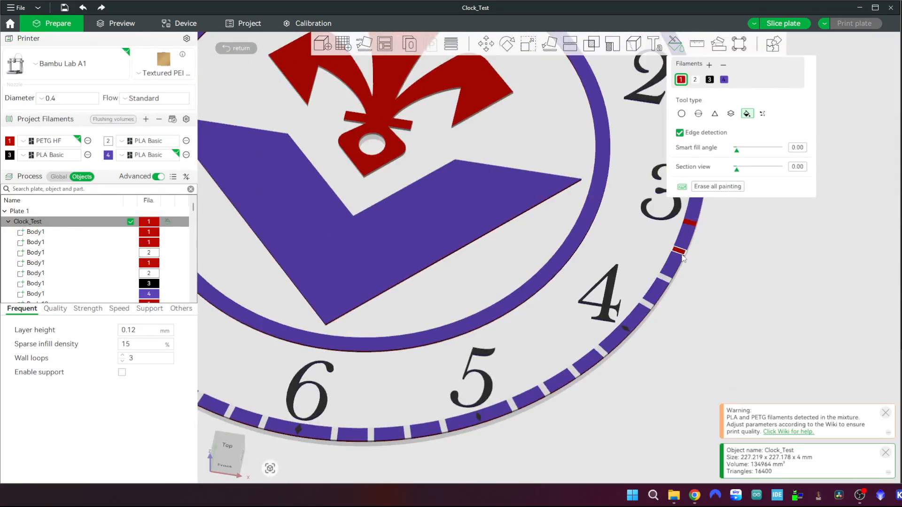
{"action": "left_click", "coordinate": [664, 278]}
{"action": "left_click", "coordinate": [646, 304]}
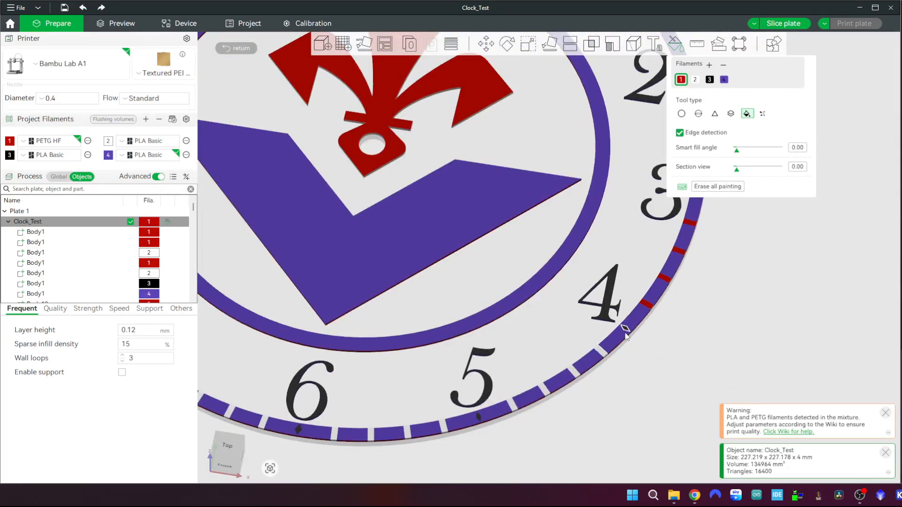
{"action": "left_click", "coordinate": [601, 352]}
{"action": "left_click", "coordinate": [574, 372]}
{"action": "left_click", "coordinate": [544, 389]}
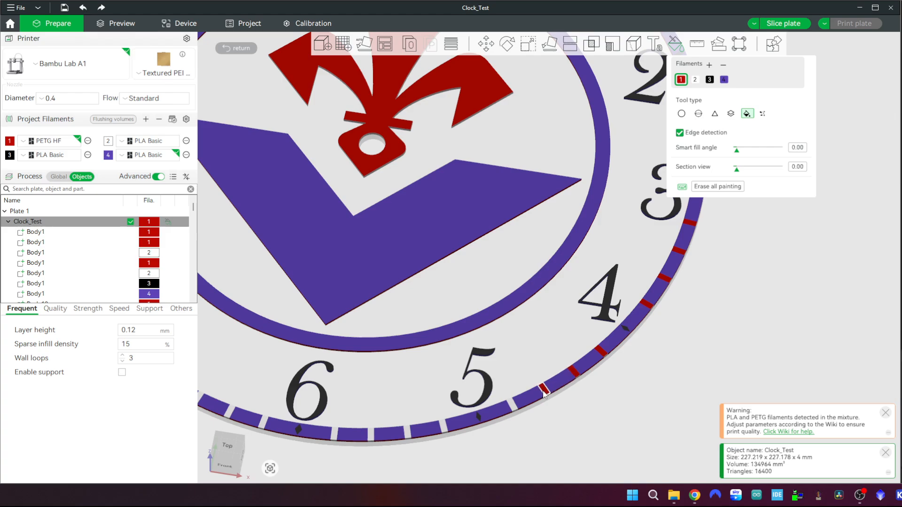
{"action": "left_click", "coordinate": [514, 406]}
{"action": "left_click", "coordinate": [443, 426]}
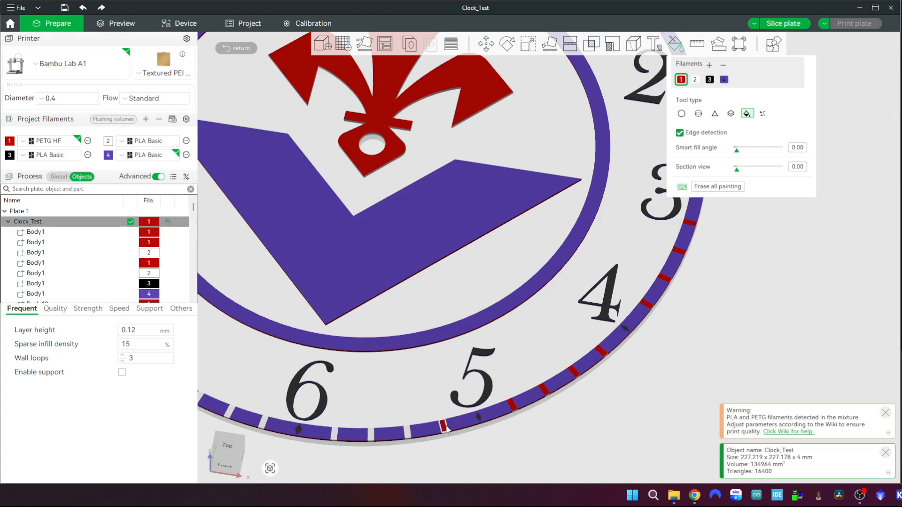
{"action": "left_click", "coordinate": [408, 433]}
{"action": "left_click", "coordinate": [371, 436]}
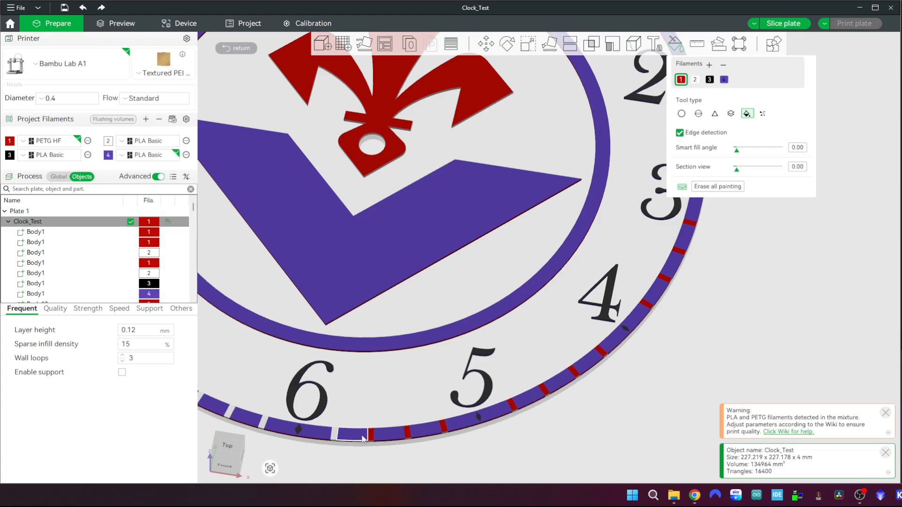
{"action": "left_click", "coordinate": [333, 436]}
{"action": "left_click", "coordinate": [262, 422]}
- Fill the remaining white minute-ring gaps between 6 and 8, plus the first one past 8, with red filament 1
{"action": "middle_click_drag", "start_coordinate": [263, 423], "coordinate": [659, 372]}
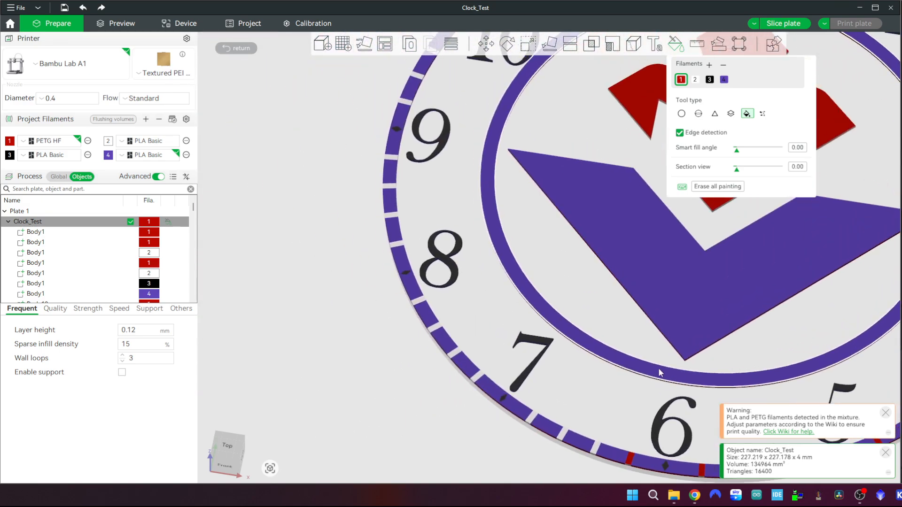
{"action": "left_click", "coordinate": [595, 447]}
{"action": "left_click", "coordinate": [563, 434]}
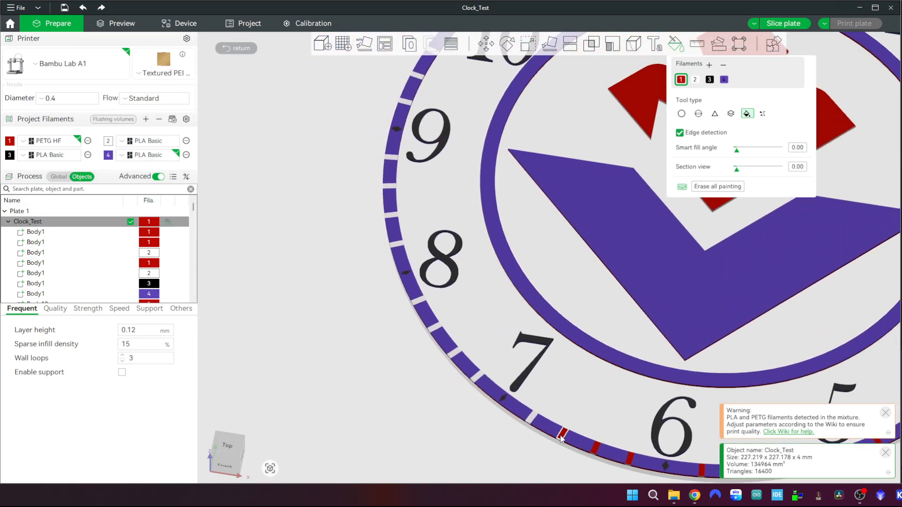
{"action": "left_click", "coordinate": [531, 417]}
{"action": "left_click", "coordinate": [477, 375]}
{"action": "left_click", "coordinate": [453, 354]}
{"action": "left_click", "coordinate": [434, 328]}
{"action": "left_click", "coordinate": [418, 299]}
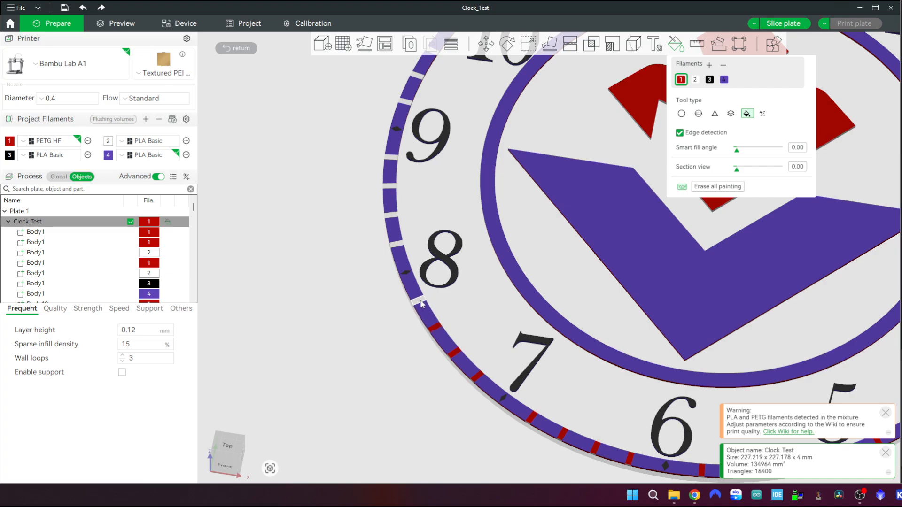
{"action": "left_click", "coordinate": [398, 246]}
{"action": "left_click", "coordinate": [391, 207]}
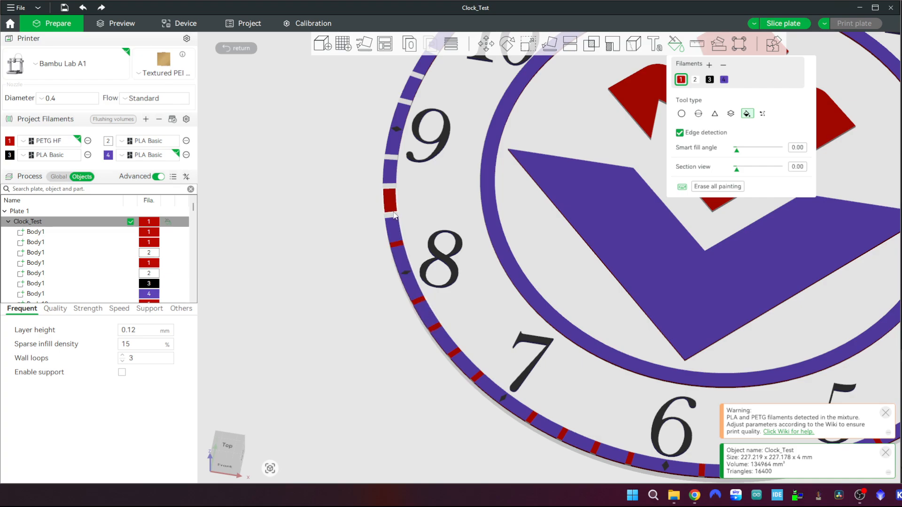
{"action": "left_click", "coordinate": [724, 79]}
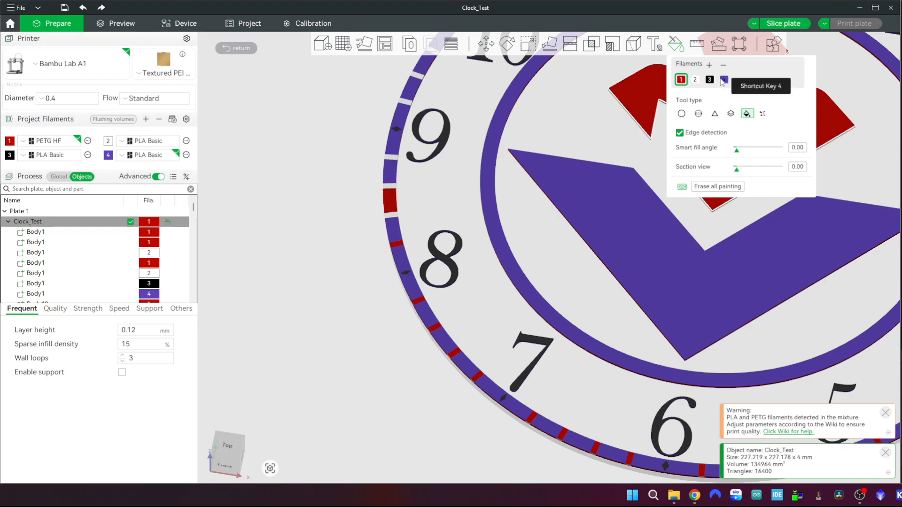
{"action": "left_click", "coordinate": [393, 205]}
{"action": "left_click", "coordinate": [680, 79]}
- Fill the remaining white minute-ring gaps between 8 and 10 o'clock with red filament 1
{"action": "left_click", "coordinate": [391, 216]}
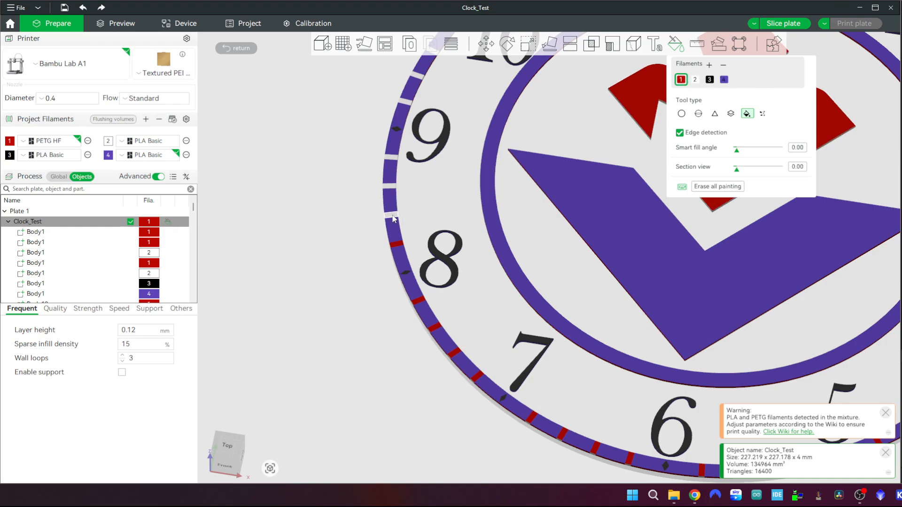
{"action": "left_click", "coordinate": [394, 188]}
{"action": "left_click", "coordinate": [391, 157]}
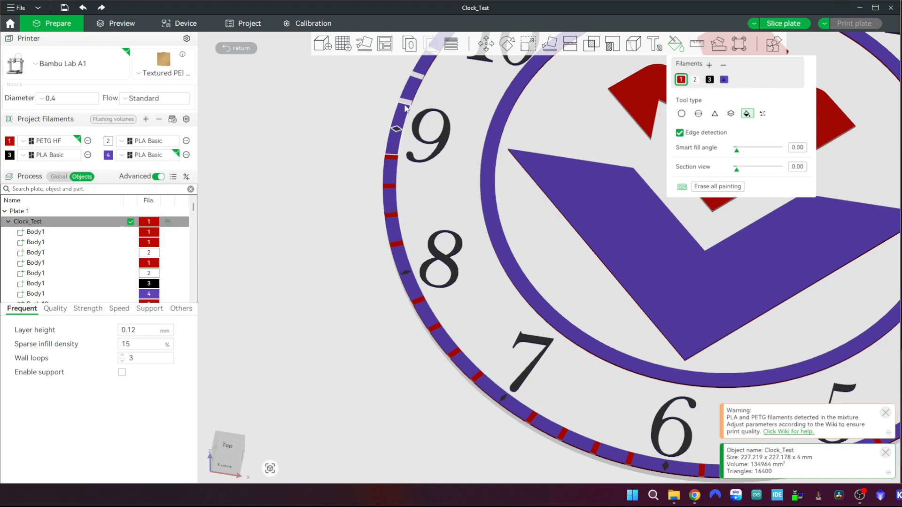
{"action": "left_click", "coordinate": [405, 102]}
{"action": "left_click", "coordinate": [417, 77]}
{"action": "middle_click_drag", "start_coordinate": [416, 77], "coordinate": [353, 295]}
{"action": "left_click", "coordinate": [353, 294]}
{"action": "left_click", "coordinate": [371, 268]}
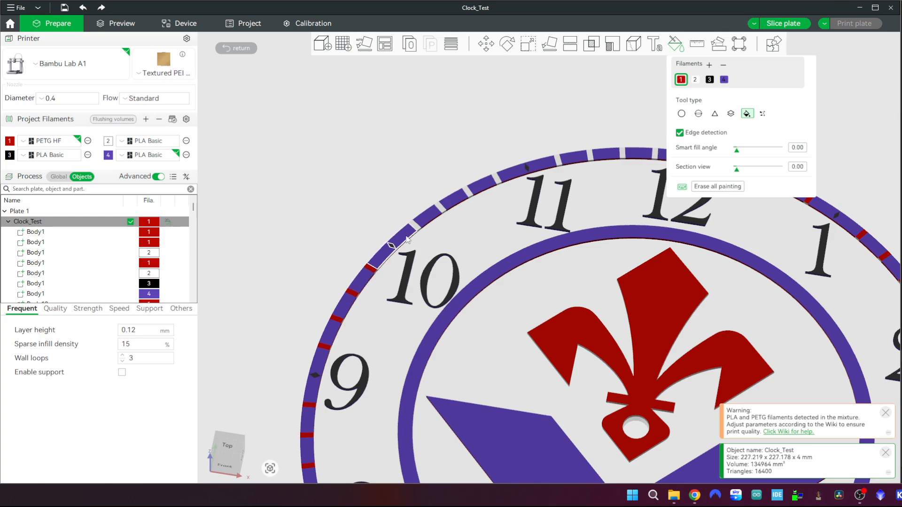
- Fill the white minute-ring gaps from 10 to 12 o'clock and the last one just past 12 with red filament 1
{"action": "left_click", "coordinate": [414, 225]}
{"action": "left_click", "coordinate": [439, 206]}
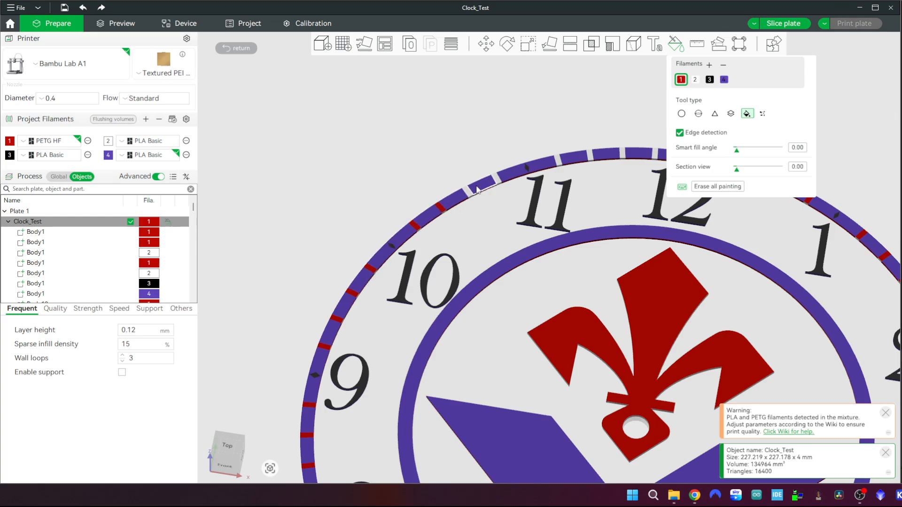
{"action": "left_click", "coordinate": [467, 192]}
{"action": "left_click", "coordinate": [496, 178]}
{"action": "left_click", "coordinate": [558, 162]}
{"action": "left_click", "coordinate": [591, 156]}
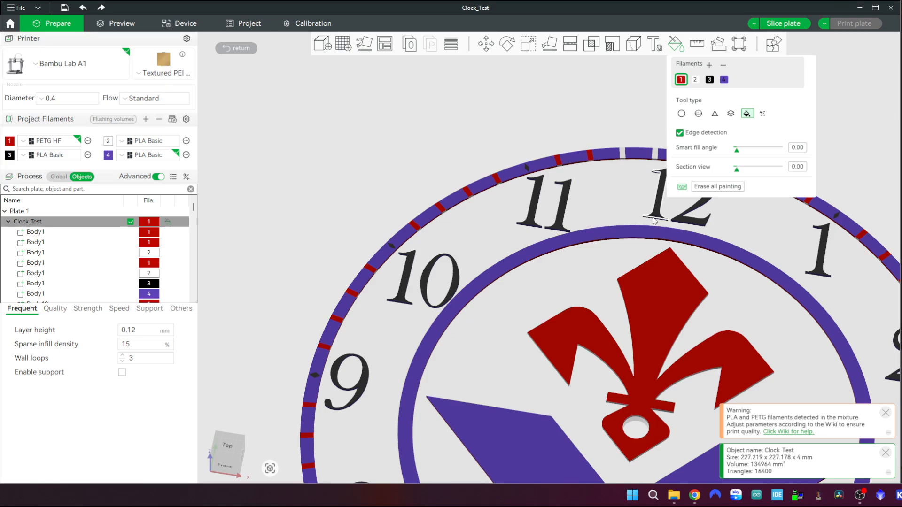
{"action": "middle_click_drag", "start_coordinate": [650, 217], "coordinate": [488, 208]}
{"action": "left_click", "coordinate": [480, 142]}
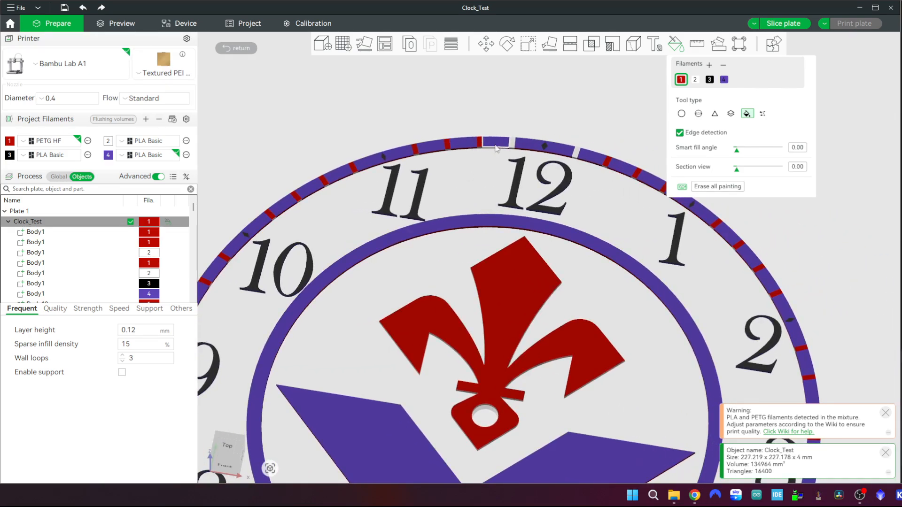
{"action": "left_click", "coordinate": [512, 144]}
{"action": "left_click", "coordinate": [576, 153]}
- Dismiss the filament warning and object information notices, and exit colour painting on Clock_Test
{"action": "left_click", "coordinate": [885, 413]}
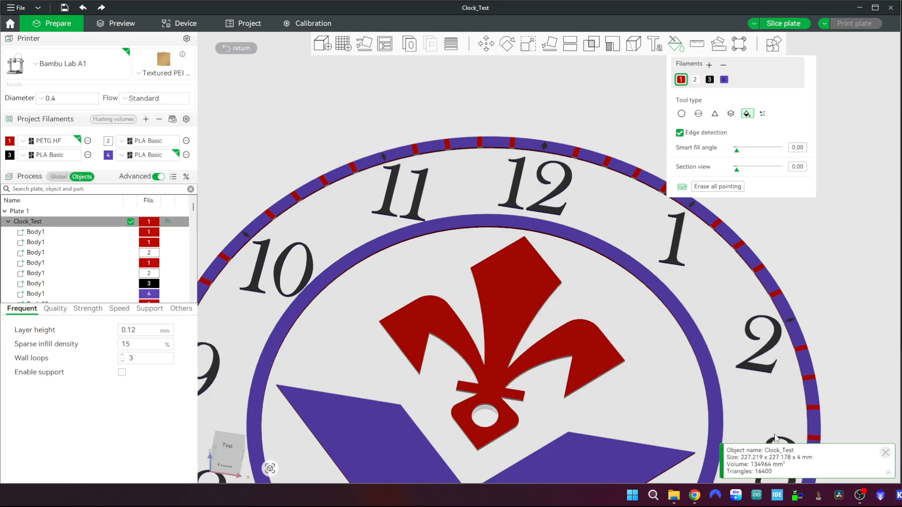
{"action": "left_click", "coordinate": [885, 453]}
{"action": "scroll", "coordinate": [574, 272], "scroll_direction": "down", "scroll_amount": 6}
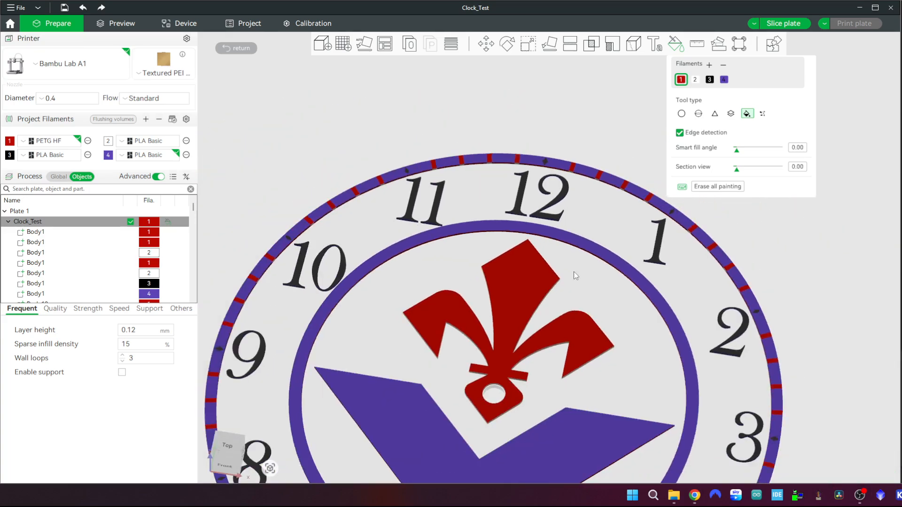
{"action": "middle_click_drag", "start_coordinate": [574, 190], "coordinate": [574, 181]}
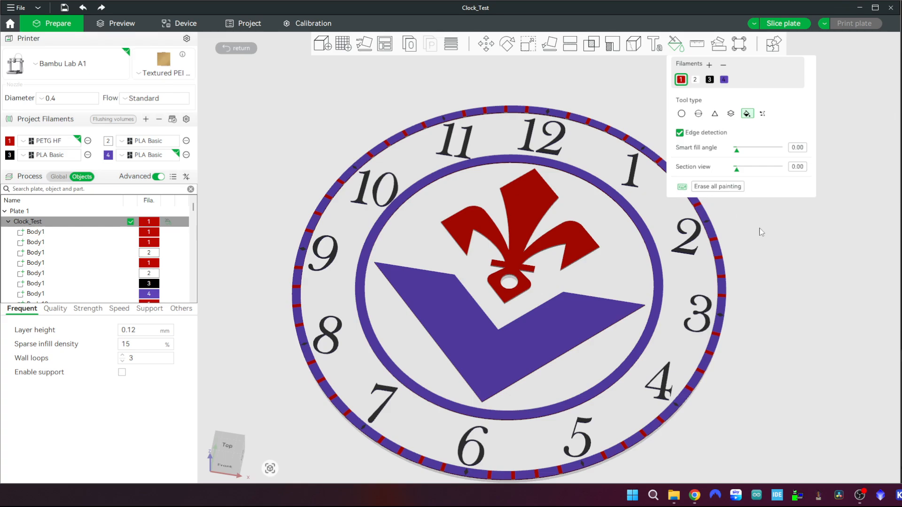
{"action": "left_click", "coordinate": [679, 46]}
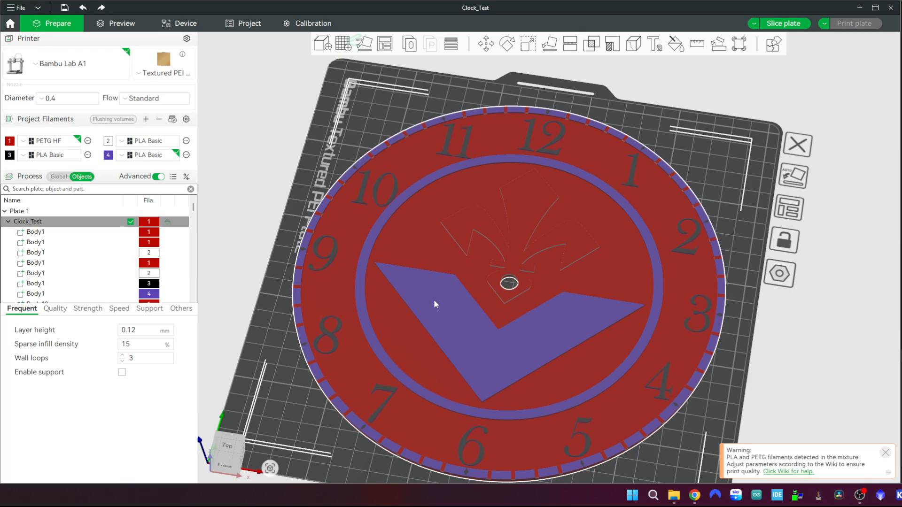
- Assign white filament 2 to the whole Clock_Test object as its base colour and deselect it
{"action": "scroll", "coordinate": [443, 273], "scroll_direction": "down", "scroll_amount": 3}
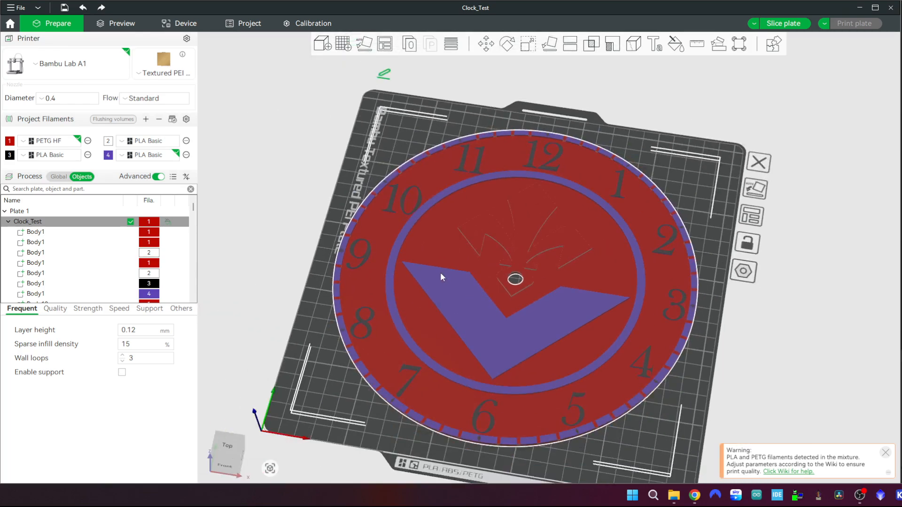
{"action": "left_click", "coordinate": [151, 224]}
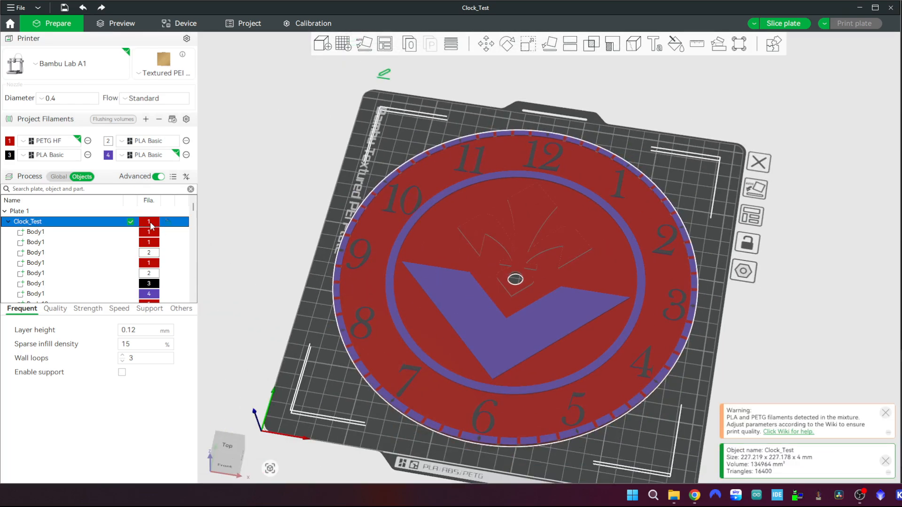
{"action": "left_click", "coordinate": [109, 140]}
{"action": "left_click", "coordinate": [68, 148]}
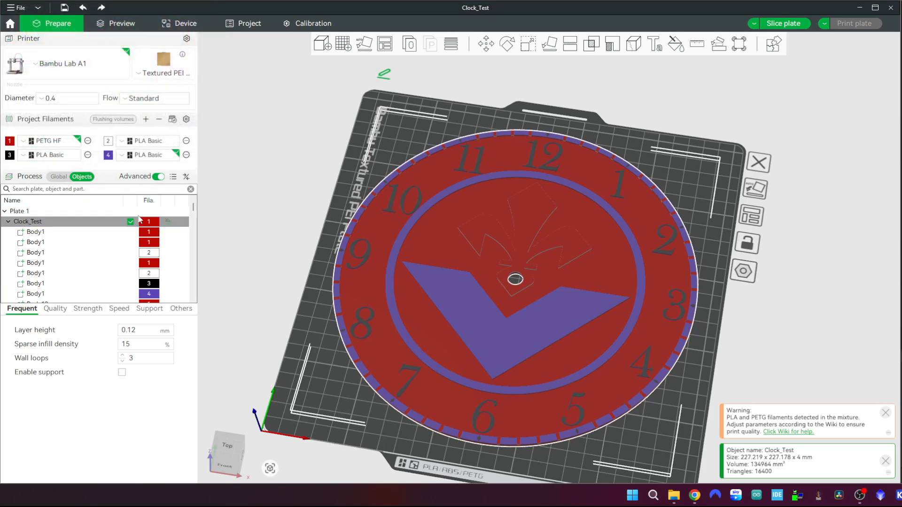
{"action": "left_click", "coordinate": [148, 225]}
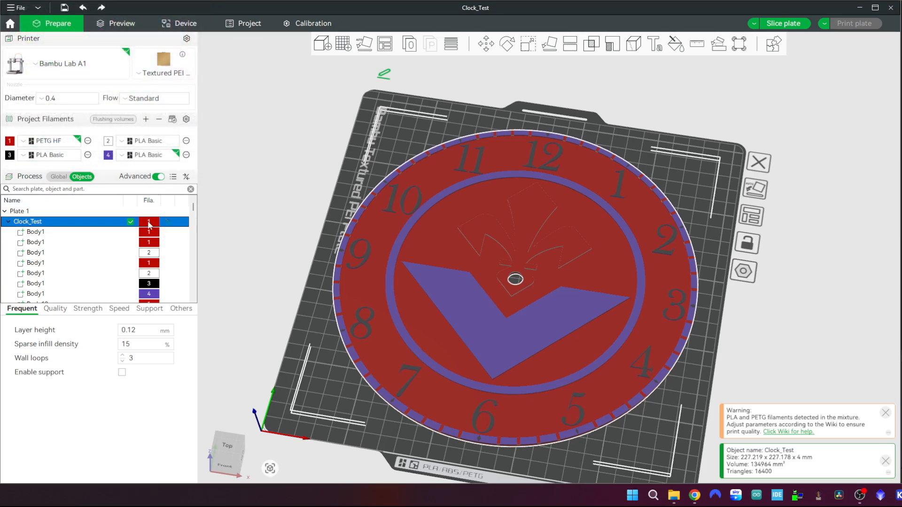
{"action": "key", "text": "2"}
{"action": "left_click", "coordinate": [239, 250]}
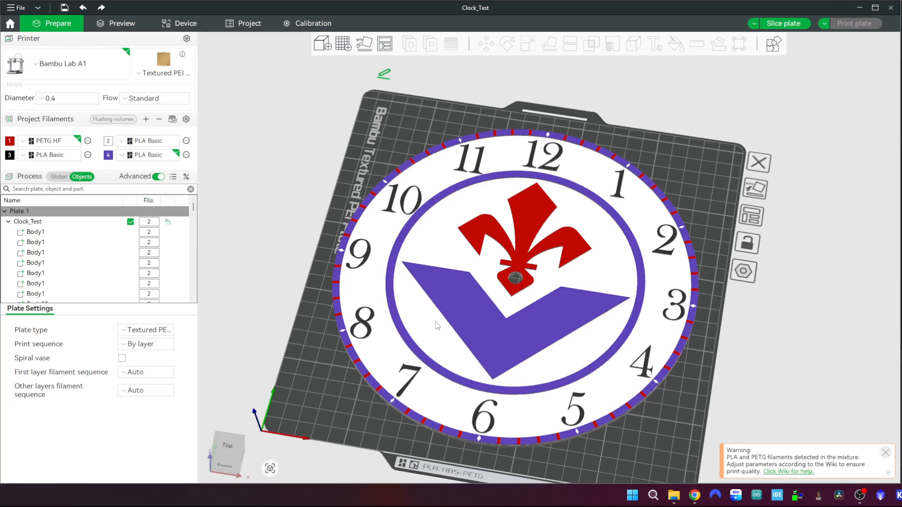
- Slice the plate and return to the model preparation view, closing the mixed-filament warning
{"action": "left_click", "coordinate": [784, 26]}
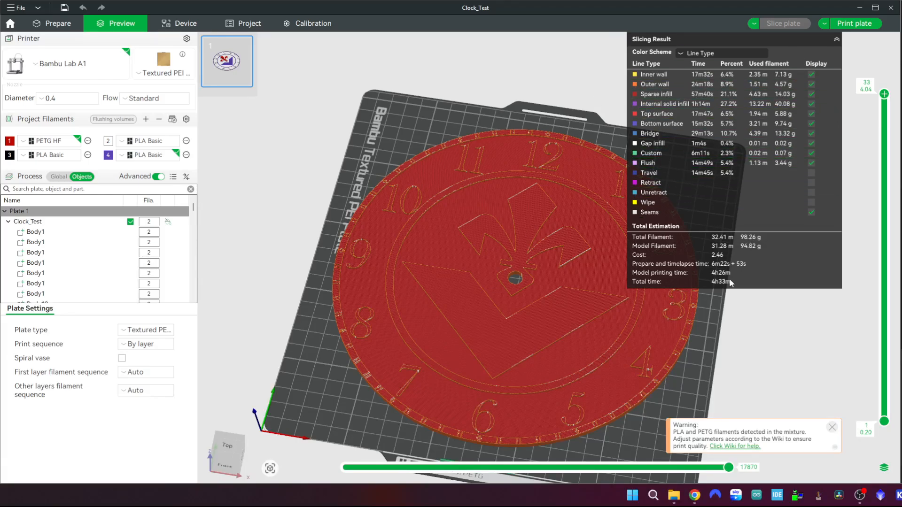
{"action": "left_click", "coordinate": [59, 24]}
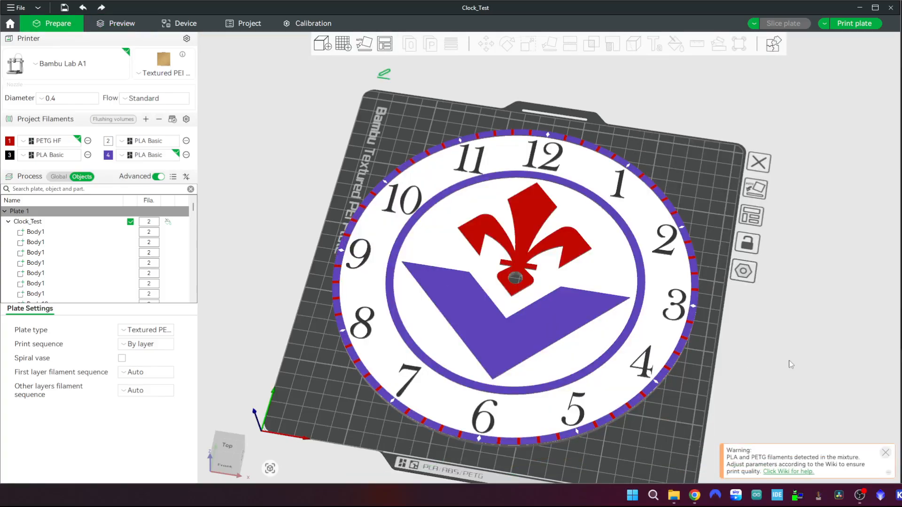
{"action": "middle_click_drag", "start_coordinate": [796, 359], "coordinate": [811, 333]}
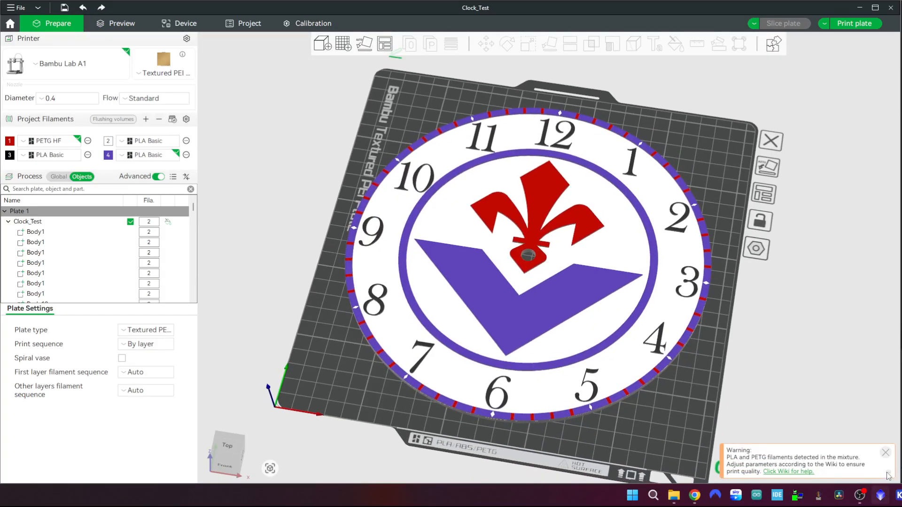
{"action": "left_click", "coordinate": [885, 454]}
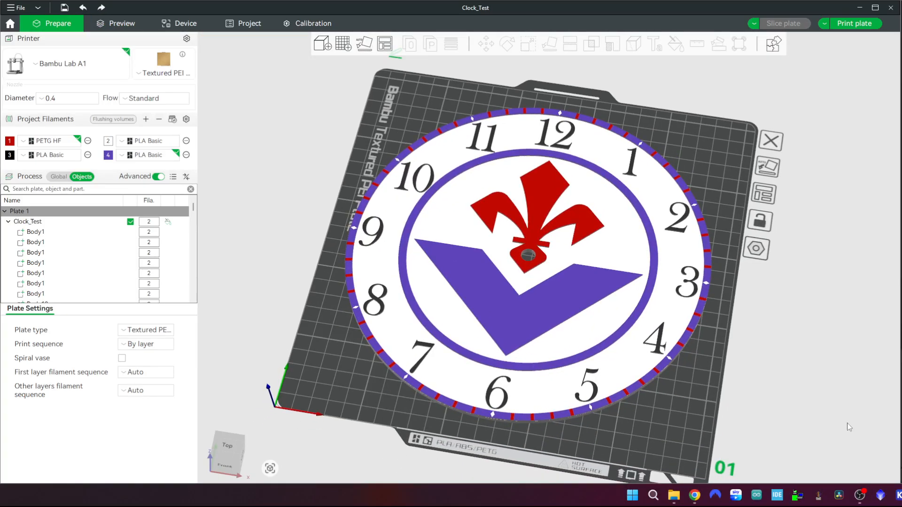